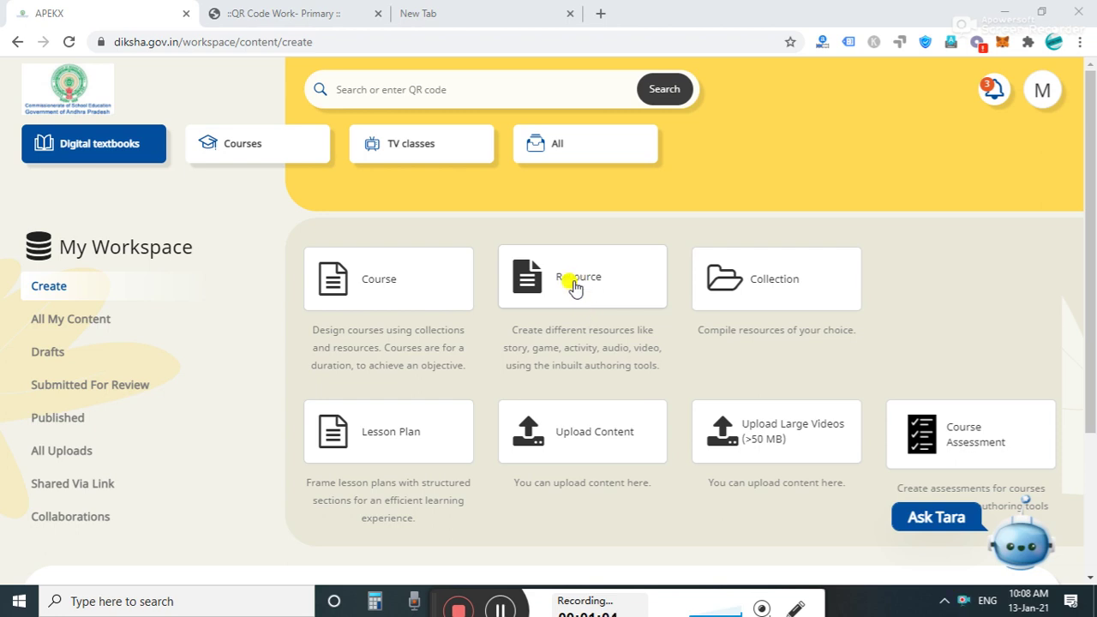
# Start creating a new resource from the workspace and get its name ready for entry.
pyautogui.click(574, 283)
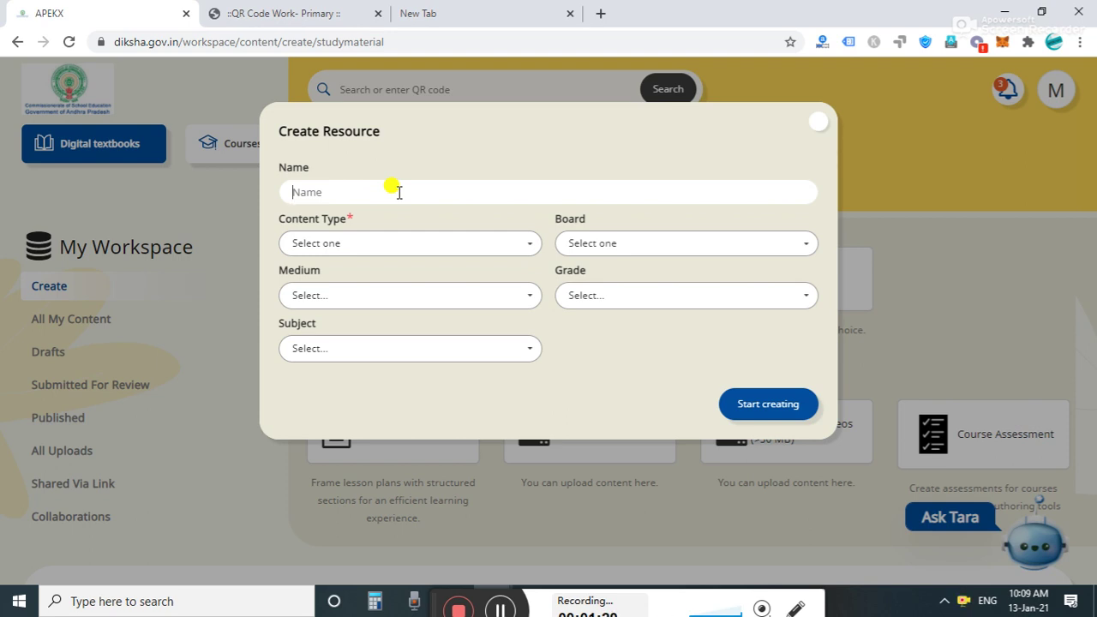
pyautogui.click(498, 609)
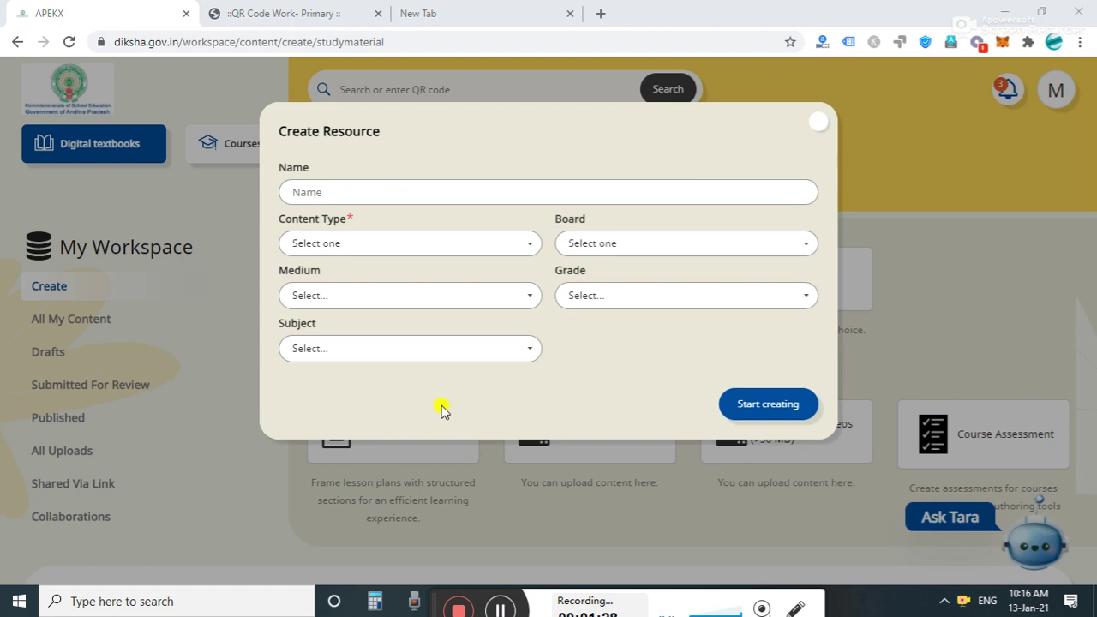
pyautogui.click(398, 193)
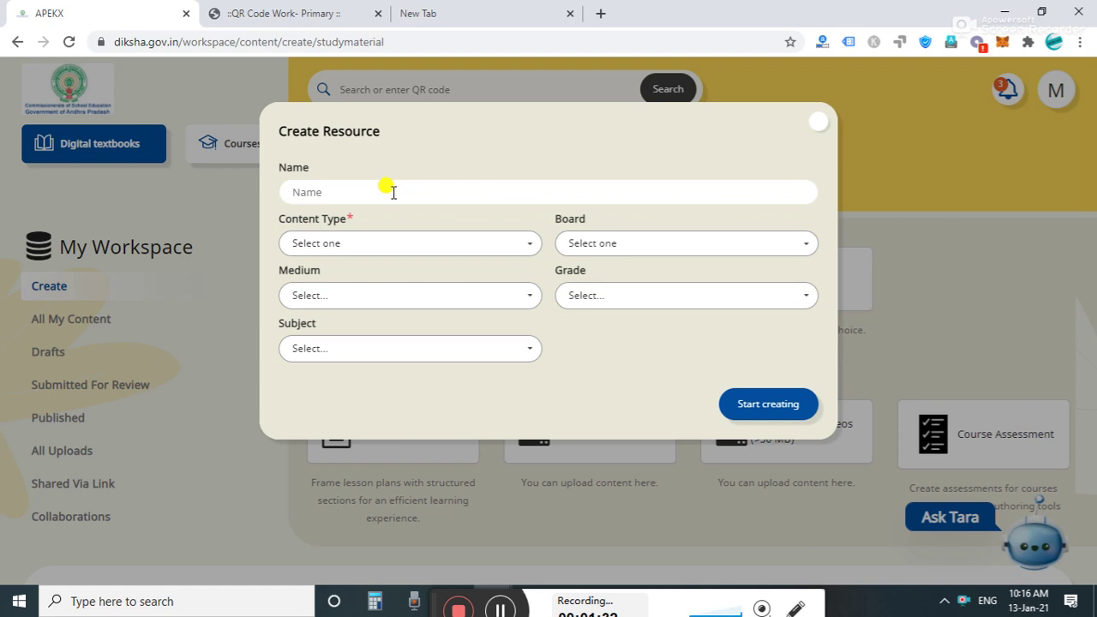
pyautogui.write('tHE gOO')
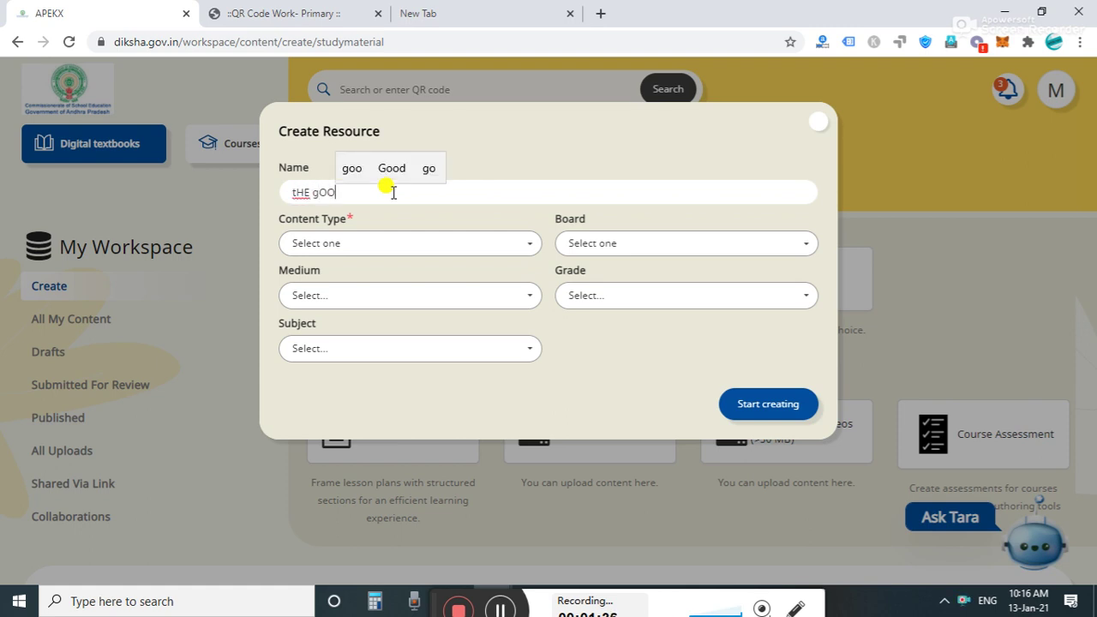
pyautogui.press('BackSpace')
pyautogui.press('BackSpace')
pyautogui.press('BackSpace')
pyautogui.press('BackSpace')
pyautogui.press('BackSpace')
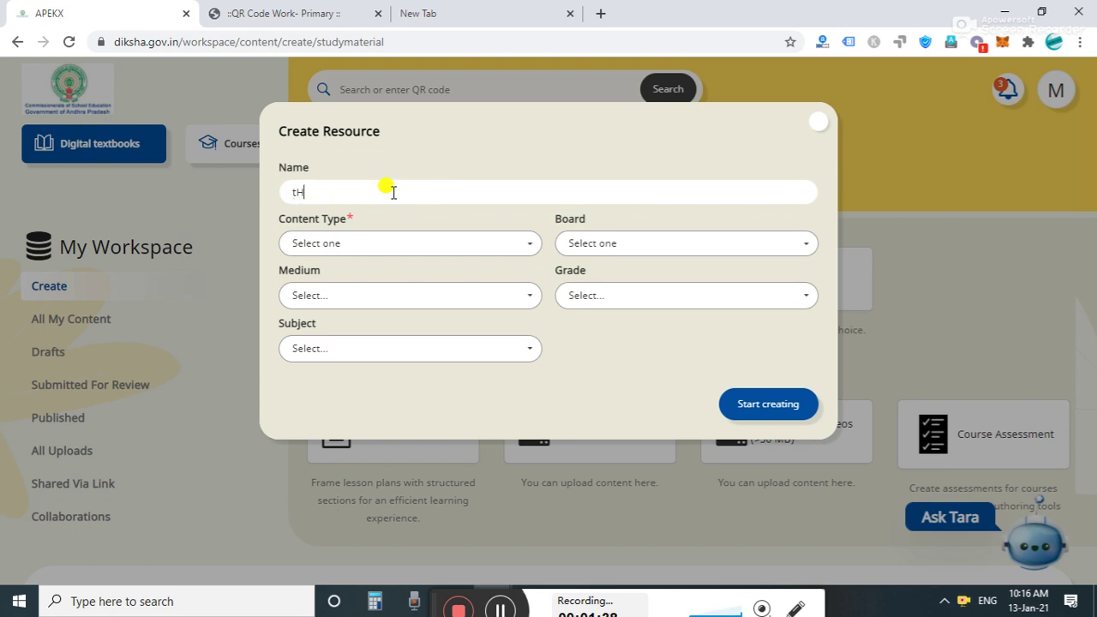
pyautogui.press('BackSpace')
pyautogui.press('BackSpace')
# Name the resource "The Good Samaritan, Match the following verbs with their past form.".
pyautogui.write('The Go')
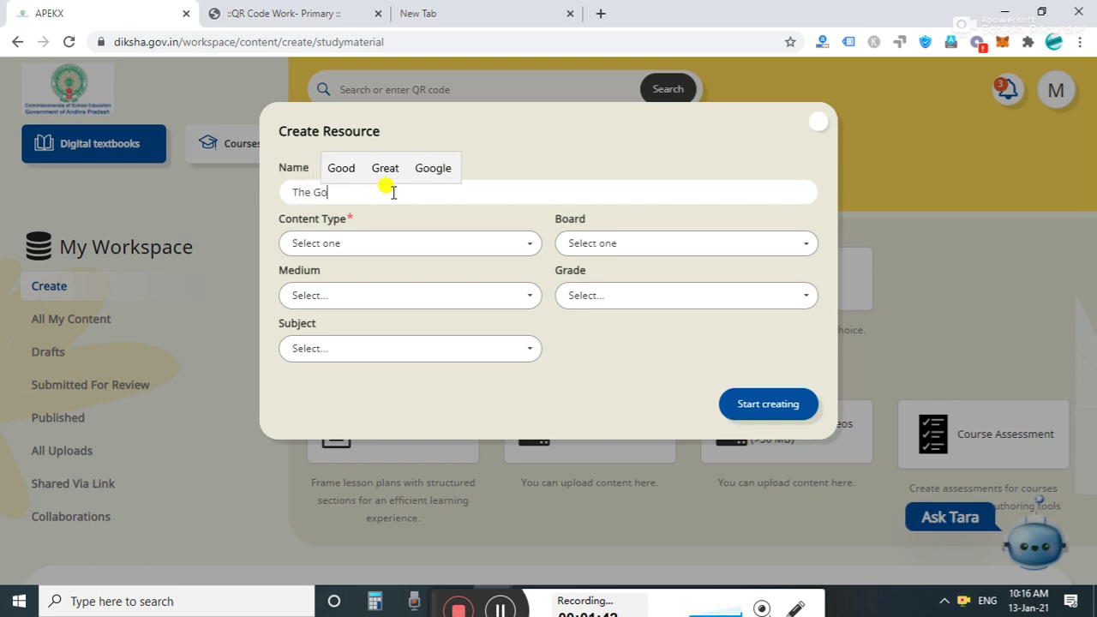
pyautogui.write('od Sama')
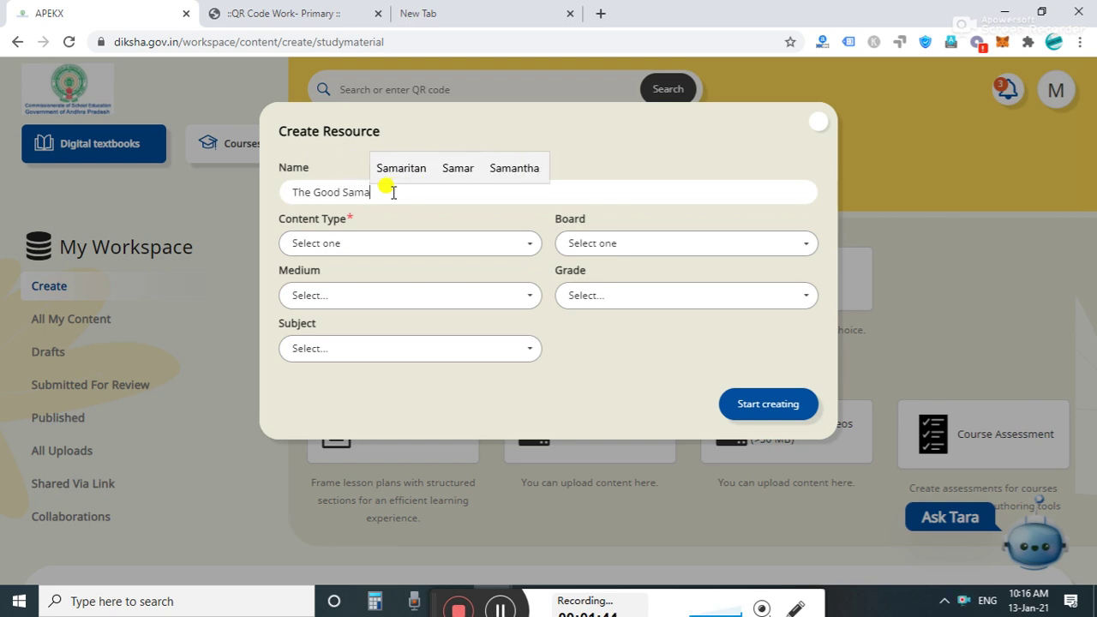
pyautogui.write('ritan')
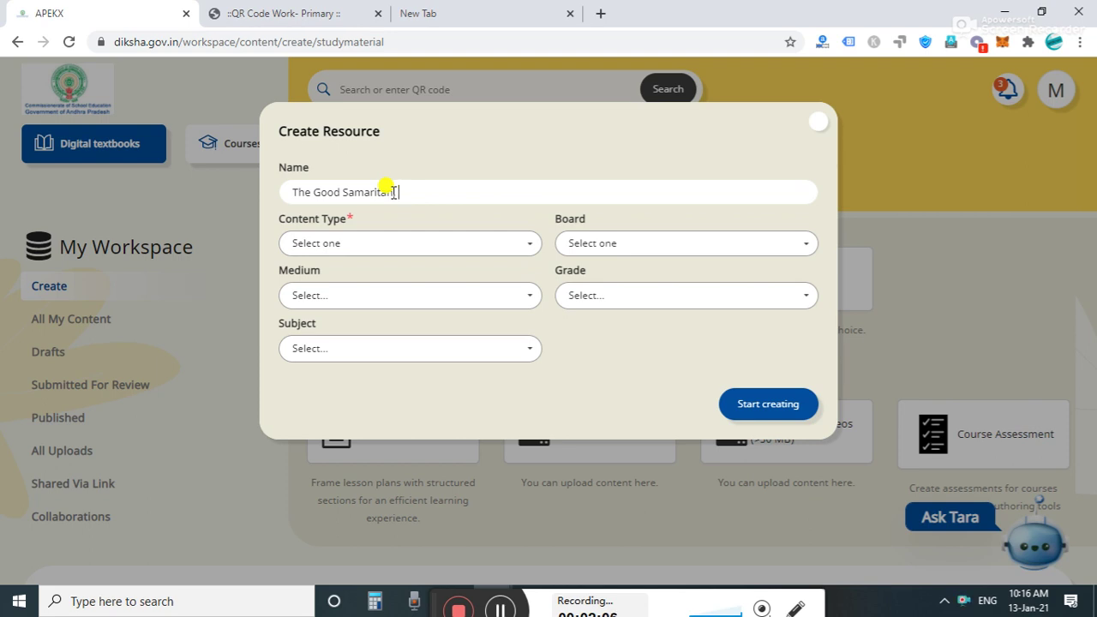
pyautogui.write('Match the following ')
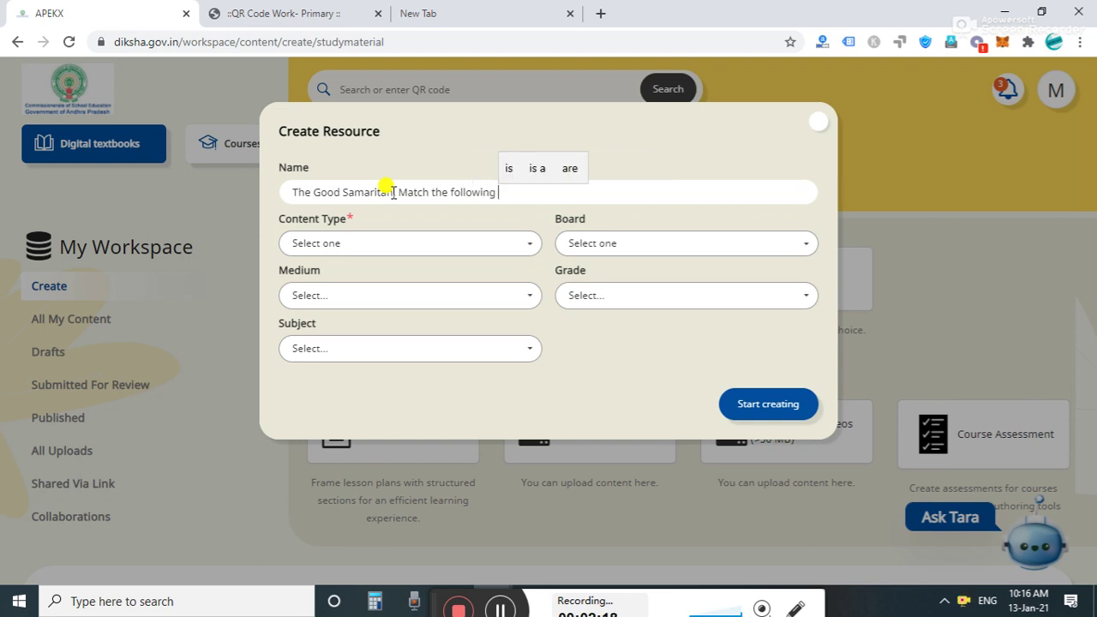
pyautogui.write('verbs with their')
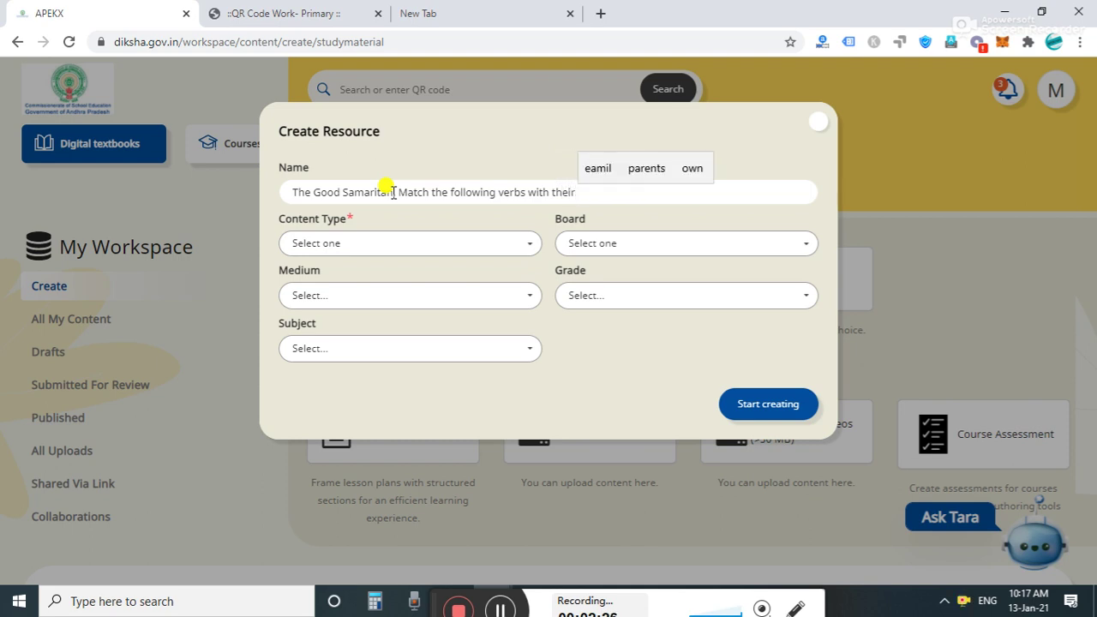
pyautogui.write(' past form.')
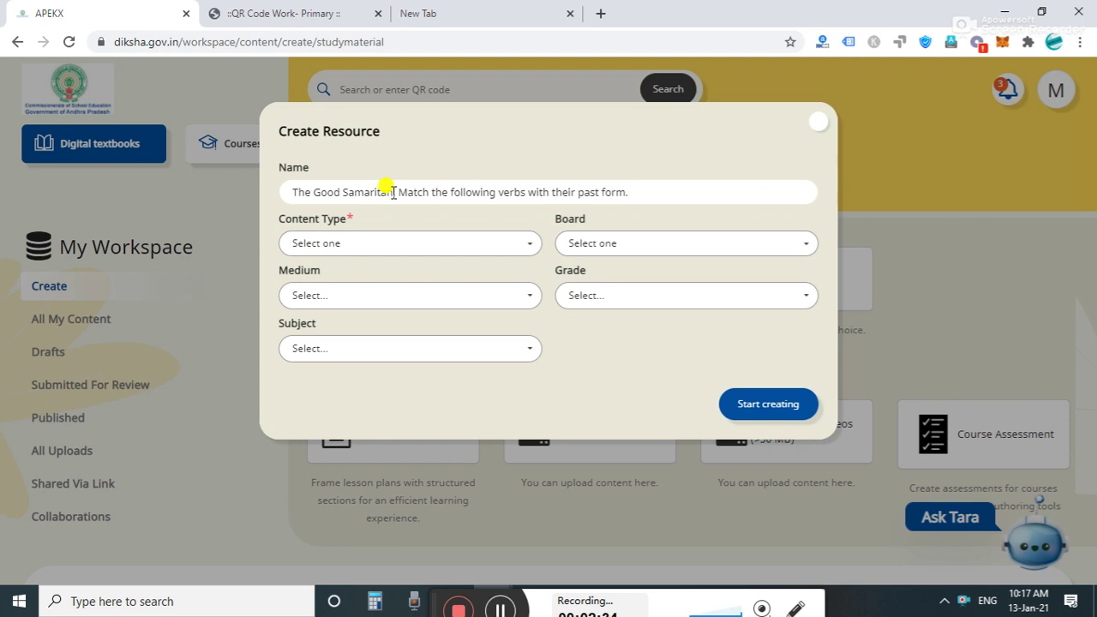
pyautogui.click(394, 192)
pyautogui.write(',')
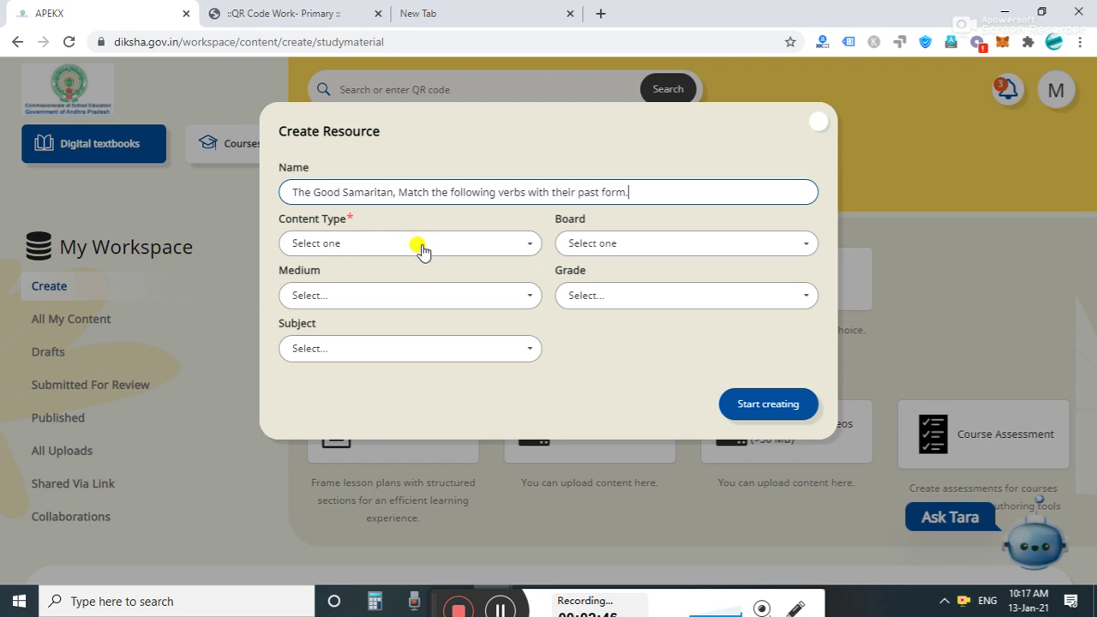
# Set the resource's content type to Practice Question Set and its board to State (Andhra Pradesh).
pyautogui.click(420, 245)
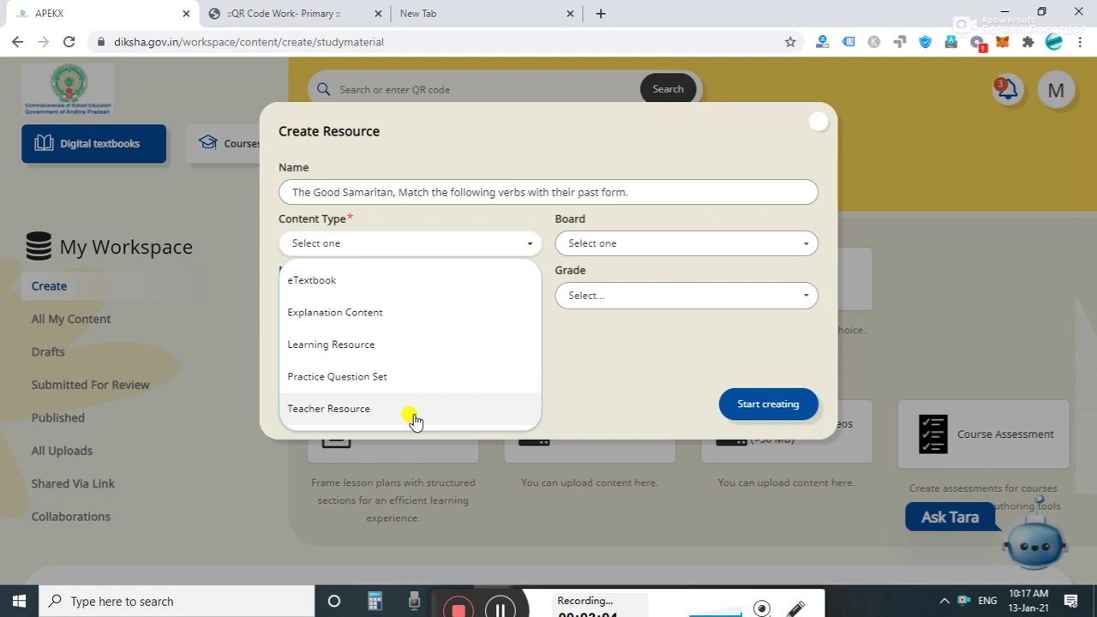
pyautogui.click(381, 383)
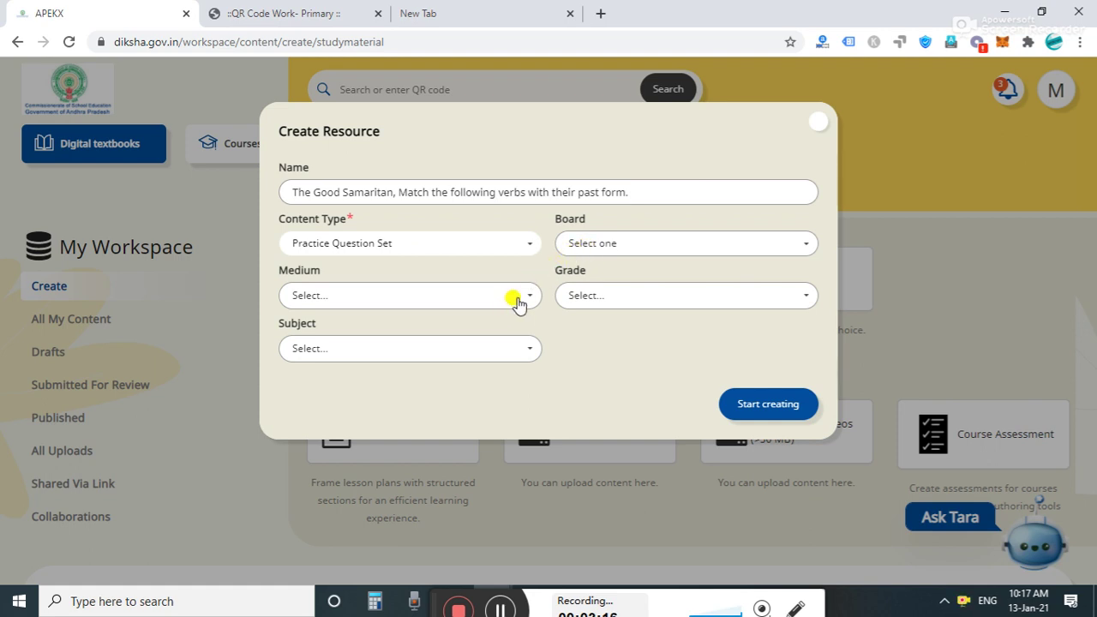
pyautogui.click(593, 246)
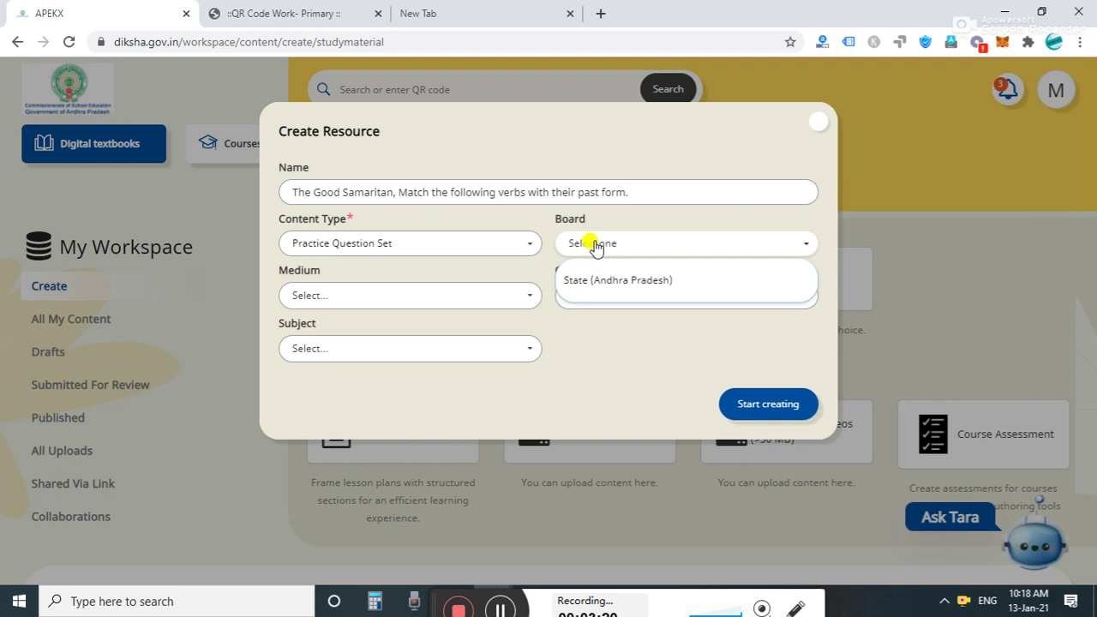
pyautogui.click(626, 282)
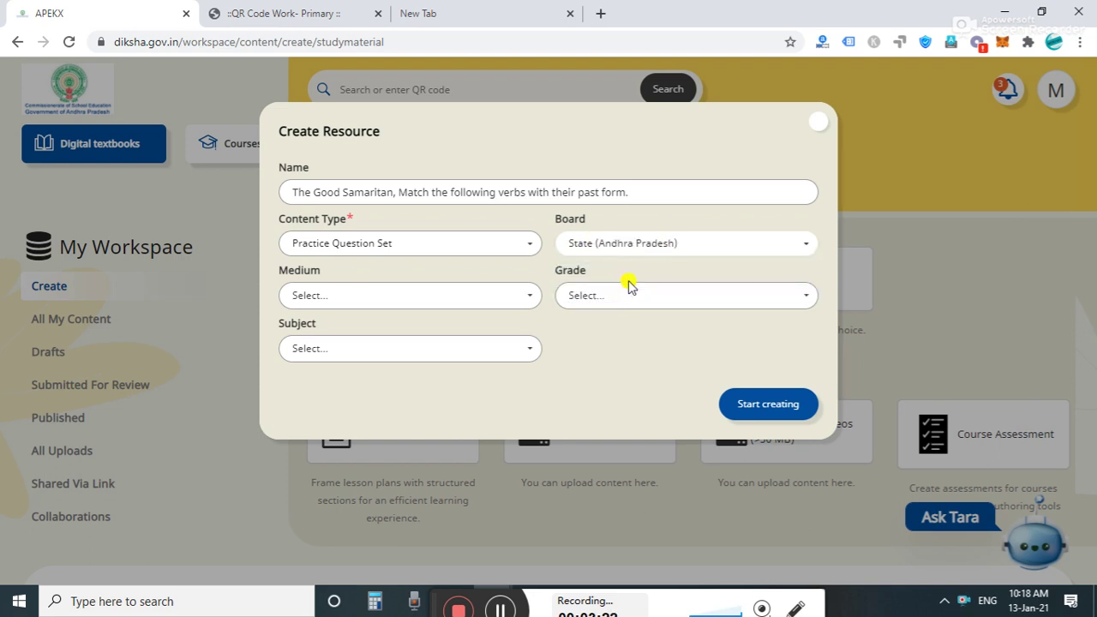
# Choose both English and Telugu as the resource's mediums.
pyautogui.click(507, 300)
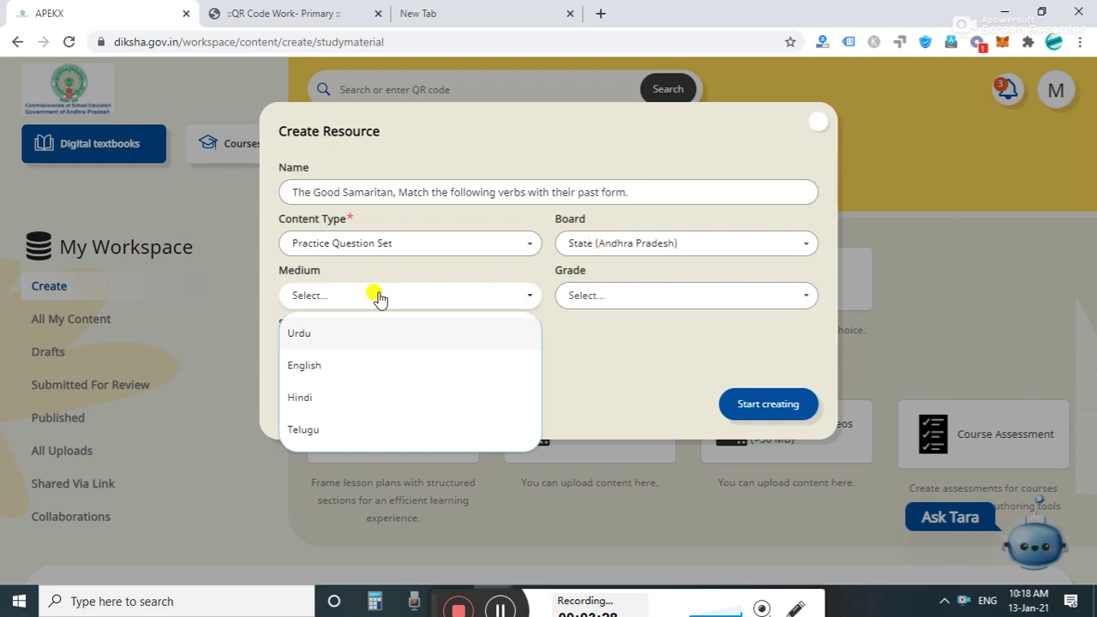
pyautogui.click(360, 374)
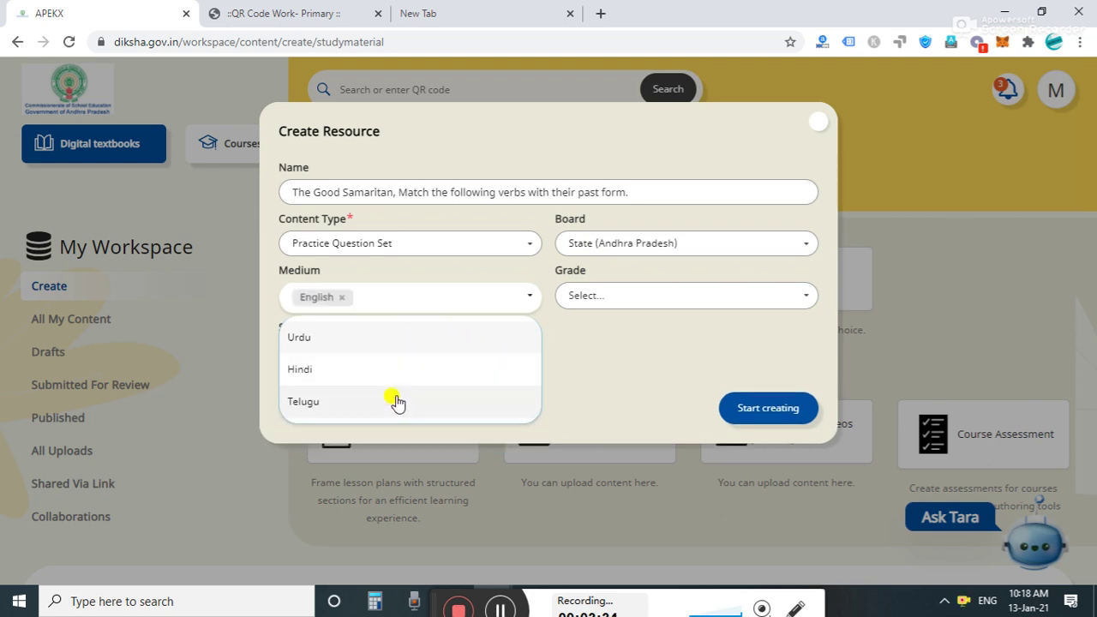
pyautogui.click(303, 403)
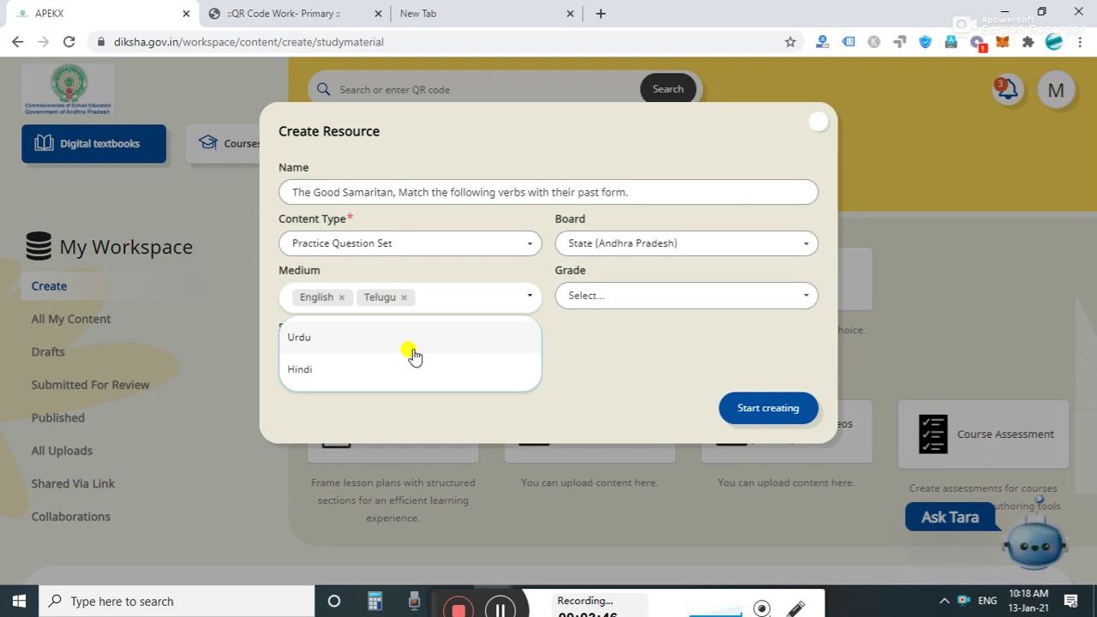
# Assign the resource to the grades Class 3, Class 4 and Class 5.
pyautogui.click(607, 296)
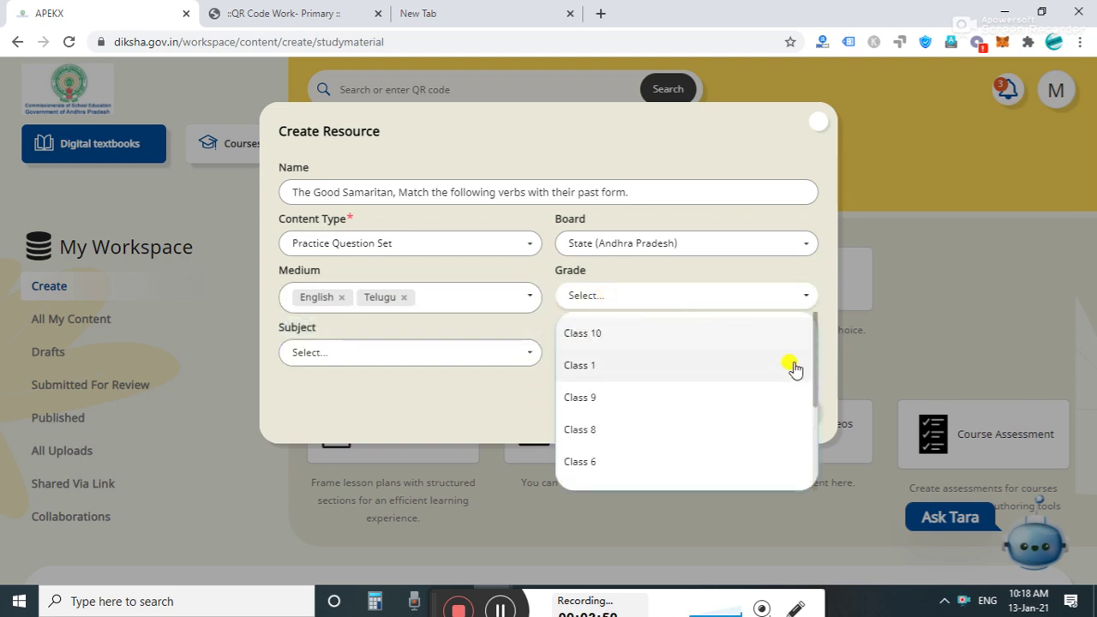
pyautogui.moveTo(814, 365); pyautogui.dragTo(813, 452)
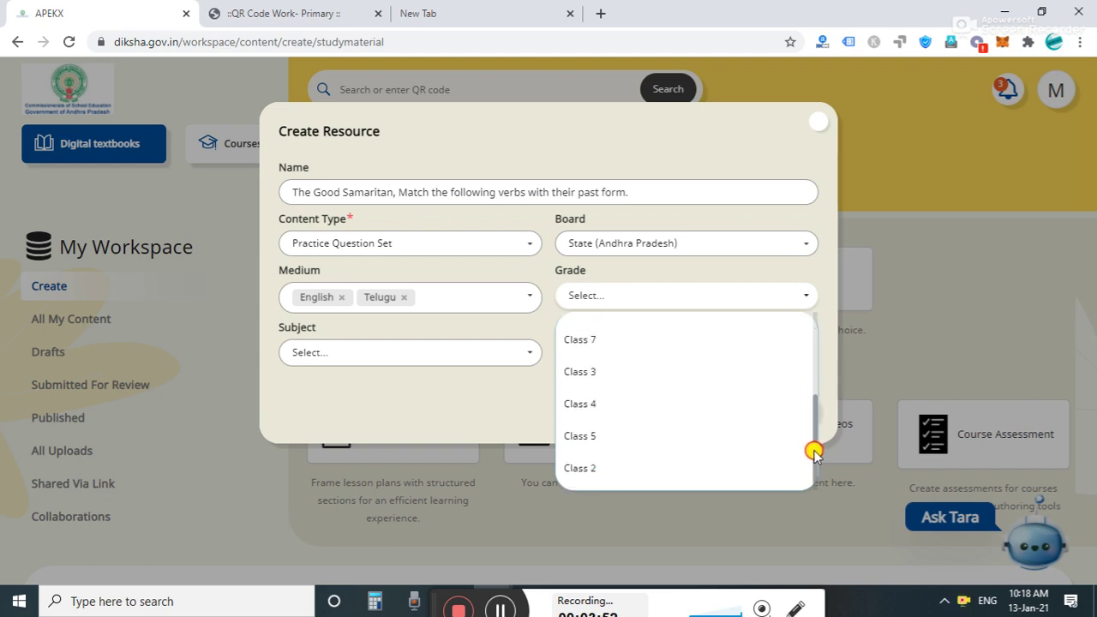
pyautogui.click(615, 375)
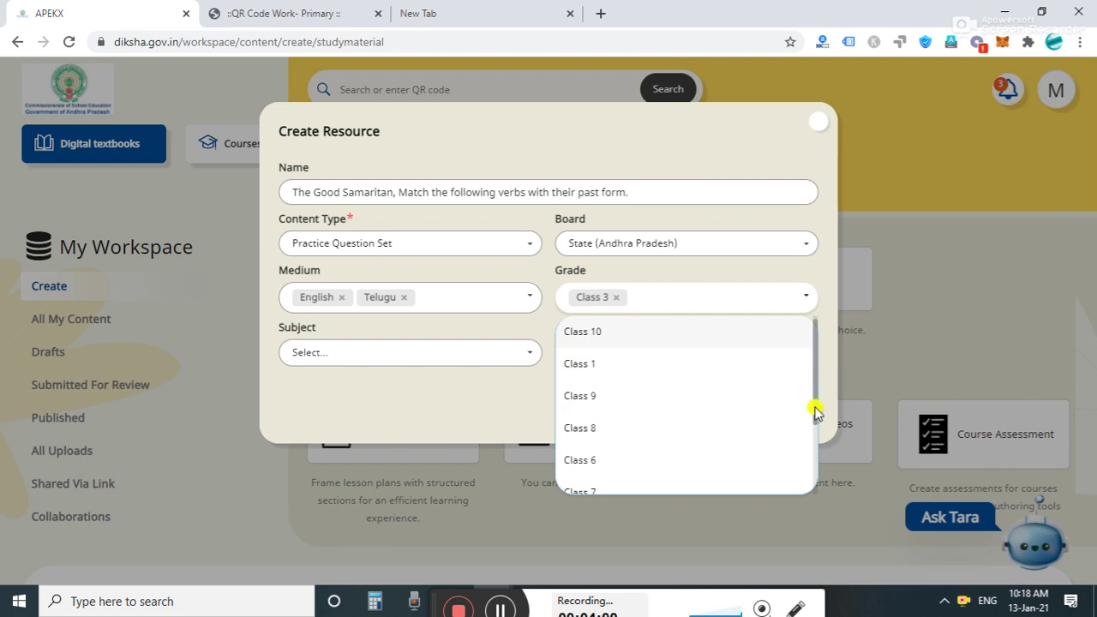
pyautogui.moveTo(815, 409); pyautogui.dragTo(810, 480)
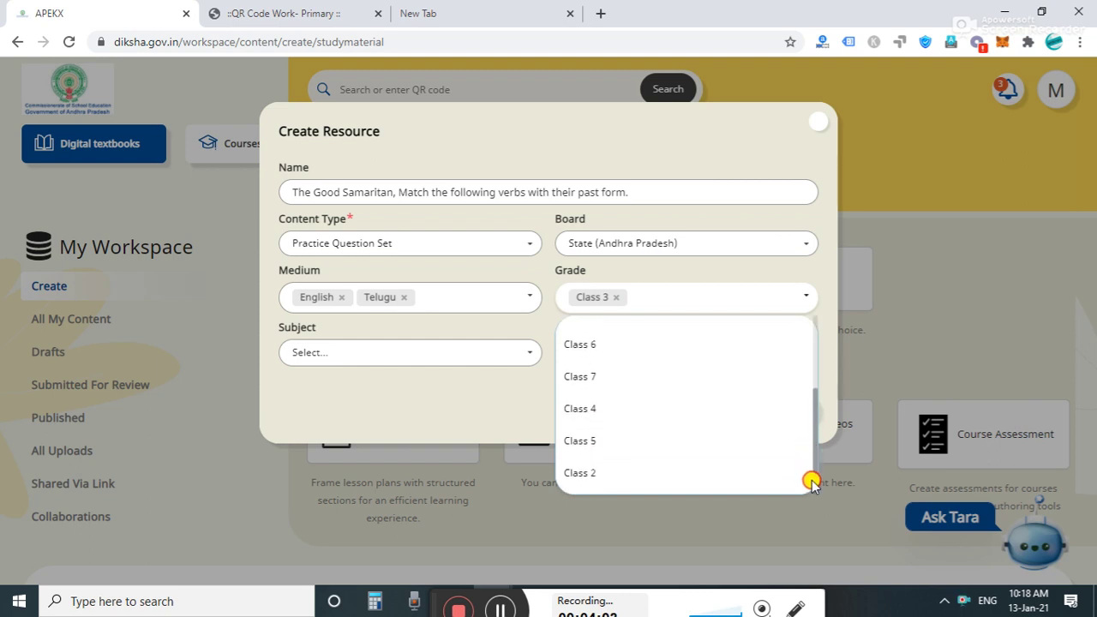
pyautogui.click(657, 420)
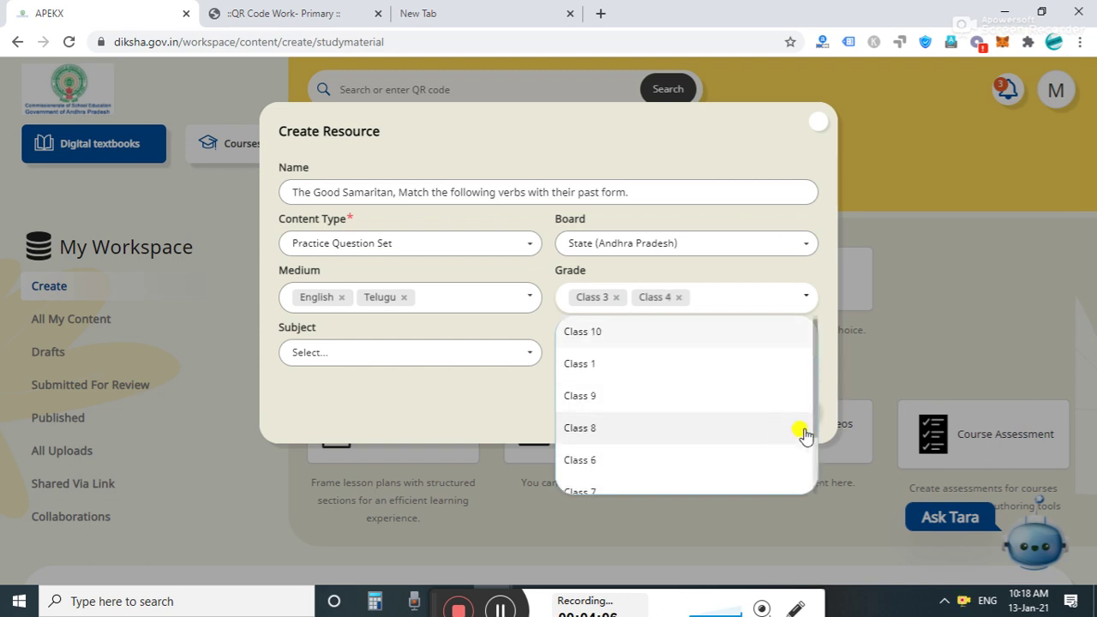
pyautogui.moveTo(814, 426); pyautogui.dragTo(814, 476)
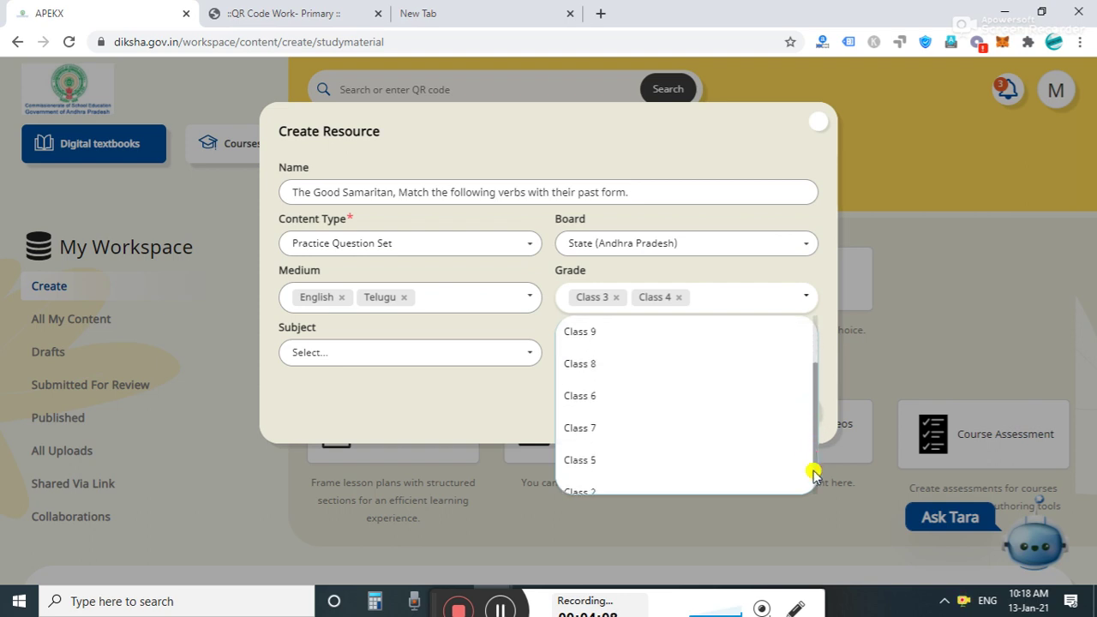
pyautogui.click(621, 461)
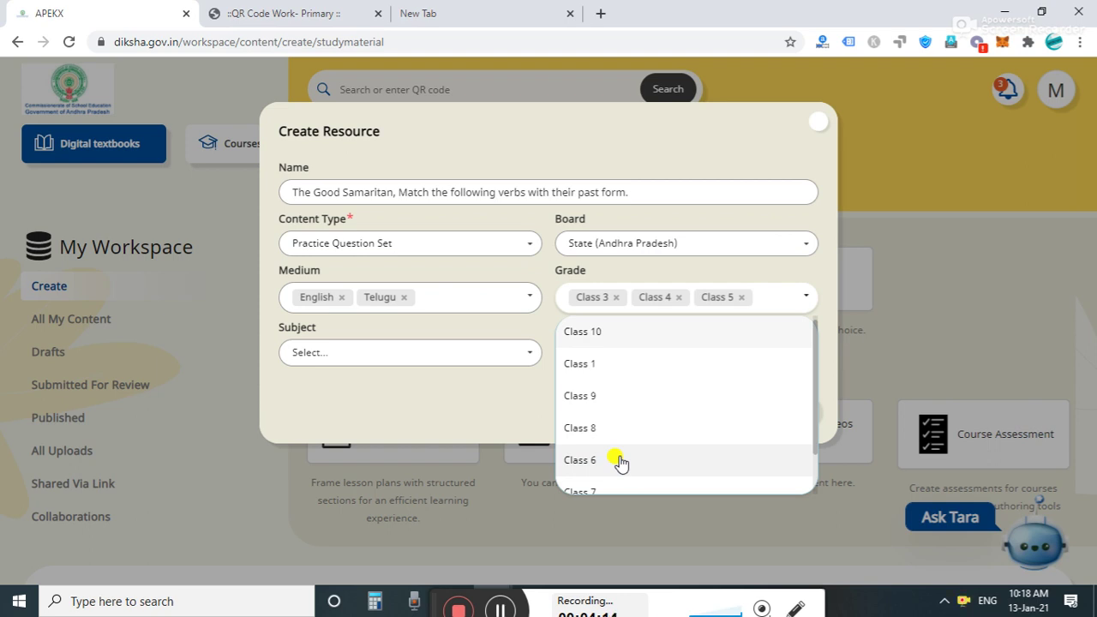
# Set the resource's subject to English and create the resource to open it for editing.
pyautogui.click(512, 352)
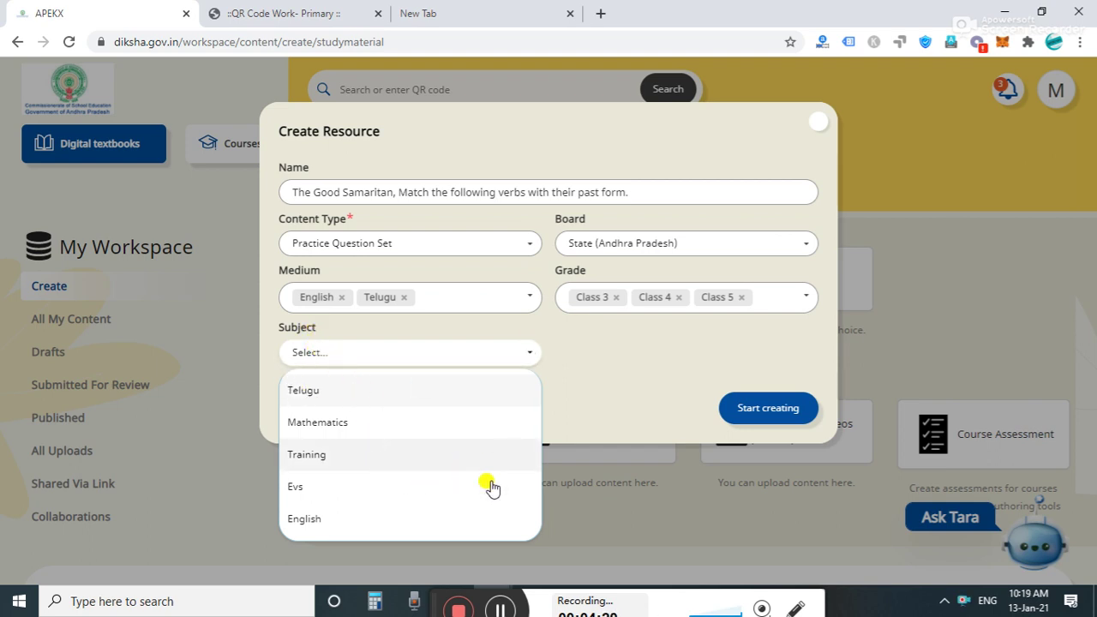
pyautogui.click(308, 525)
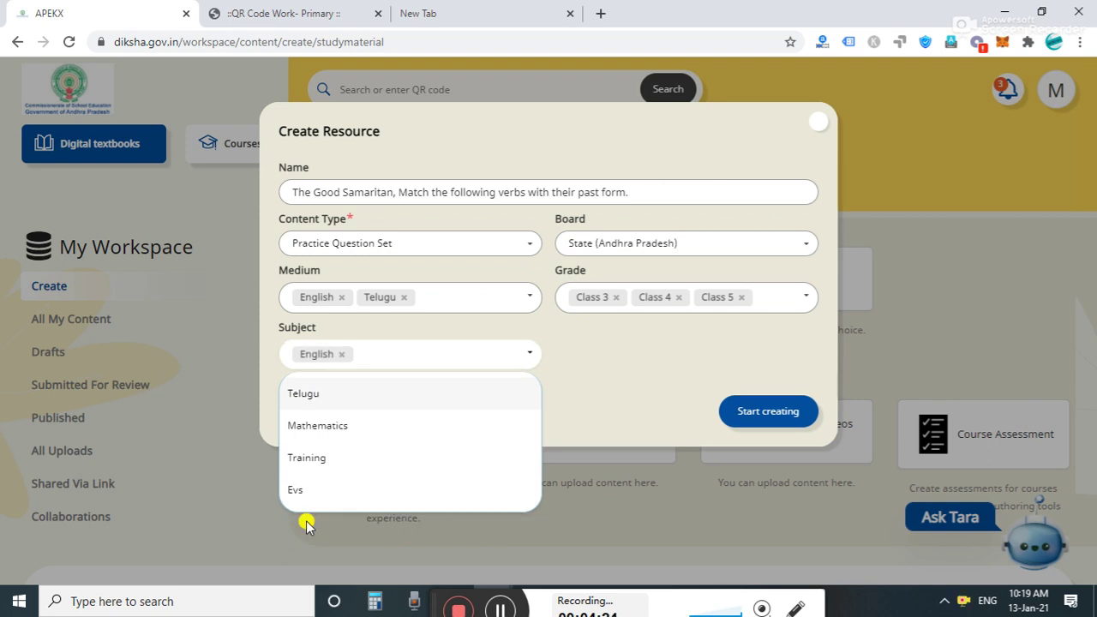
pyautogui.click(613, 392)
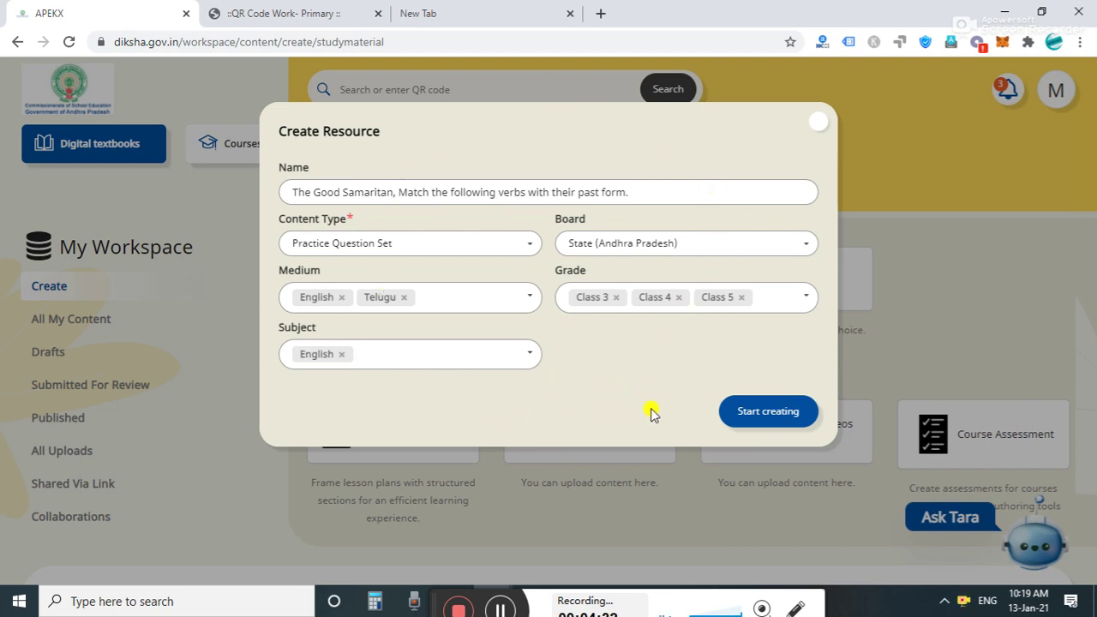
pyautogui.click(768, 413)
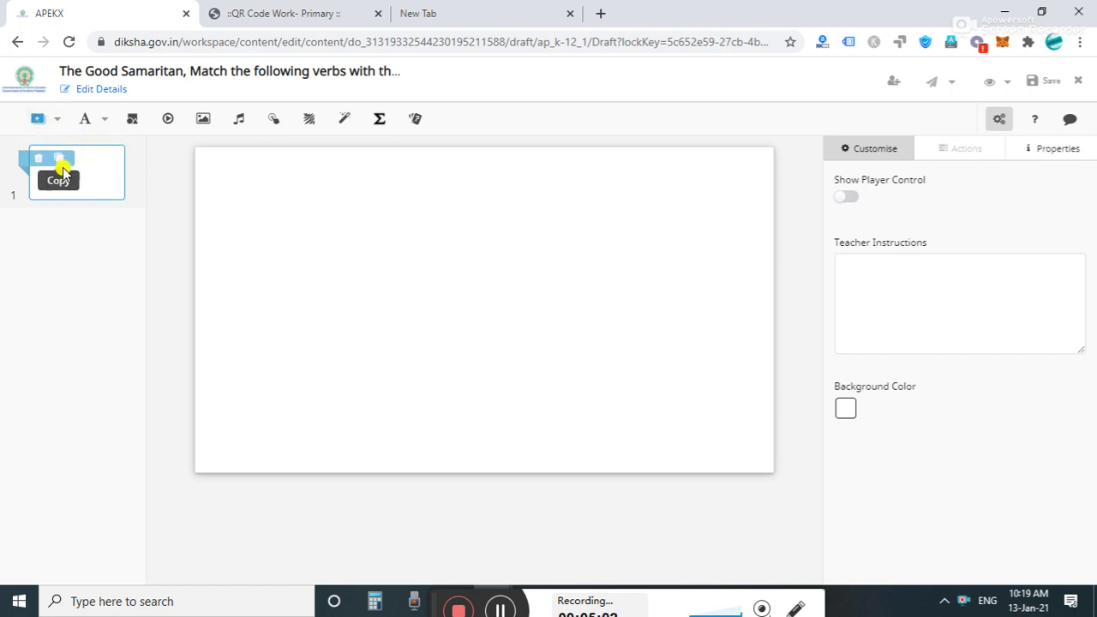
# Add a second blank slide and return to the first slide.
pyautogui.click(37, 121)
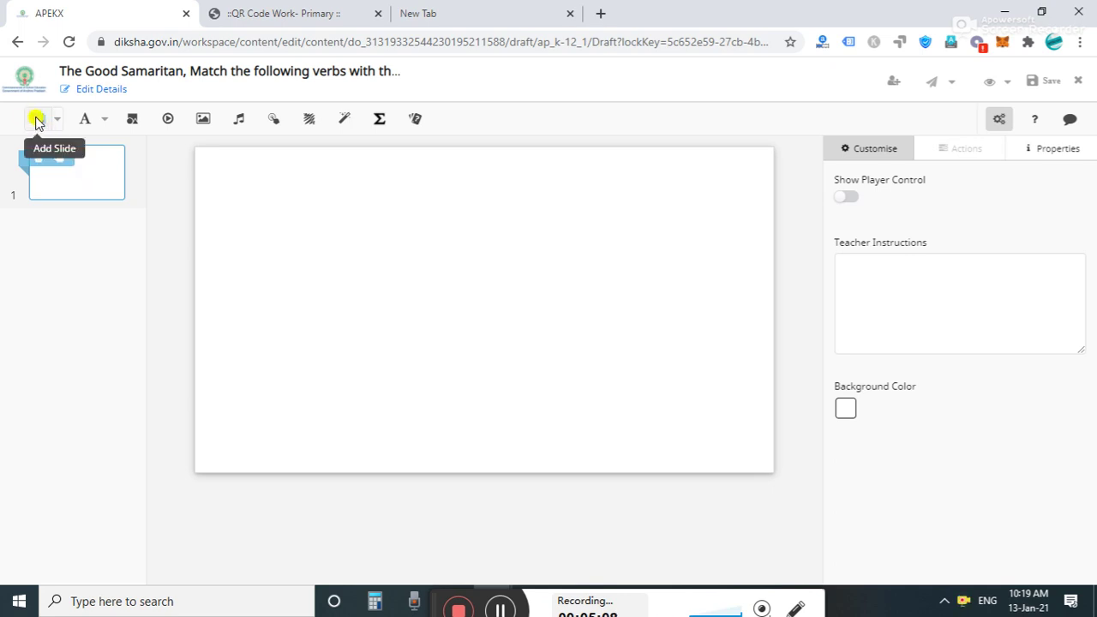
pyautogui.click(78, 179)
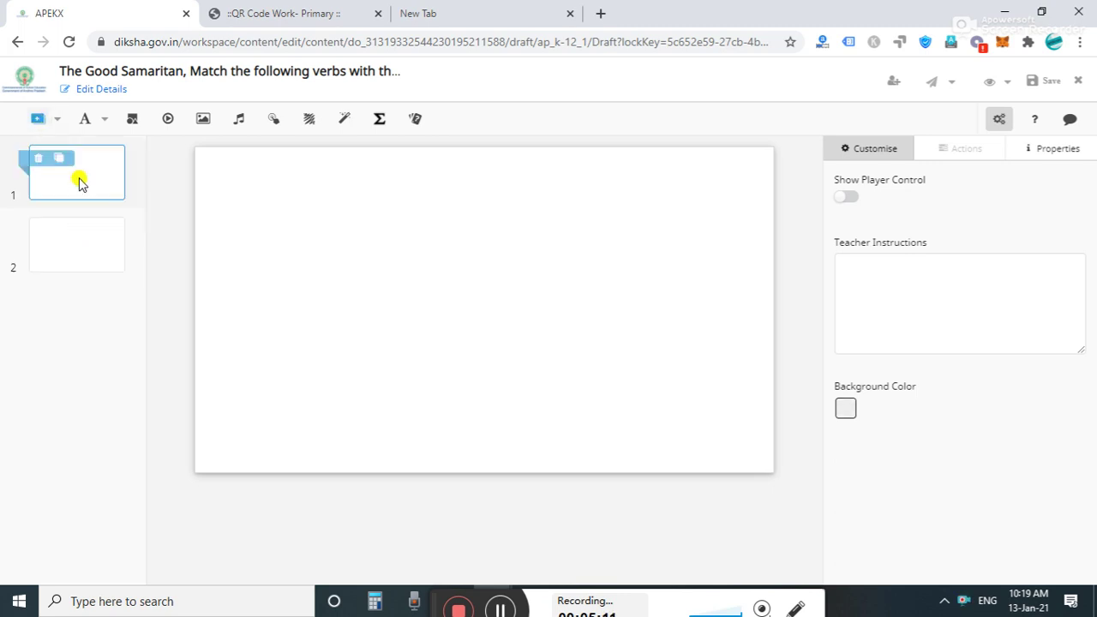
pyautogui.click(87, 125)
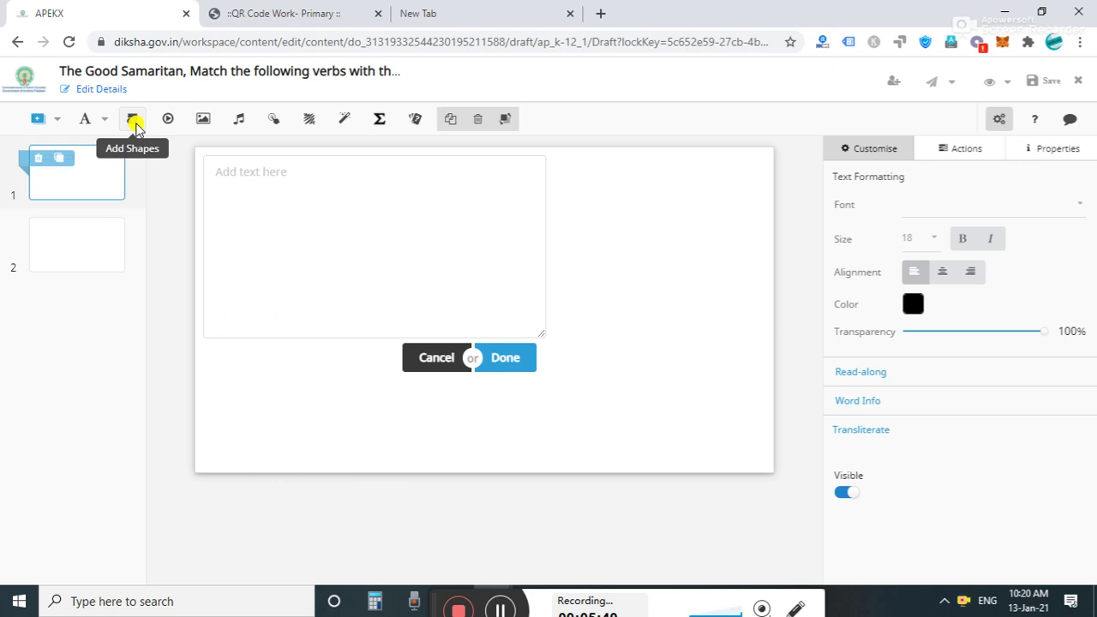
pyautogui.click(133, 122)
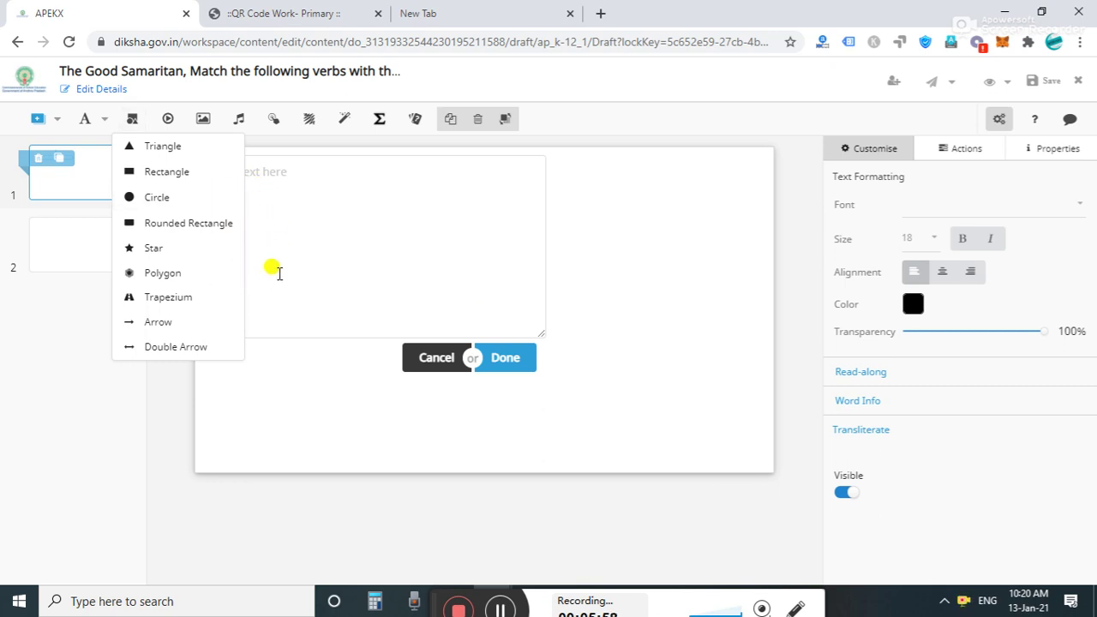
pyautogui.click(274, 264)
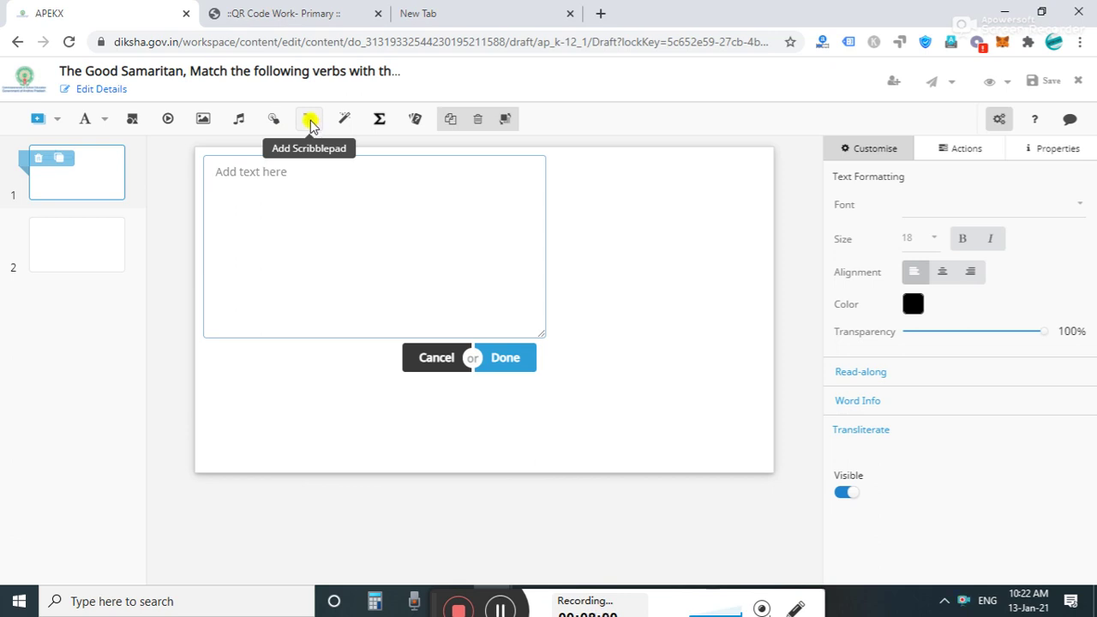
# Add a scribble pad to the first slide, close the empty text box, and move the pad slightly up and left.
pyautogui.click(308, 122)
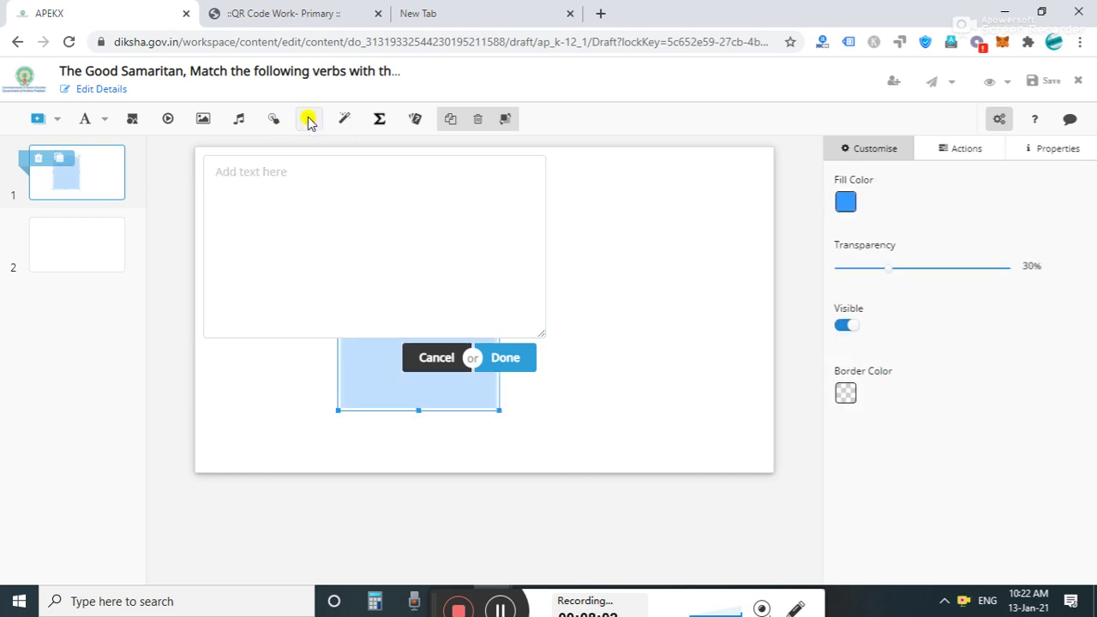
pyautogui.click(385, 303)
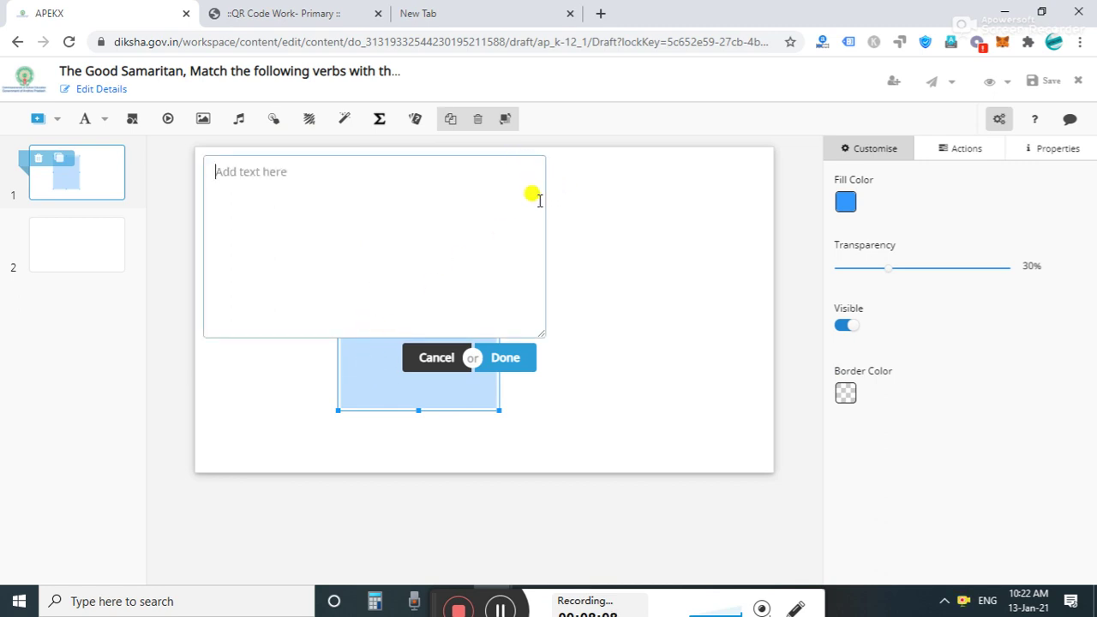
pyautogui.moveTo(566, 294); pyautogui.dragTo(506, 363)
pyautogui.click(507, 363)
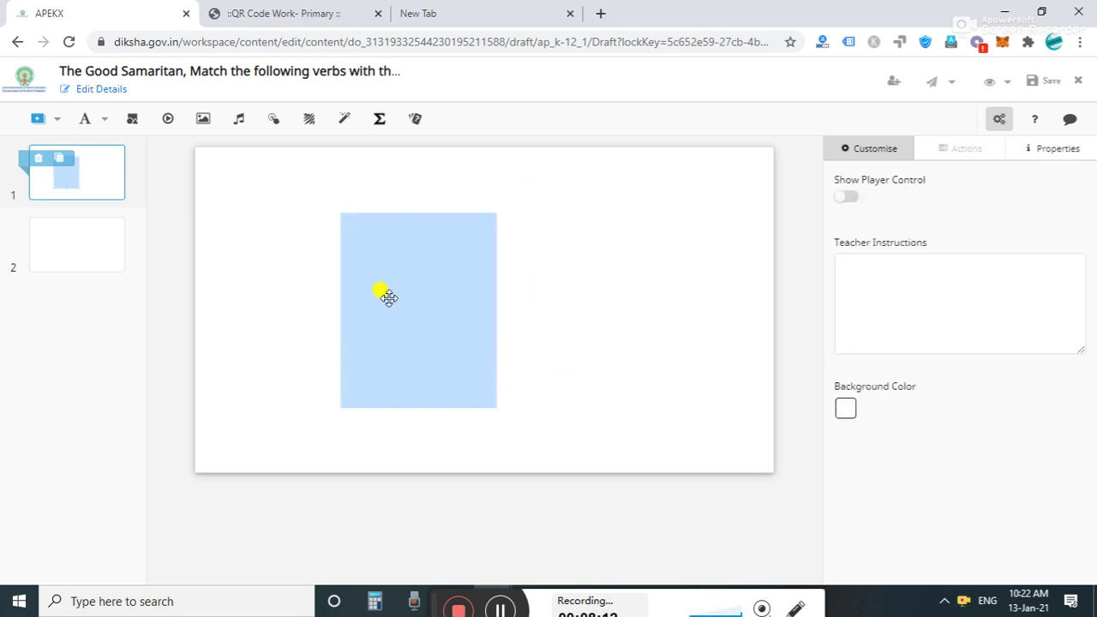
pyautogui.moveTo(369, 237); pyautogui.dragTo(335, 206)
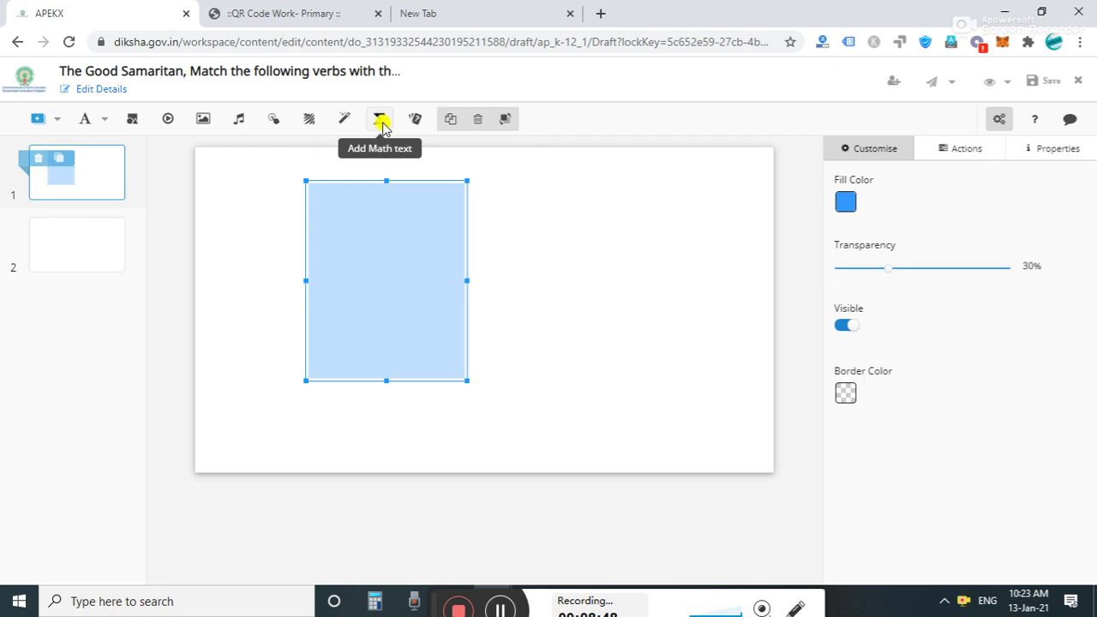
# Examine the library formulas, symbols, equations and advanced expressions offered for math text, then close the dialog.
pyautogui.click(381, 123)
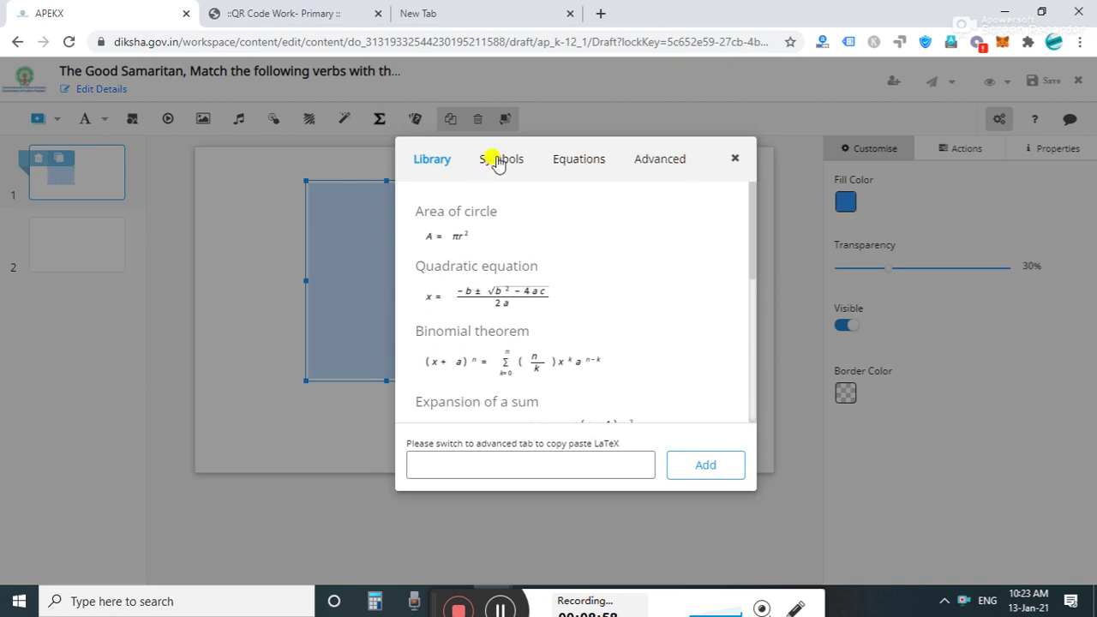
pyautogui.click(489, 160)
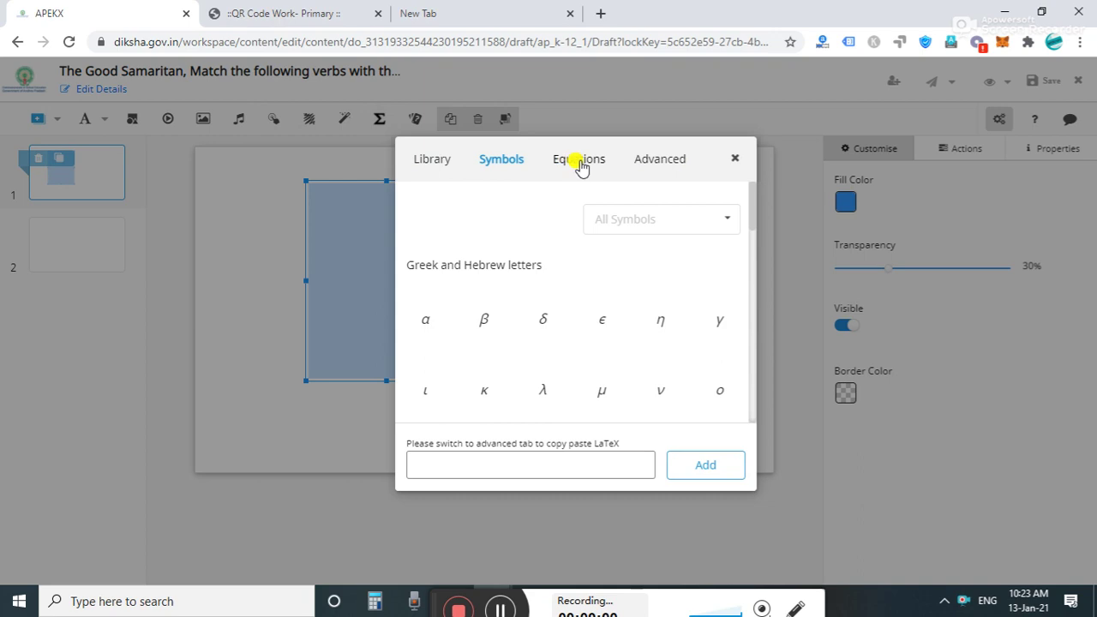
pyautogui.click(579, 162)
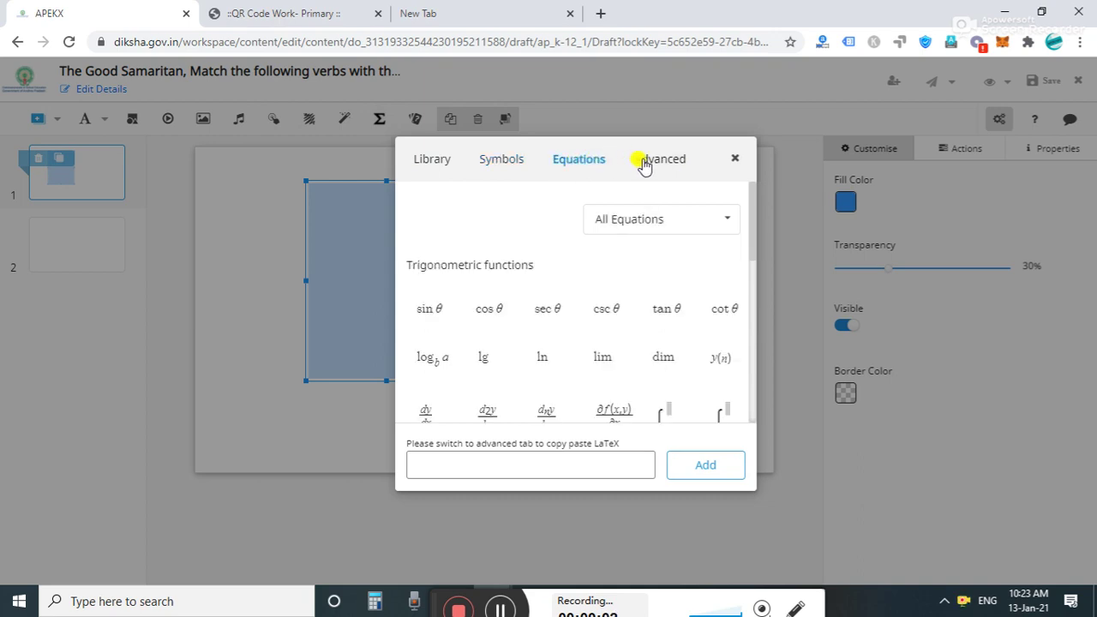
pyautogui.click(643, 162)
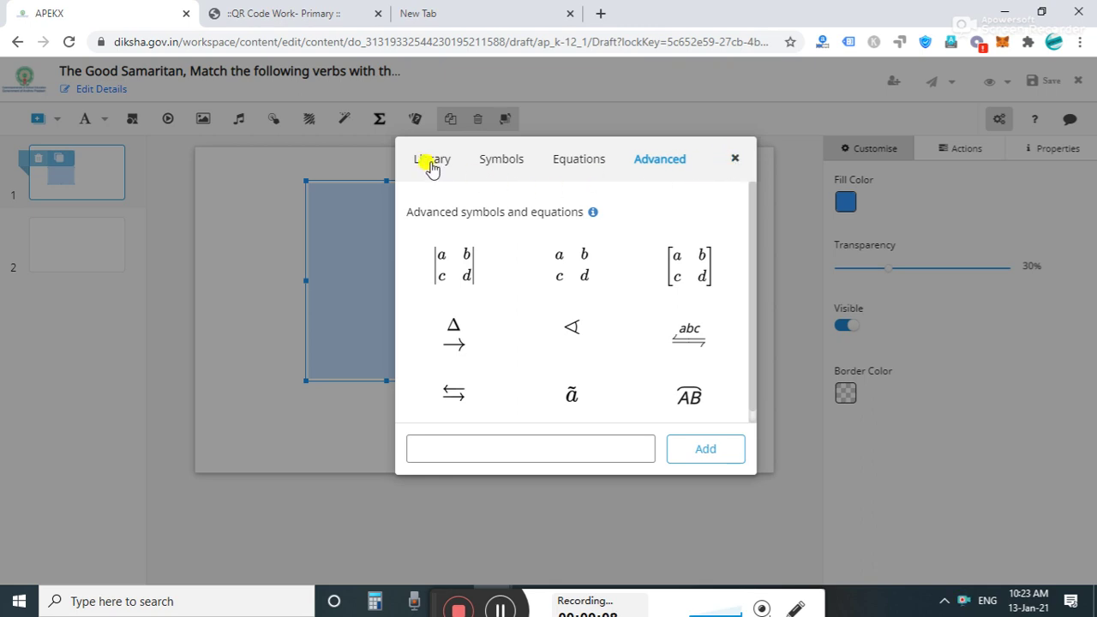
pyautogui.click(431, 163)
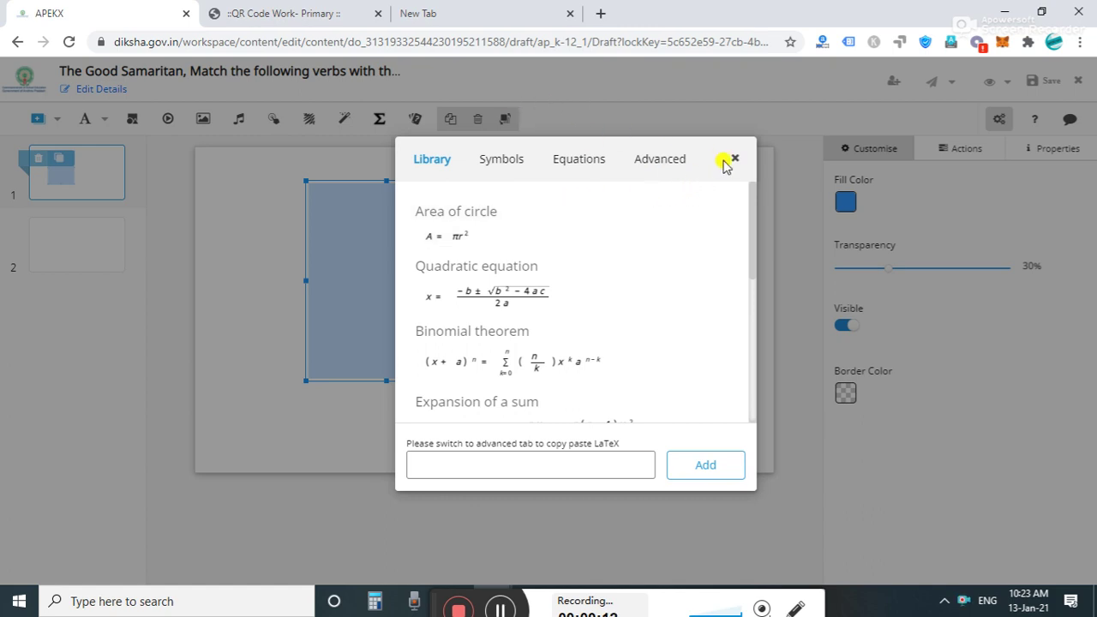
pyautogui.click(739, 162)
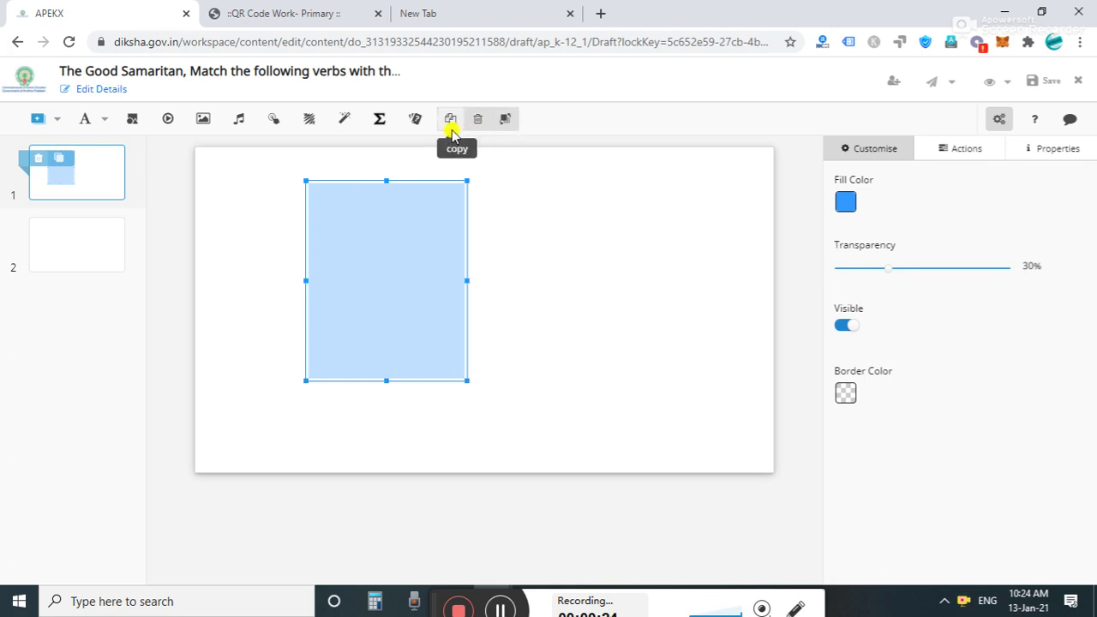
# Add a question set and start creating a new question with the Match The Following template.
pyautogui.click(508, 224)
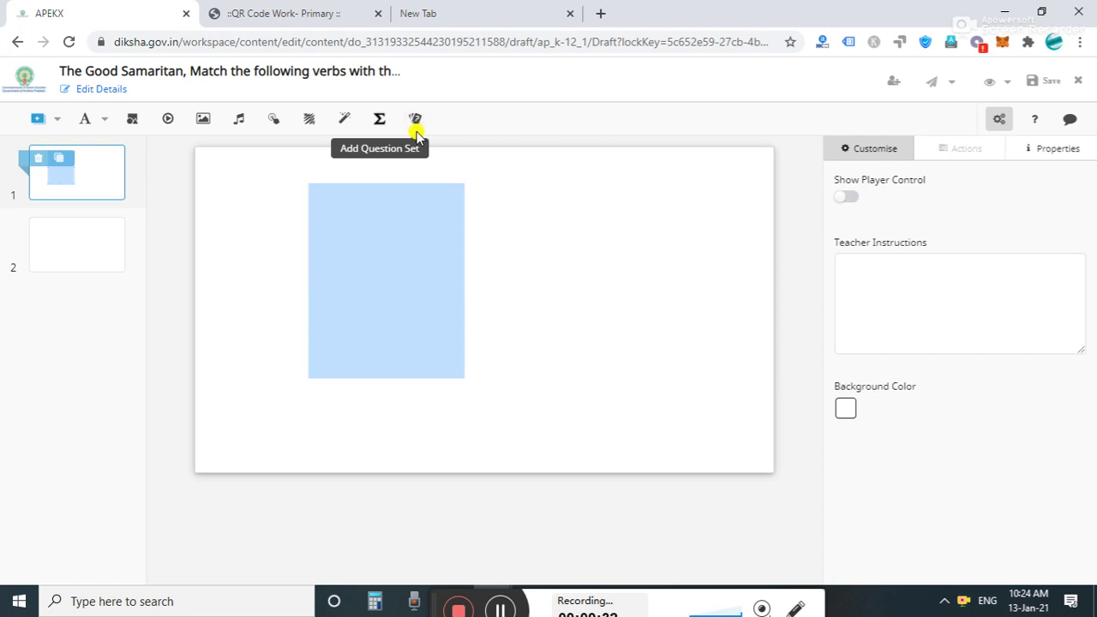
pyautogui.click(416, 125)
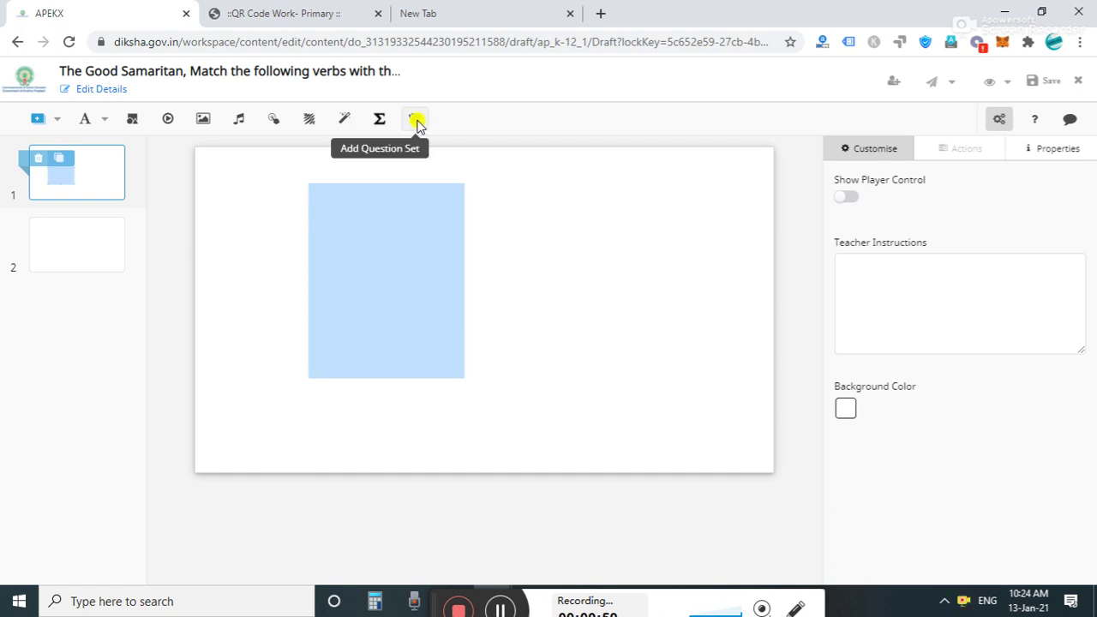
pyautogui.click(416, 124)
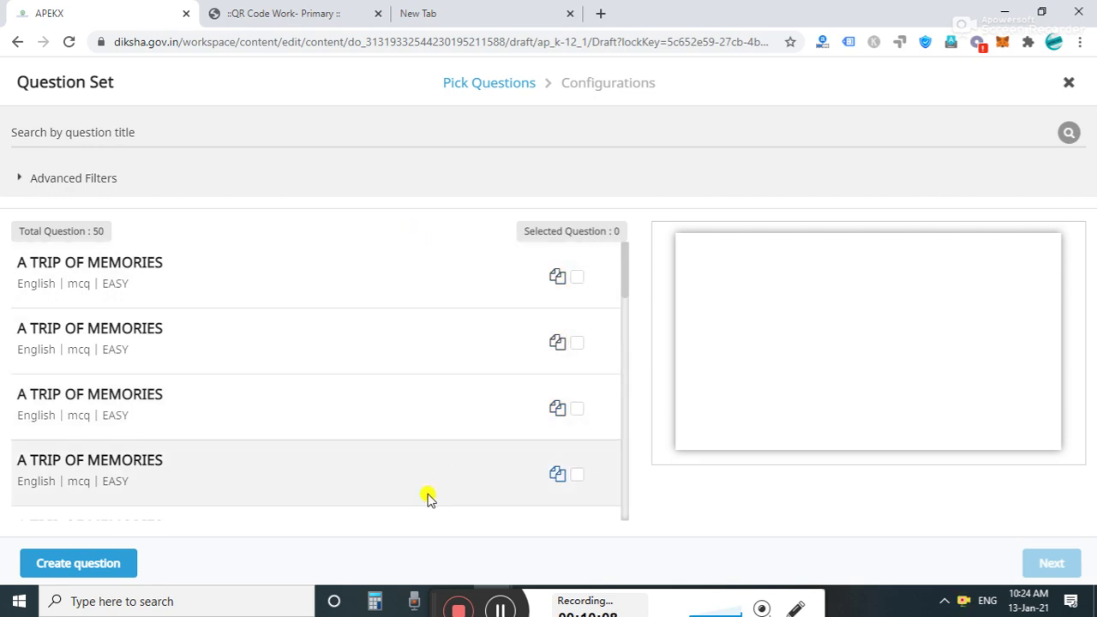
pyautogui.click(111, 565)
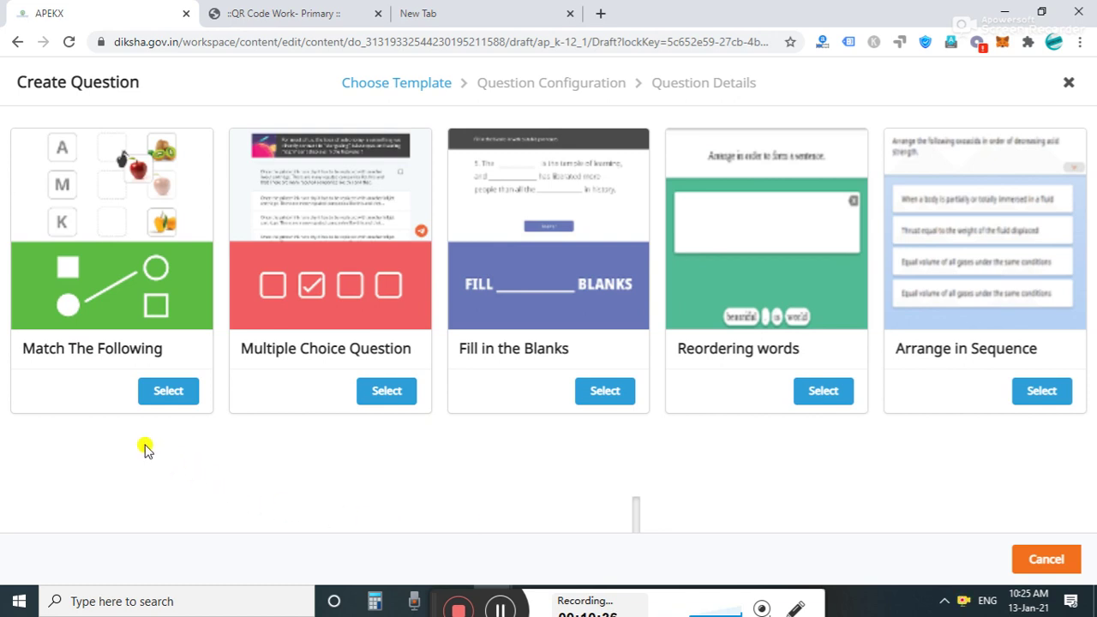
pyautogui.click(171, 390)
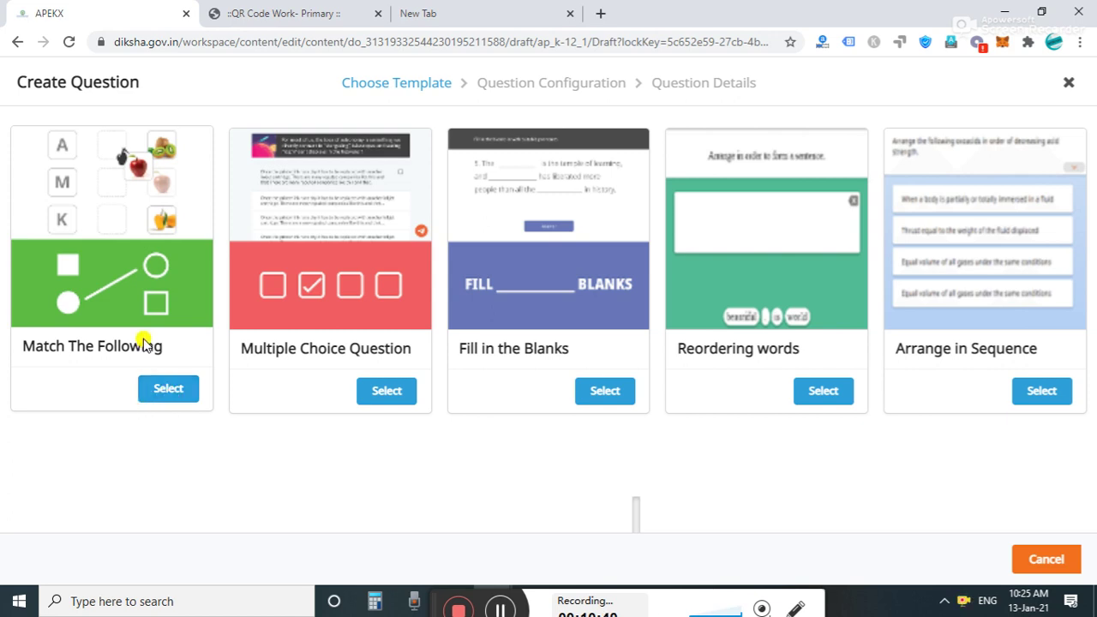
pyautogui.click(168, 392)
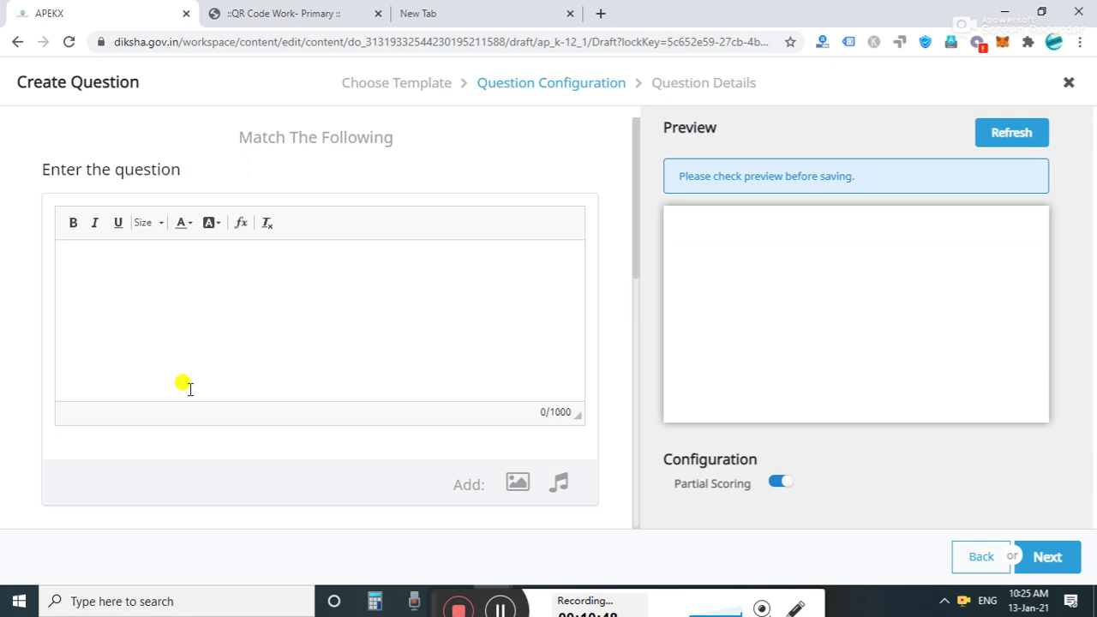
# Enter "Match the following verbs with their past form." as the question text.
pyautogui.click(492, 312)
pyautogui.write('M')
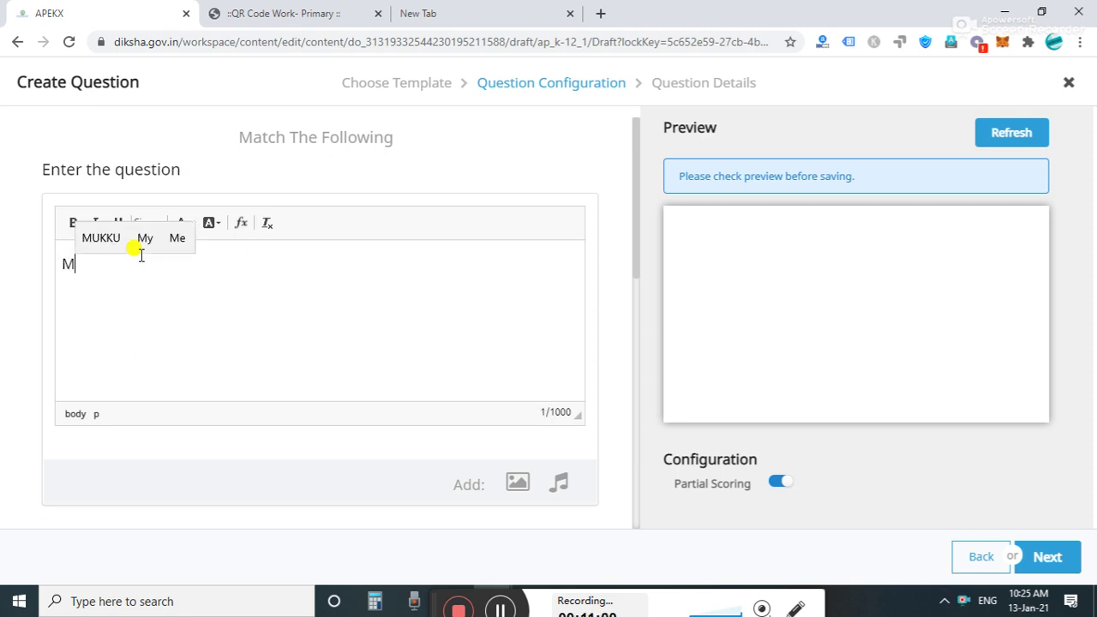
pyautogui.write('atch ')
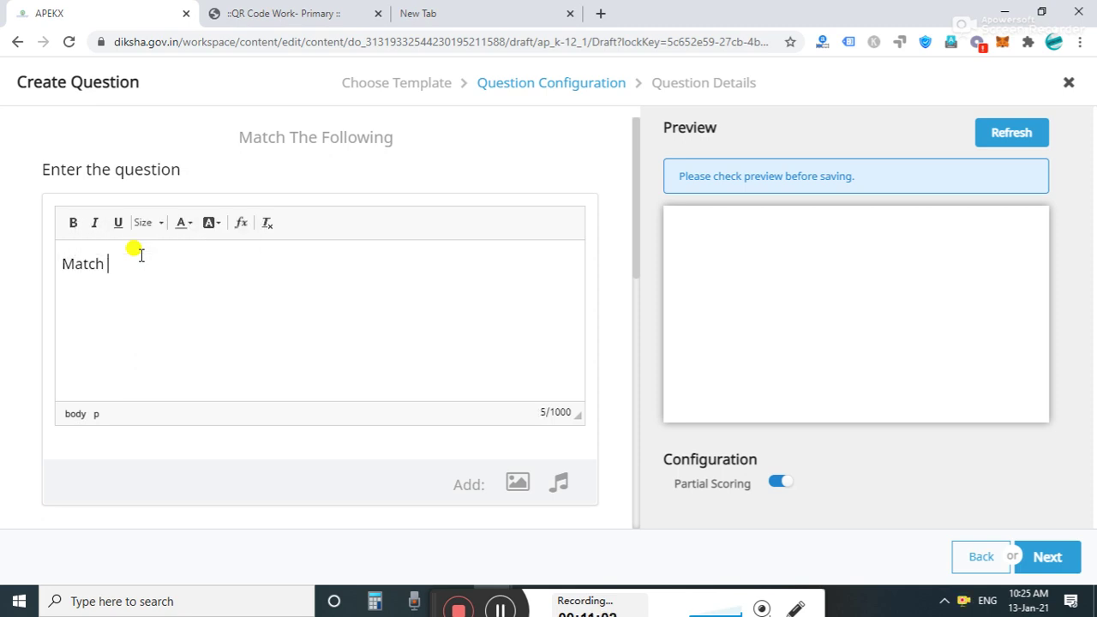
pyautogui.write('the following')
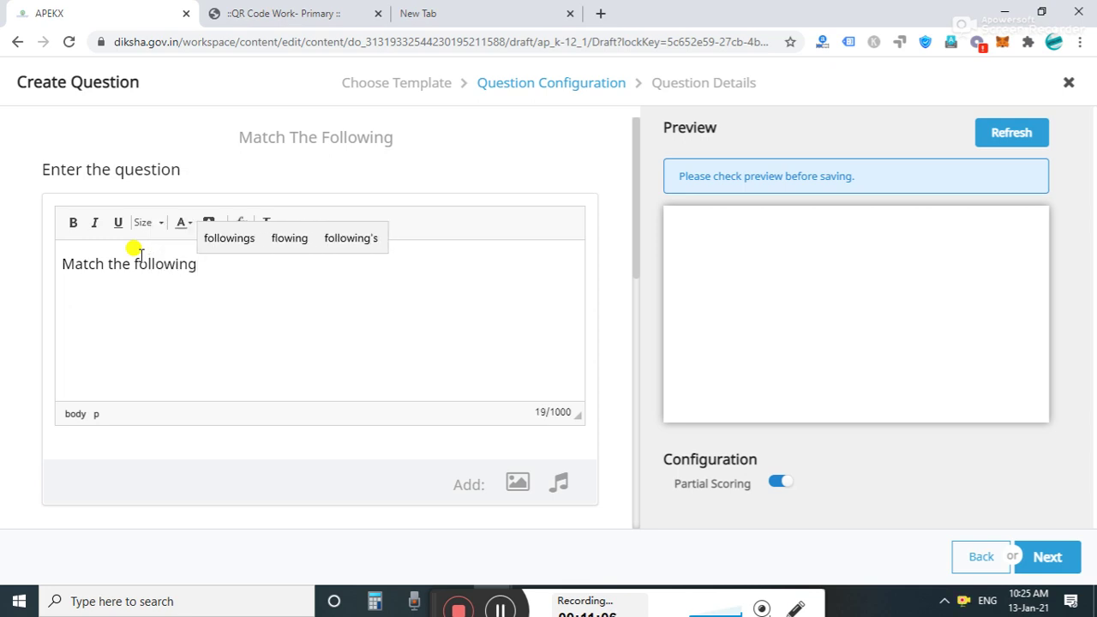
pyautogui.write(' ver')
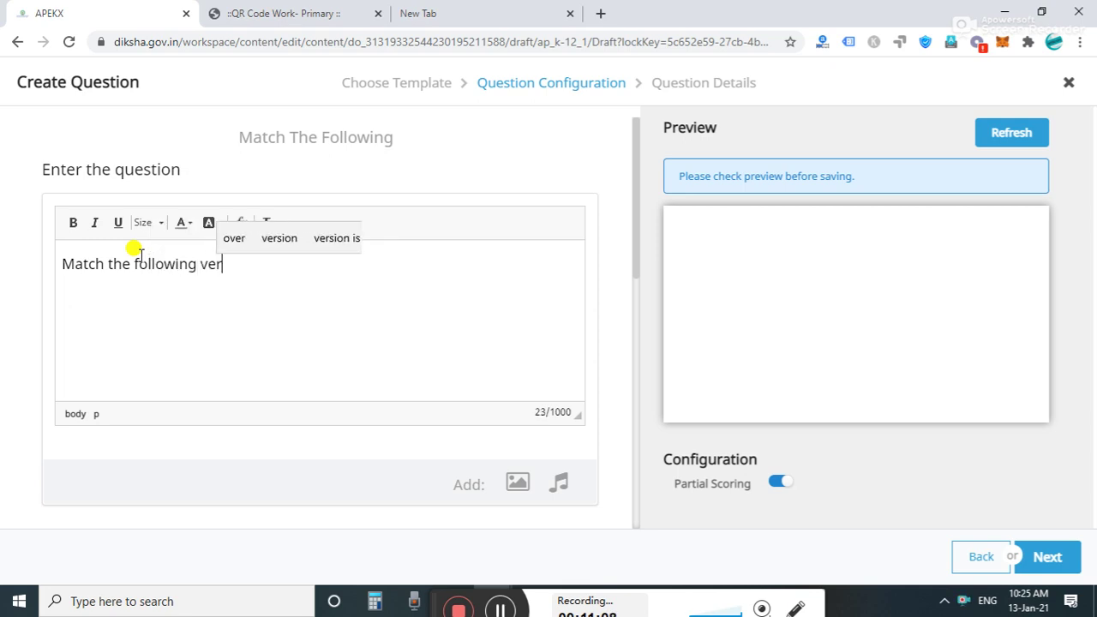
pyautogui.write('bs with their ')
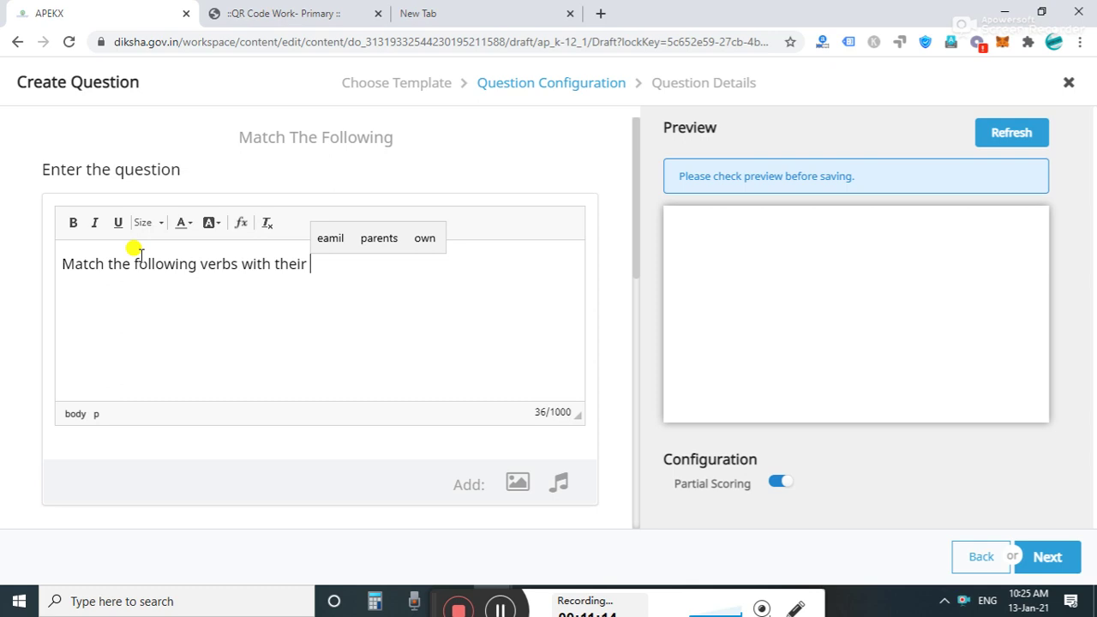
pyautogui.write('past form.')
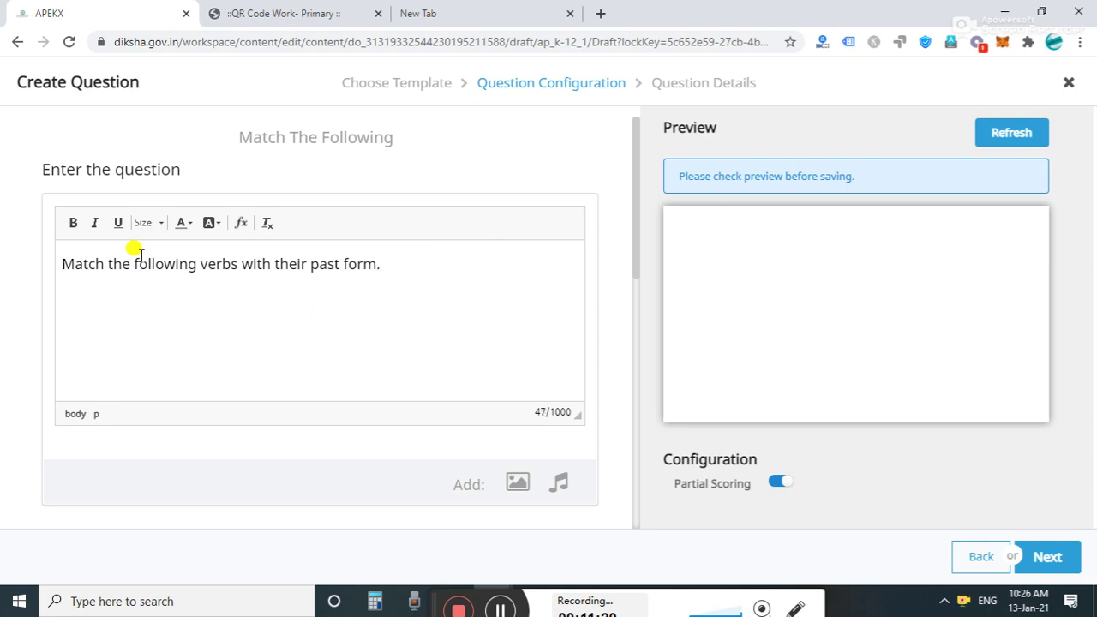
# Set the font size of the whole question text to 24.
pyautogui.moveTo(62, 262); pyautogui.dragTo(372, 279)
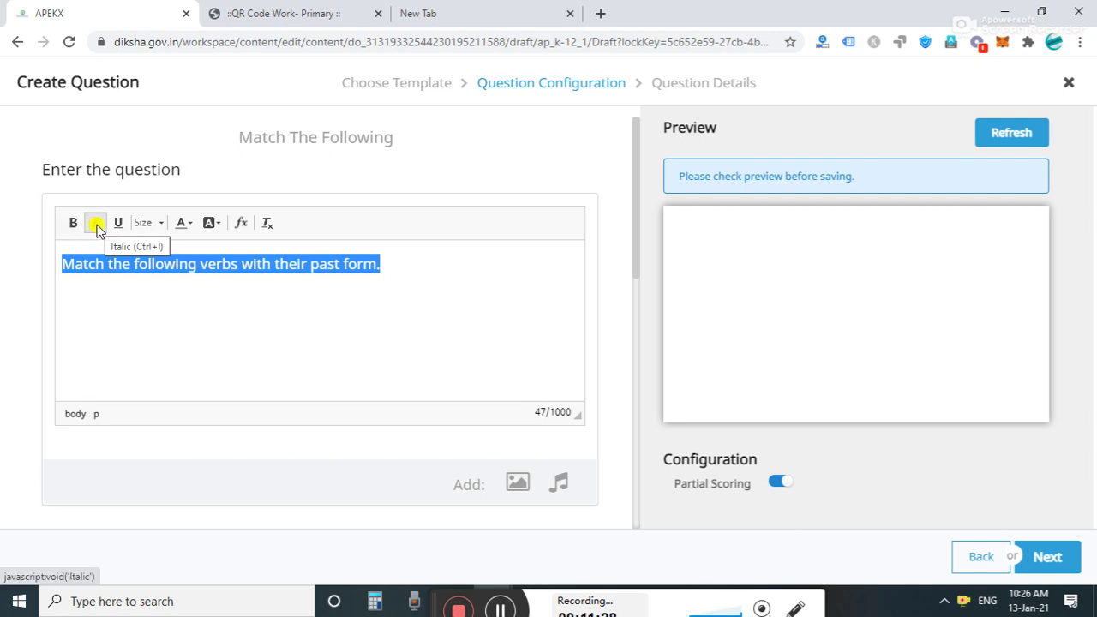
pyautogui.click(158, 224)
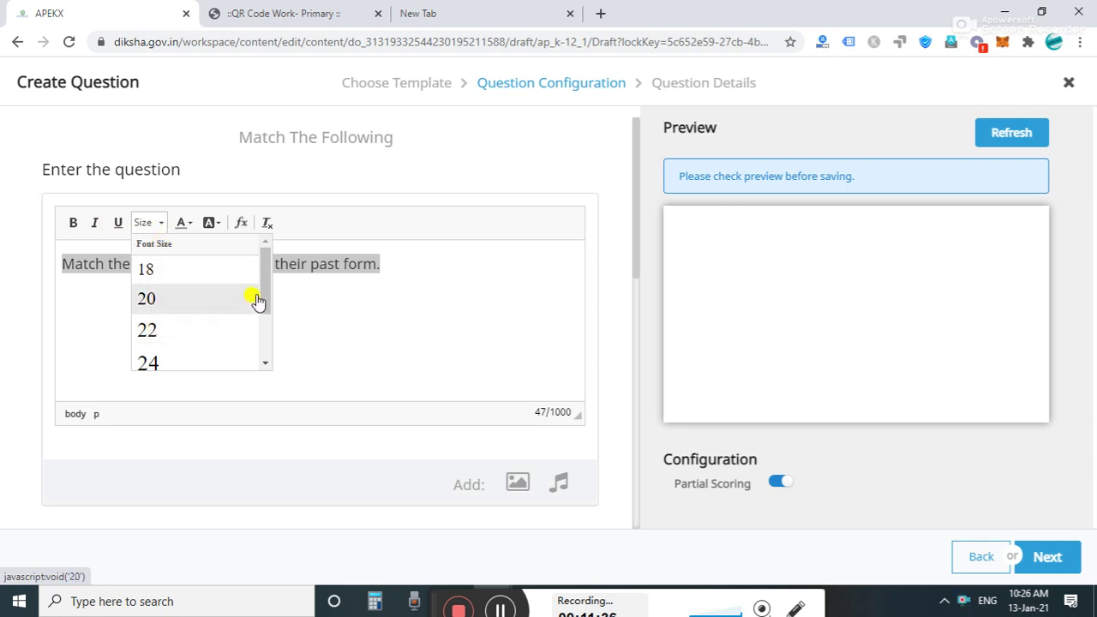
pyautogui.moveTo(265, 296); pyautogui.dragTo(265, 343)
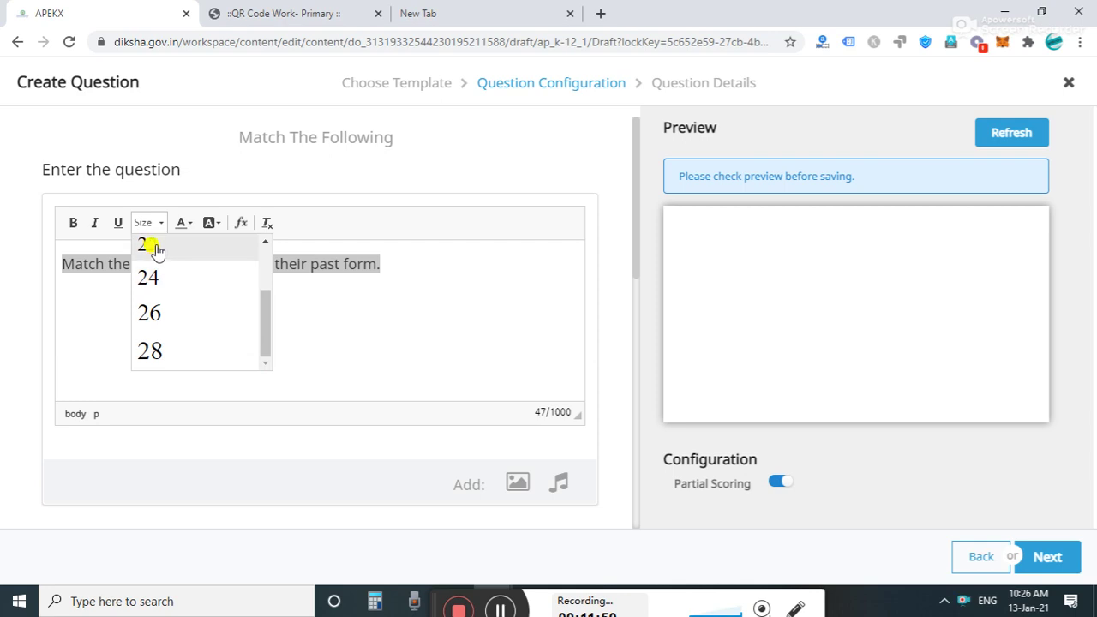
pyautogui.click(148, 281)
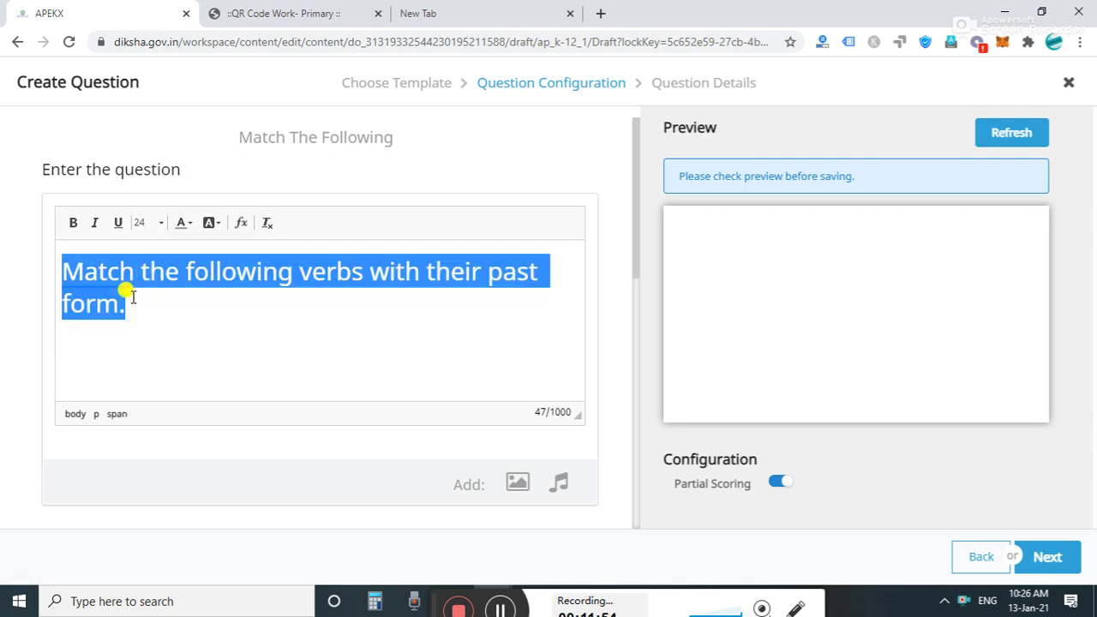
pyautogui.click(258, 326)
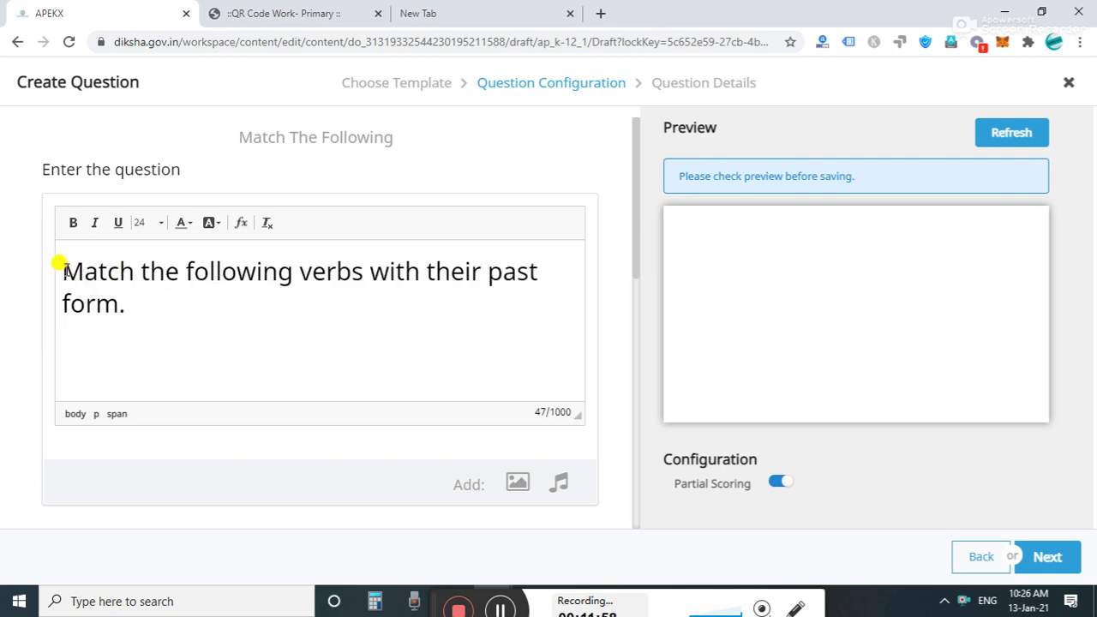
# Color the whole question text dark red and choose the Automatic background color.
pyautogui.moveTo(62, 276); pyautogui.dragTo(138, 301)
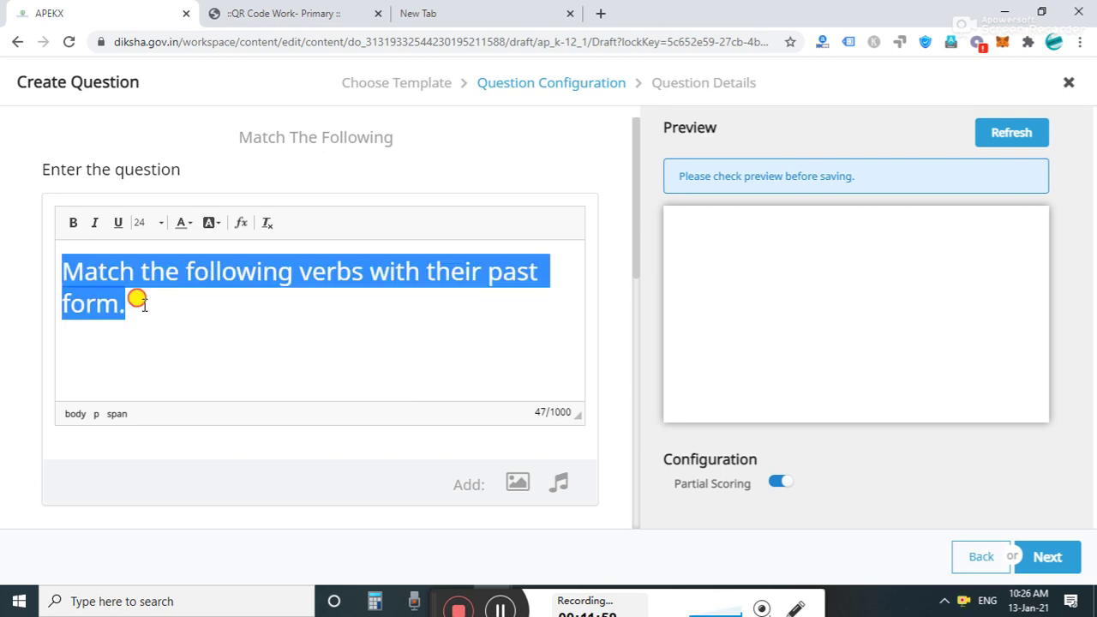
pyautogui.click(184, 225)
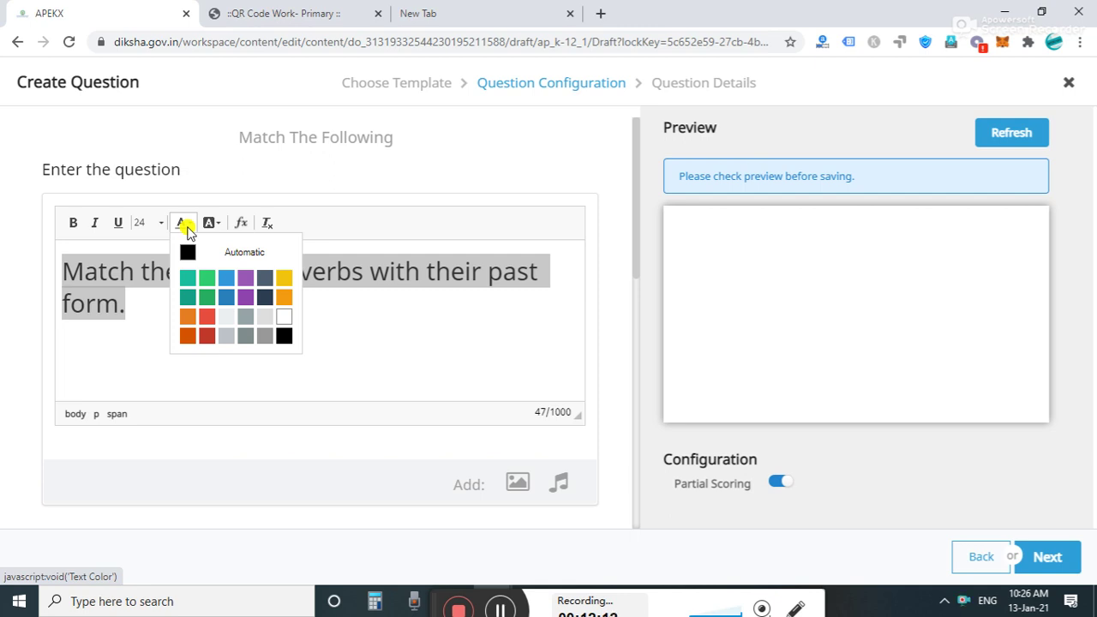
pyautogui.click(207, 336)
pyautogui.click(172, 305)
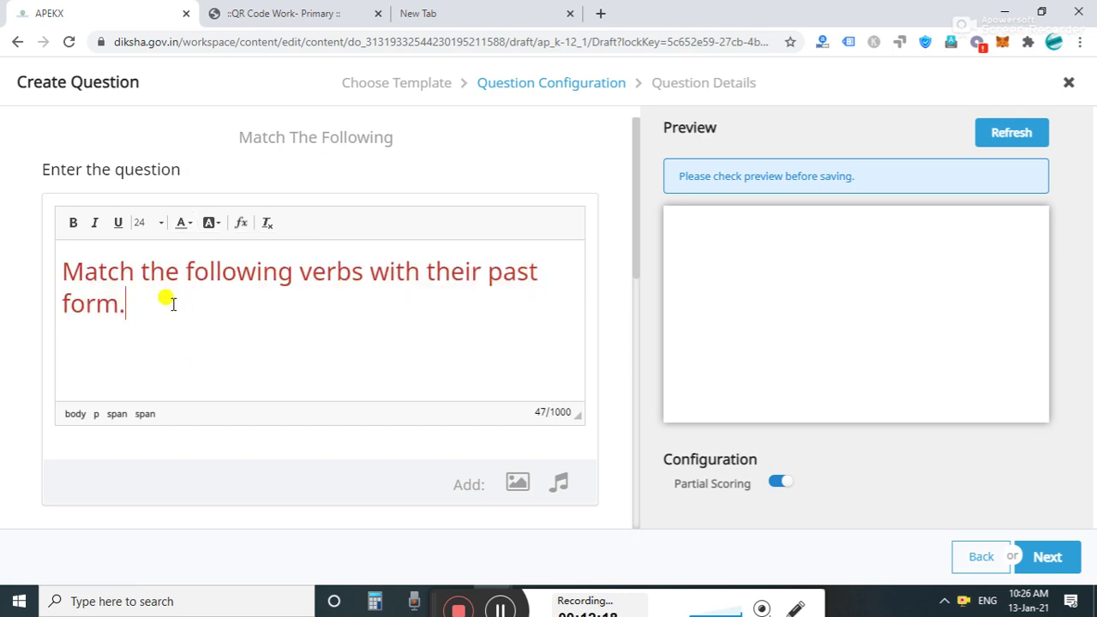
pyautogui.click(211, 224)
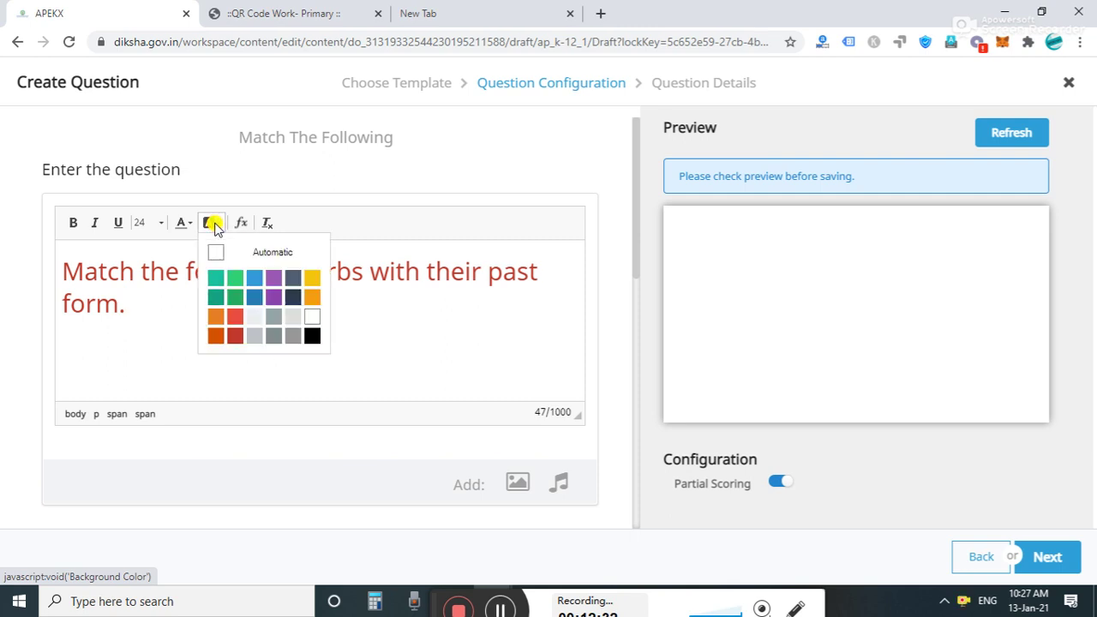
pyautogui.click(232, 261)
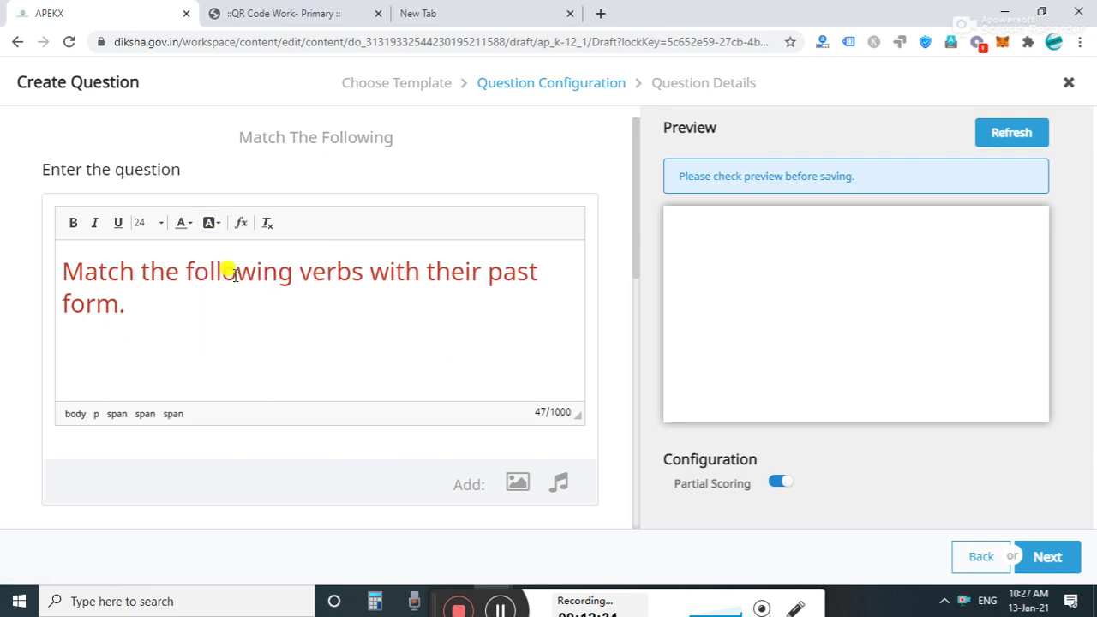
# Try the background color options on the question text, including Automatic.
pyautogui.click(211, 222)
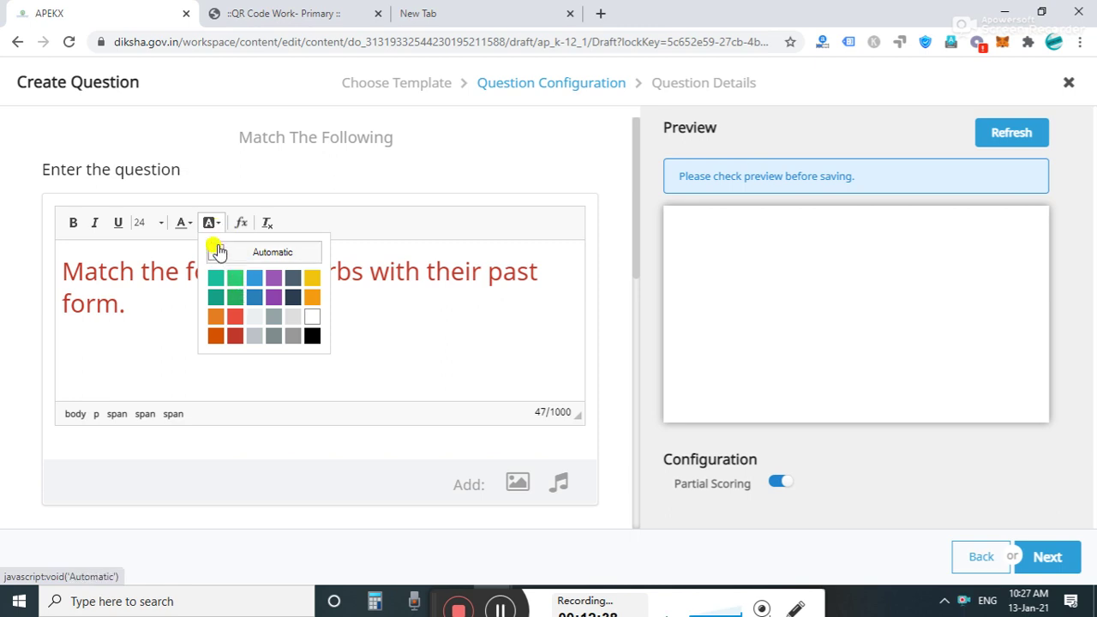
pyautogui.click(217, 254)
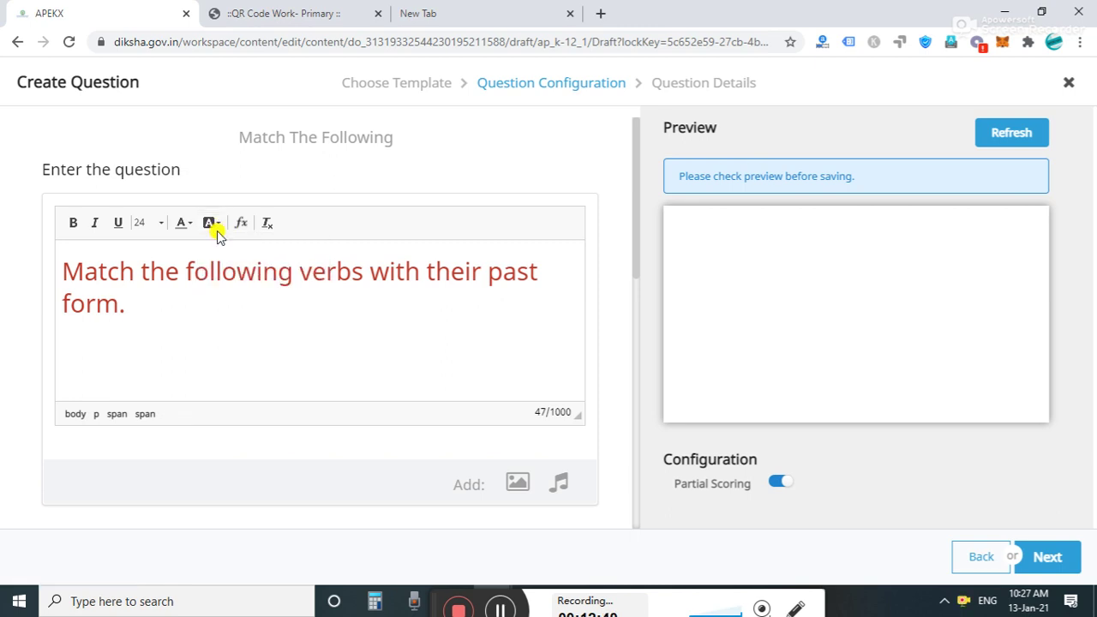
pyautogui.click(215, 225)
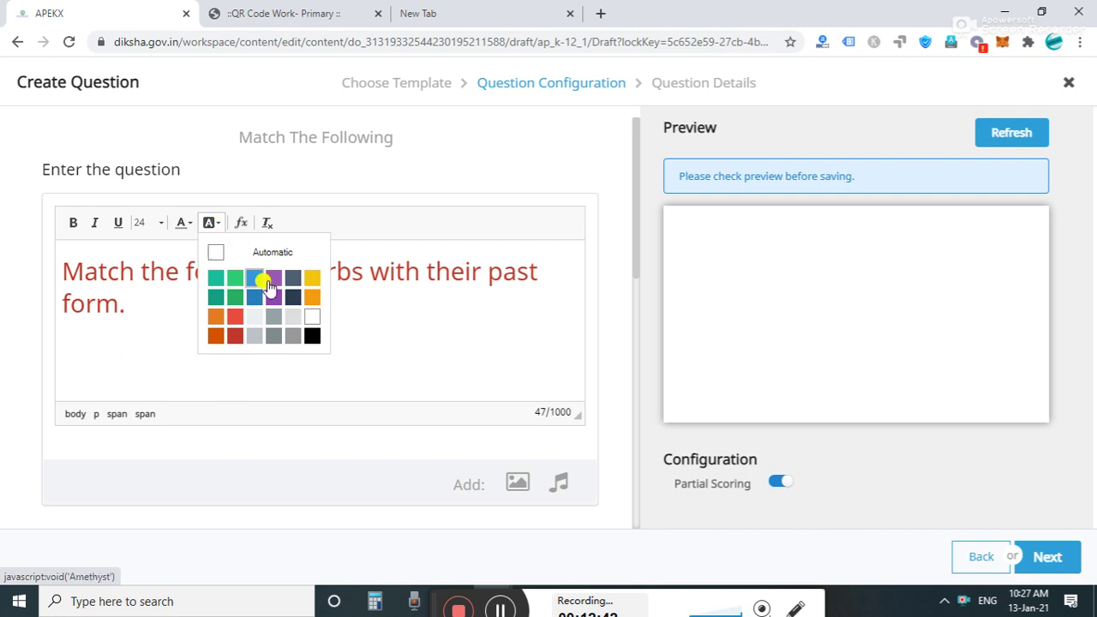
pyautogui.click(231, 319)
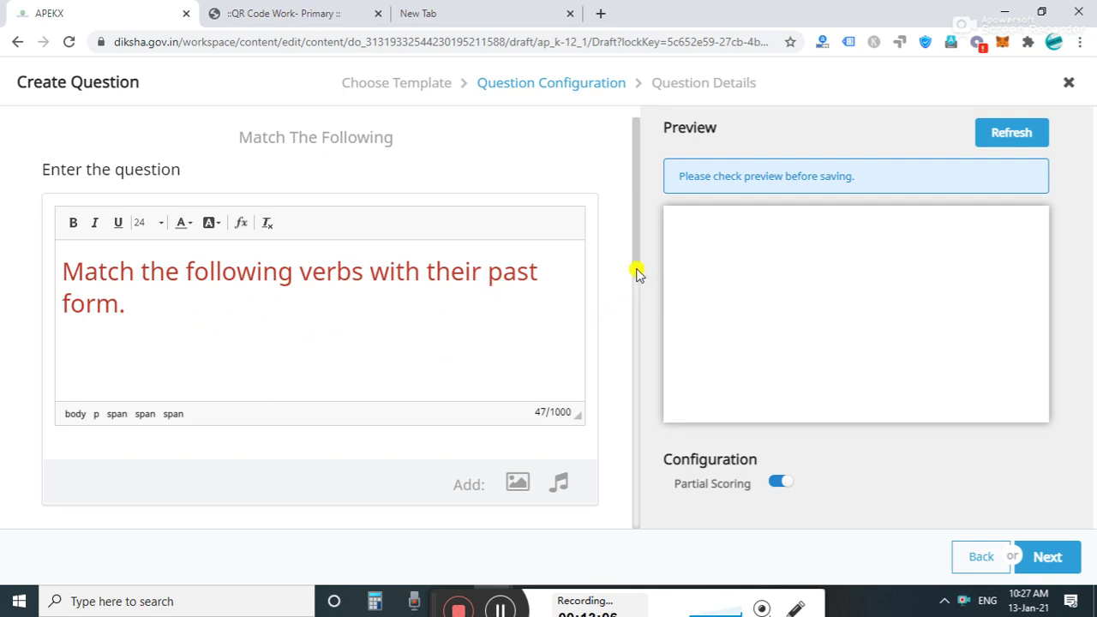
# Fill the first question-answer pair with "open" and its past form "opened".
pyautogui.moveTo(637, 265); pyautogui.dragTo(637, 406)
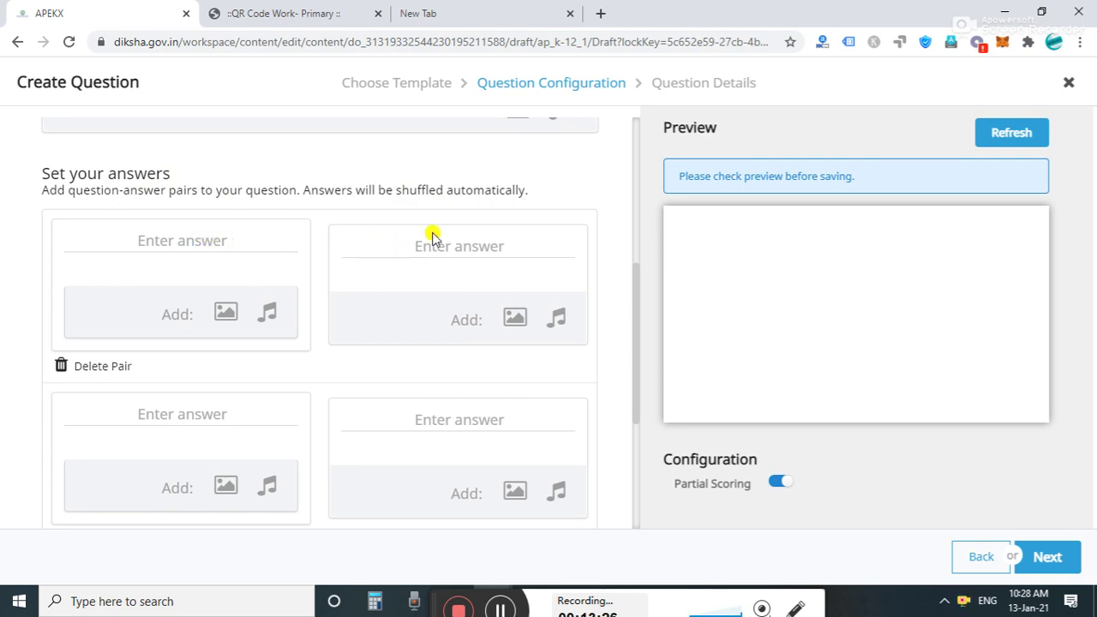
pyautogui.click(235, 241)
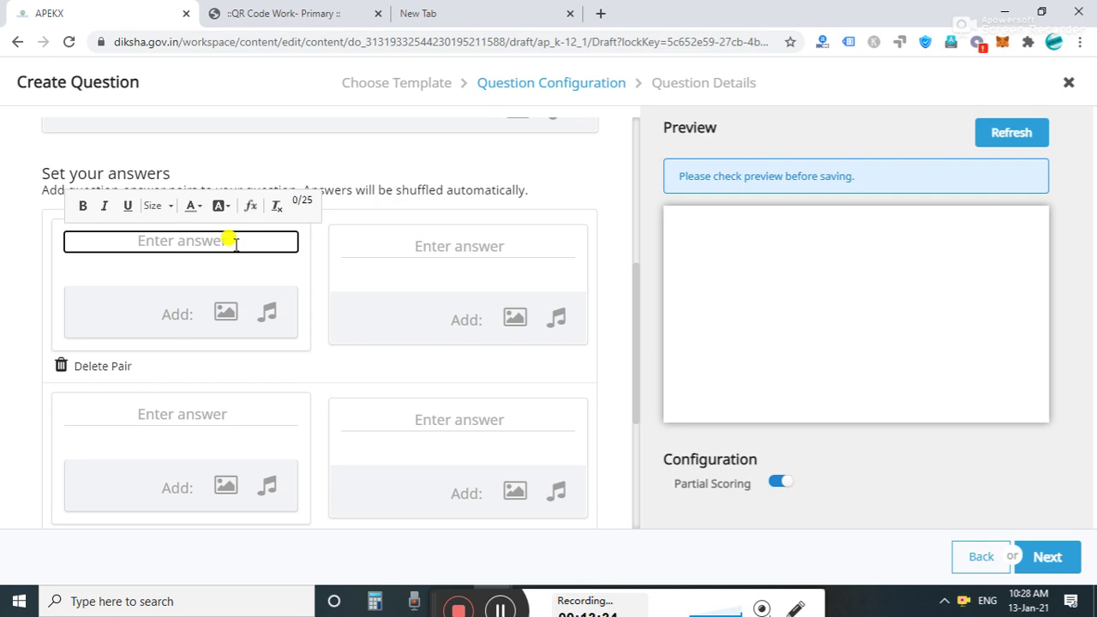
pyautogui.write('open')
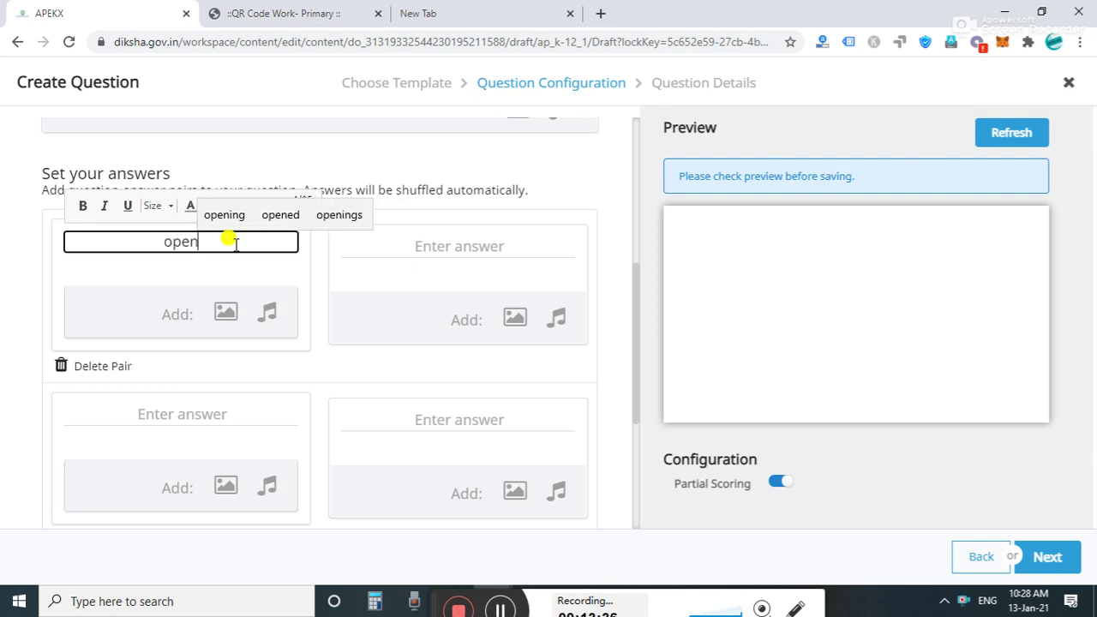
pyautogui.click(440, 244)
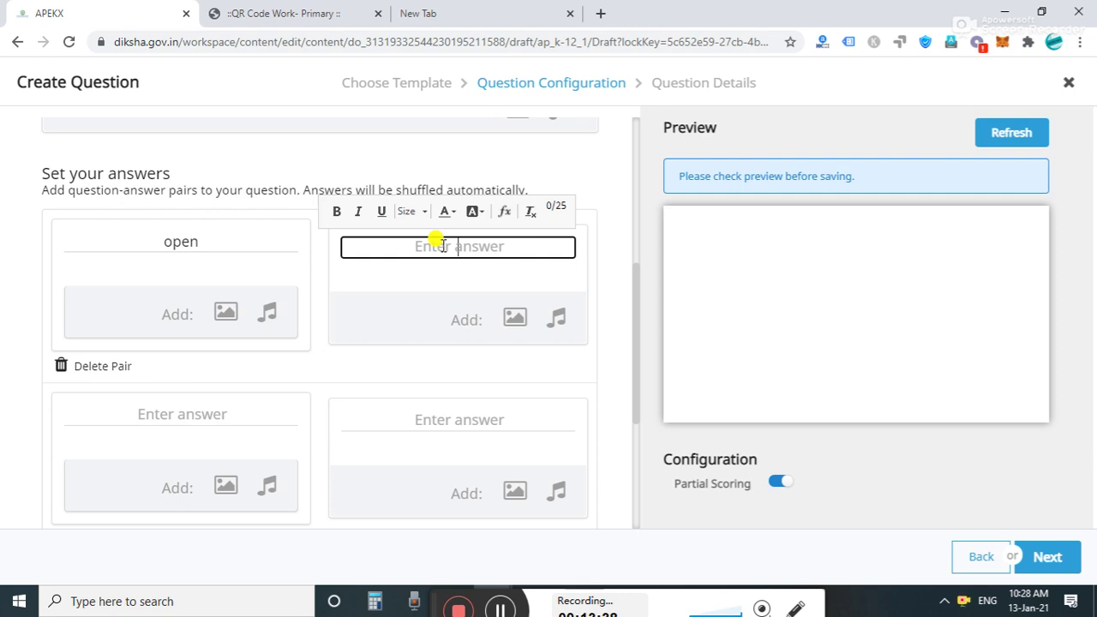
pyautogui.write('open')
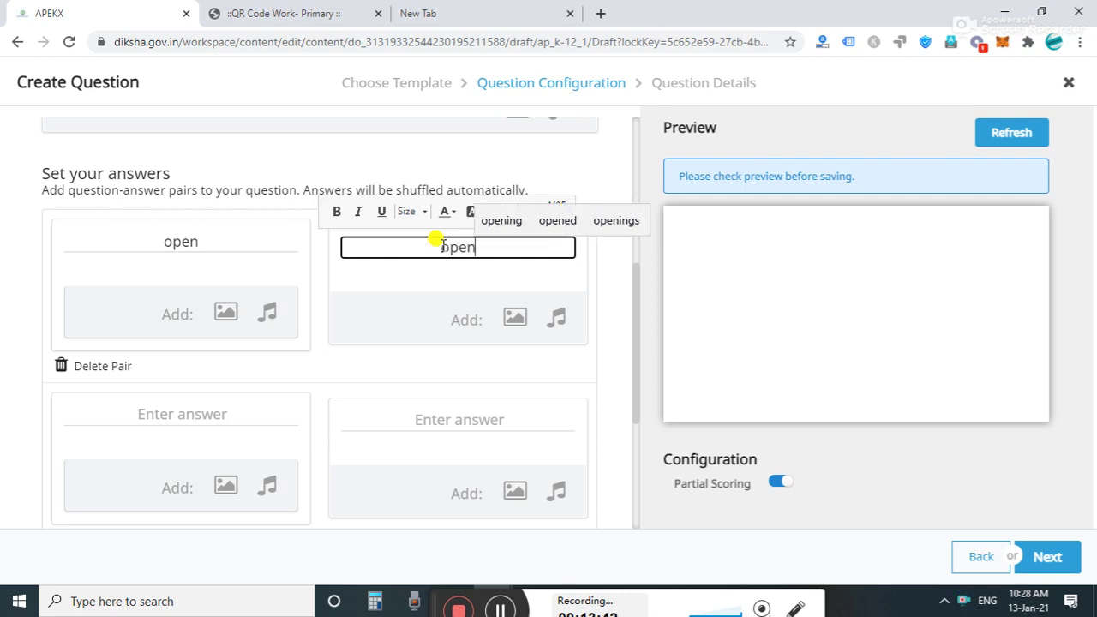
pyautogui.write('ed')
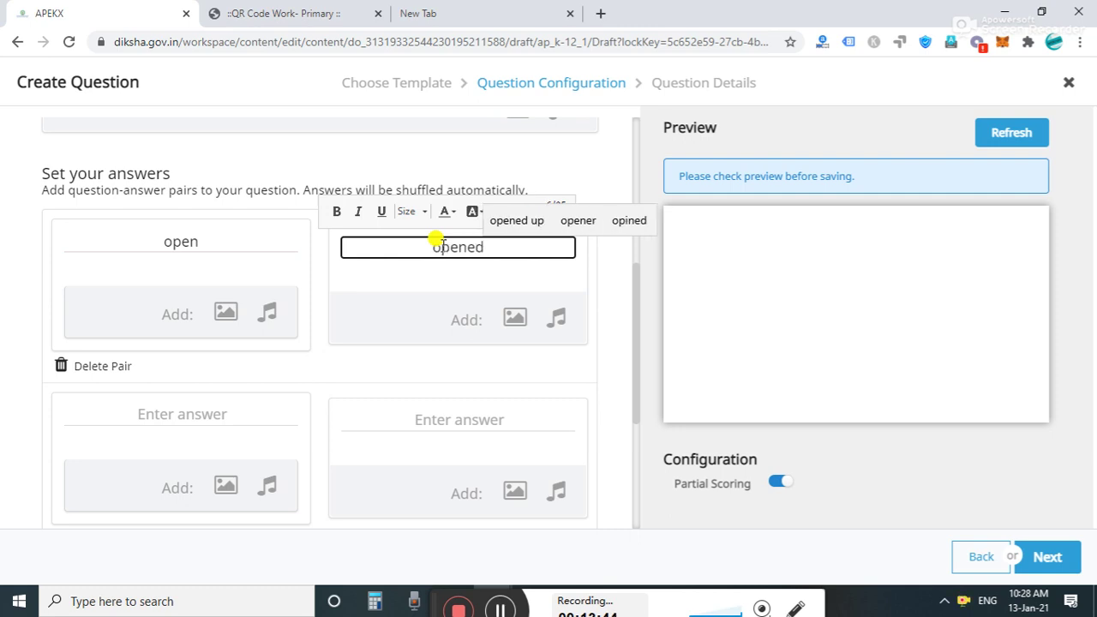
pyautogui.click(206, 245)
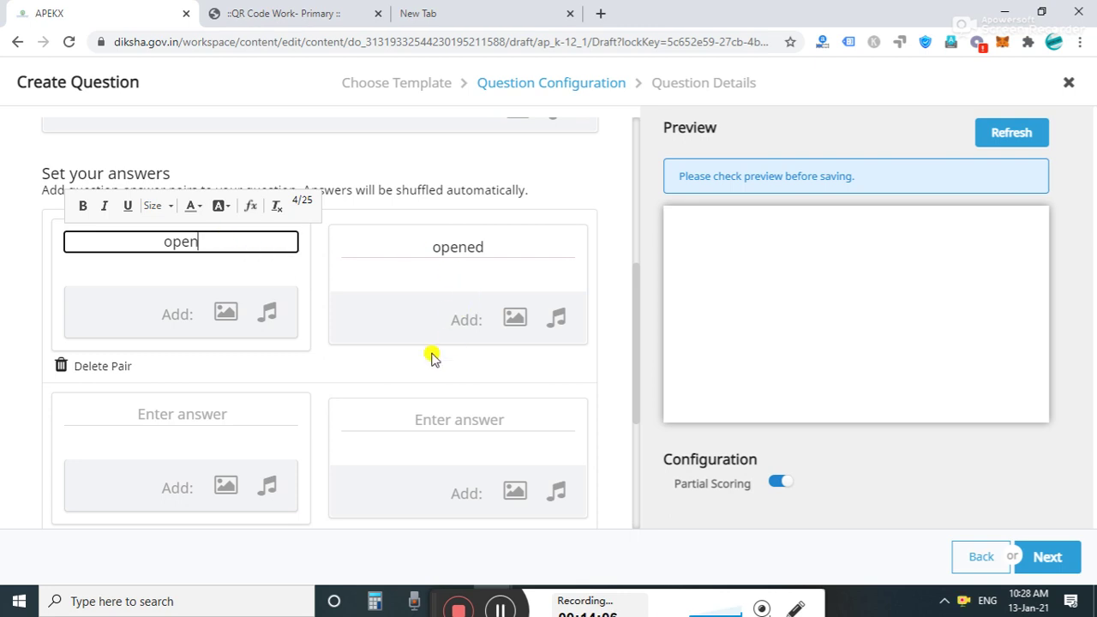
# Fill the second question-answer pair with "visit" and its past form "visited".
pyautogui.click(225, 410)
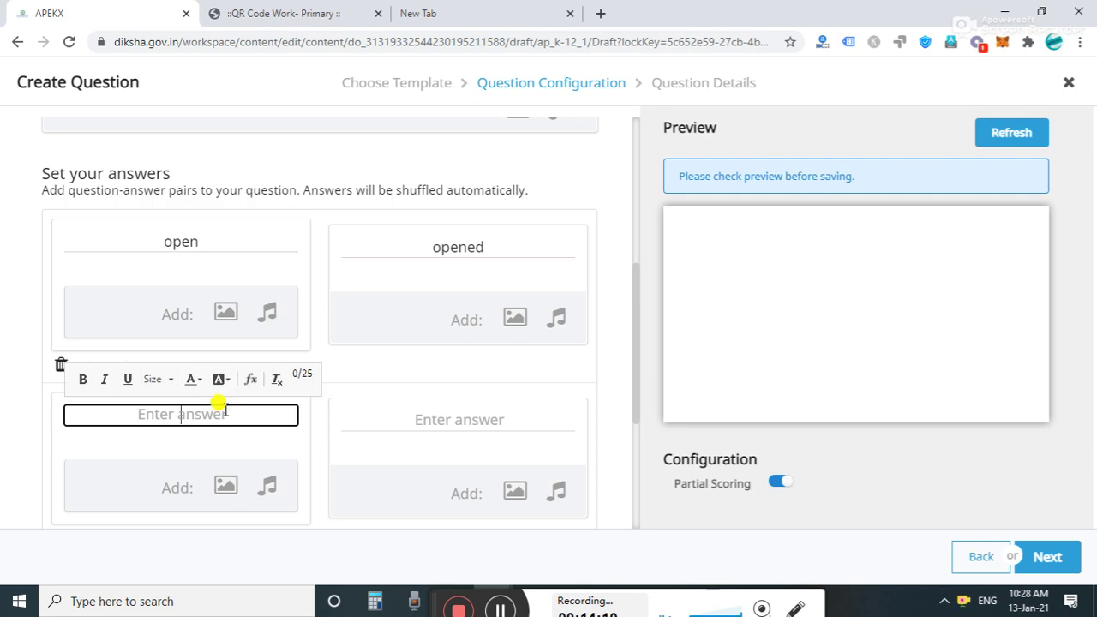
pyautogui.write('visit')
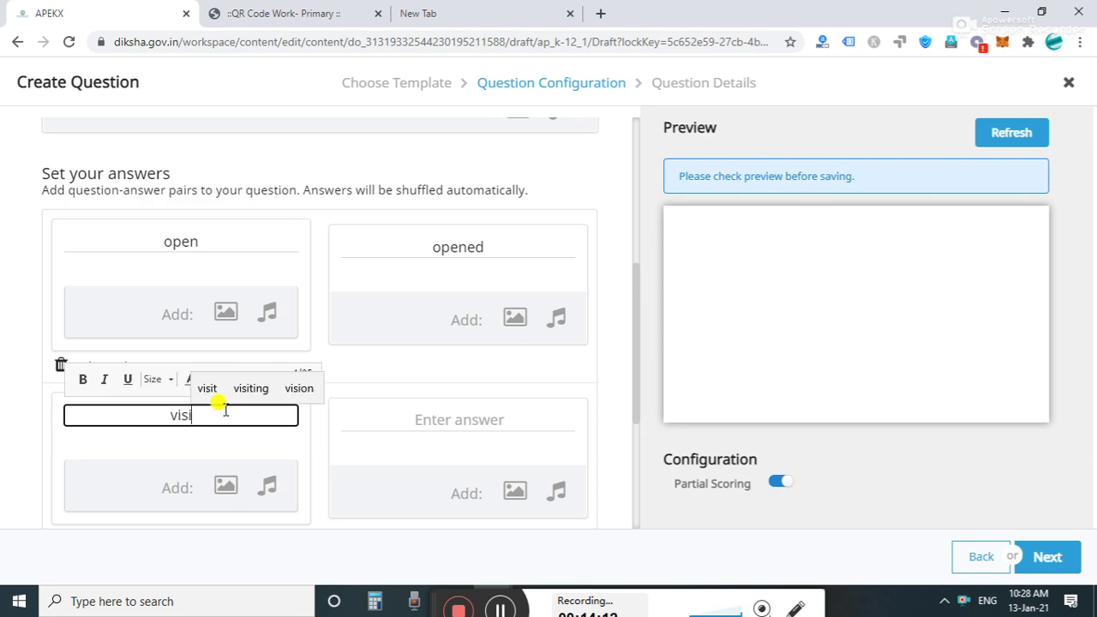
pyautogui.click(458, 411)
pyautogui.write('visited')
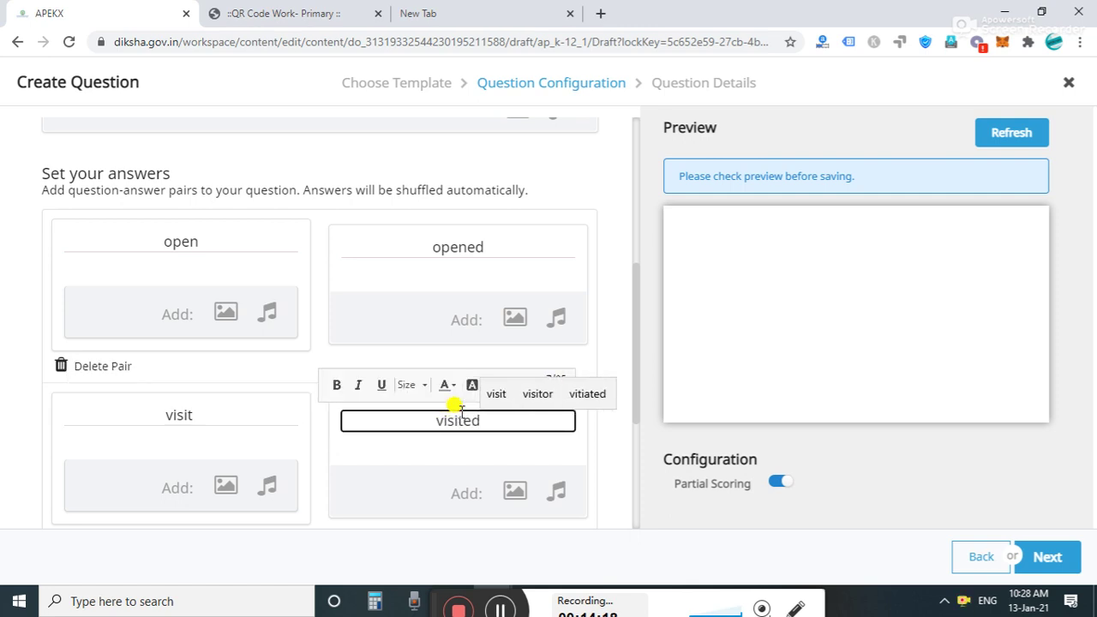
# Fill the third question-answer pair with "want" and its past form "wanted".
pyautogui.moveTo(636, 385); pyautogui.dragTo(634, 460)
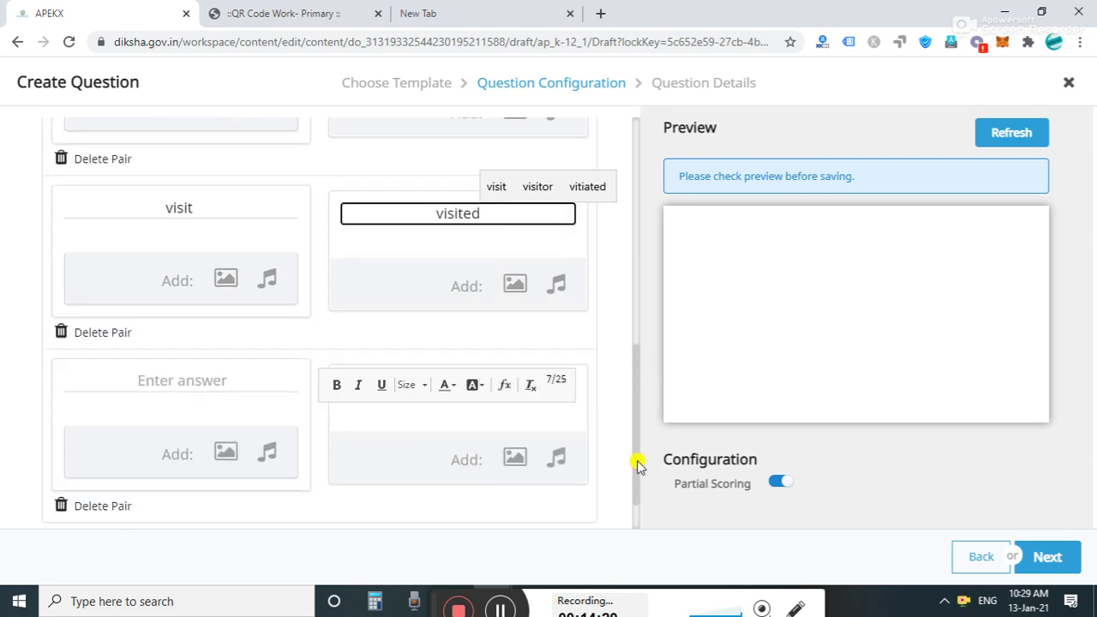
pyautogui.click(209, 377)
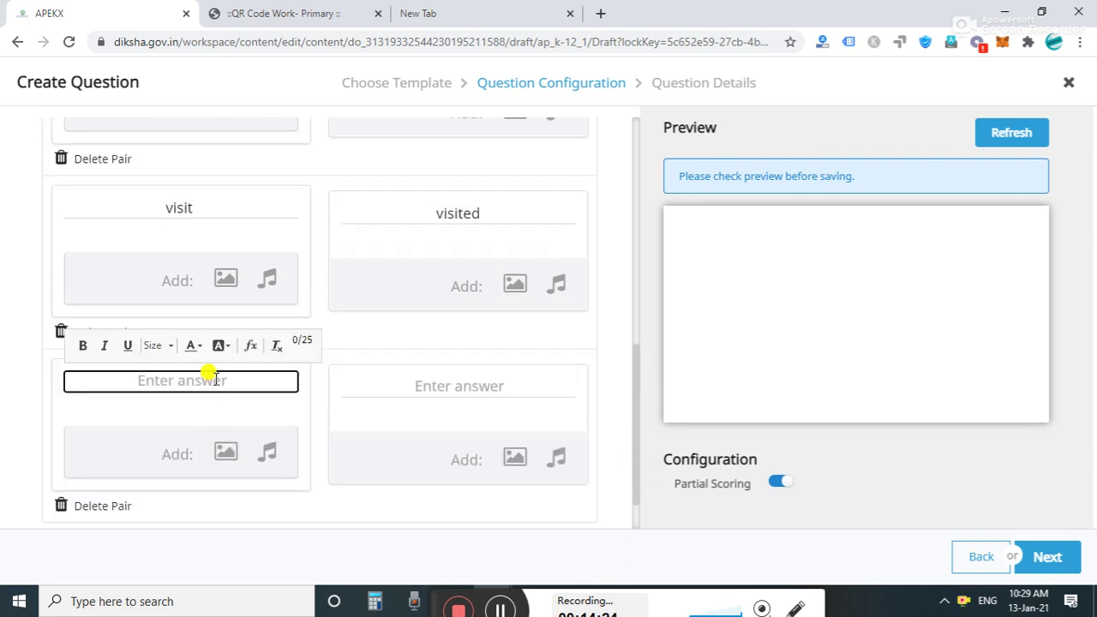
pyautogui.write('want')
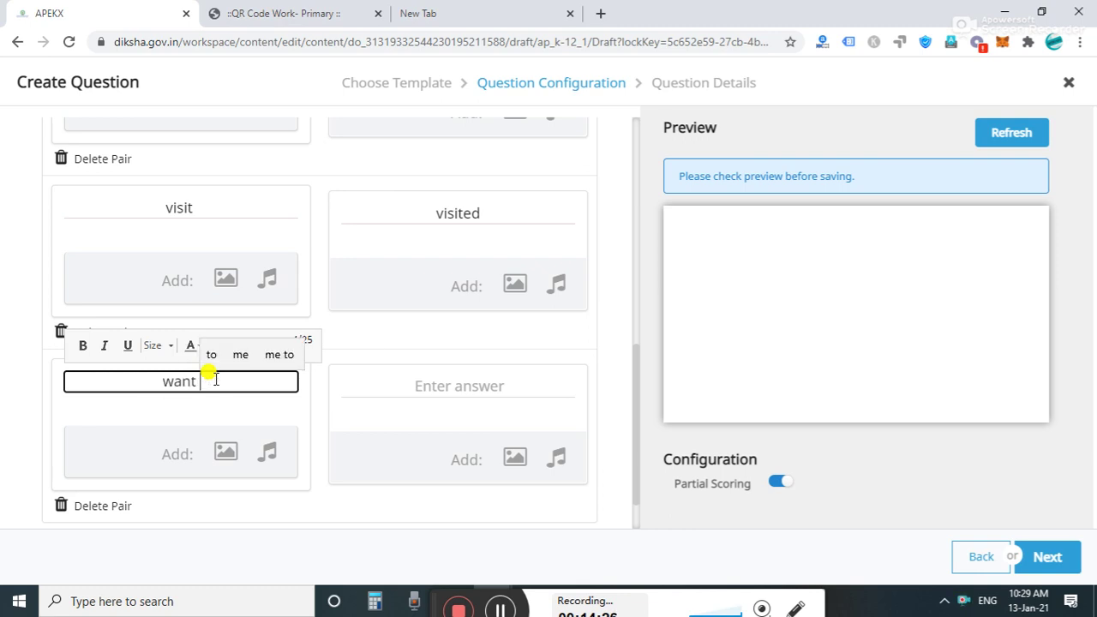
pyautogui.click(416, 383)
pyautogui.write('wanted')
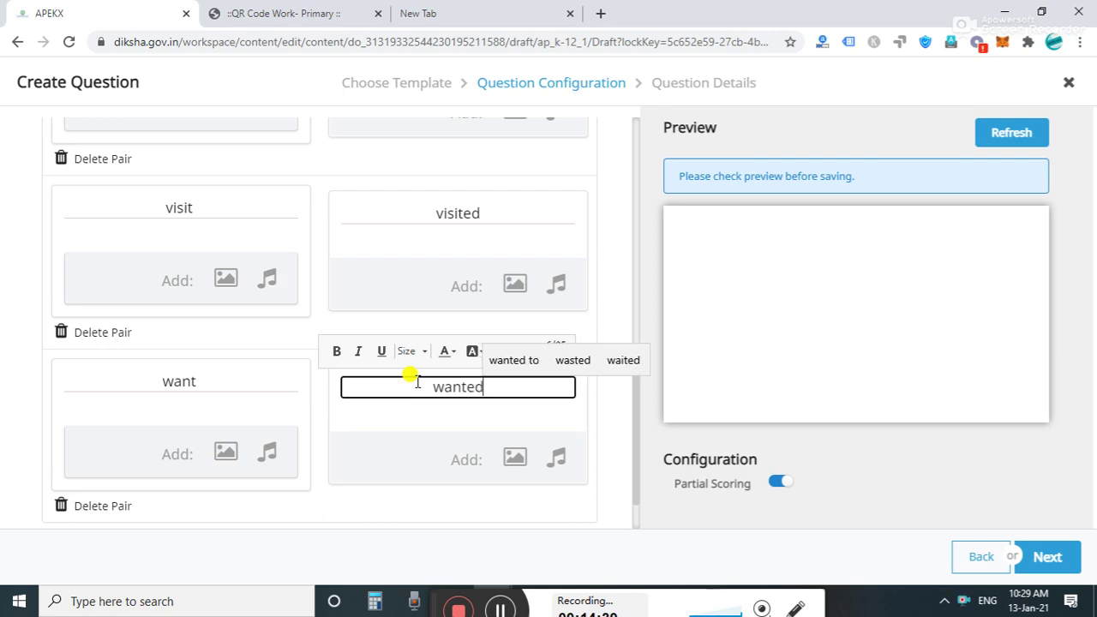
# Add a fourth question-answer pair and fill it with "clean" and "cleaned".
pyautogui.moveTo(634, 417); pyautogui.dragTo(629, 510)
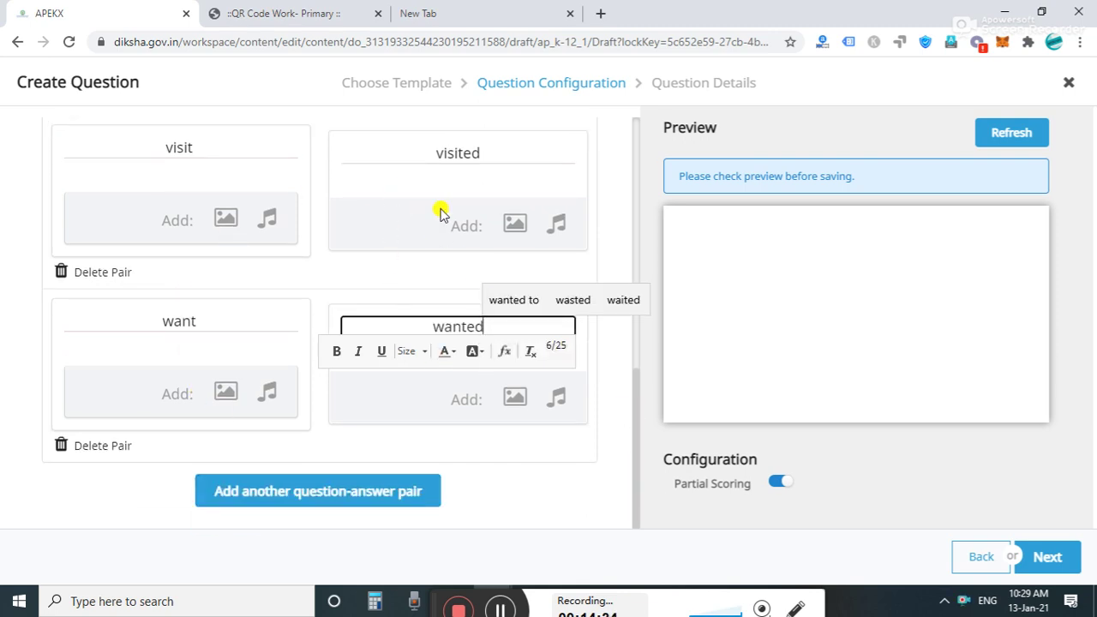
pyautogui.click(464, 470)
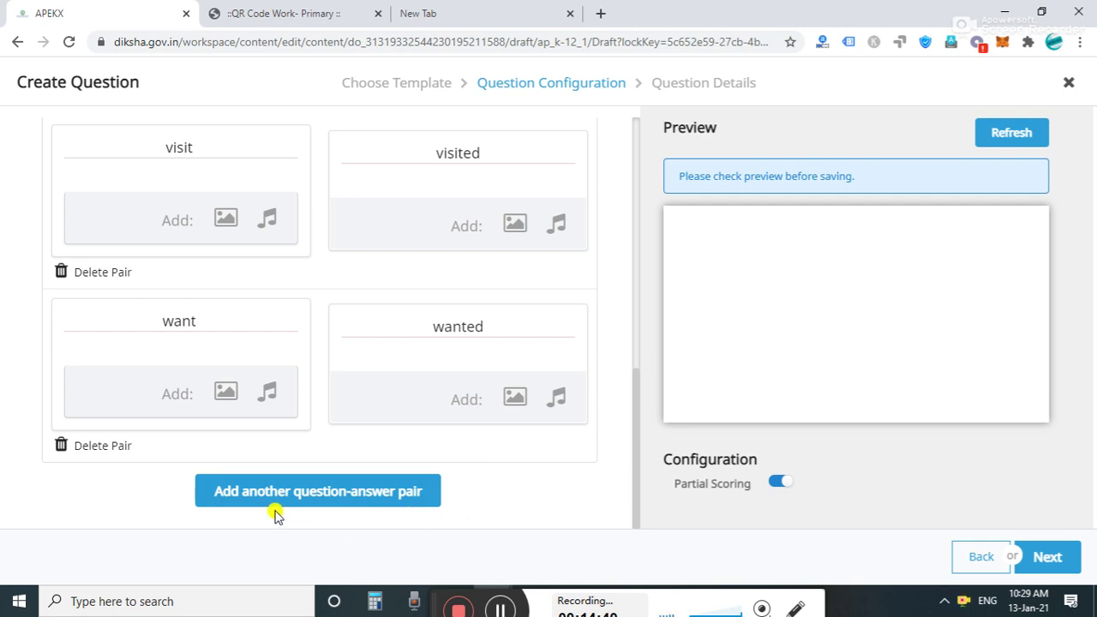
pyautogui.click(384, 492)
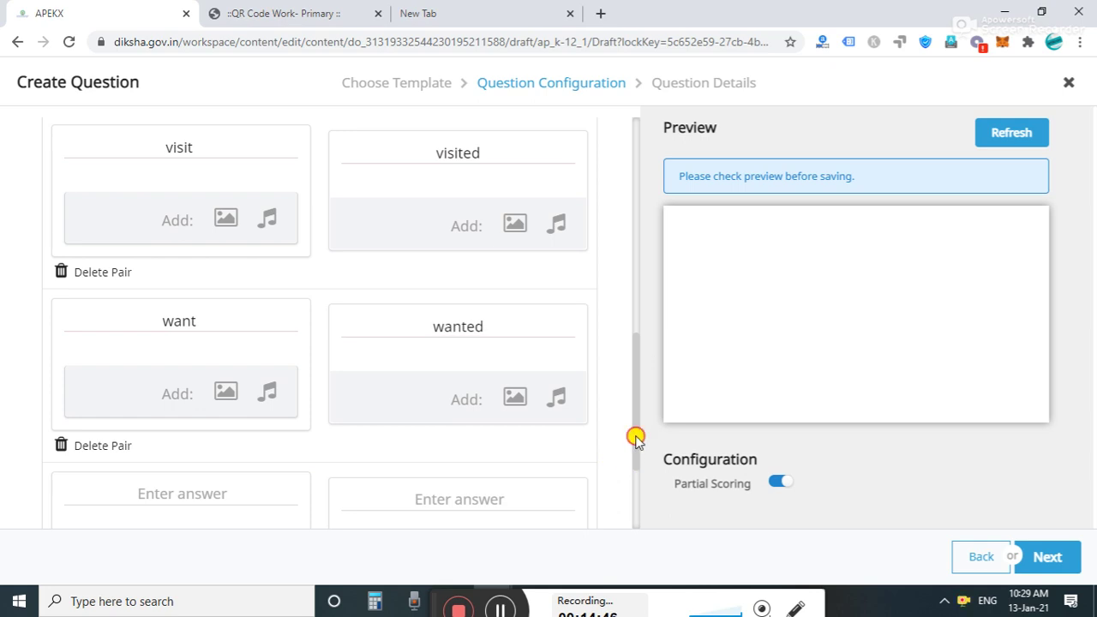
pyautogui.moveTo(635, 437); pyautogui.dragTo(636, 534)
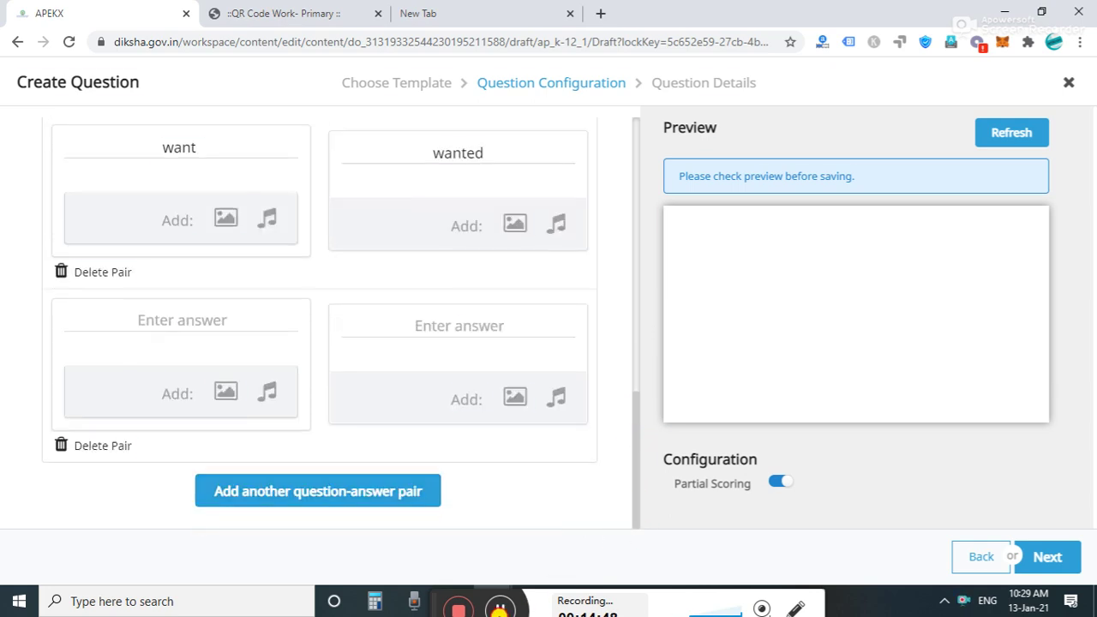
pyautogui.hotkey('ctrl', 'a')
pyautogui.click(467, 570)
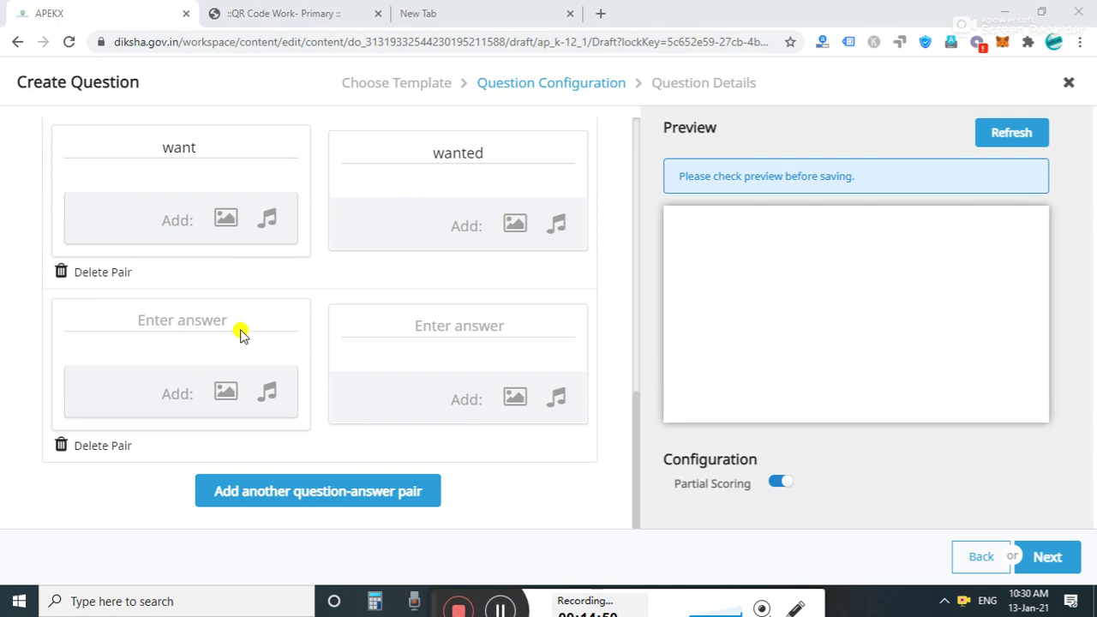
pyautogui.click(214, 313)
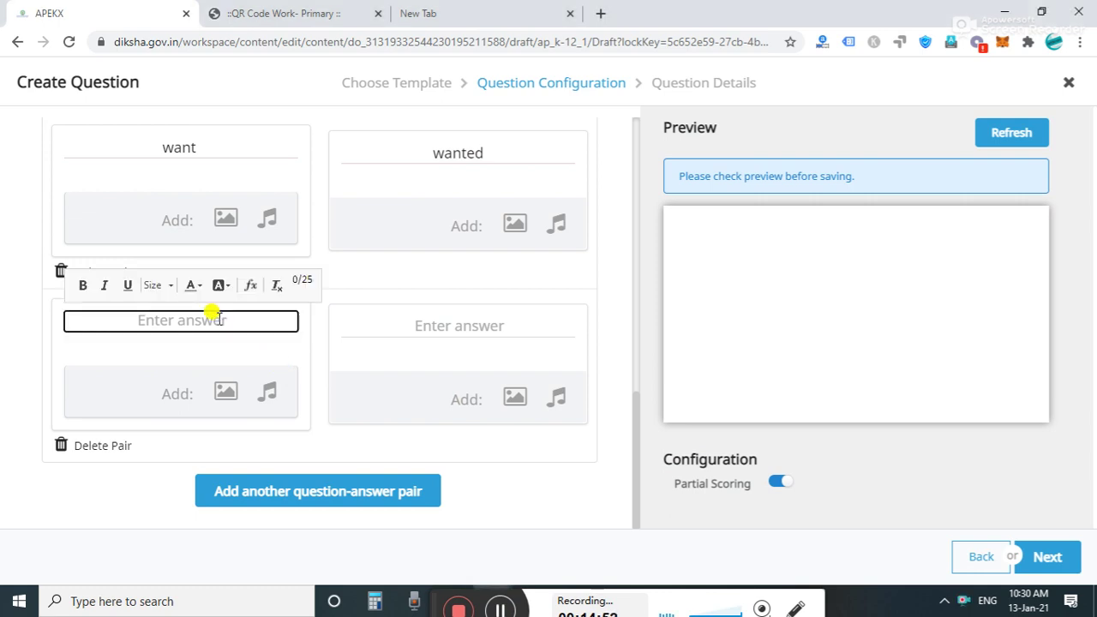
pyautogui.write('clean')
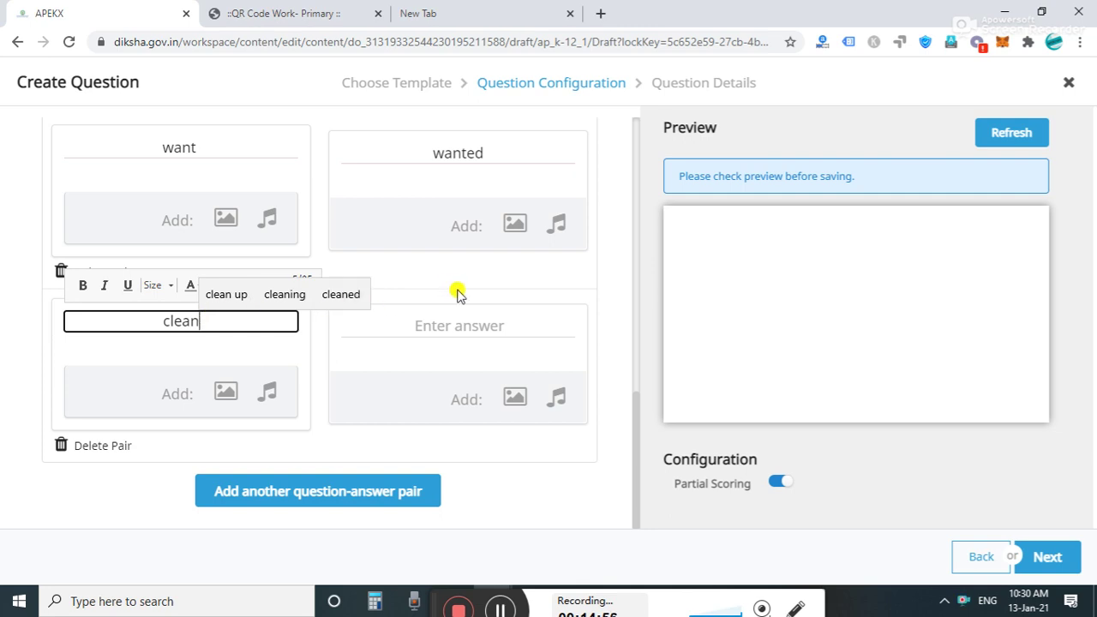
pyautogui.click(457, 327)
pyautogui.write('cle')
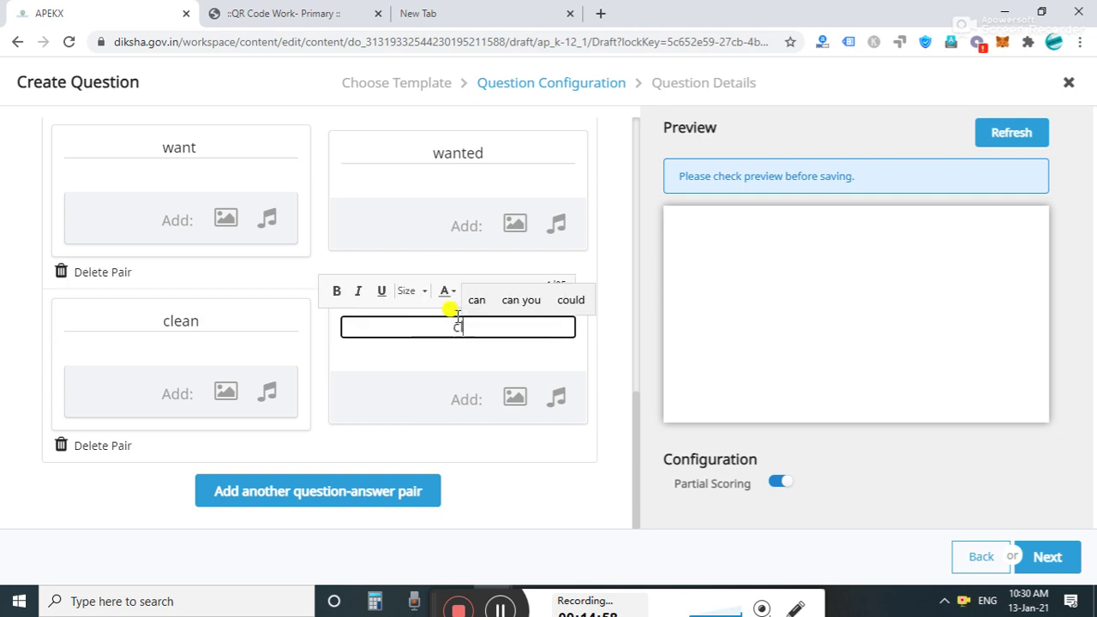
pyautogui.write('aned')
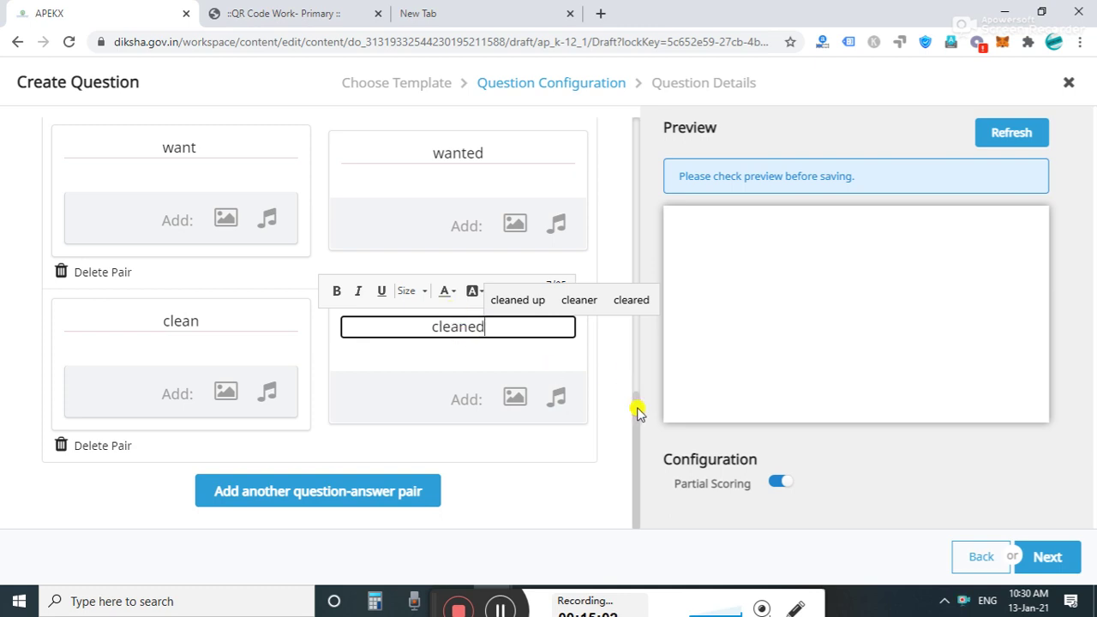
# Add a fifth question-answer pair and fill it with "wash" and "washed".
pyautogui.click(394, 494)
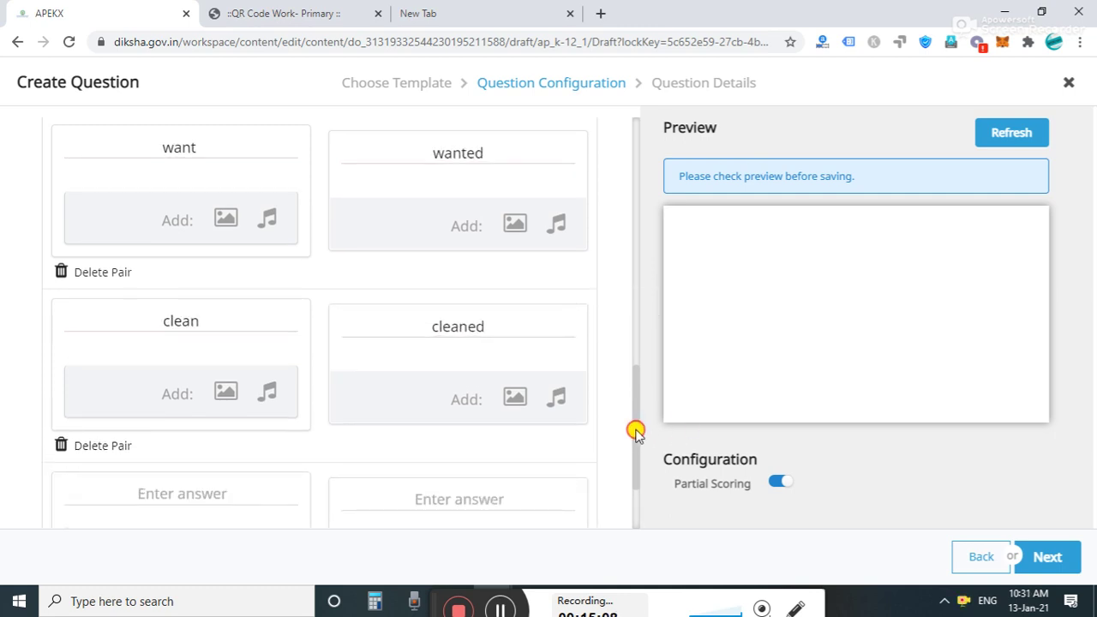
pyautogui.moveTo(635, 432); pyautogui.dragTo(637, 478)
pyautogui.click(246, 360)
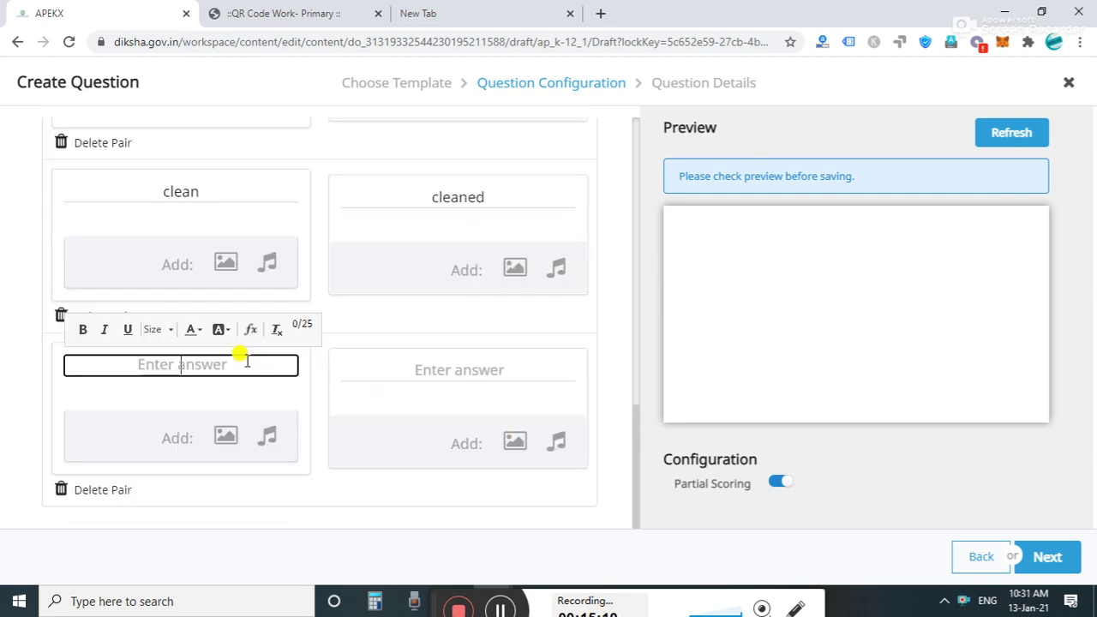
pyautogui.write('w')
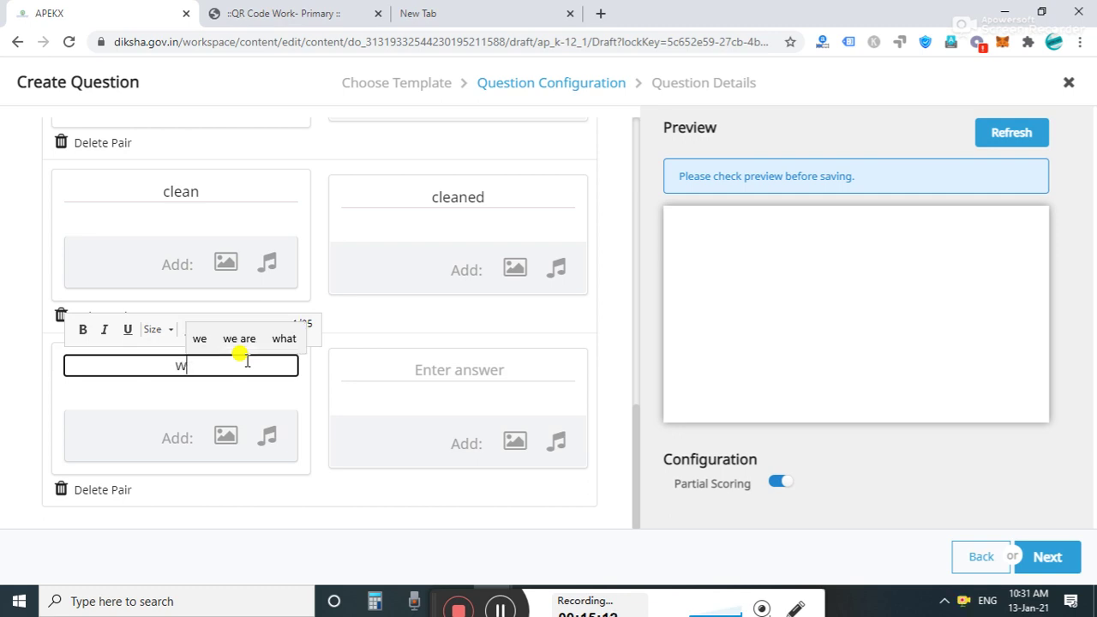
pyautogui.write('ash')
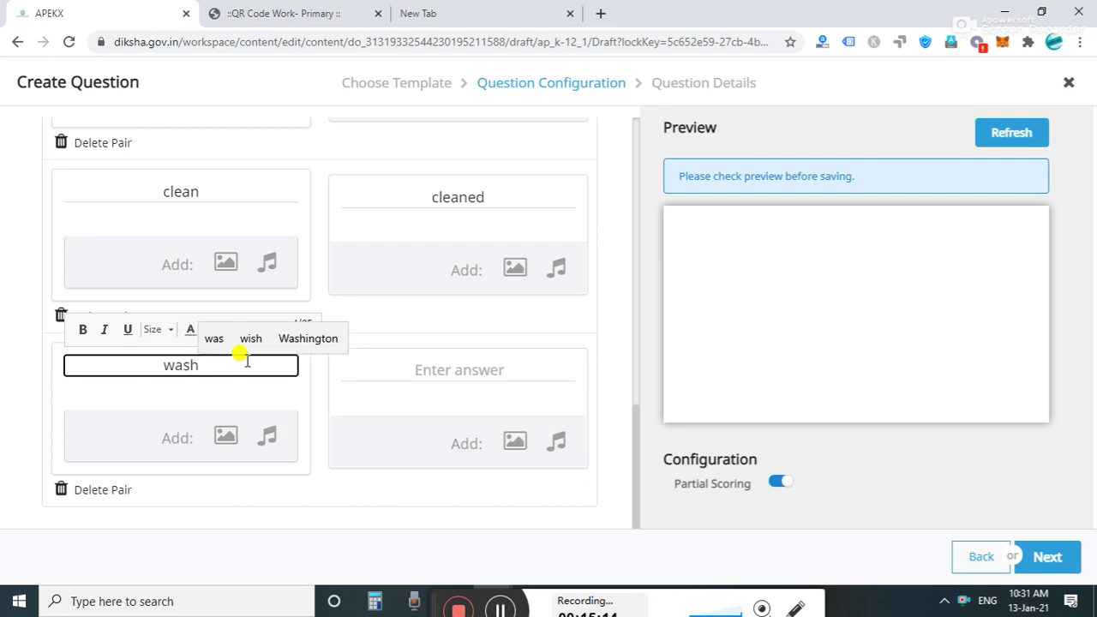
pyautogui.click(411, 368)
pyautogui.write('washed')
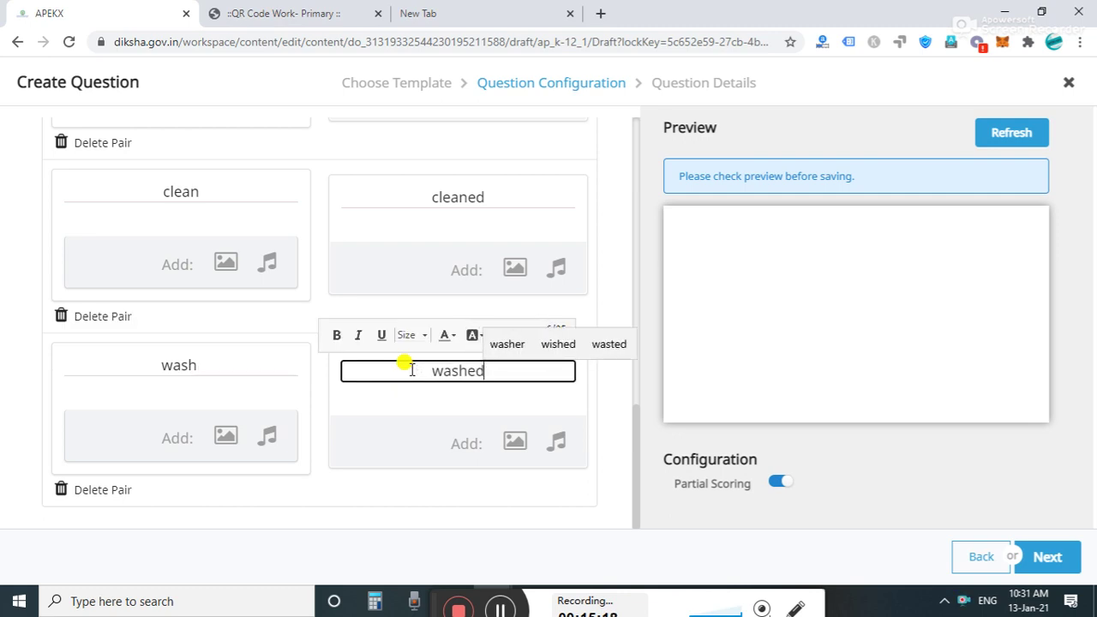
# Proceed to the question details and refresh the preview of the matching question.
pyautogui.moveTo(636, 445); pyautogui.dragTo(634, 354)
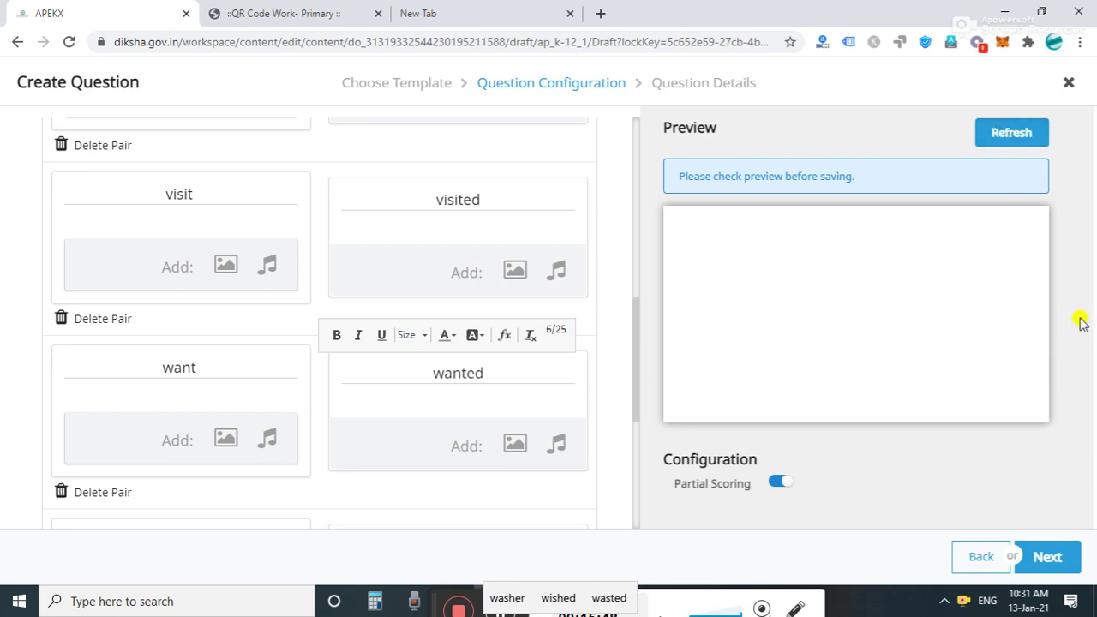
pyautogui.click(1048, 558)
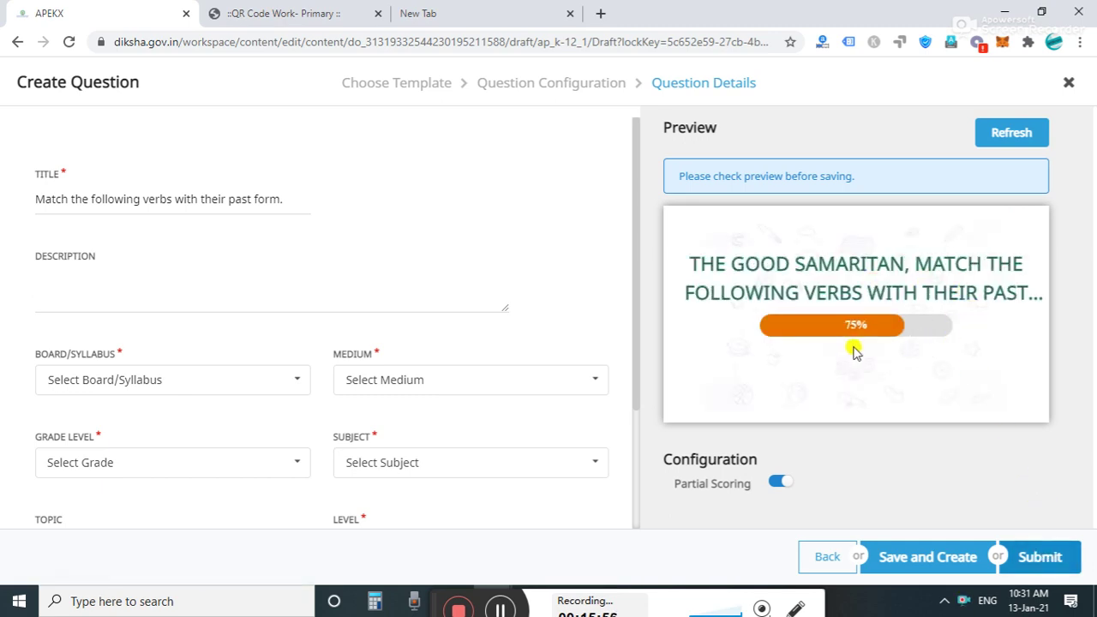
pyautogui.click(999, 134)
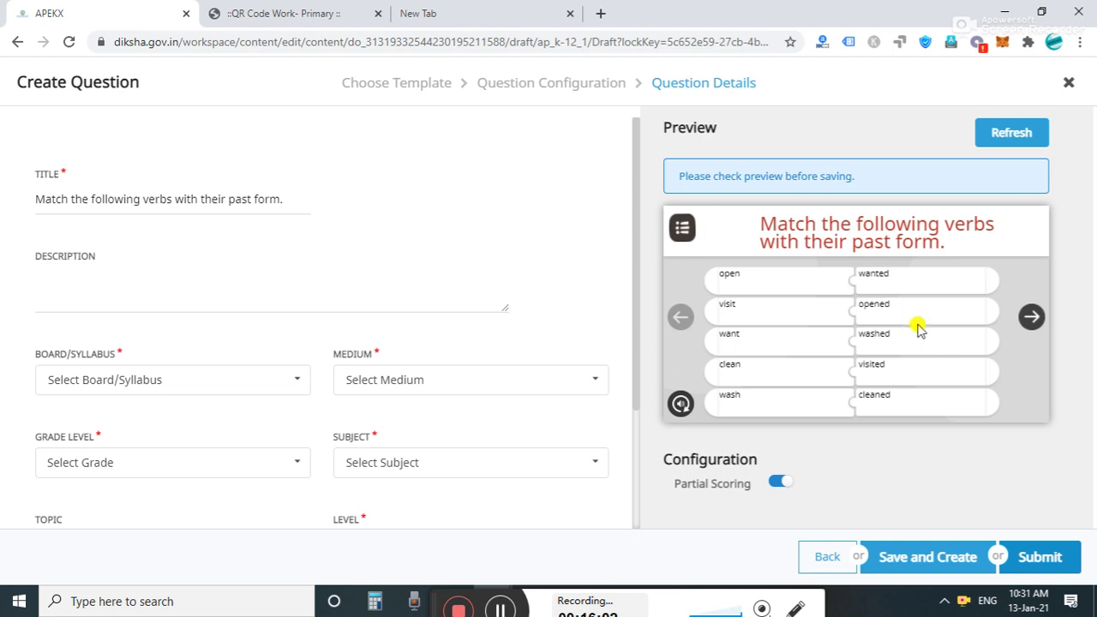
# Test the matching question in the preview by pairing every verb with its past form and submitting the answer.
pyautogui.moveTo(906, 307); pyautogui.dragTo(913, 271)
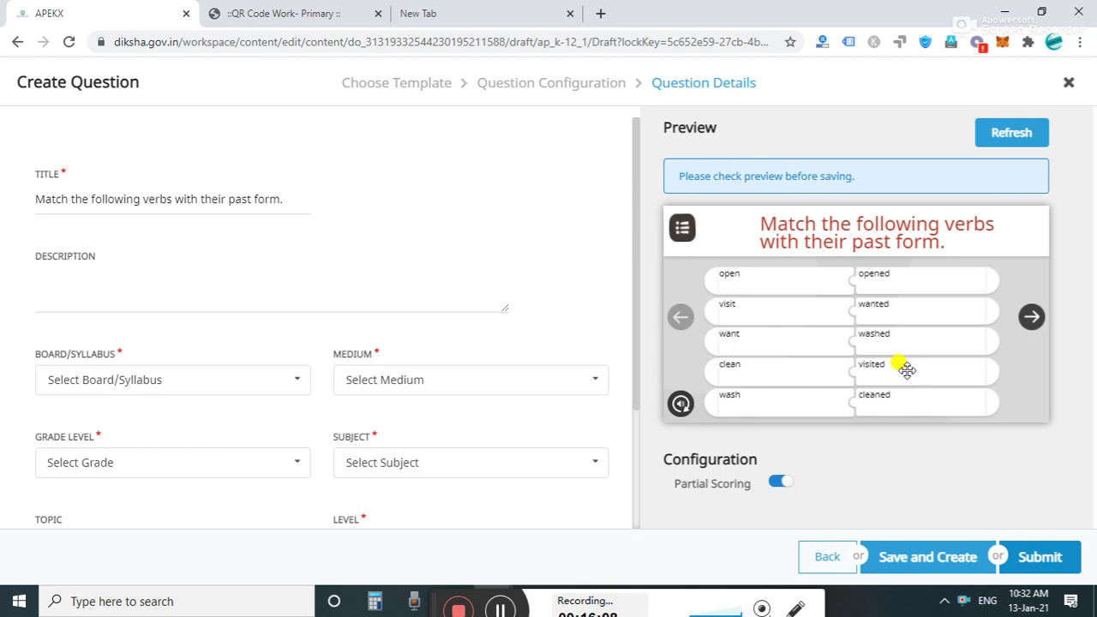
pyautogui.moveTo(907, 369); pyautogui.dragTo(901, 297)
pyautogui.moveTo(902, 379); pyautogui.dragTo(905, 406)
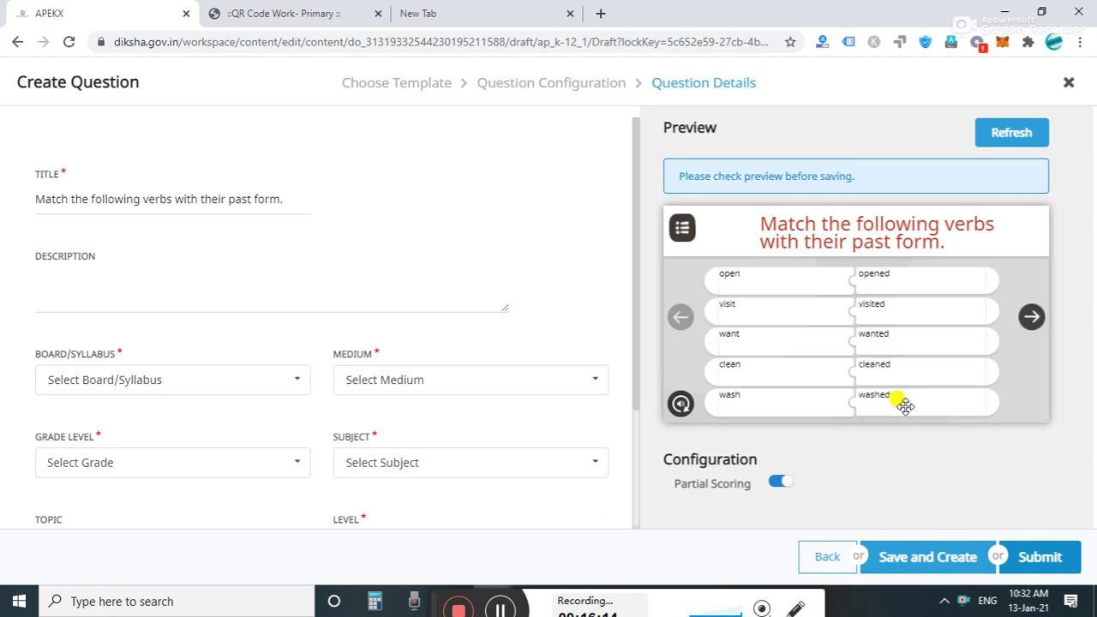
pyautogui.click(1029, 317)
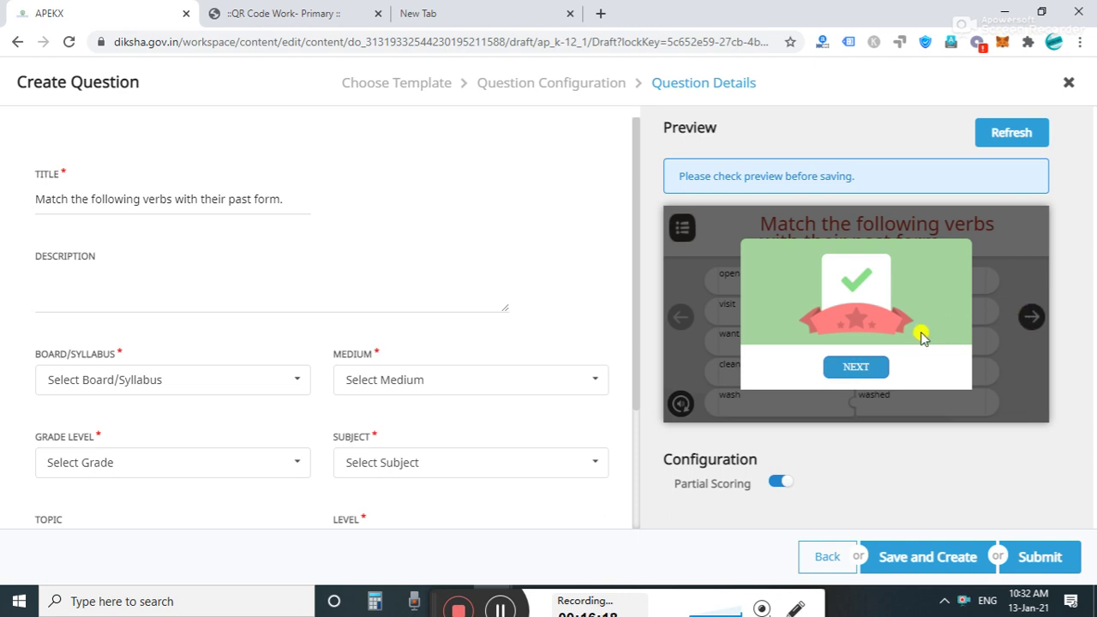
pyautogui.click(856, 366)
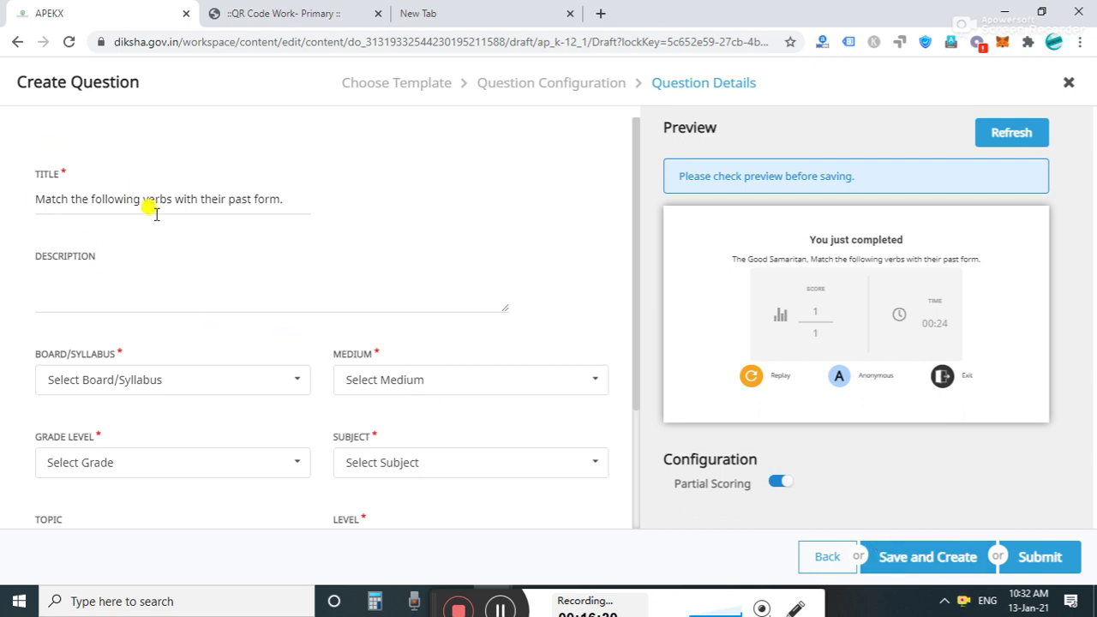
# Insert "The Good Samaritan,." before the existing text of the question title.
pyautogui.click(36, 198)
pyautogui.write('The G')
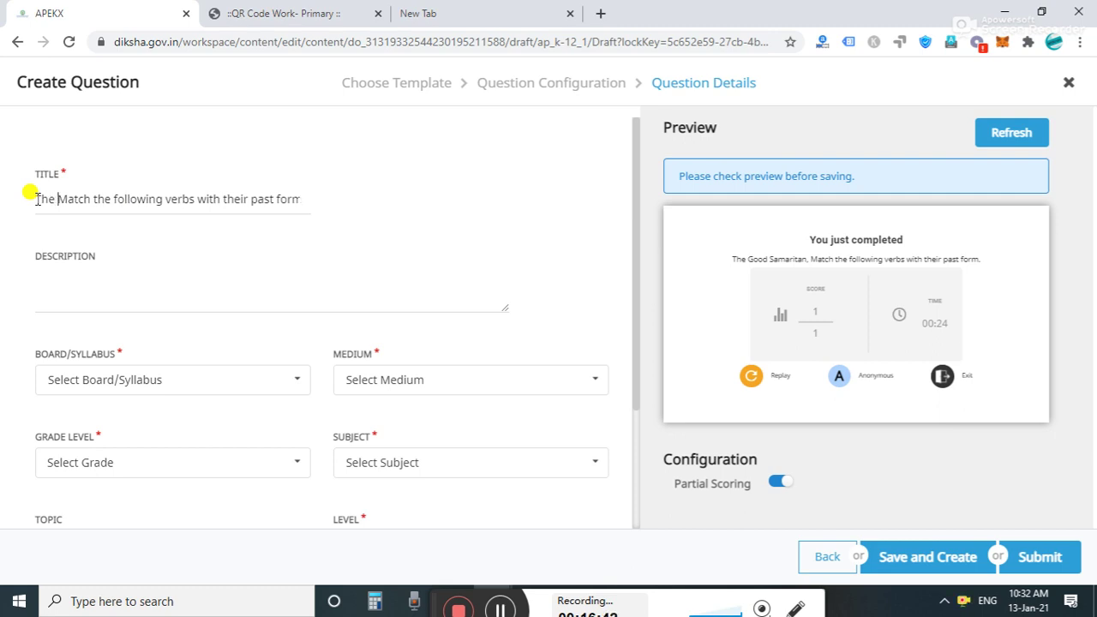
pyautogui.write('ood Sama')
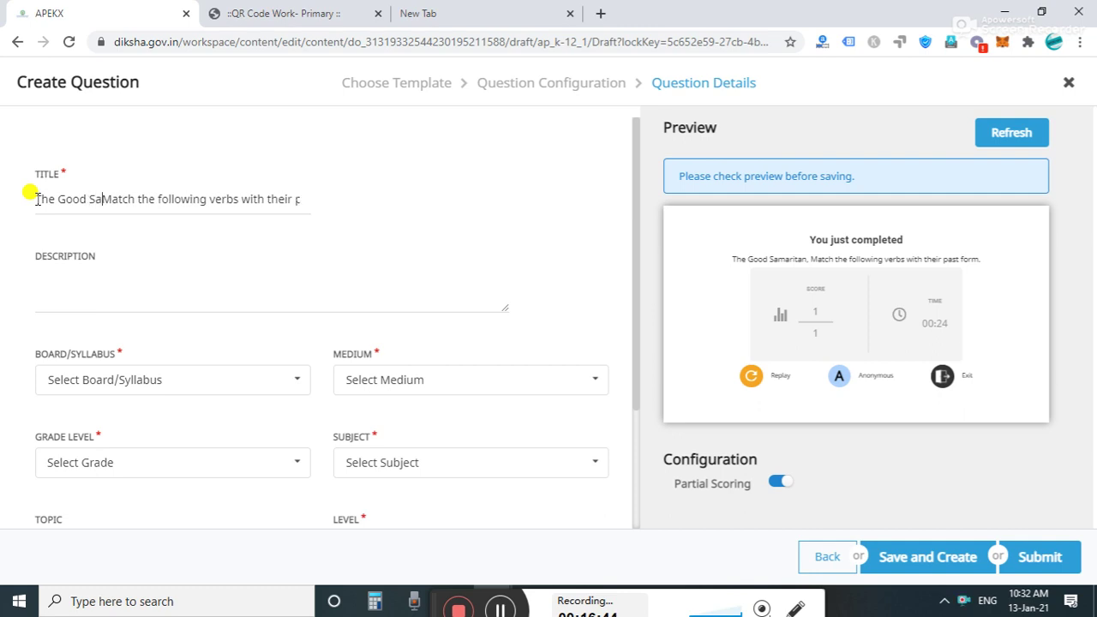
pyautogui.write('ritan')
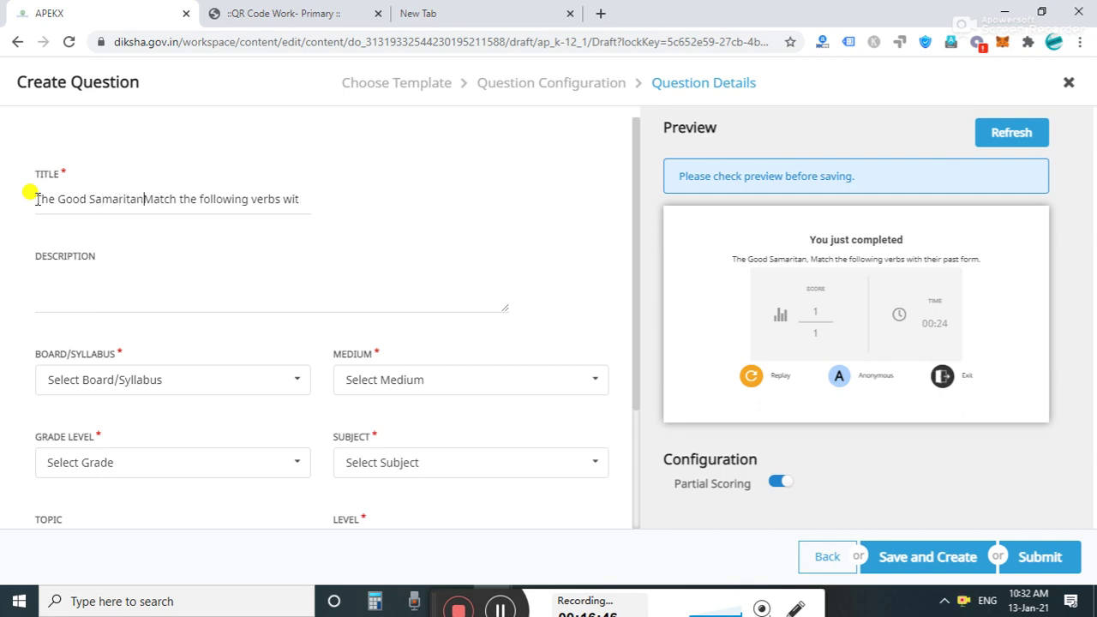
pyautogui.write(',')
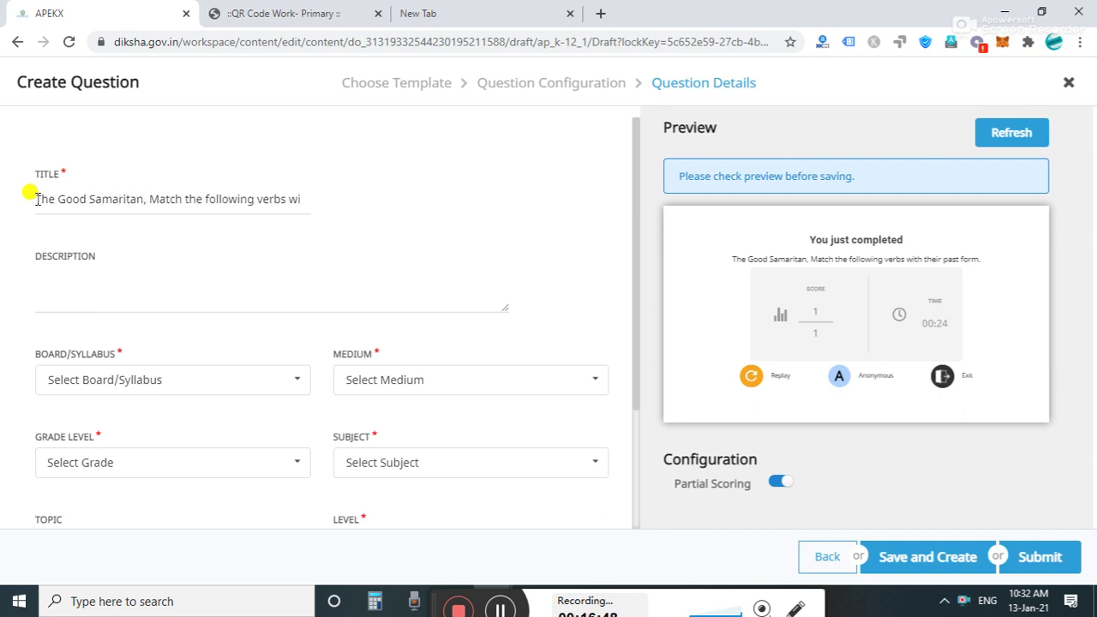
pyautogui.press('BackSpace')
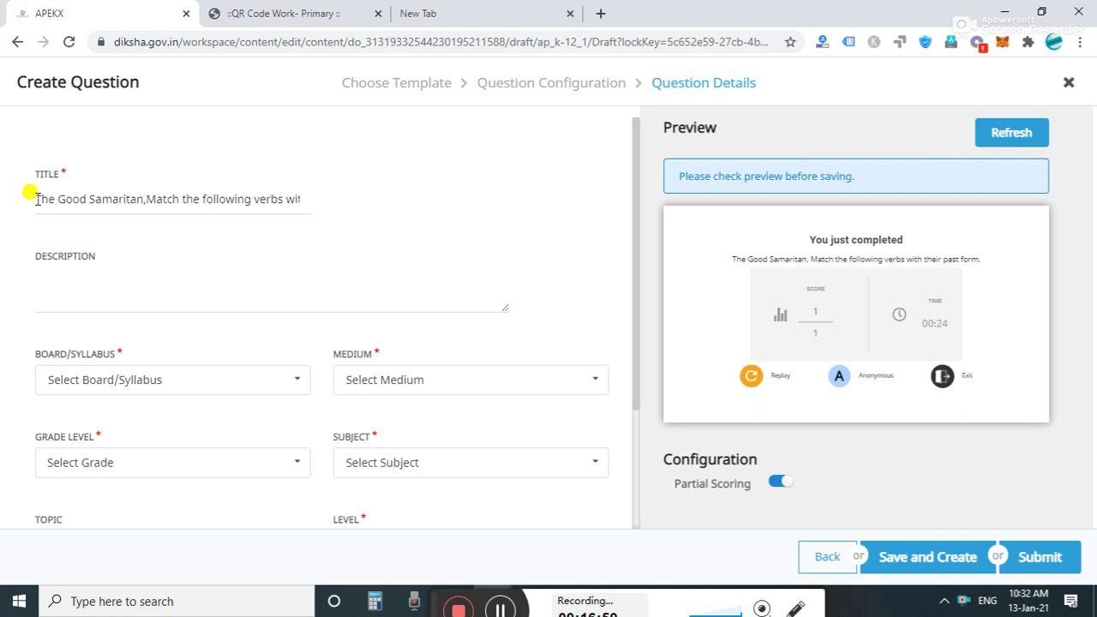
# Enter "III- English- Unit - 5- The Good Samaritan" as the question description.
pyautogui.click(41, 279)
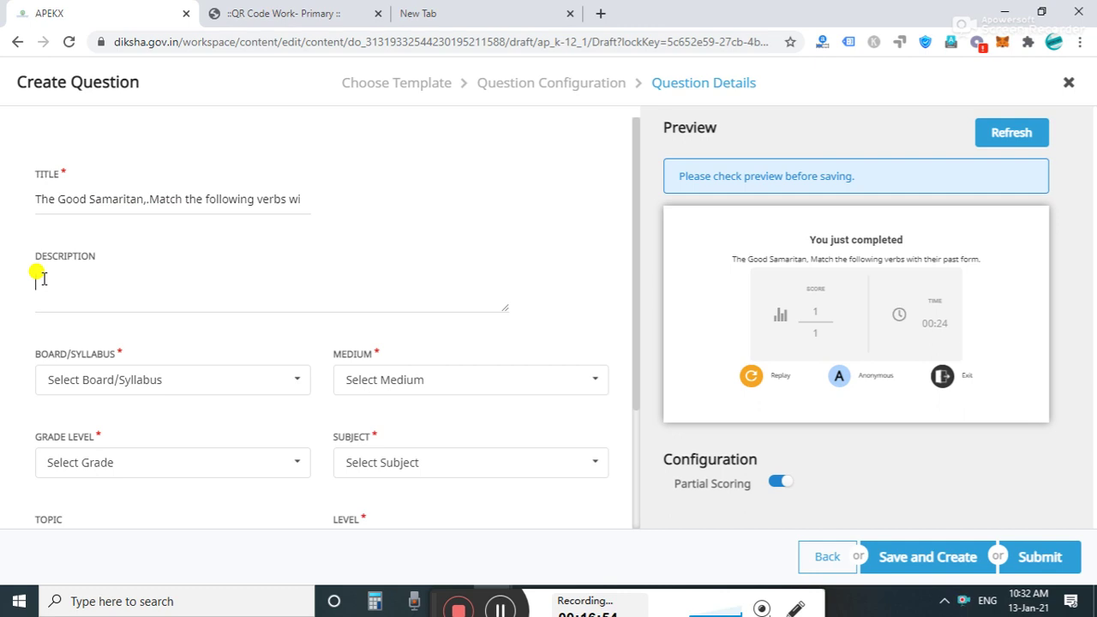
pyautogui.write('IL')
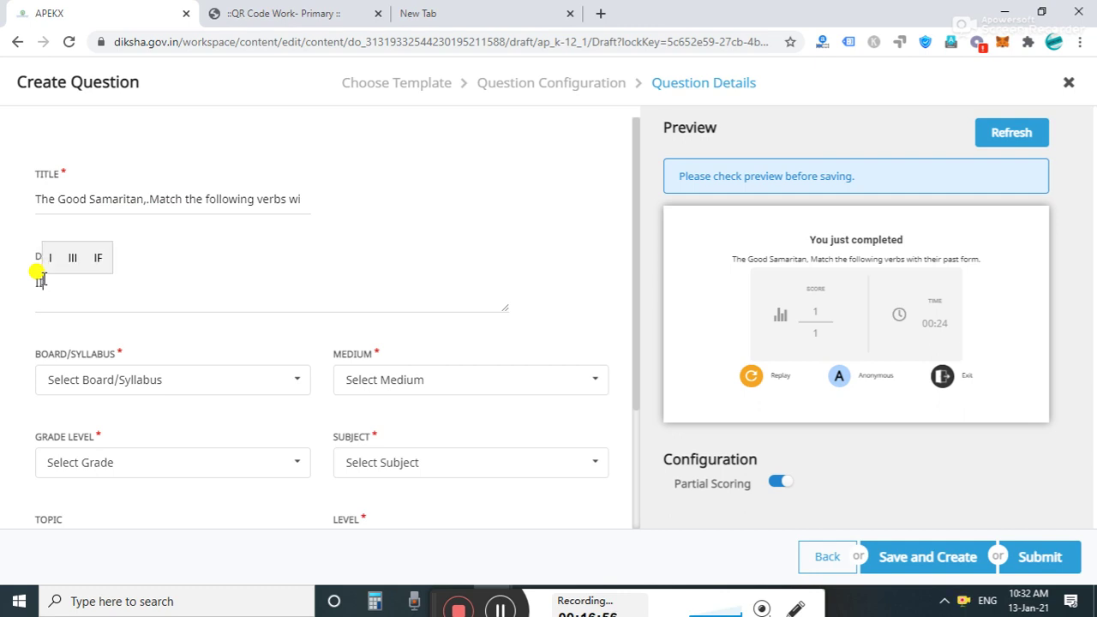
pyautogui.press('Escape')
pyautogui.write('- Engl')
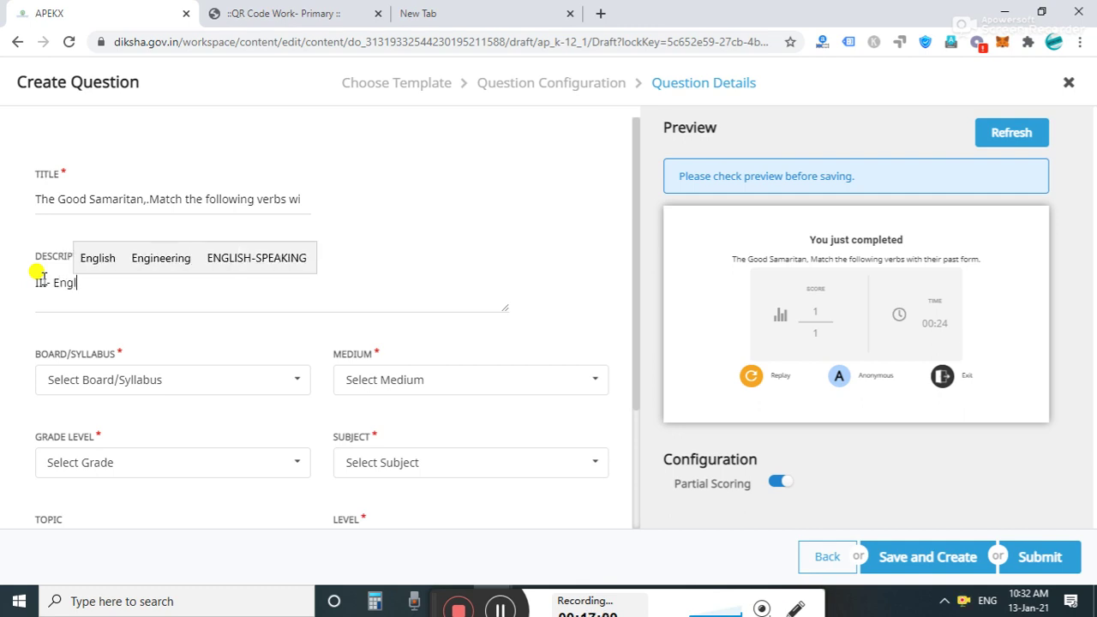
pyautogui.write('ish-')
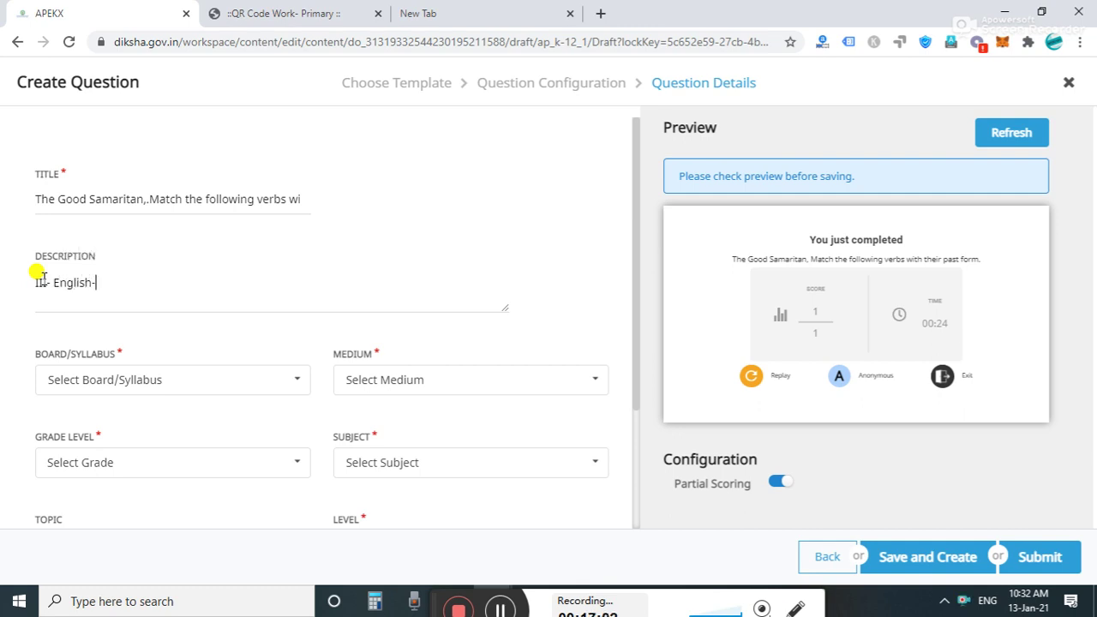
pyautogui.write(' Unit -')
pyautogui.write('5- The G')
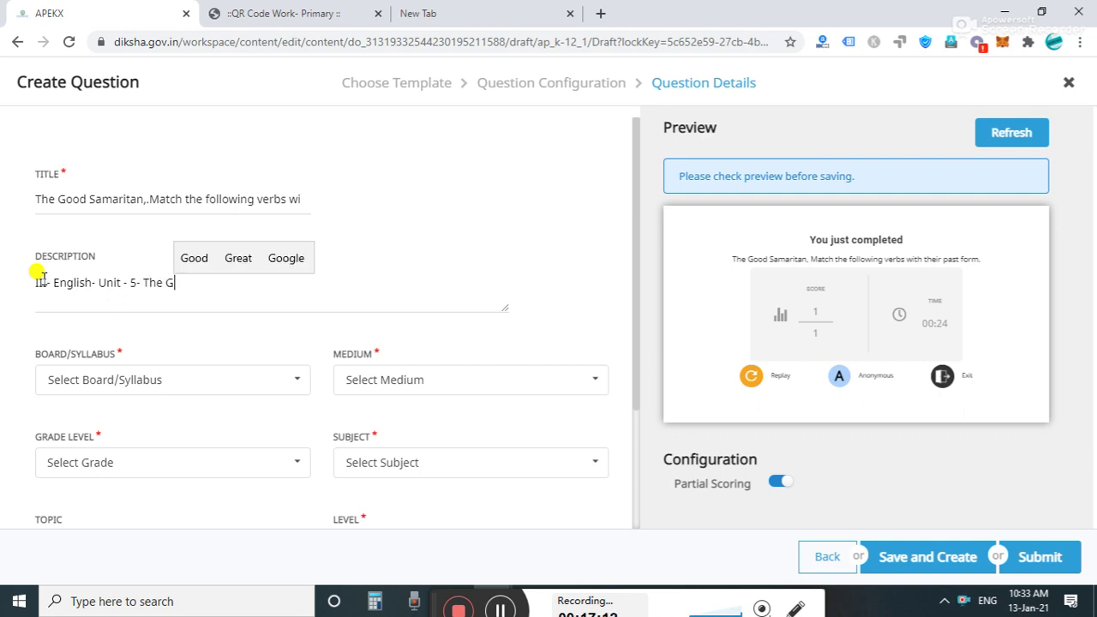
pyautogui.write('ood Sama')
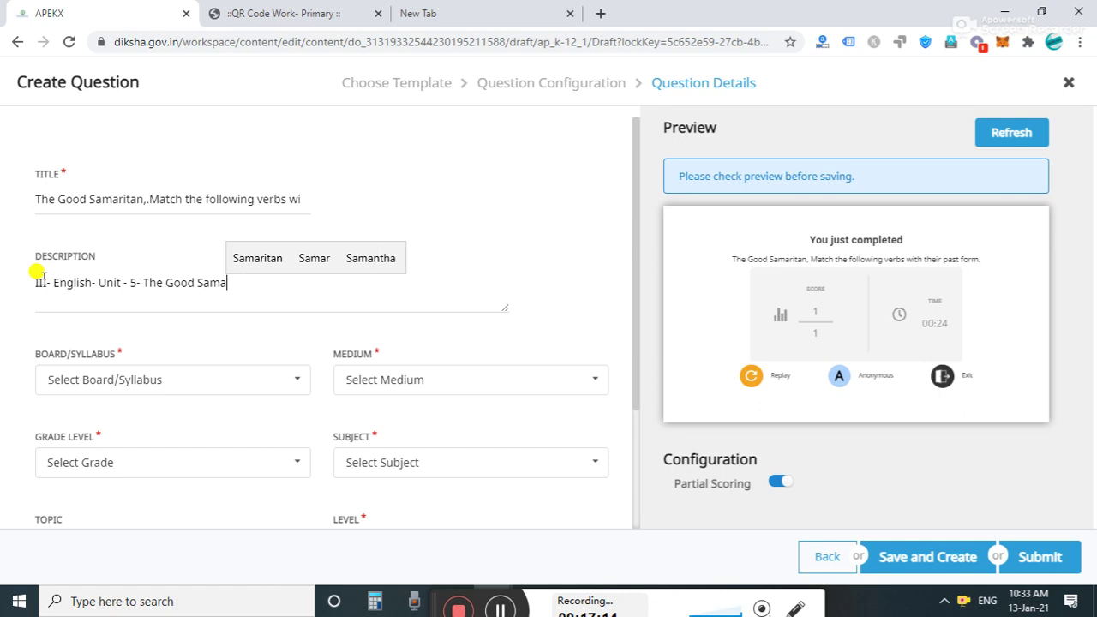
pyautogui.write('ritan')
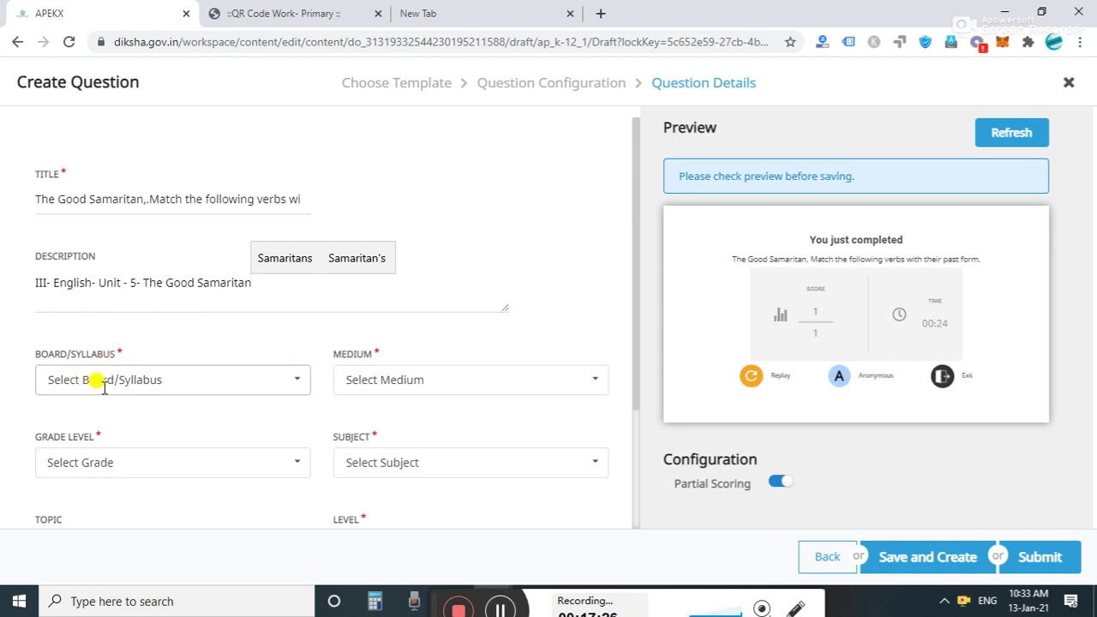
# Set the question's board to State (Andhra Pradesh) and its medium to English.
pyautogui.click(188, 382)
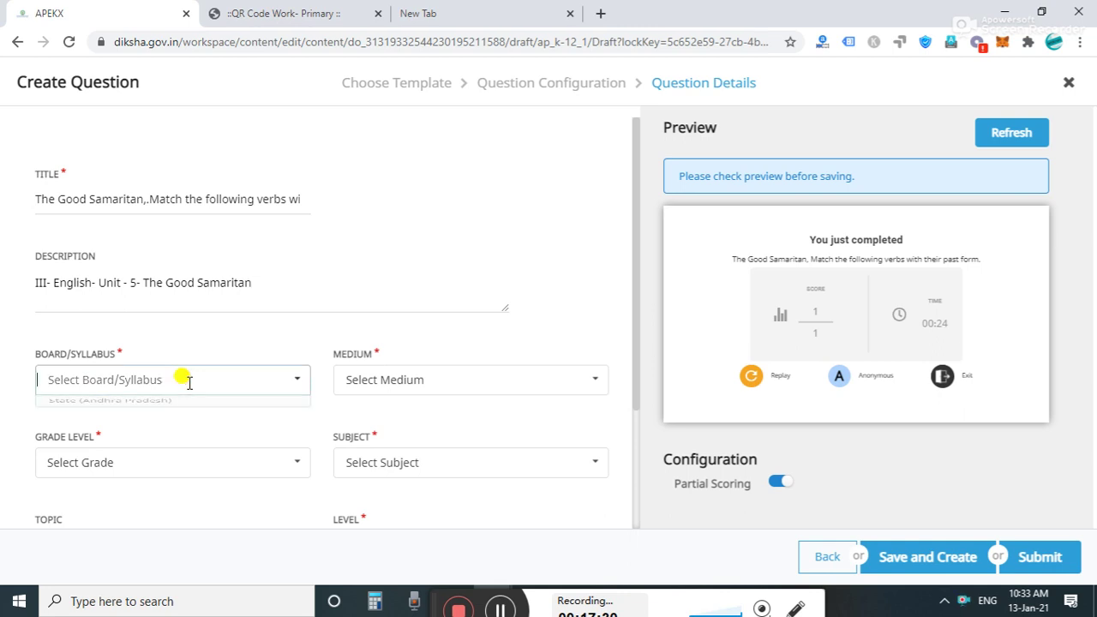
pyautogui.click(164, 412)
pyautogui.click(374, 384)
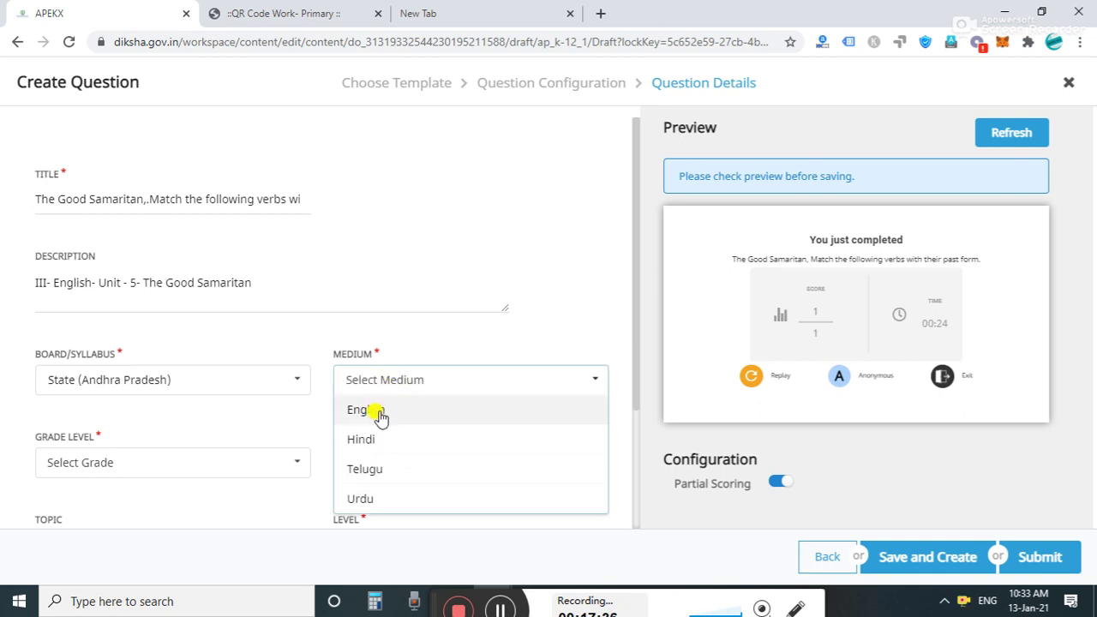
pyautogui.click(379, 413)
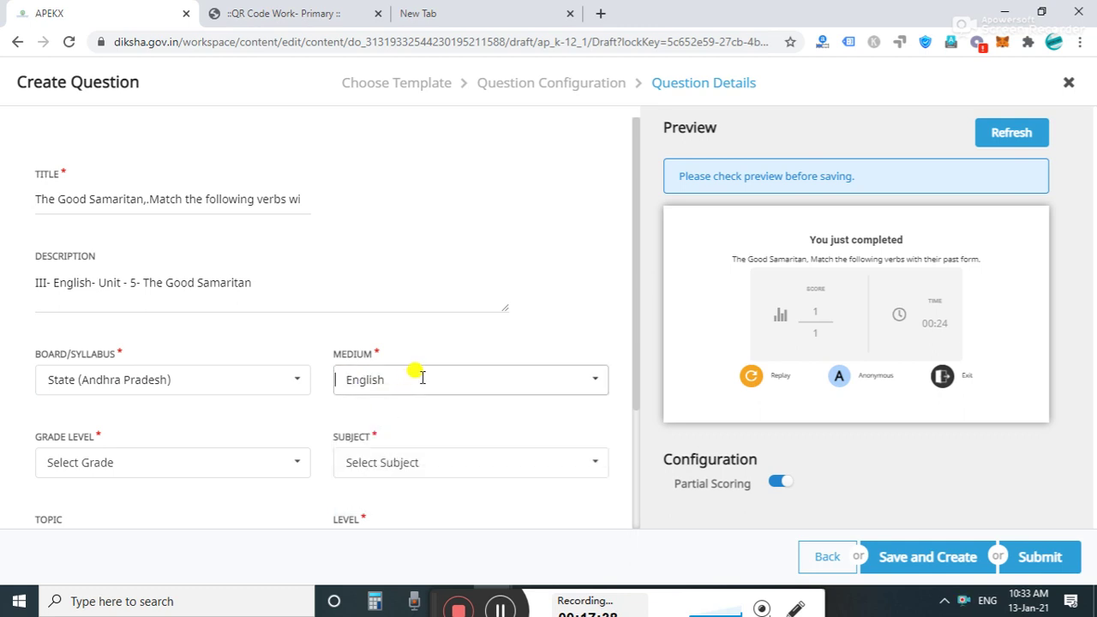
pyautogui.moveTo(634, 392); pyautogui.dragTo(634, 431)
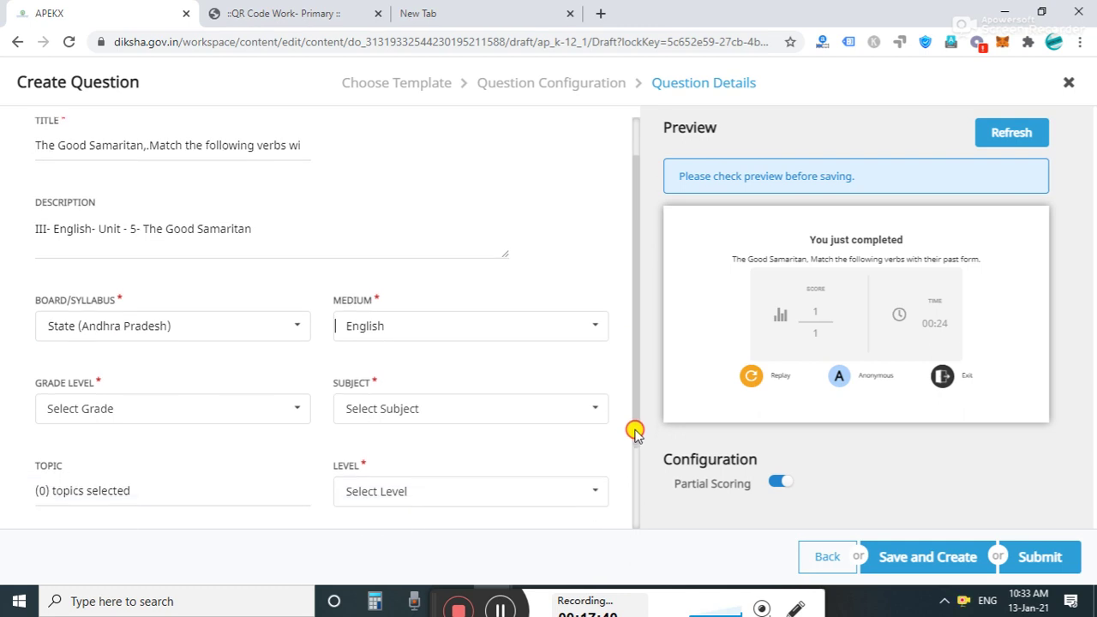
pyautogui.click(499, 322)
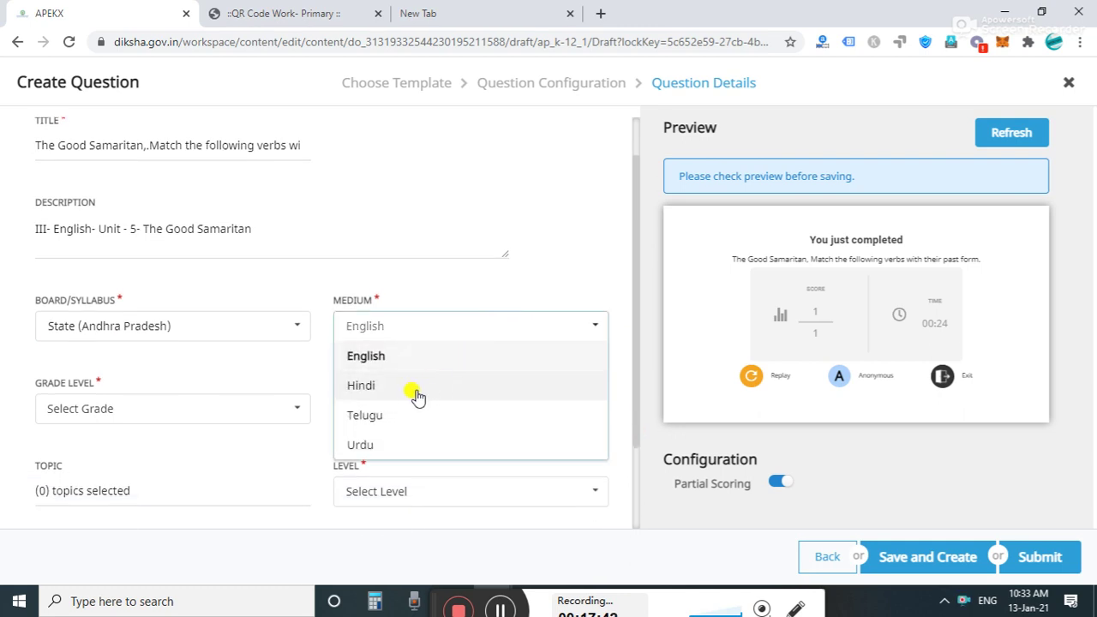
pyautogui.click(382, 415)
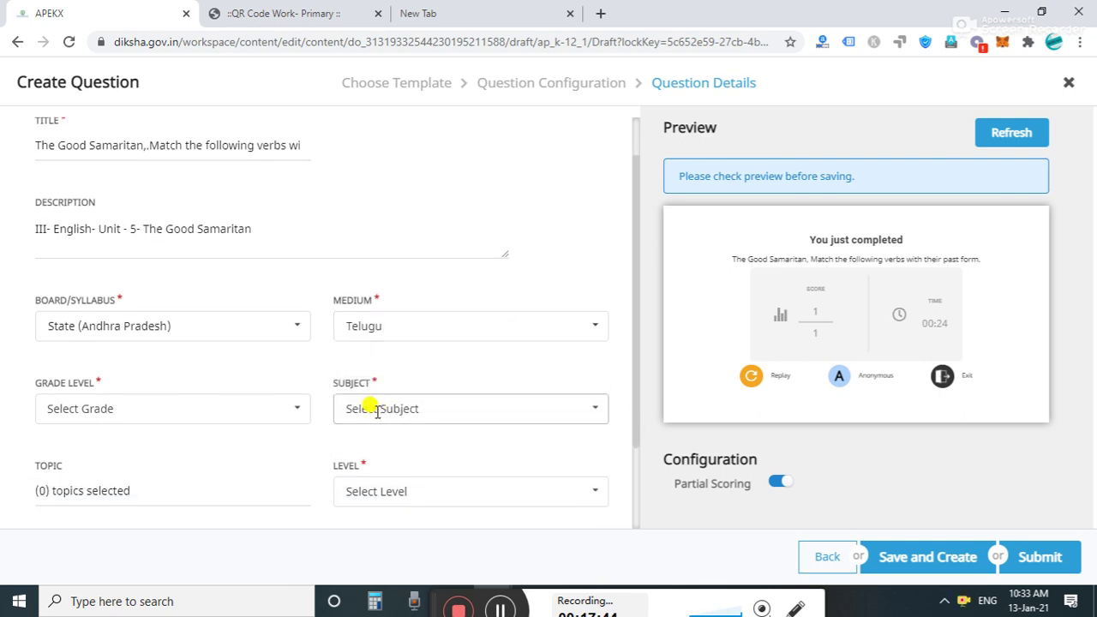
pyautogui.click(397, 322)
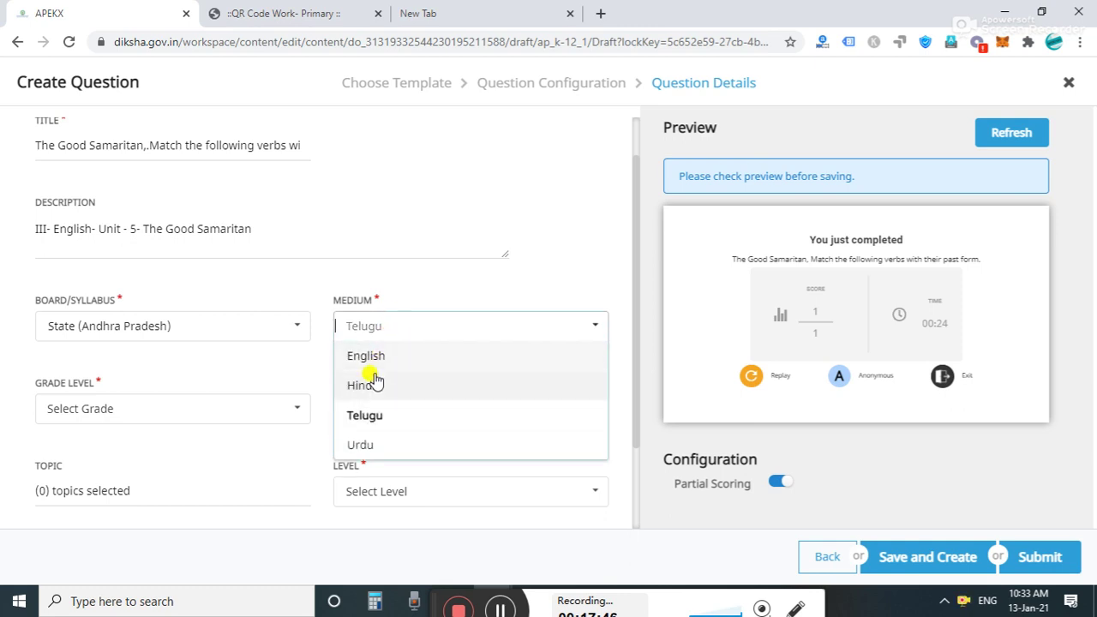
pyautogui.click(378, 360)
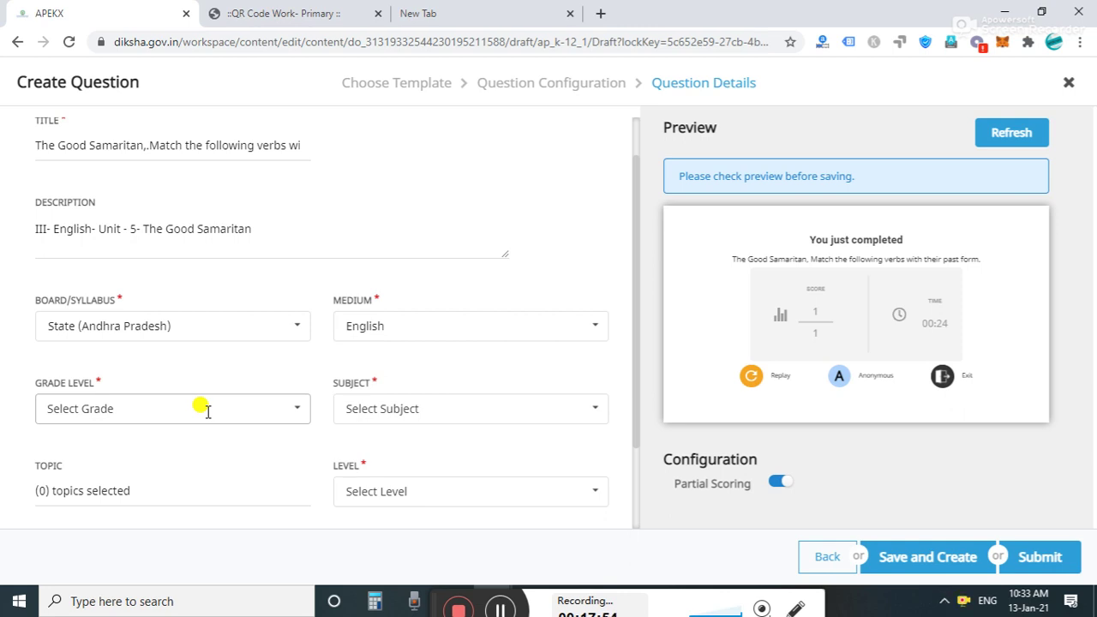
# Set the grade level to Class 3, Class 4 and Class 5 and the subject to English.
pyautogui.click(110, 409)
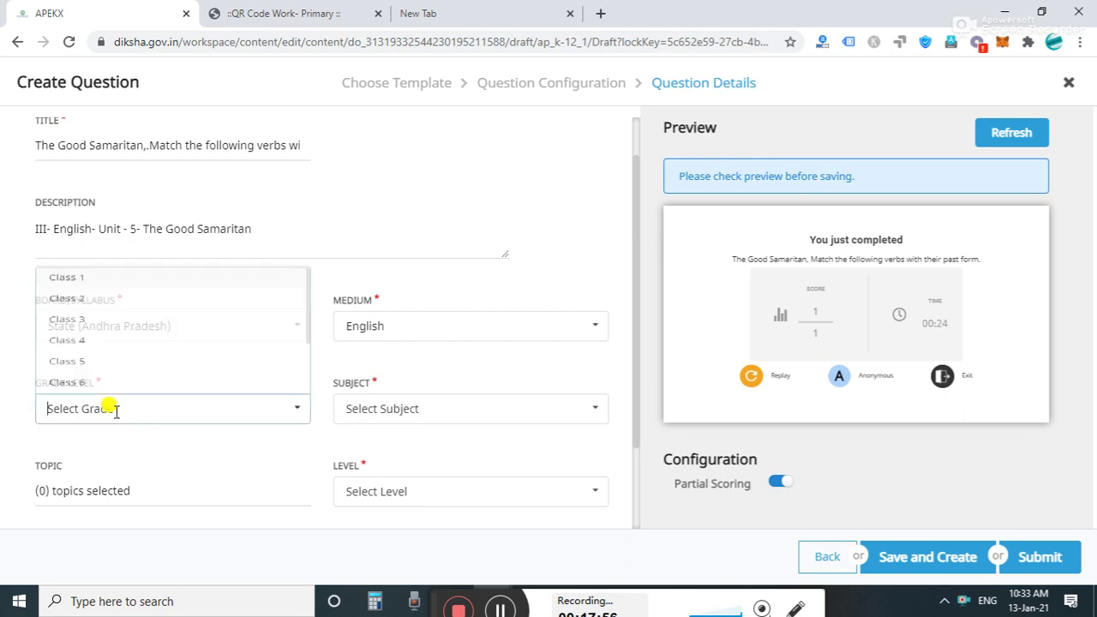
pyautogui.click(106, 291)
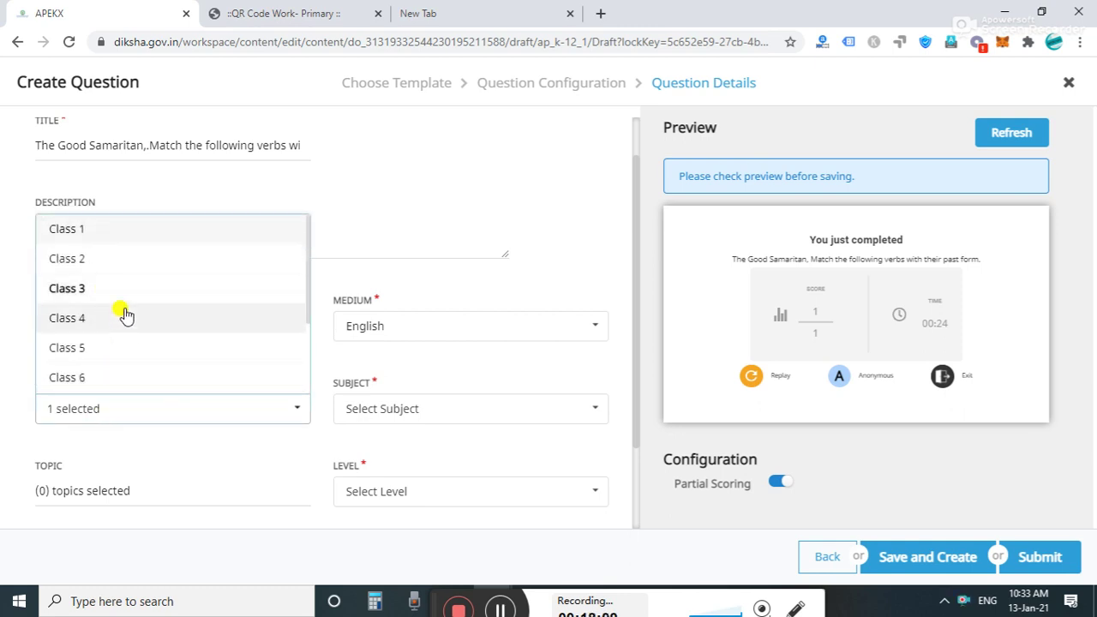
pyautogui.click(126, 320)
pyautogui.click(111, 355)
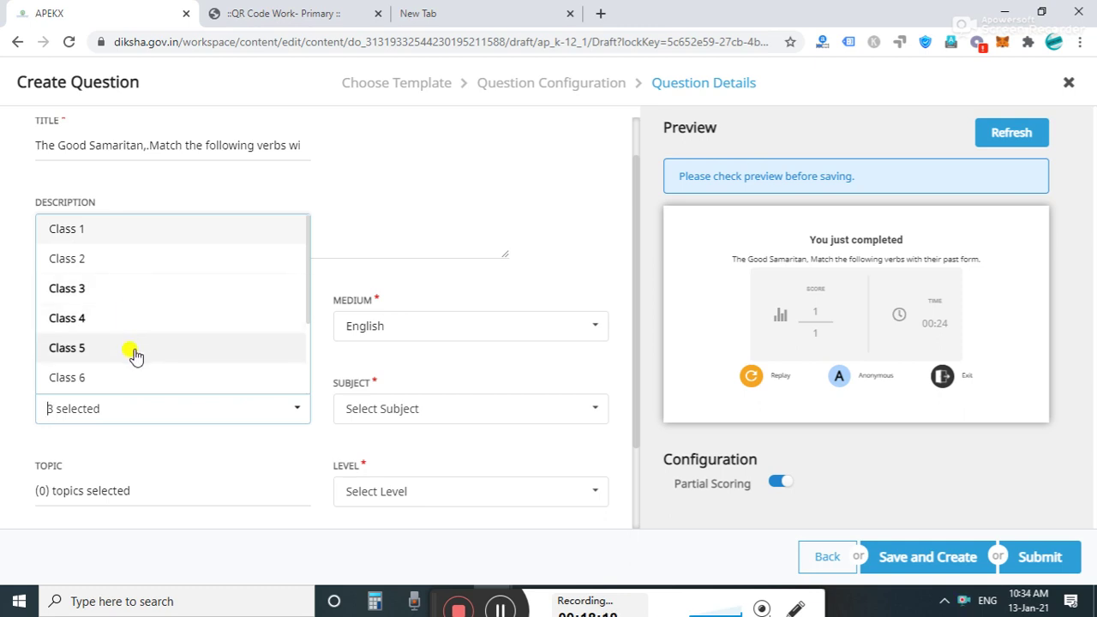
pyautogui.click(196, 467)
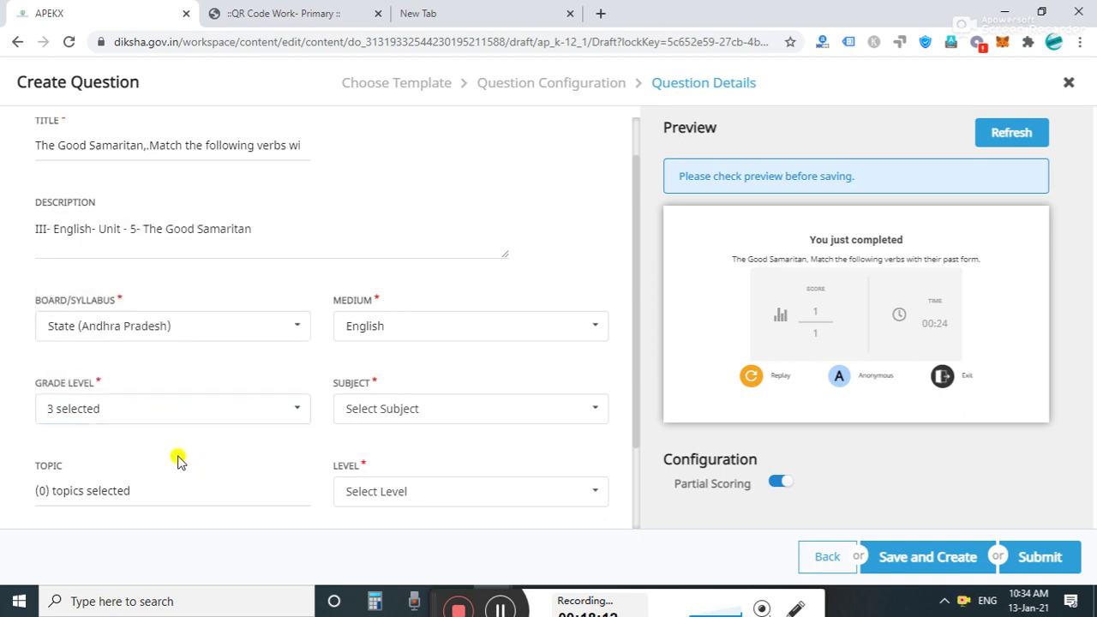
pyautogui.click(380, 407)
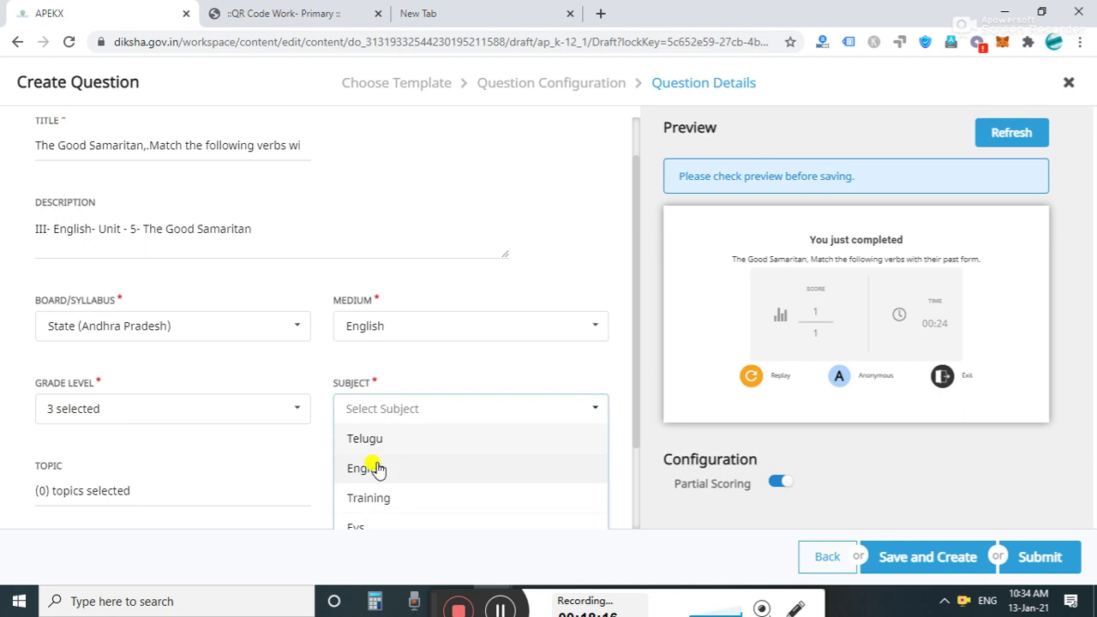
pyautogui.click(375, 470)
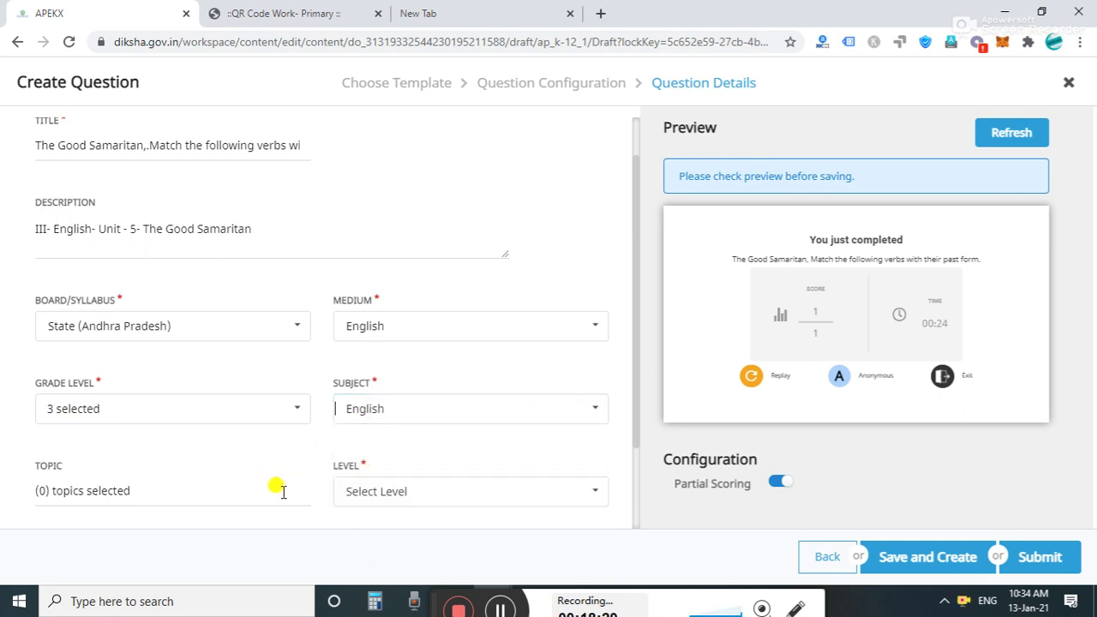
# Look through the available topics and close the list without selecting any topic.
pyautogui.click(134, 493)
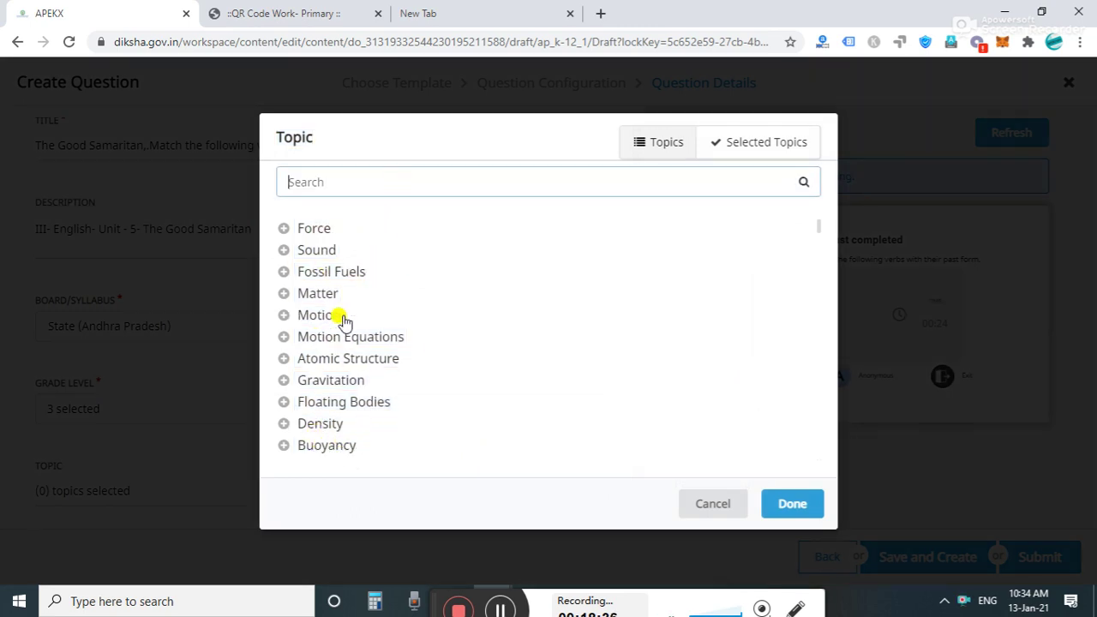
pyautogui.click(794, 506)
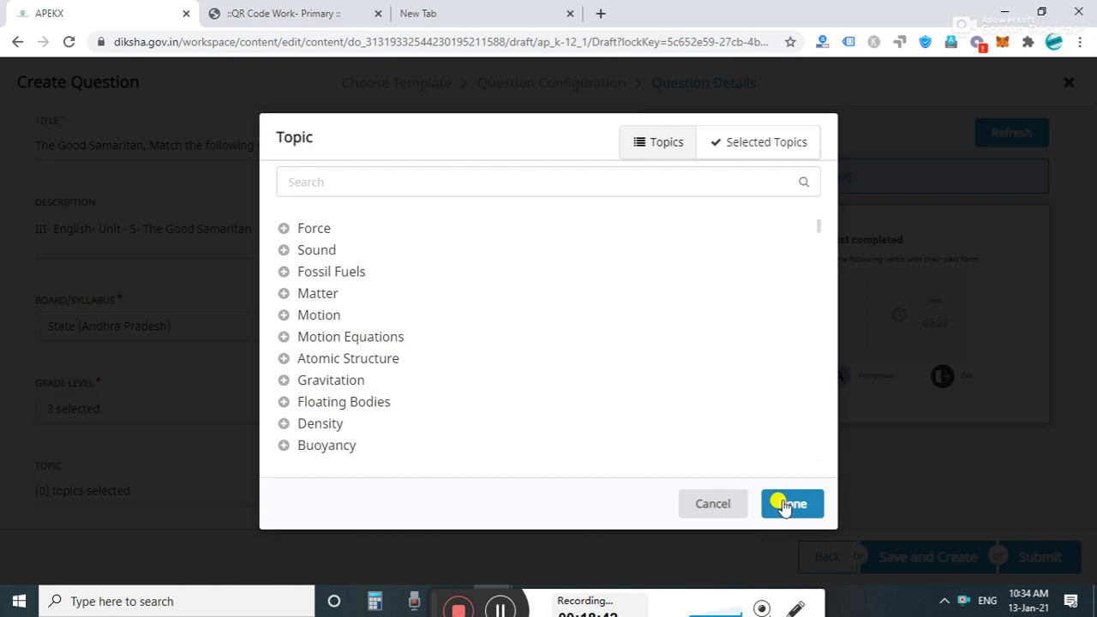
pyautogui.click(794, 506)
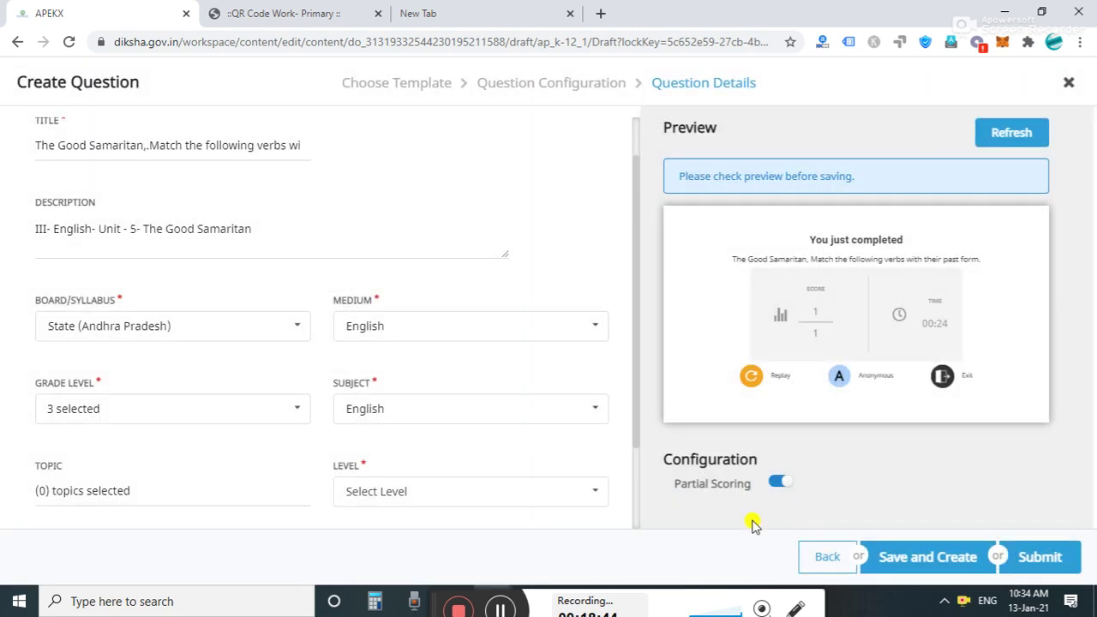
# Set the question's difficulty level to MEDIUM.
pyautogui.moveTo(636, 422); pyautogui.dragTo(637, 501)
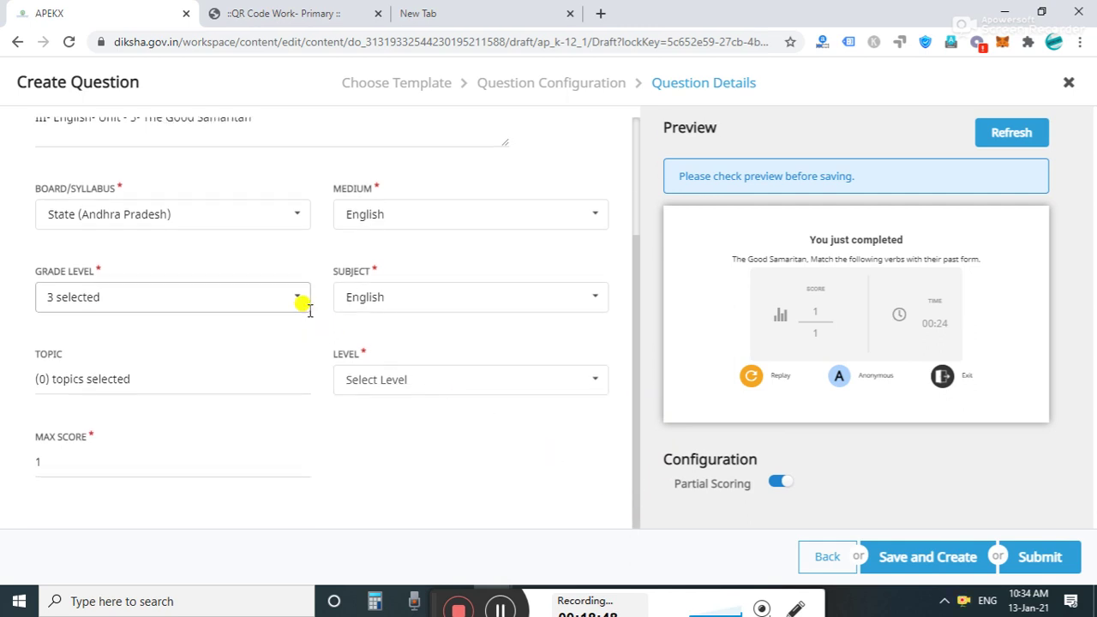
pyautogui.click(405, 381)
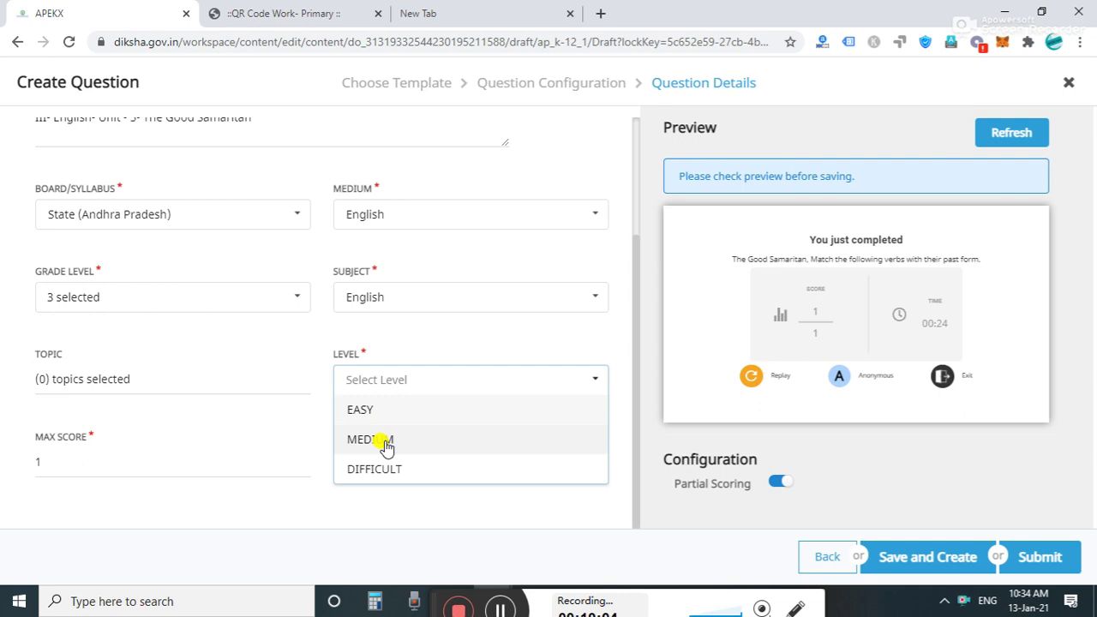
pyautogui.click(385, 445)
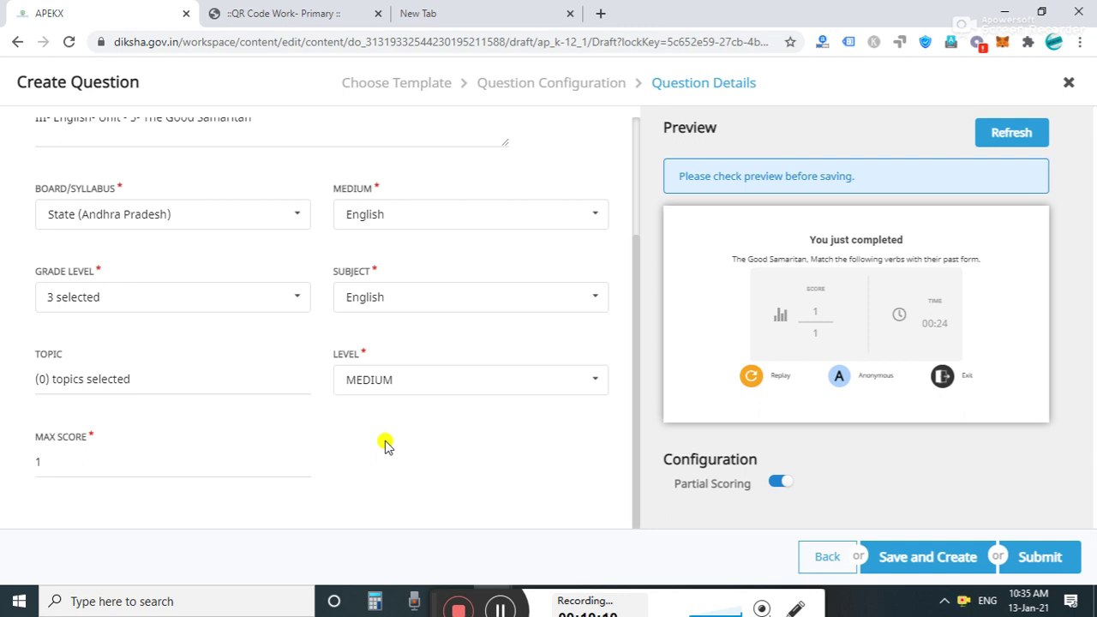
# Clear the question's maximum score and enter 1.
pyautogui.click(41, 463)
pyautogui.write('1')
pyautogui.press('BackSpace')
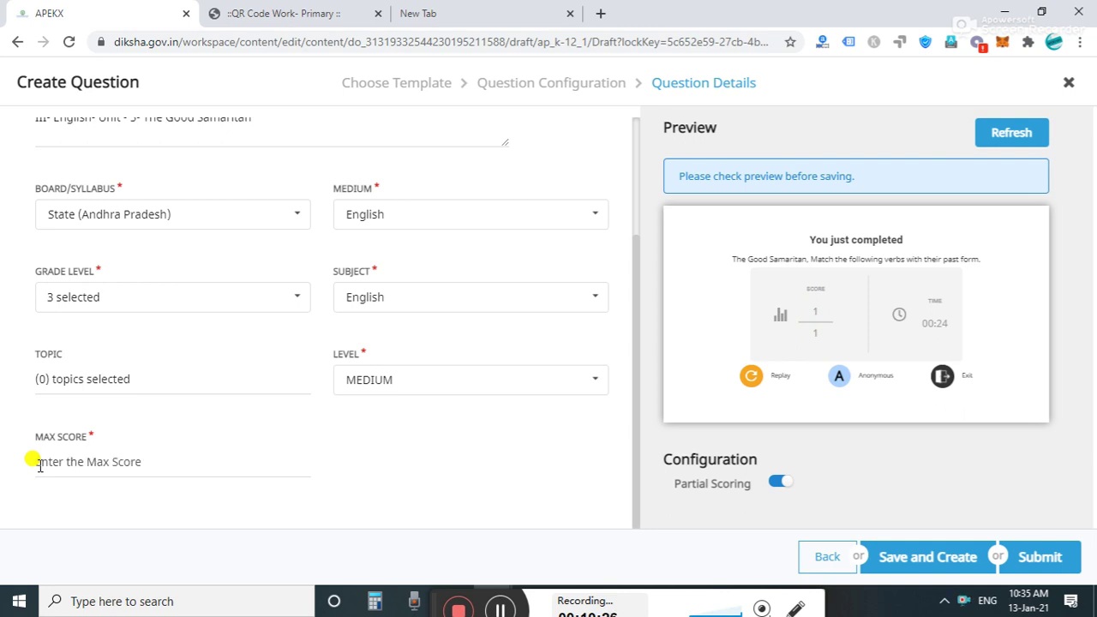
pyautogui.write('1')
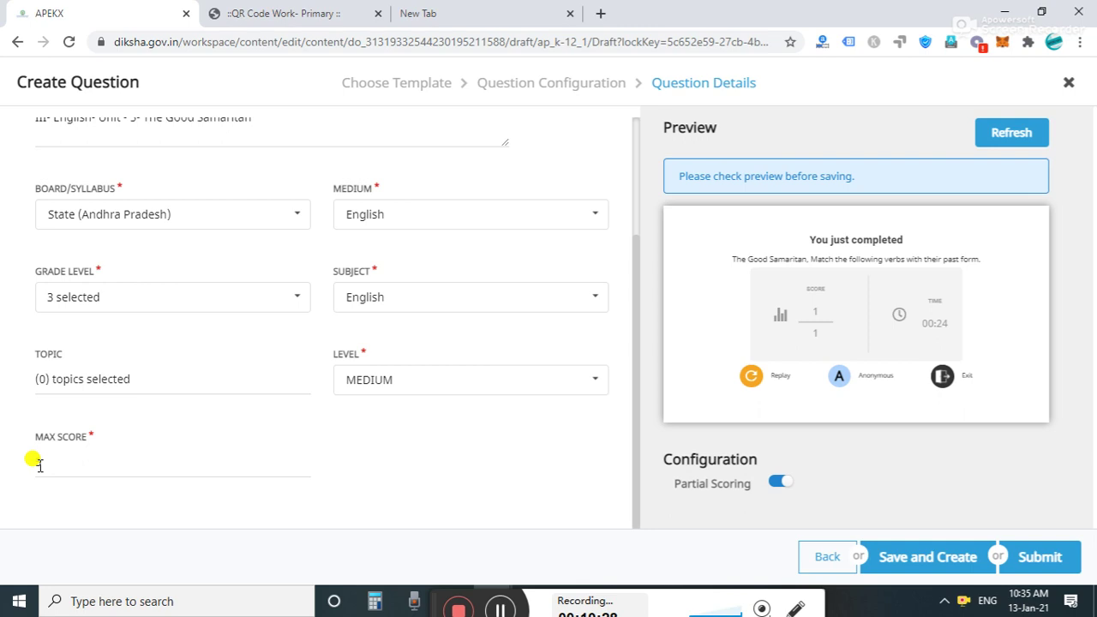
pyautogui.press('BackSpace')
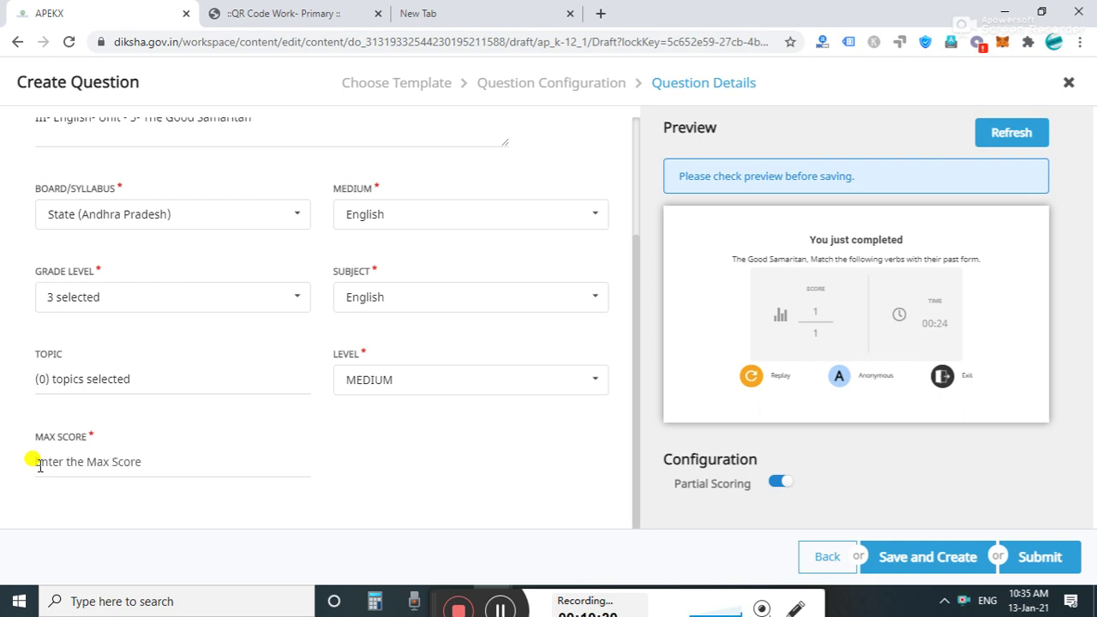
pyautogui.write('1')
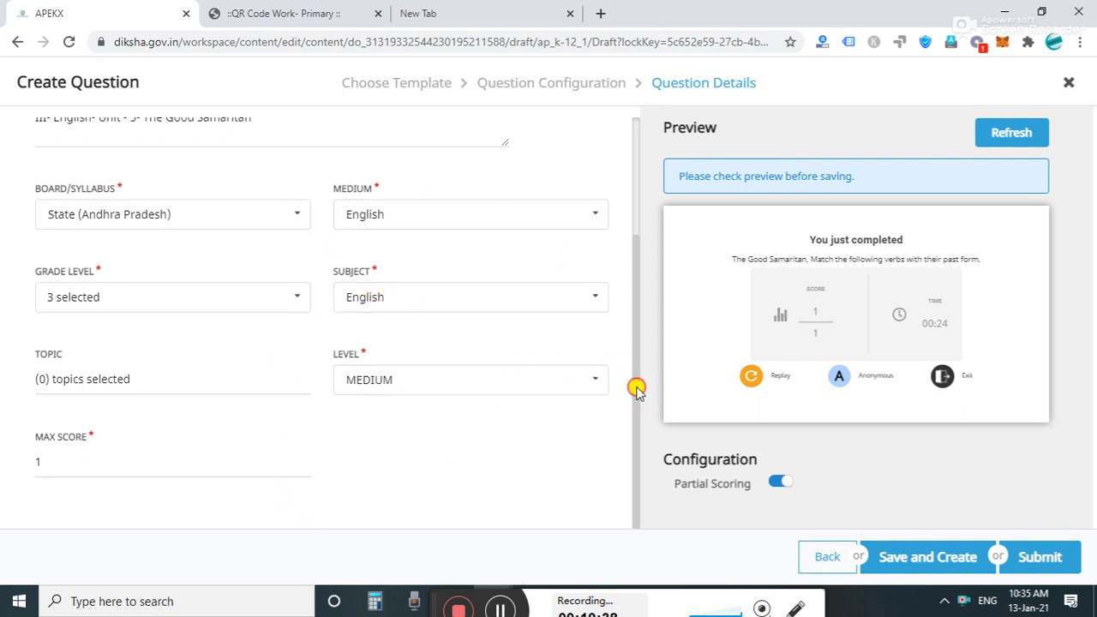
# Check the completed question details from the title to the maximum score and try to submit the question.
pyautogui.moveTo(635, 391); pyautogui.dragTo(634, 260)
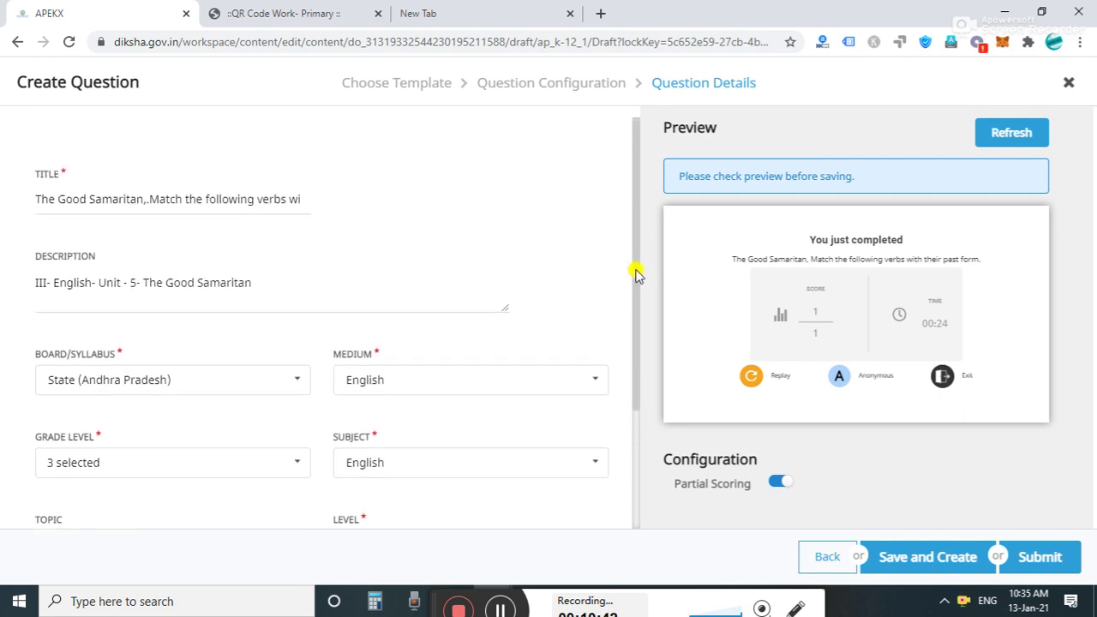
pyautogui.moveTo(635, 275); pyautogui.dragTo(640, 416)
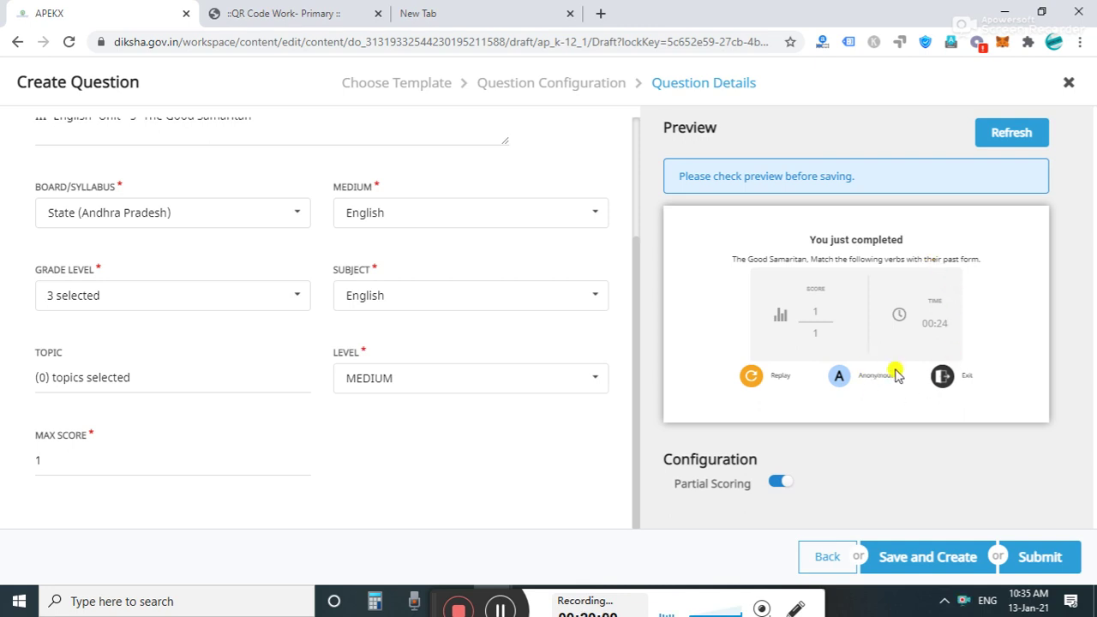
pyautogui.click(1041, 558)
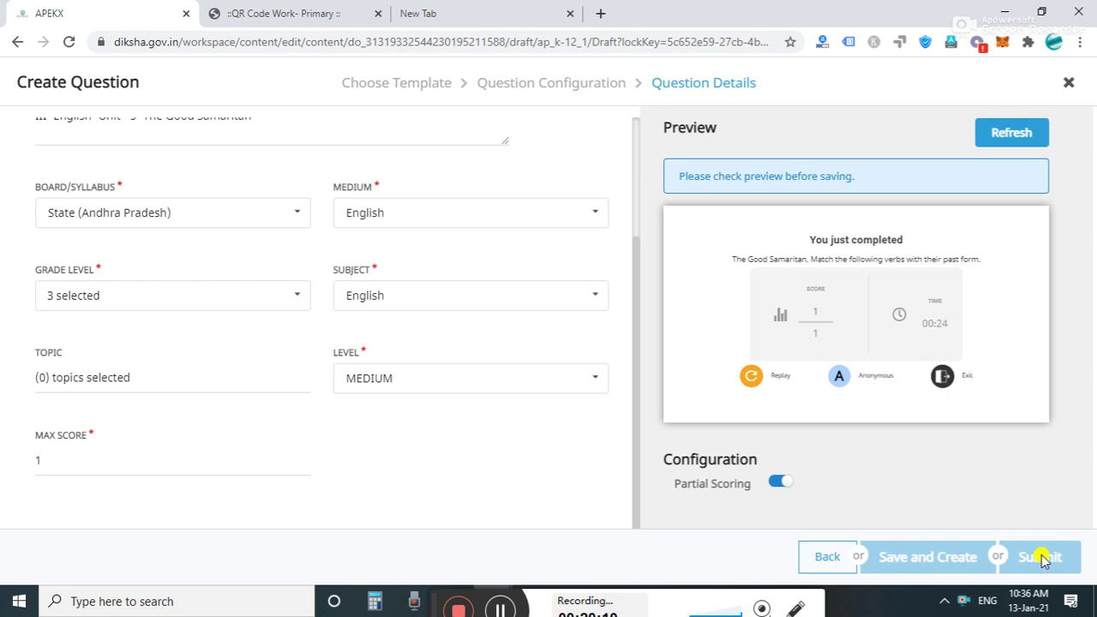
# Set the question's level to DIFFICULT and submit the question.
pyautogui.moveTo(635, 419)
pyautogui.mouseDown()
pyautogui.moveTo(641, 278)
pyautogui.moveTo(642, 407)
pyautogui.mouseUp()
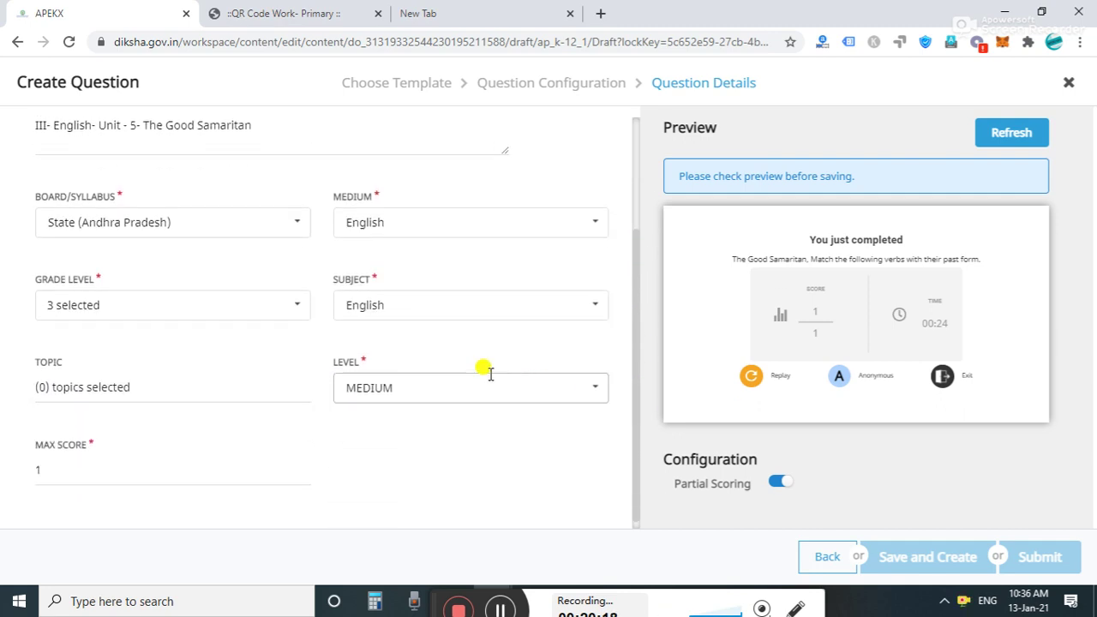
pyautogui.click(461, 387)
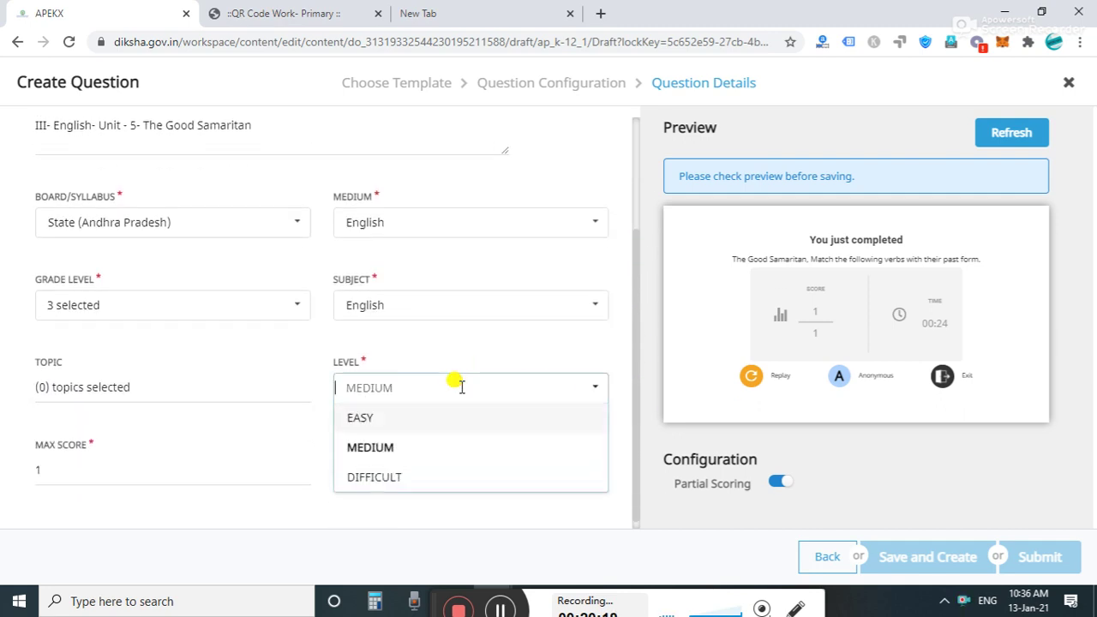
pyautogui.click(377, 478)
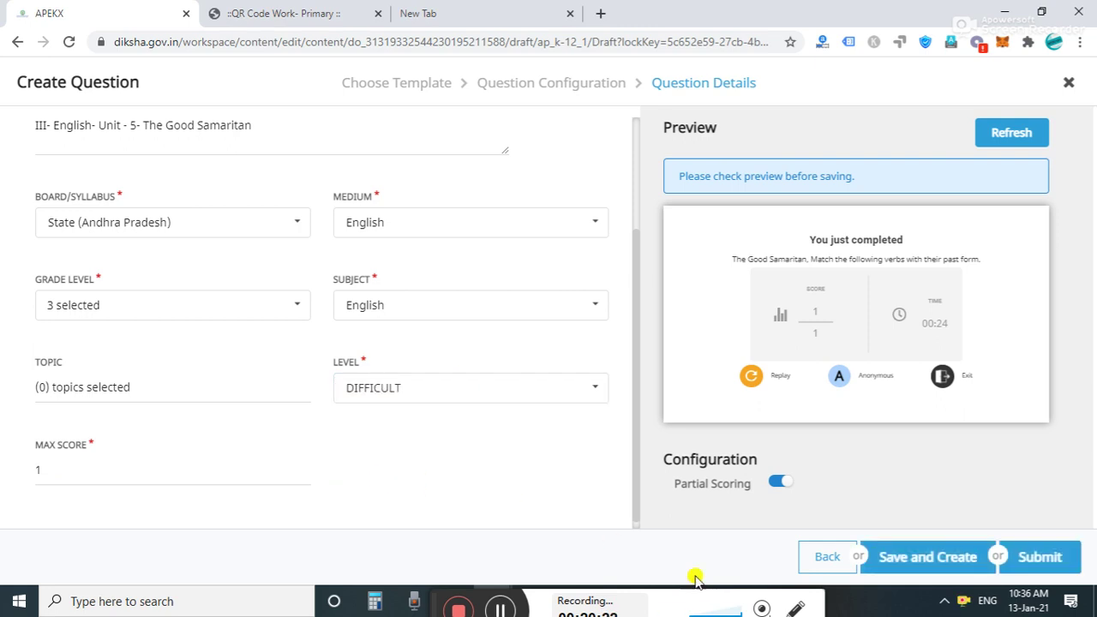
pyautogui.click(1043, 561)
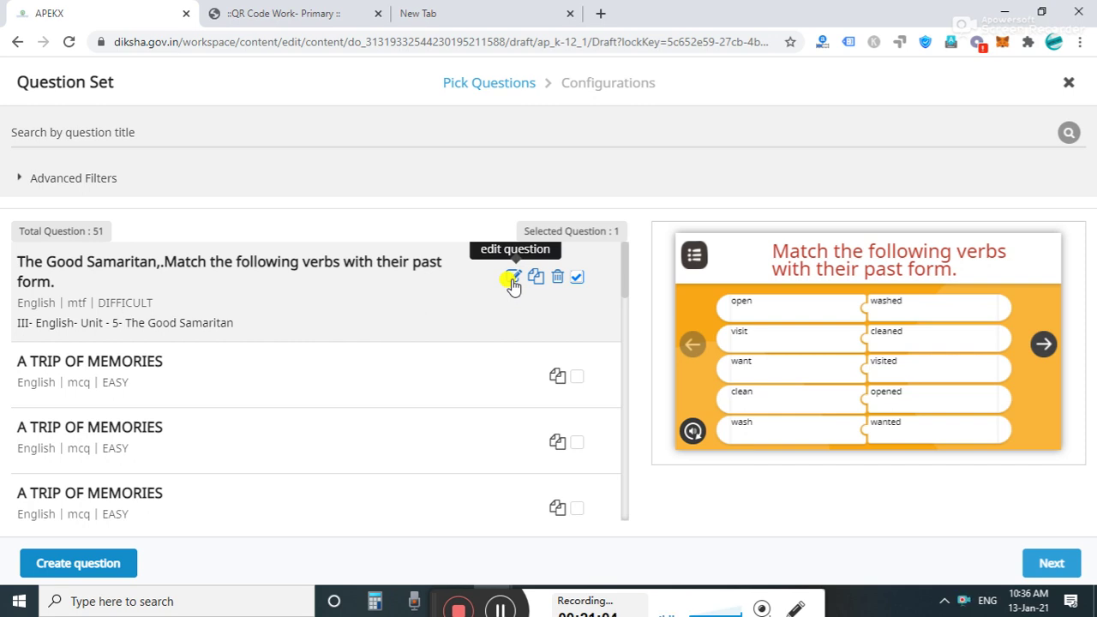
# Keep the new matching question selected, title the question set "MTF" and add it to the slide.
pyautogui.click(579, 286)
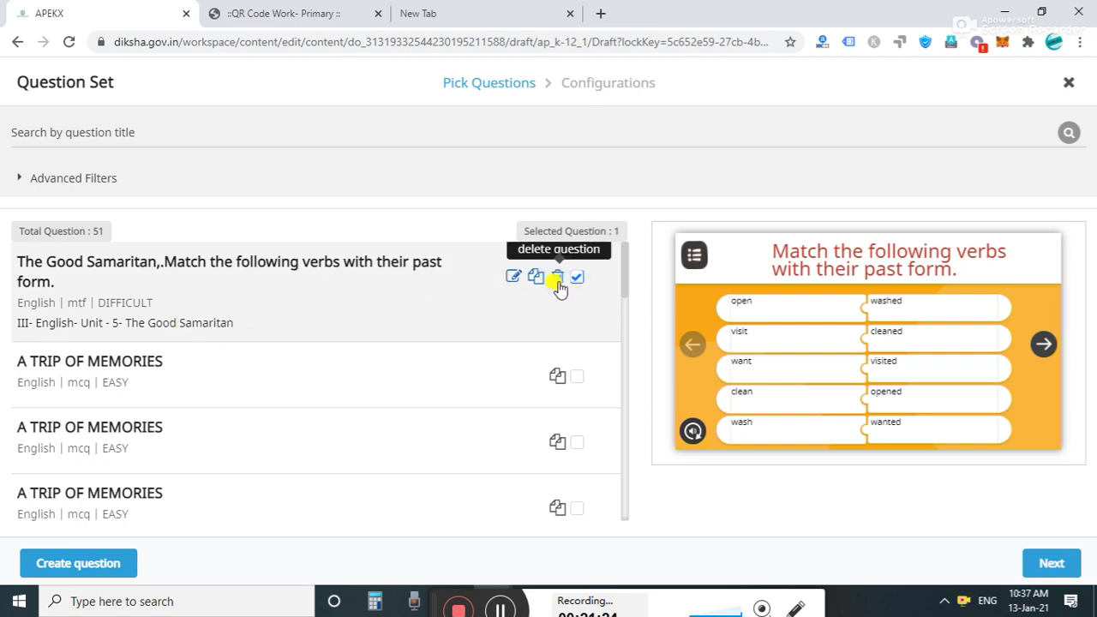
pyautogui.click(1057, 566)
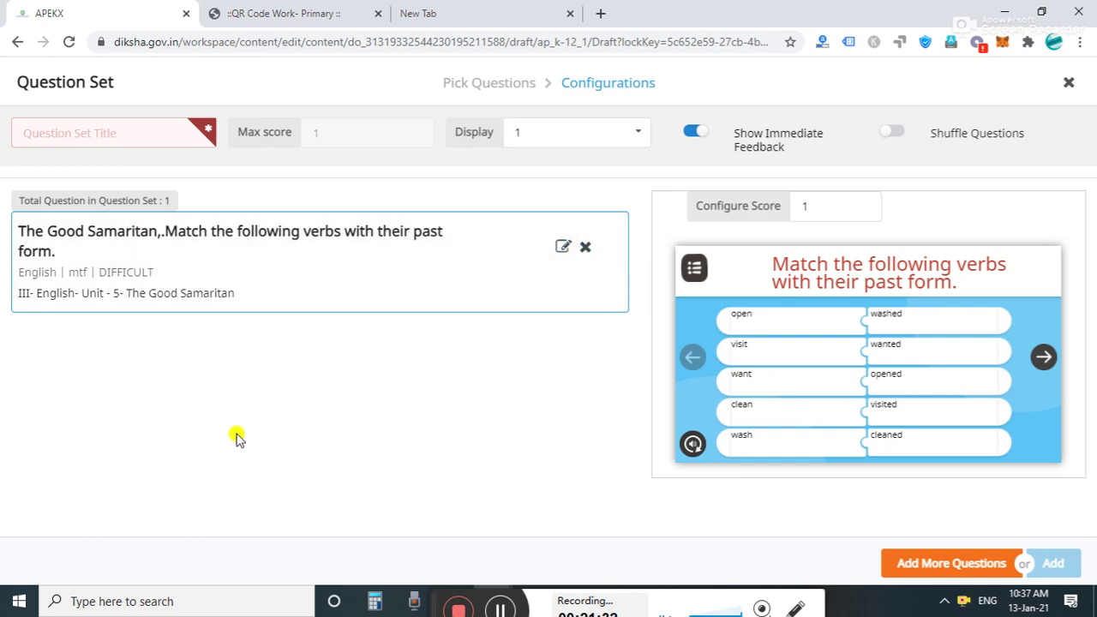
pyautogui.click(77, 132)
pyautogui.write('MTF')
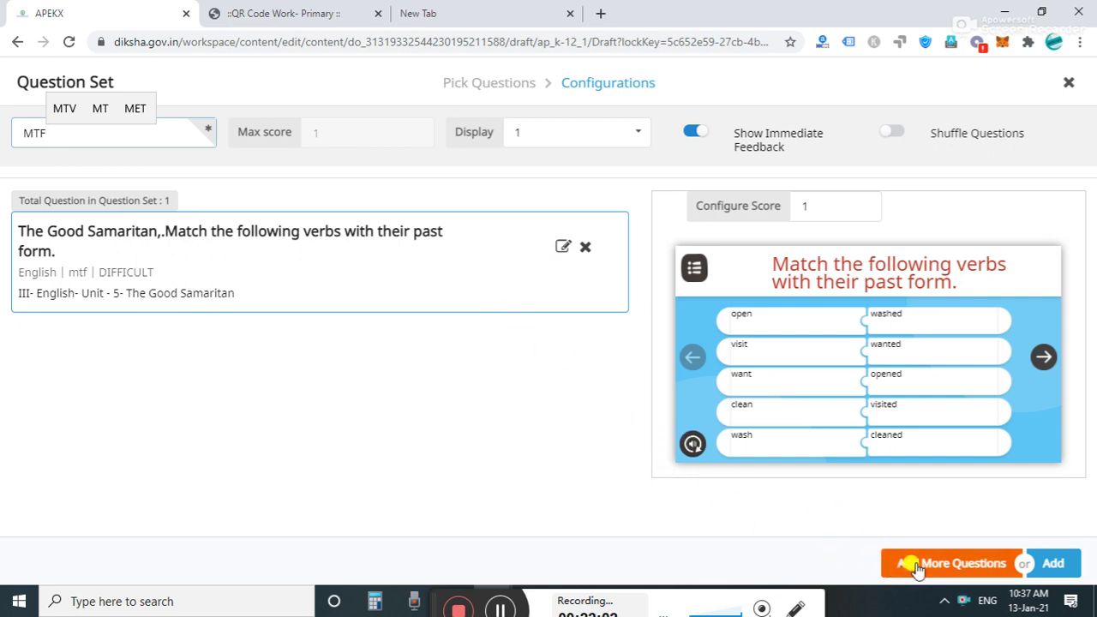
pyautogui.click(1054, 566)
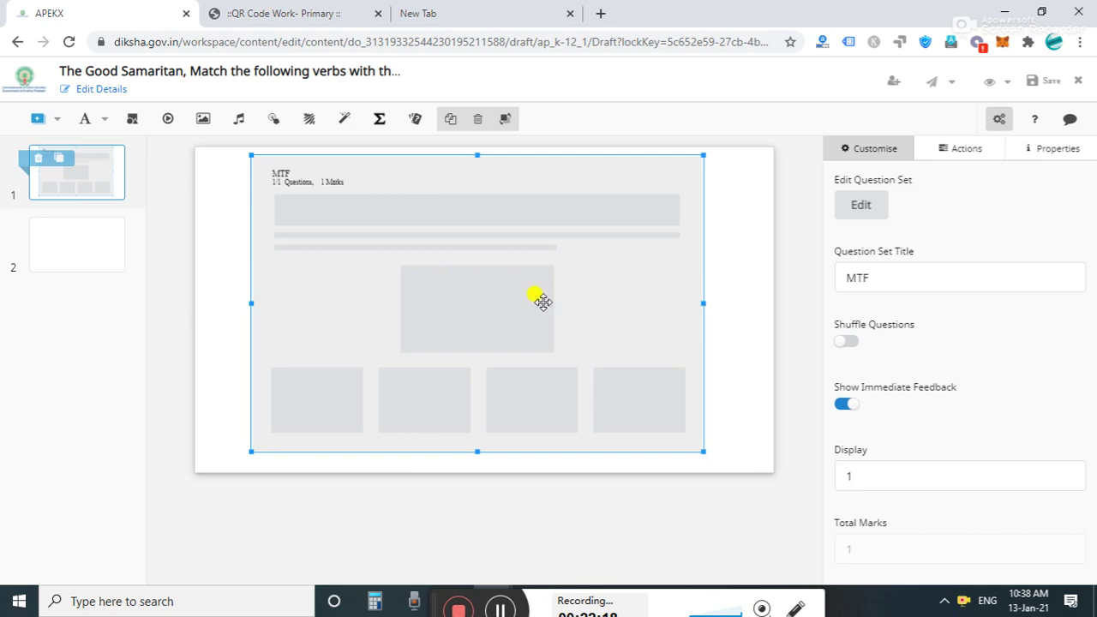
# Enlarge the MTF question set to fill the whole first slide and save the content.
pyautogui.moveTo(703, 307); pyautogui.dragTo(773, 300)
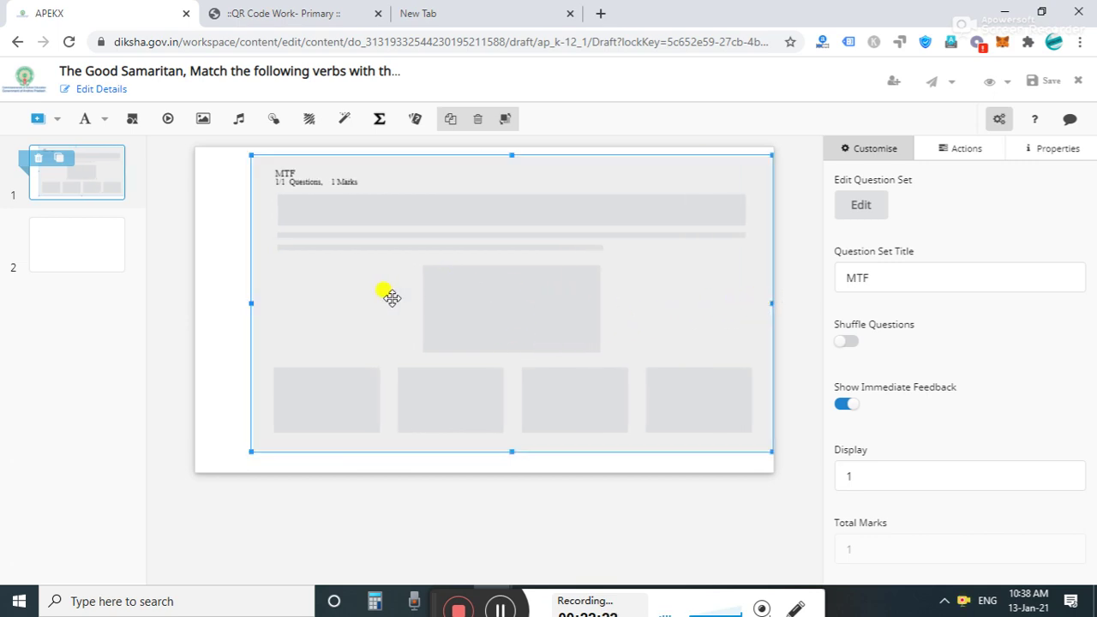
pyautogui.moveTo(251, 303); pyautogui.dragTo(198, 298)
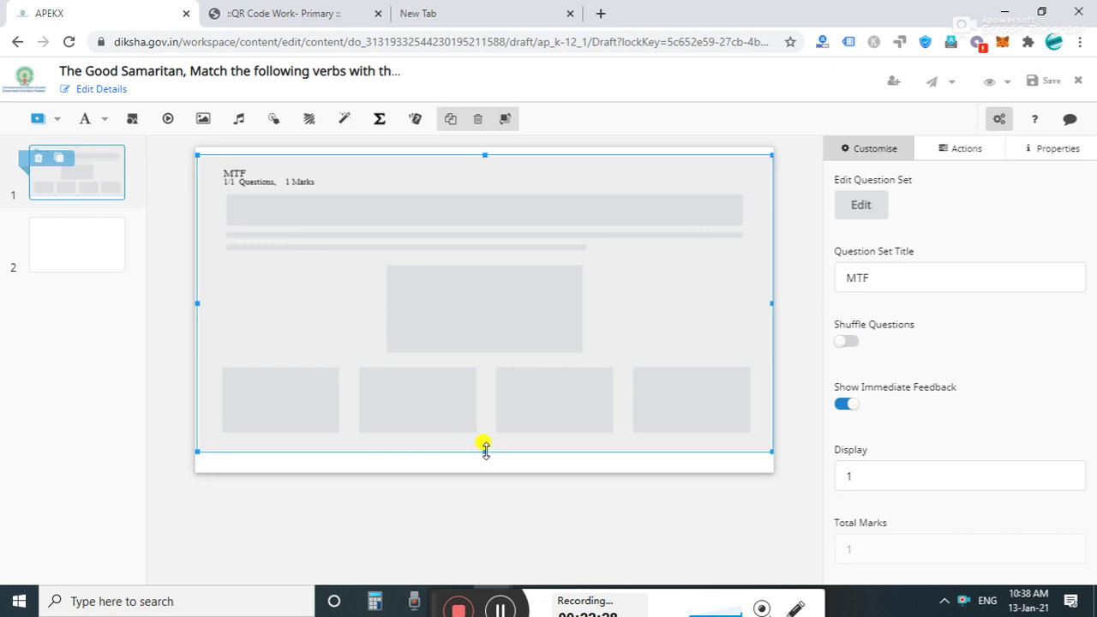
pyautogui.moveTo(485, 451); pyautogui.dragTo(487, 473)
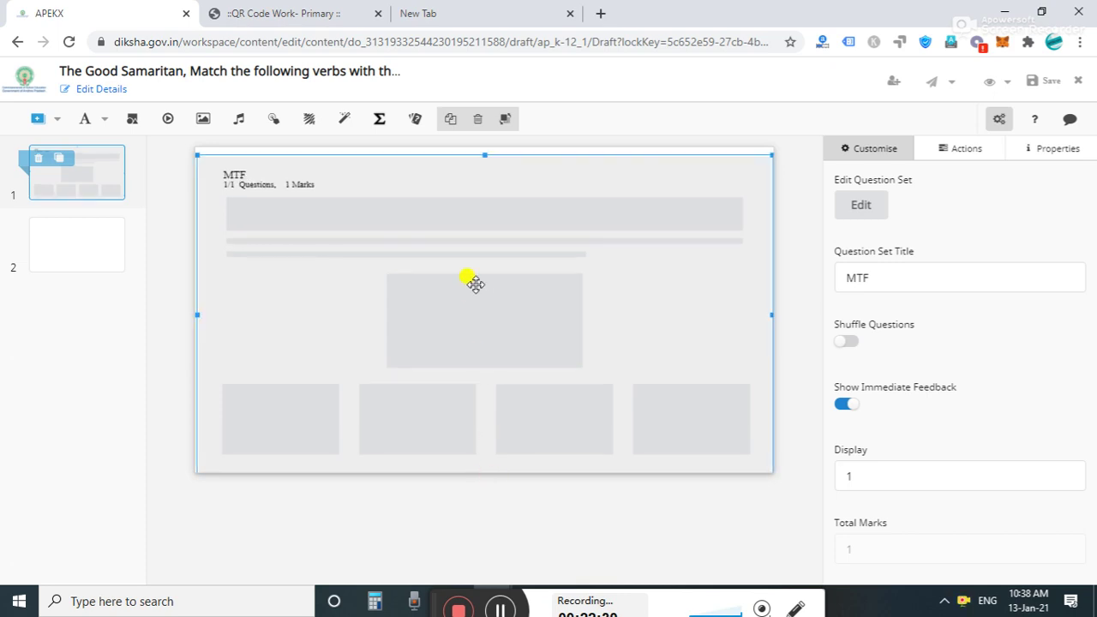
pyautogui.moveTo(486, 152); pyautogui.dragTo(486, 147)
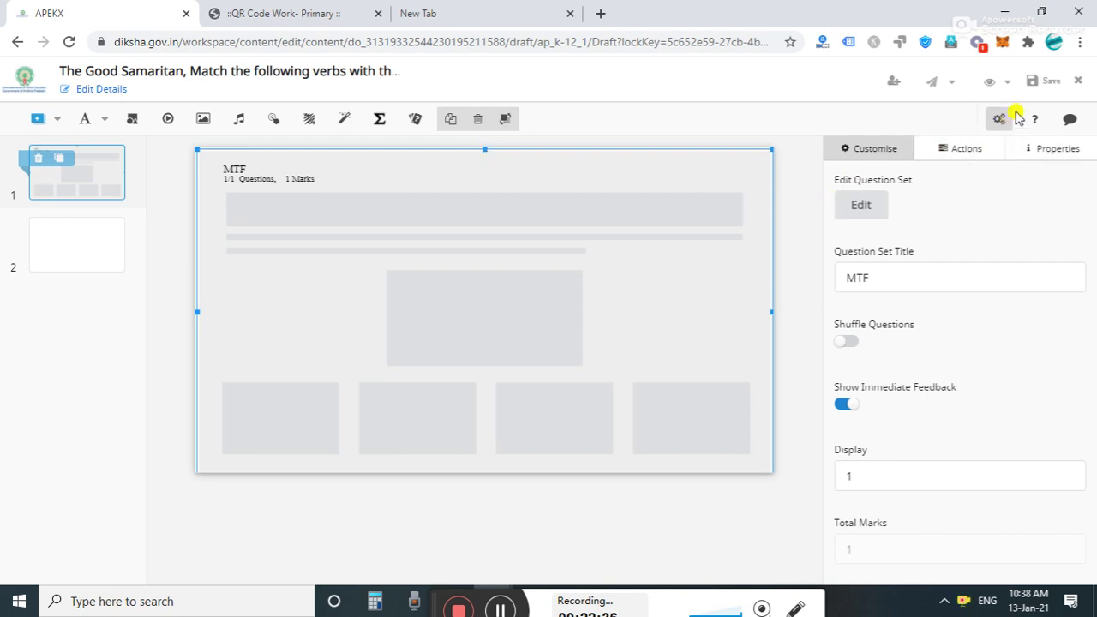
pyautogui.click(1054, 84)
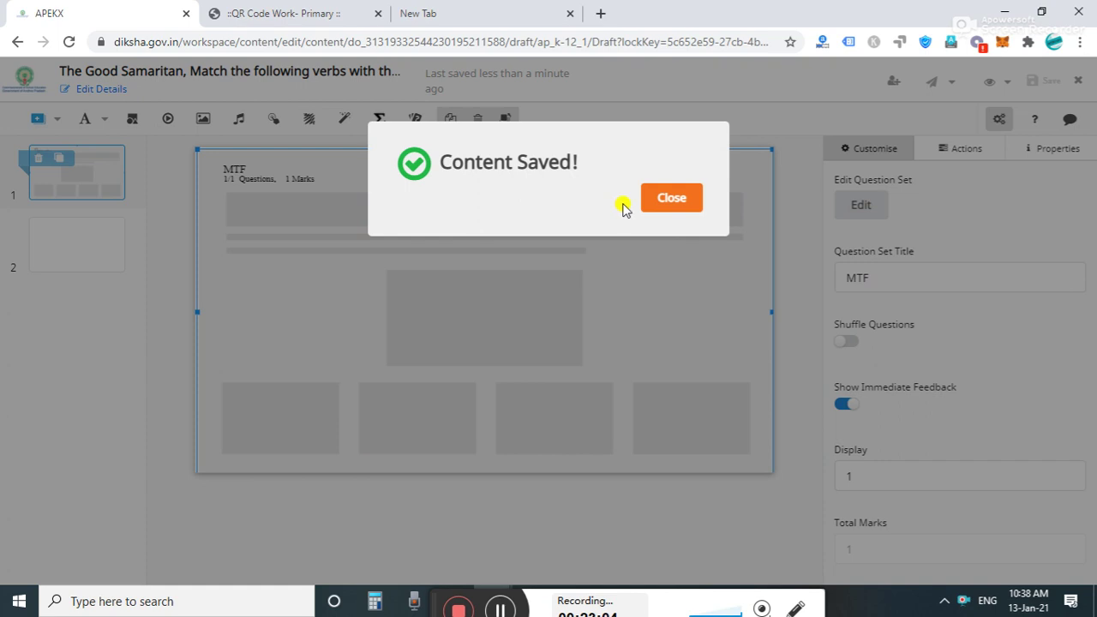
pyautogui.click(665, 200)
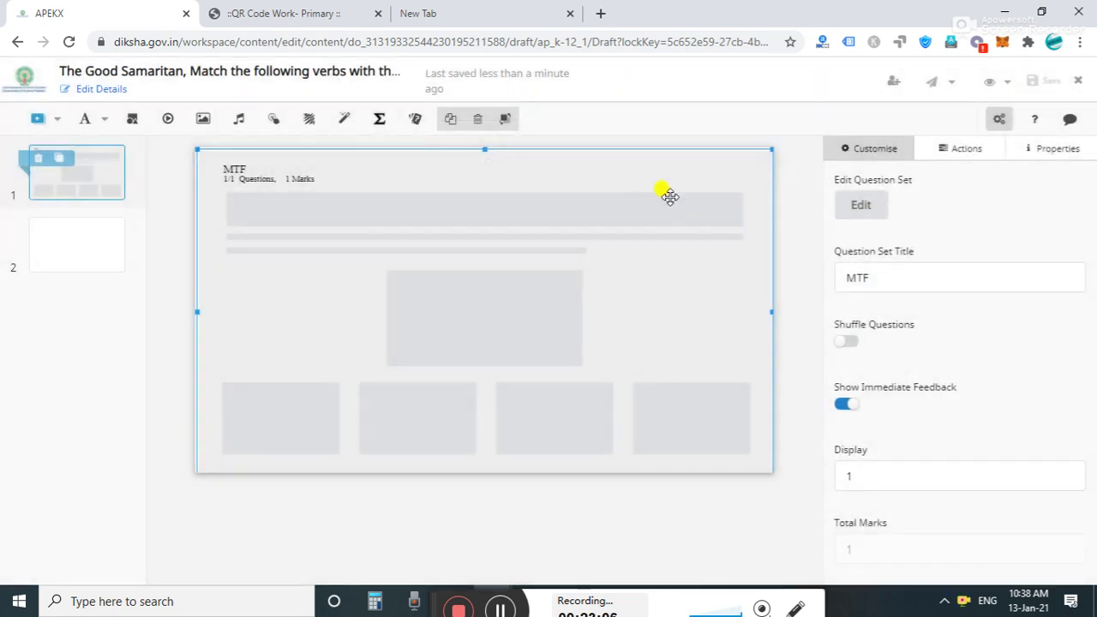
# Preview the content, match every verb with its past form, check the answer and close the preview.
pyautogui.click(987, 84)
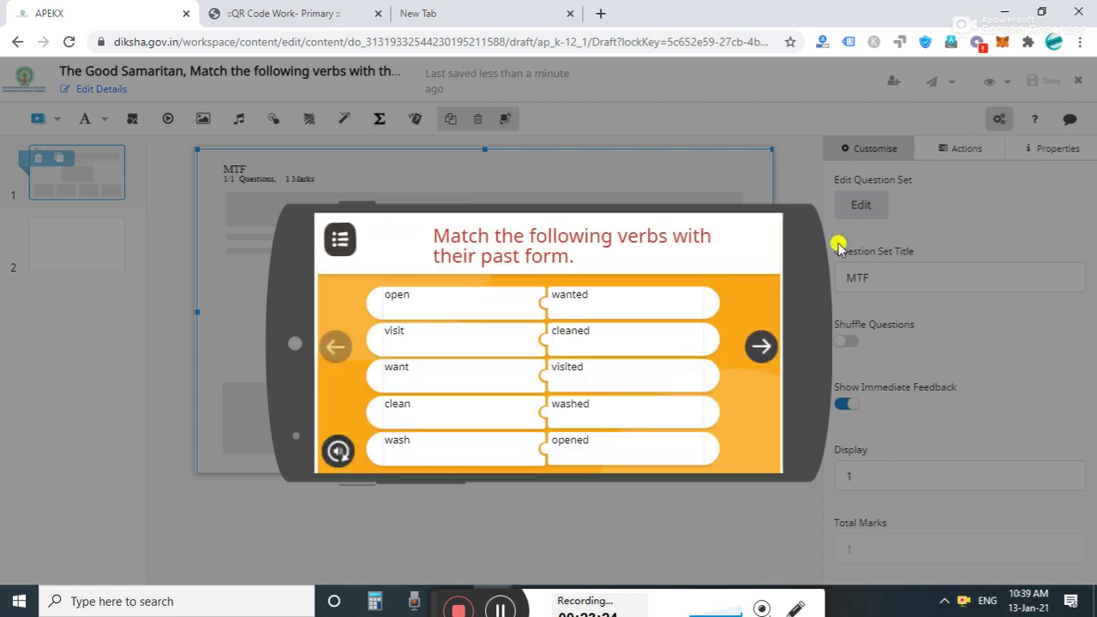
pyautogui.moveTo(605, 443); pyautogui.dragTo(612, 298)
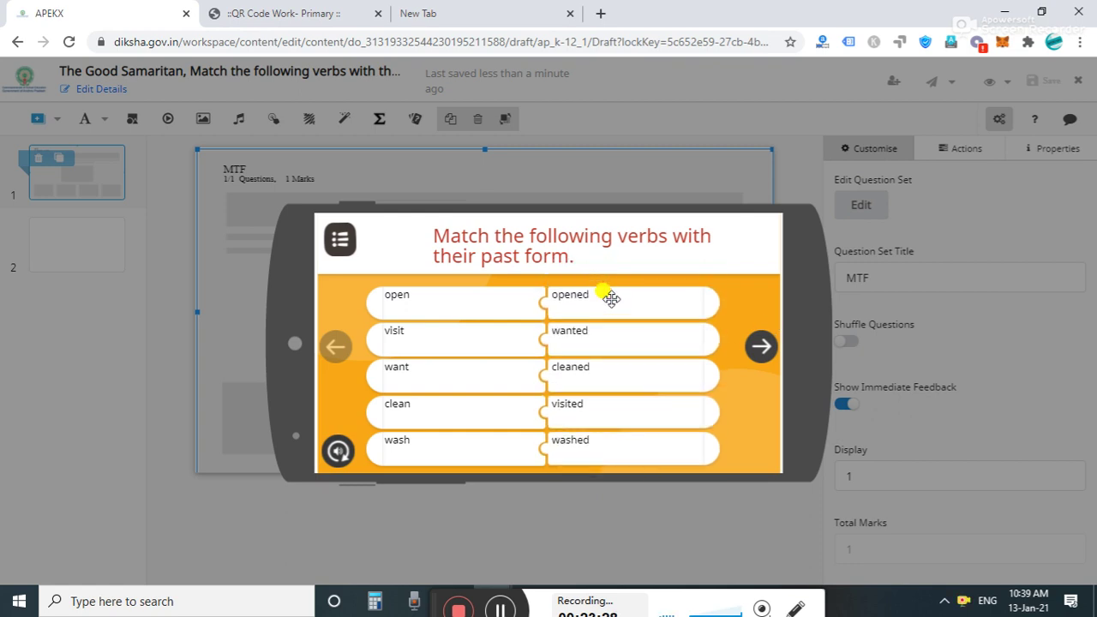
pyautogui.moveTo(618, 406); pyautogui.dragTo(617, 327)
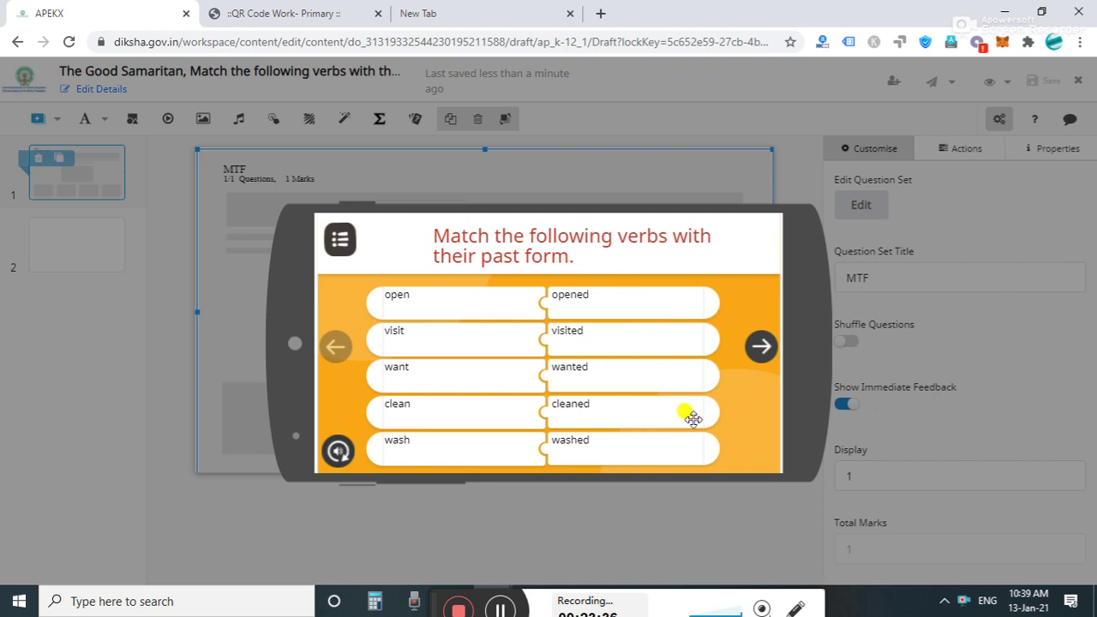
pyautogui.click(762, 347)
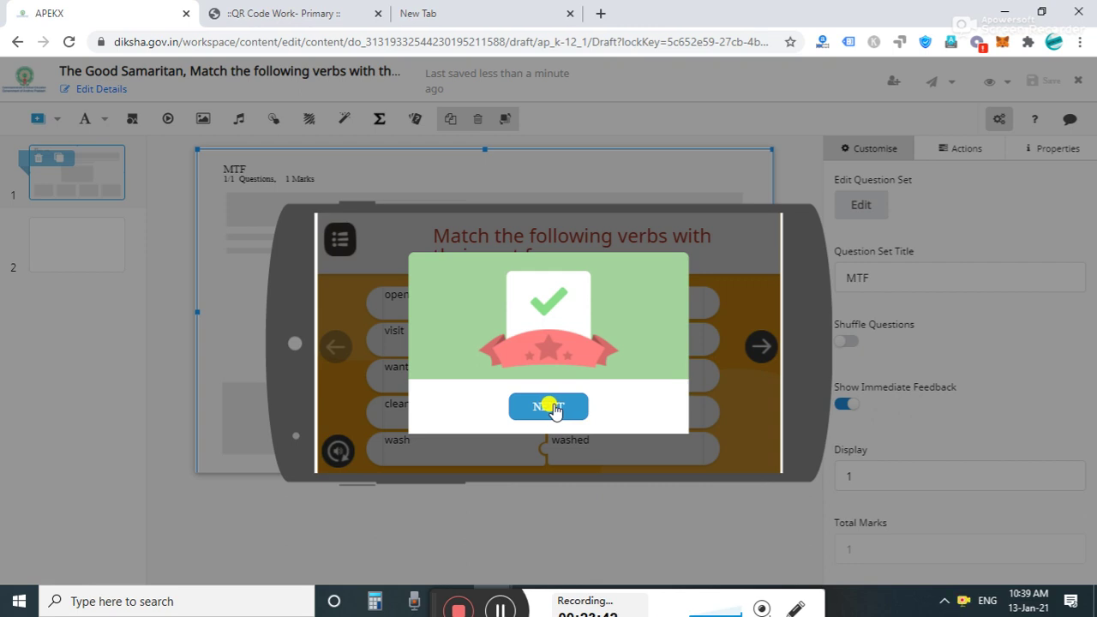
pyautogui.click(550, 406)
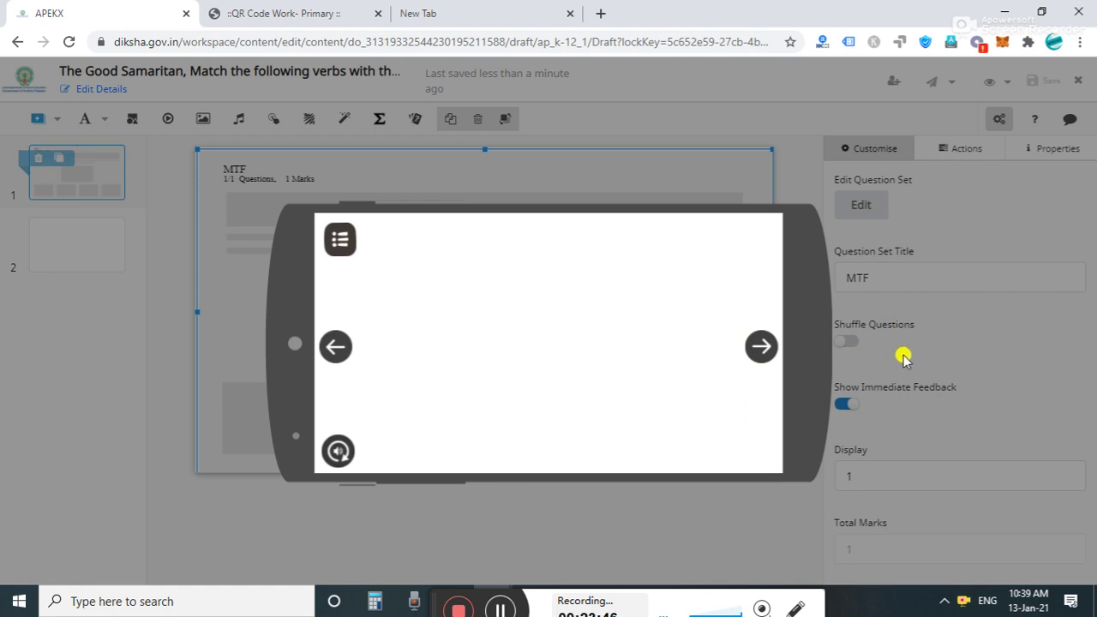
pyautogui.click(905, 358)
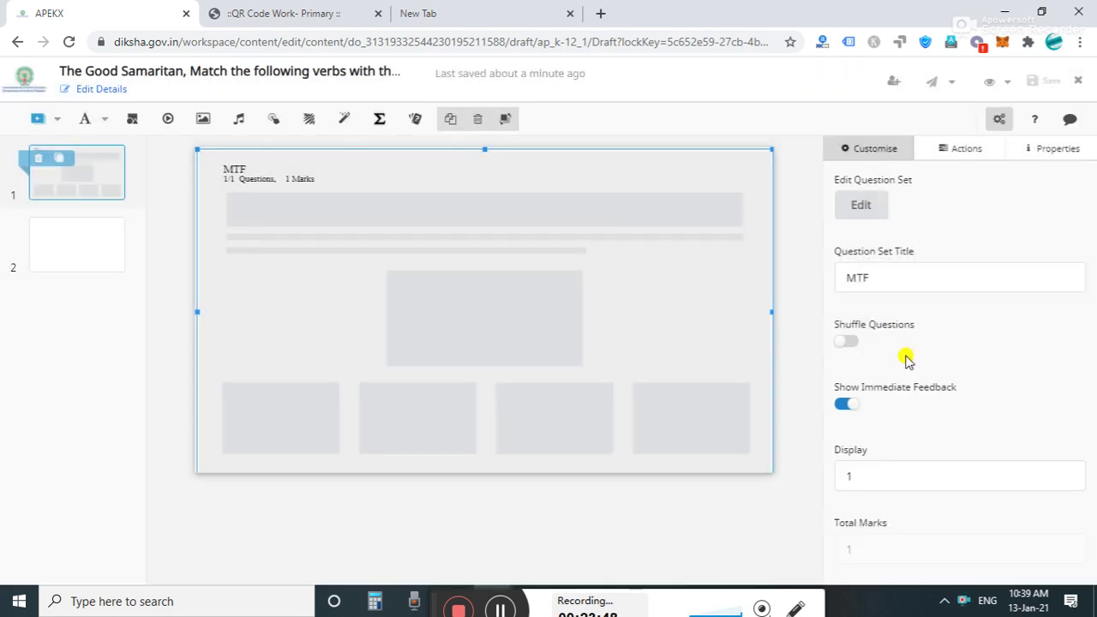
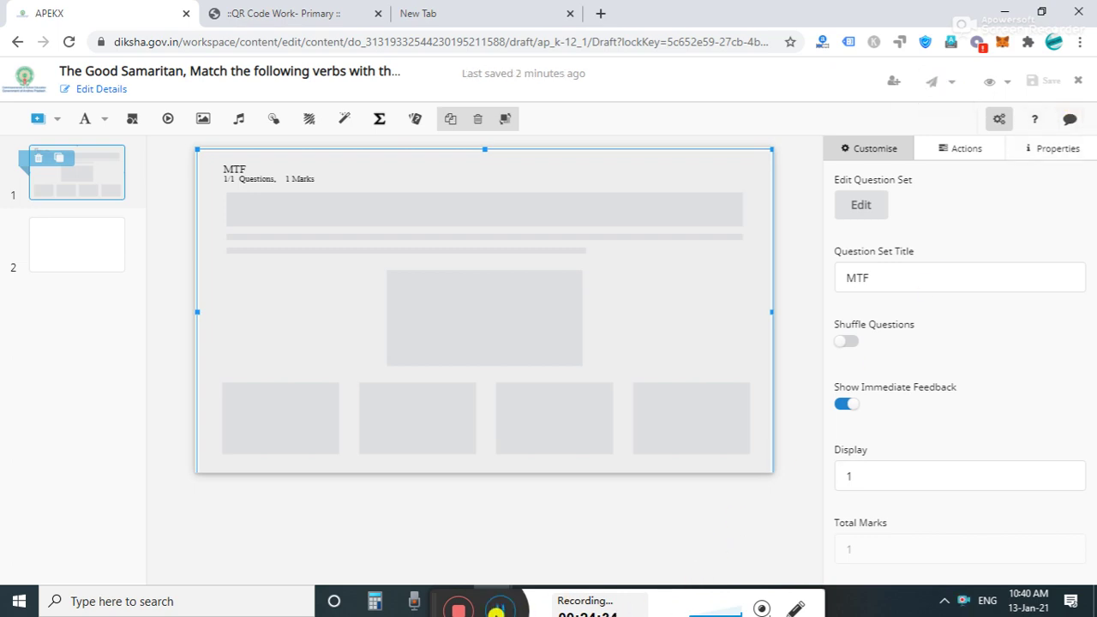
pyautogui.moveTo(434, 589)
pyautogui.mouseDown()
pyautogui.moveTo(427, 581)
pyautogui.moveTo(436, 592)
pyautogui.mouseUp()
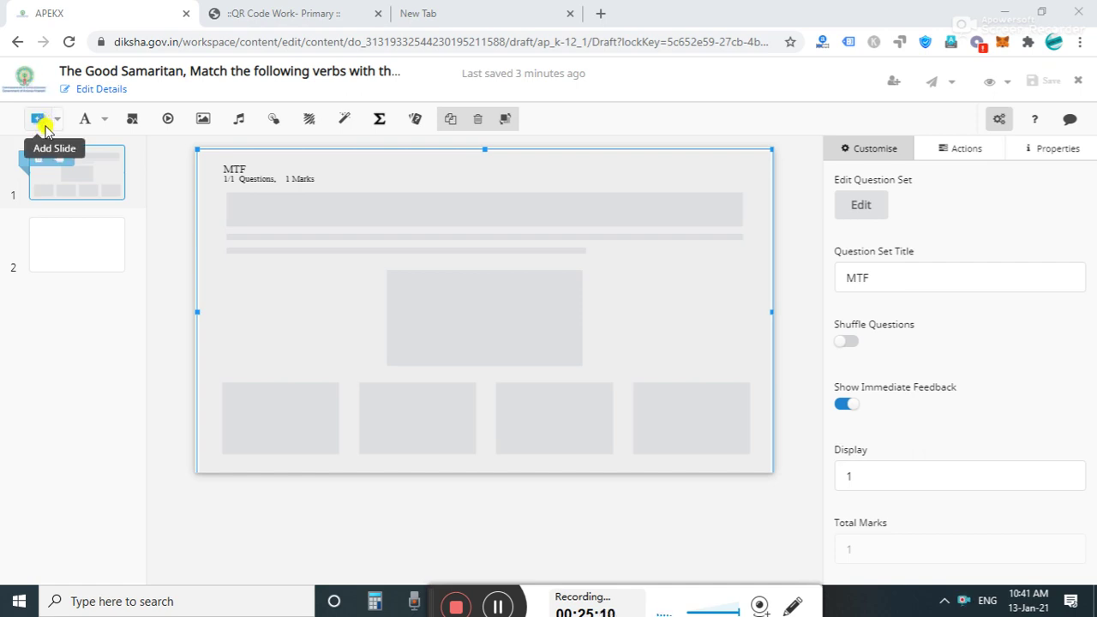
# Start a new question set on slide 2 and create a question from the Multiple Choice Question template.
pyautogui.click(68, 250)
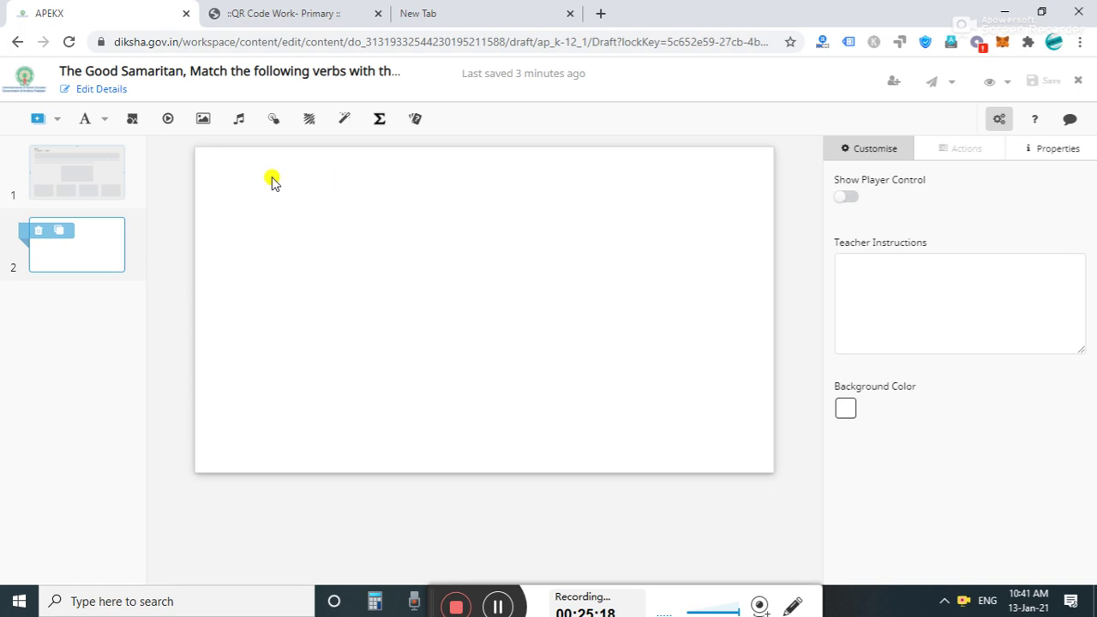
pyautogui.click(108, 166)
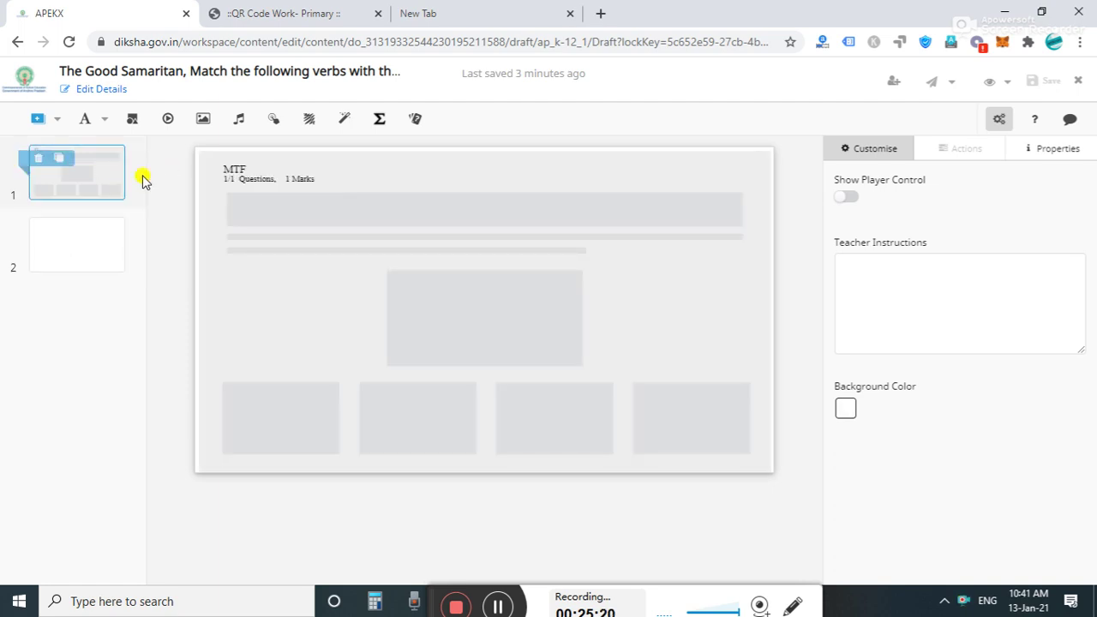
pyautogui.click(114, 244)
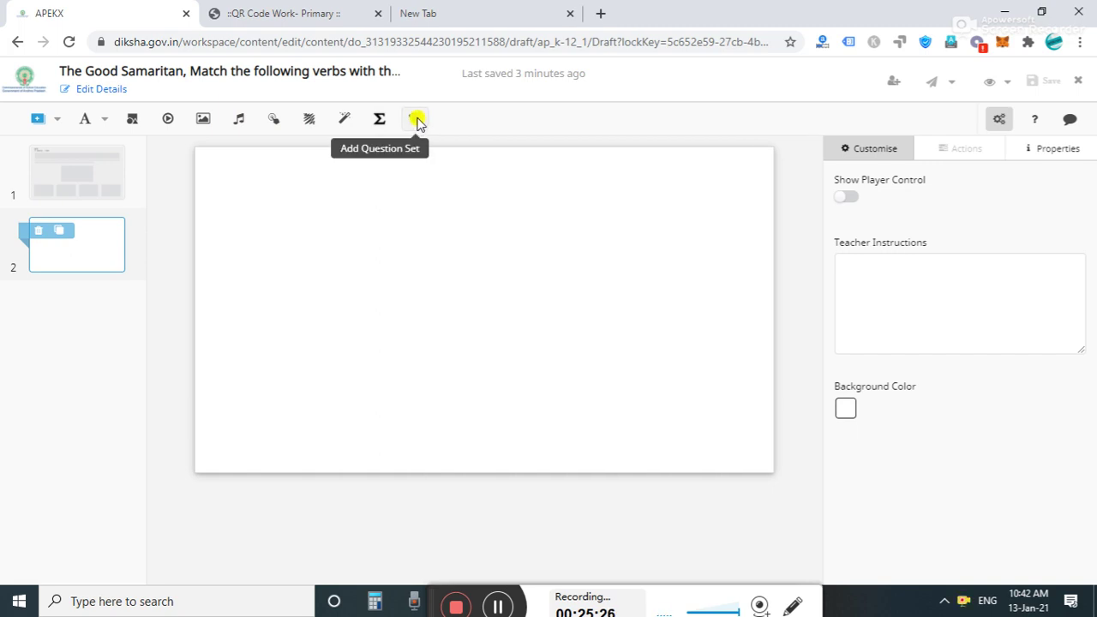
pyautogui.click(415, 120)
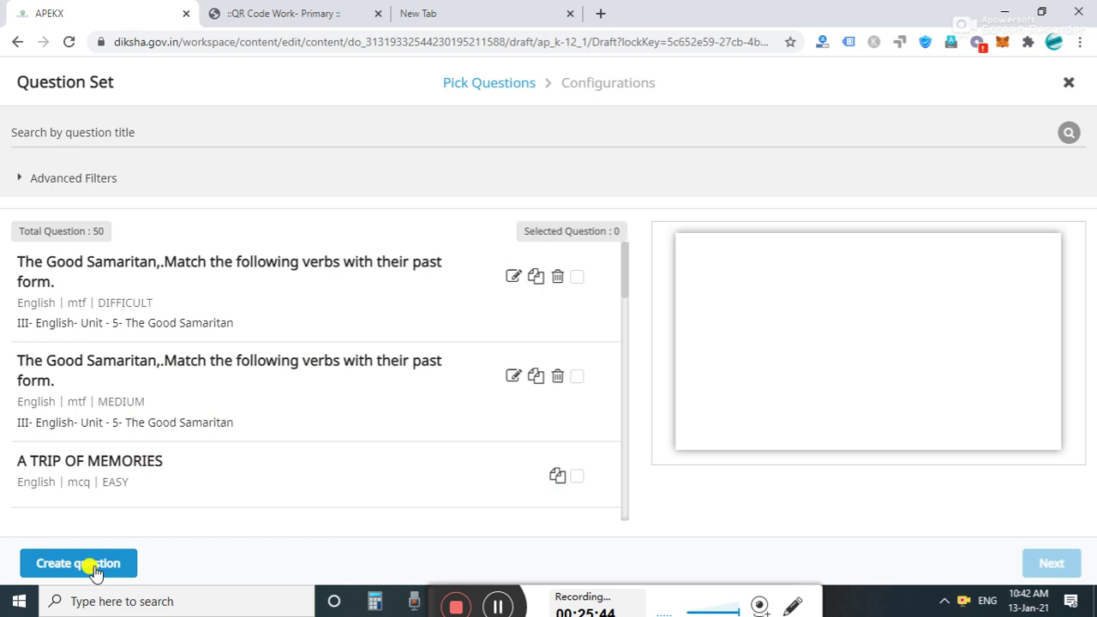
pyautogui.click(94, 570)
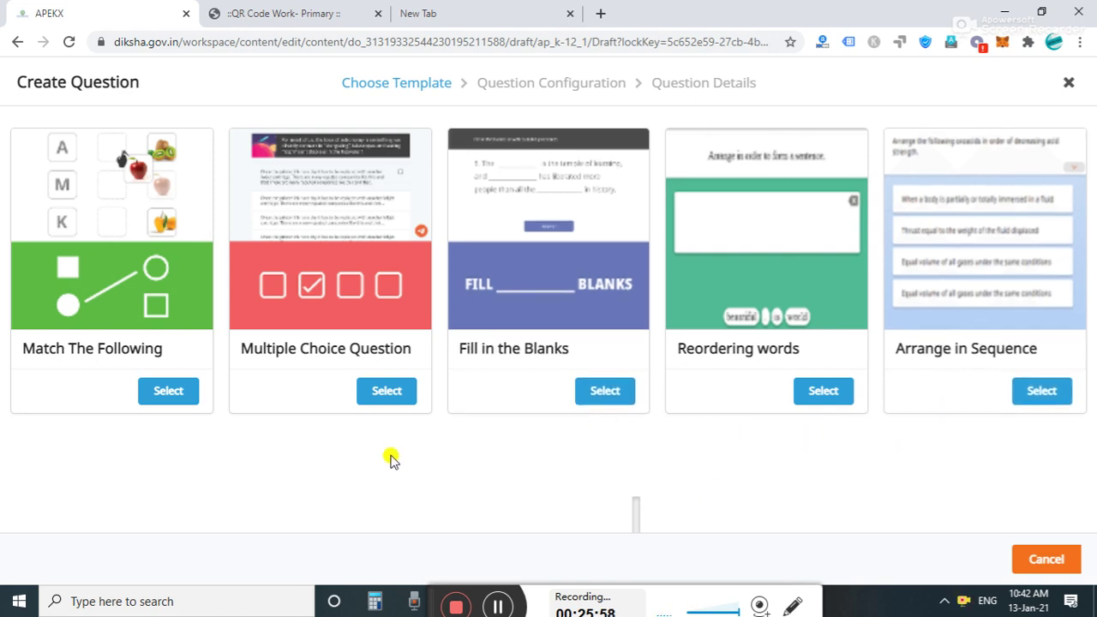
pyautogui.click(516, 609)
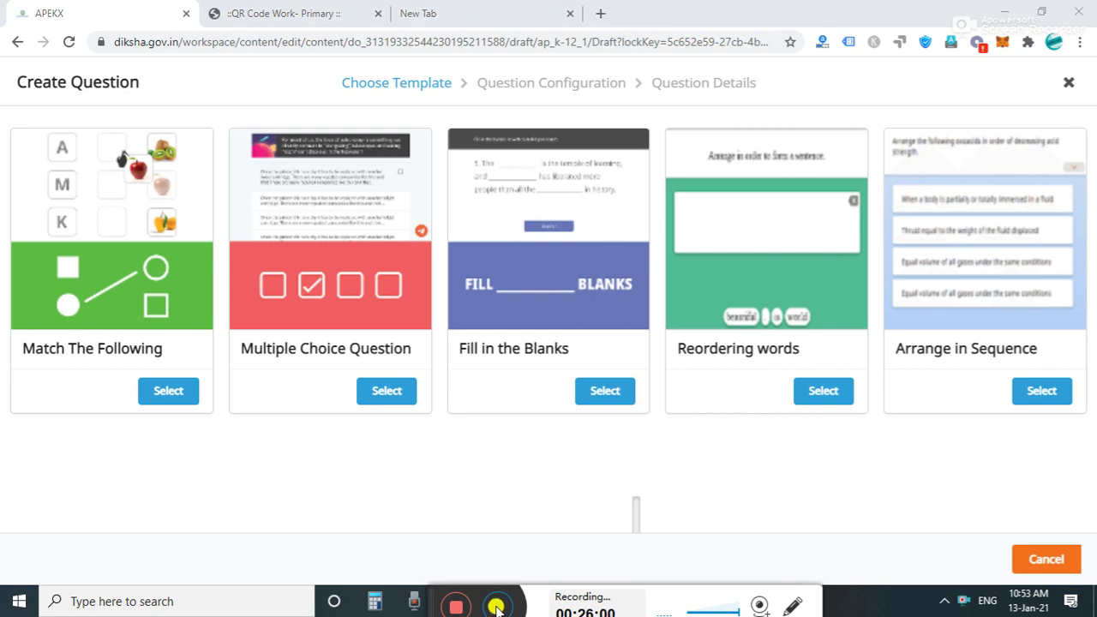
pyautogui.click(387, 390)
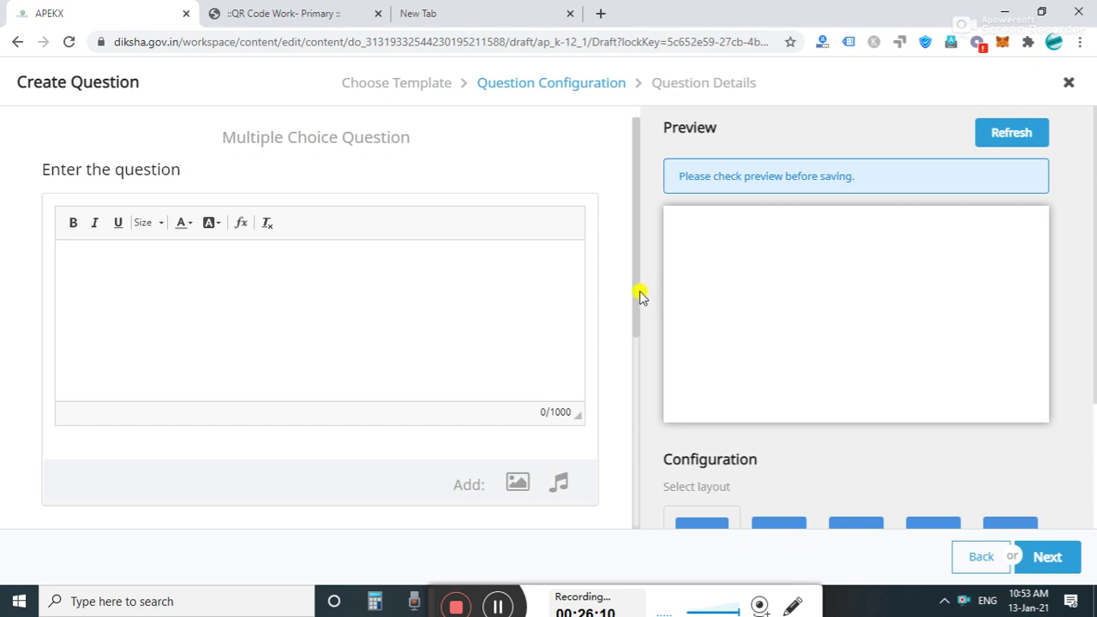
# Enter "1. Agang of robbers ________________ him." as the multiple choice question's text.
pyautogui.moveTo(636, 294); pyautogui.dragTo(639, 238)
pyautogui.click(312, 276)
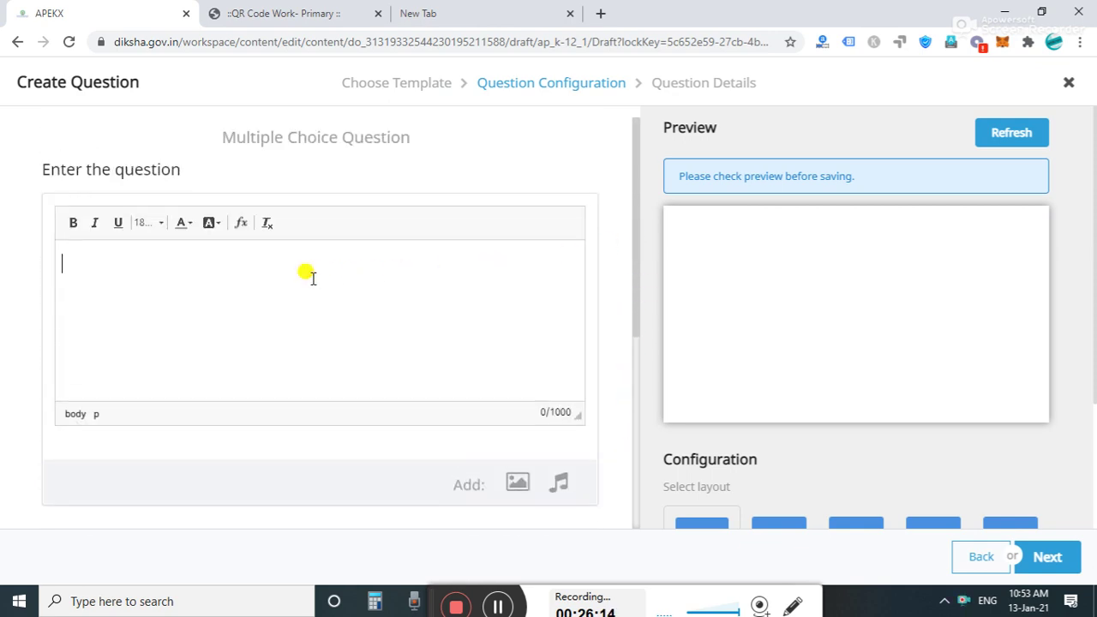
pyautogui.click(497, 607)
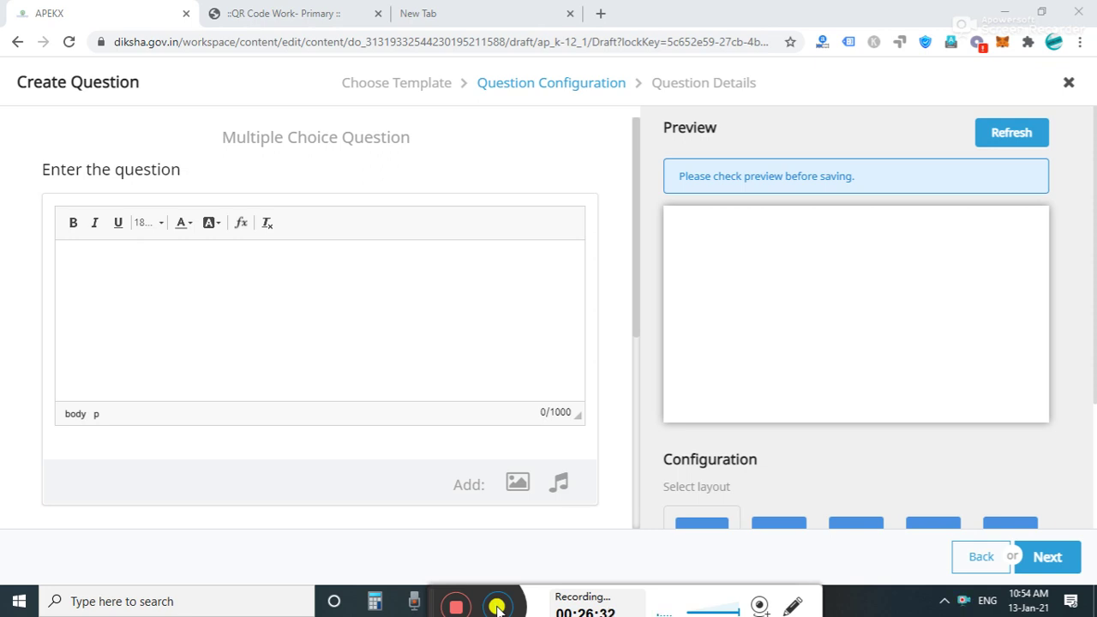
pyautogui.click(88, 264)
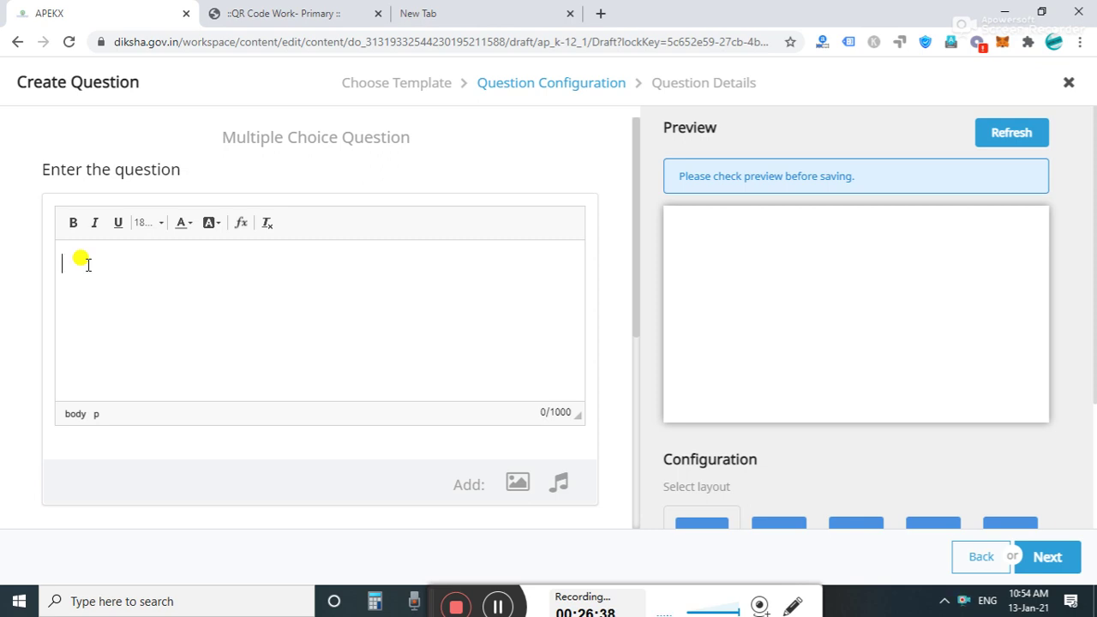
pyautogui.write('1. Ag')
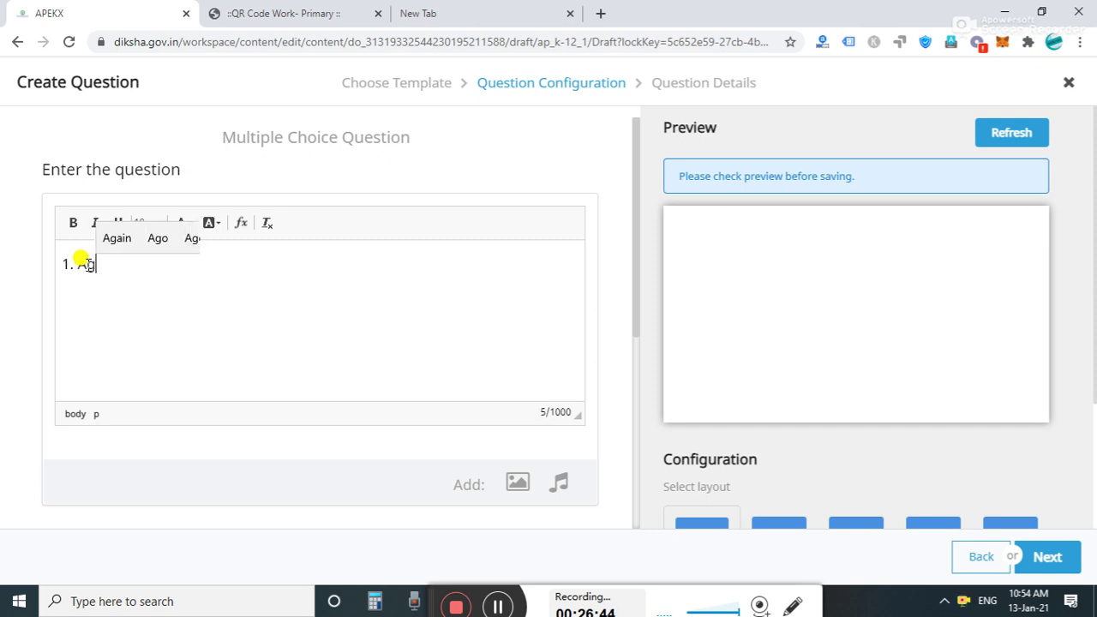
pyautogui.write('ang of ')
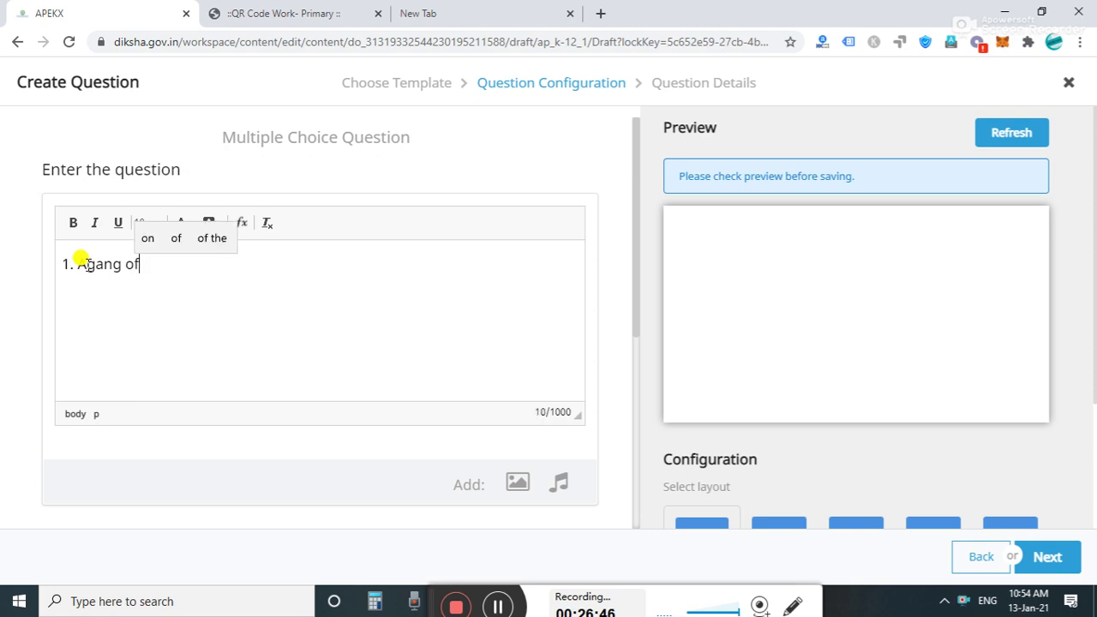
pyautogui.write('robbers')
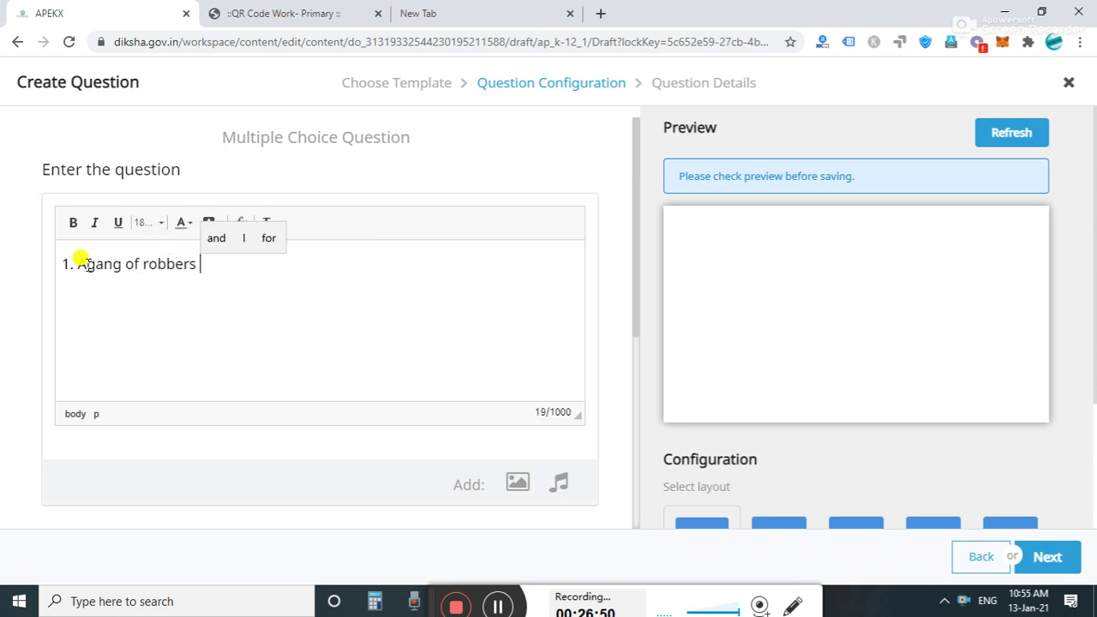
pyautogui.write('___________________ him.')
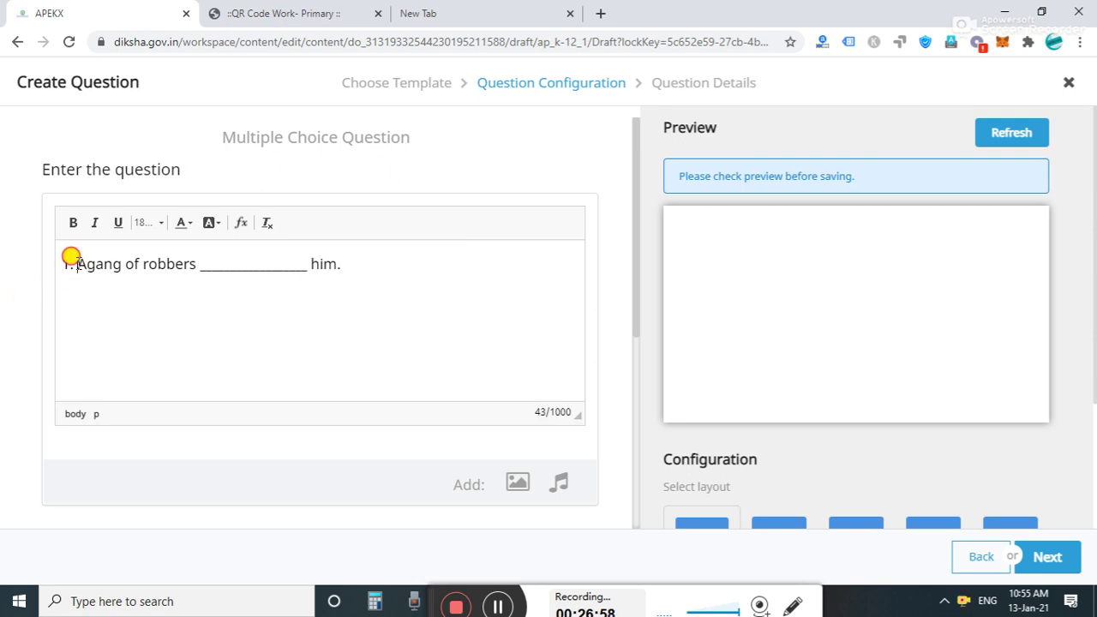
# Set the font size of the whole question text to 22.
pyautogui.moveTo(68, 262); pyautogui.dragTo(387, 289)
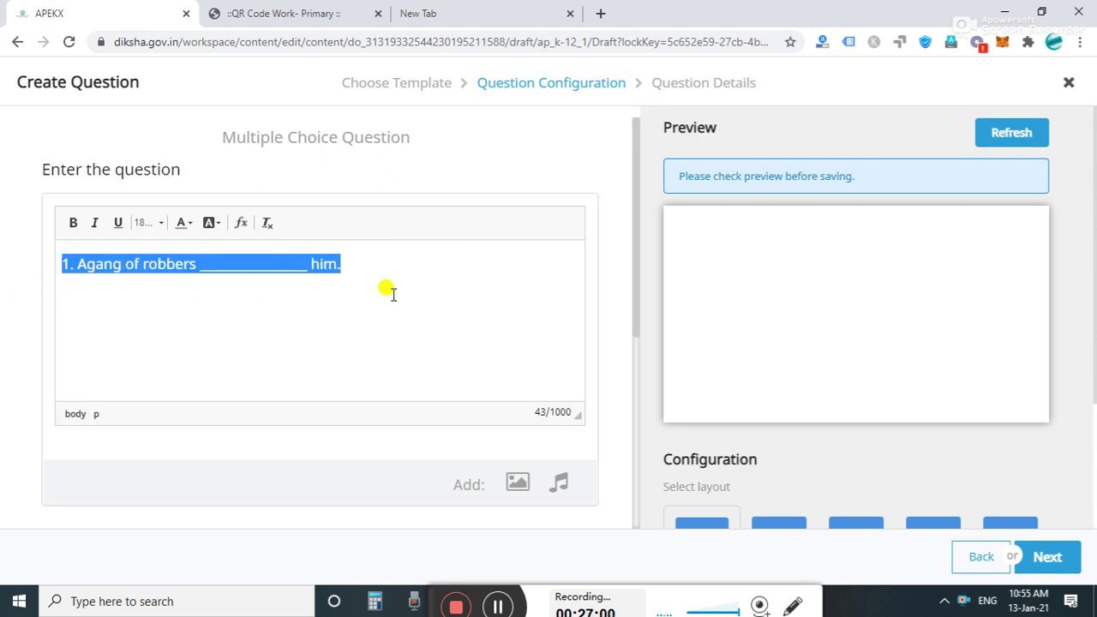
pyautogui.click(154, 222)
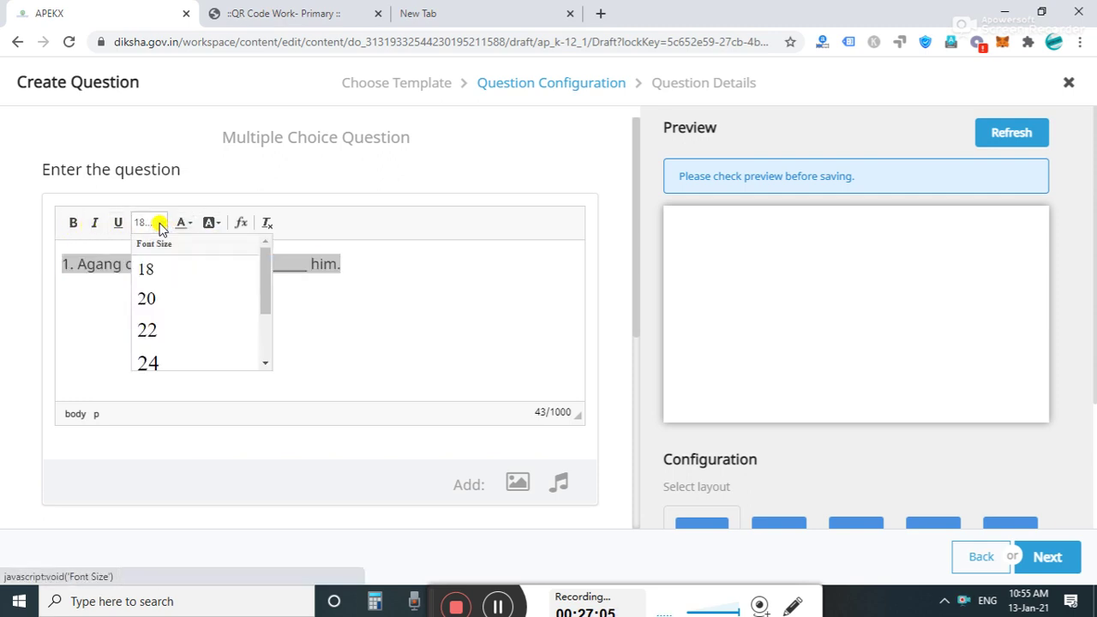
pyautogui.click(145, 334)
pyautogui.click(297, 303)
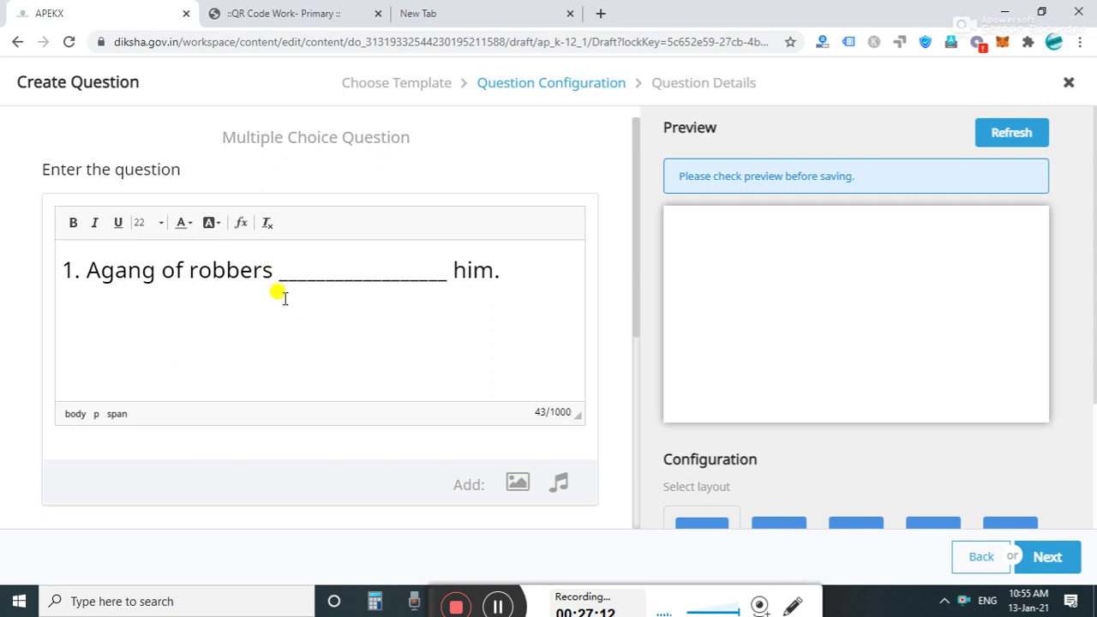
# Enter "beat" and "called" as the two answer options and mark "beat" as the right answer.
pyautogui.moveTo(634, 284); pyautogui.dragTo(627, 443)
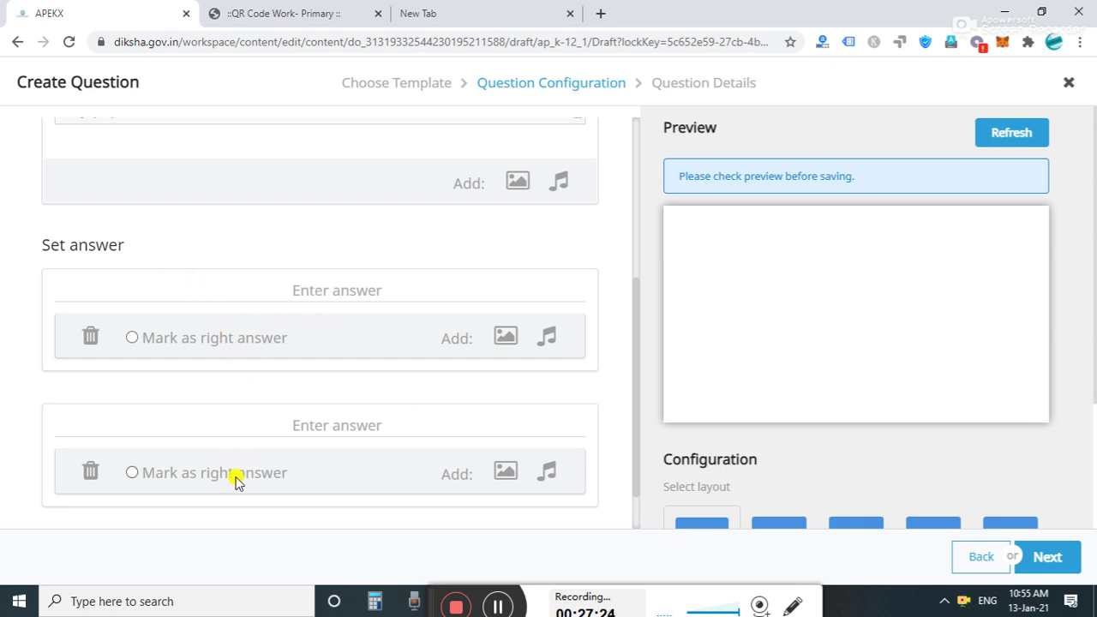
pyautogui.click(274, 336)
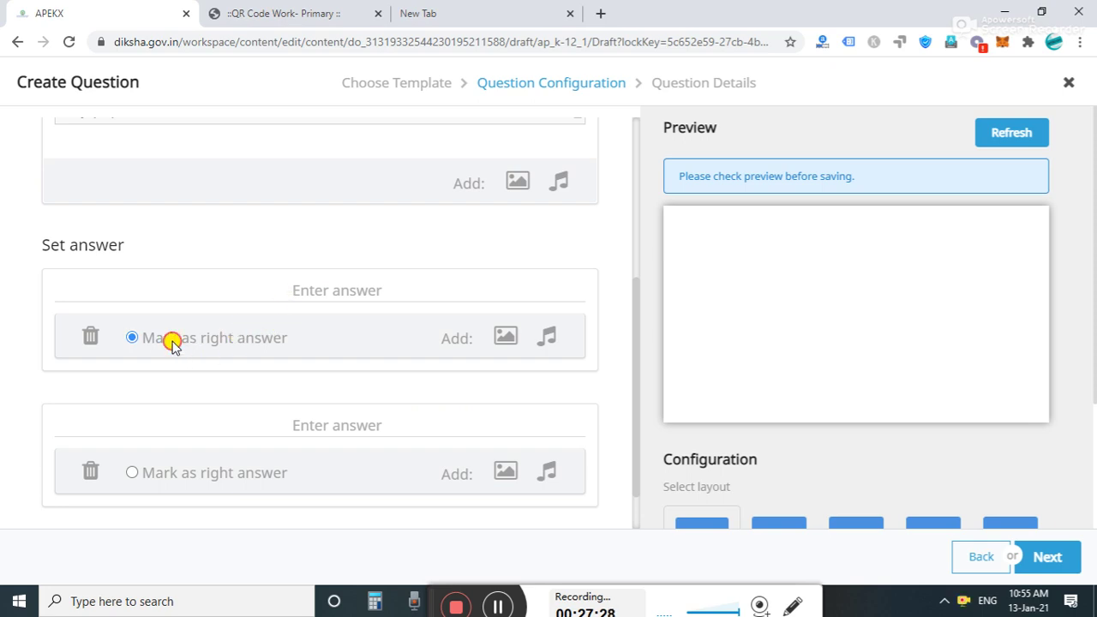
pyautogui.click(310, 289)
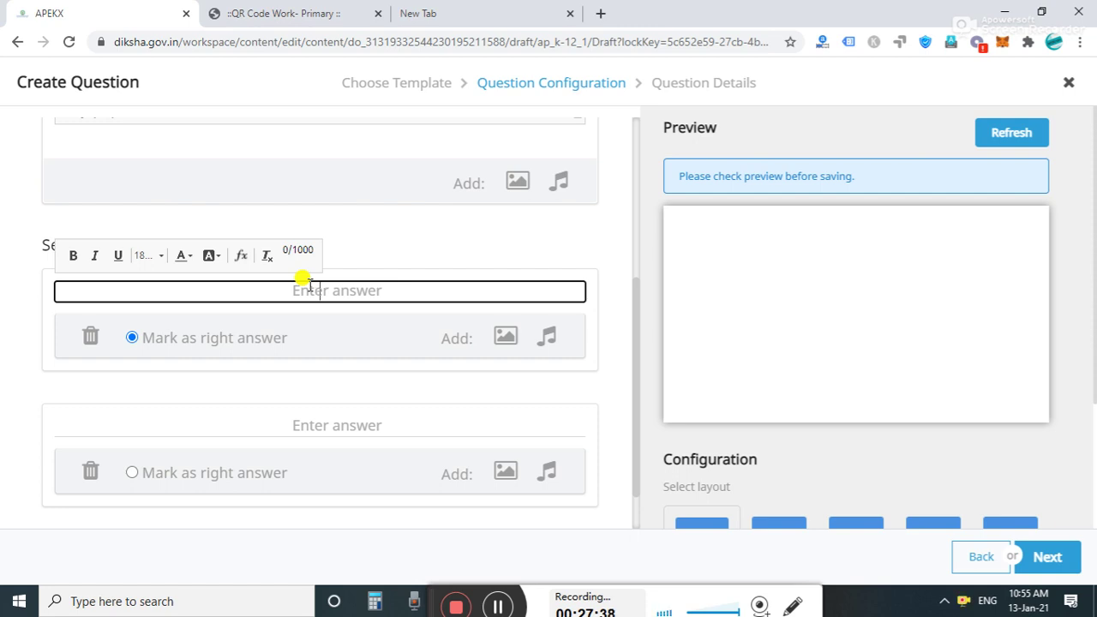
pyautogui.write('beat')
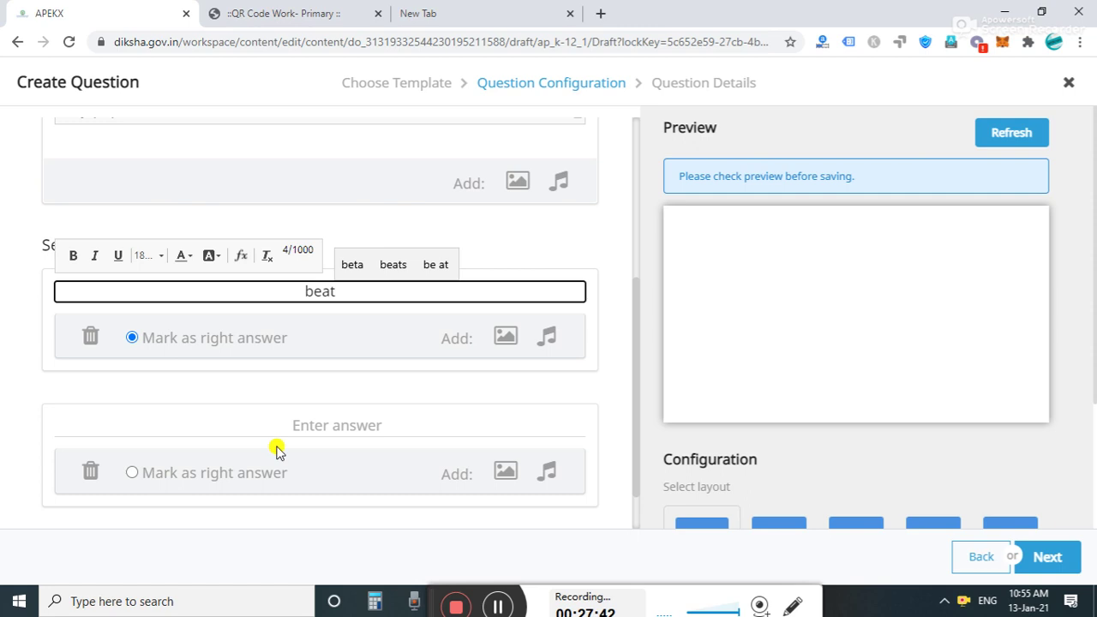
pyautogui.click(300, 427)
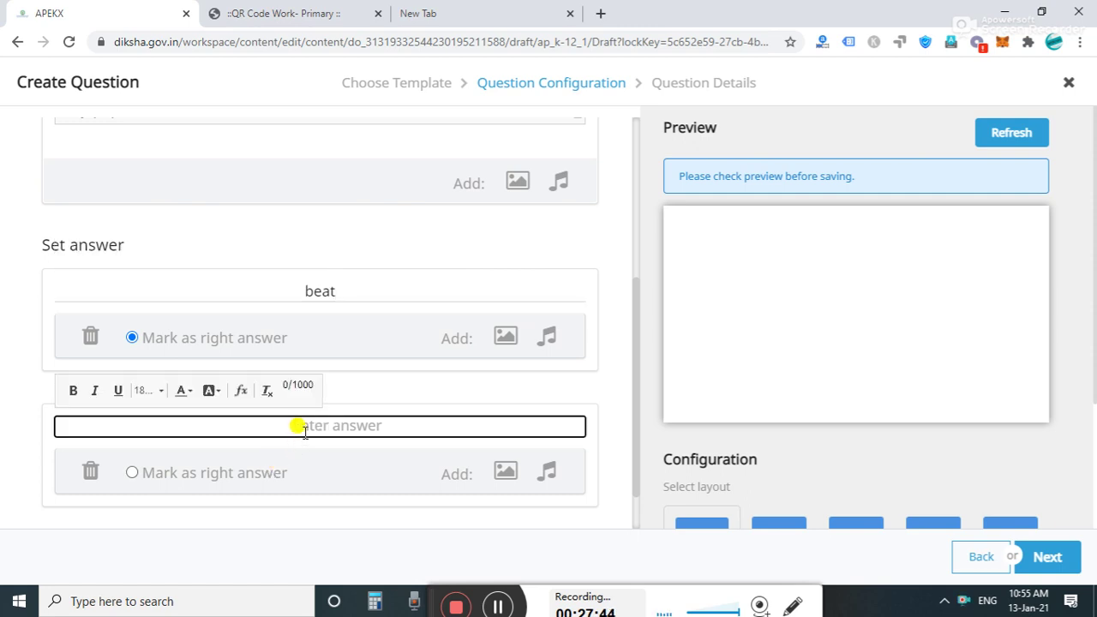
pyautogui.write('called')
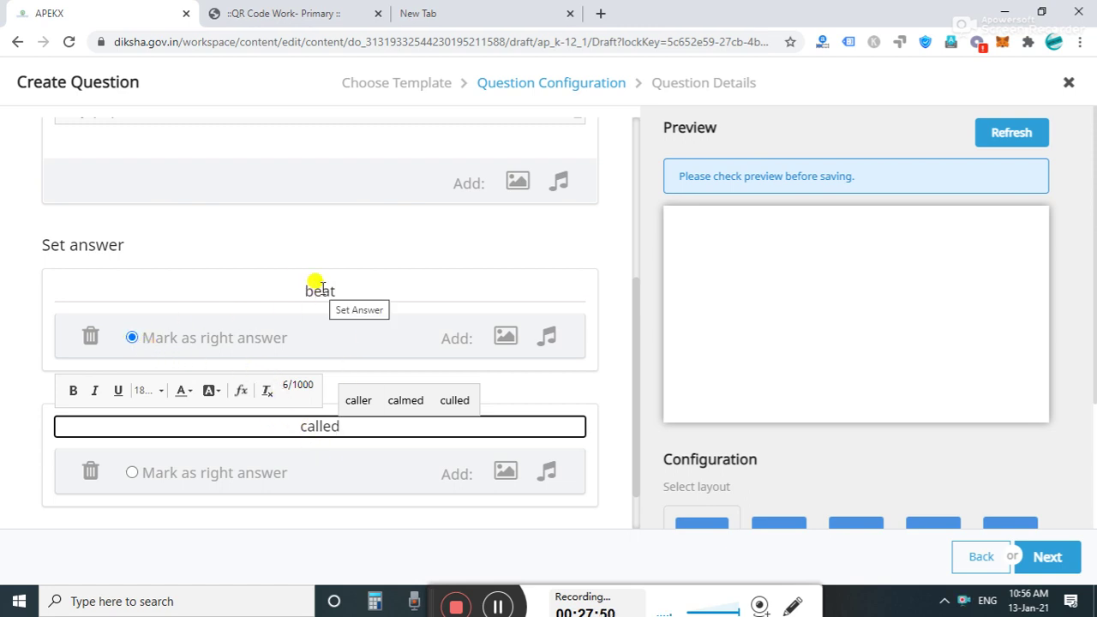
pyautogui.click(131, 337)
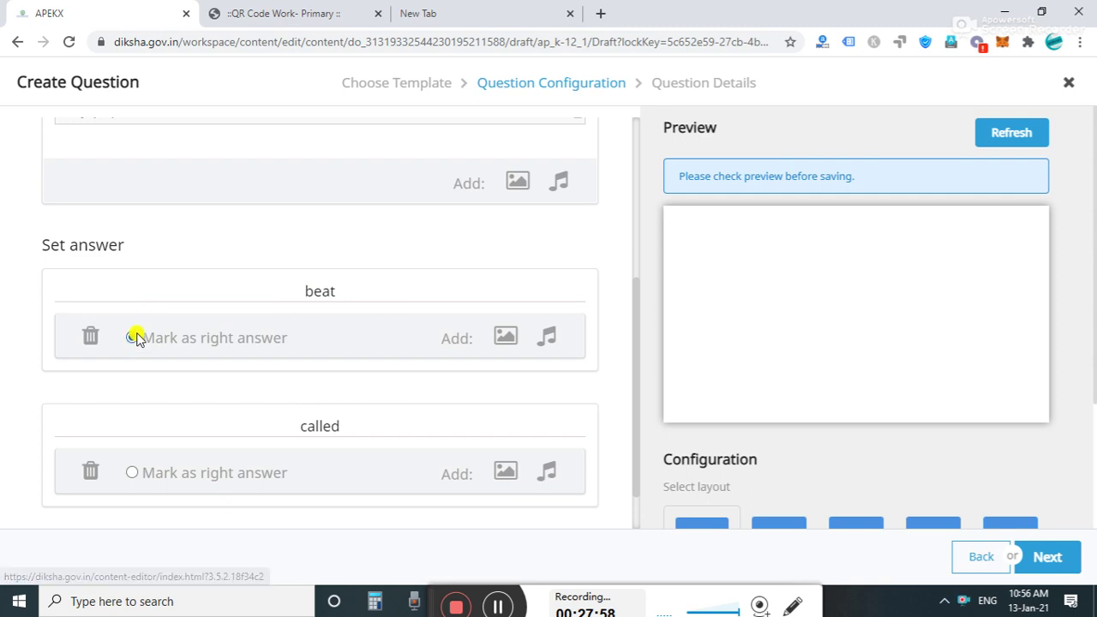
pyautogui.click(132, 338)
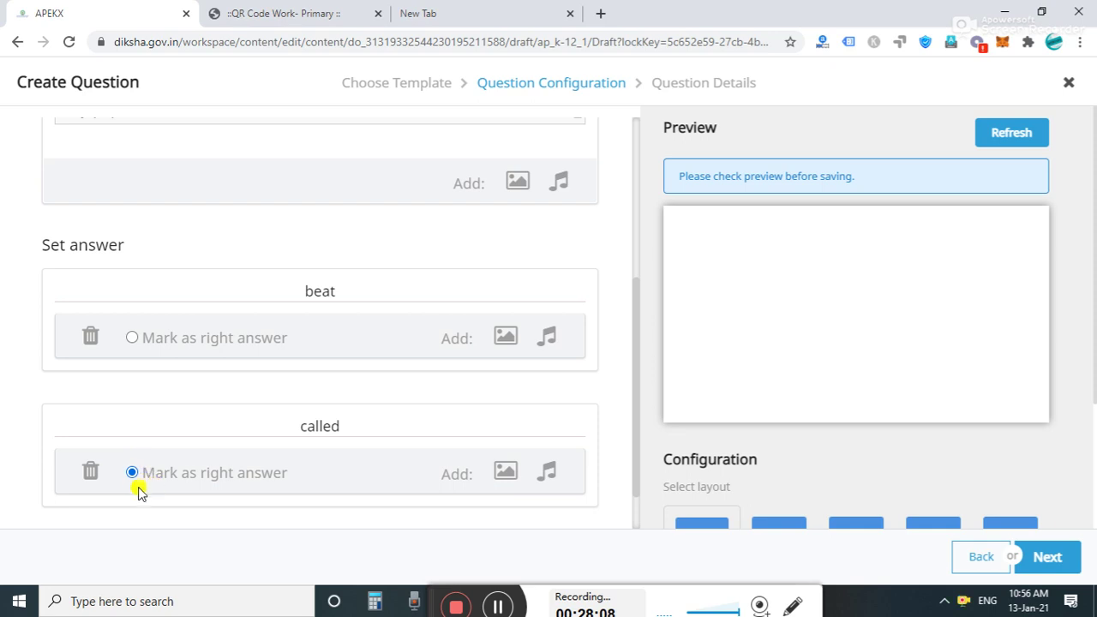
pyautogui.click(133, 338)
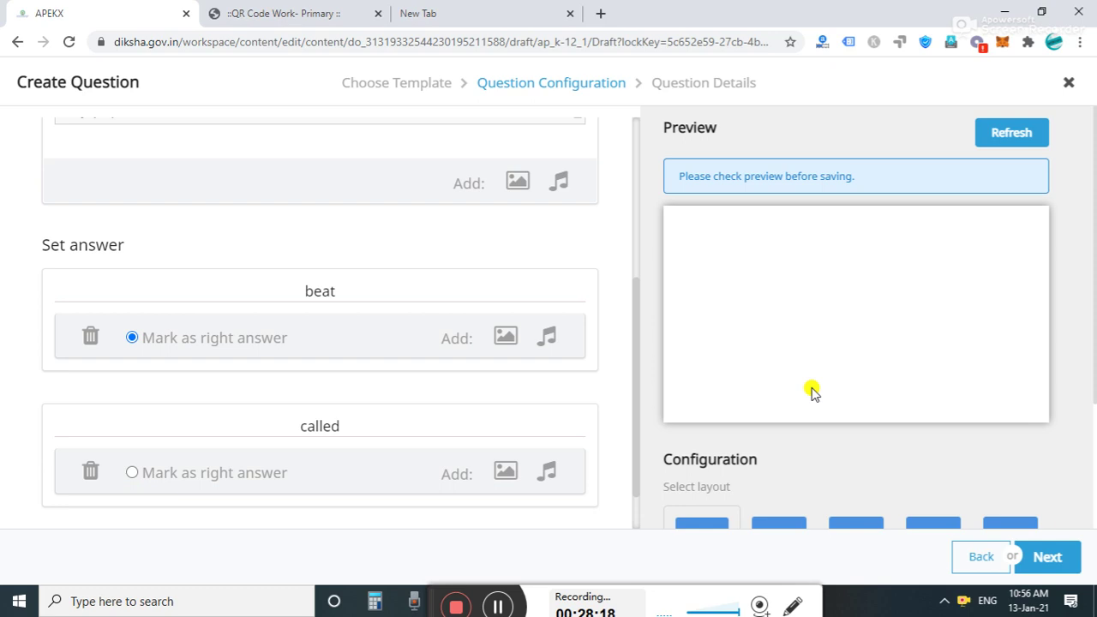
# Refresh the question preview, answer it with "beat" and play it through to the score page.
pyautogui.click(1009, 139)
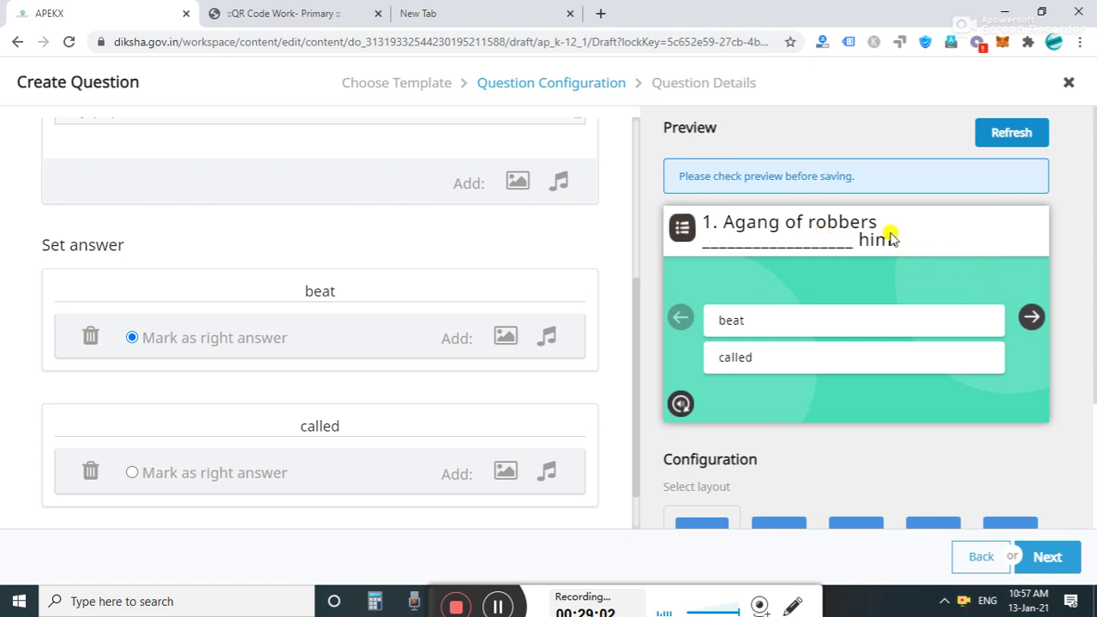
pyautogui.click(815, 328)
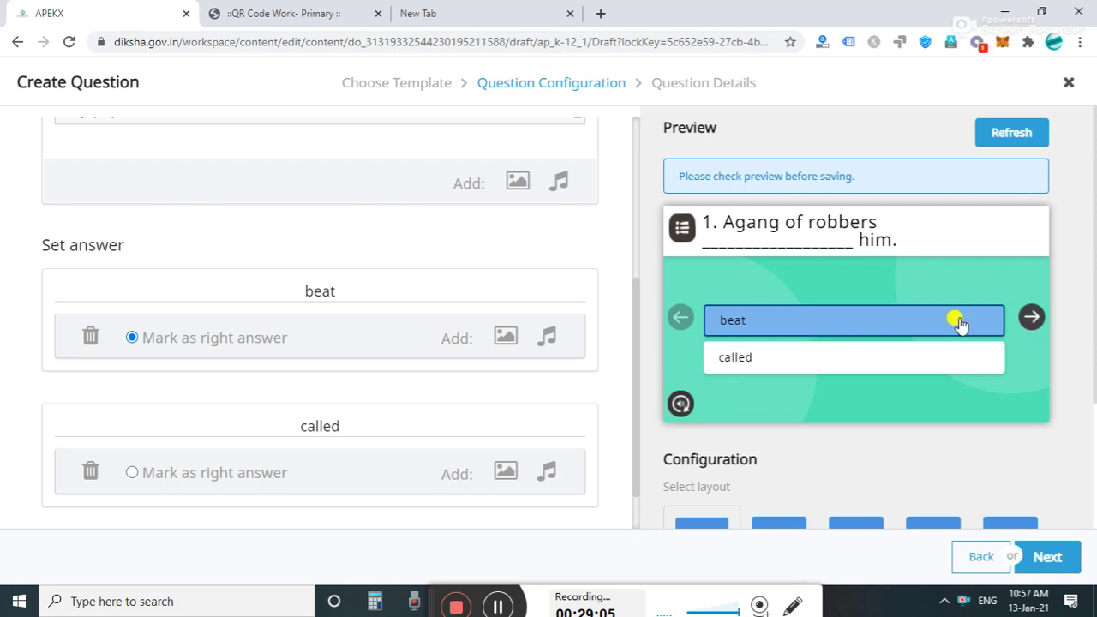
pyautogui.click(1031, 318)
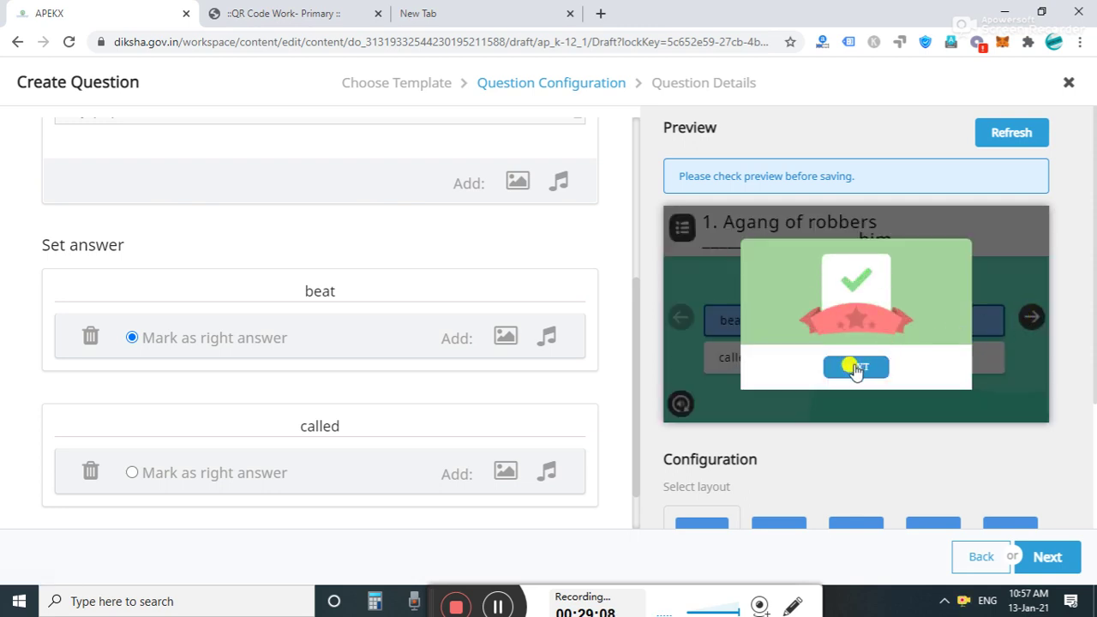
pyautogui.click(856, 366)
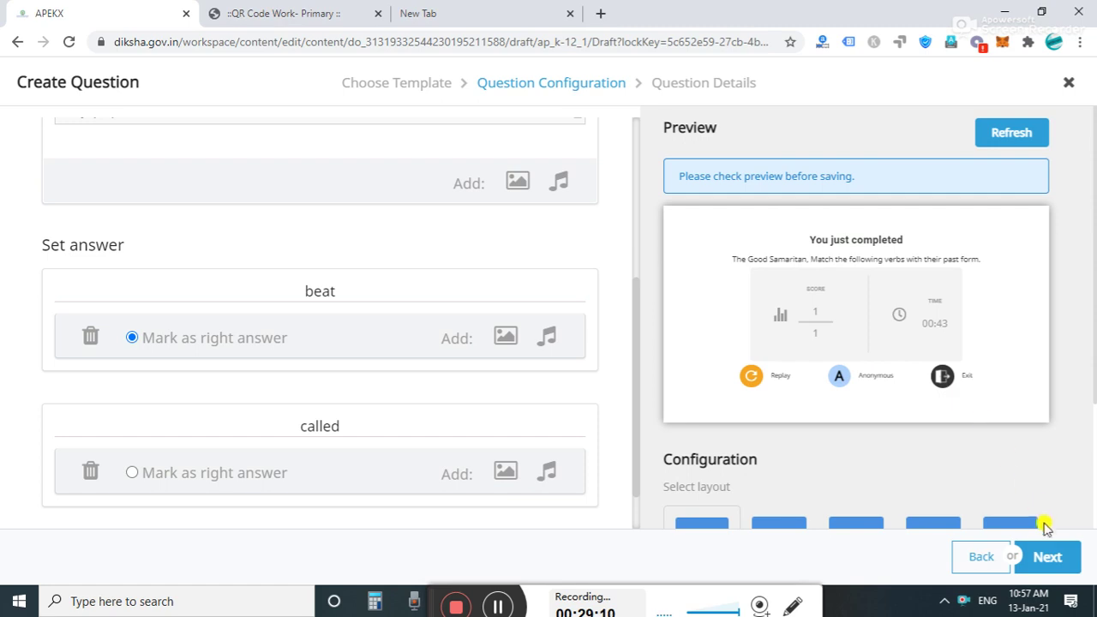
# Continue to the question details and correct the title to "1. A gang of robbers ________________ him.".
pyautogui.click(1045, 559)
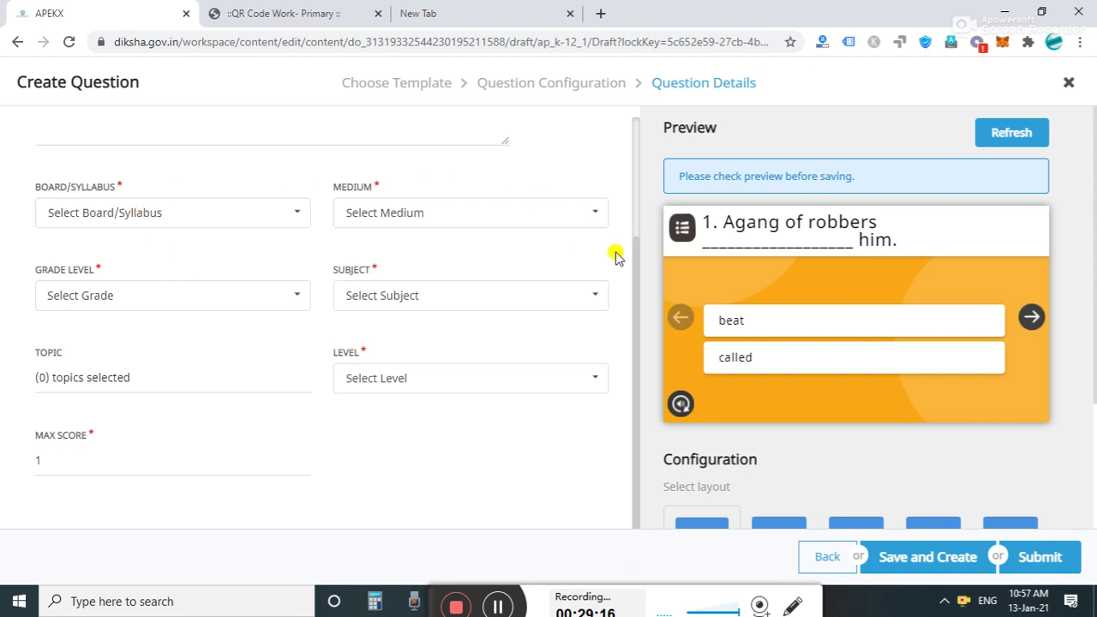
pyautogui.moveTo(638, 264); pyautogui.dragTo(630, 173)
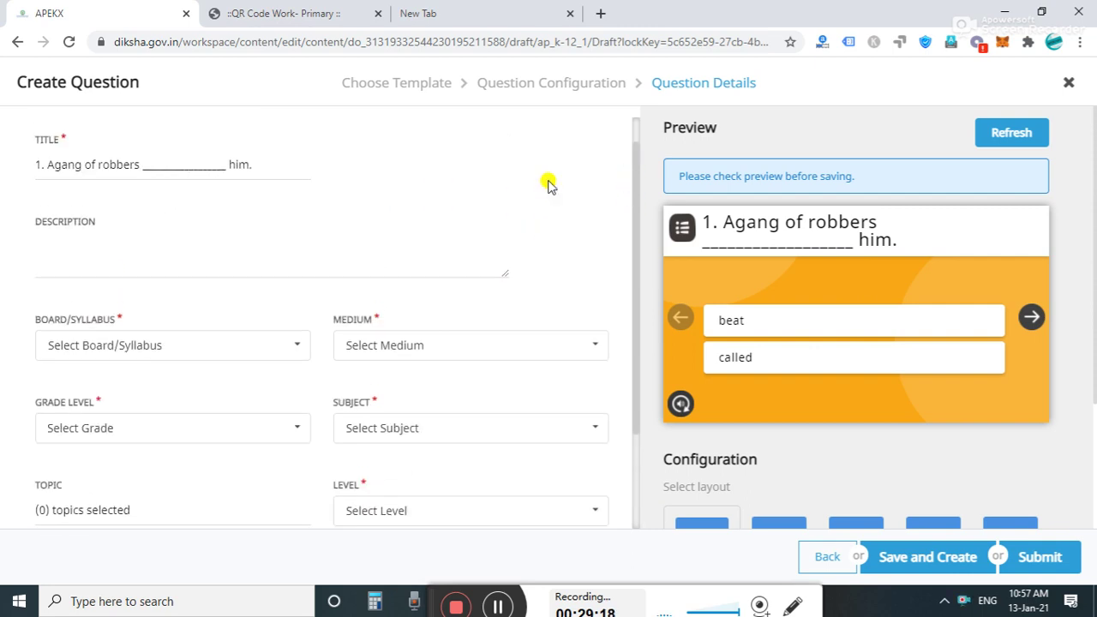
pyautogui.click(260, 164)
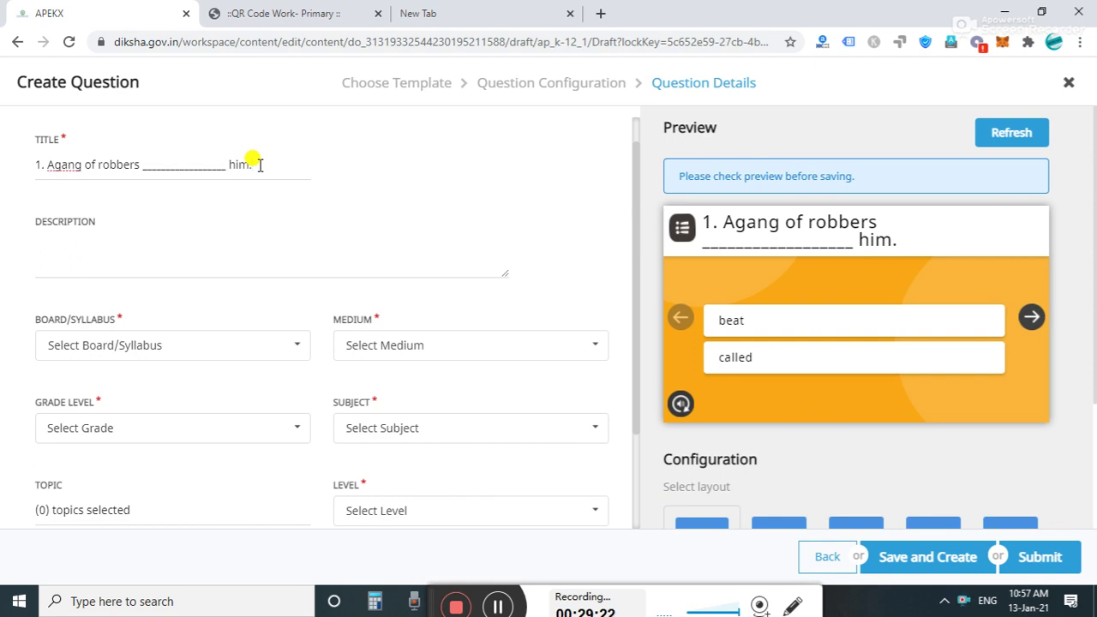
pyautogui.click(54, 165)
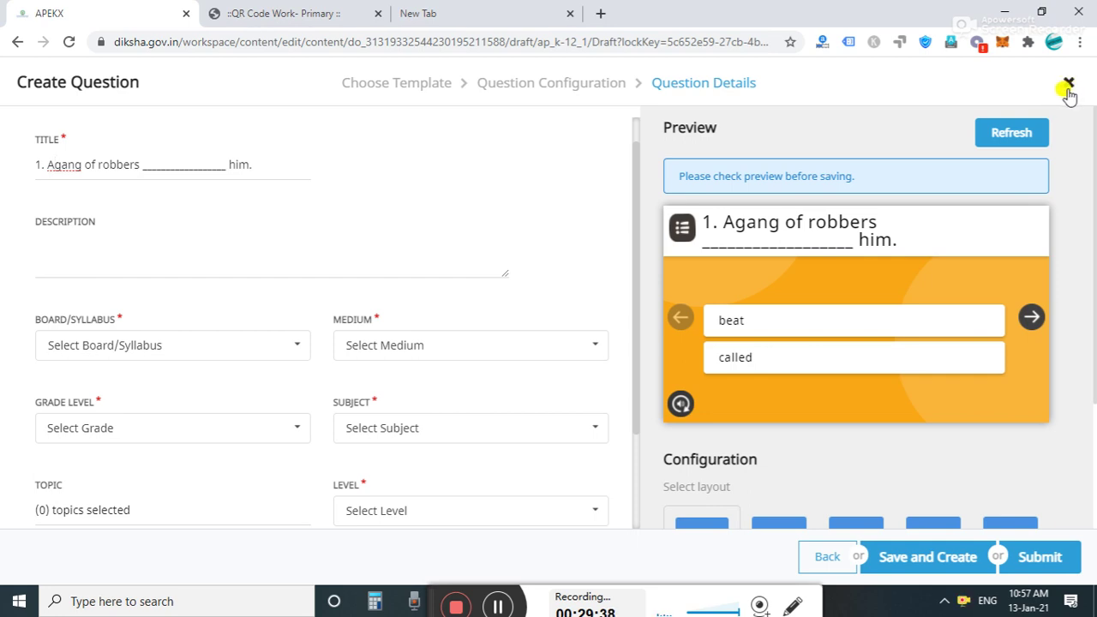
pyautogui.click(53, 164)
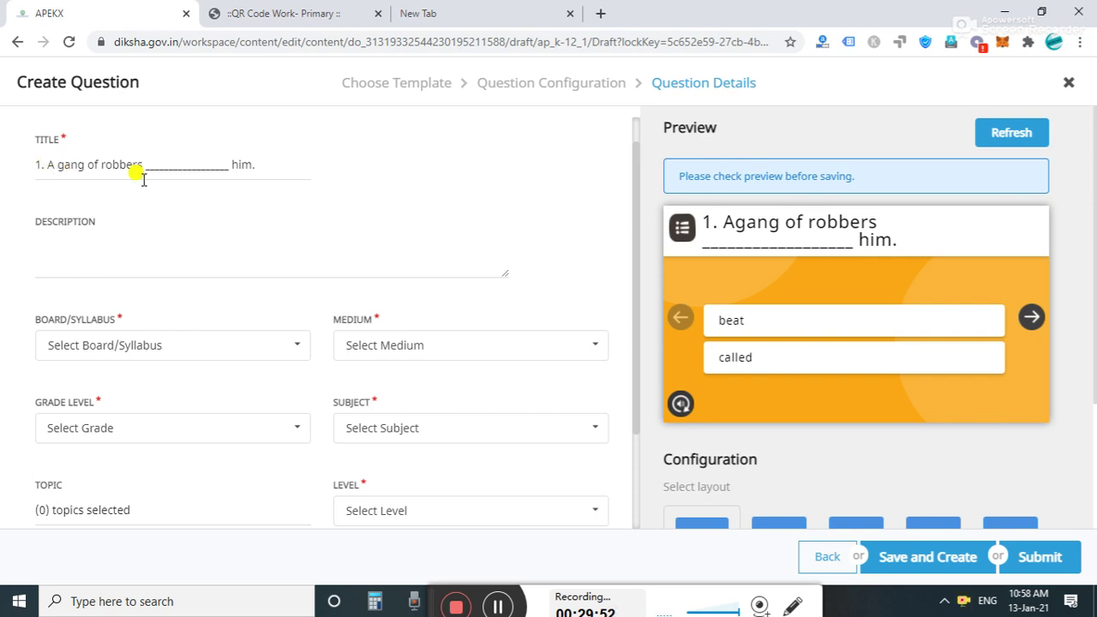
# Refresh the question preview repeatedly and examine the spacing of the question text.
pyautogui.click(994, 133)
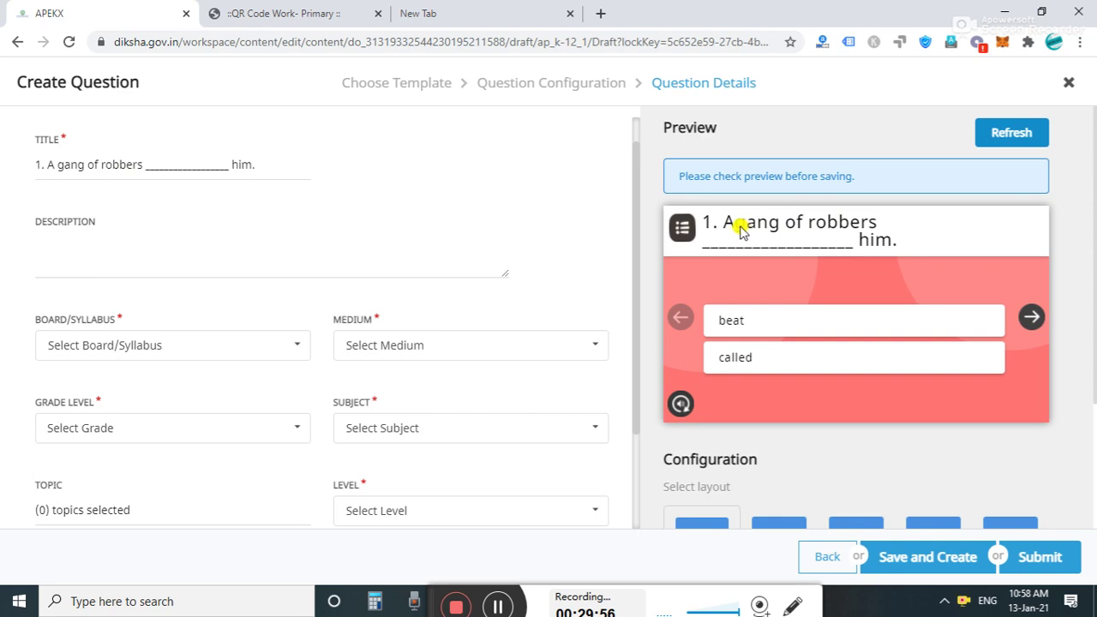
pyautogui.click(1016, 135)
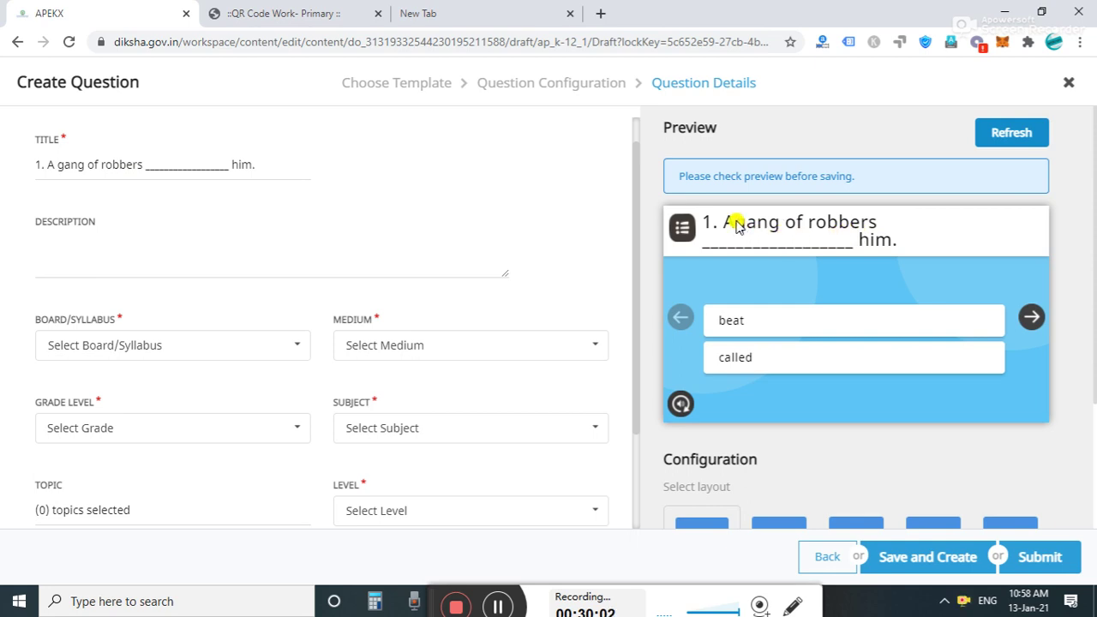
pyautogui.click(1009, 134)
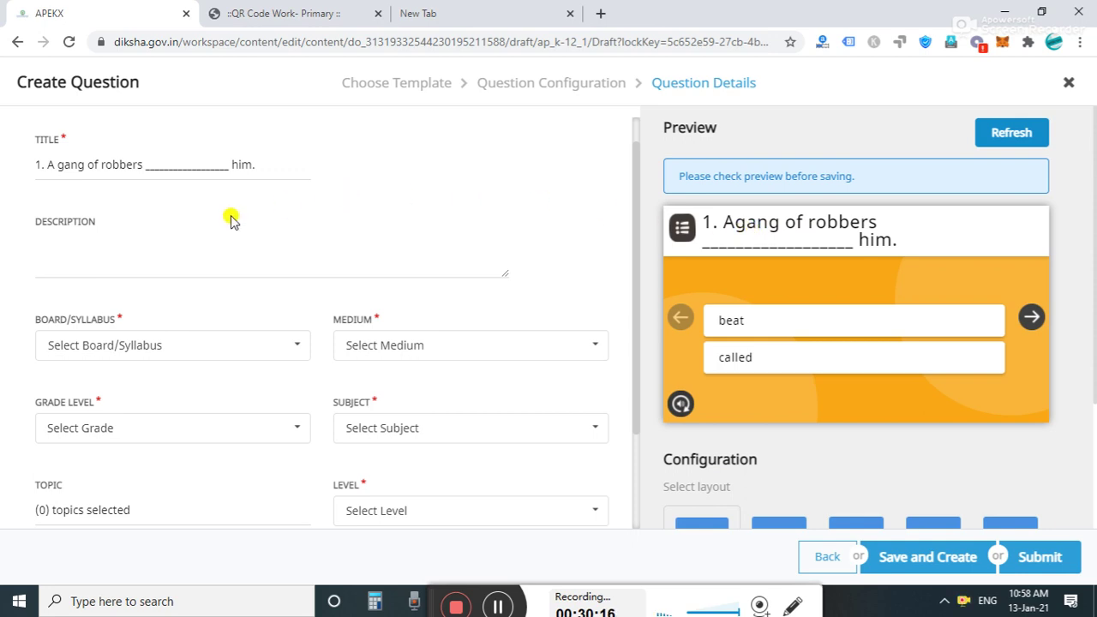
# Enter "III - English - Unit - 5 The Good Samaritan." as the question description.
pyautogui.click(51, 239)
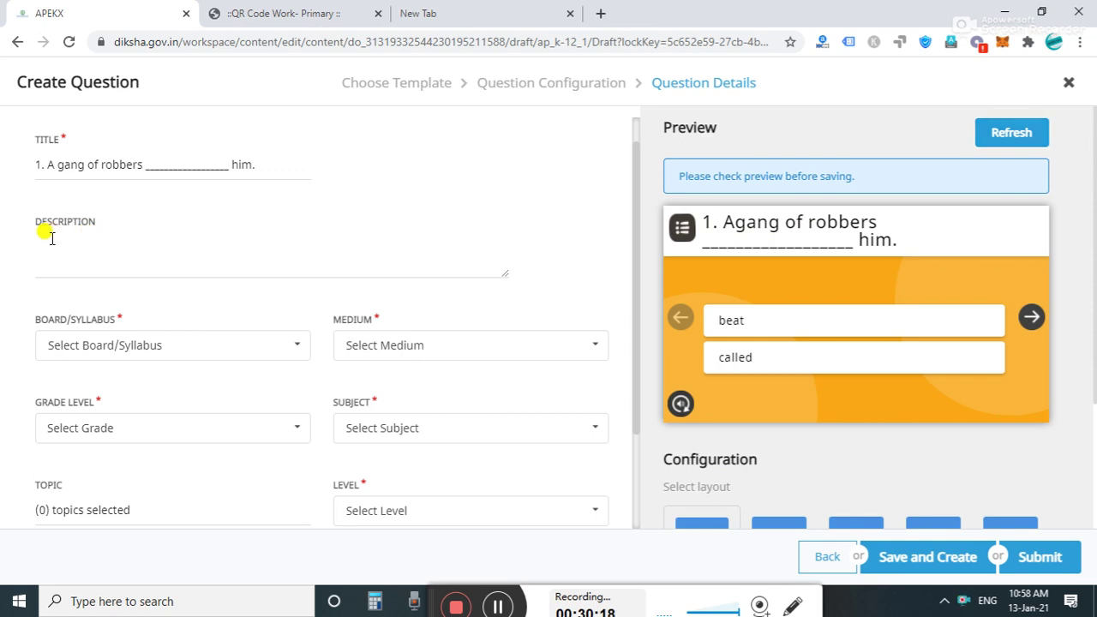
pyautogui.write('III')
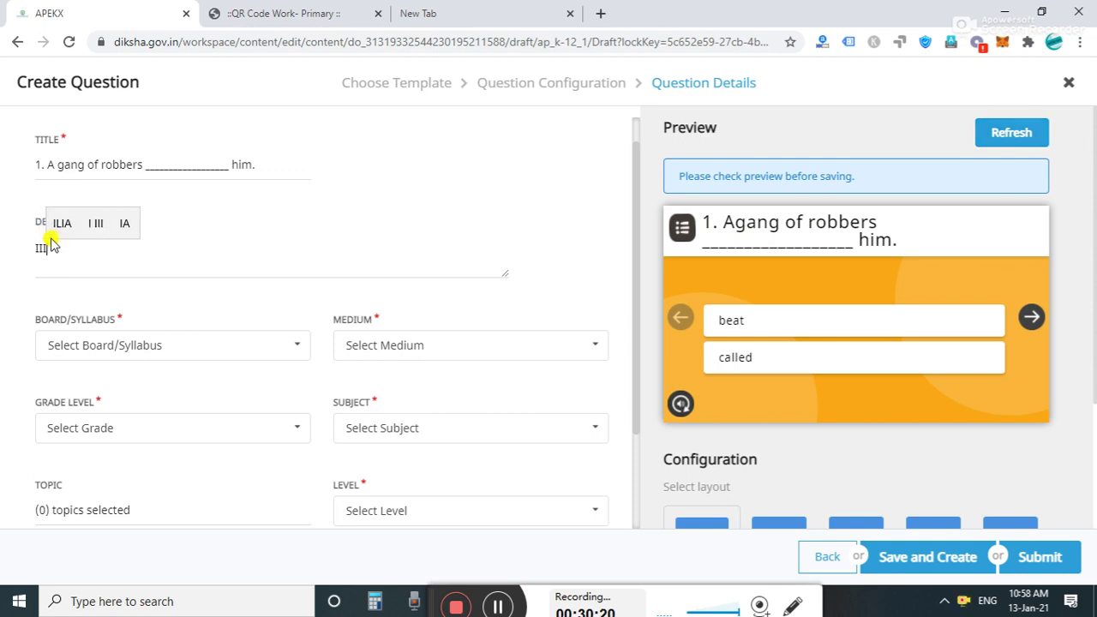
pyautogui.write(' - E')
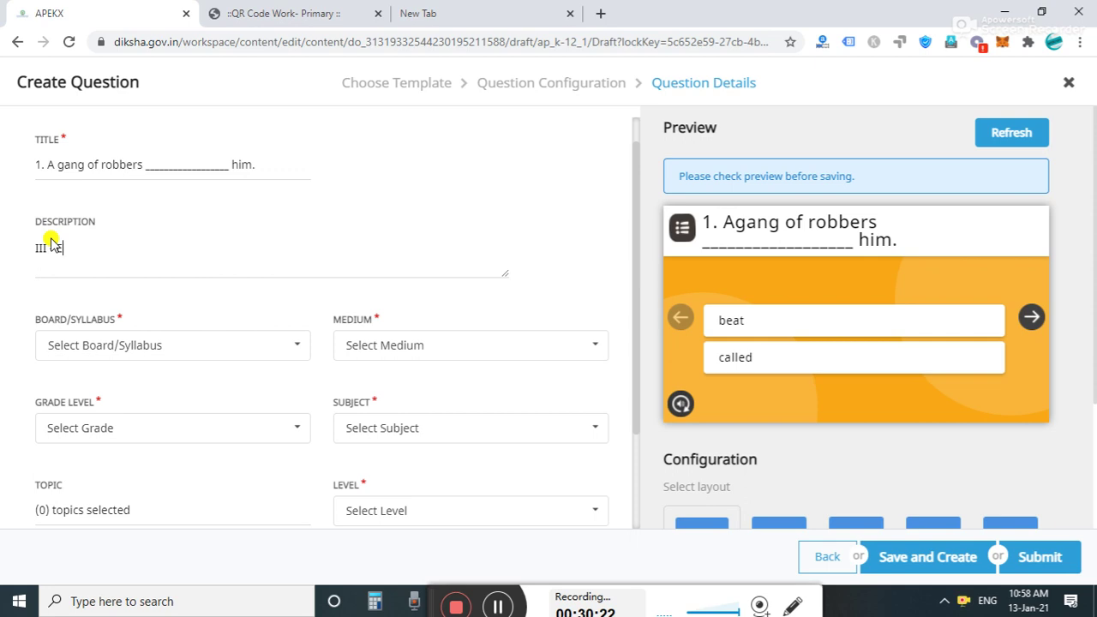
pyautogui.write('nglish')
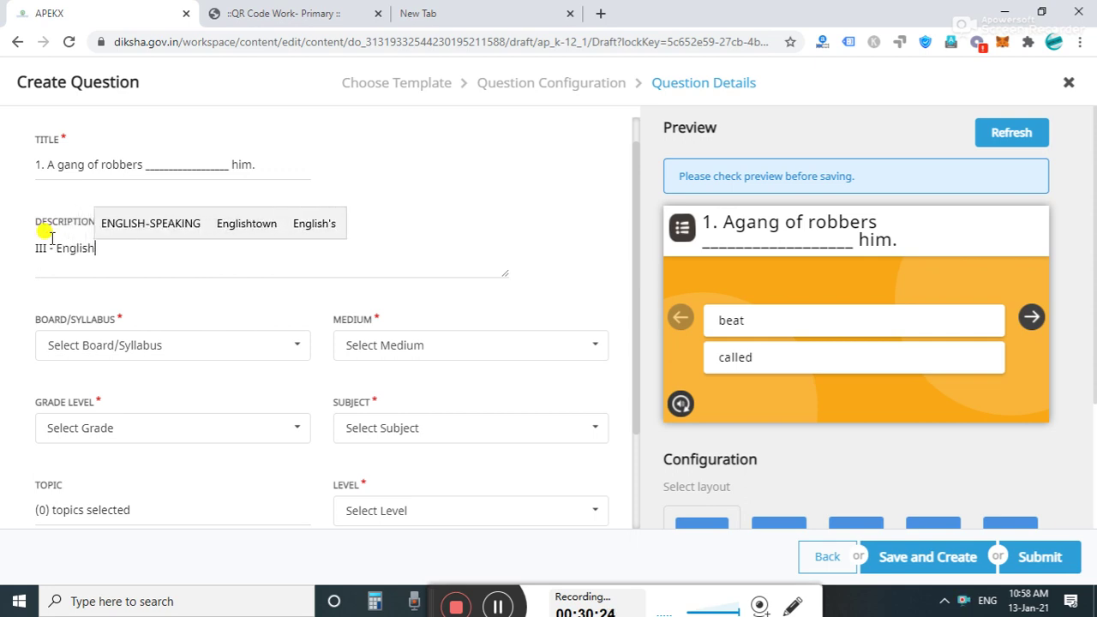
pyautogui.write(' - U')
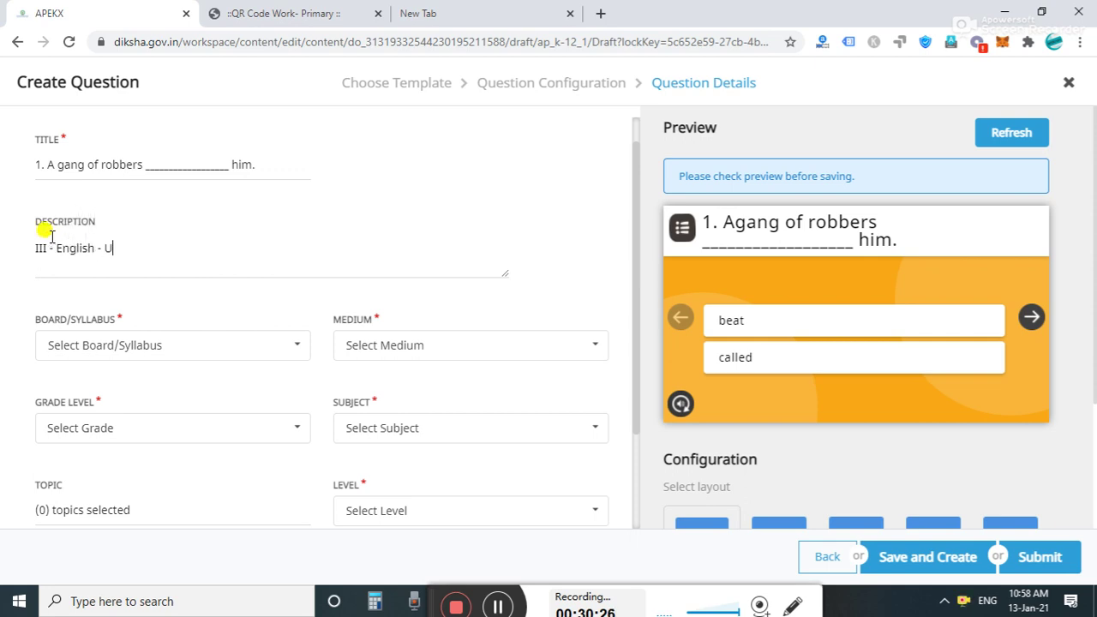
pyautogui.write('nit - 5 The Good Samaritan')
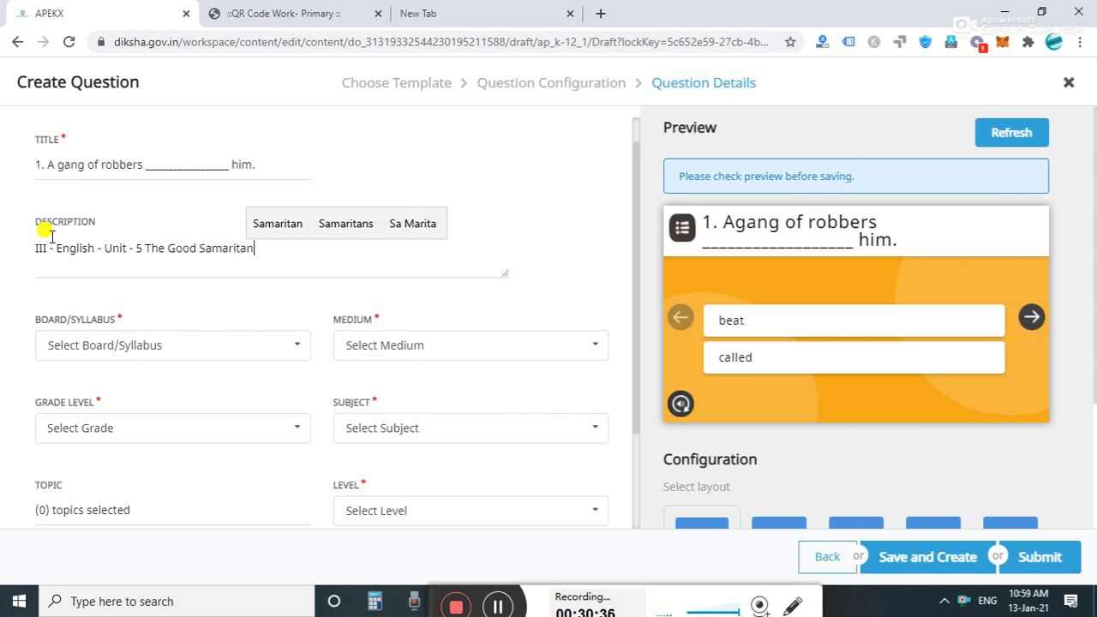
pyautogui.write('.')
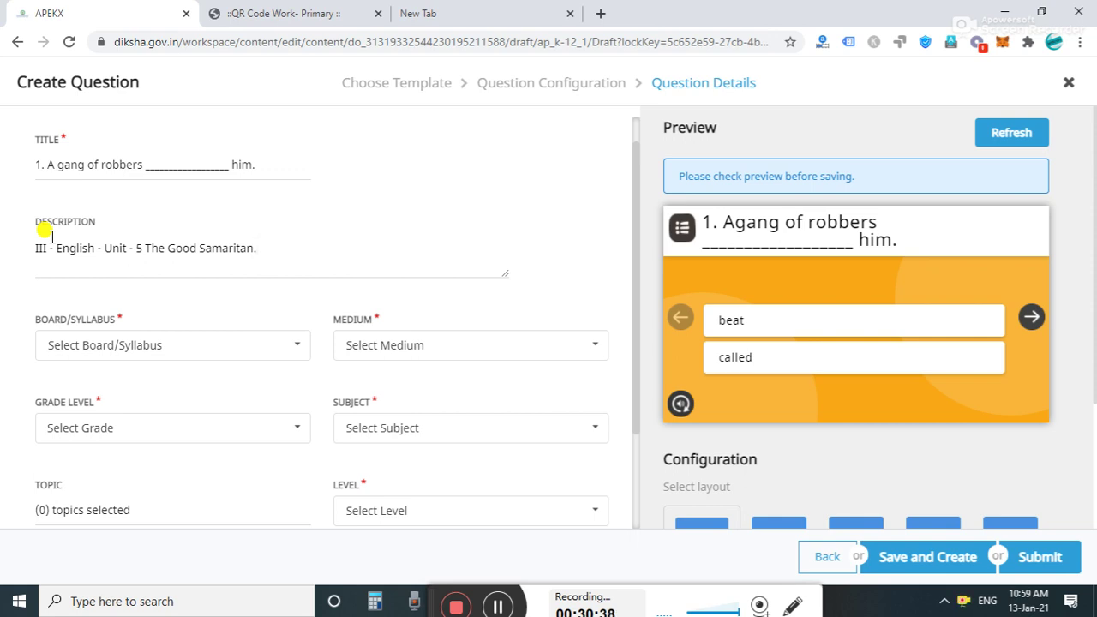
# Replace the question title with "The Good Samaritan.".
pyautogui.click(37, 165)
pyautogui.write('The Goo')
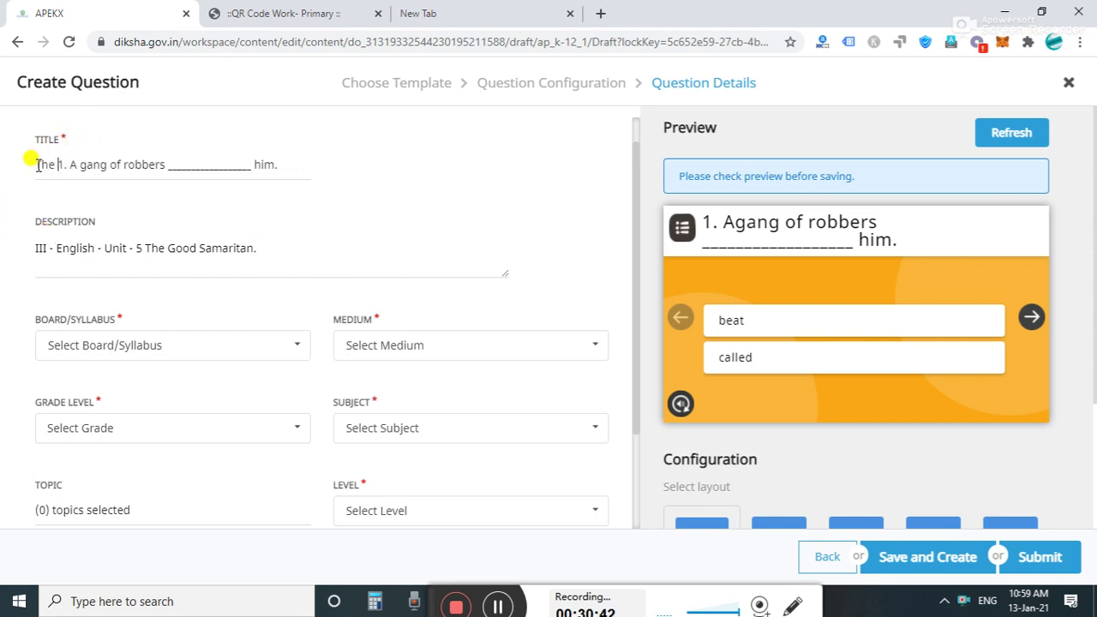
pyautogui.write('d Sam')
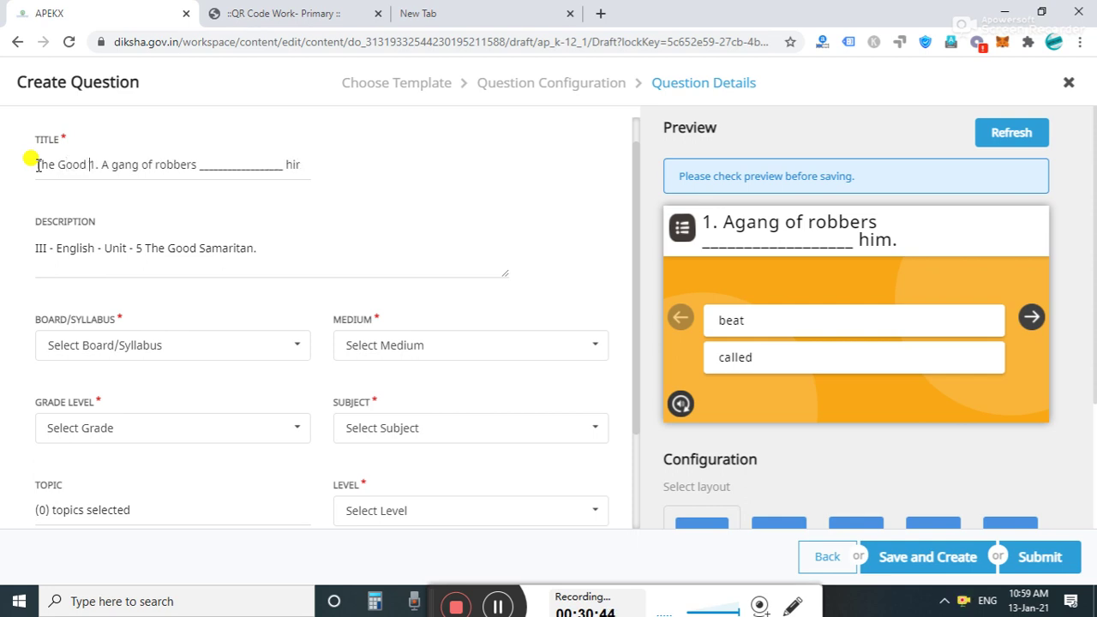
pyautogui.write('aritan')
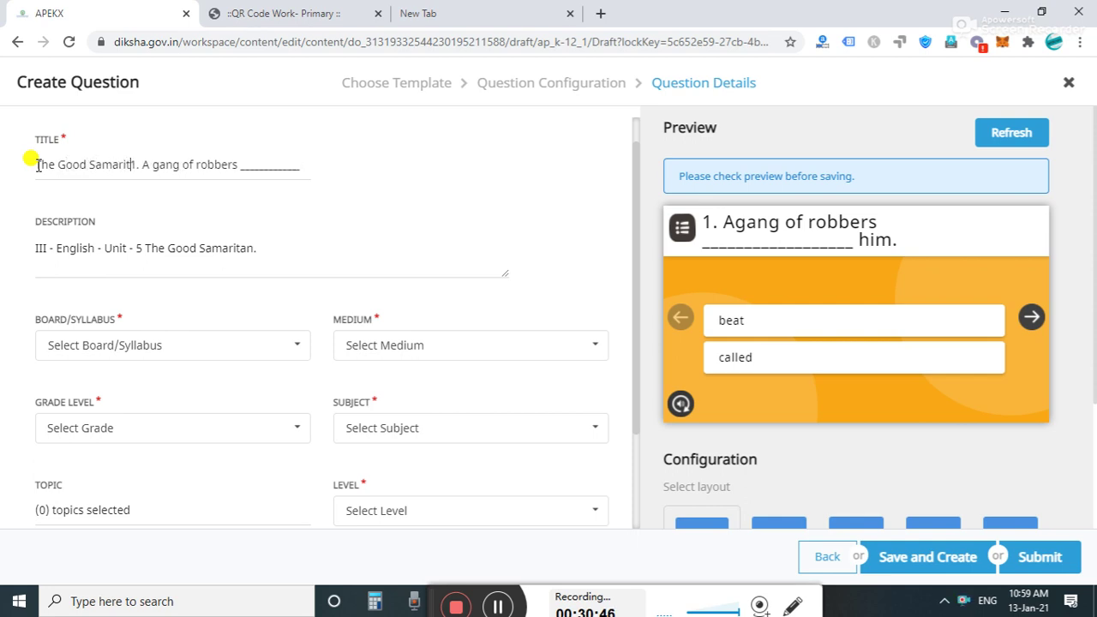
pyautogui.write('.')
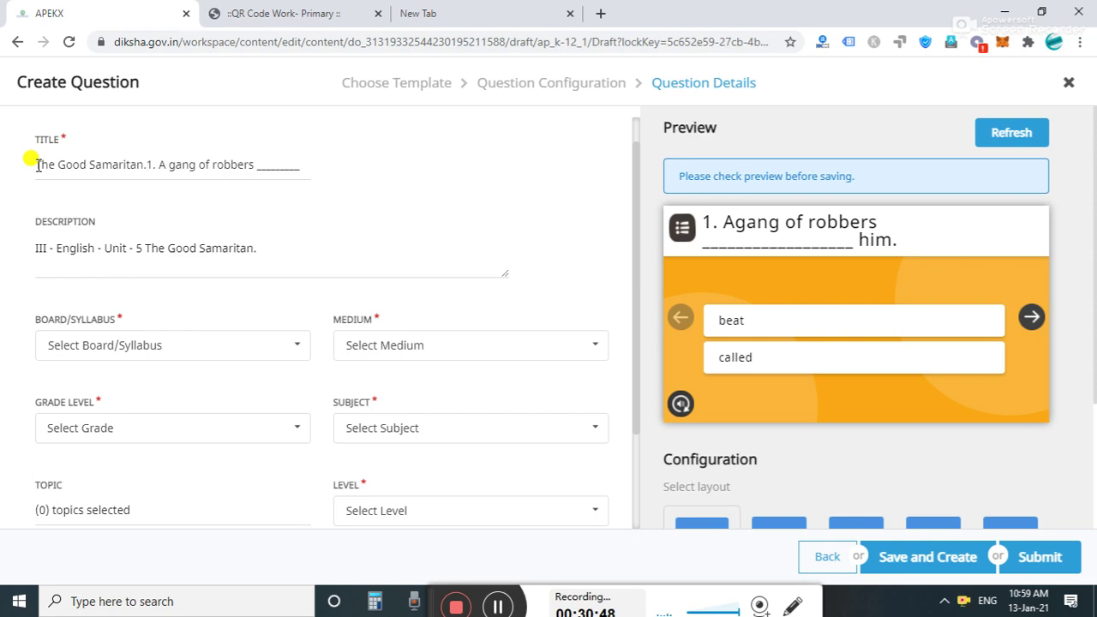
pyautogui.click(305, 170)
pyautogui.click(270, 168)
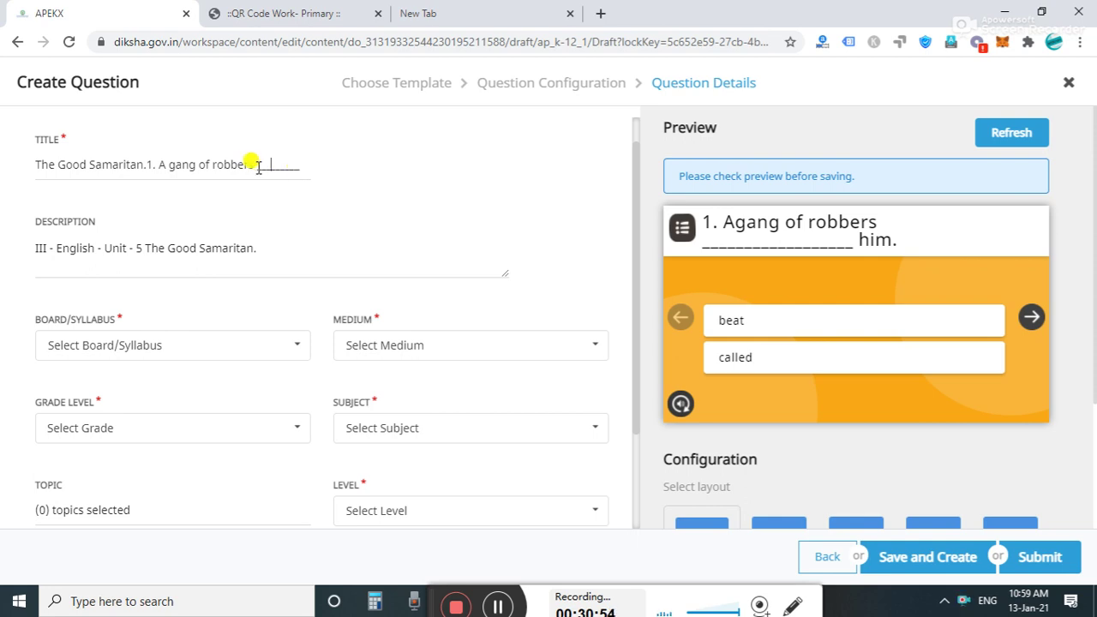
pyautogui.press('BackSpace')
pyautogui.press('BackSpace')
pyautogui.press('BackSpace')
pyautogui.press('BackSpace')
pyautogui.press('BackSpace')
pyautogui.press('BackSpace')
pyautogui.press('BackSpace')
pyautogui.press('BackSpace')
pyautogui.press('BackSpace')
pyautogui.press('BackSpace')
pyautogui.press('BackSpace')
pyautogui.press('BackSpace')
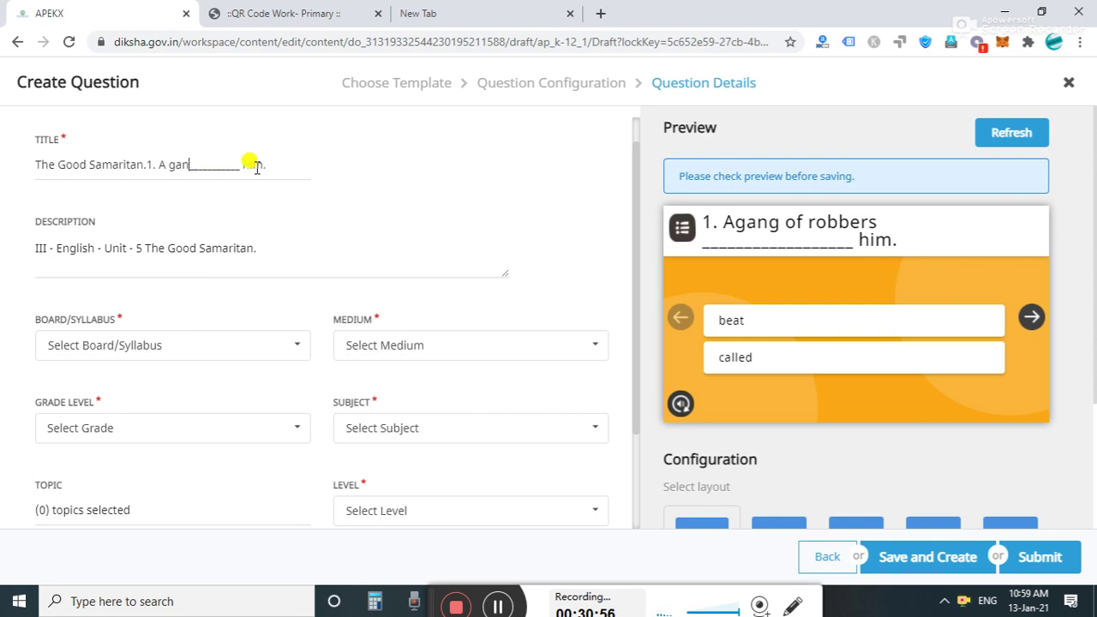
pyautogui.click(278, 165)
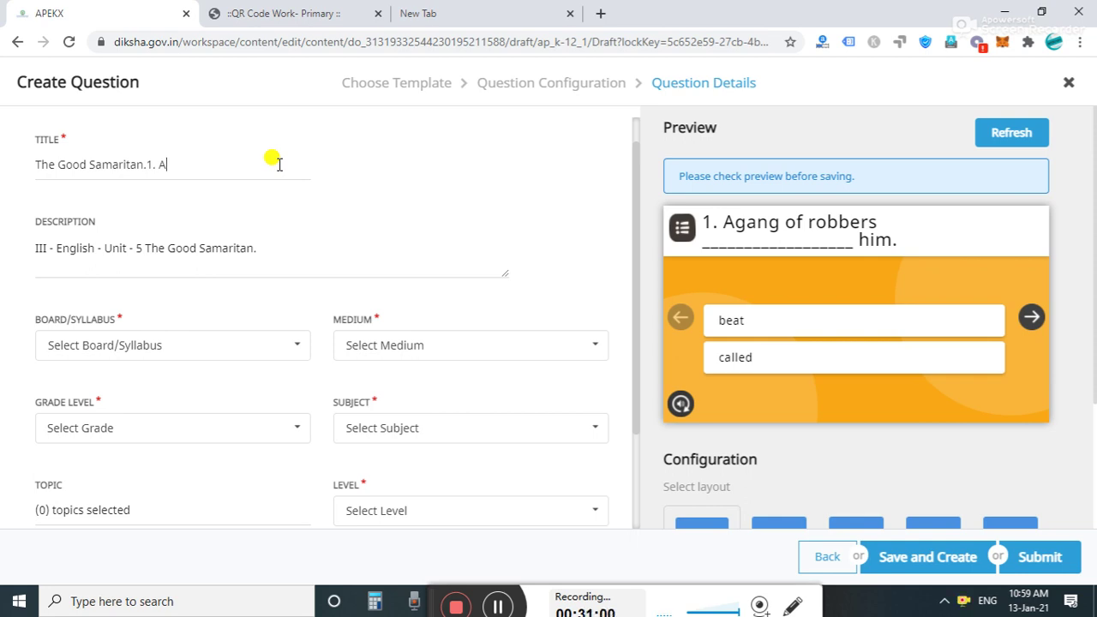
# Set the board/syllabus to State (Andhra Pradesh) and the medium to English.
pyautogui.click(188, 347)
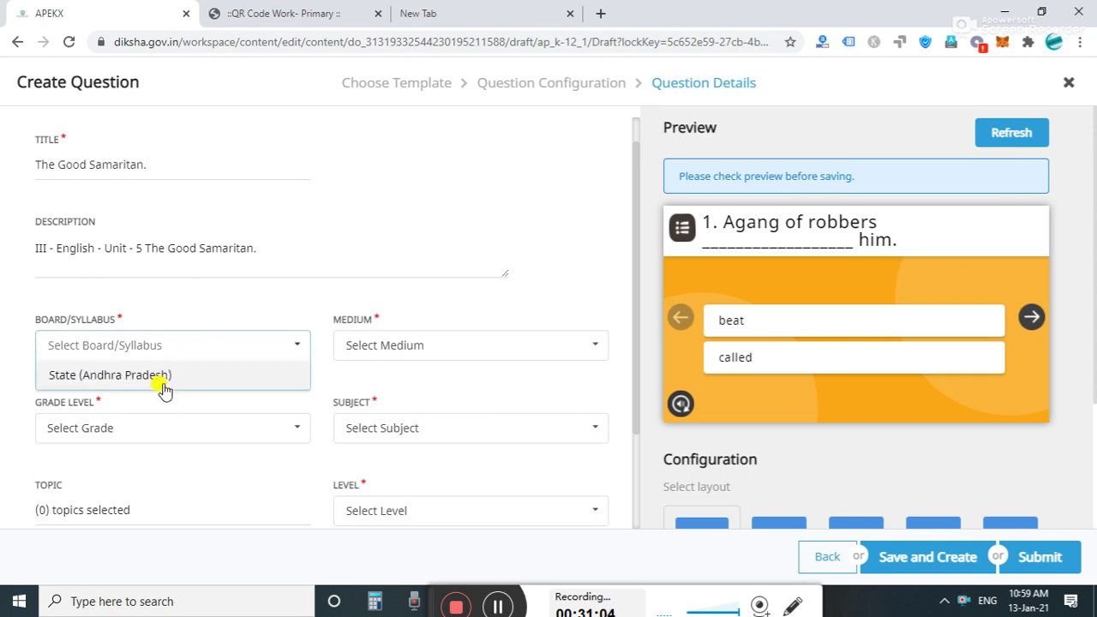
pyautogui.click(212, 380)
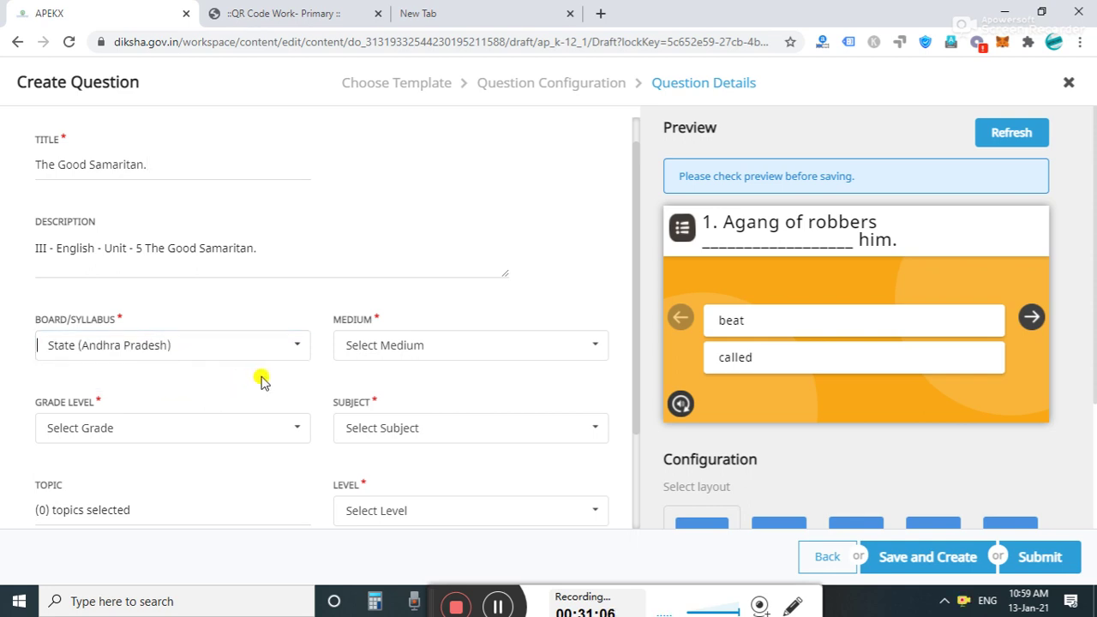
pyautogui.click(365, 345)
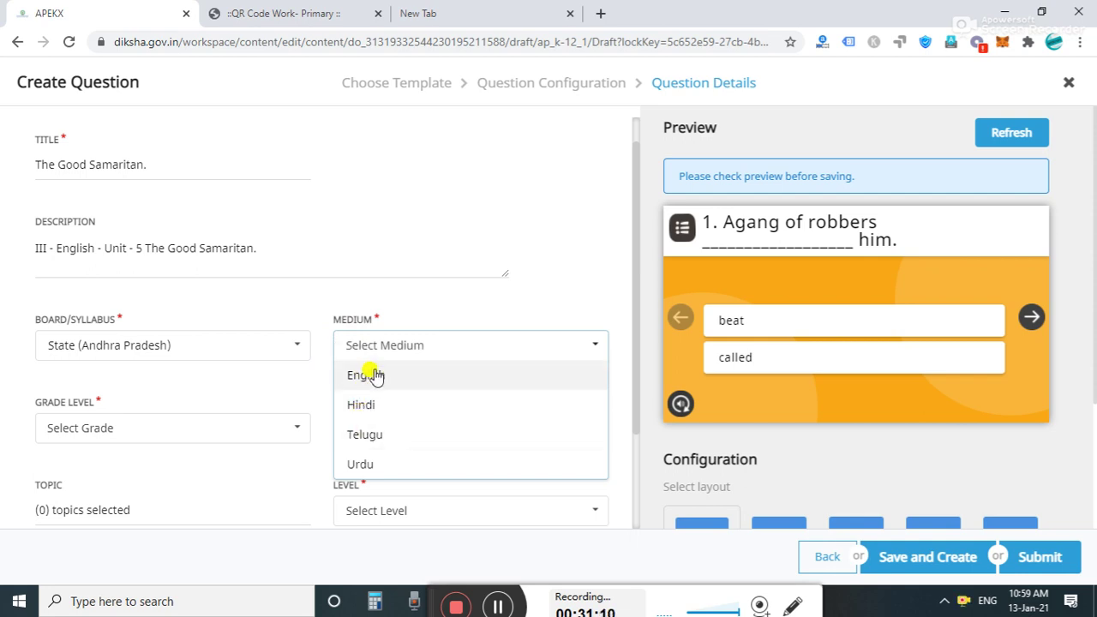
pyautogui.click(375, 378)
# Select grade Class 3, subject English and level EASY for the question, and try to submit it.
pyautogui.click(191, 426)
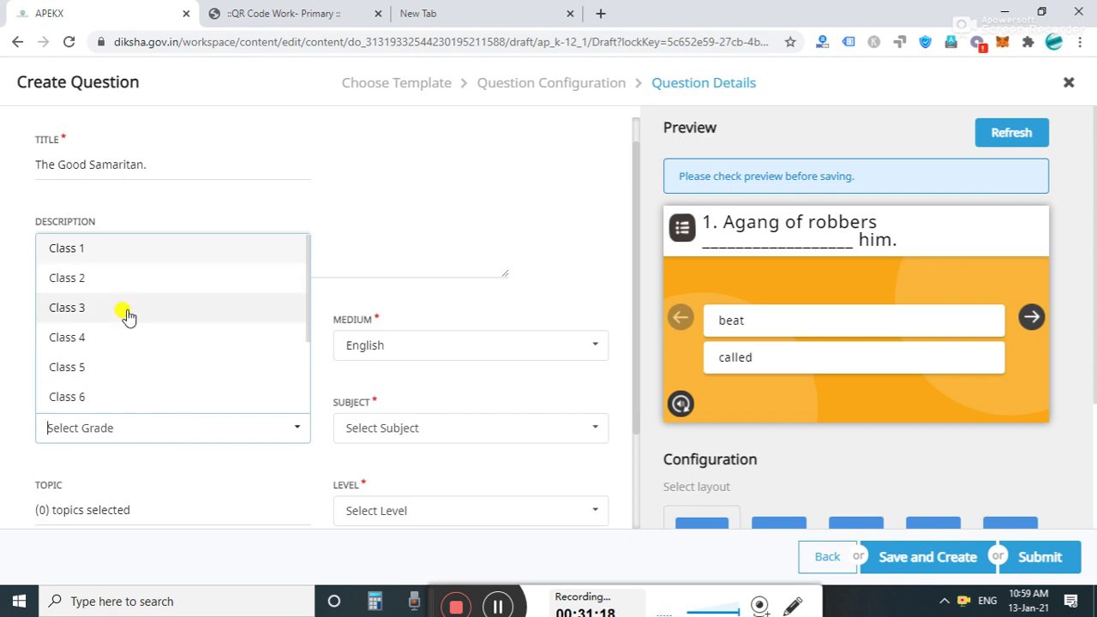
pyautogui.click(101, 311)
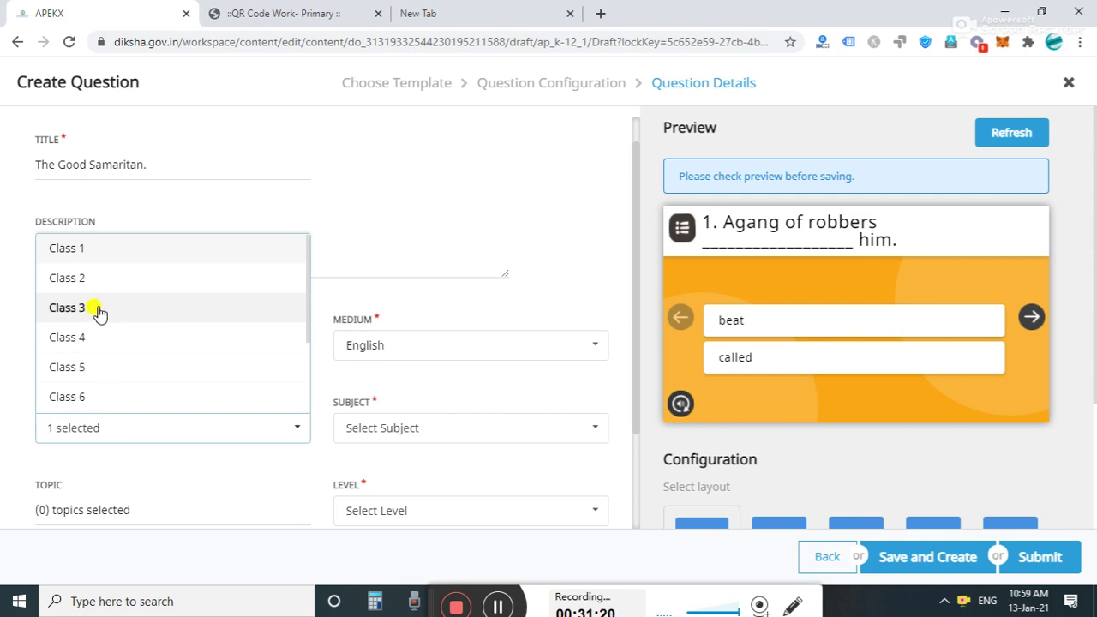
pyautogui.click(392, 423)
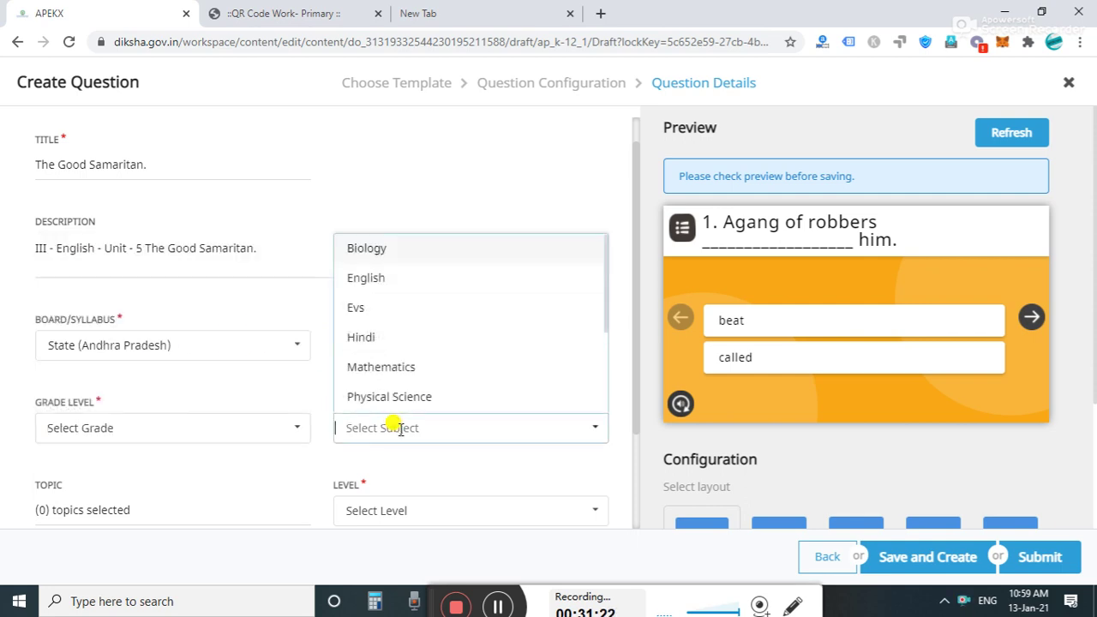
pyautogui.click(400, 279)
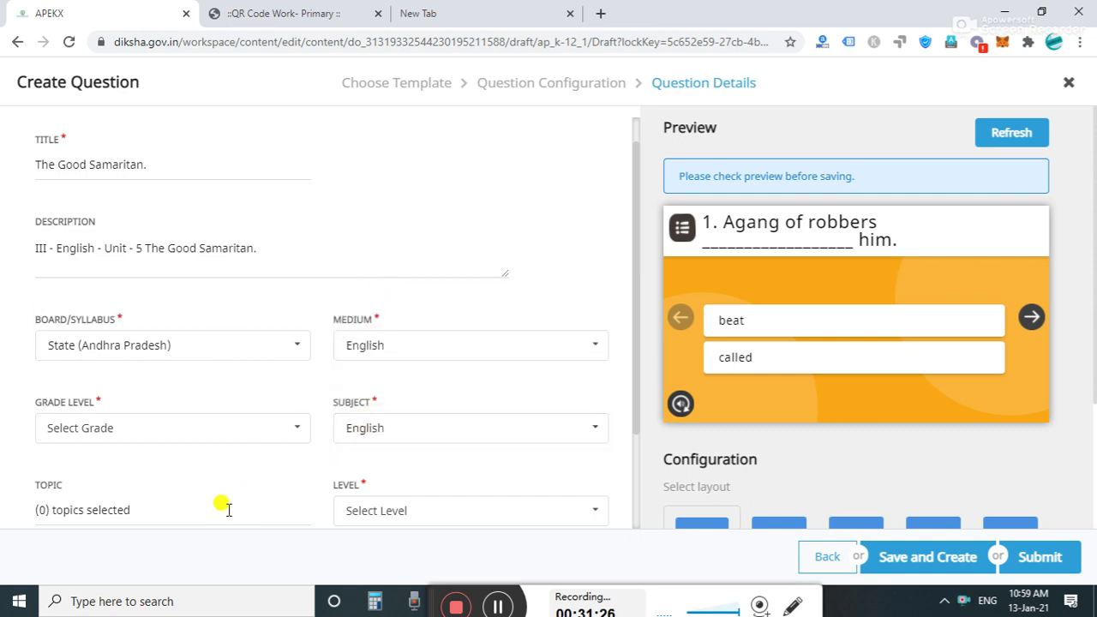
pyautogui.click(402, 512)
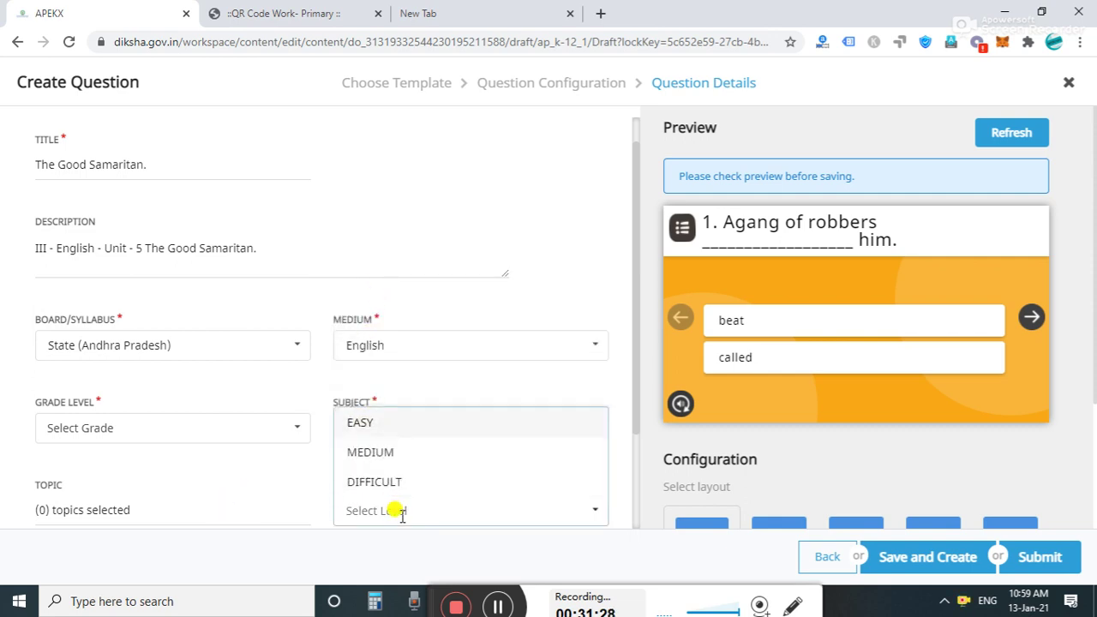
pyautogui.click(367, 431)
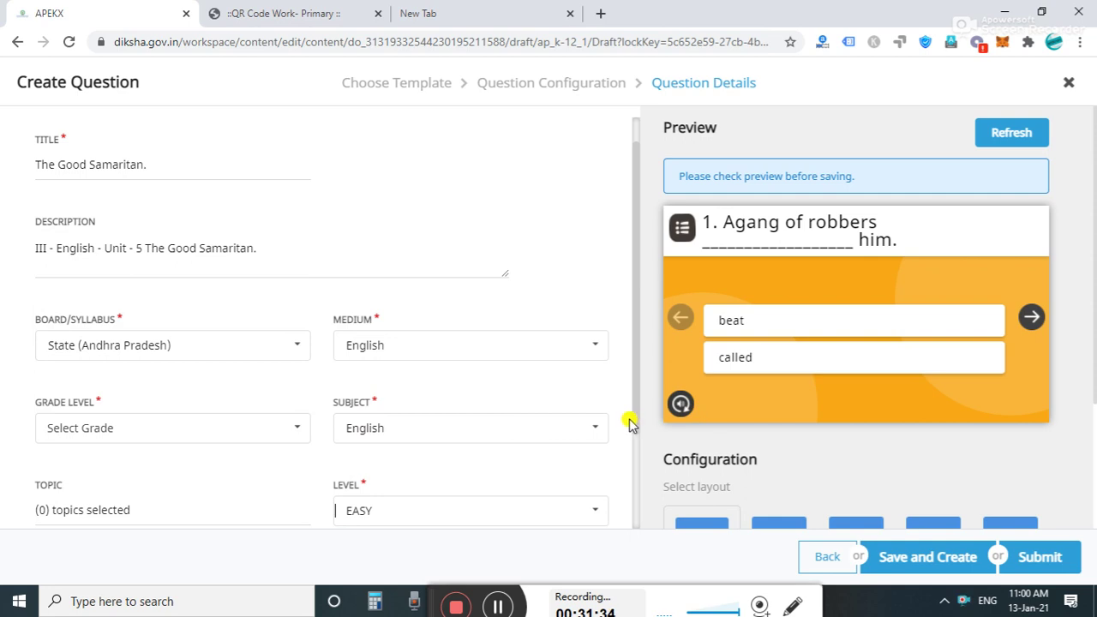
pyautogui.moveTo(634, 425); pyautogui.dragTo(632, 502)
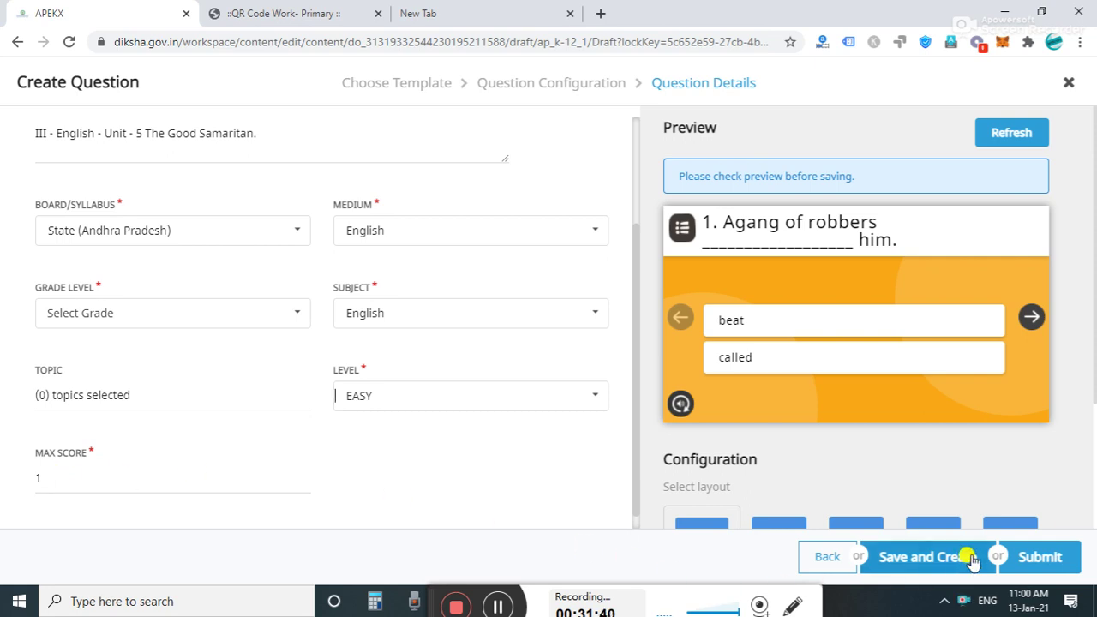
pyautogui.click(1043, 558)
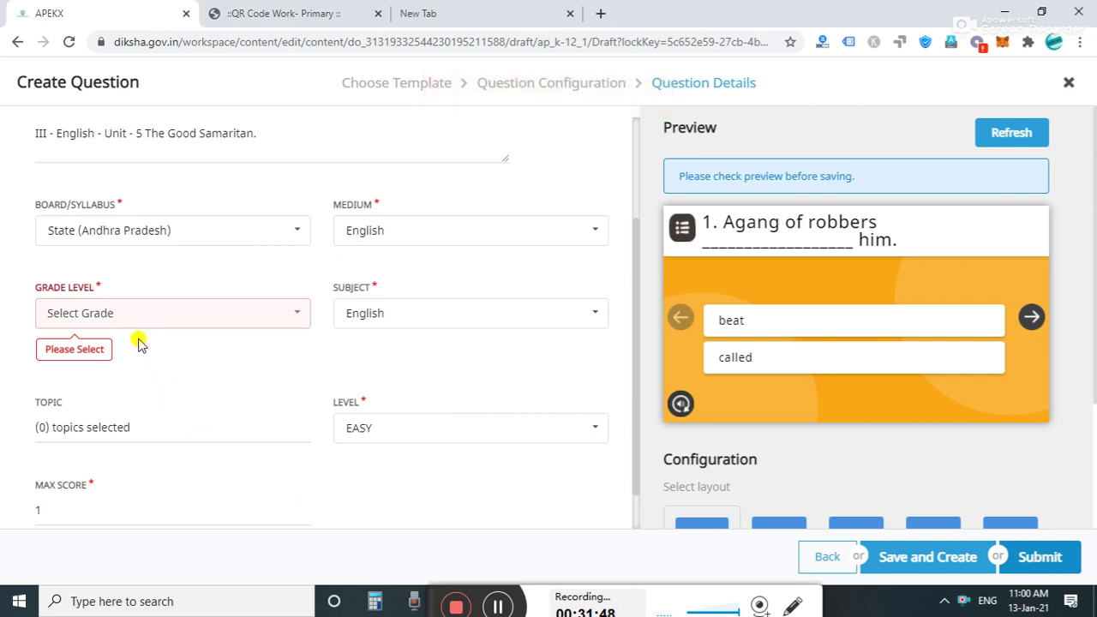
# Select grade level Class 3 and subject English again, and try to submit the question.
pyautogui.click(93, 311)
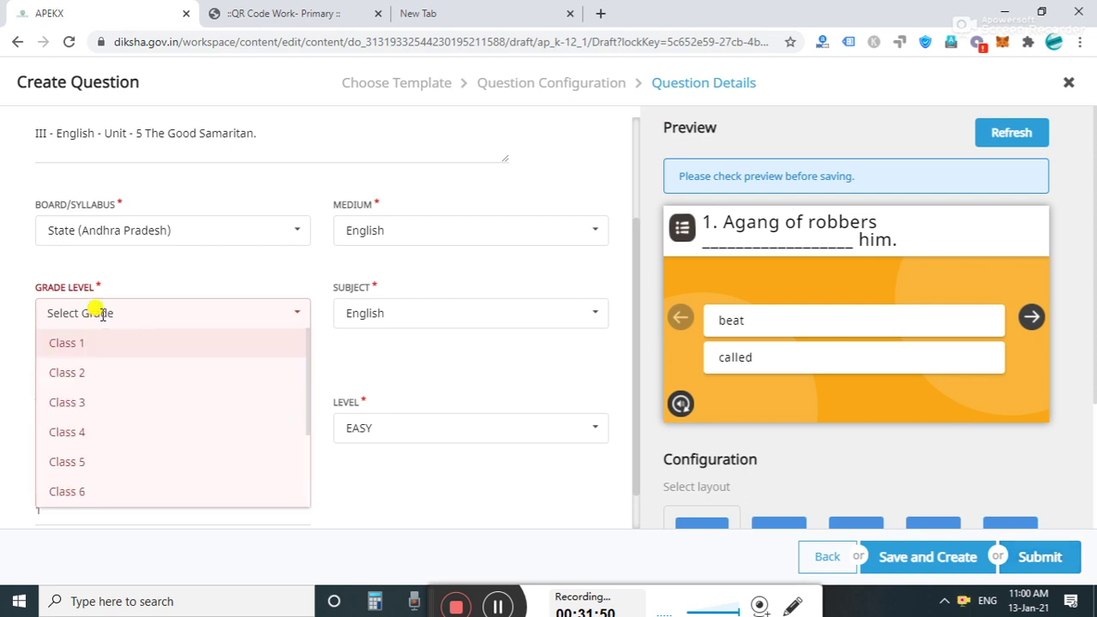
pyautogui.click(79, 405)
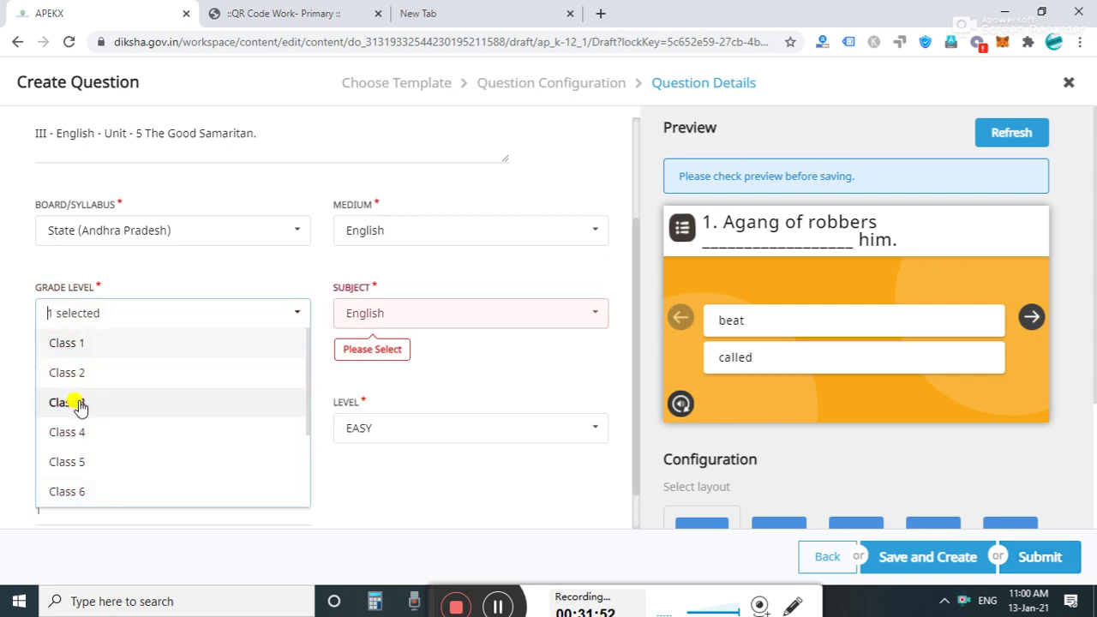
pyautogui.click(266, 293)
pyautogui.click(383, 311)
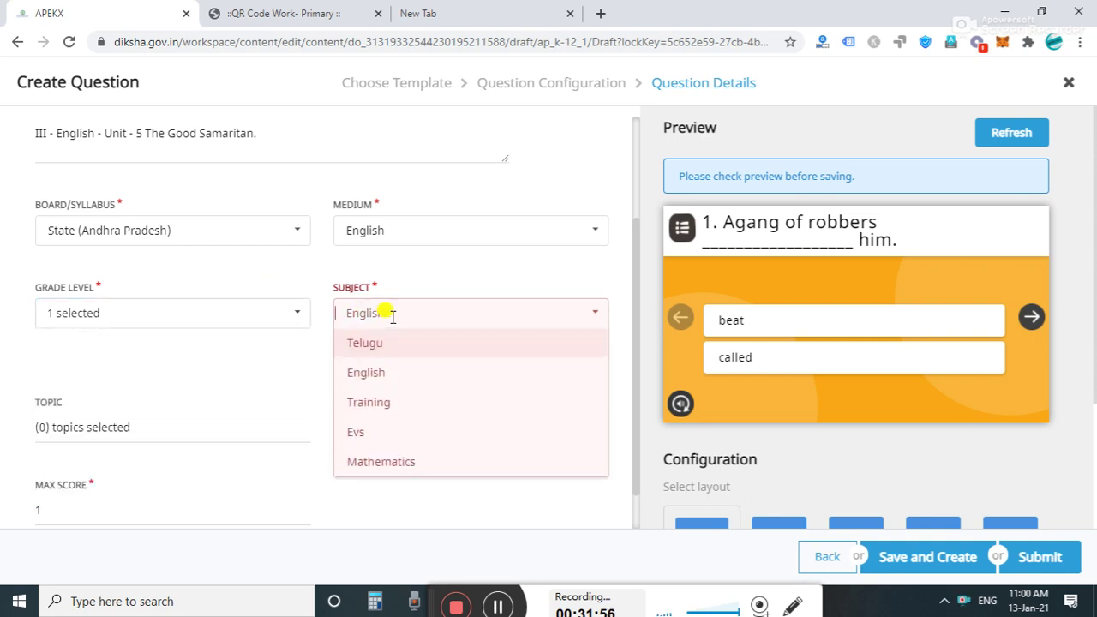
pyautogui.click(373, 375)
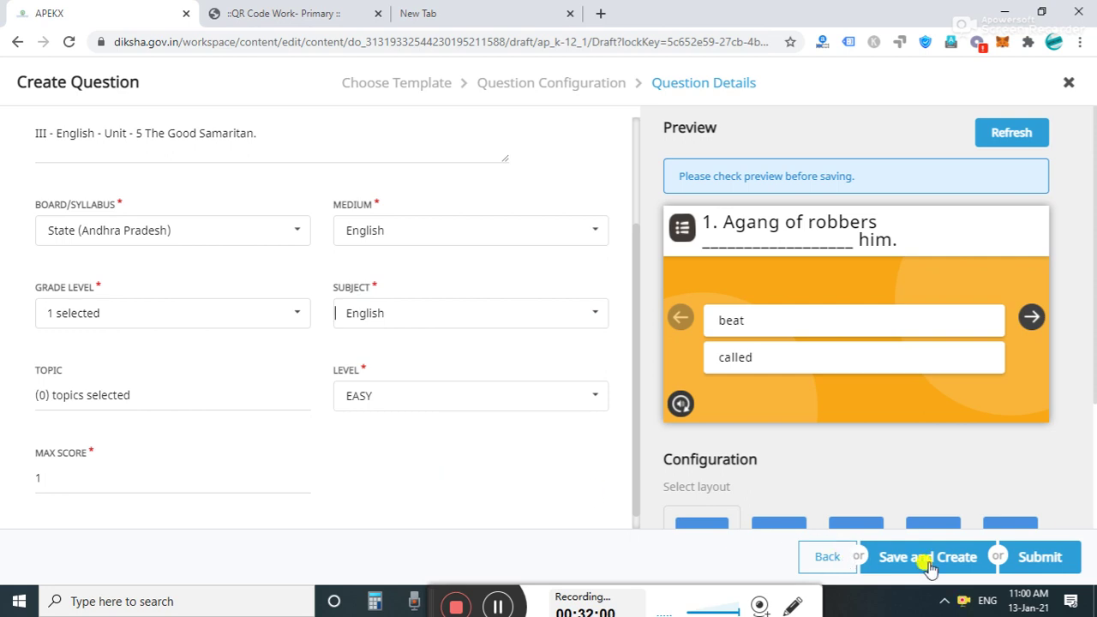
pyautogui.click(1044, 559)
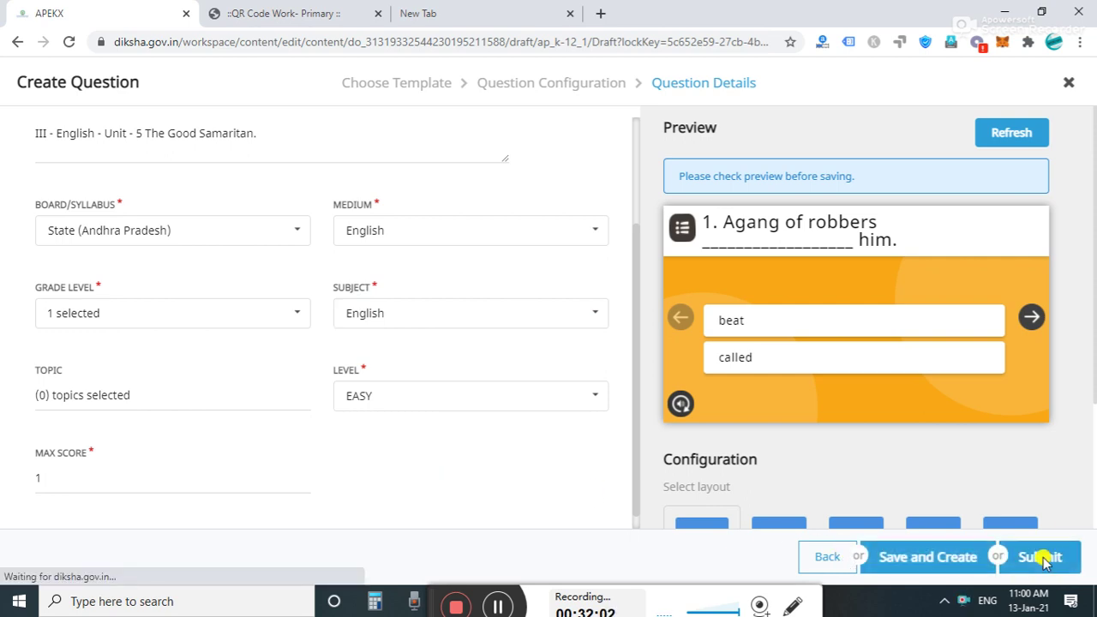
pyautogui.click(1042, 559)
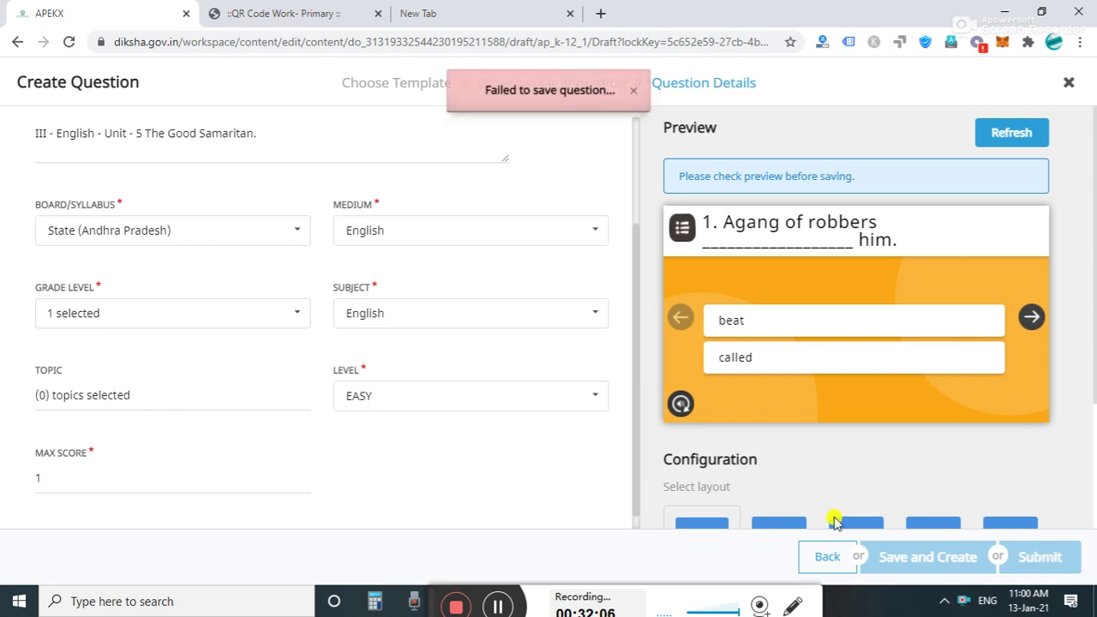
# Set the question's level to MEDIUM and submit it.
pyautogui.click(379, 395)
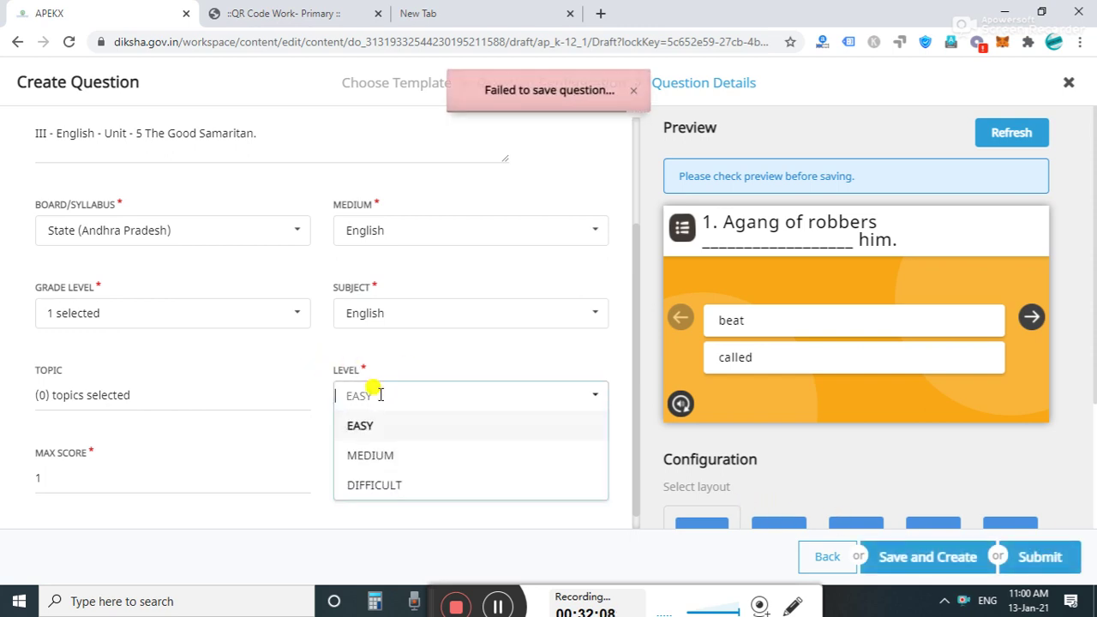
pyautogui.click(379, 458)
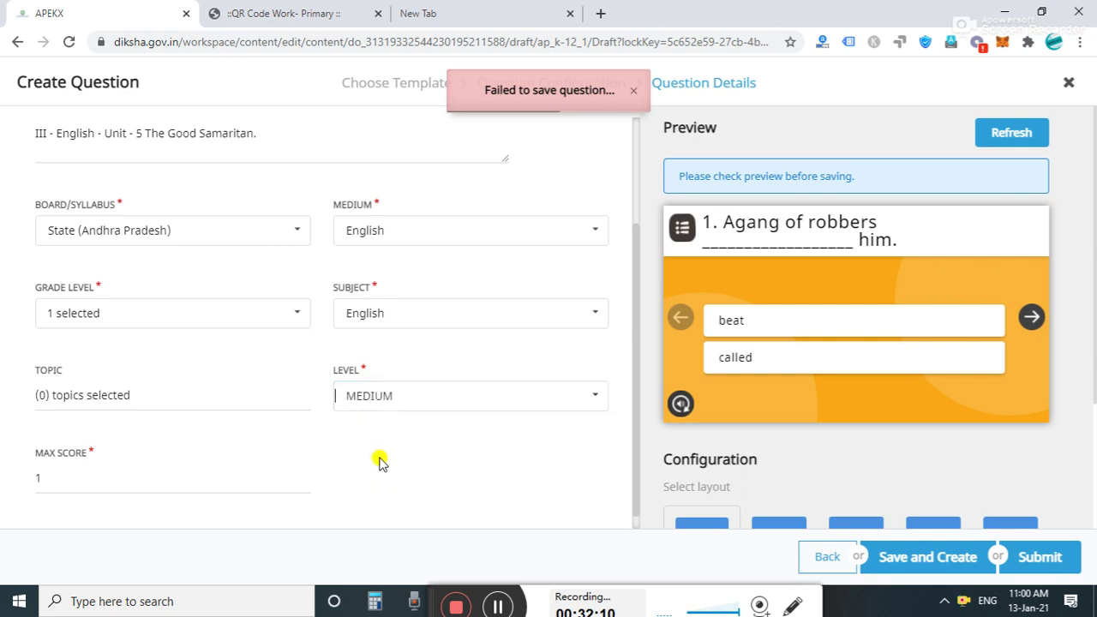
pyautogui.click(1045, 560)
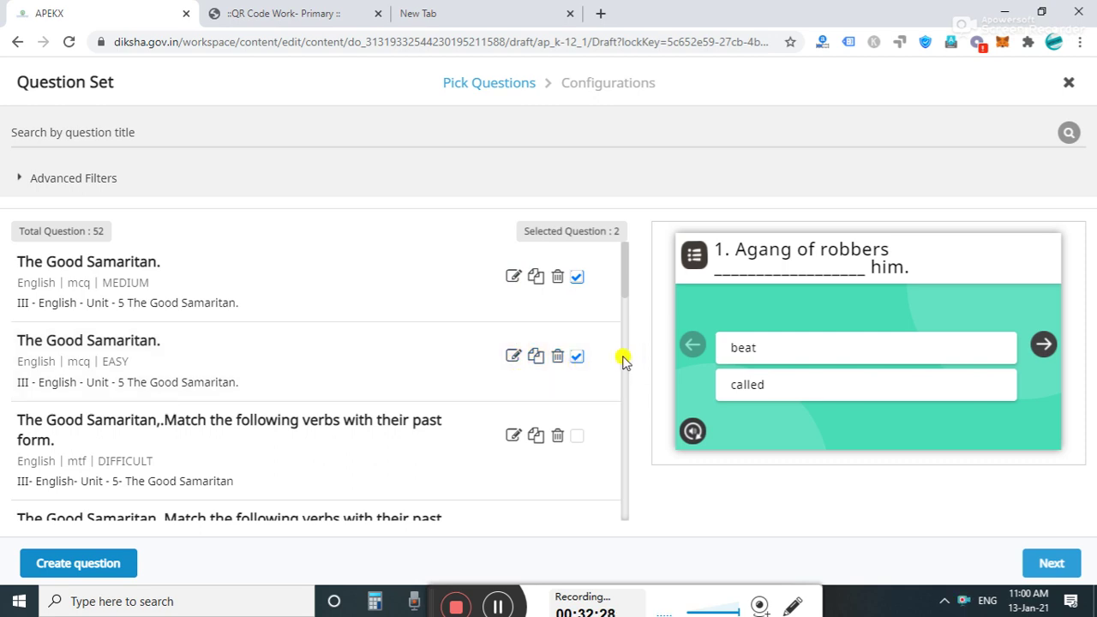
pyautogui.moveTo(624, 283); pyautogui.dragTo(628, 316)
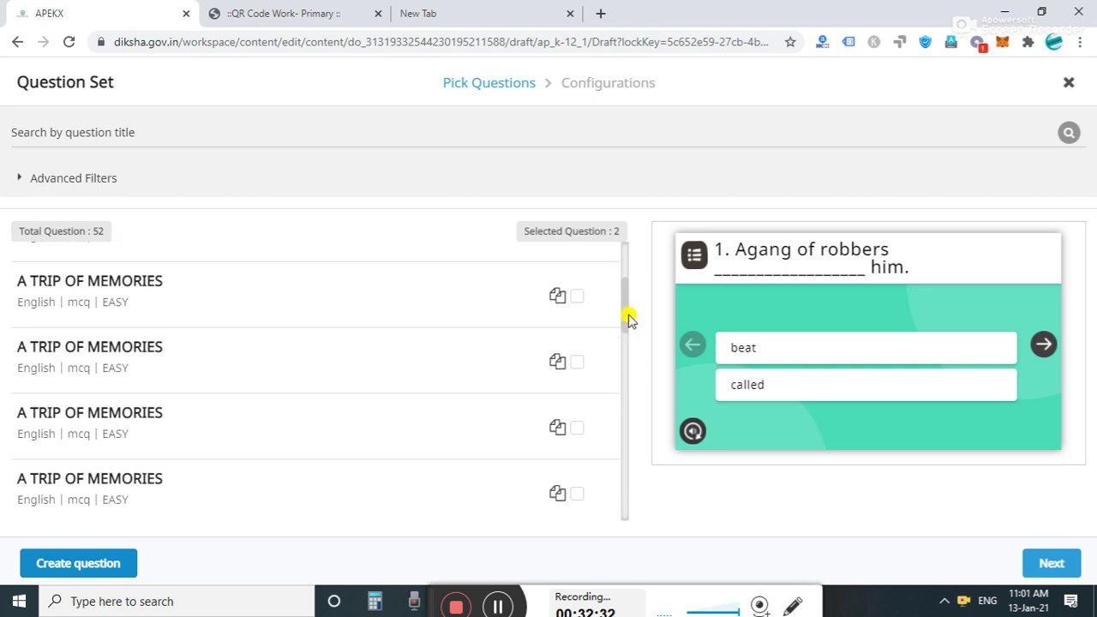
pyautogui.scroll(-3, 497, 343)
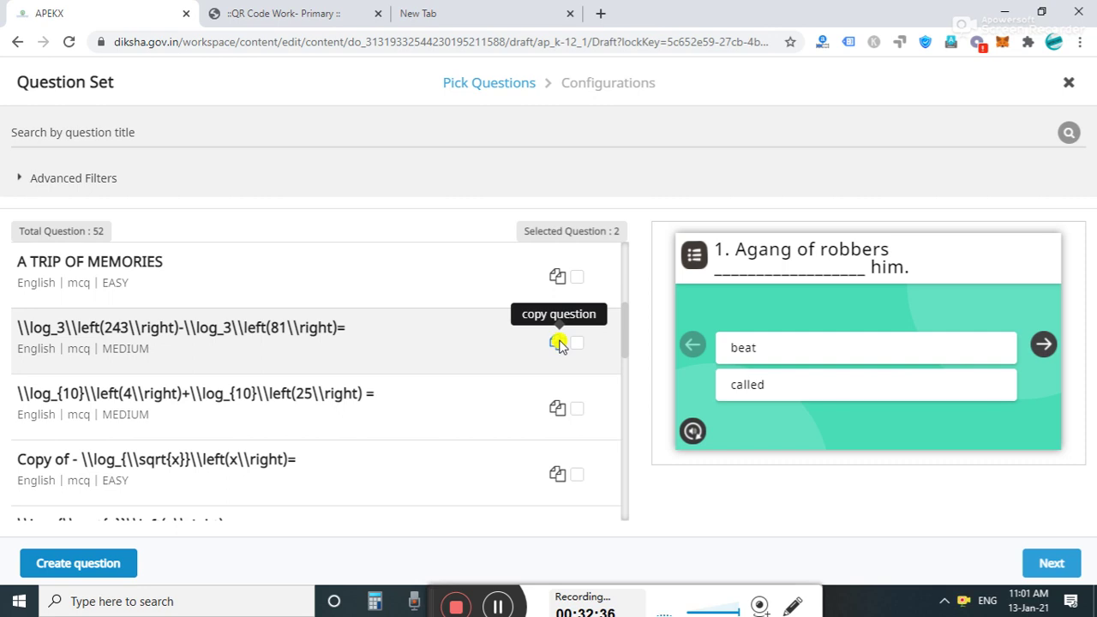
pyautogui.click(558, 342)
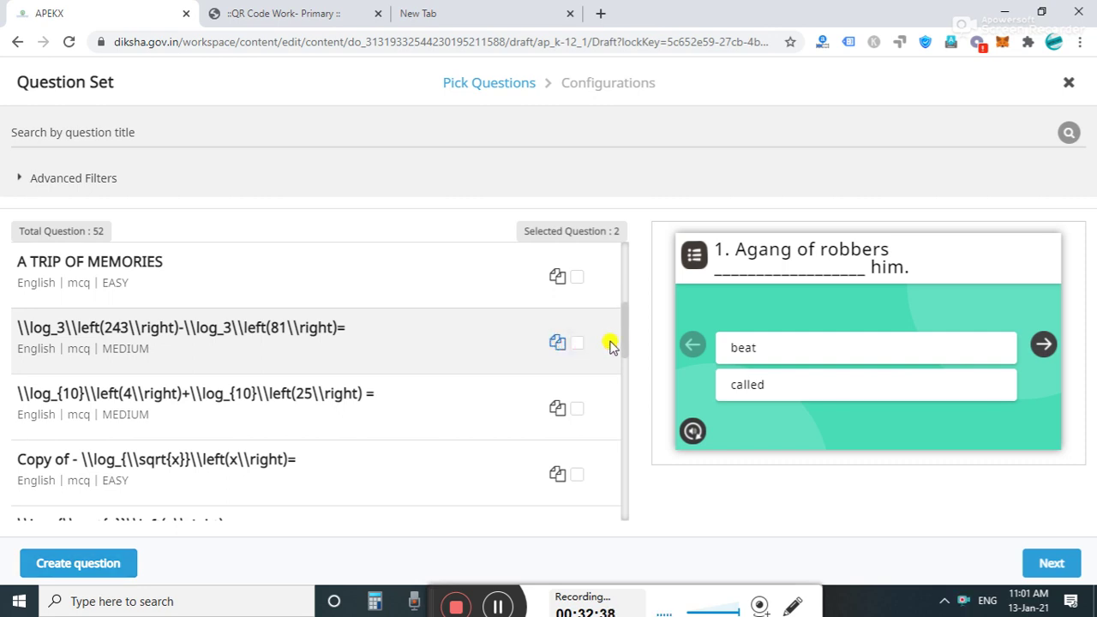
pyautogui.moveTo(624, 341); pyautogui.dragTo(624, 306)
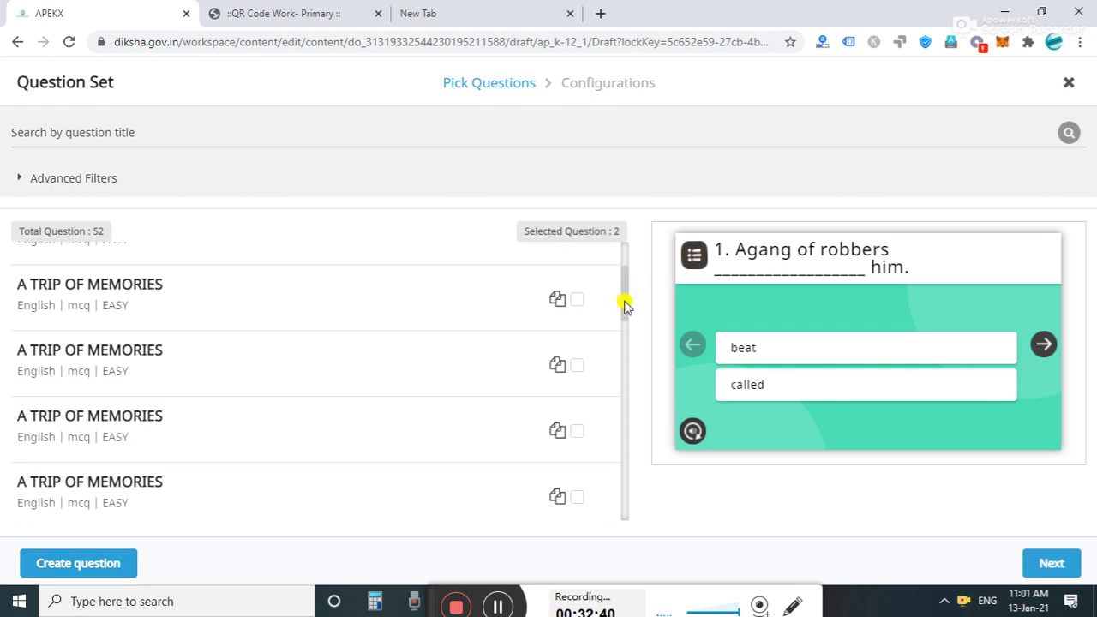
pyautogui.moveTo(625, 306); pyautogui.dragTo(629, 248)
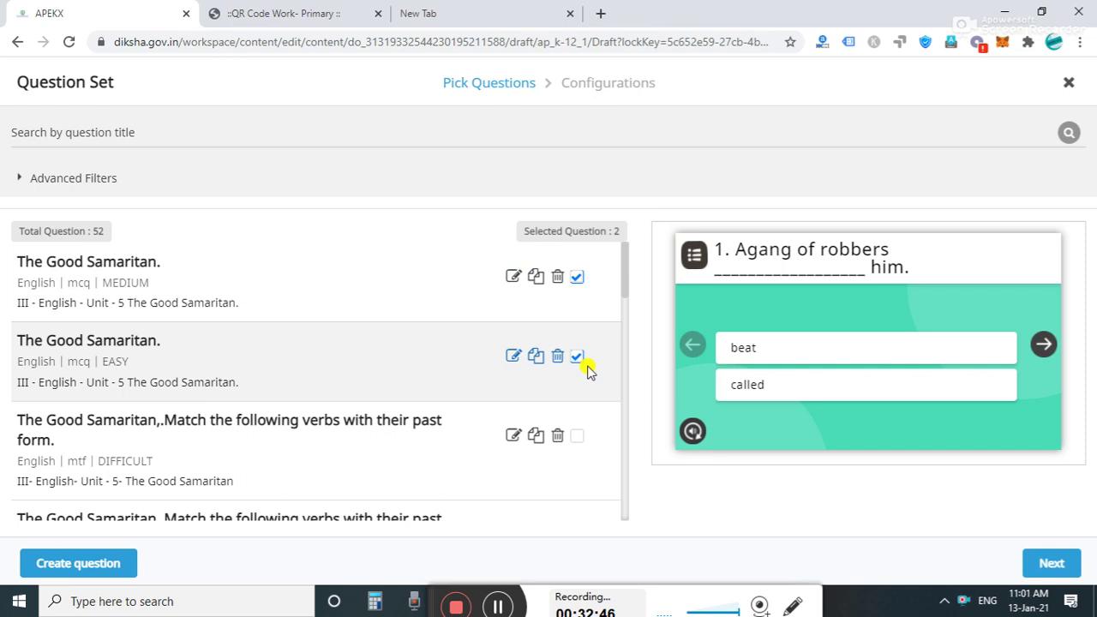
# Add the two selected "The Good Samaritan." questions to the slide as a question set titled "MCQ".
pyautogui.click(1038, 561)
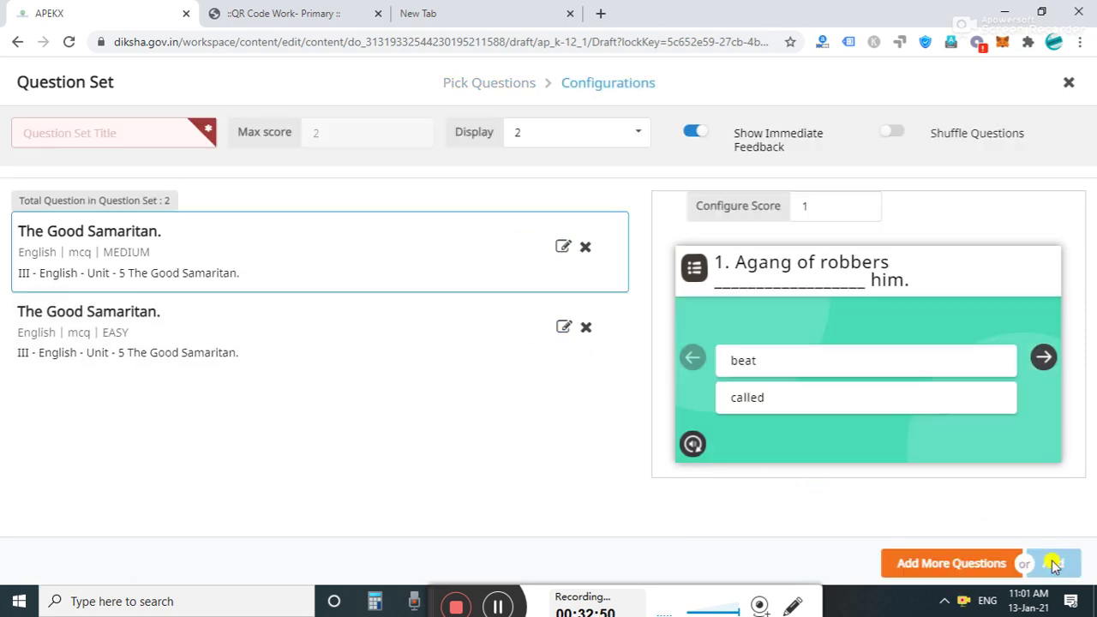
pyautogui.click(110, 132)
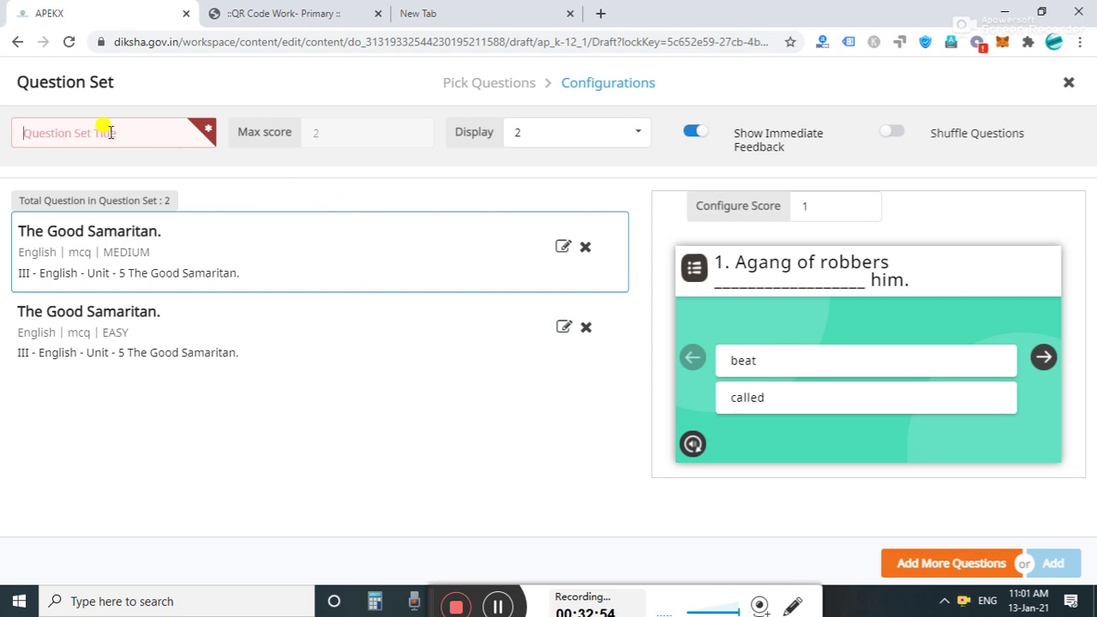
pyautogui.write('MC')
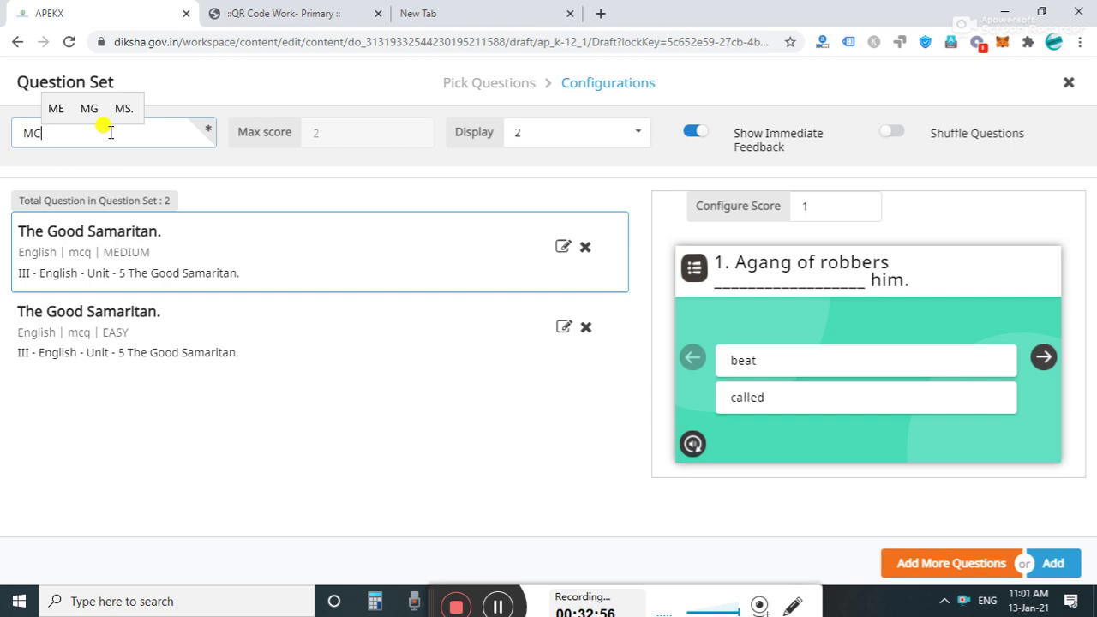
pyautogui.write('Q')
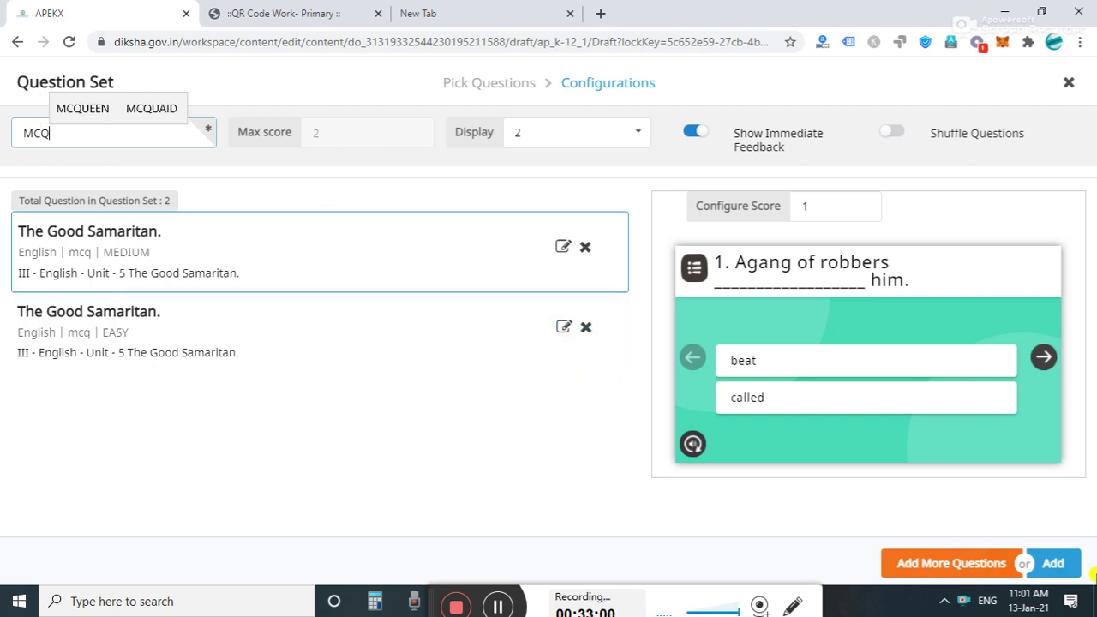
pyautogui.click(1054, 563)
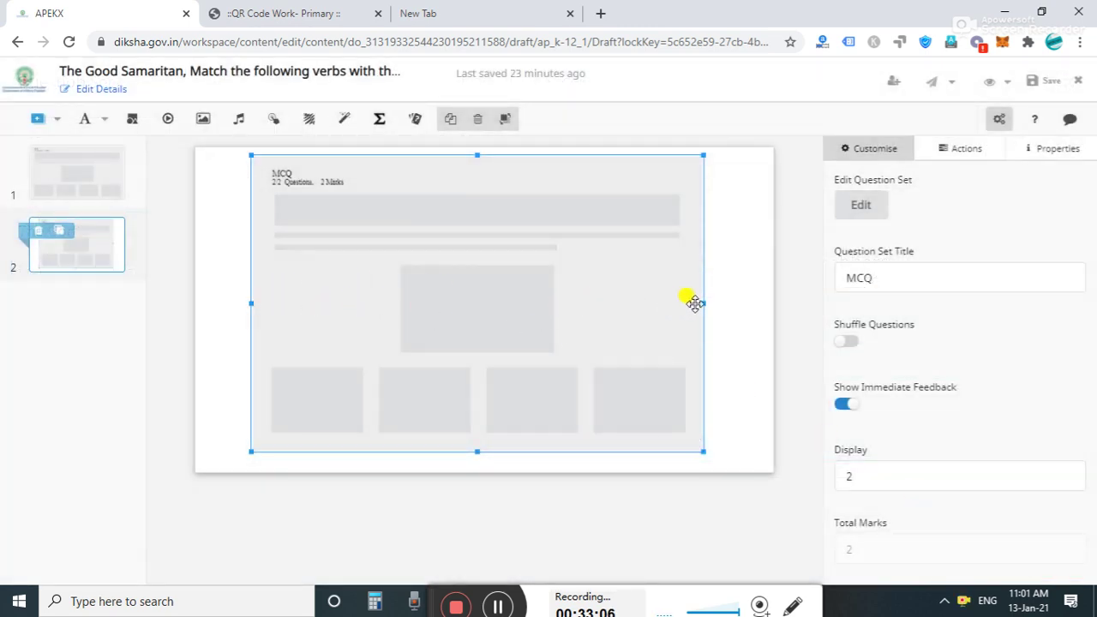
# Stretch the MCQ question set frame on all four sides to fill slide 2, and save the content.
pyautogui.moveTo(703, 302); pyautogui.dragTo(770, 303)
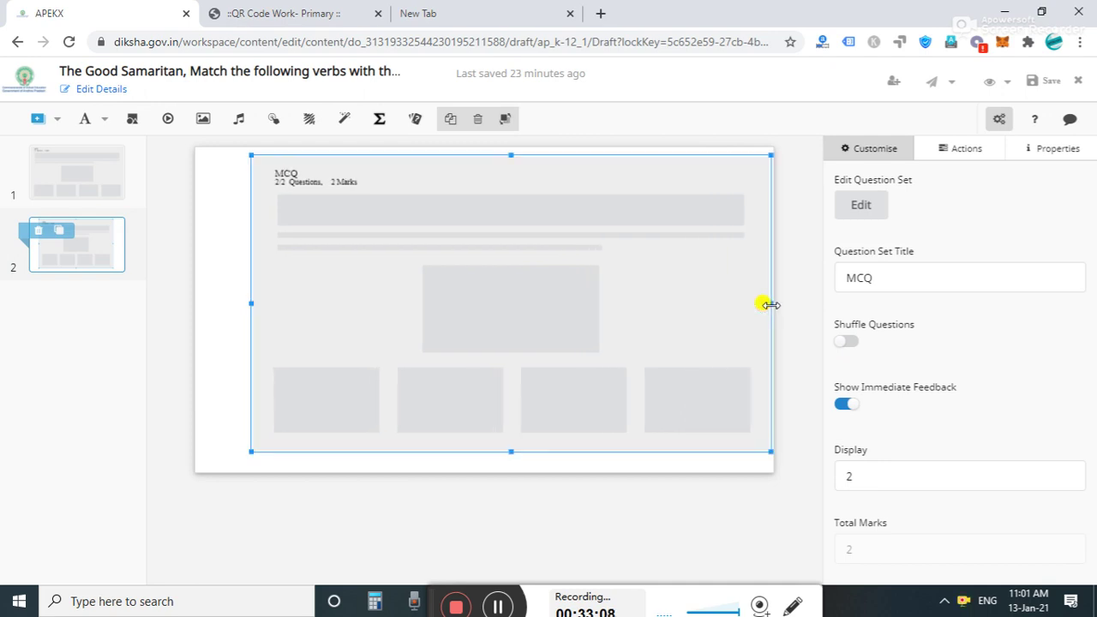
pyautogui.moveTo(254, 302); pyautogui.dragTo(196, 298)
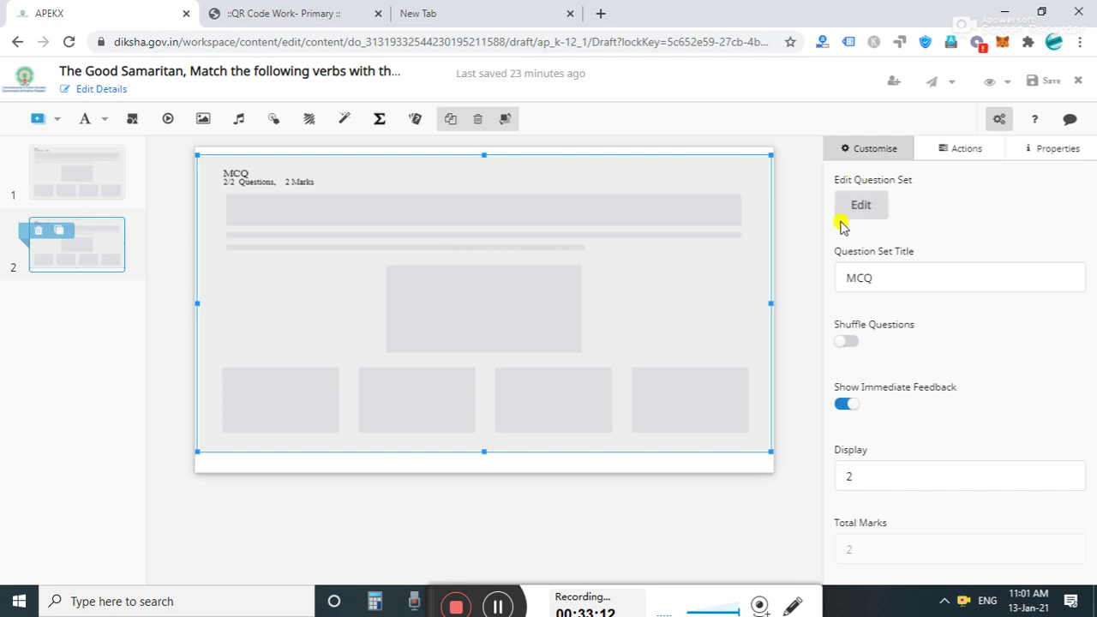
pyautogui.moveTo(484, 449); pyautogui.dragTo(484, 468)
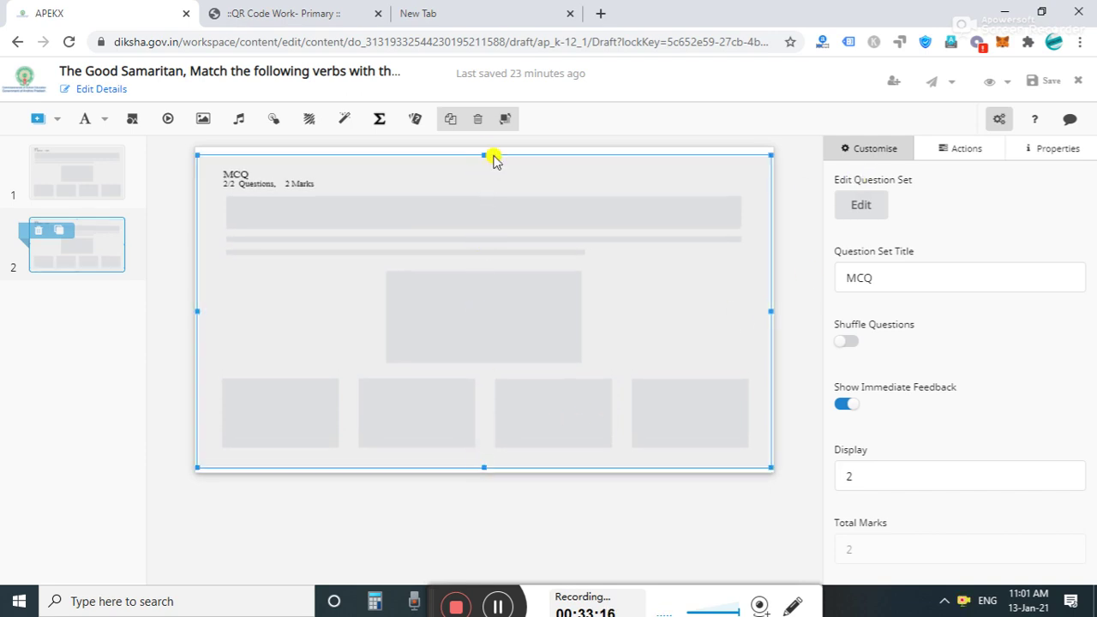
pyautogui.moveTo(483, 151); pyautogui.dragTo(485, 146)
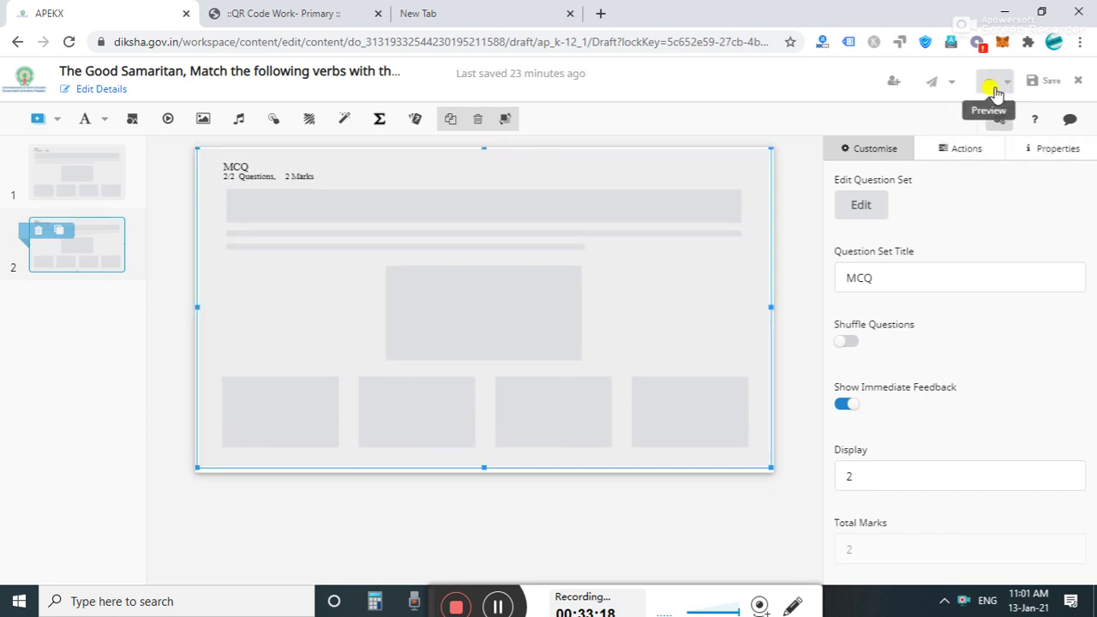
pyautogui.click(1048, 86)
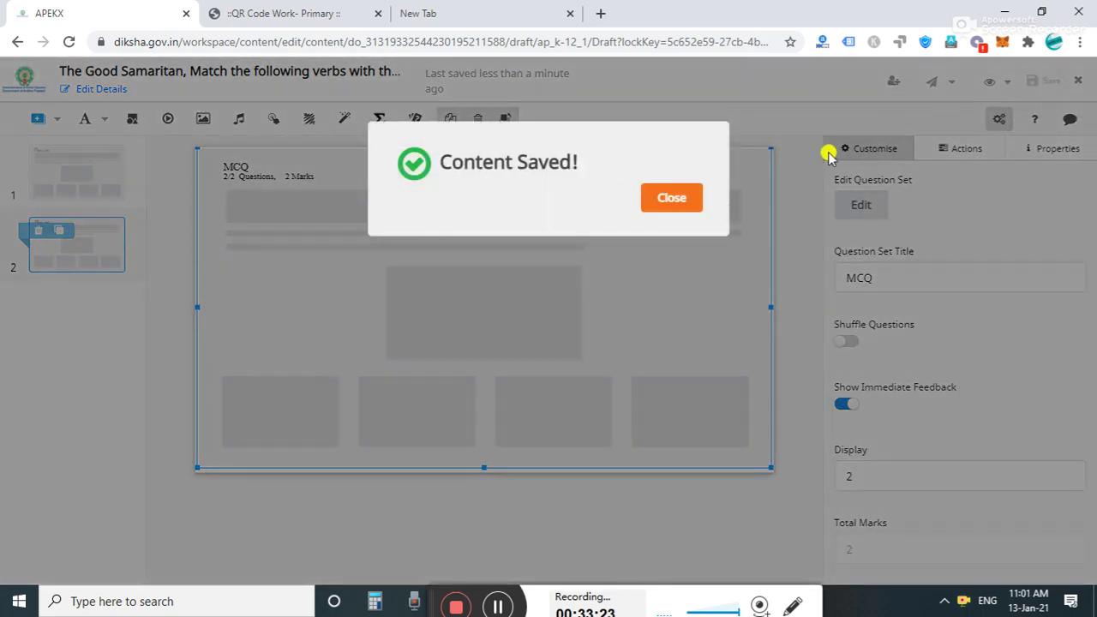
pyautogui.click(665, 197)
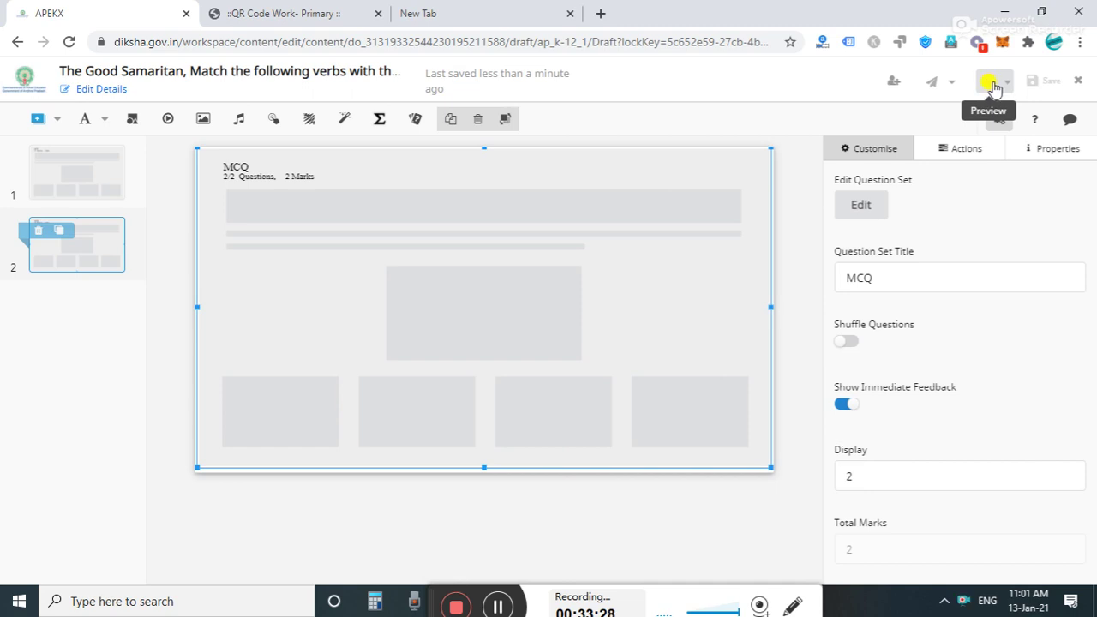
# Preview slide 2, answer the first question with "beat", continue to the second question, and close the preview.
pyautogui.click(990, 84)
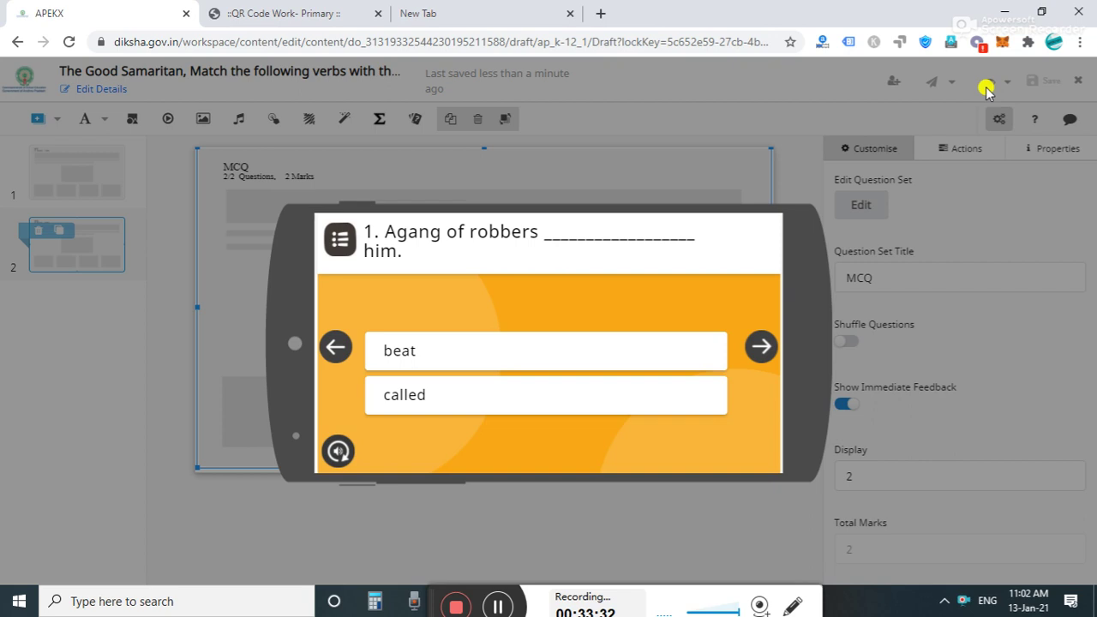
pyautogui.click(551, 347)
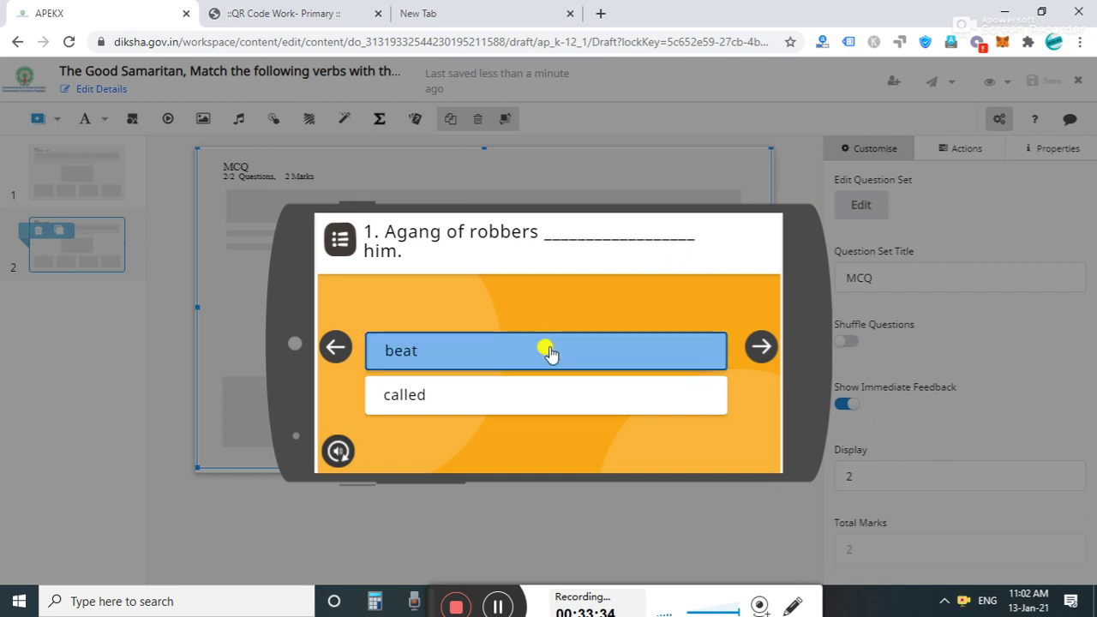
pyautogui.click(758, 347)
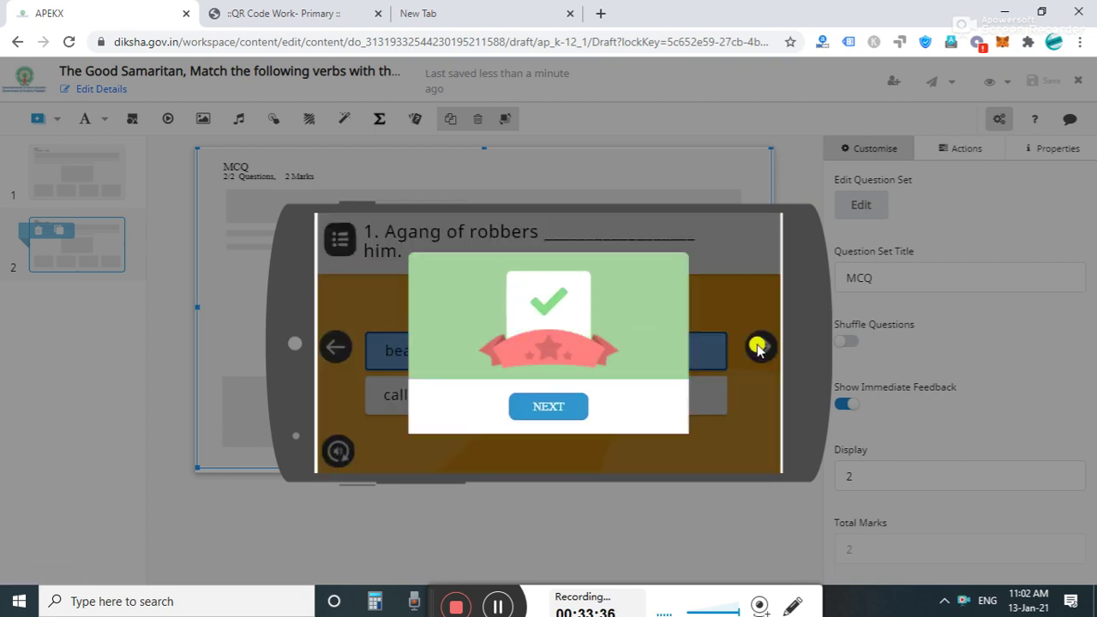
pyautogui.click(548, 409)
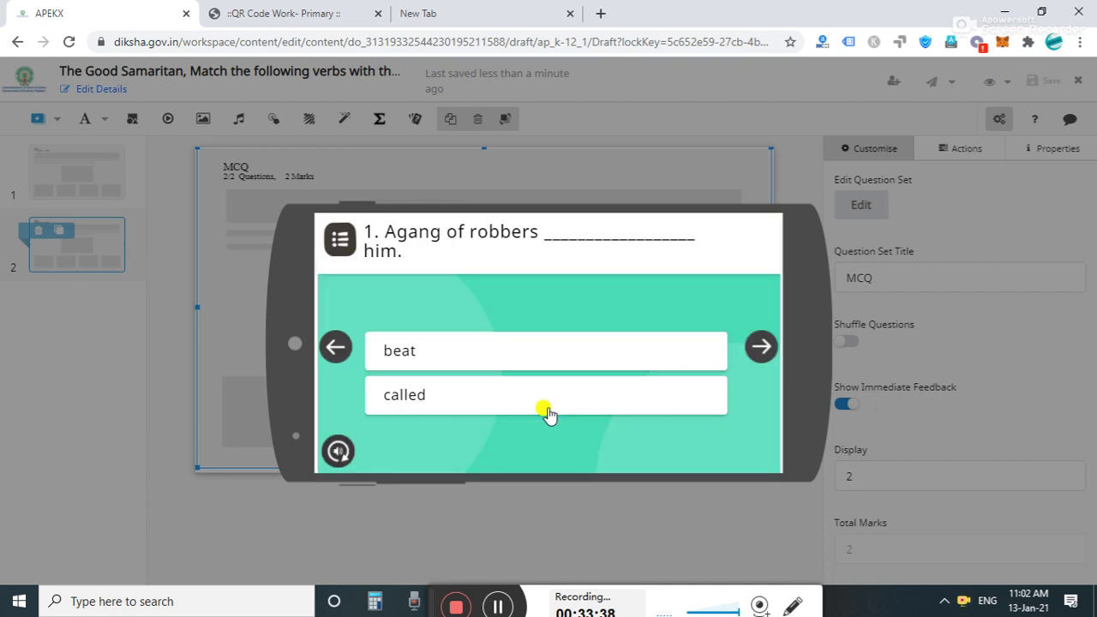
pyautogui.click(958, 353)
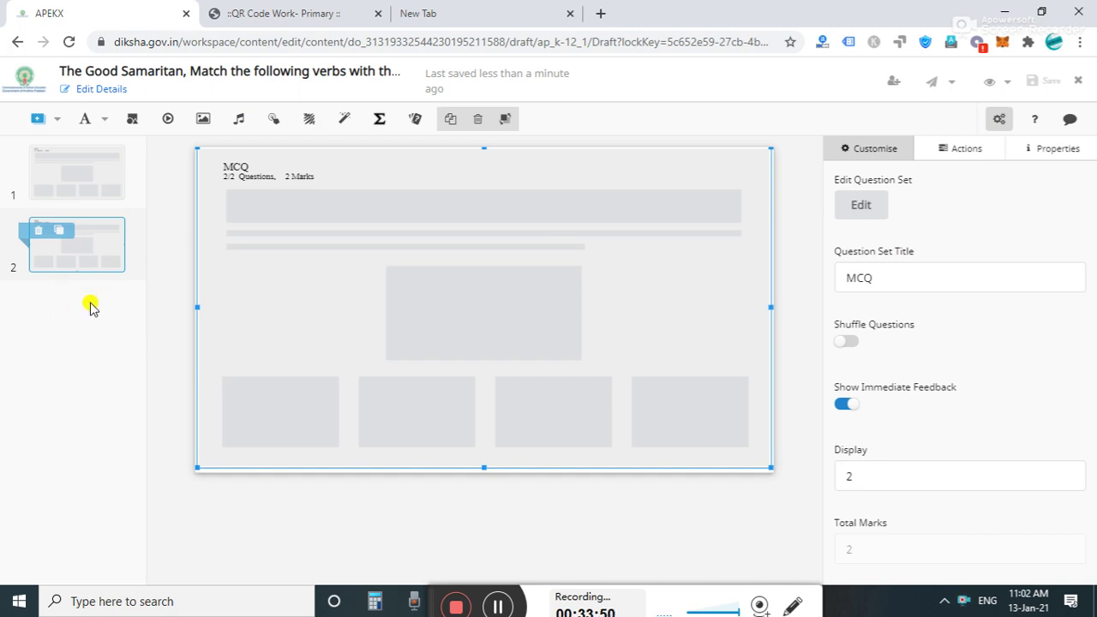
# Add a third slide and start a new Fill in the Blanks question in a question set on it.
pyautogui.click(39, 119)
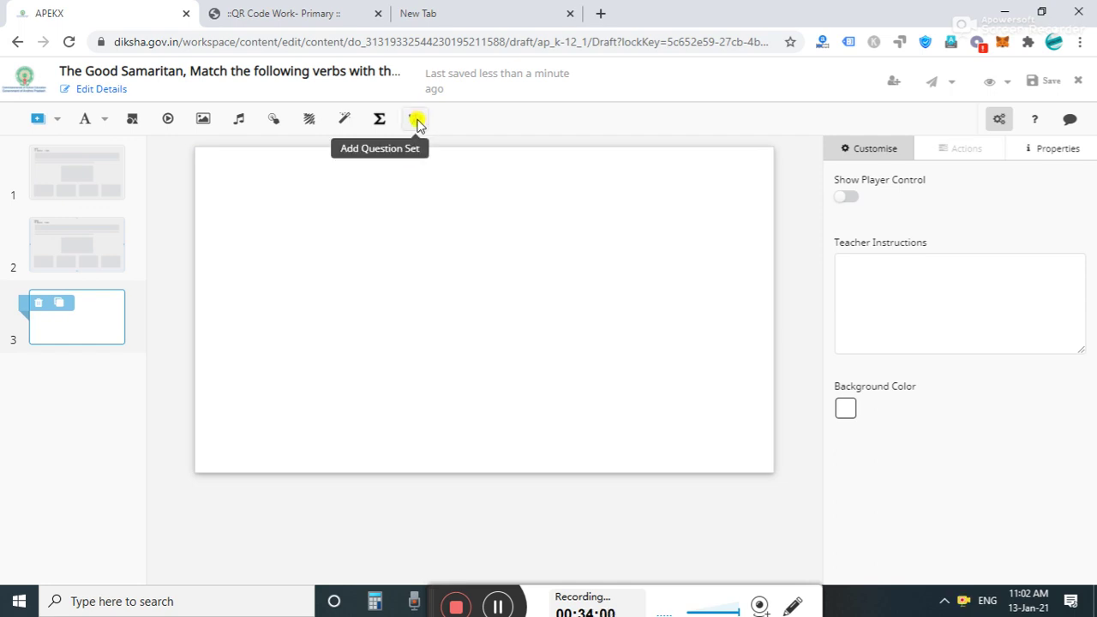
pyautogui.click(416, 122)
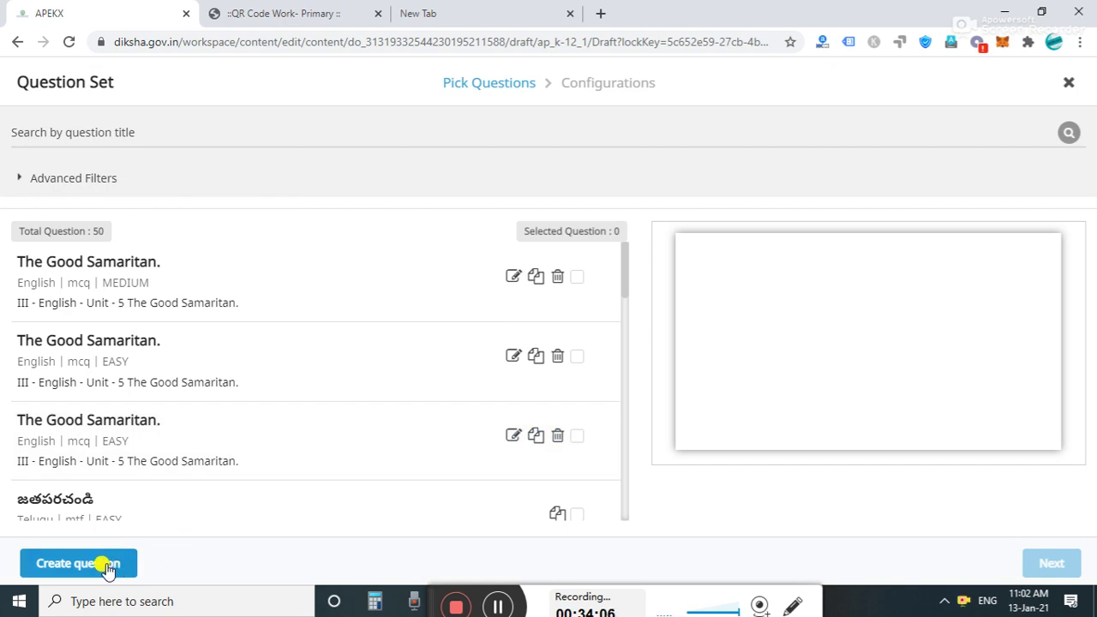
pyautogui.click(106, 566)
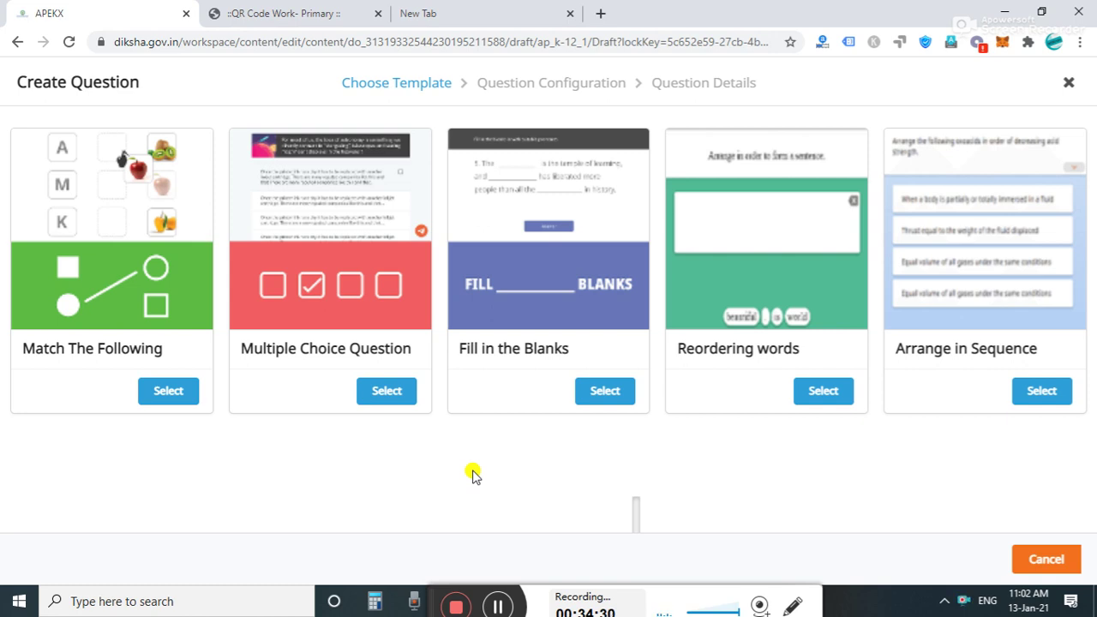
pyautogui.click(606, 391)
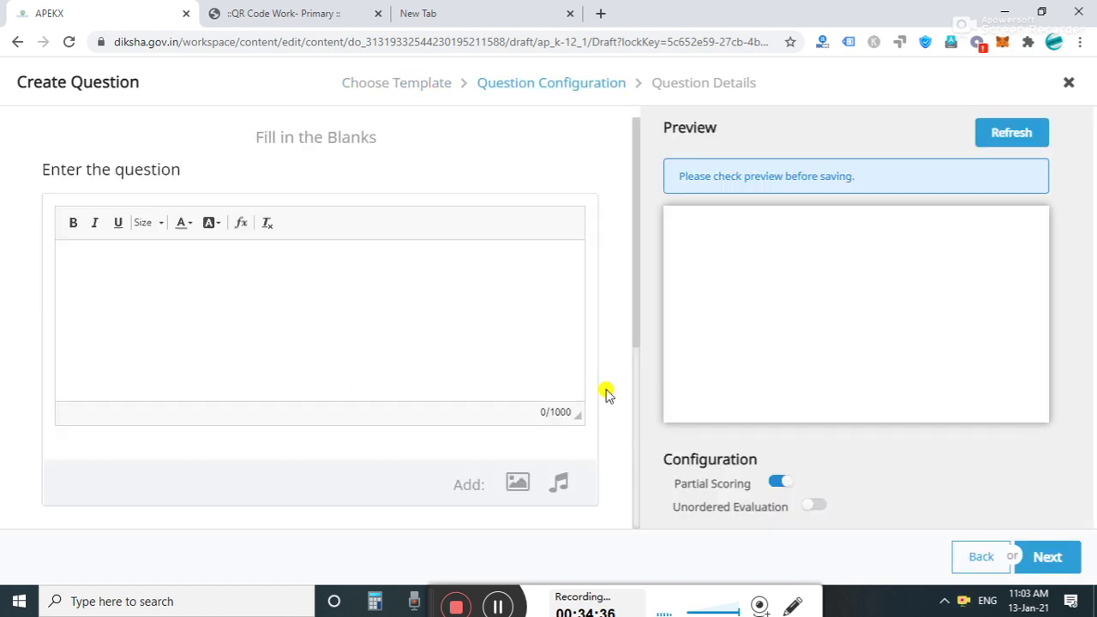
# Enter the question text "1. He saw a ________(priest/friend) nearby." for the Fill in the Blanks question.
pyautogui.moveTo(637, 321)
pyautogui.mouseDown()
pyautogui.moveTo(640, 419)
pyautogui.moveTo(636, 314)
pyautogui.mouseUp()
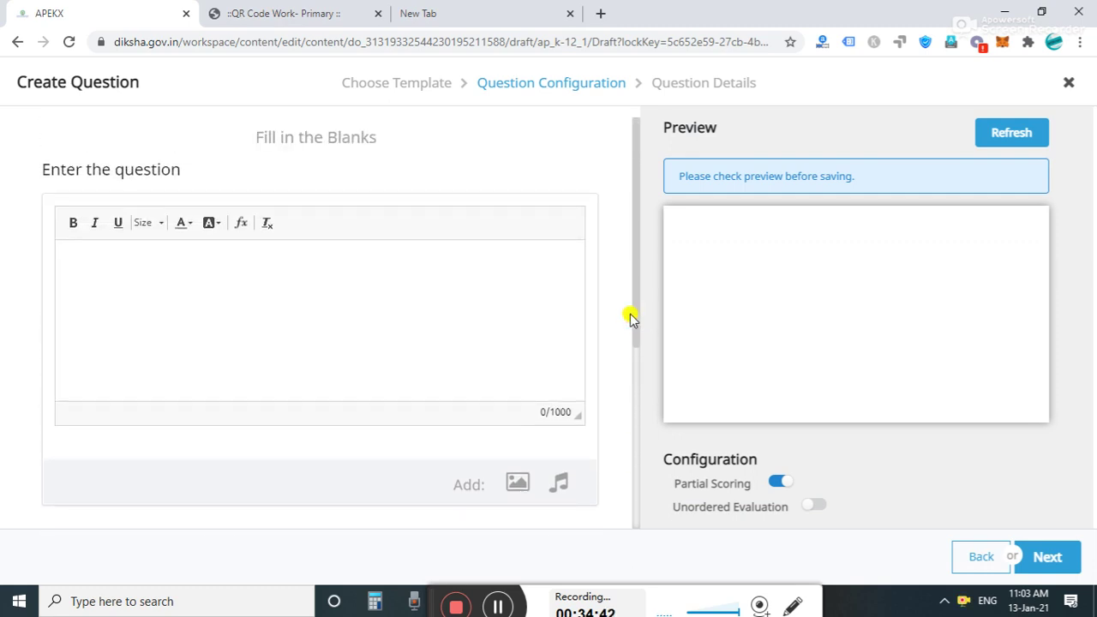
pyautogui.click(162, 261)
pyautogui.write('1.')
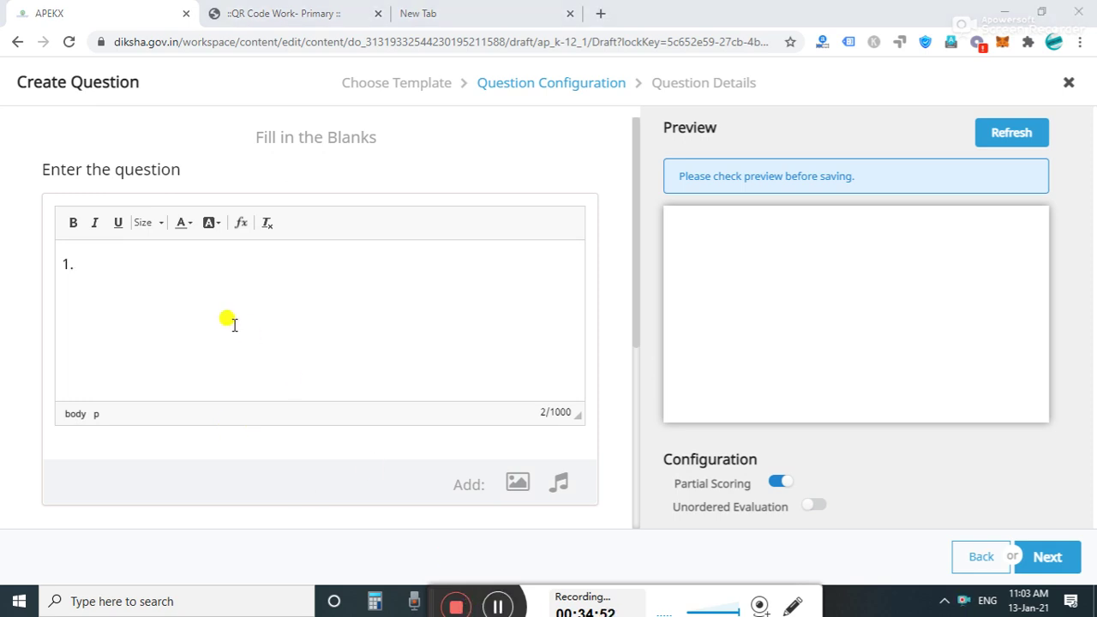
pyautogui.click(141, 259)
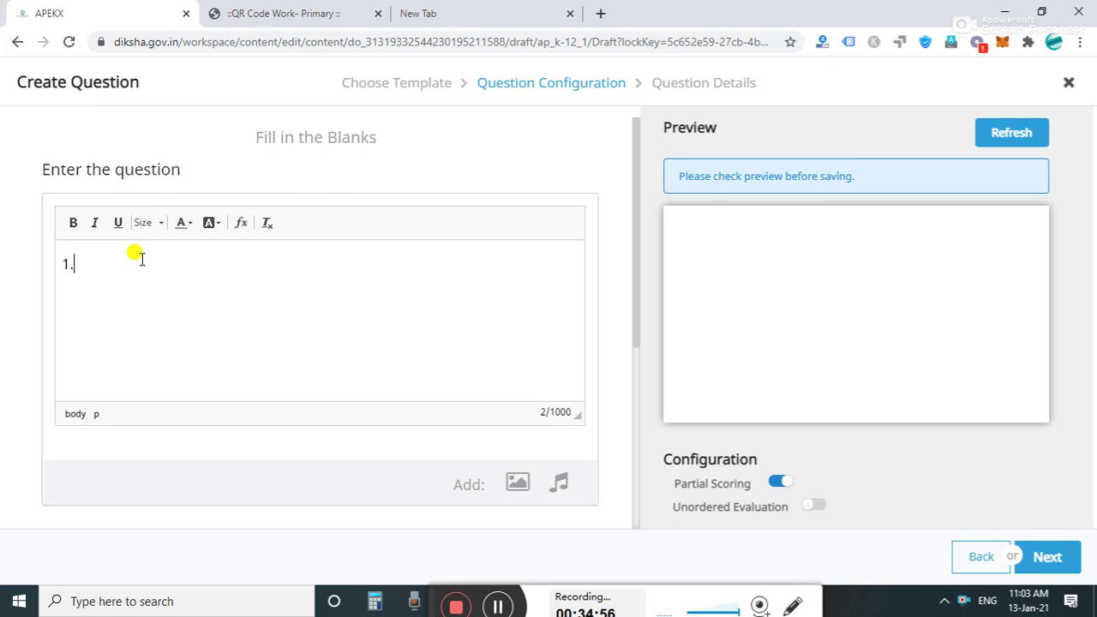
pyautogui.write('H')
pyautogui.press('BackSpace')
pyautogui.write('He ')
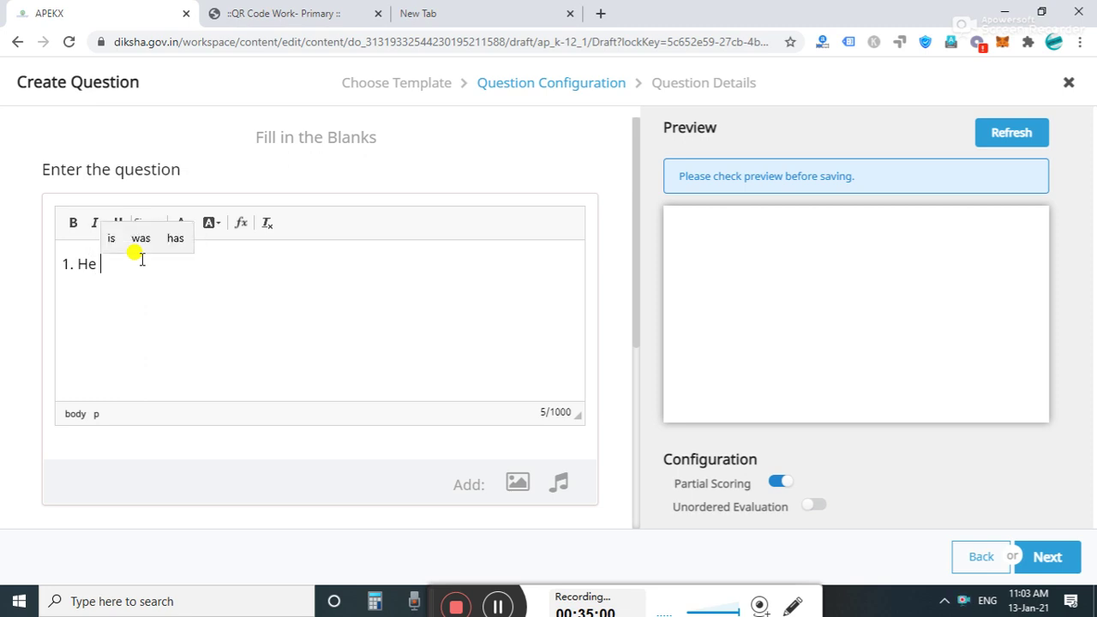
pyautogui.write('saw')
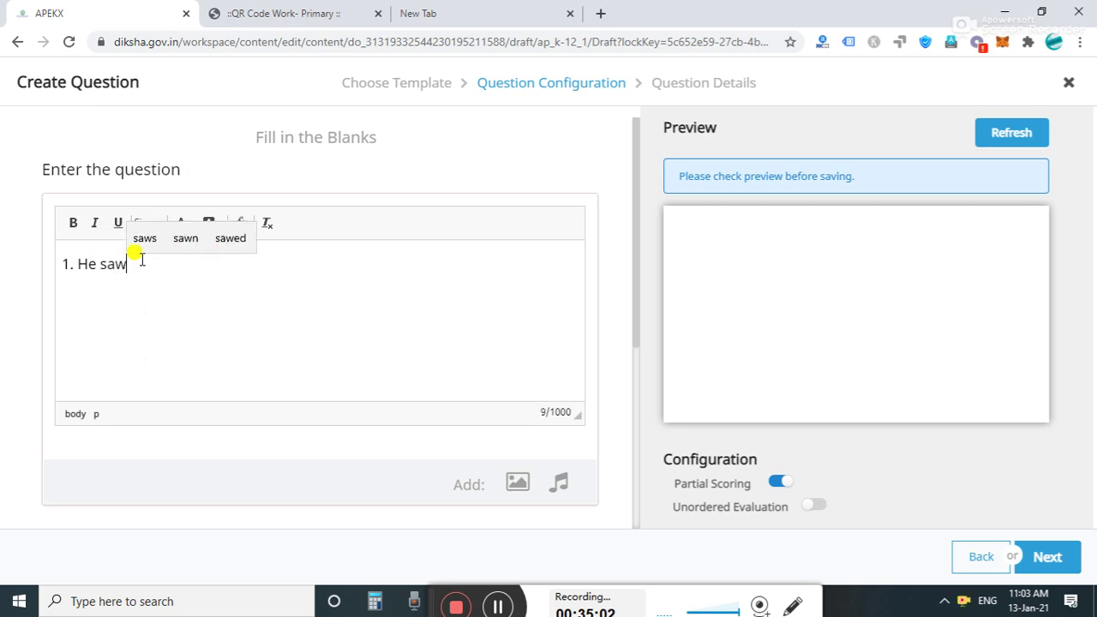
pyautogui.write(' a')
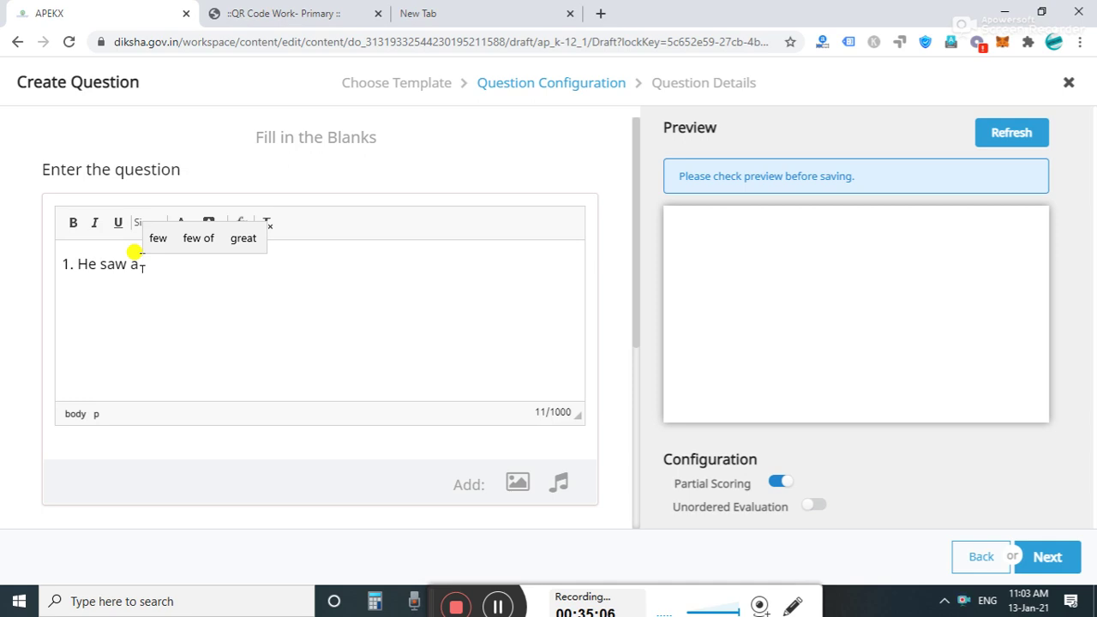
pyautogui.write(' ______')
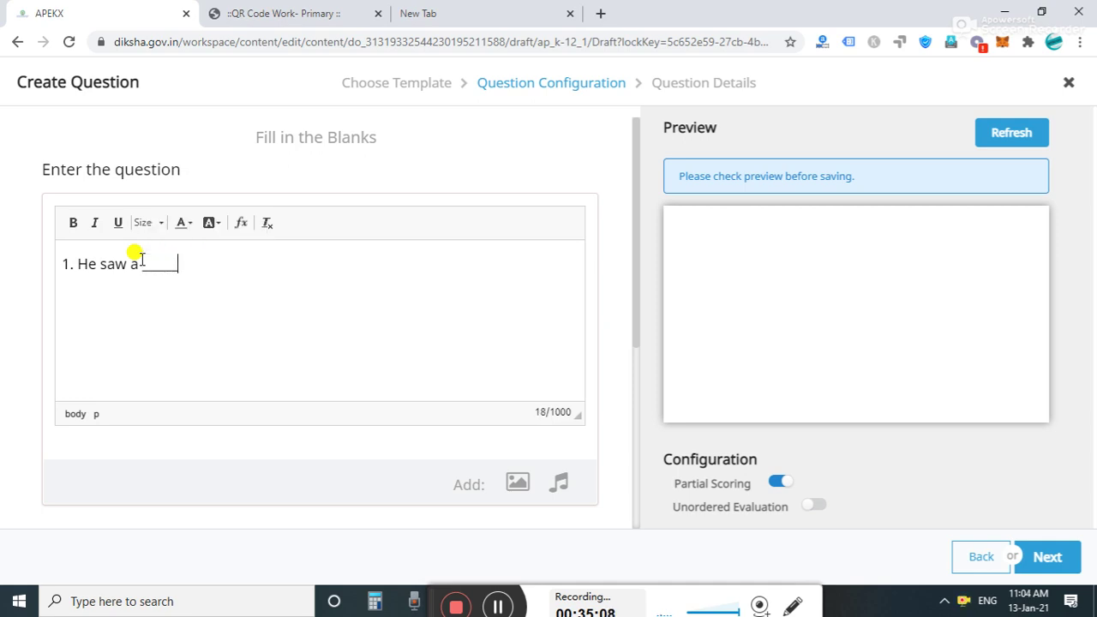
pyautogui.write('___(pries')
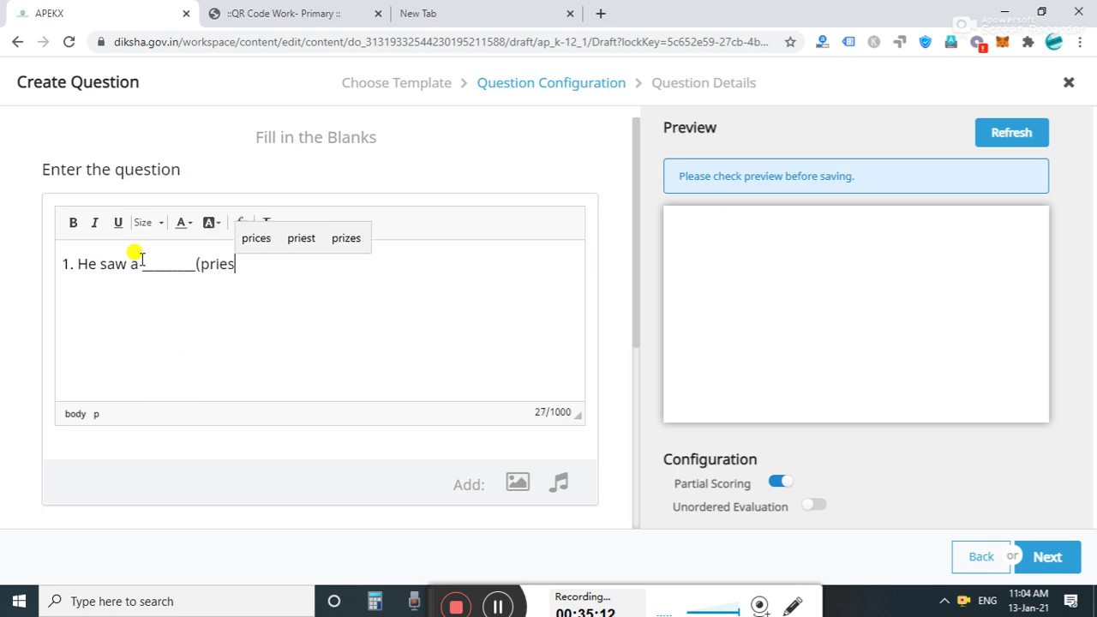
pyautogui.write('t/')
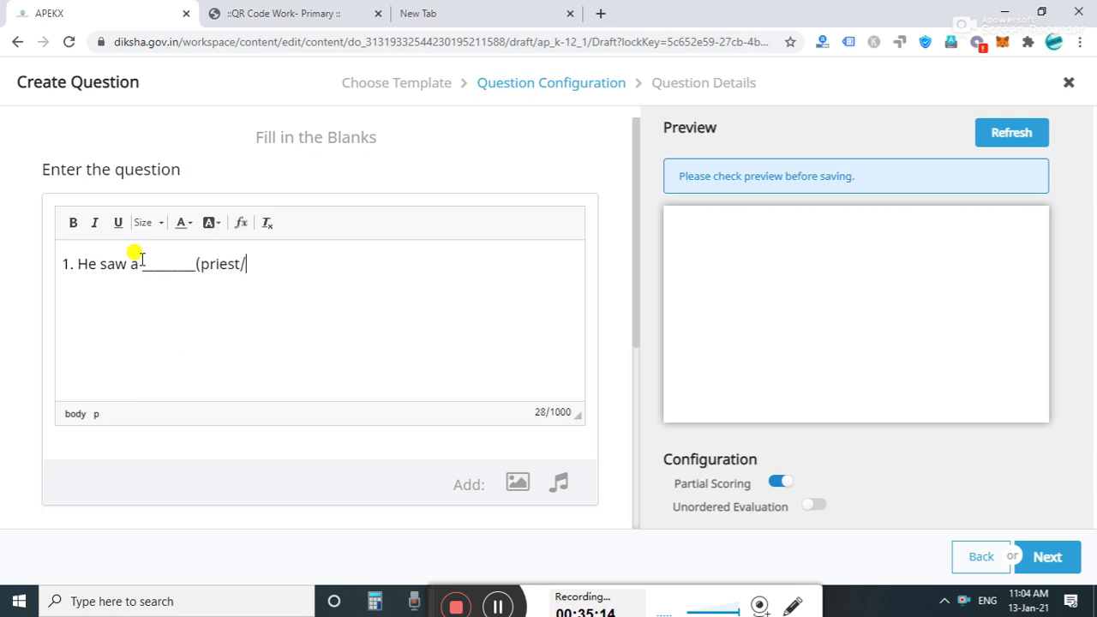
pyautogui.write('friend')
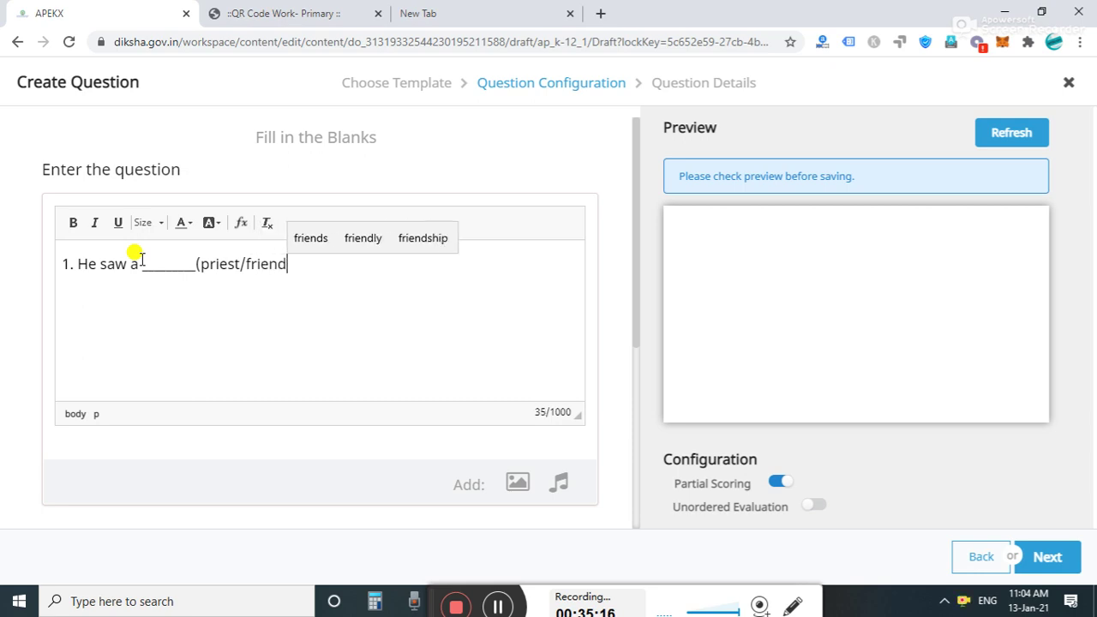
pyautogui.write(') ')
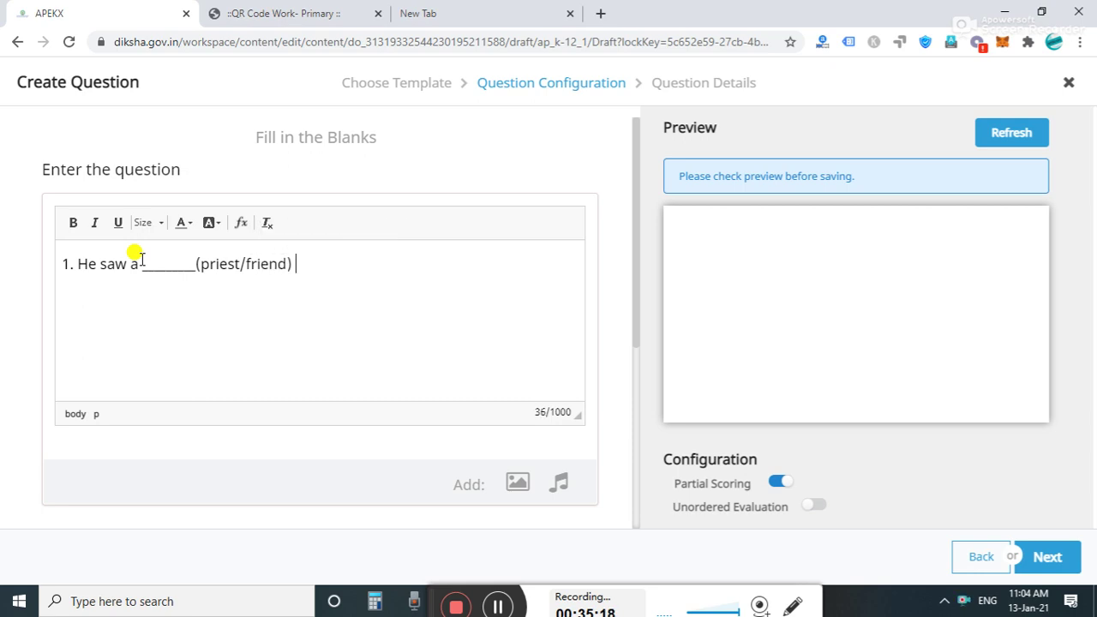
pyautogui.write('near')
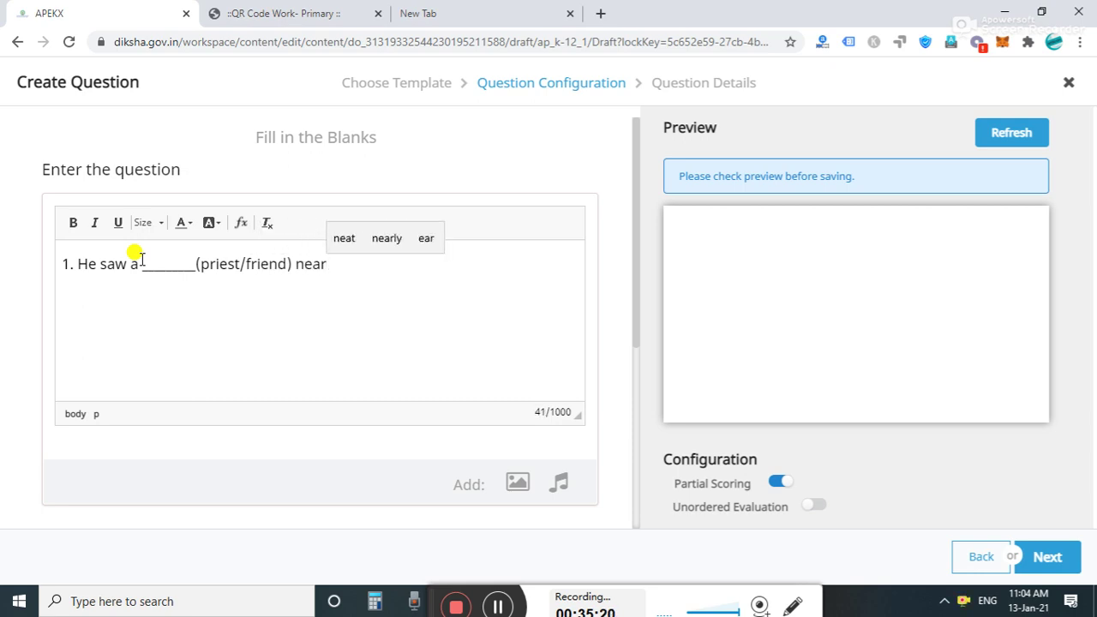
pyautogui.write('by.')
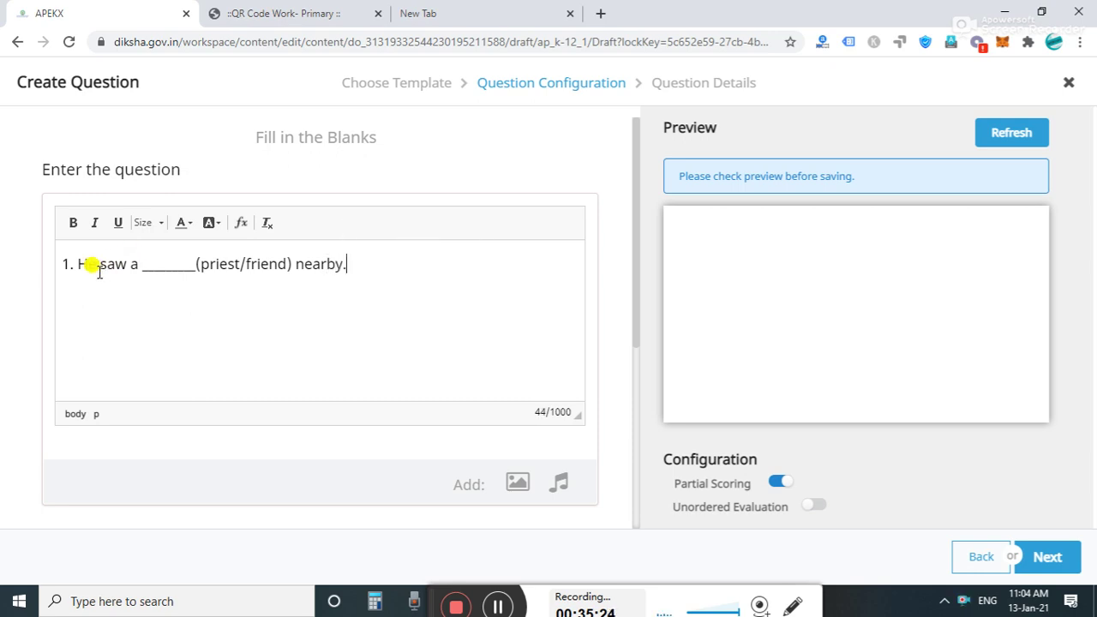
# Set the font size of the whole question sentence to 20.
pyautogui.moveTo(64, 262); pyautogui.dragTo(458, 286)
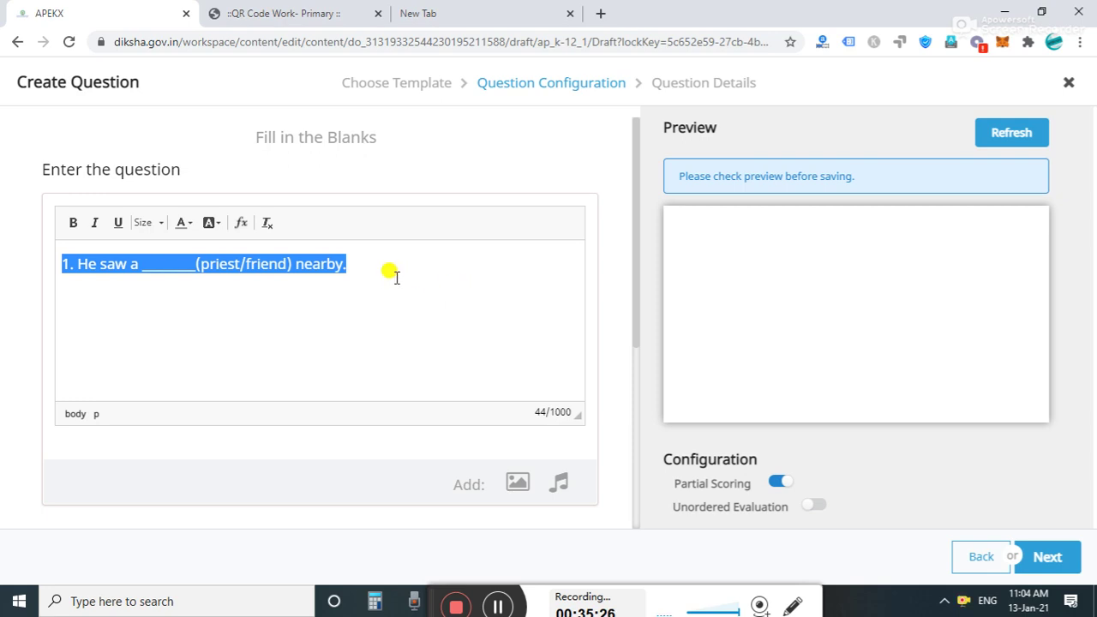
pyautogui.click(162, 224)
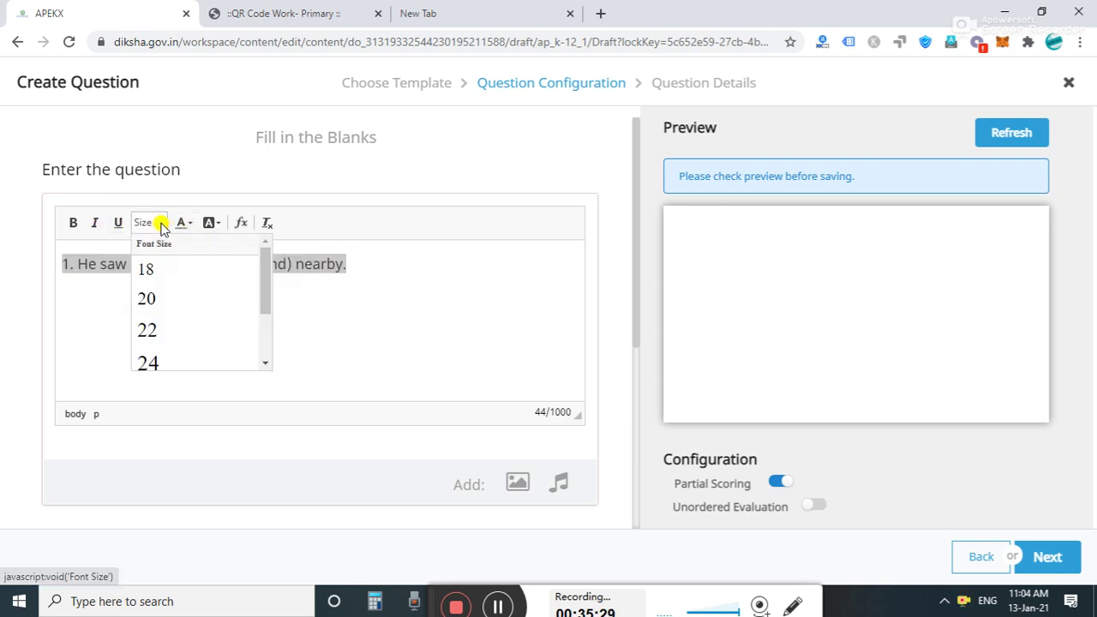
pyautogui.click(148, 300)
pyautogui.click(144, 318)
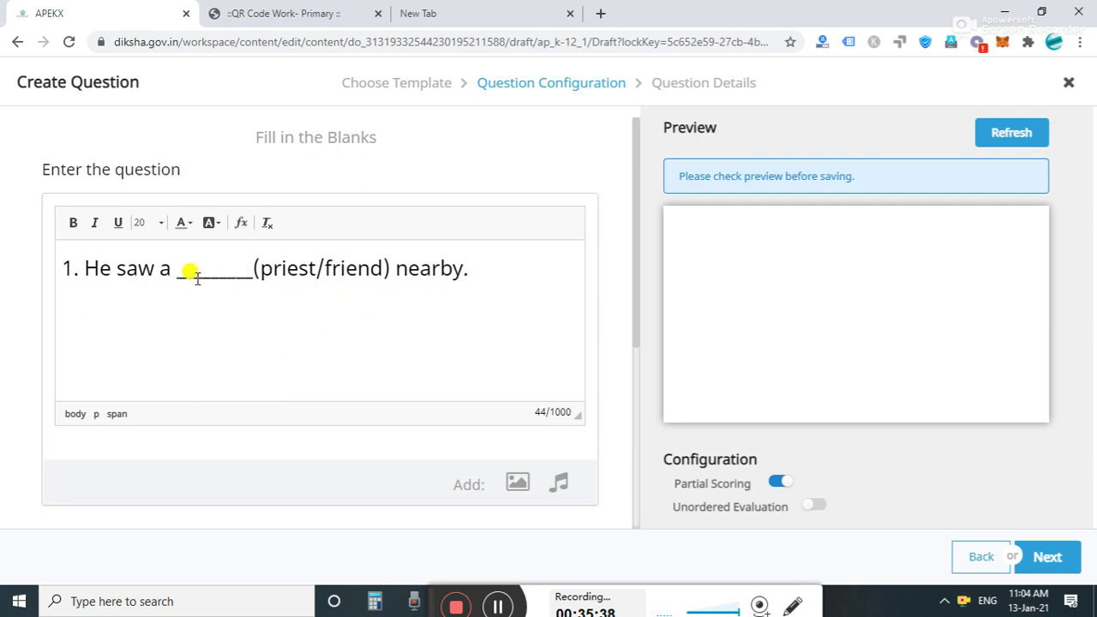
# Replace the underscore blank before "(priest/friend)" with the answer in double square brackets, [[priest]].
pyautogui.click(254, 273)
pyautogui.press('BackSpace')
pyautogui.press('BackSpace')
pyautogui.press('BackSpace')
pyautogui.press('BackSpace')
pyautogui.press('BackSpace')
pyautogui.press('BackSpace')
pyautogui.press('BackSpace')
pyautogui.press('BackSpace')
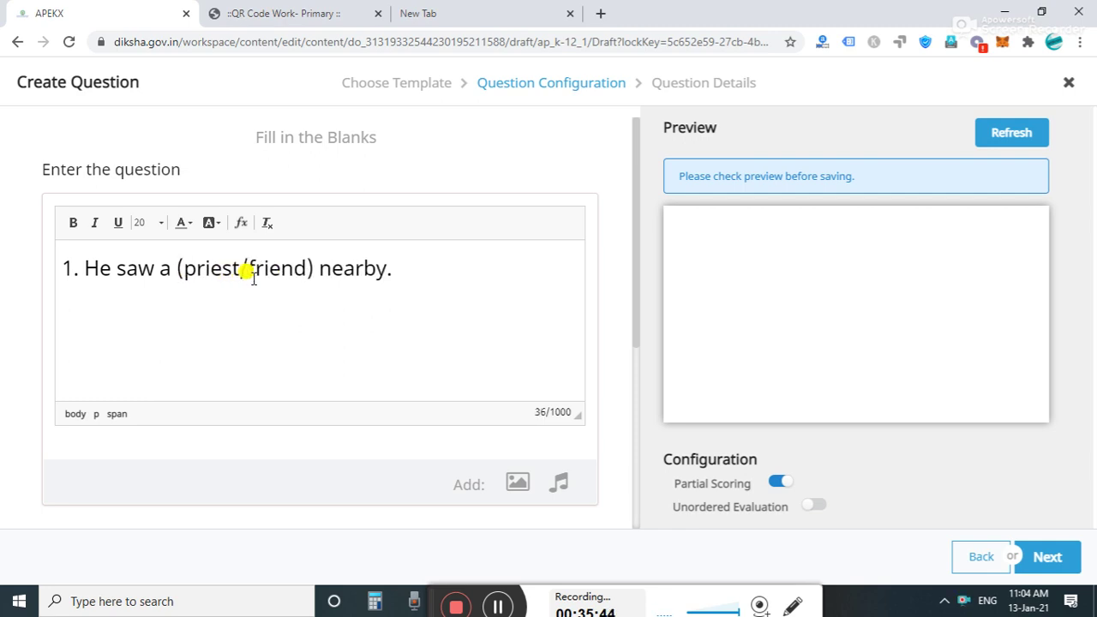
pyautogui.press('BackSpace')
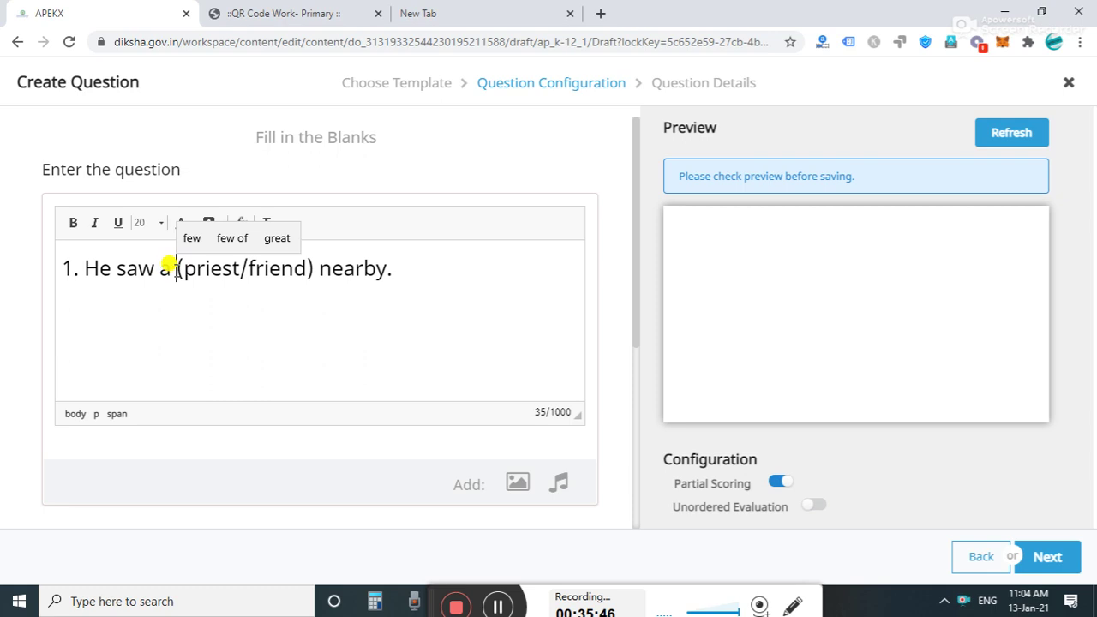
pyautogui.write('priest')
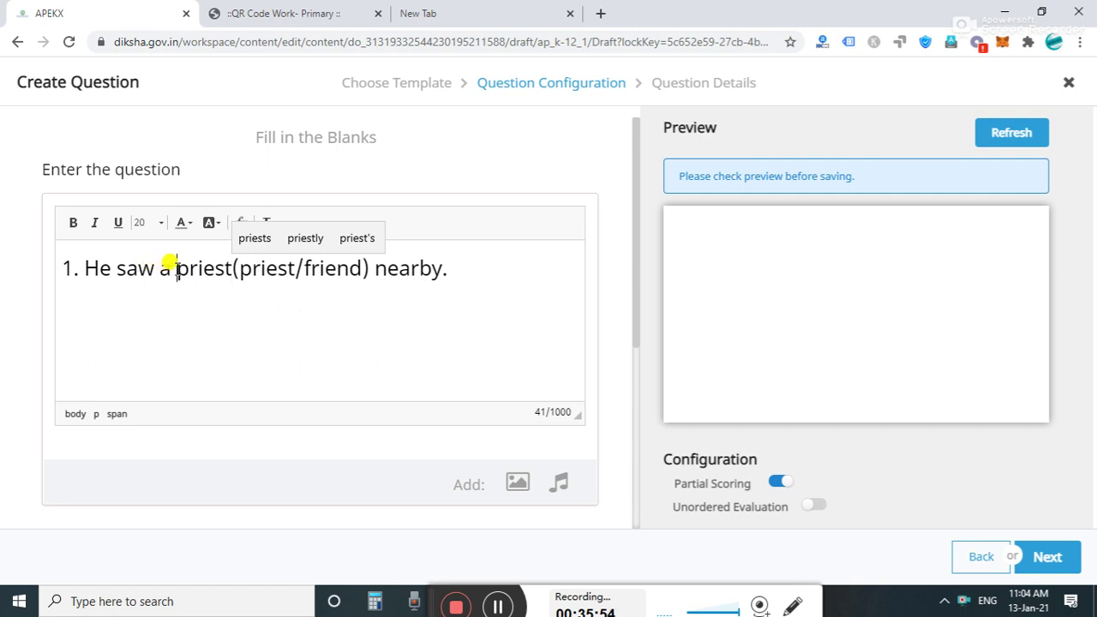
pyautogui.write('[[')
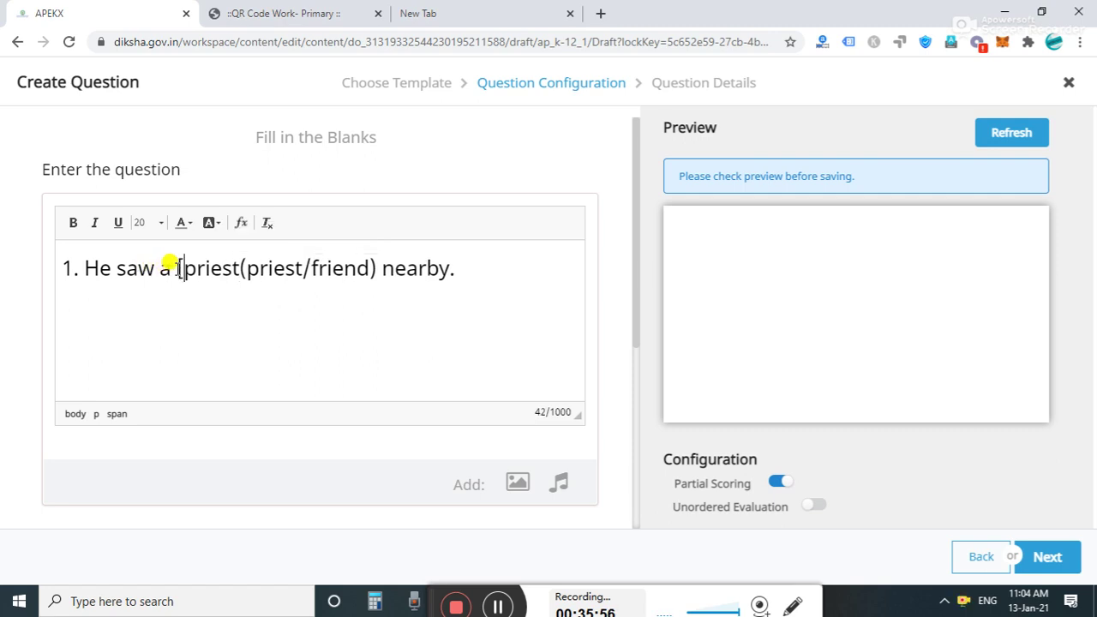
pyautogui.click(245, 269)
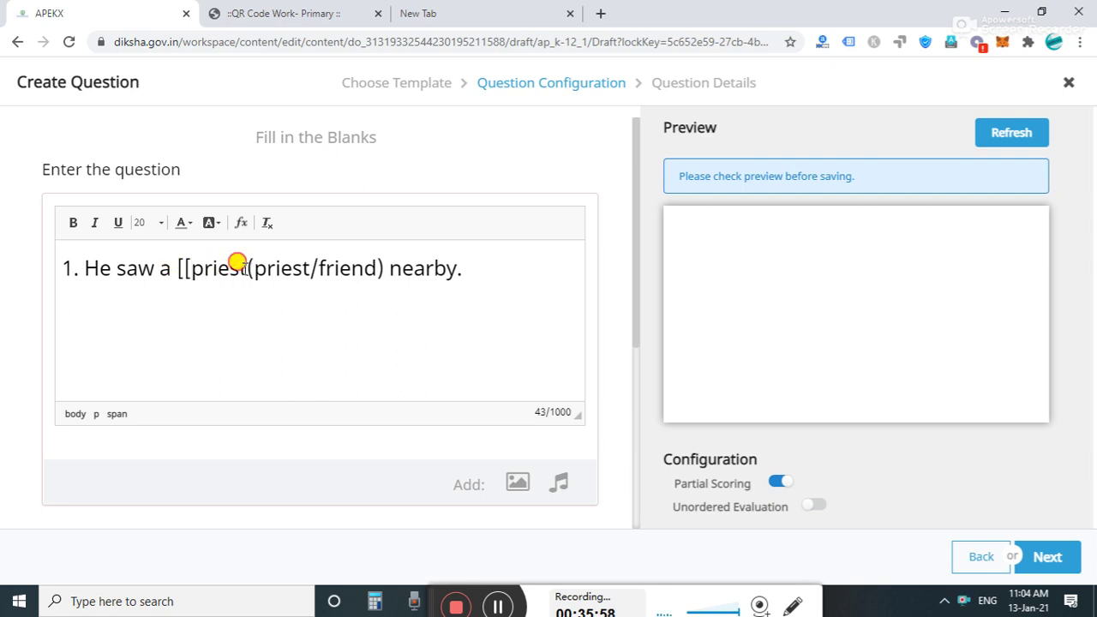
pyautogui.write(']]')
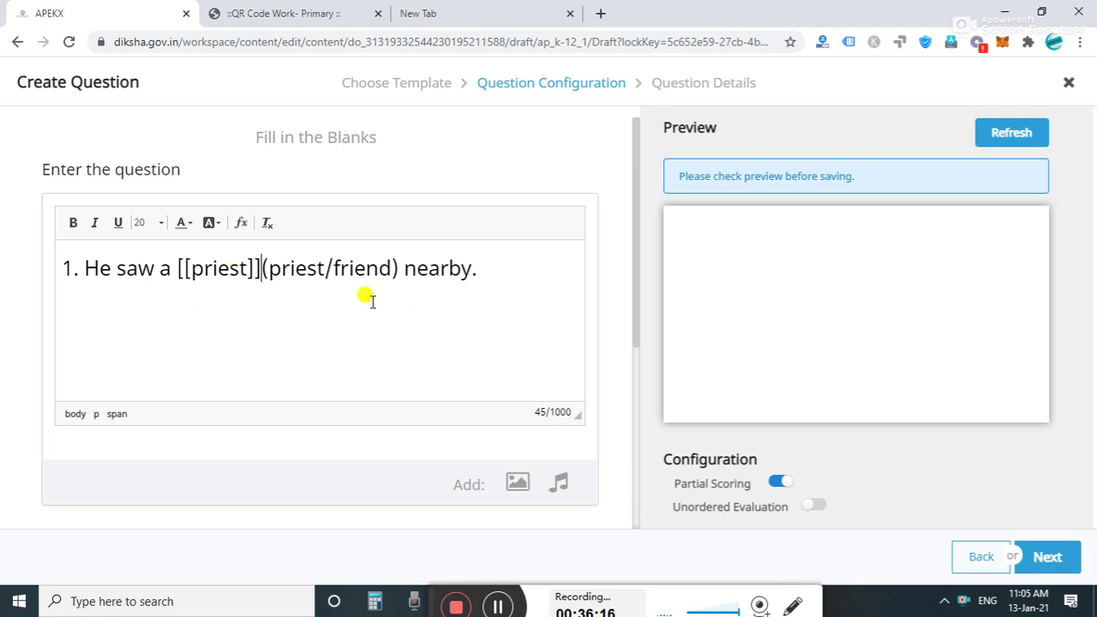
# Refresh the question preview, fill the blank with "priest", submit the answer and continue to the end.
pyautogui.click(1014, 134)
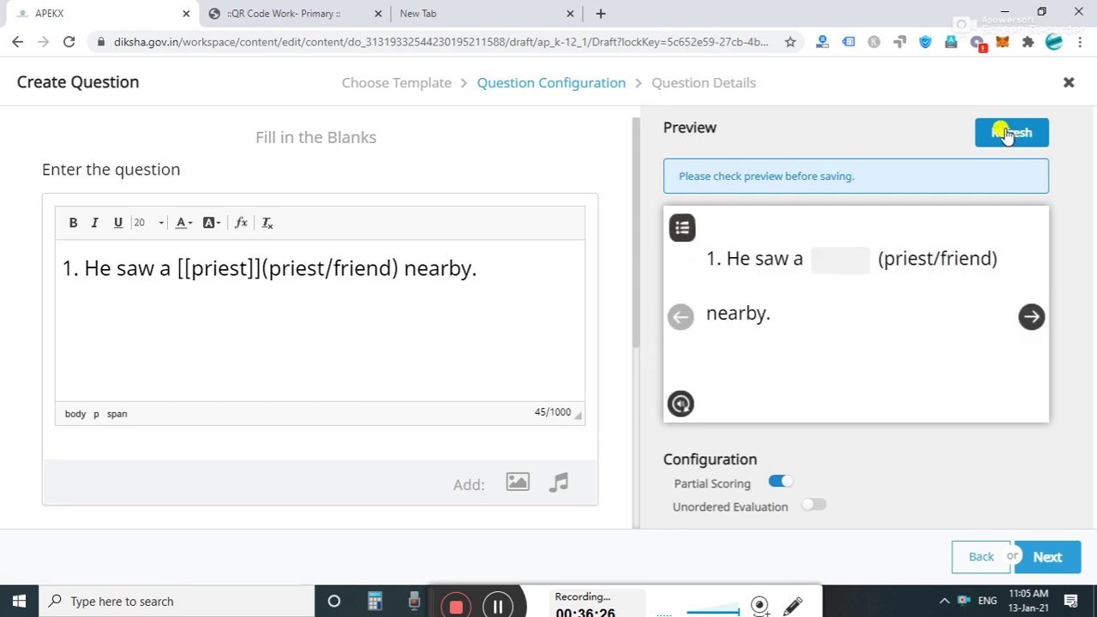
pyautogui.click(820, 266)
pyautogui.write('pri')
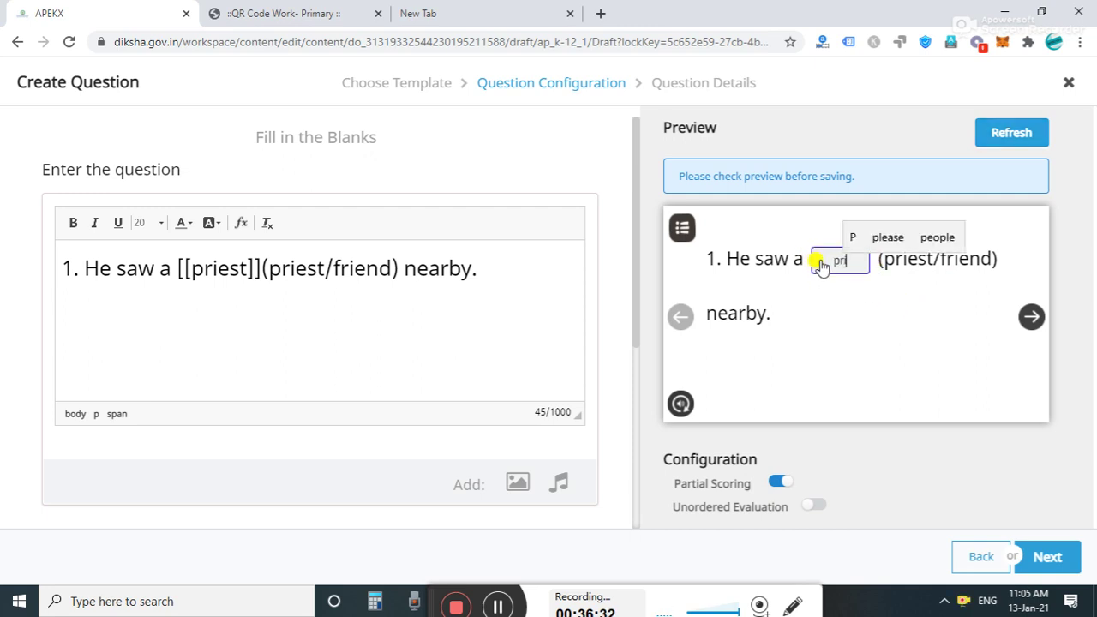
pyautogui.write('est')
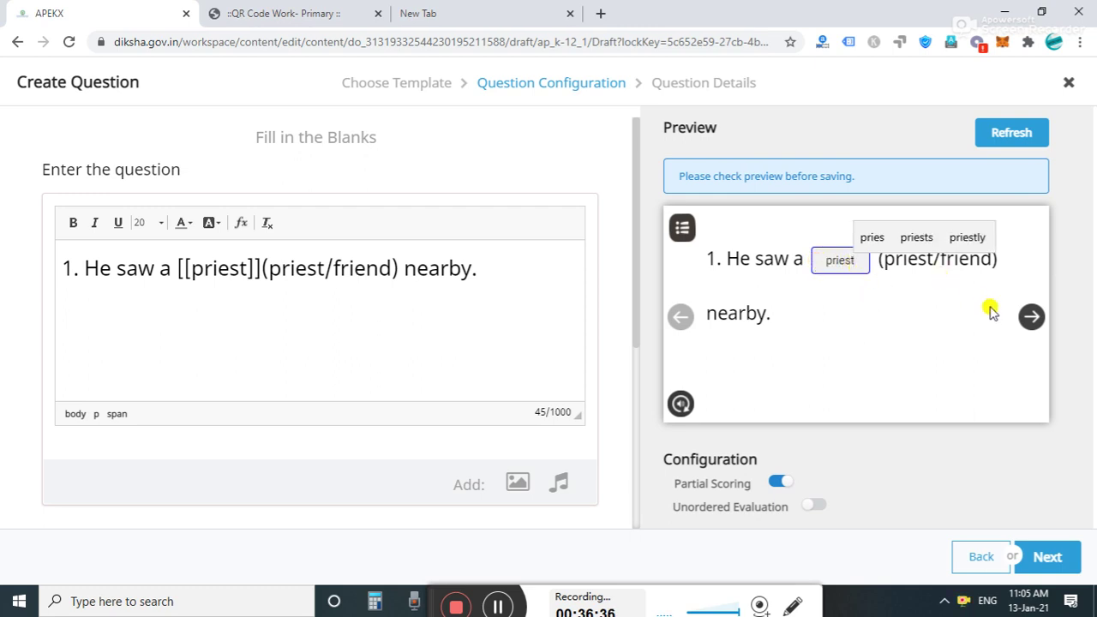
pyautogui.click(1031, 317)
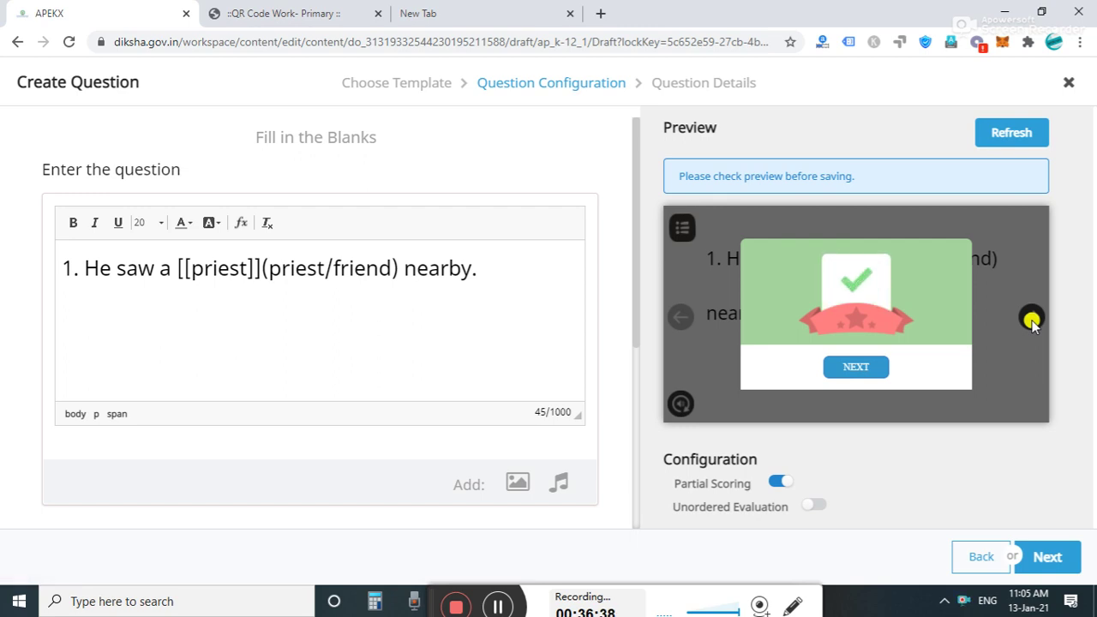
pyautogui.click(855, 368)
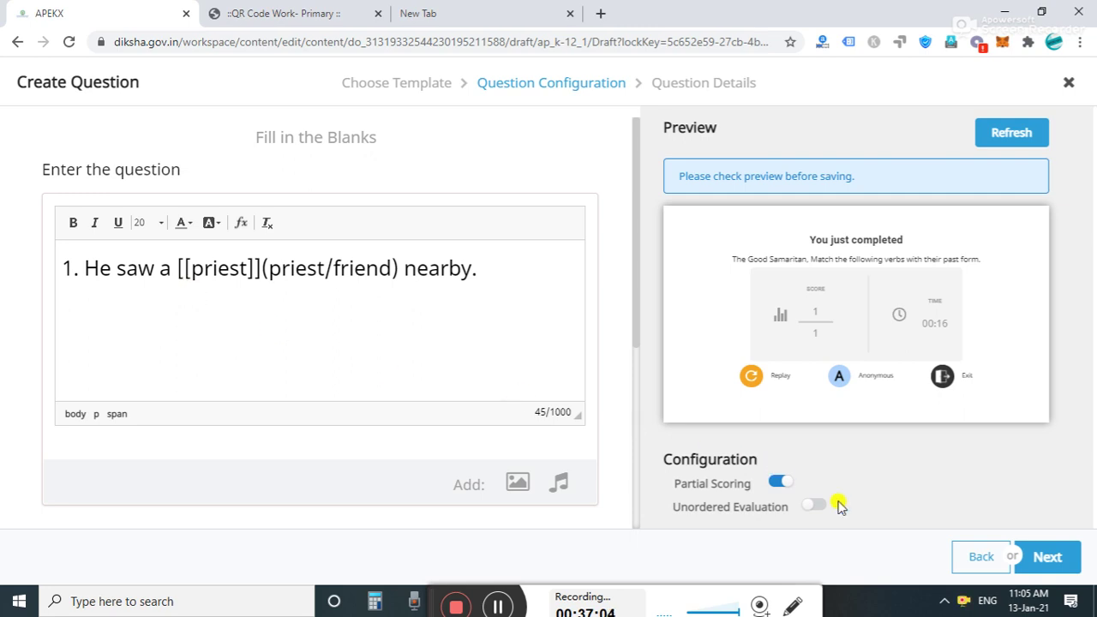
# Proceed to the question details and change the title to "The Good Samaritan.", removing the question sentence from it.
pyautogui.click(1044, 567)
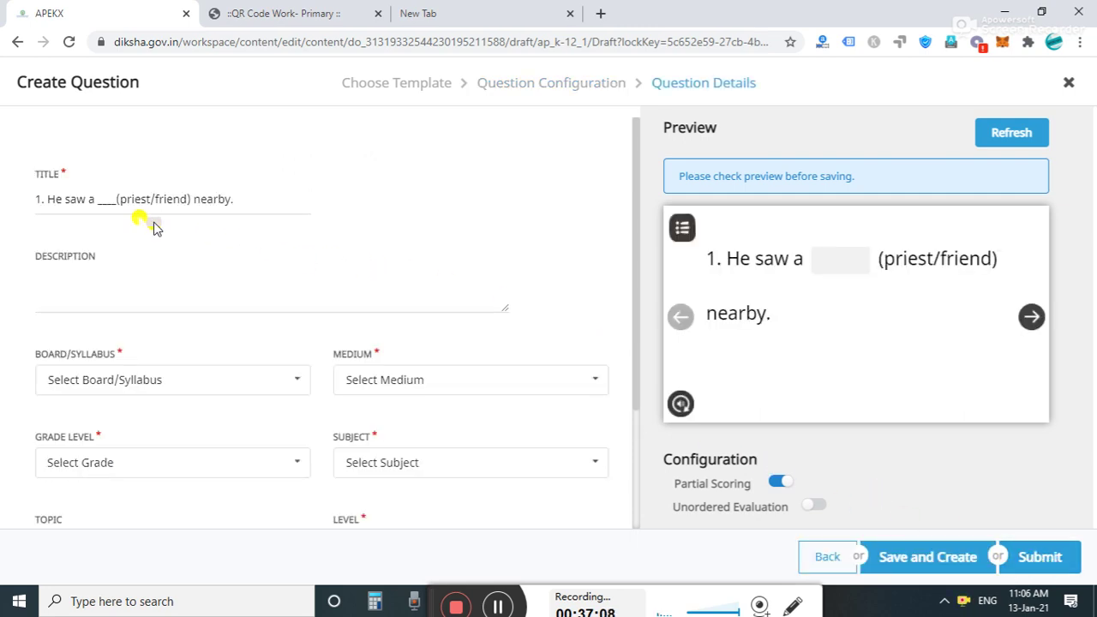
pyautogui.click(36, 201)
pyautogui.write('The G')
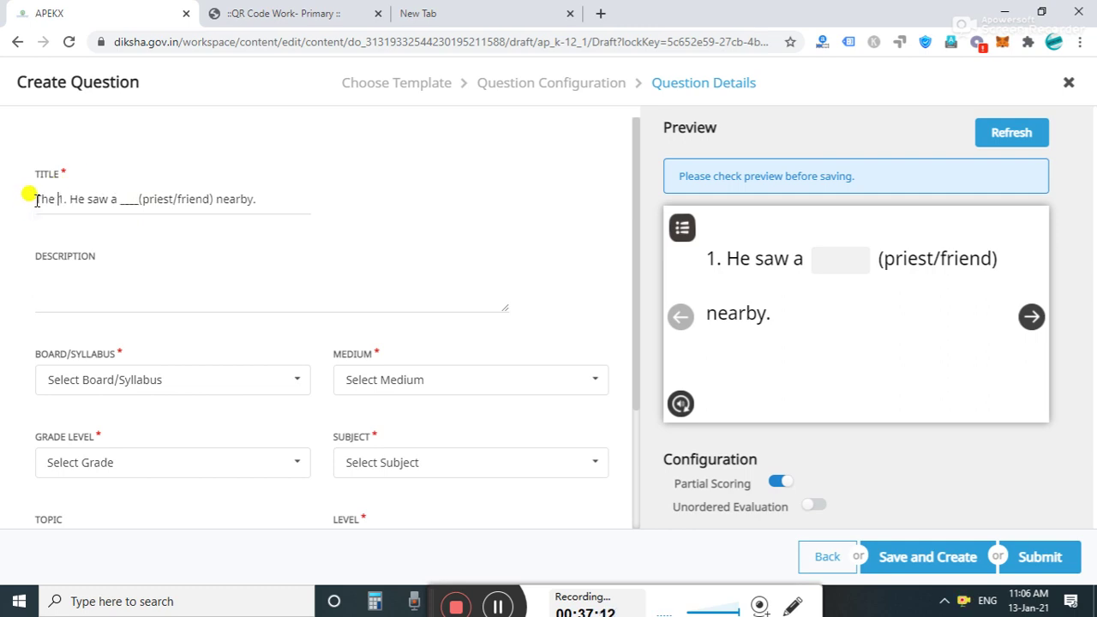
pyautogui.write('ood Sa')
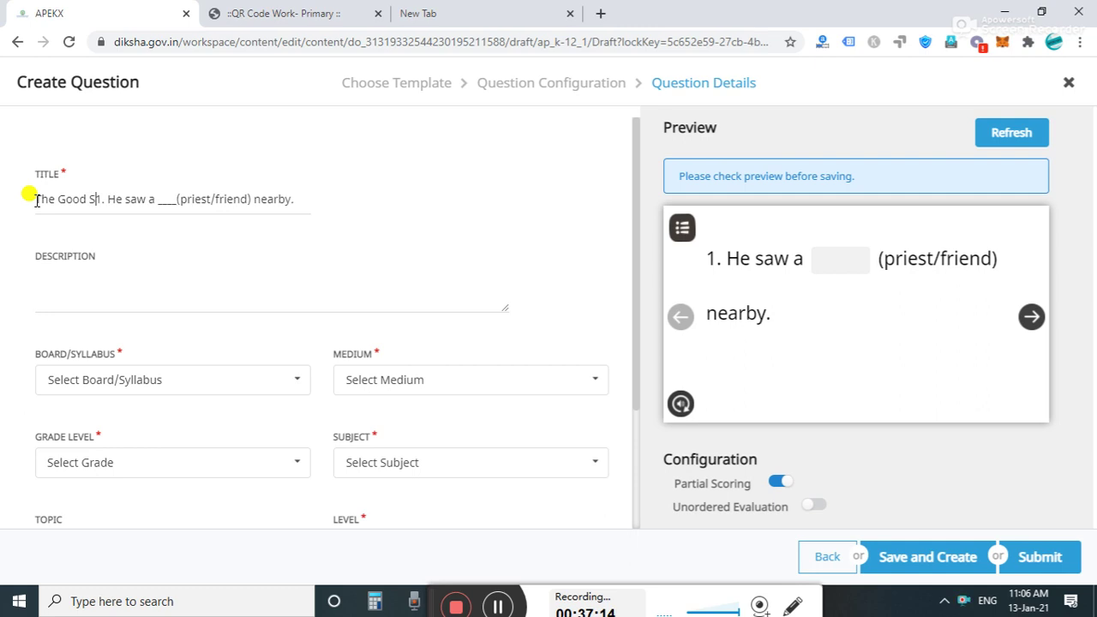
pyautogui.write('maritan')
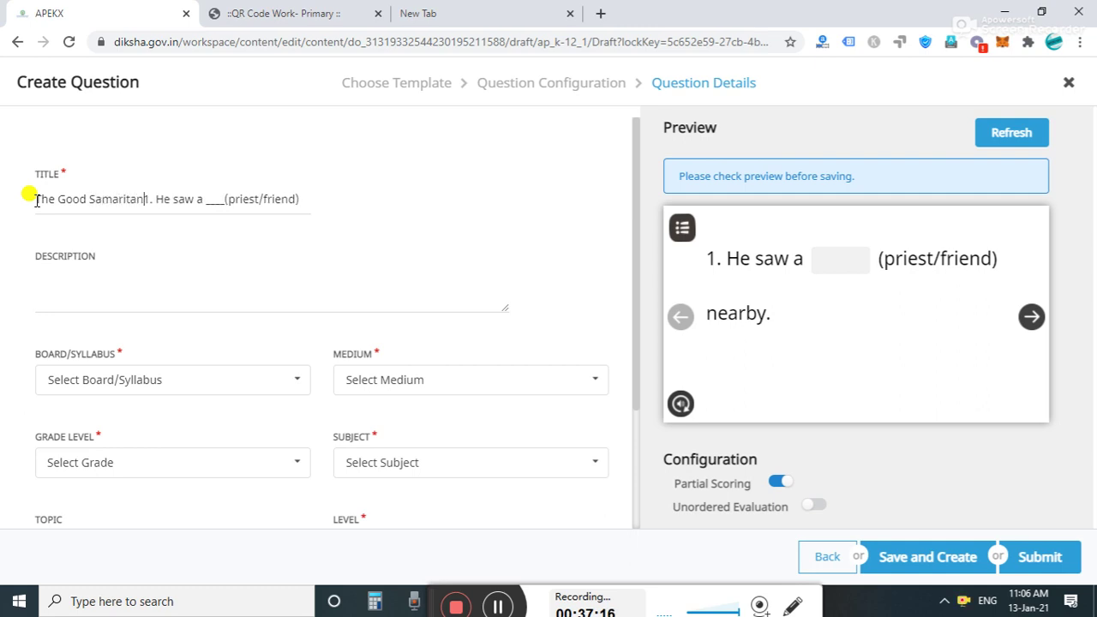
pyautogui.write('.')
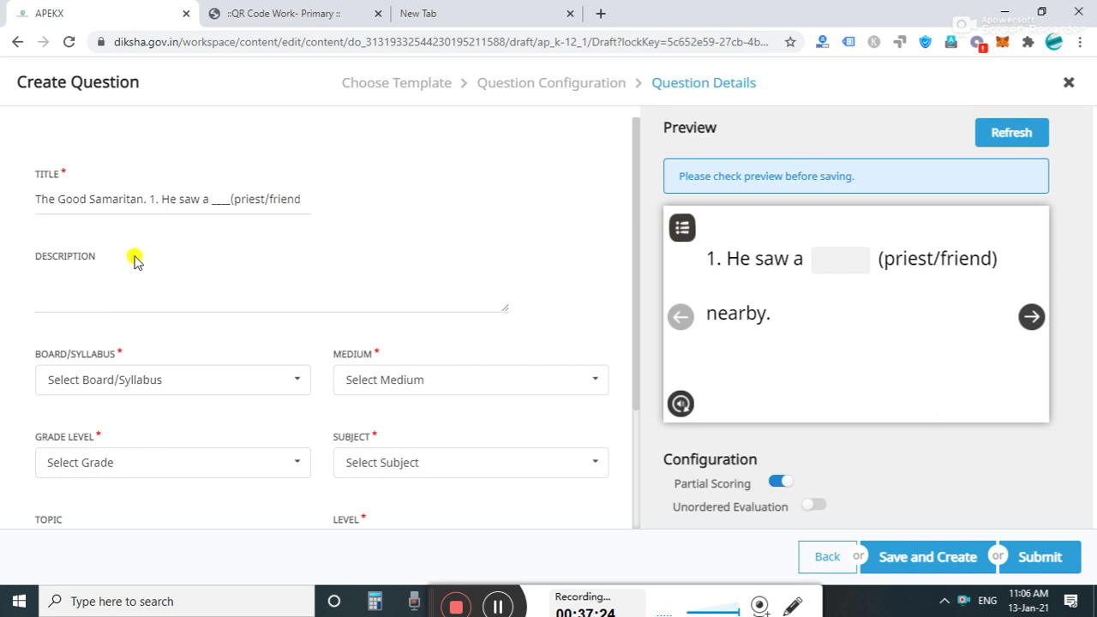
pyautogui.click(300, 199)
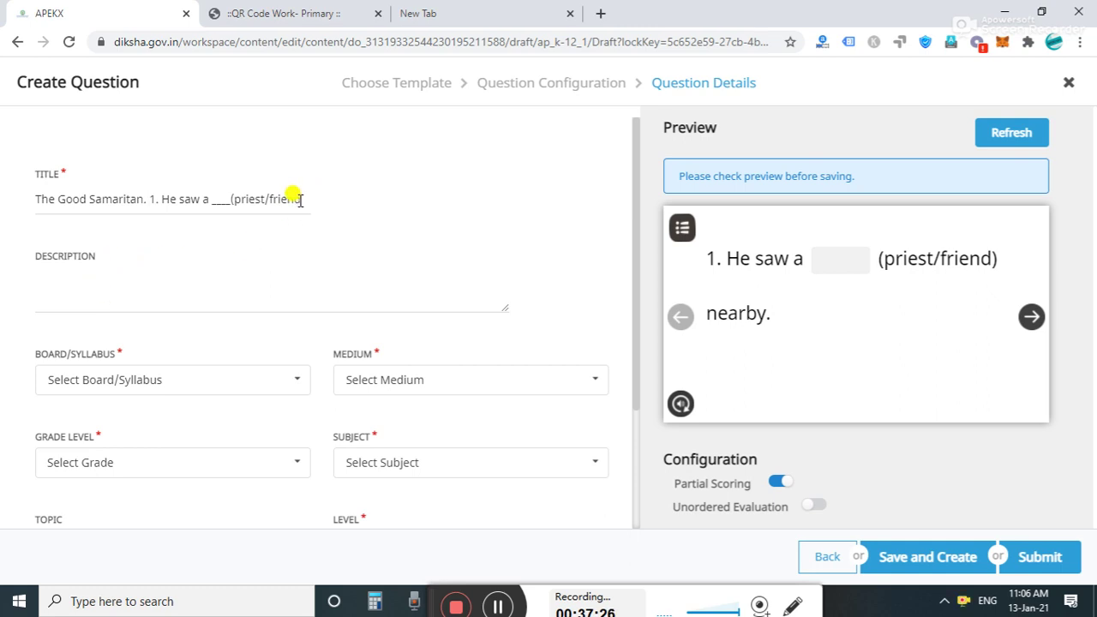
pyautogui.press('BackSpace')
pyautogui.press('BackSpace')
pyautogui.press('BackSpace')
pyautogui.press('BackSpace')
pyautogui.press('BackSpace')
pyautogui.press('BackSpace')
pyautogui.press('BackSpace')
pyautogui.press('BackSpace')
pyautogui.press('BackSpace')
pyautogui.press('BackSpace')
pyautogui.press('BackSpace')
pyautogui.press('BackSpace')
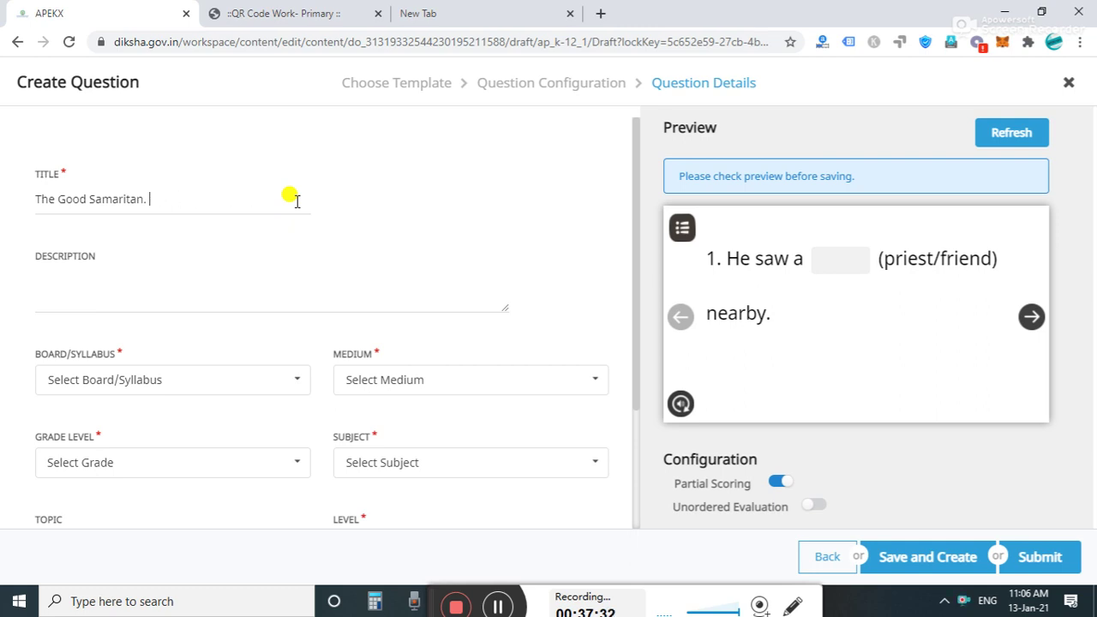
# Enter "III - English - Unit - 5 - The Good Samaritan." as the question's description.
pyautogui.click(56, 279)
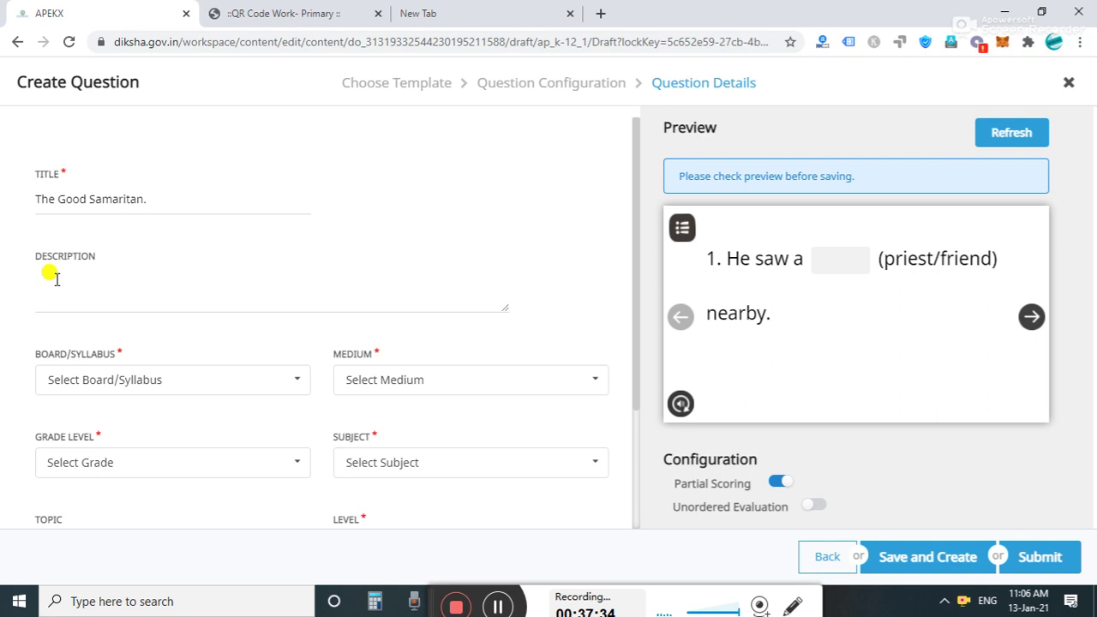
pyautogui.write('III - Eng')
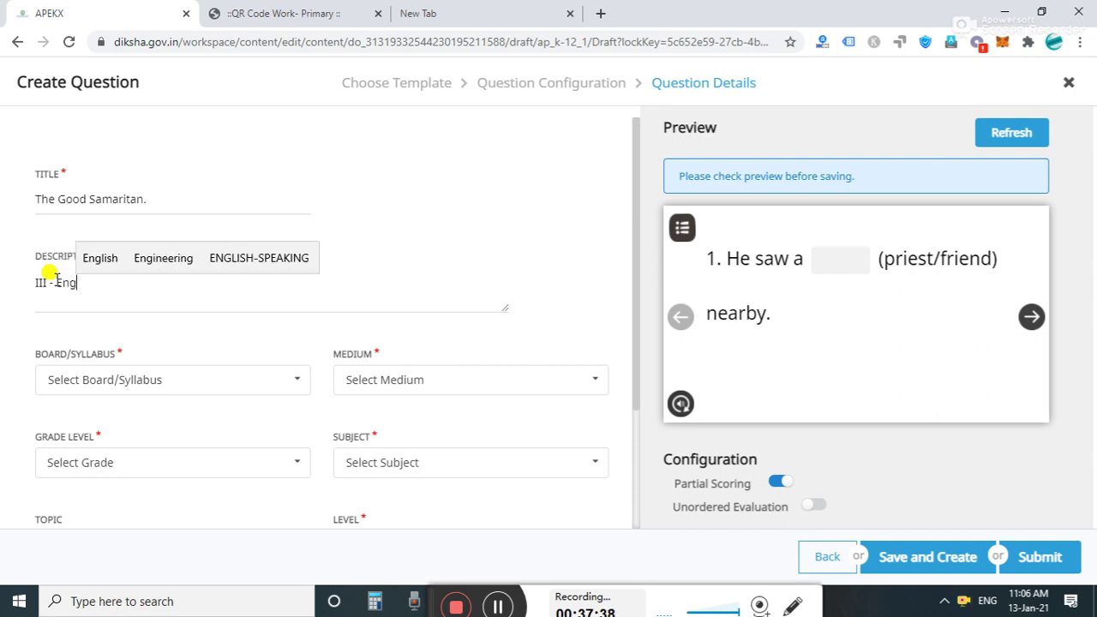
pyautogui.write('lish -')
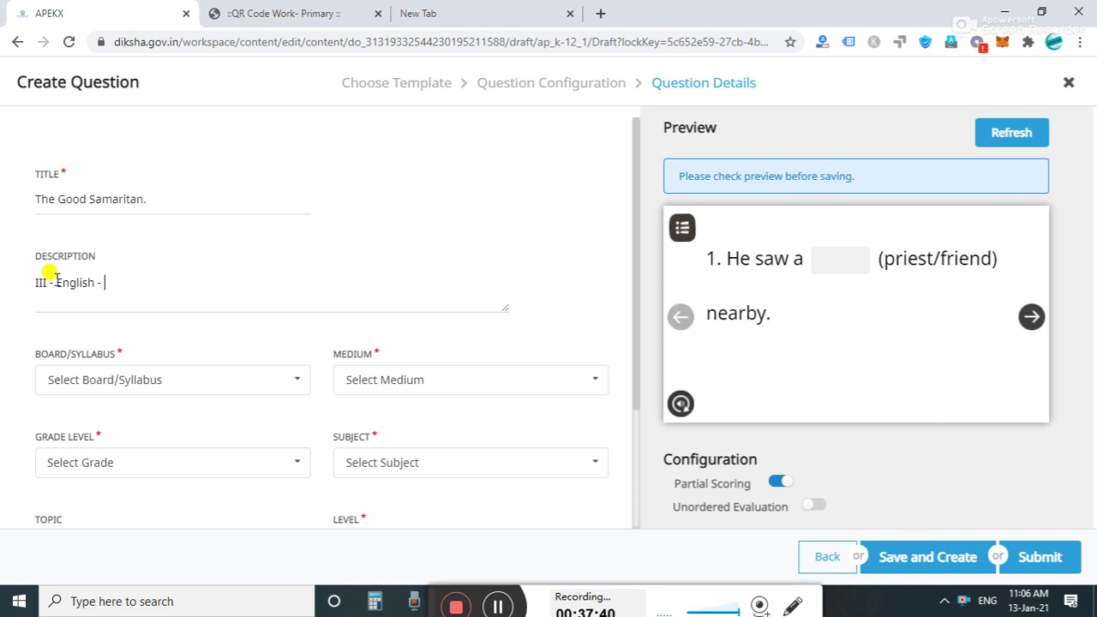
pyautogui.write(' Class')
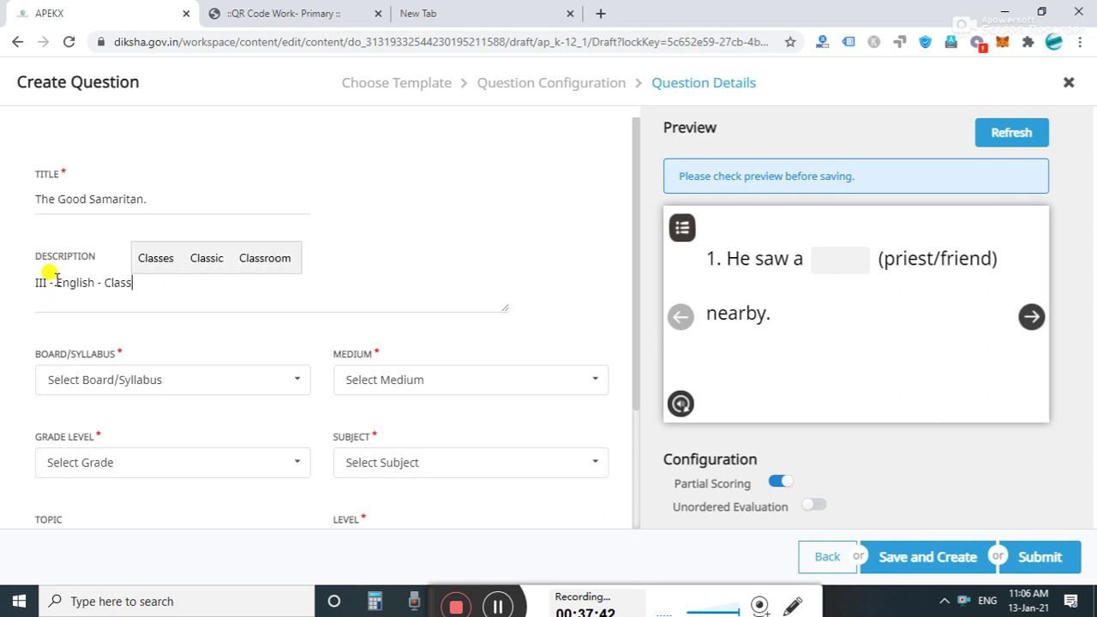
pyautogui.press('BackSpace')
pyautogui.press('BackSpace')
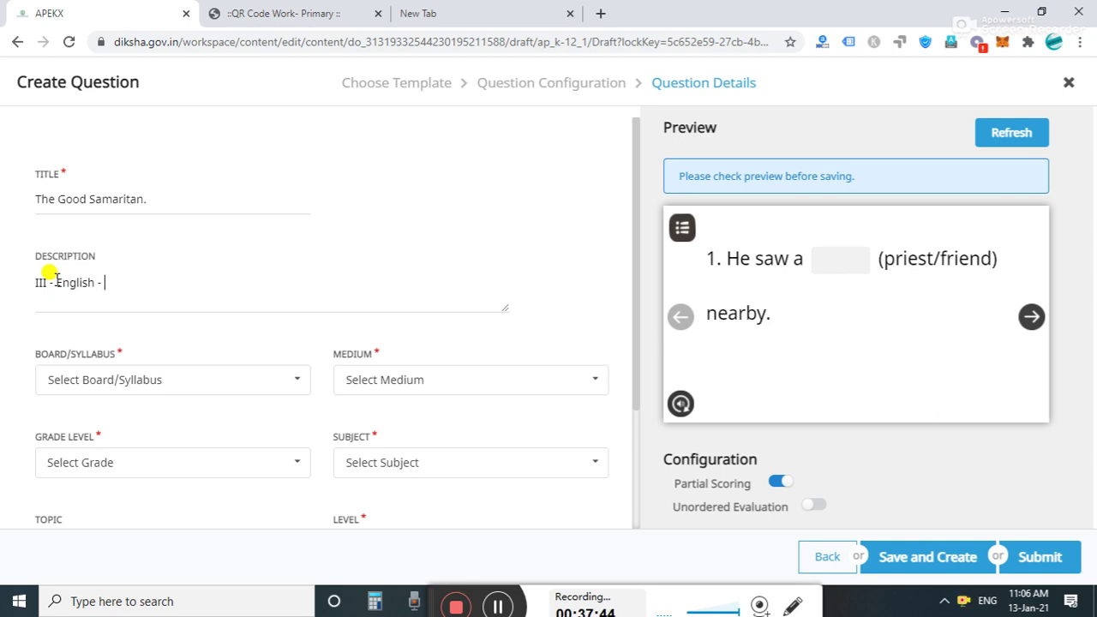
pyautogui.write('Unit - 5 - Th')
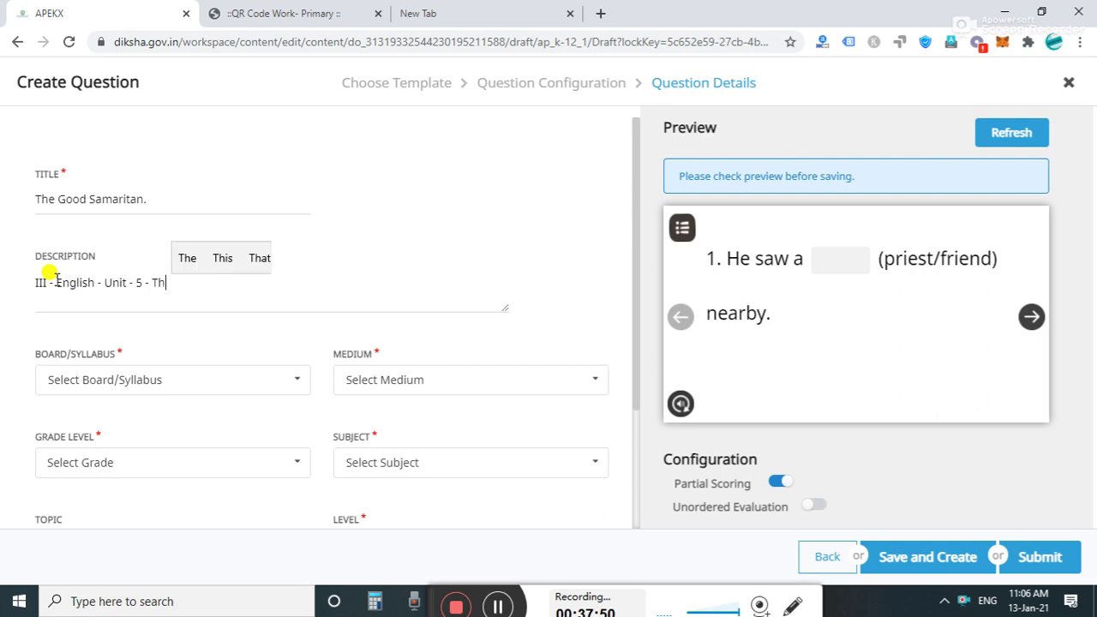
pyautogui.write('e Good A')
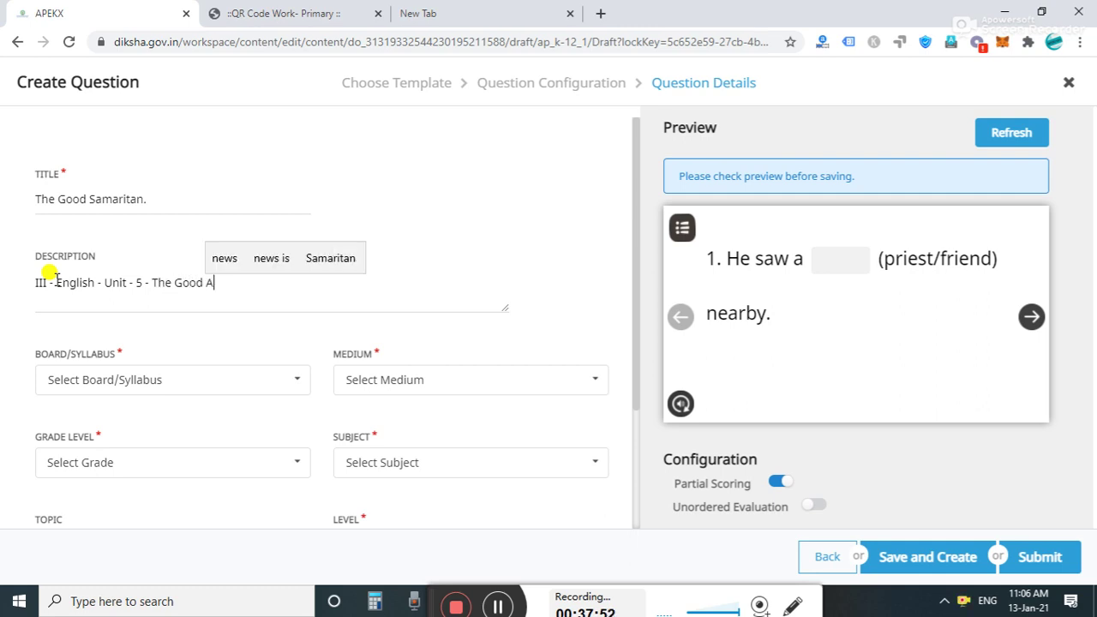
pyautogui.press('BackSpace')
pyautogui.write('Samaritan')
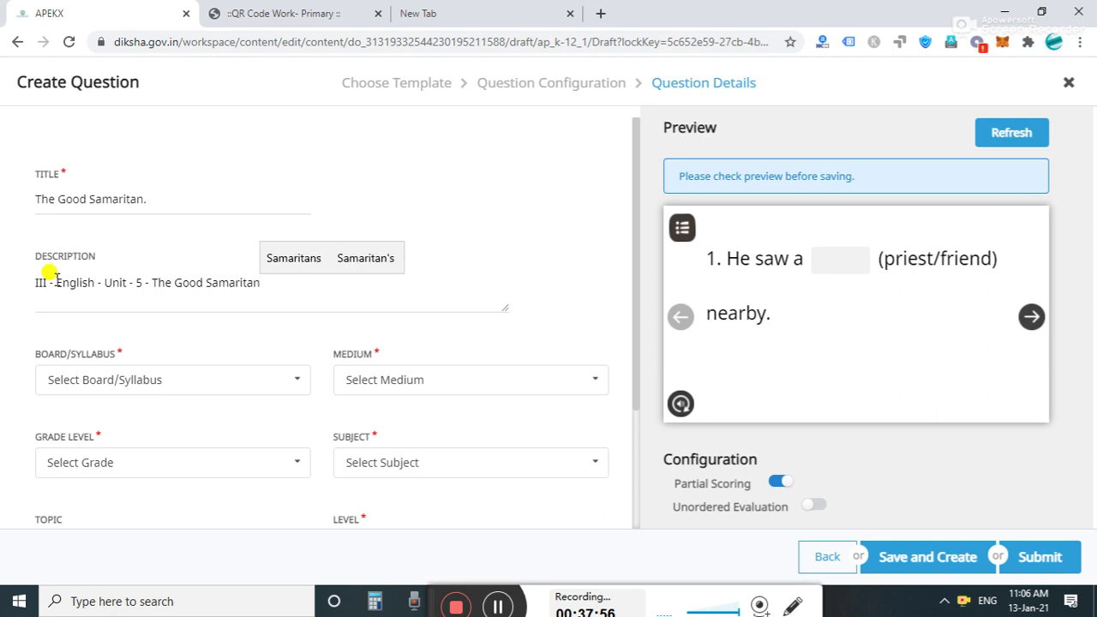
pyautogui.write('.')
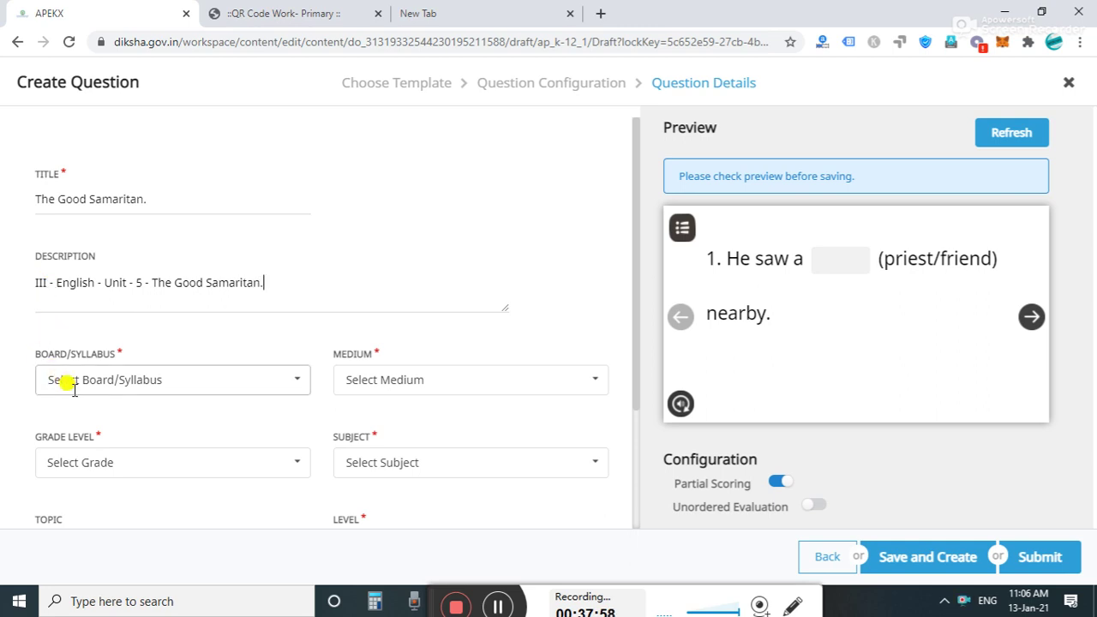
# Set the question's board/syllabus to State (Andhra Pradesh) and its medium to English.
pyautogui.click(107, 373)
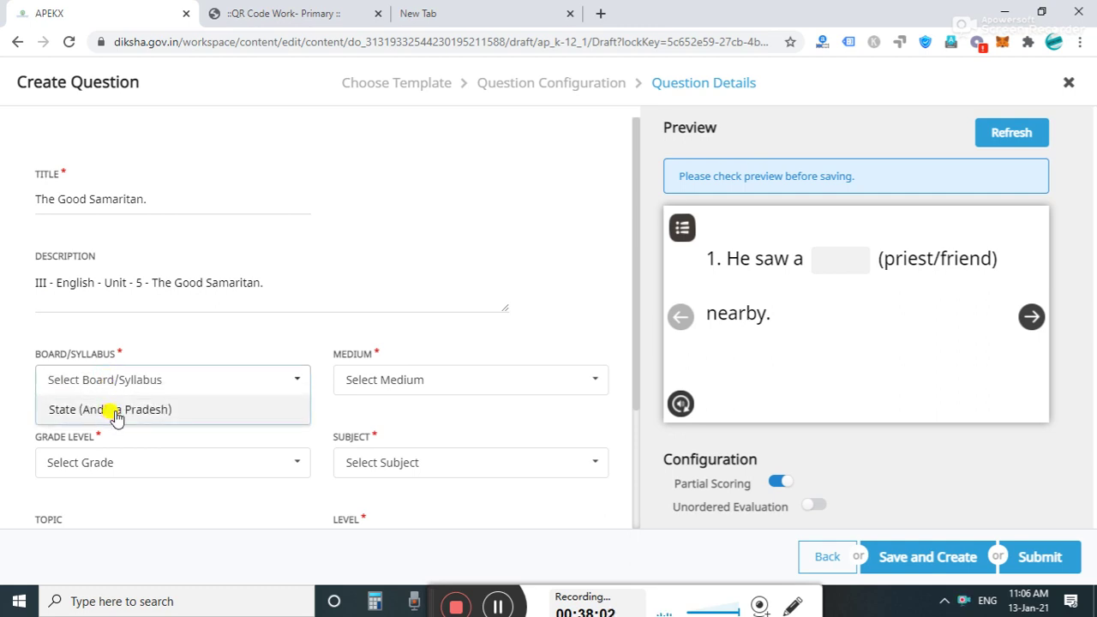
pyautogui.click(394, 377)
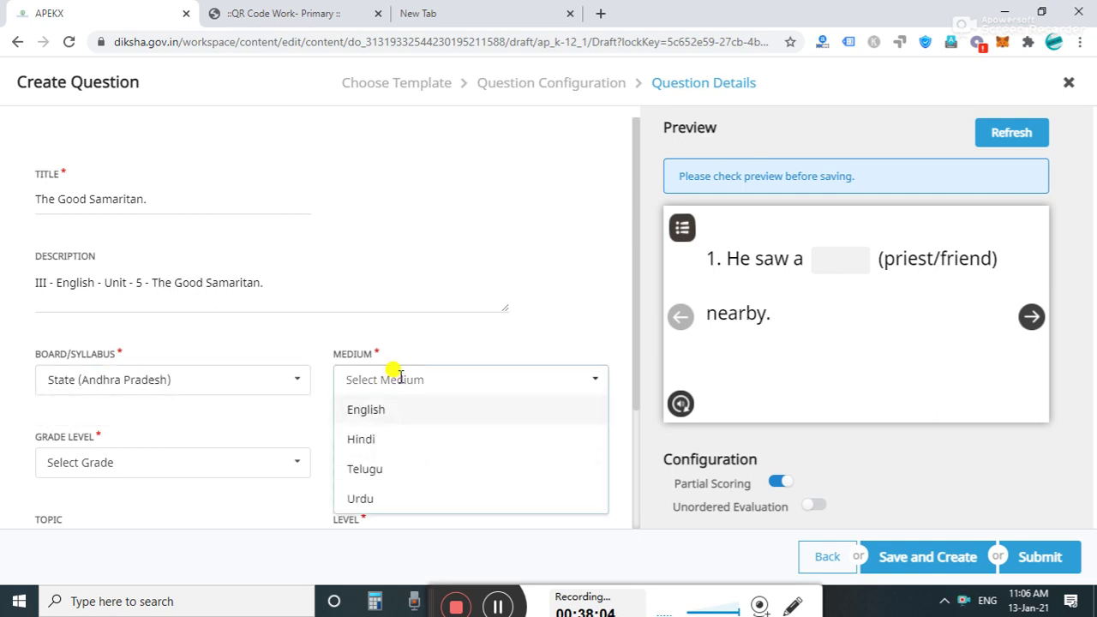
pyautogui.click(379, 415)
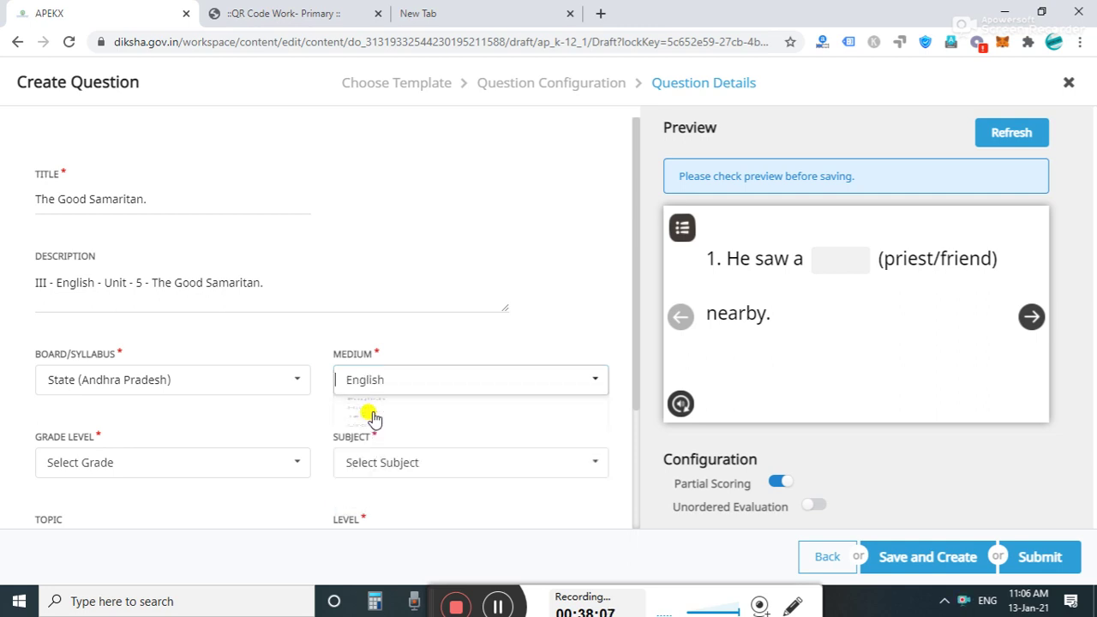
# Try to set the grade level to Class 3, and choose English as the question's subject.
pyautogui.click(248, 460)
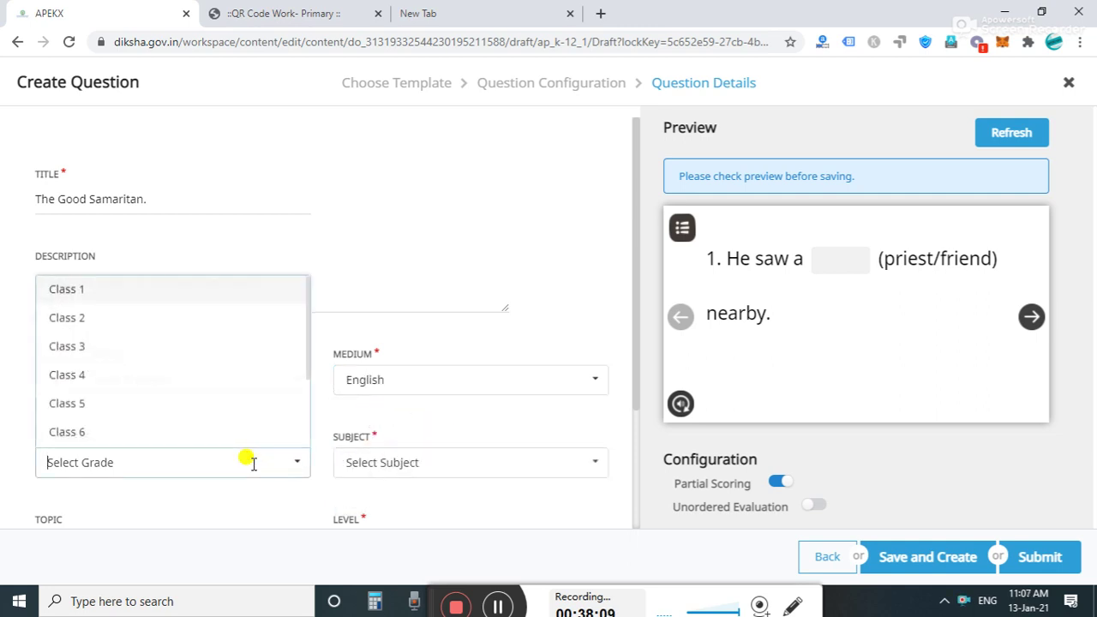
pyautogui.click(180, 346)
pyautogui.click(387, 441)
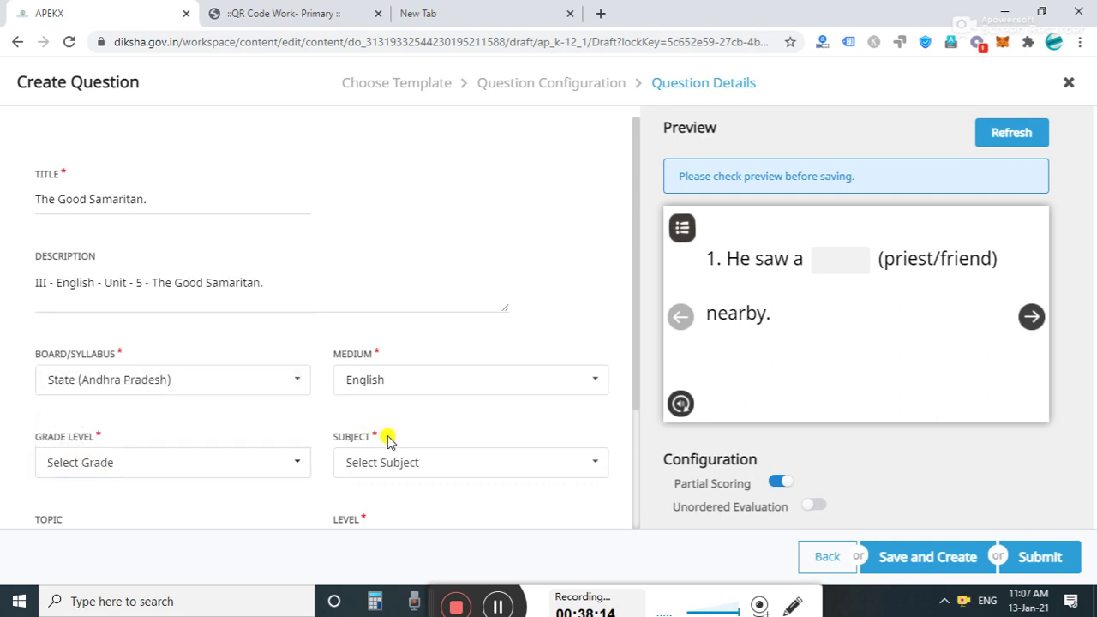
pyautogui.click(392, 457)
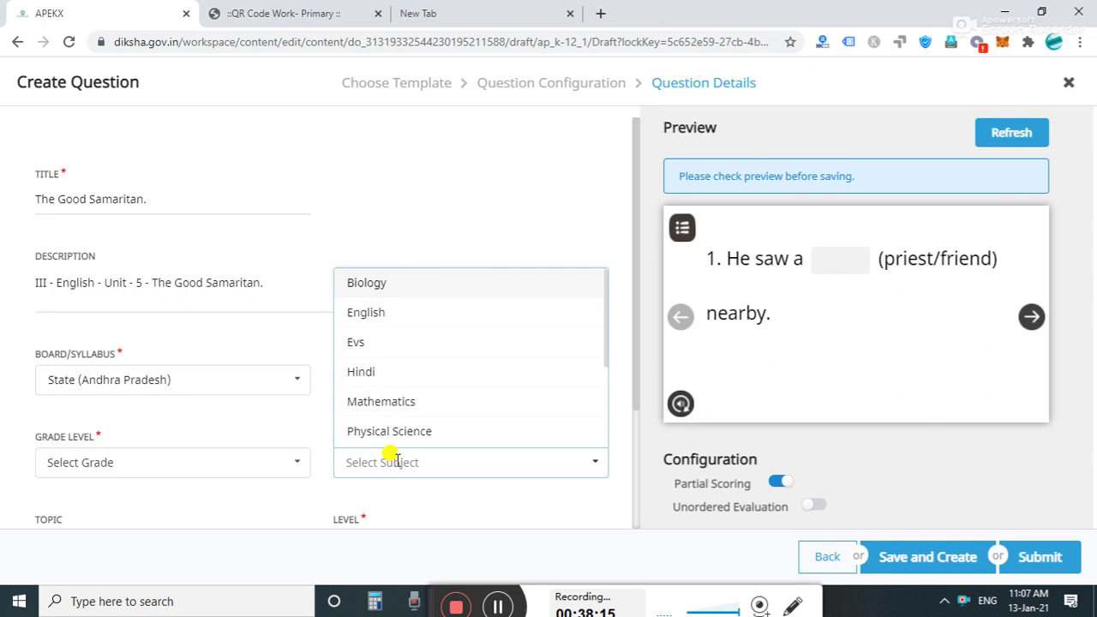
pyautogui.click(380, 314)
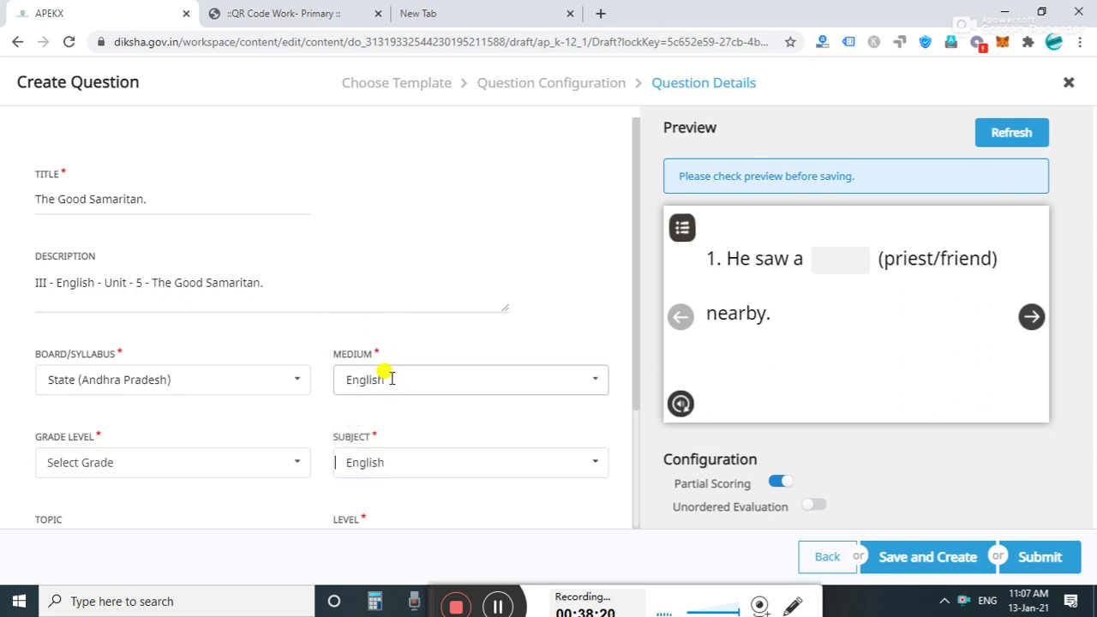
# Set the fill-in-the-blank question's level to EASY and try to submit its details.
pyautogui.moveTo(633, 392); pyautogui.dragTo(637, 471)
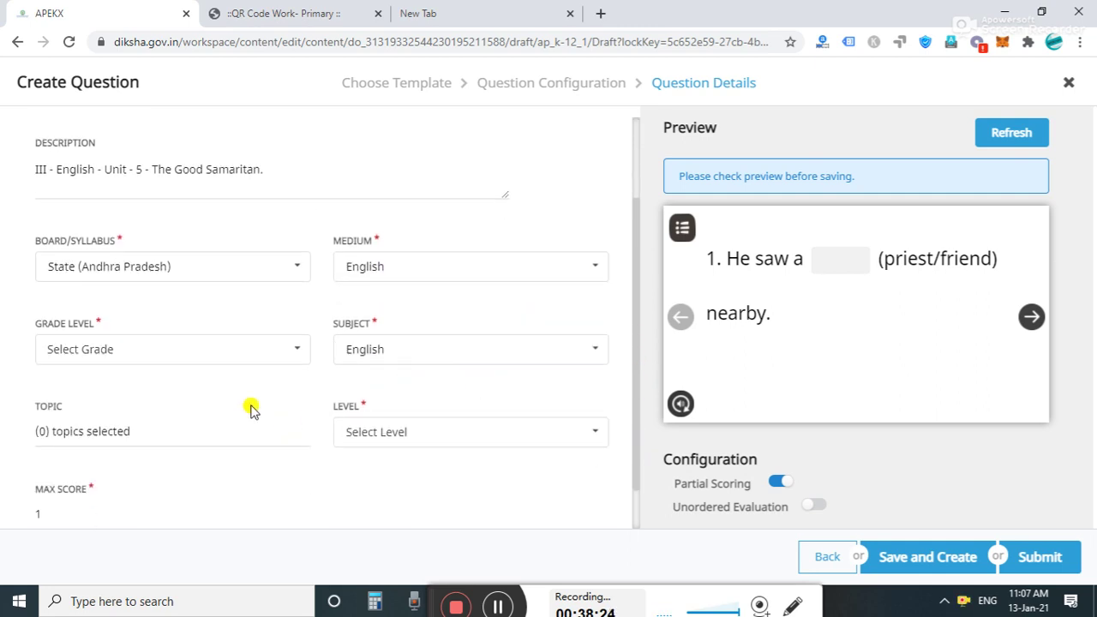
pyautogui.click(404, 431)
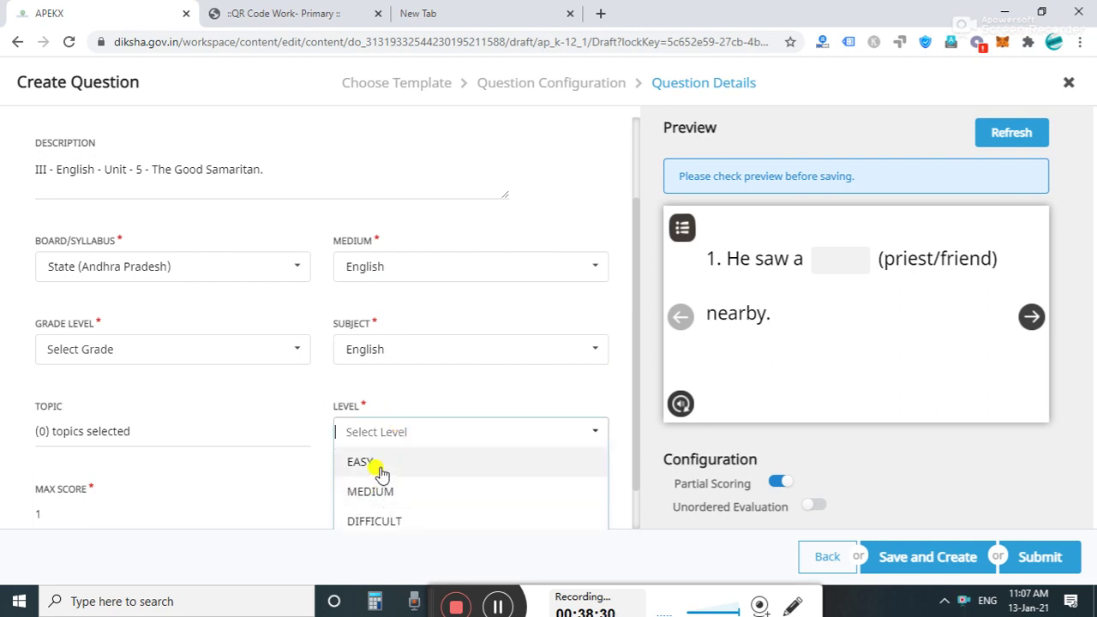
pyautogui.click(379, 462)
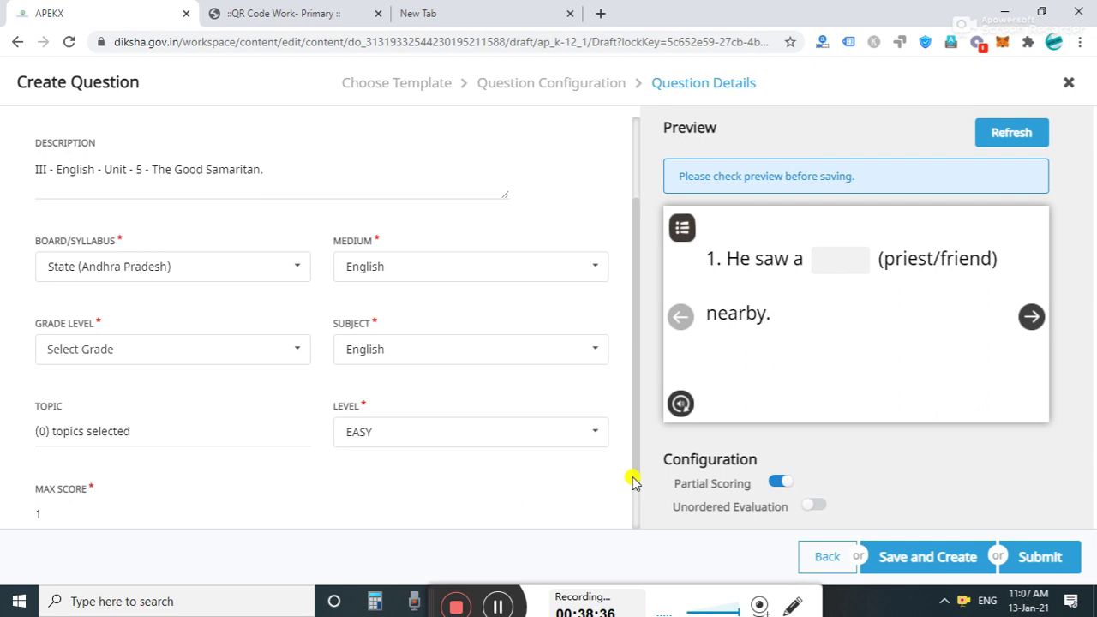
pyautogui.moveTo(631, 479); pyautogui.dragTo(631, 531)
pyautogui.click(1047, 557)
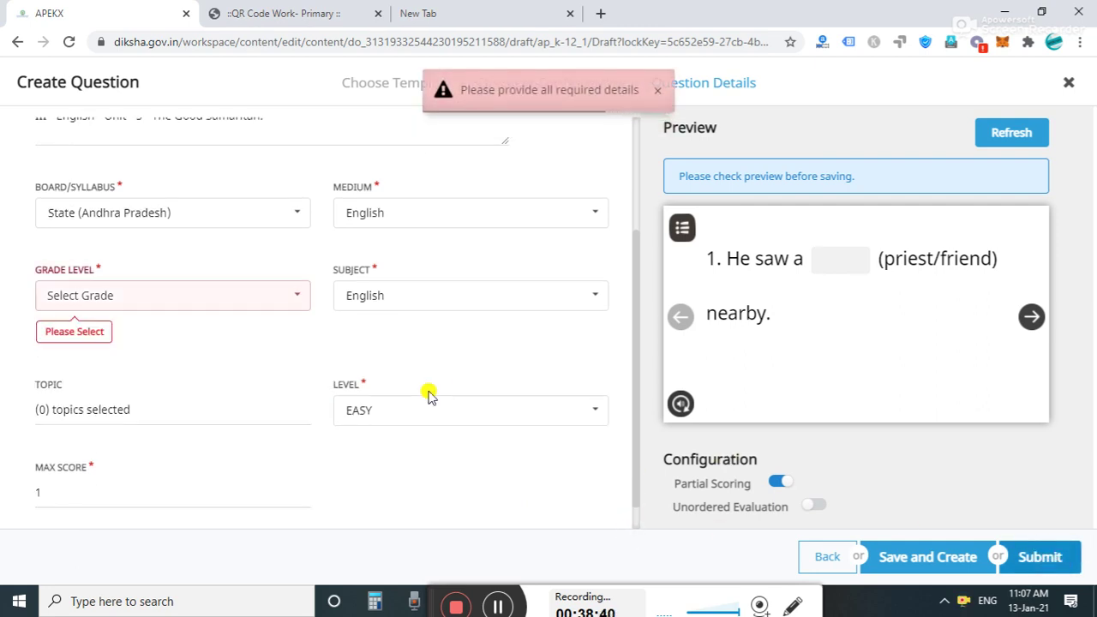
# Set the question's grade level to Class 3 and subject to English, and submit the question.
pyautogui.click(168, 296)
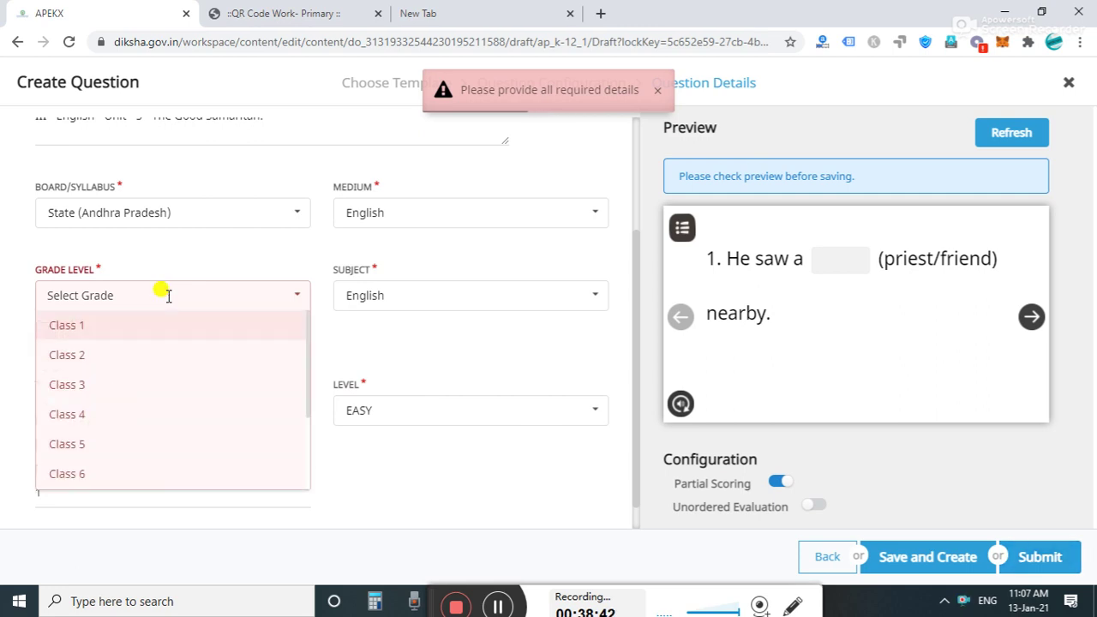
pyautogui.click(76, 388)
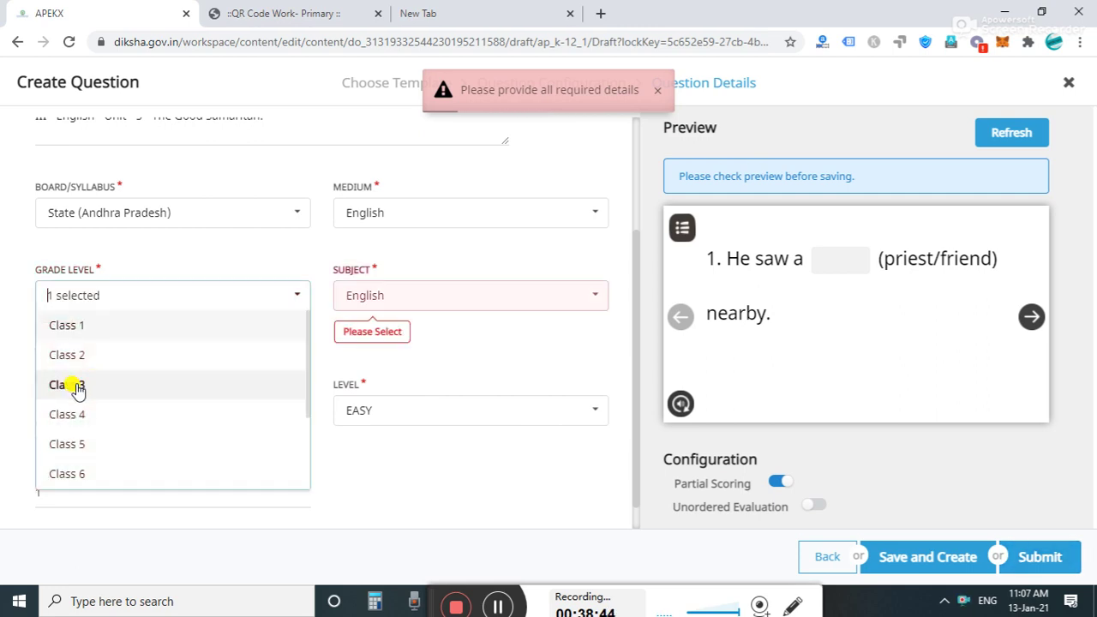
pyautogui.click(399, 293)
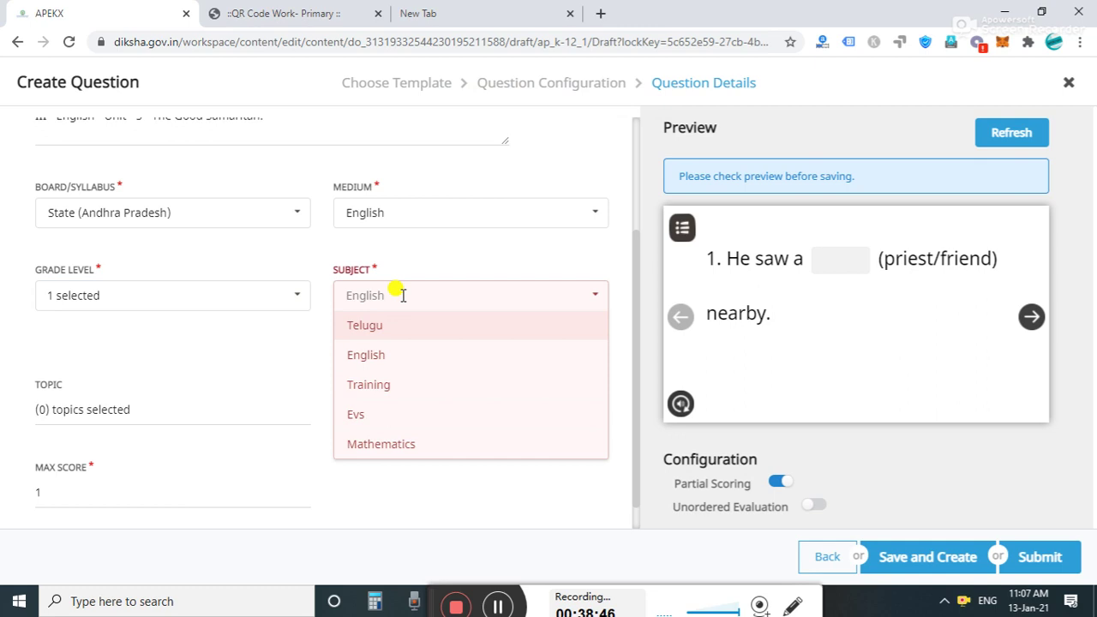
pyautogui.click(374, 361)
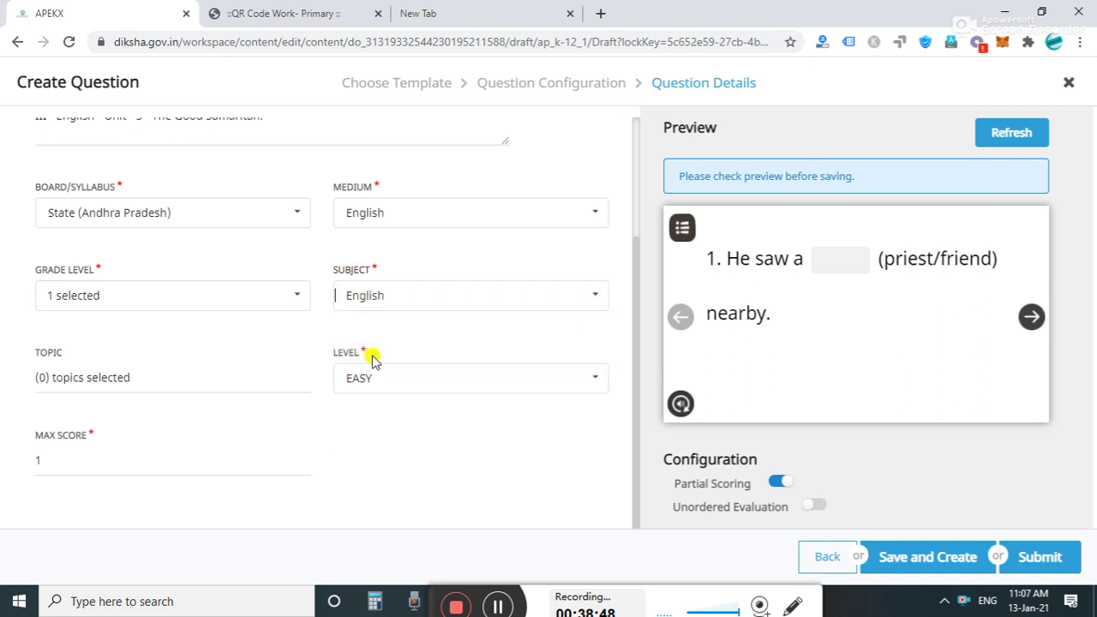
pyautogui.click(1043, 561)
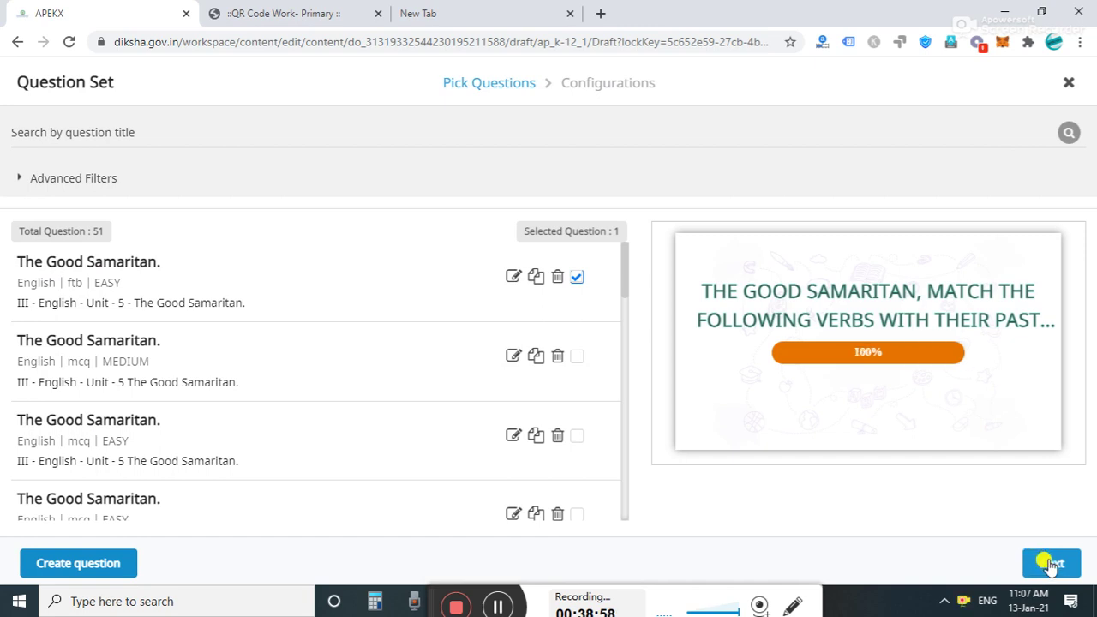
# Proceed with the selected fill-in-the-blank question, title the question set FIB, and add it to the slide.
pyautogui.click(1051, 565)
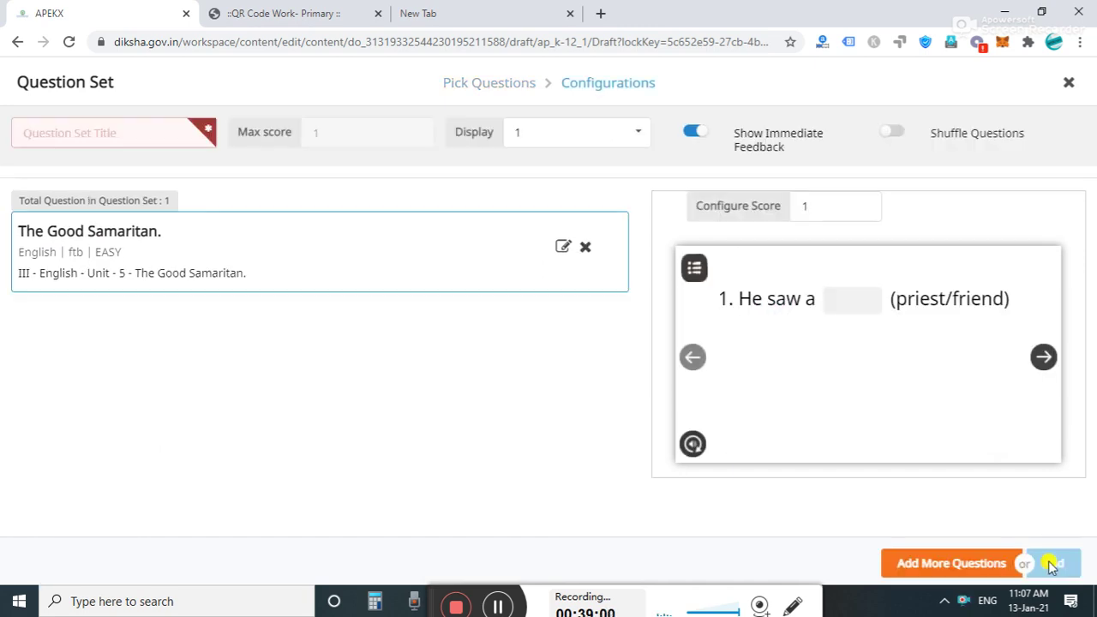
pyautogui.click(137, 131)
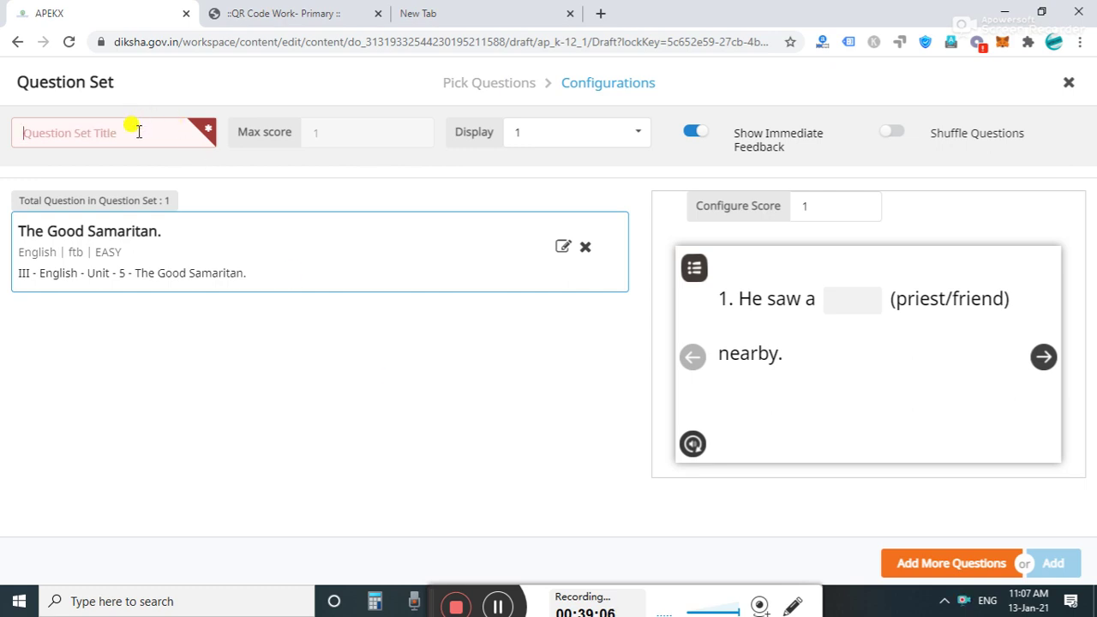
pyautogui.write('FI')
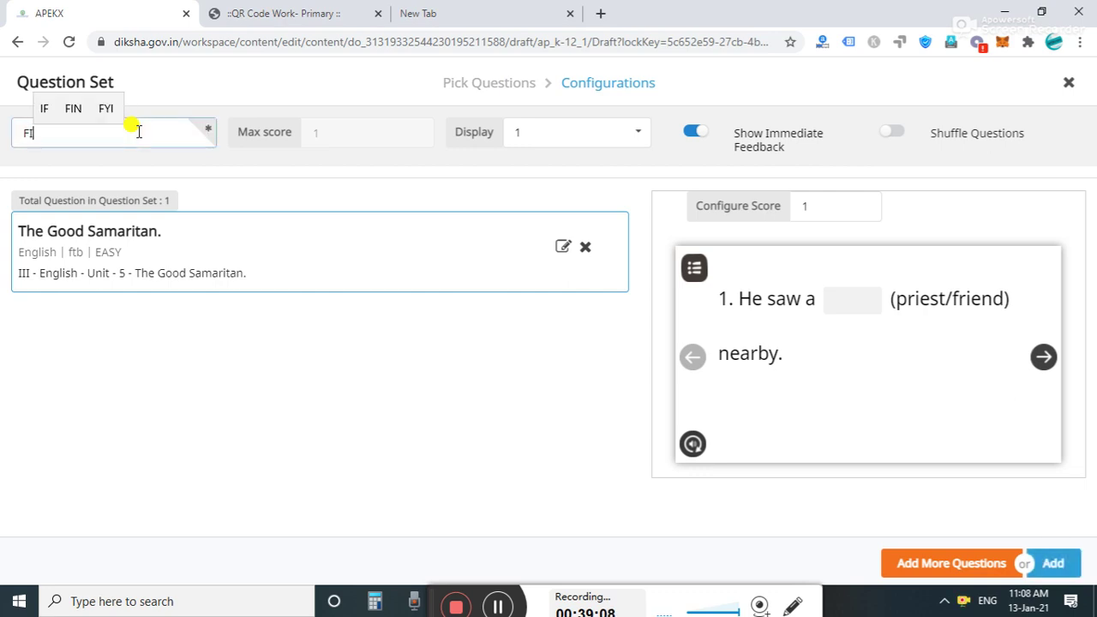
pyautogui.write('B')
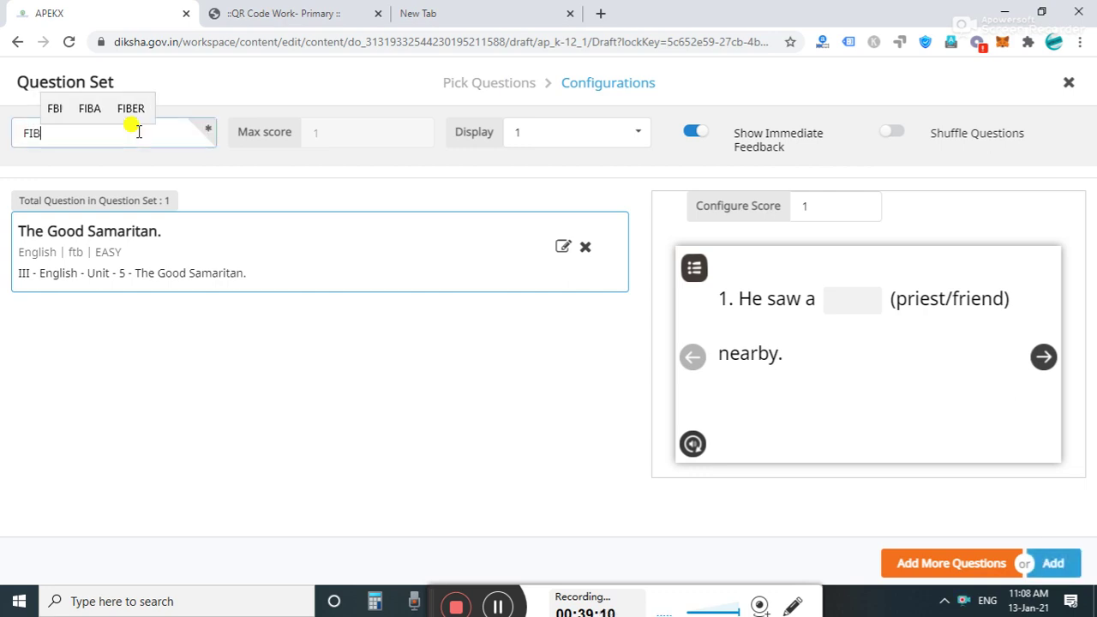
pyautogui.click(1054, 564)
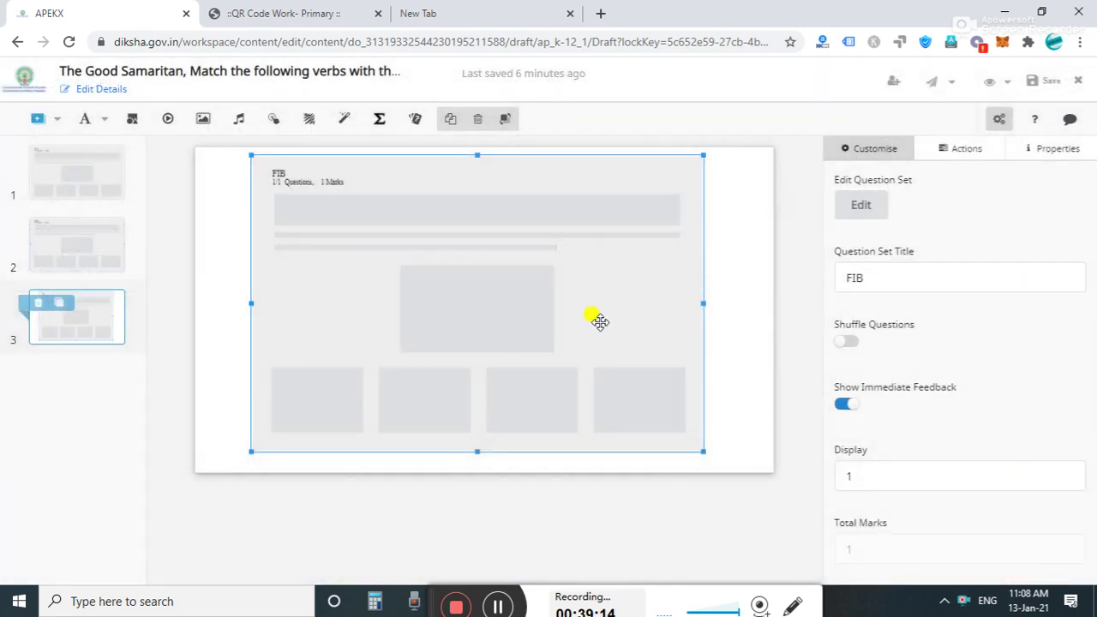
# Resize the FIB question set on slide 3 so that it fills the whole slide area.
pyautogui.moveTo(703, 302); pyautogui.dragTo(768, 301)
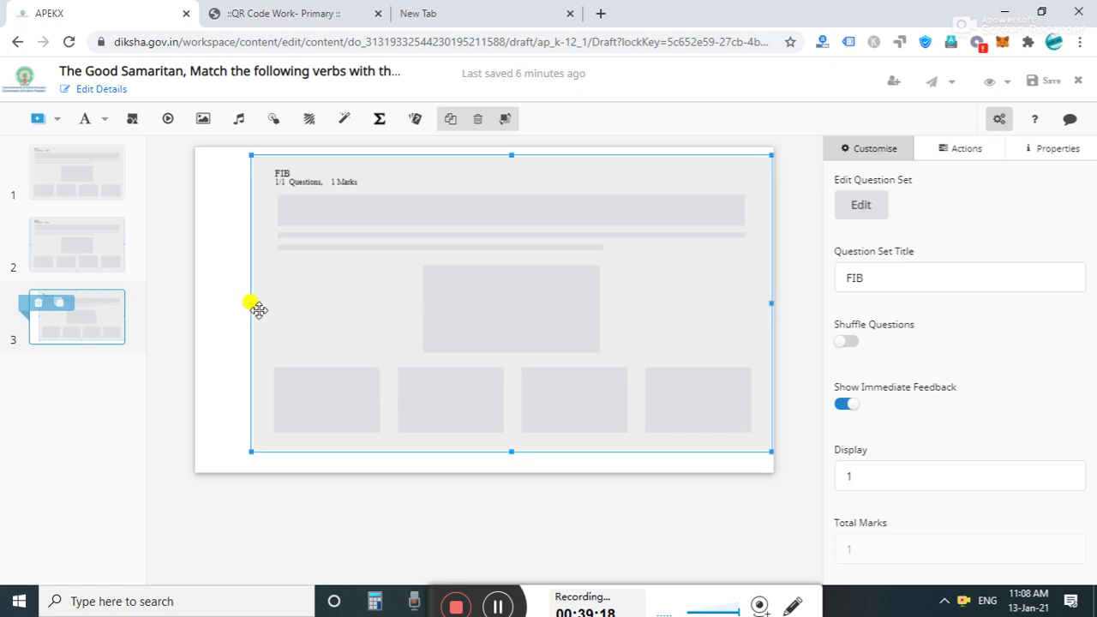
pyautogui.moveTo(250, 308); pyautogui.dragTo(207, 308)
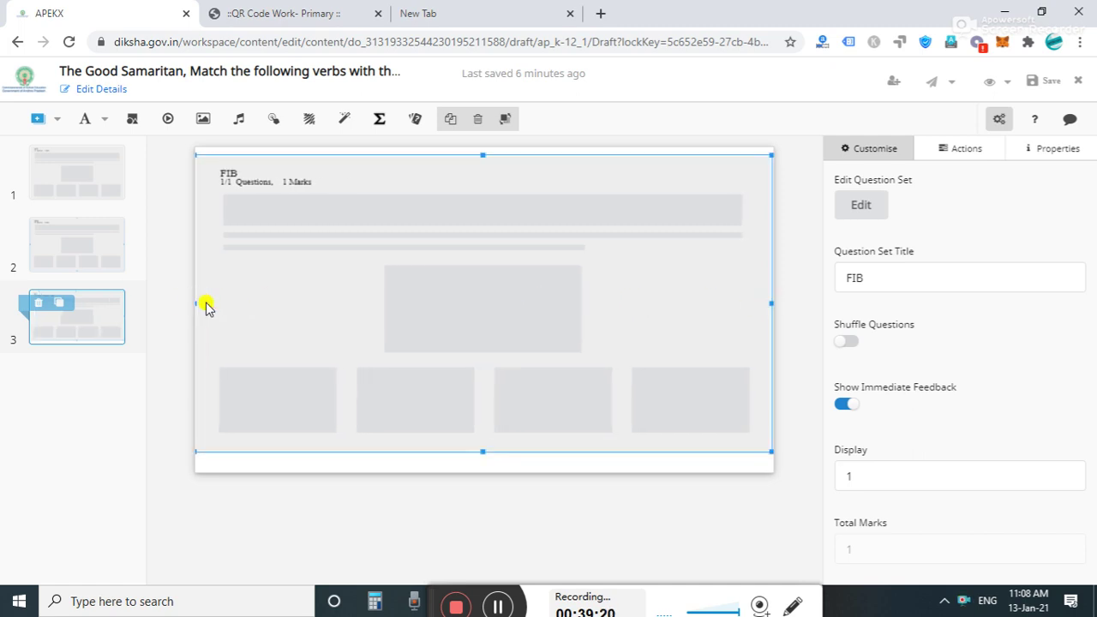
pyautogui.click(483, 151)
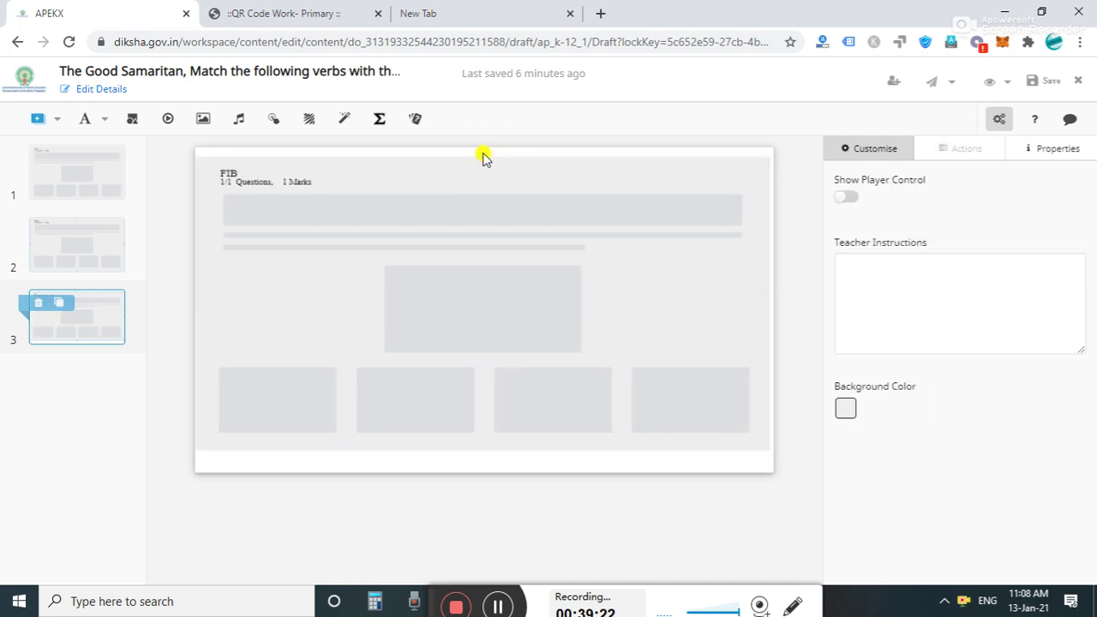
pyautogui.click(483, 162)
pyautogui.click(483, 152)
pyautogui.click(484, 163)
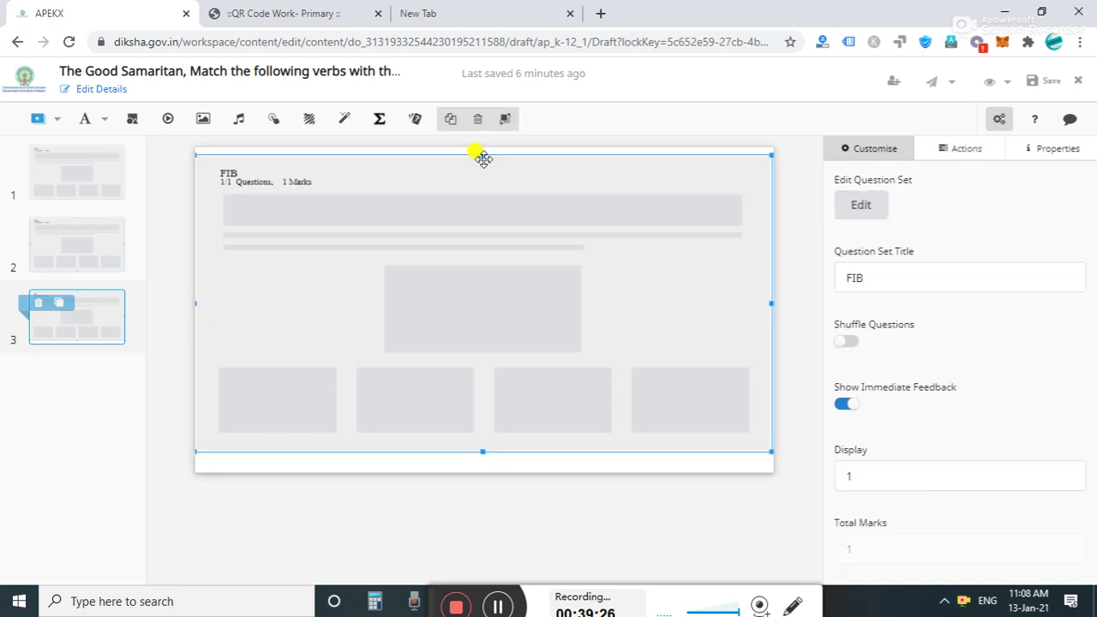
pyautogui.moveTo(483, 154); pyautogui.dragTo(482, 148)
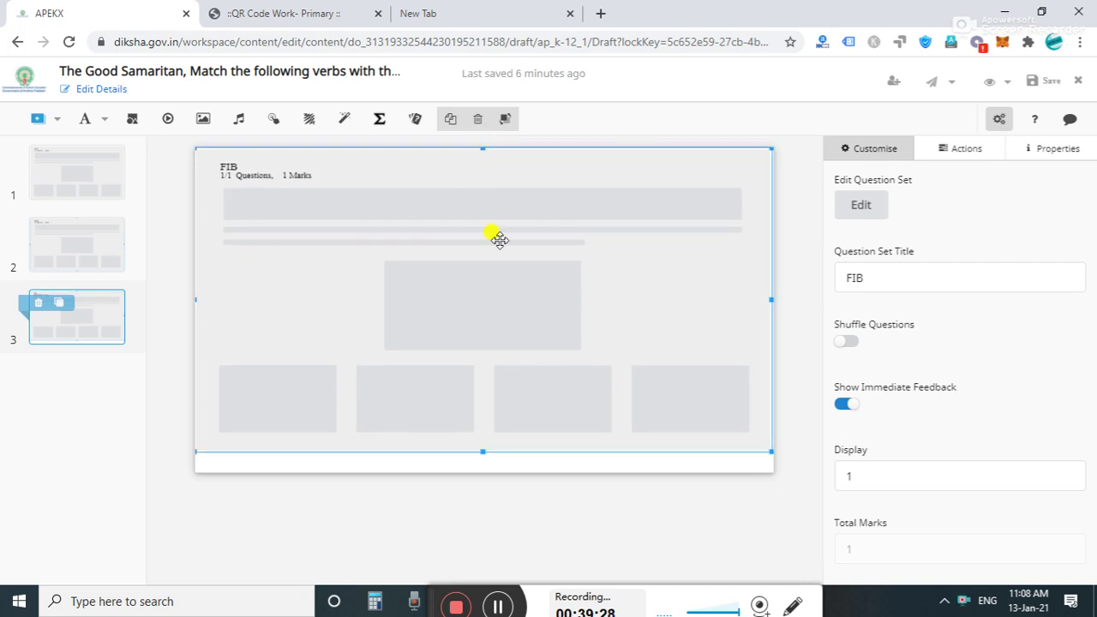
pyautogui.moveTo(482, 440); pyautogui.dragTo(473, 468)
pyautogui.moveTo(762, 307); pyautogui.dragTo(773, 305)
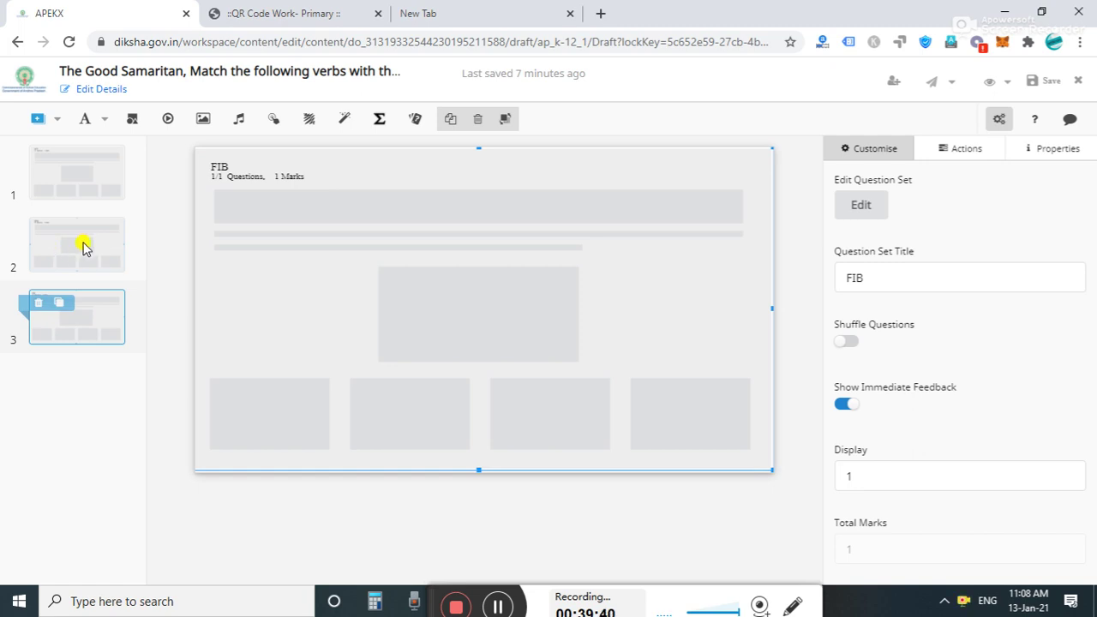
pyautogui.click(83, 248)
pyautogui.click(469, 235)
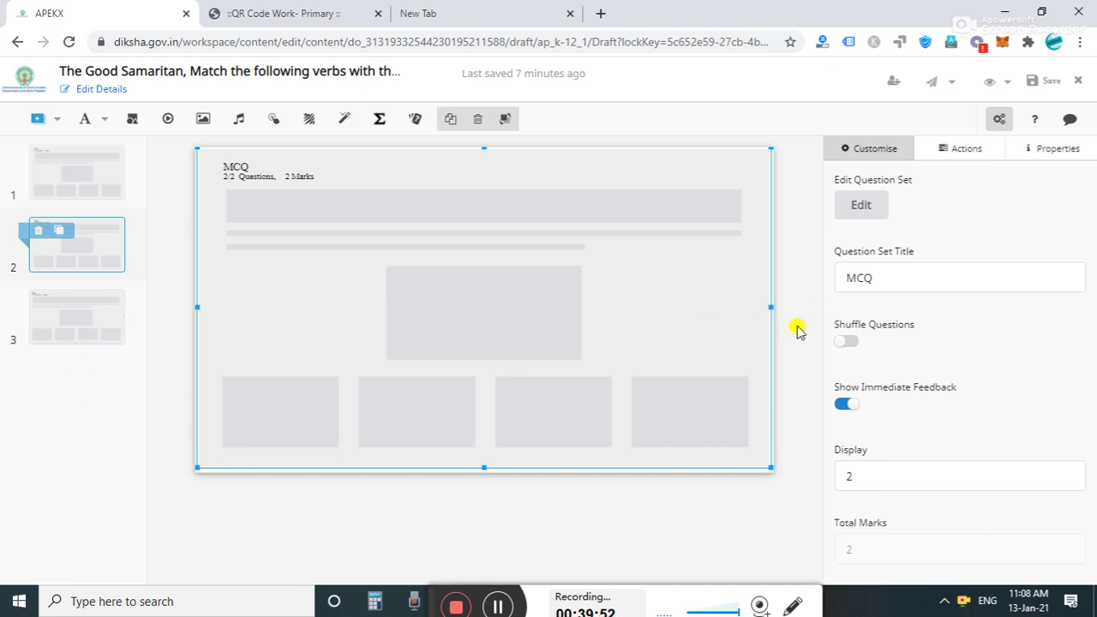
pyautogui.click(497, 606)
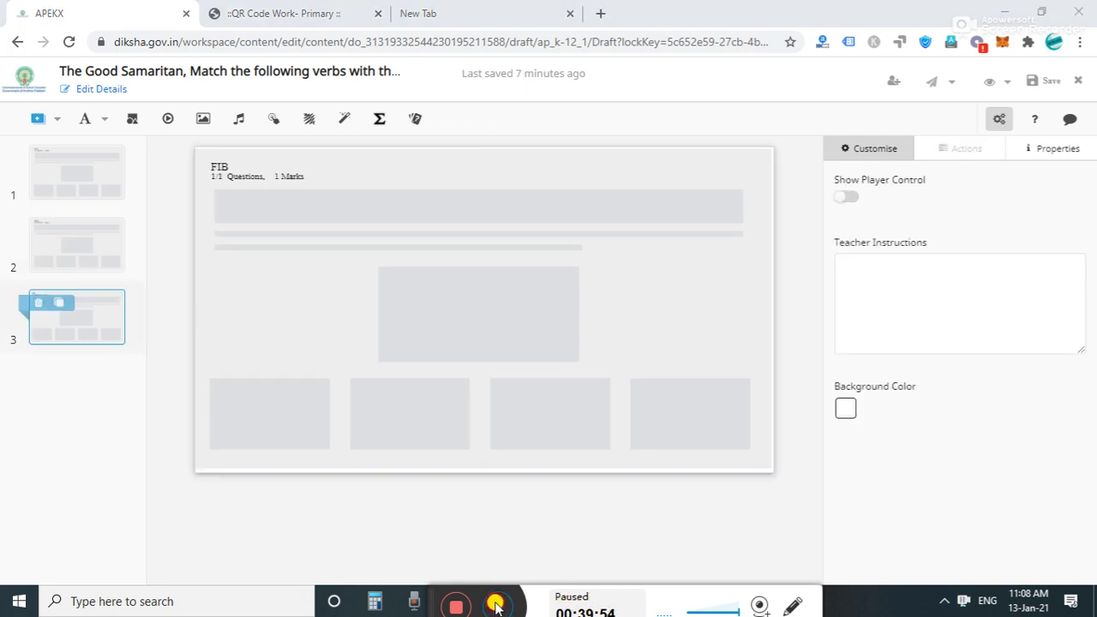
pyautogui.click(495, 606)
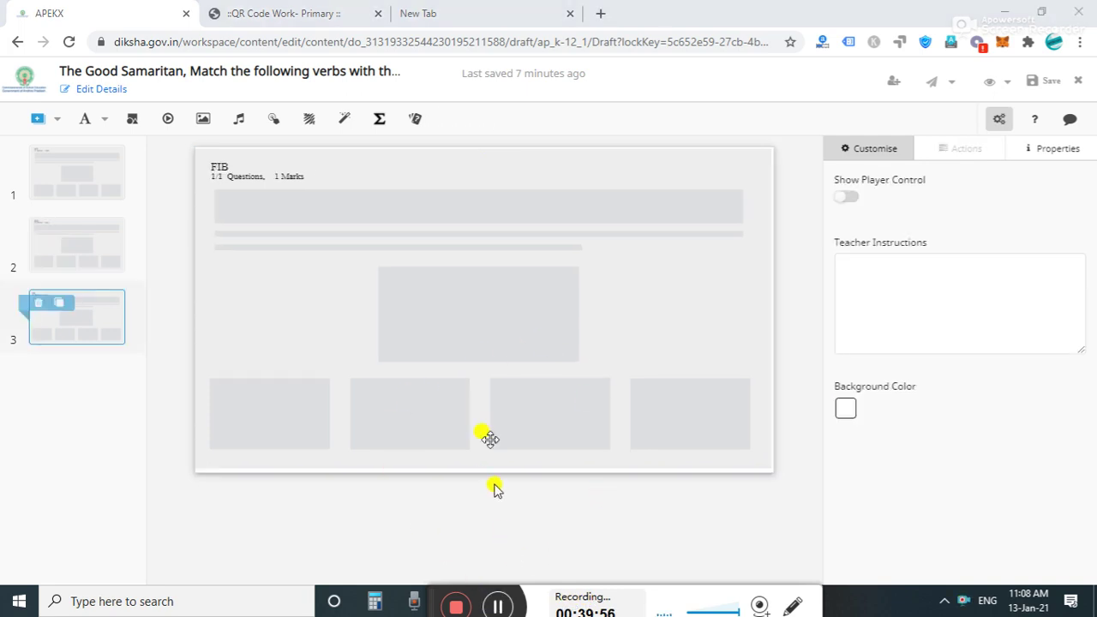
# Save the Good Samaritan content with the FIB question set selected on slide 3.
pyautogui.click(492, 389)
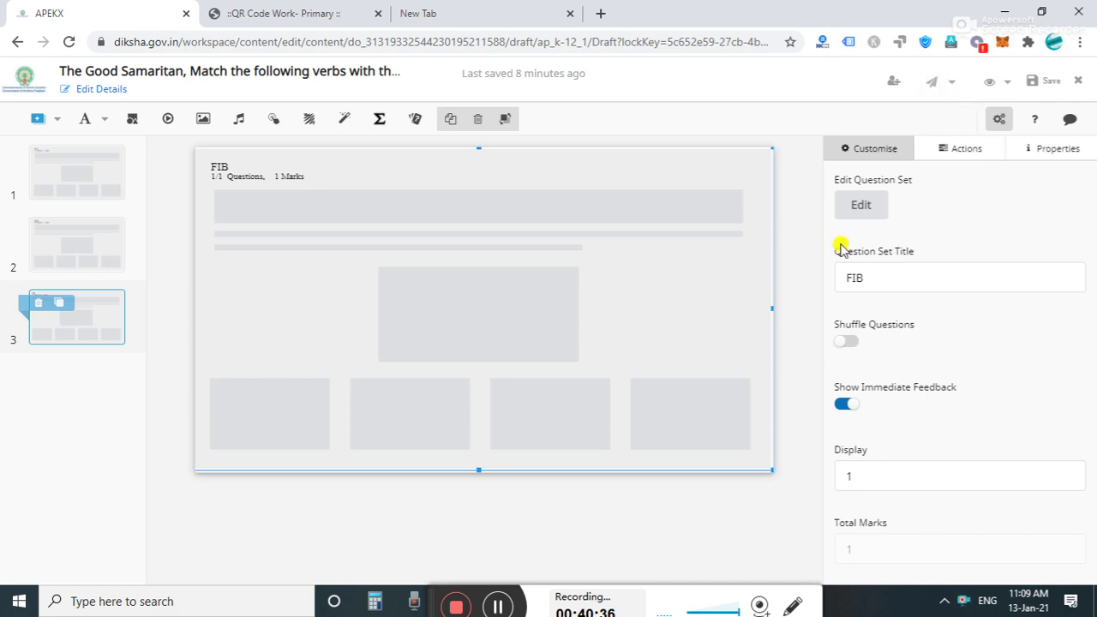
pyautogui.click(1050, 85)
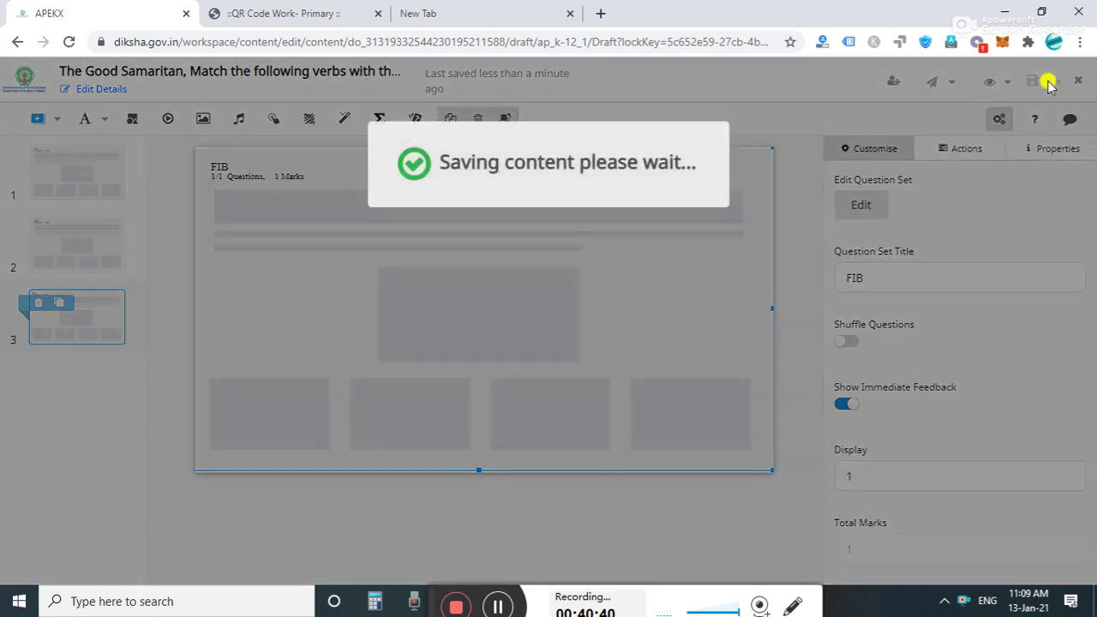
pyautogui.click(690, 204)
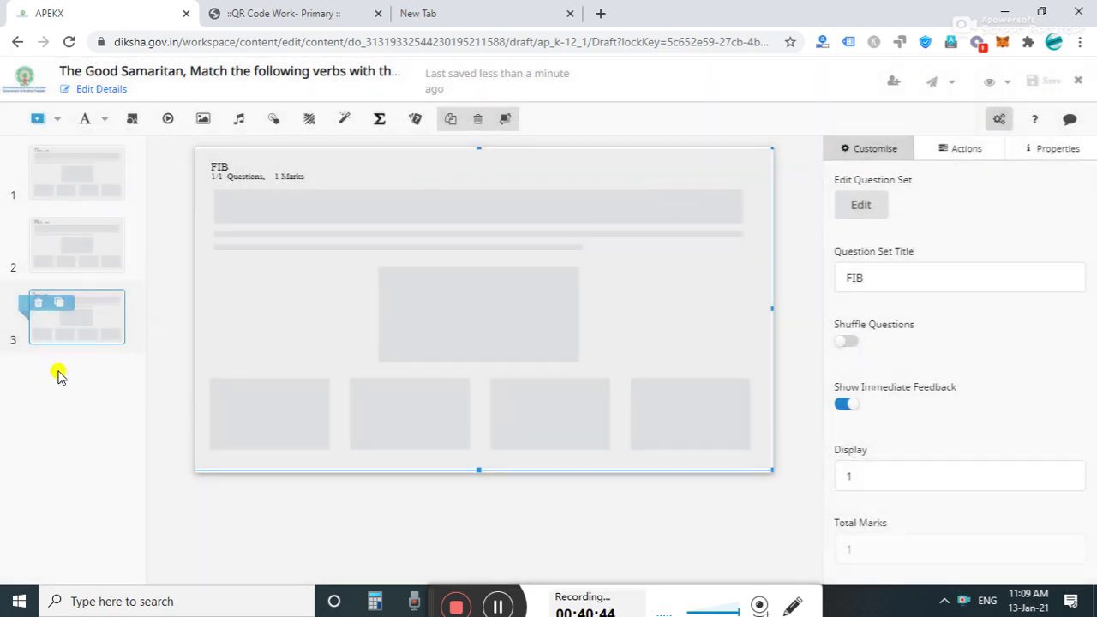
# Open the MCQ question set on slide 2 for editing and edit its first, MEDIUM-level question.
pyautogui.click(90, 245)
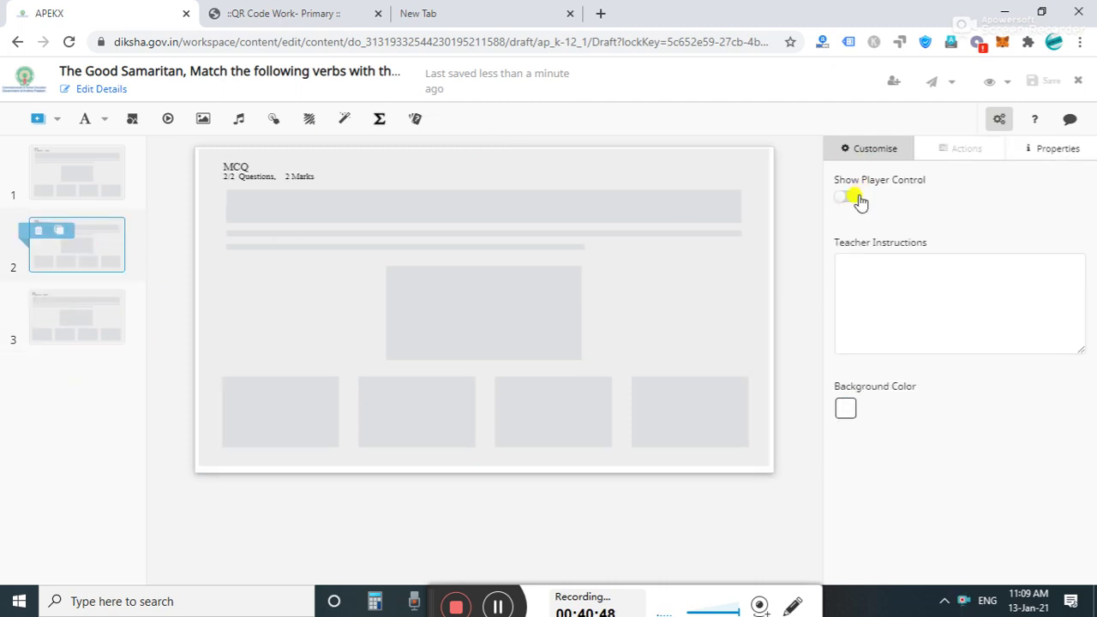
pyautogui.click(572, 278)
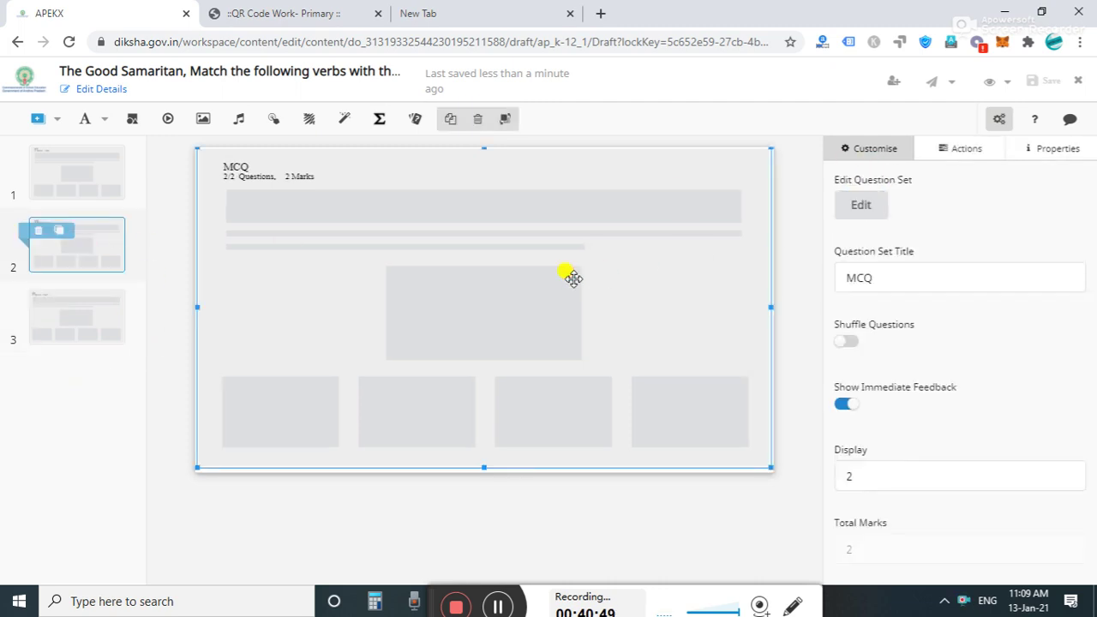
pyautogui.click(861, 207)
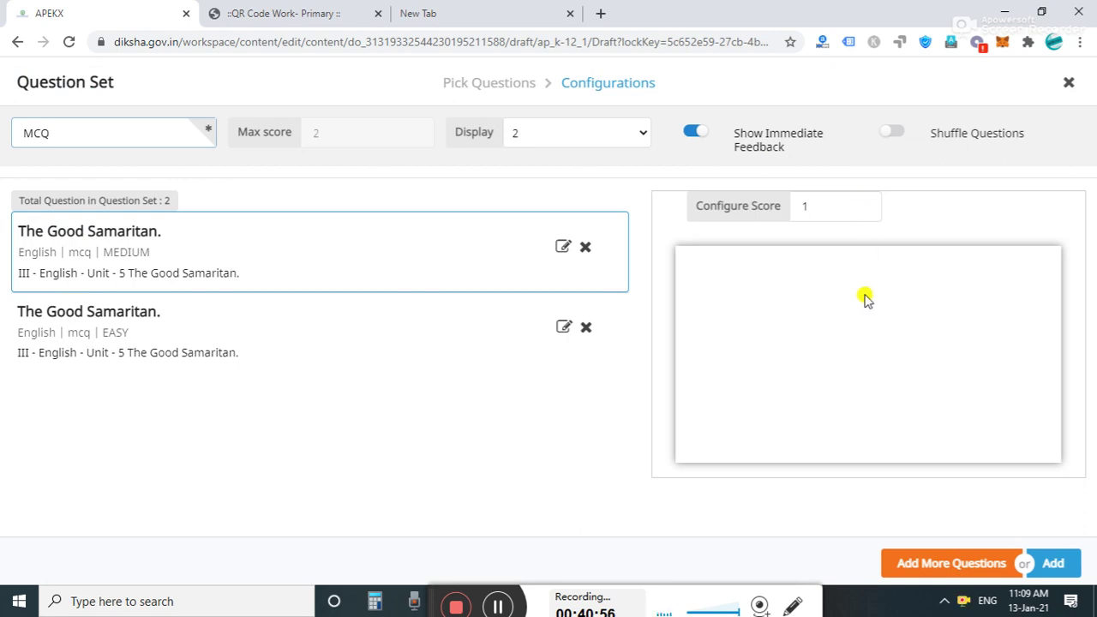
pyautogui.click(459, 242)
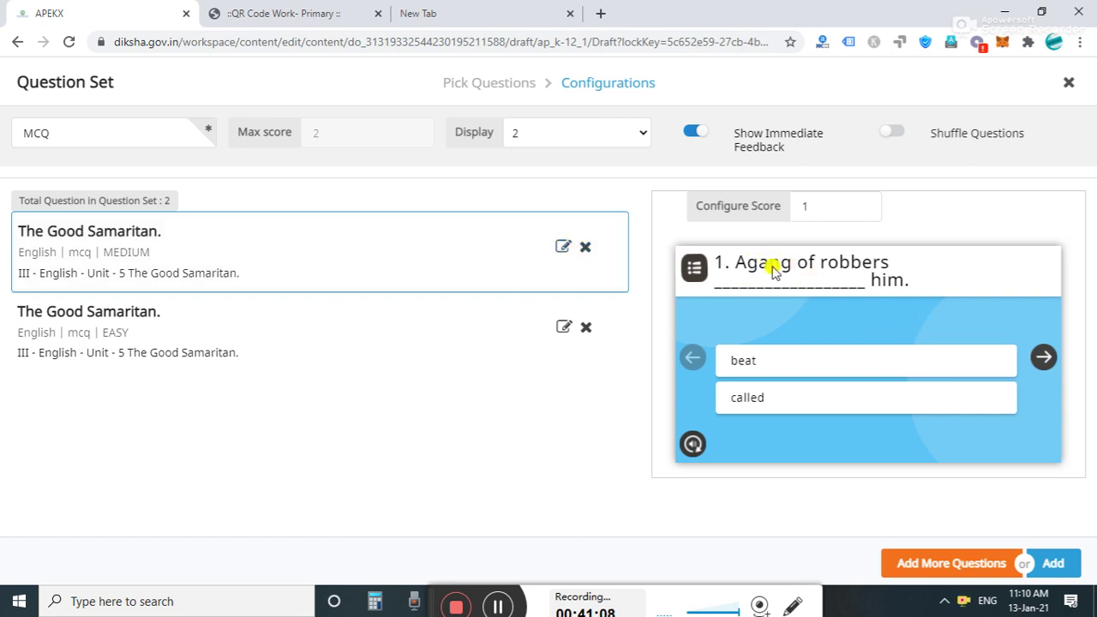
pyautogui.click(563, 247)
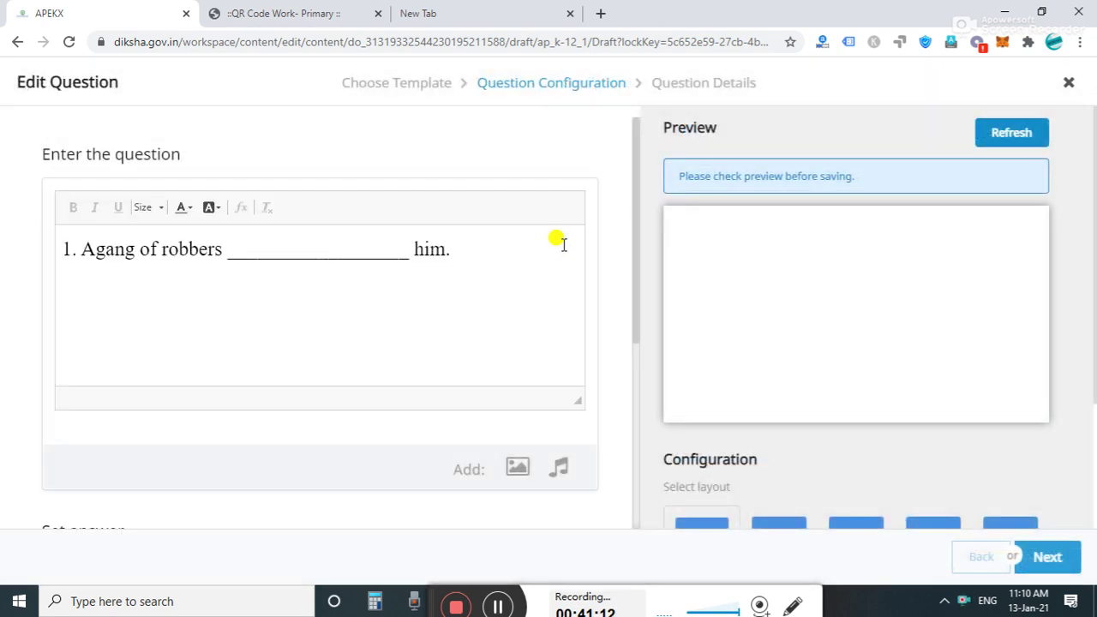
# Correct "Agang" to "A gang" in the question text, refresh the preview, and proceed to the question details.
pyautogui.click(101, 255)
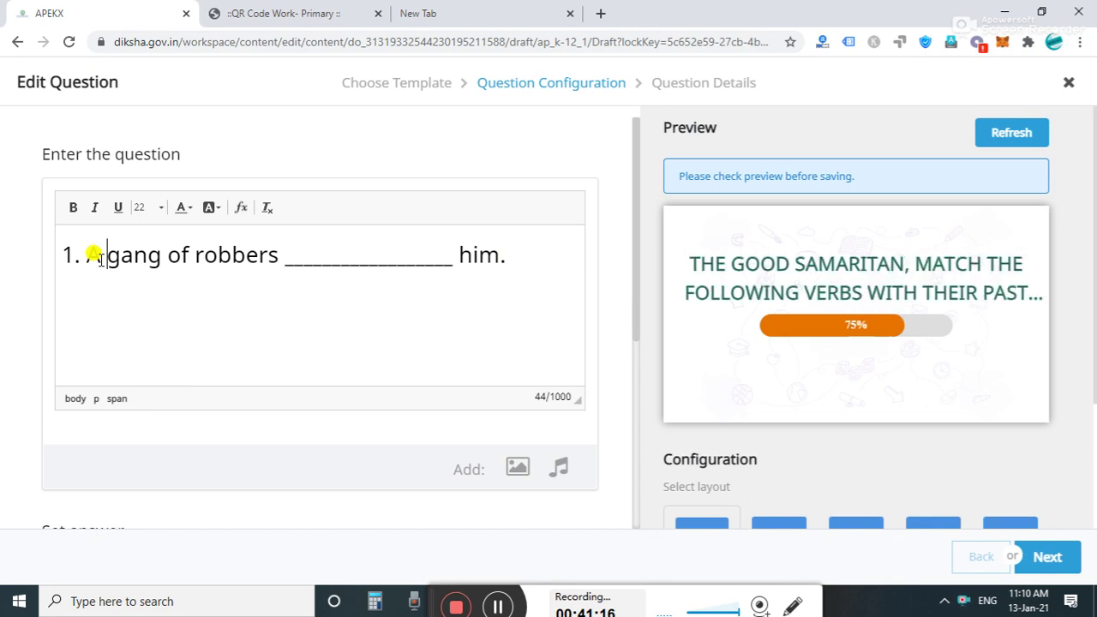
pyautogui.click(1008, 136)
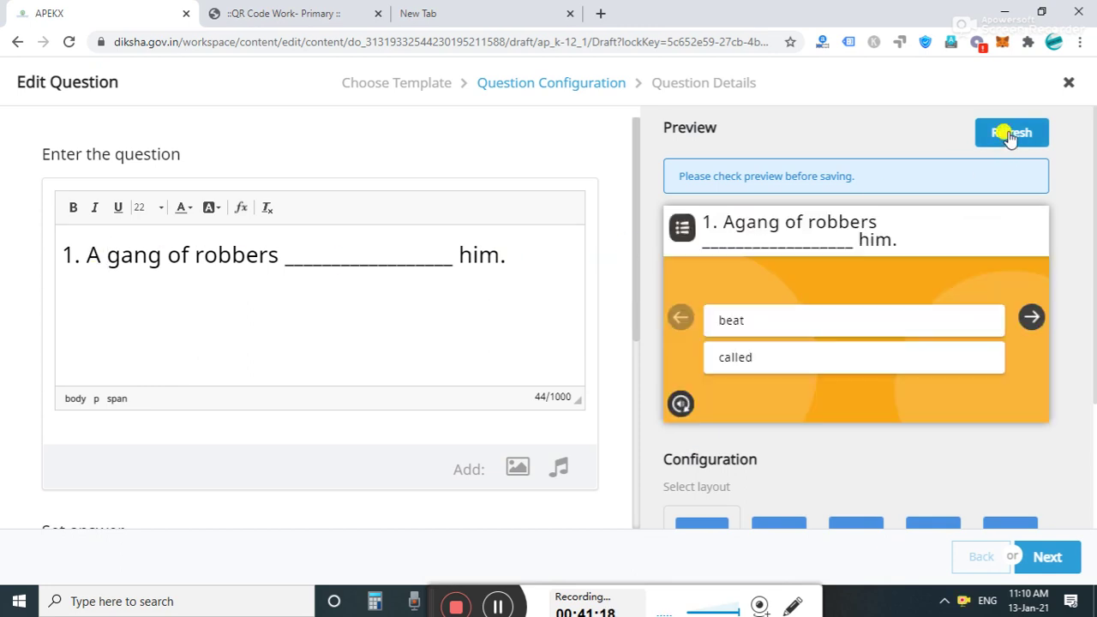
pyautogui.click(1009, 135)
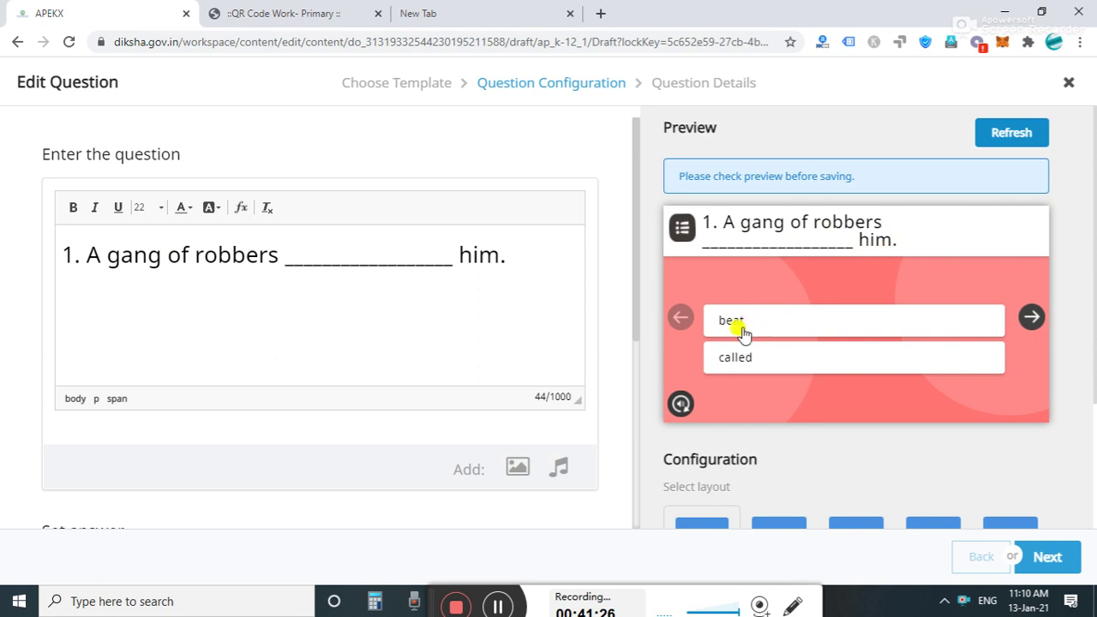
pyautogui.click(1047, 558)
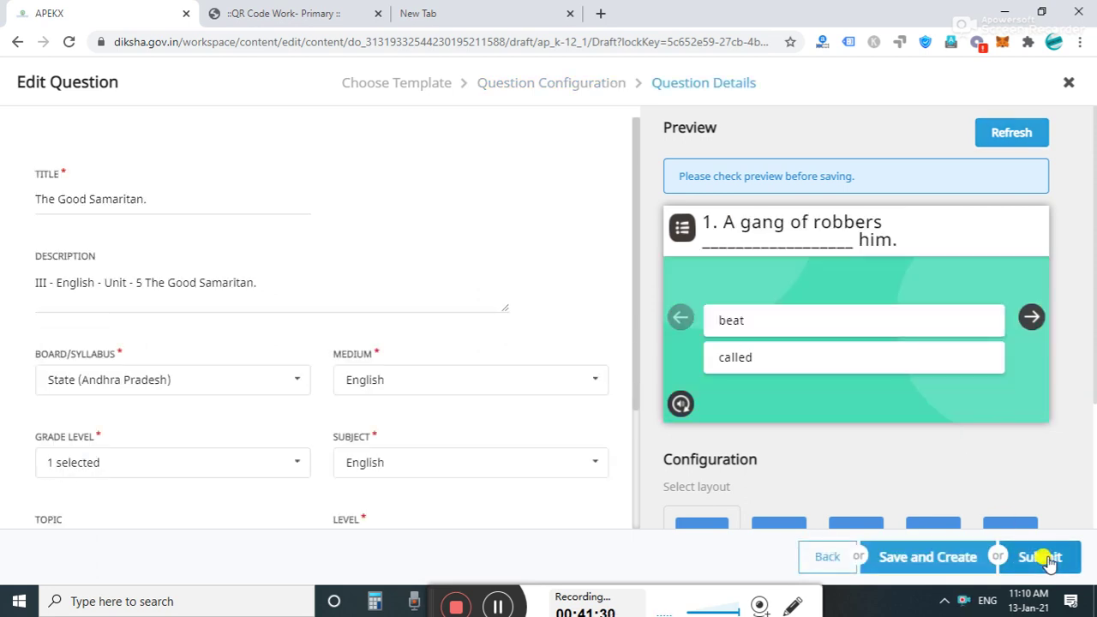
# Submit the corrected question and return the updated MCQ set to slide 2, stretched across the slide's width.
pyautogui.click(1047, 558)
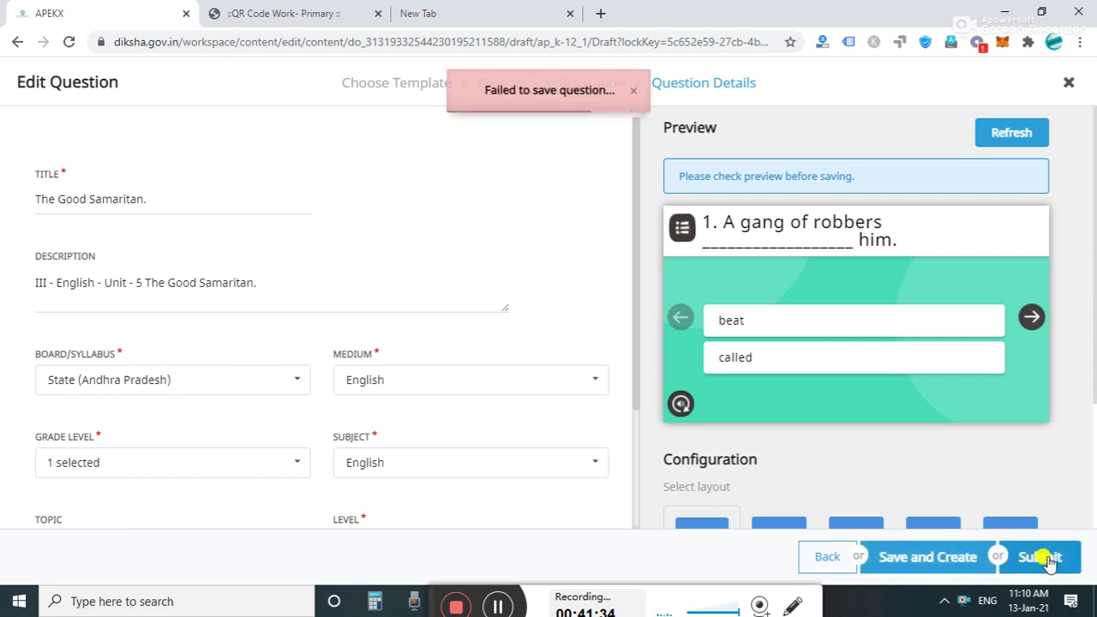
pyautogui.click(1047, 558)
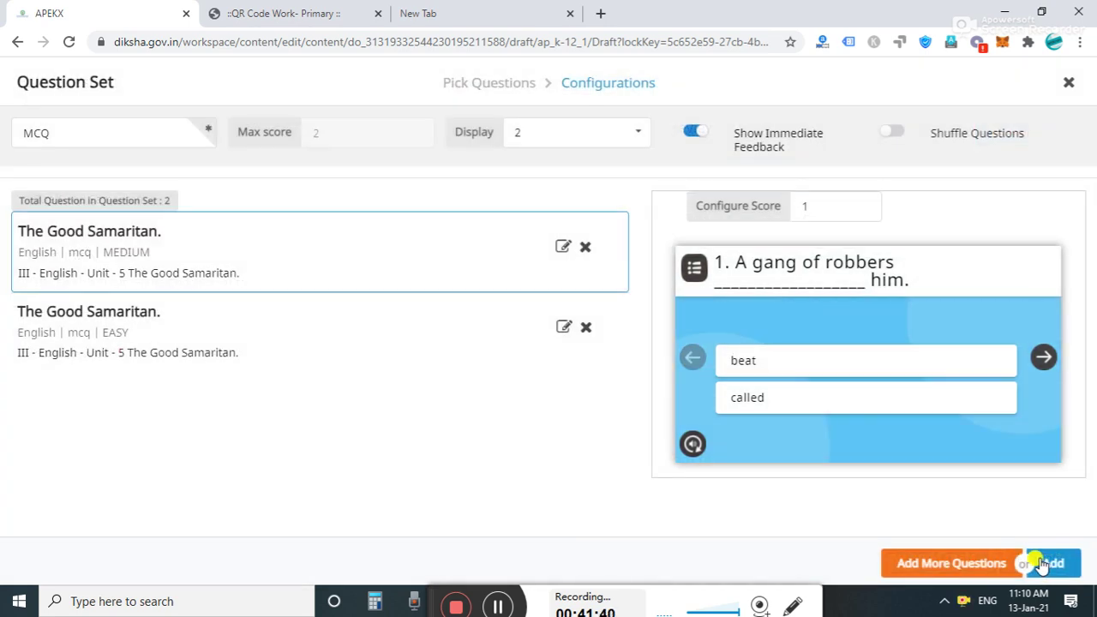
pyautogui.click(1046, 563)
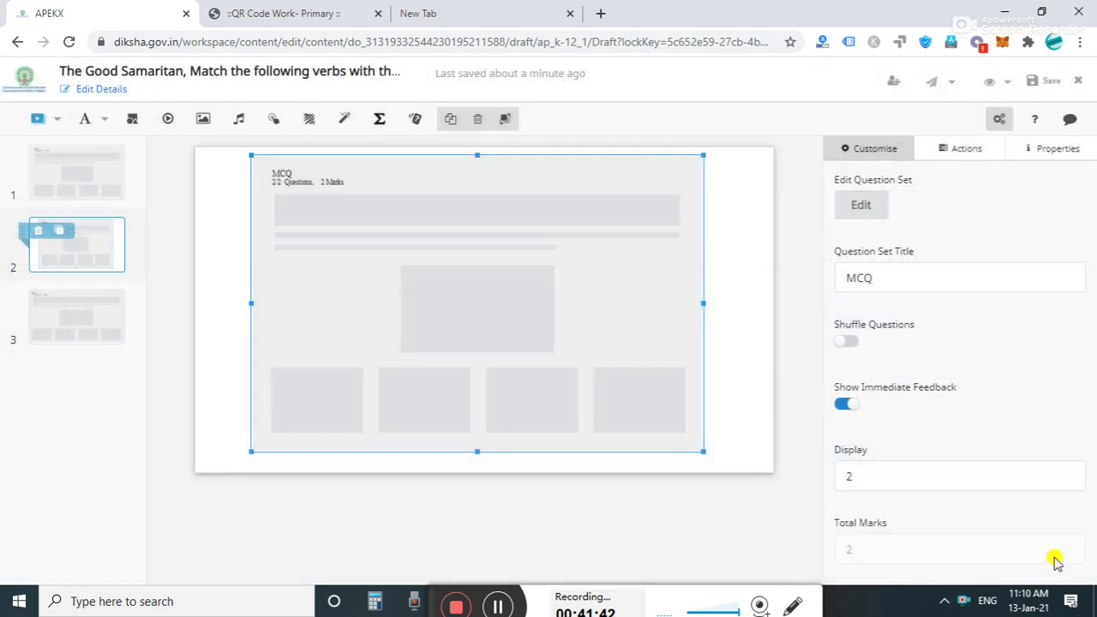
pyautogui.moveTo(651, 301); pyautogui.dragTo(768, 300)
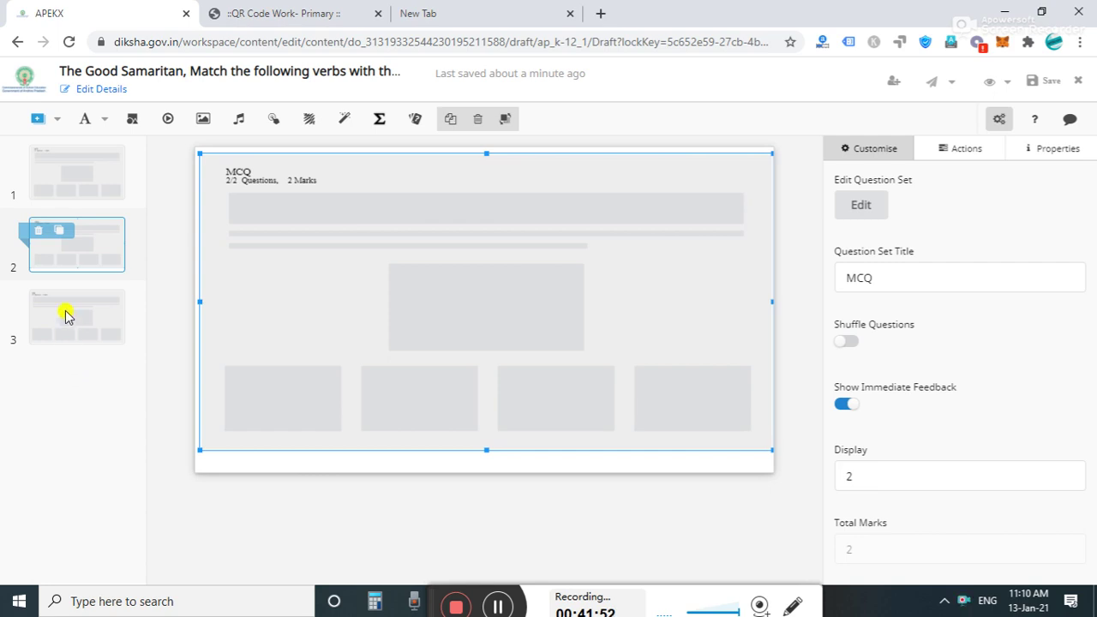
# Add a new slide after slide 3 and start a Reordering words question for a new question set on it.
pyautogui.click(67, 316)
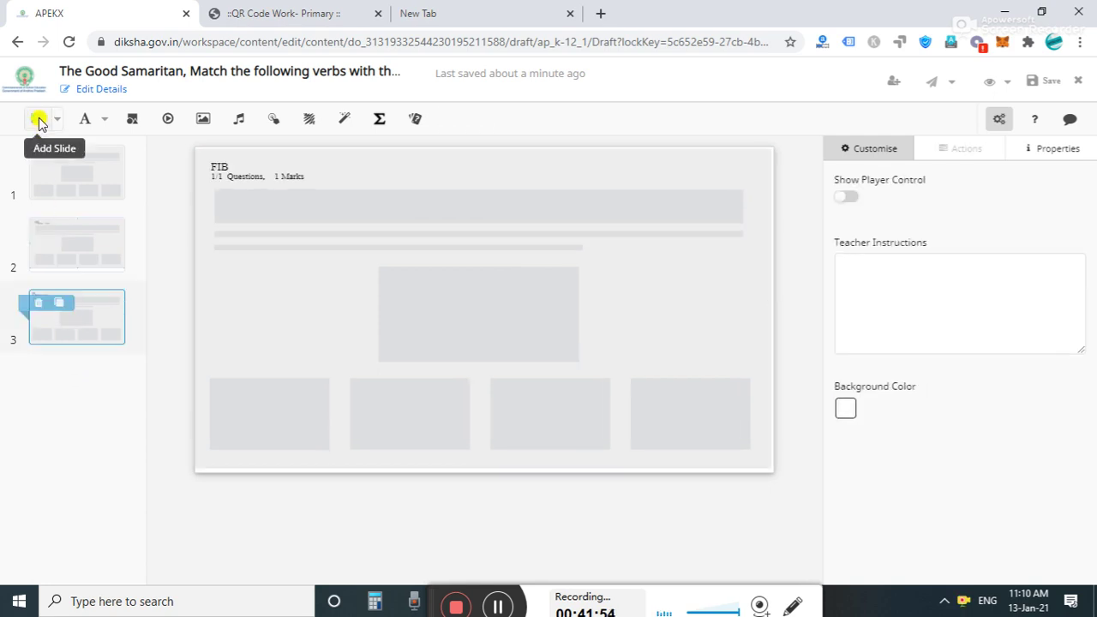
pyautogui.click(39, 120)
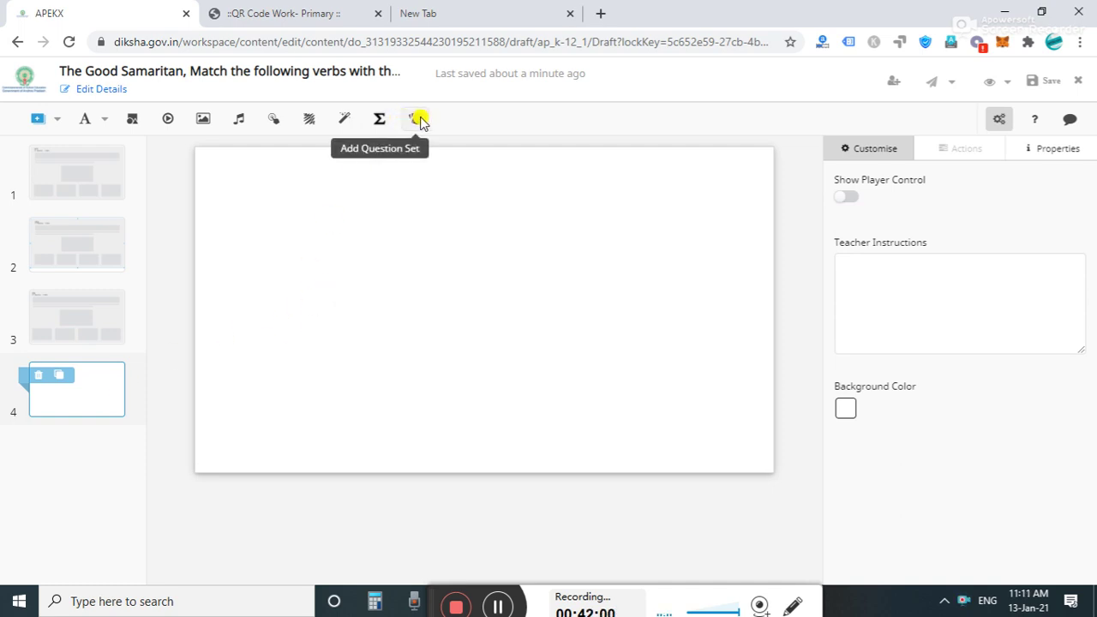
pyautogui.click(418, 120)
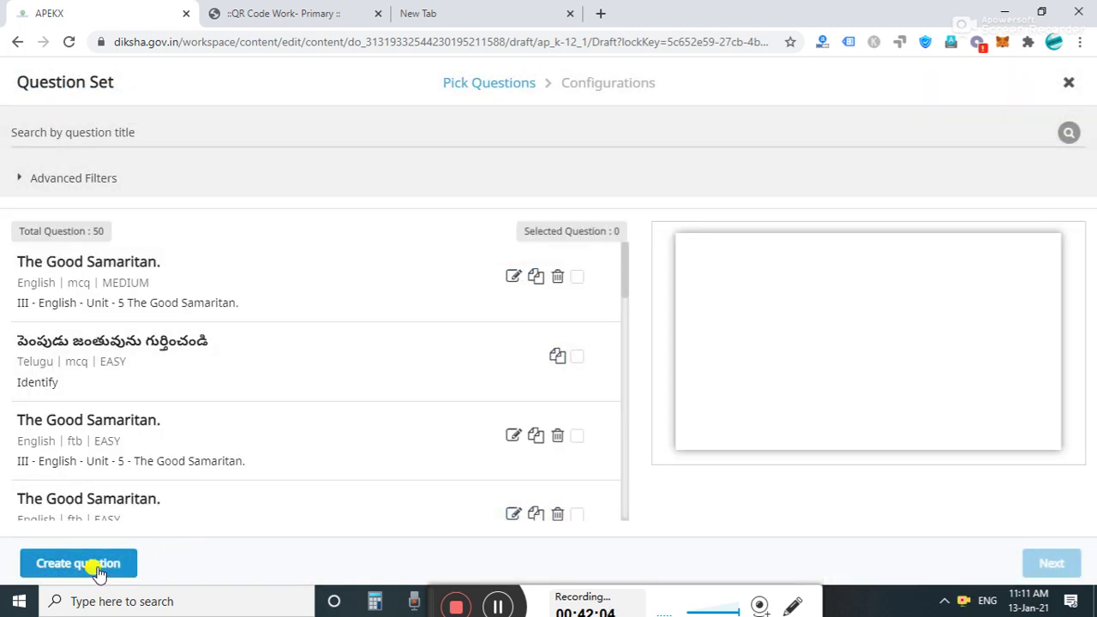
pyautogui.click(98, 569)
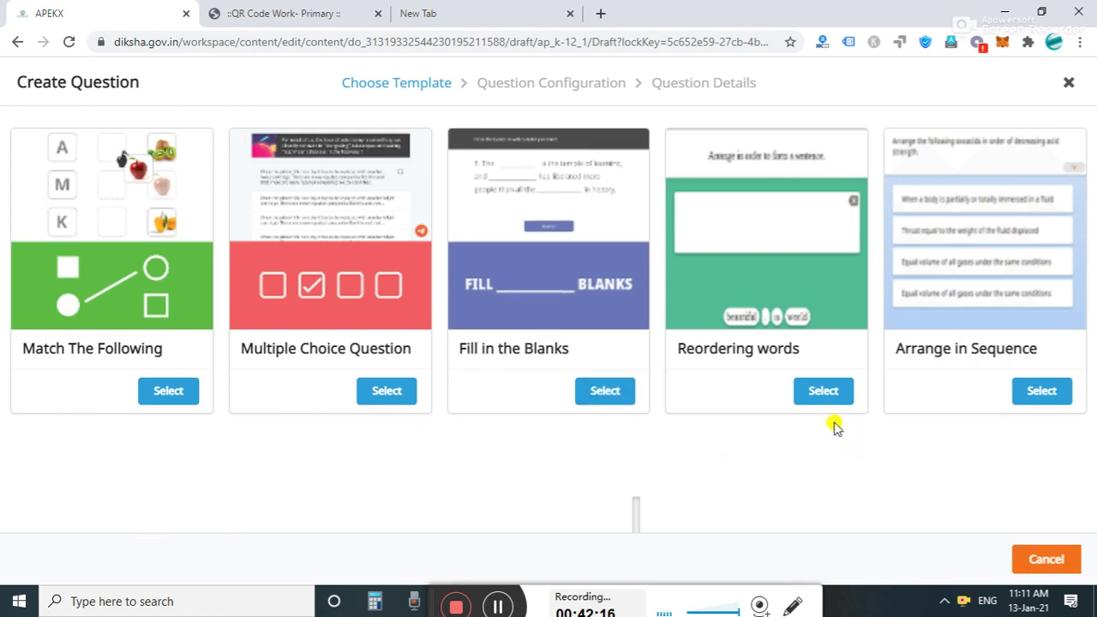
pyautogui.click(821, 390)
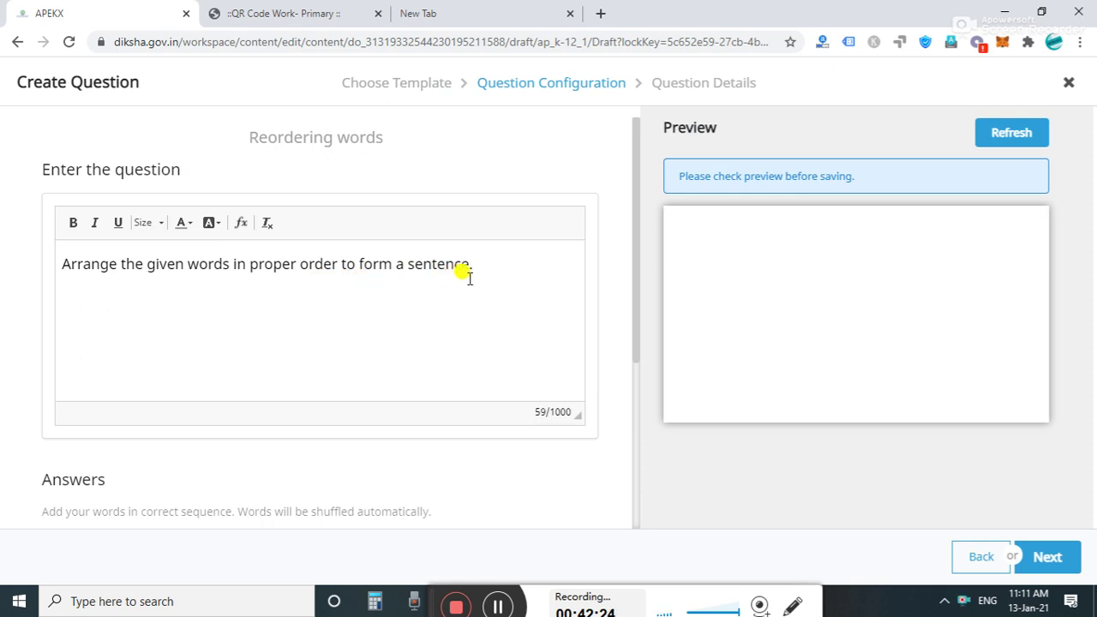
# Enter "He went back to his home." as the answer sentence and refresh the question preview.
pyautogui.moveTo(637, 269); pyautogui.dragTo(637, 412)
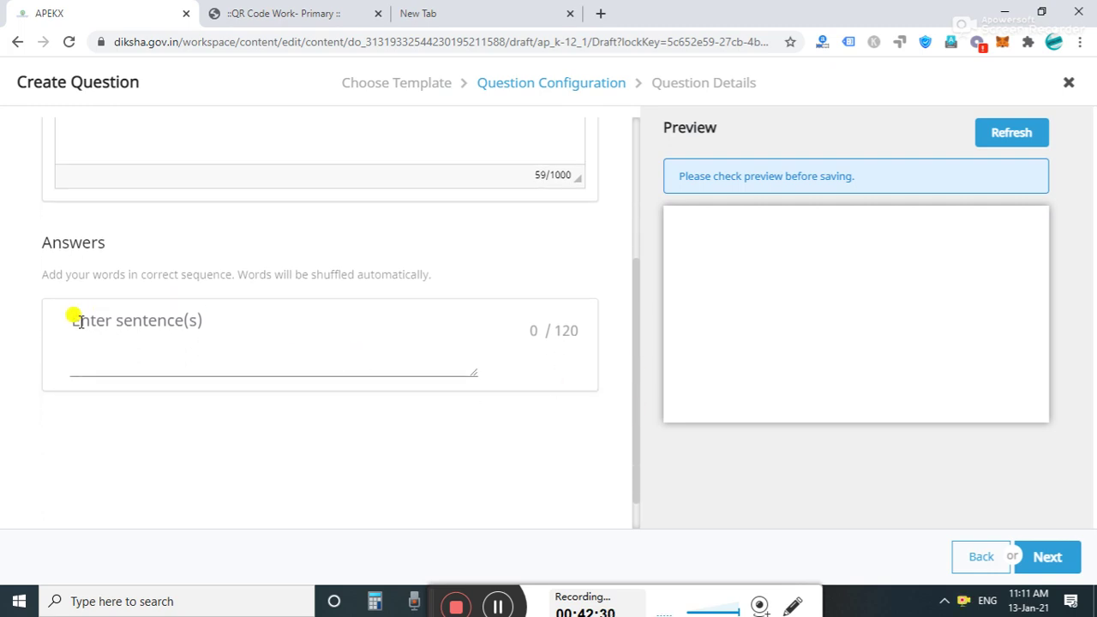
pyautogui.click(162, 366)
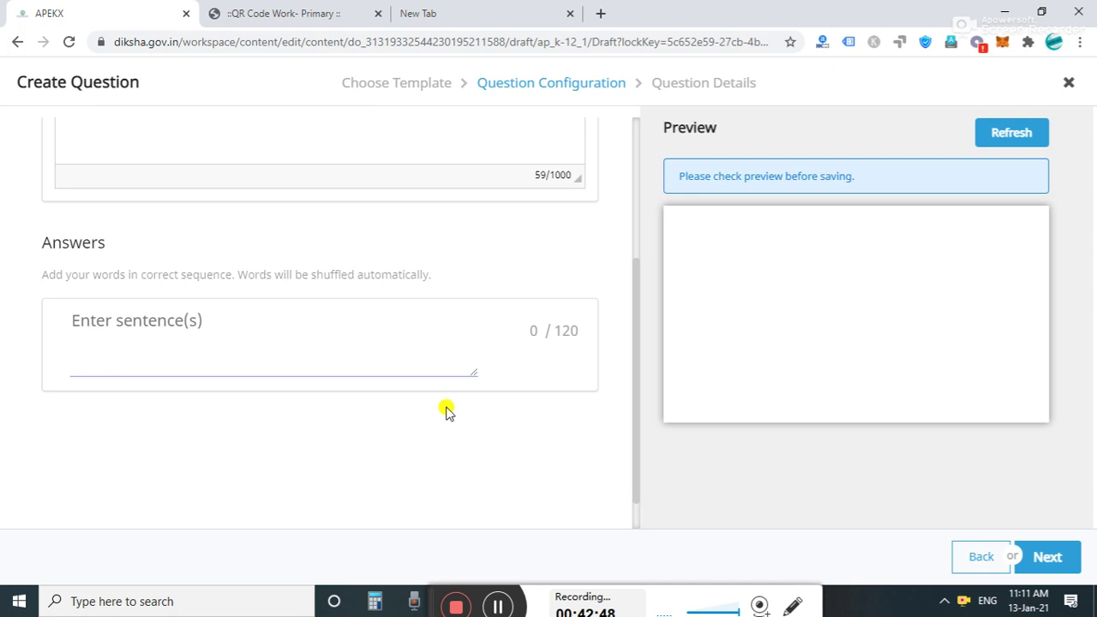
pyautogui.click(497, 606)
pyautogui.click(497, 606)
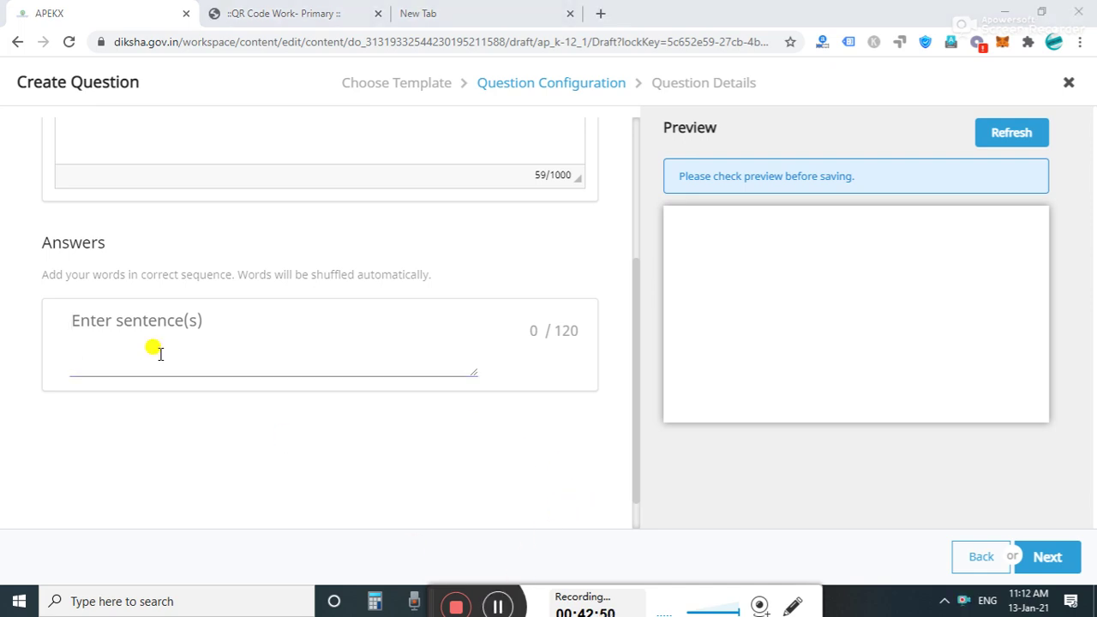
pyautogui.click(117, 347)
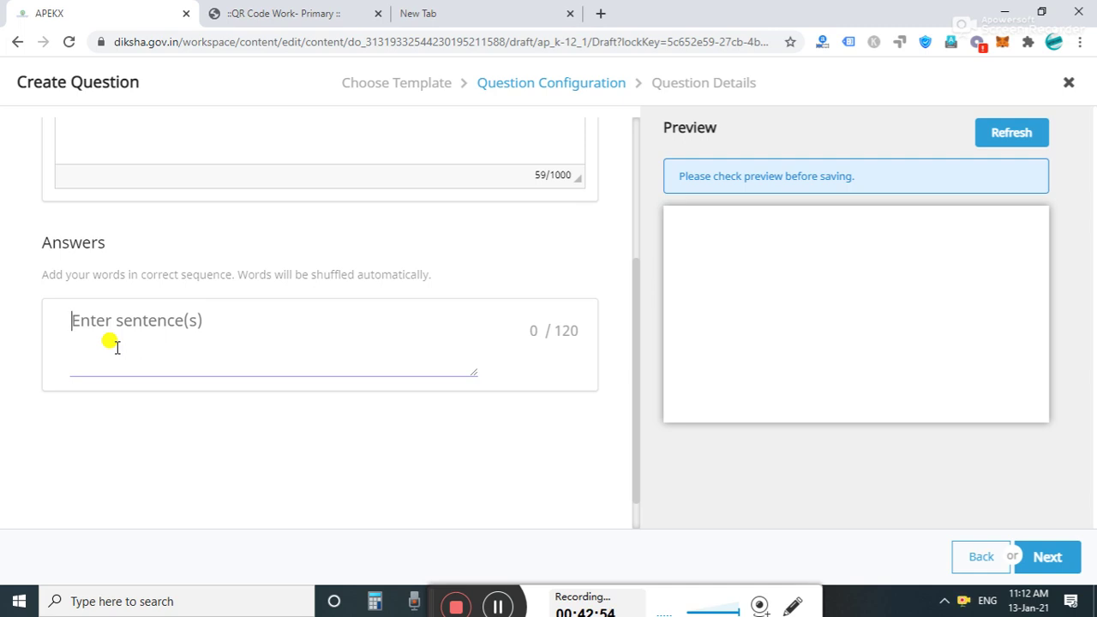
pyautogui.write('He ')
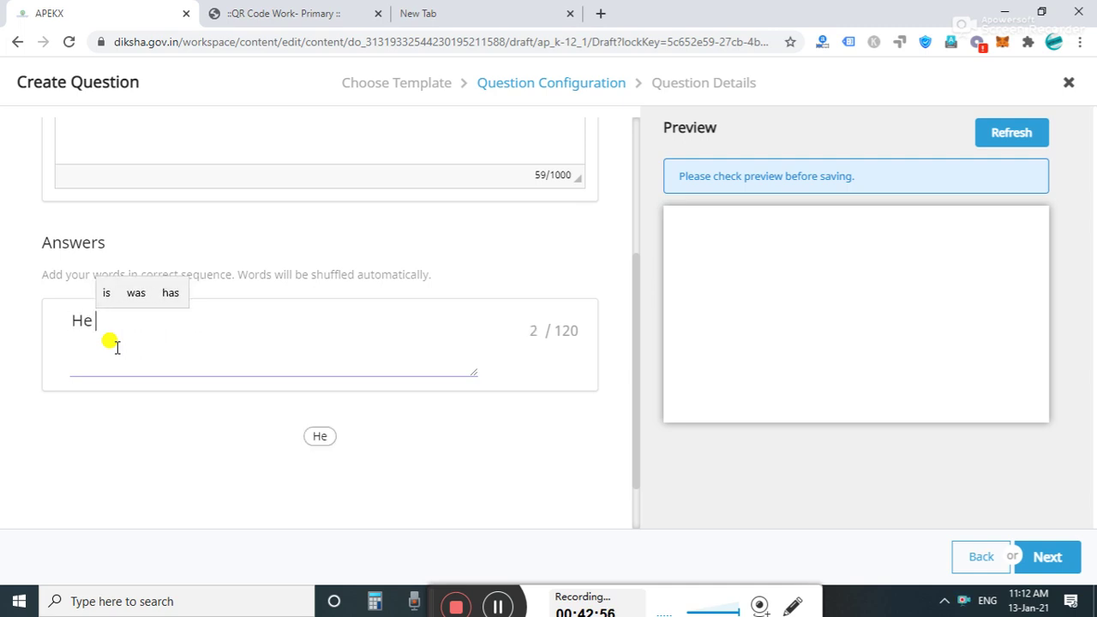
pyautogui.write('went back to his home.')
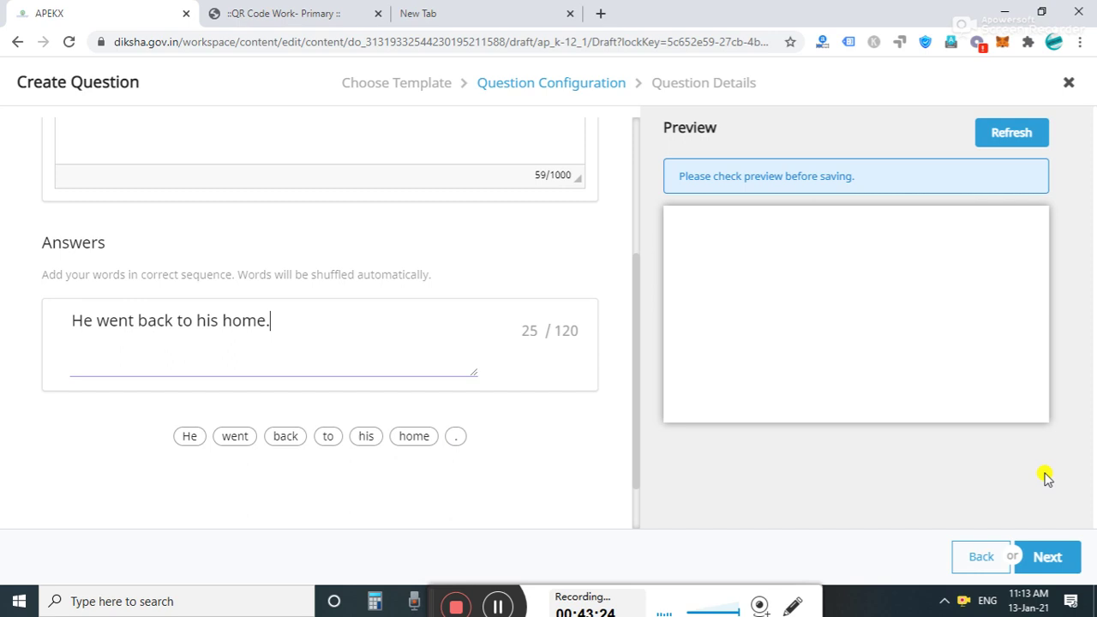
pyautogui.click(1017, 135)
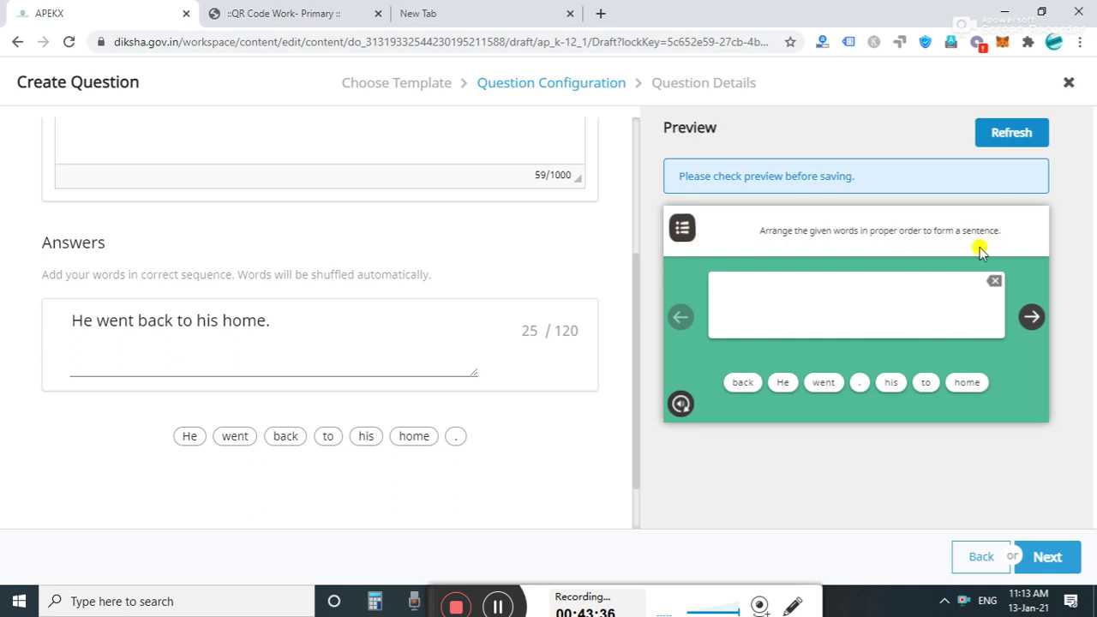
# Test the reordering question in the preview by arranging the words into "He went back to his home ." and submitting the answer.
pyautogui.click(786, 388)
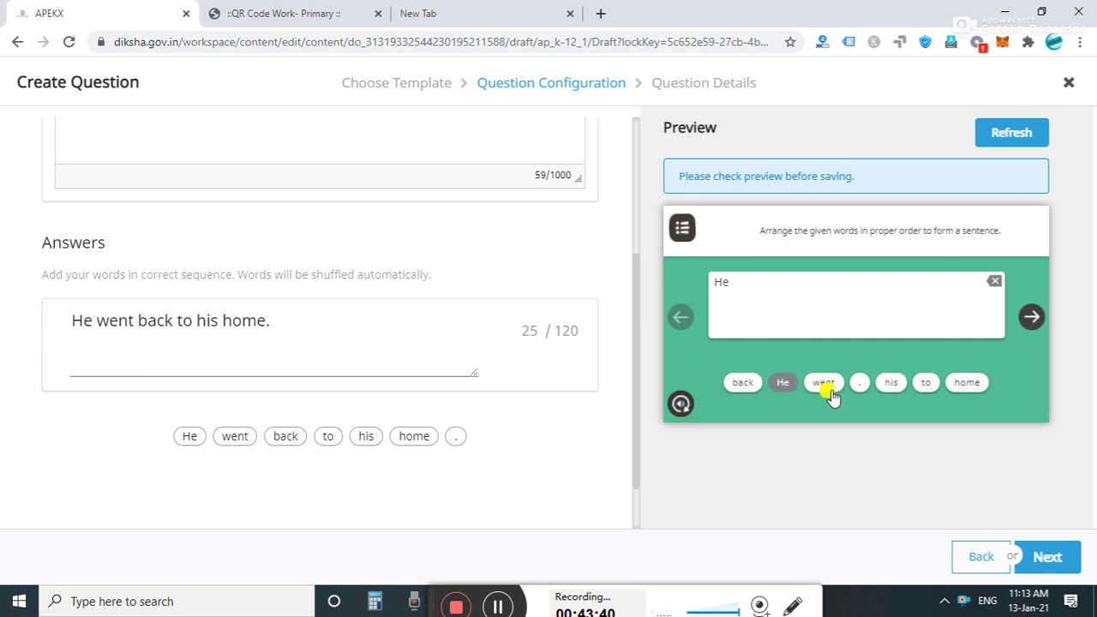
pyautogui.click(826, 385)
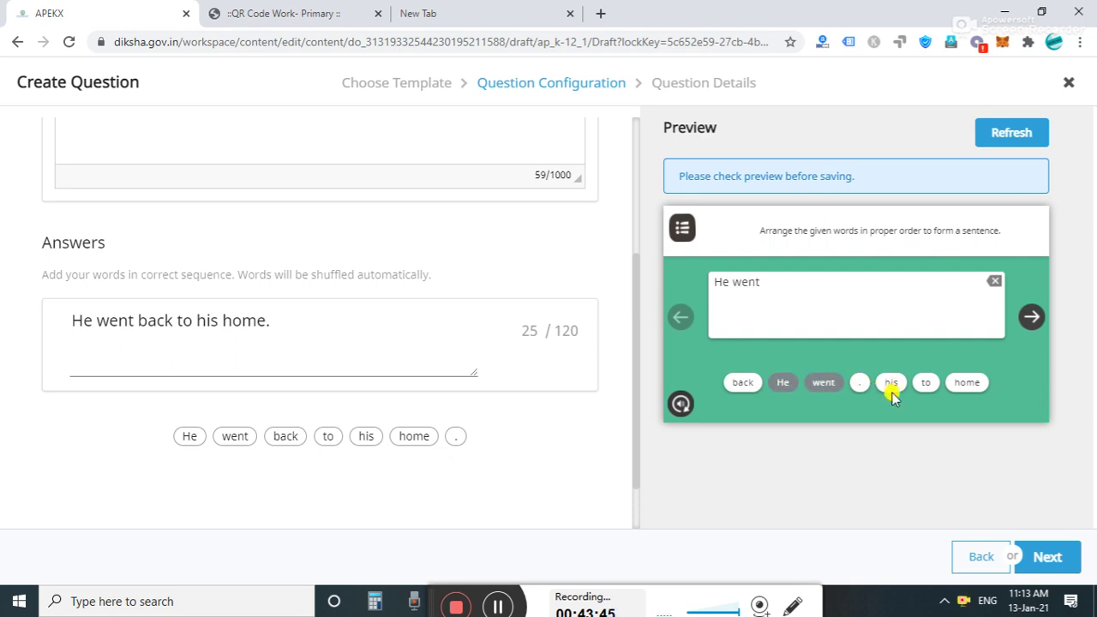
pyautogui.click(744, 382)
pyautogui.click(891, 382)
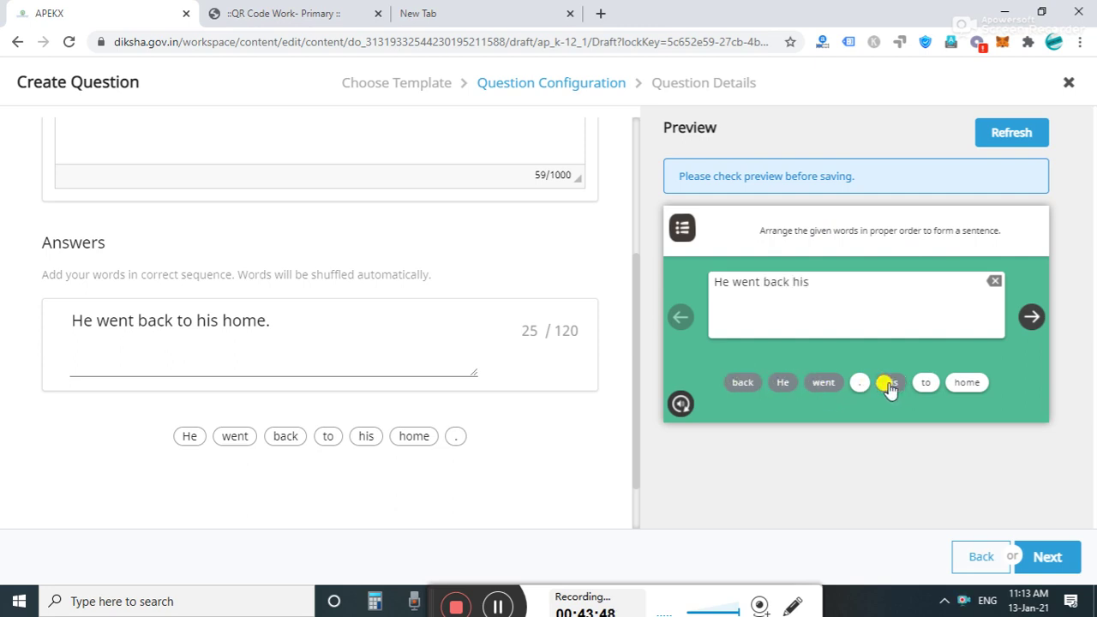
pyautogui.click(962, 387)
pyautogui.click(993, 283)
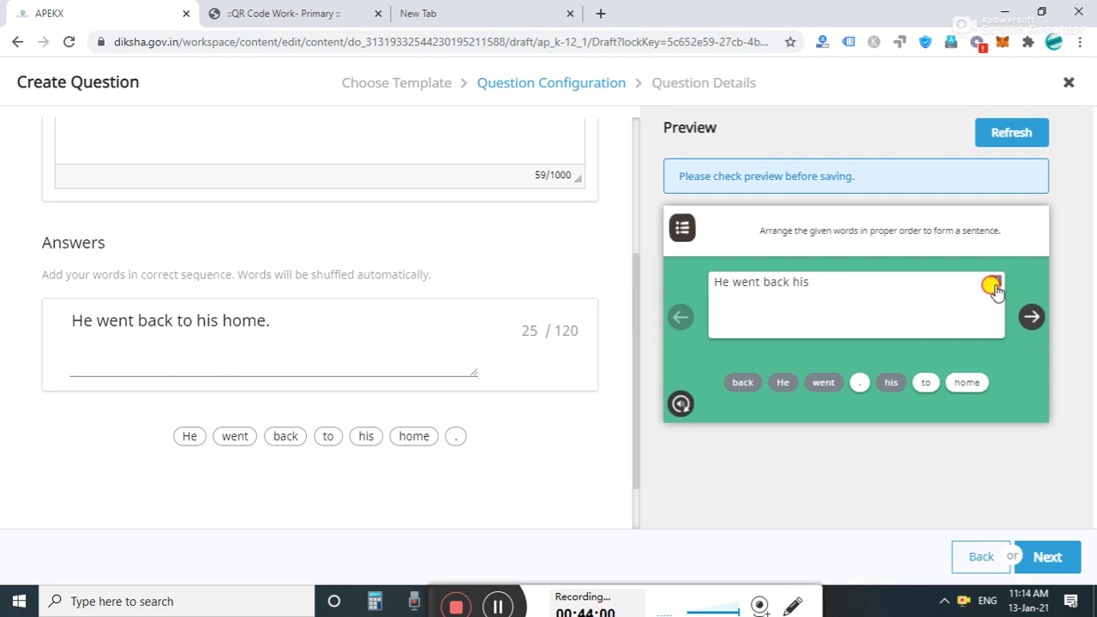
pyautogui.click(993, 285)
pyautogui.click(922, 384)
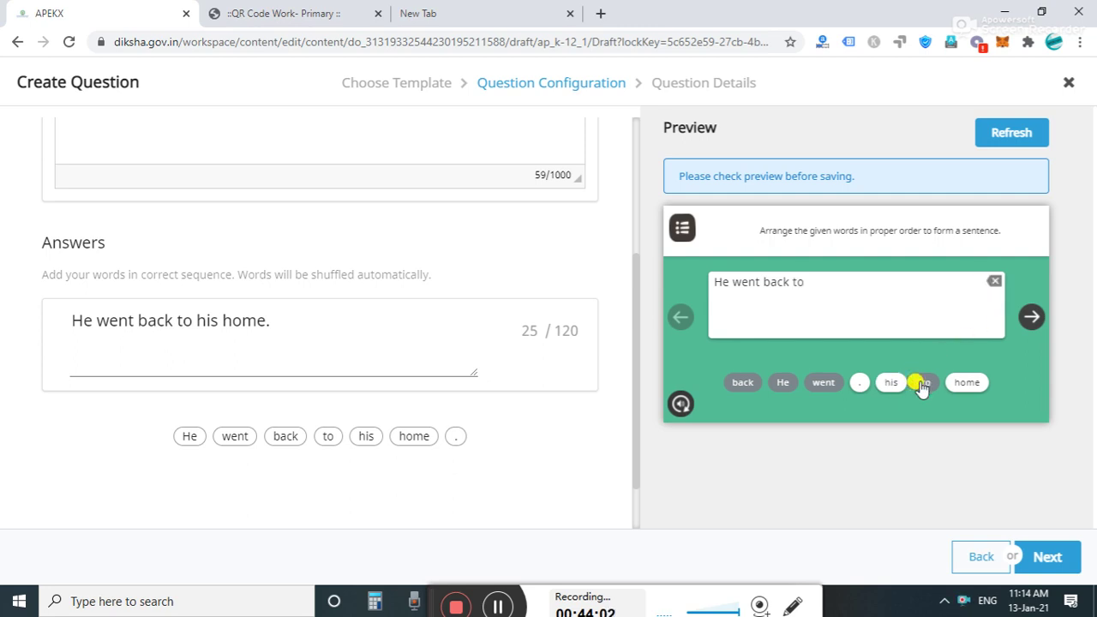
pyautogui.click(887, 384)
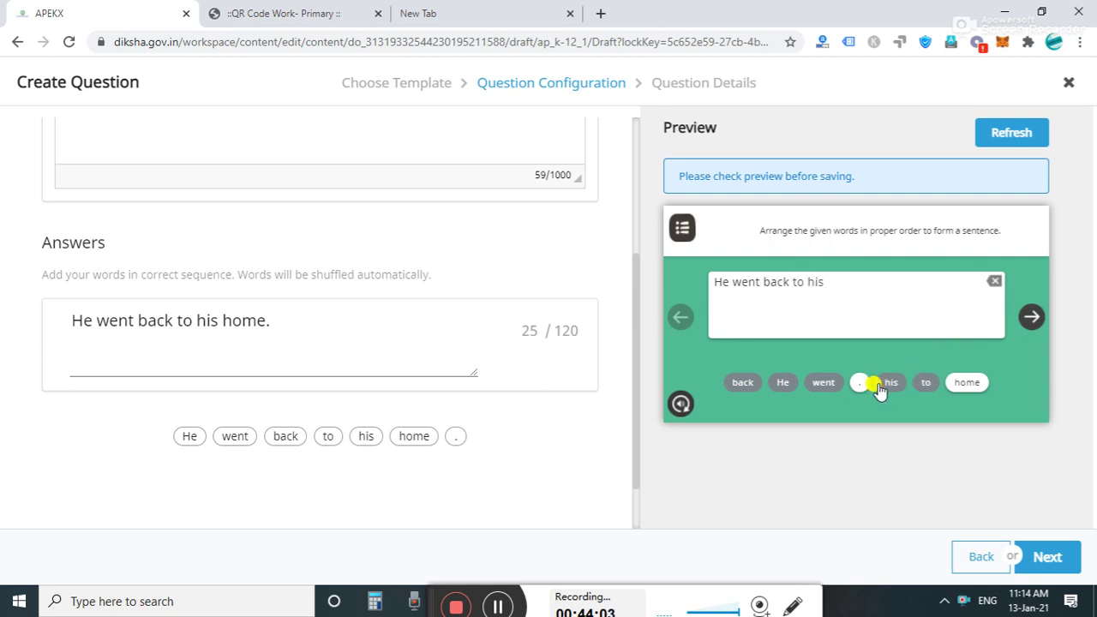
pyautogui.click(959, 388)
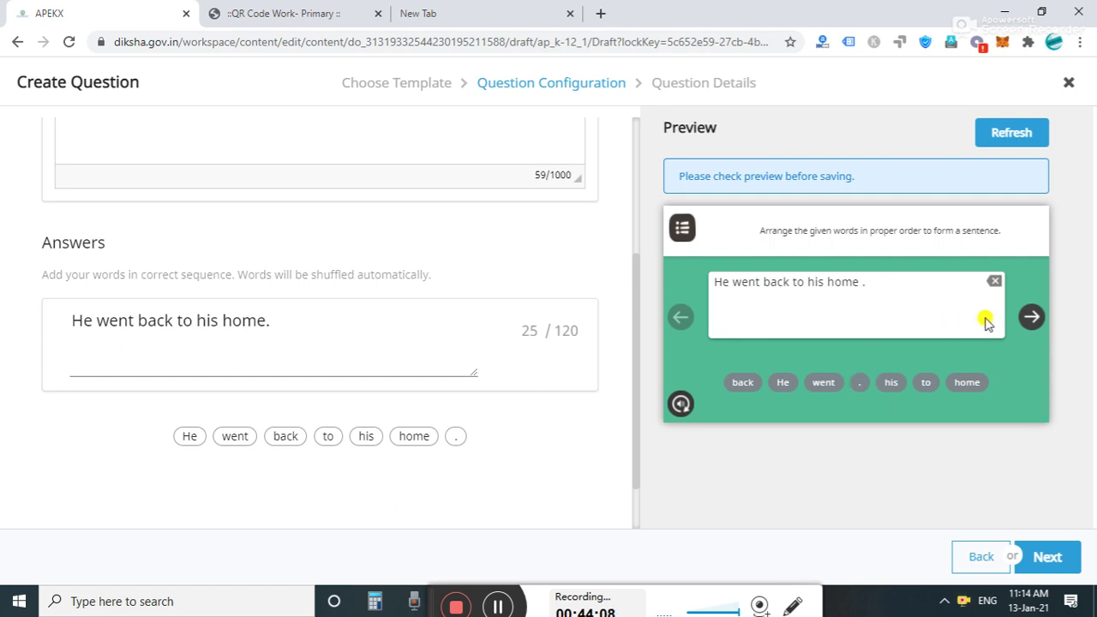
pyautogui.click(1030, 318)
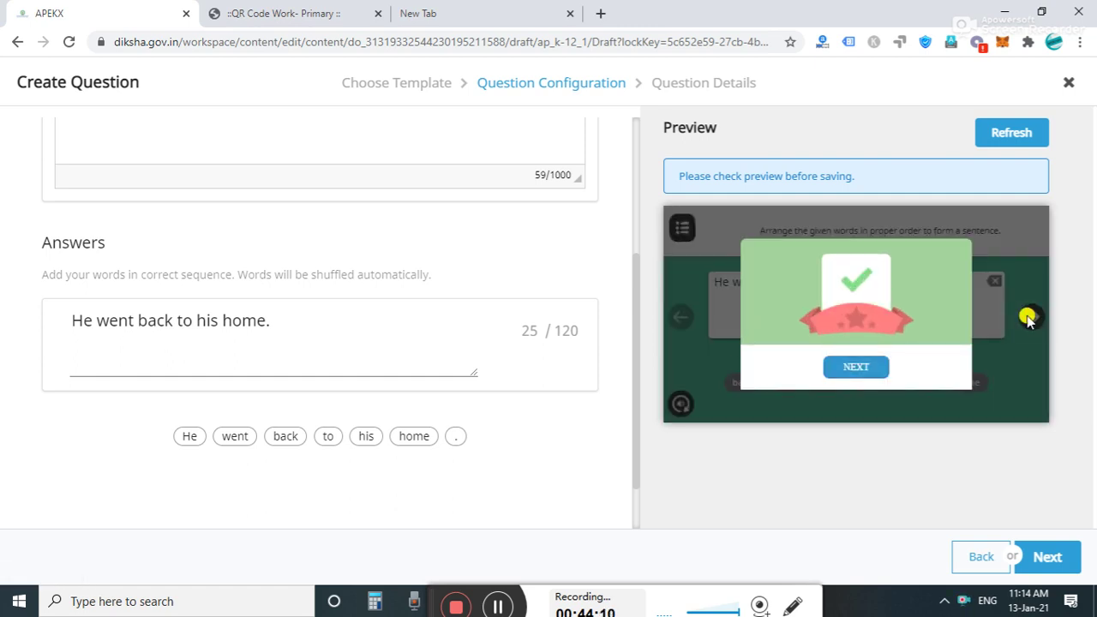
pyautogui.click(874, 367)
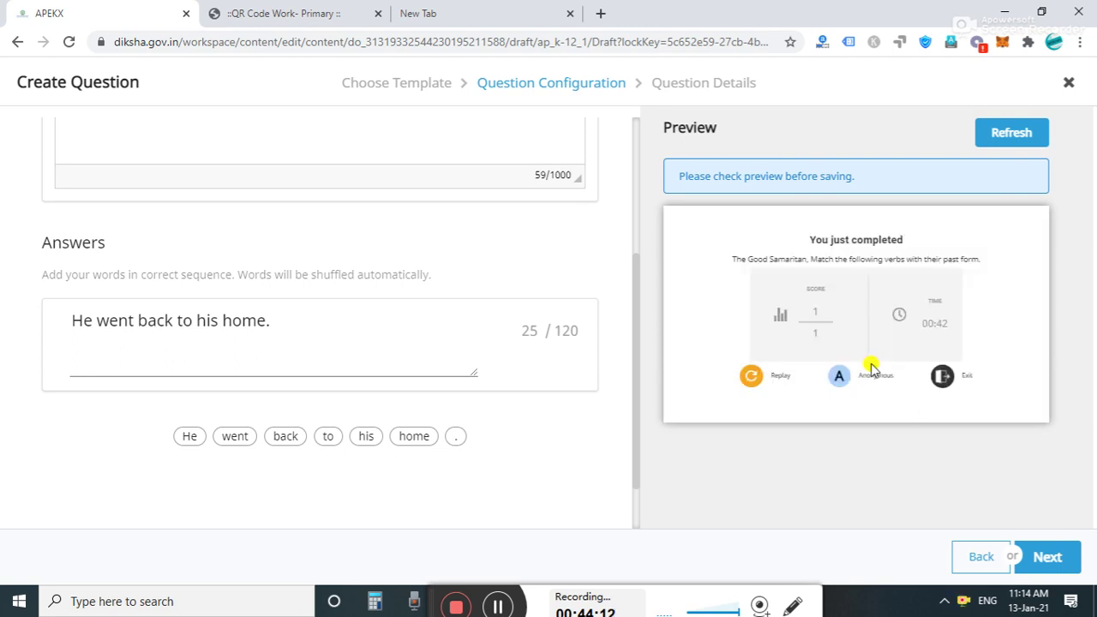
# Proceed to the question details and insert "The Good Samaritan." at the start of the title.
pyautogui.click(1054, 557)
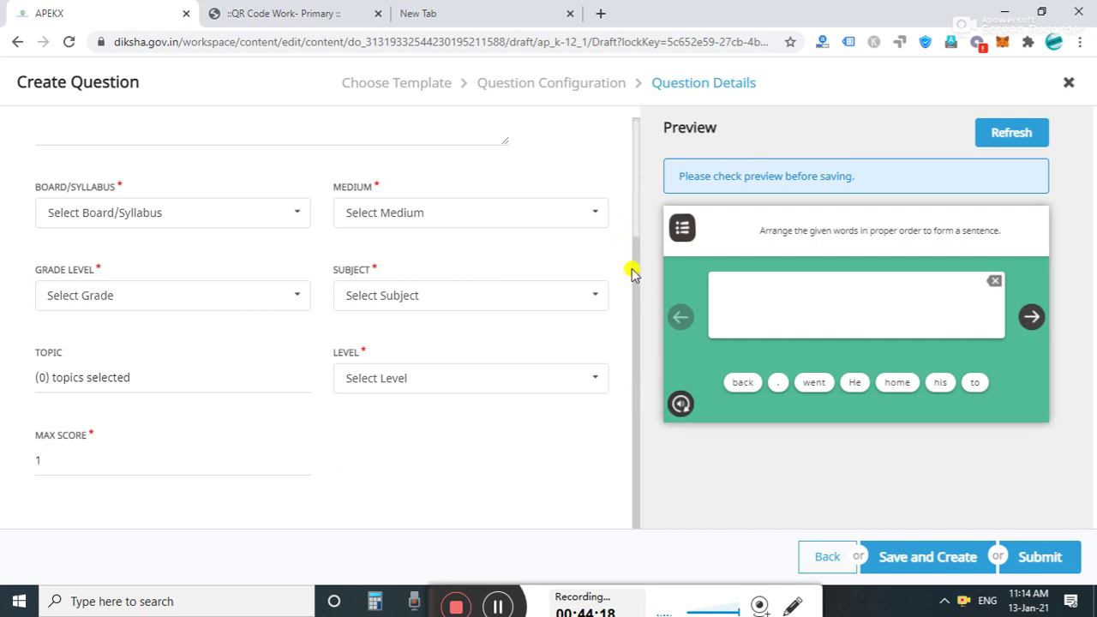
pyautogui.moveTo(634, 275); pyautogui.dragTo(634, 142)
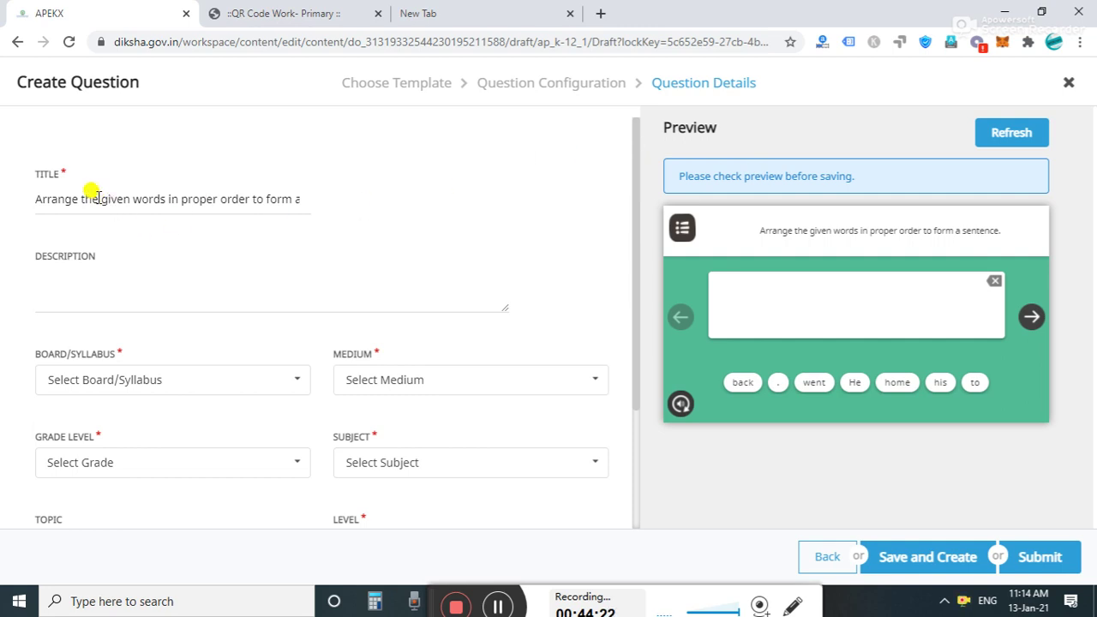
pyautogui.click(34, 197)
pyautogui.write('The')
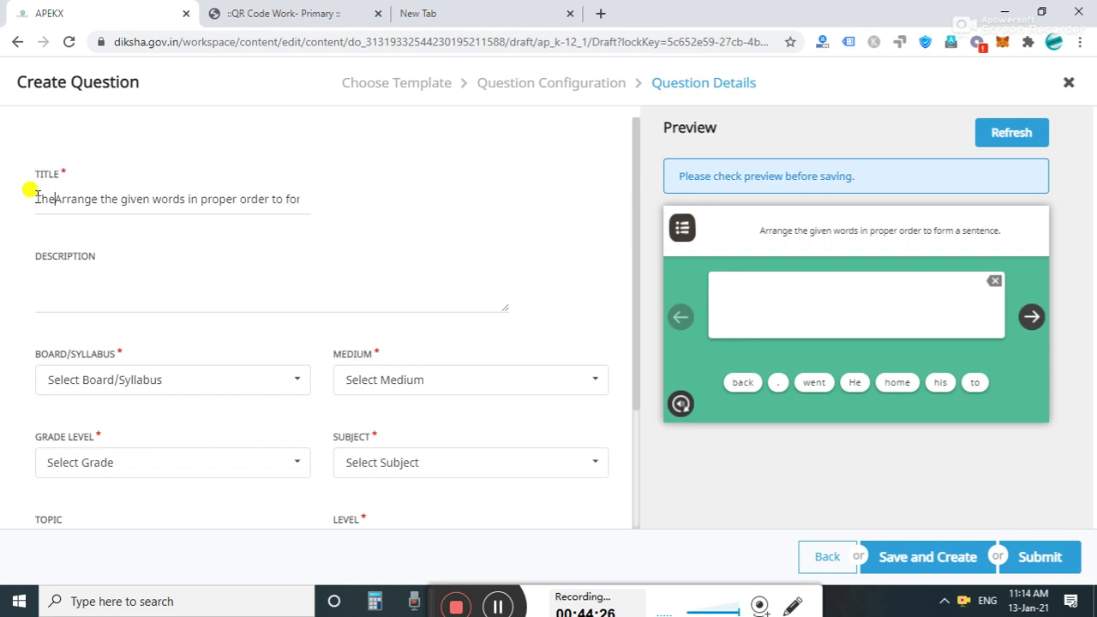
pyautogui.write(' Good Samro')
pyautogui.press('BackSpace')
pyautogui.write('itan')
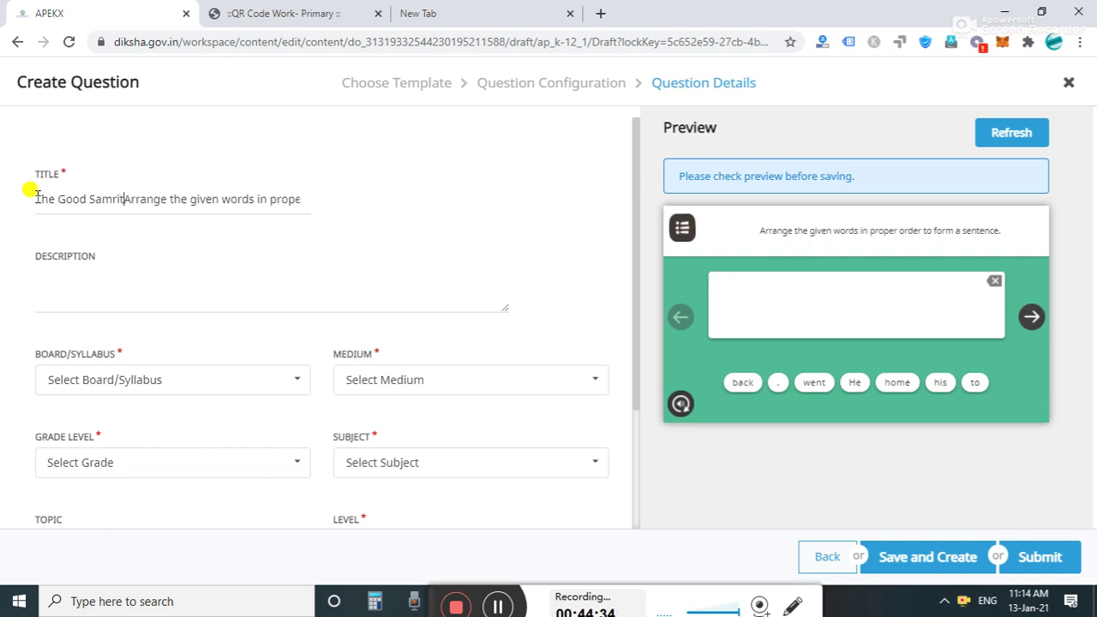
pyautogui.write('.')
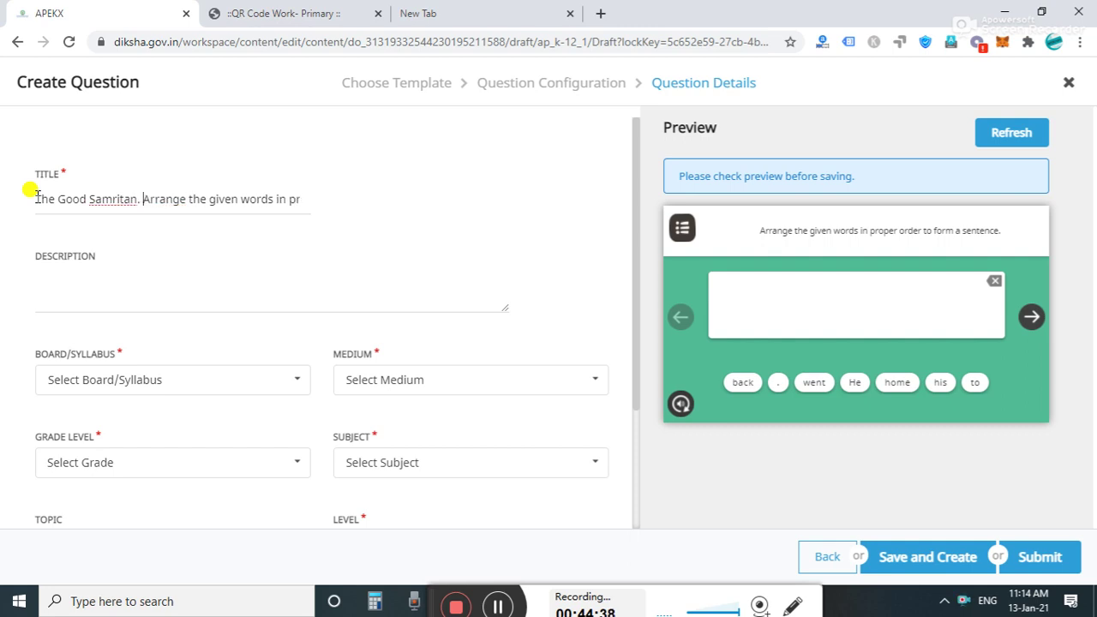
pyautogui.click(114, 200)
pyautogui.write('ar')
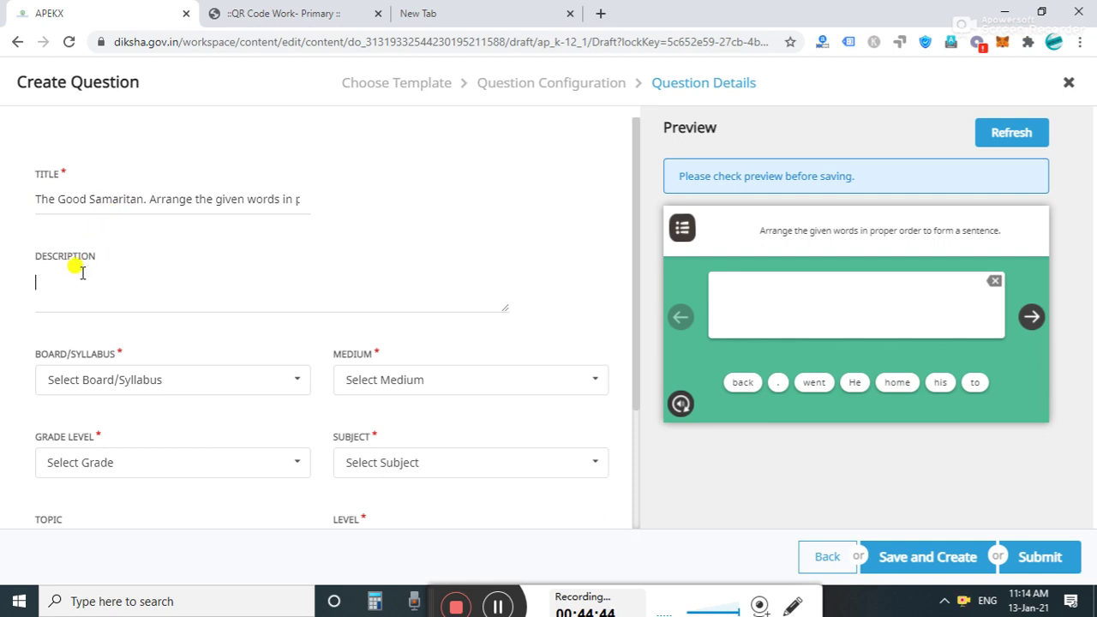
# Enter "III - English - Unit - 5- The Good Samritan." as the question's description.
pyautogui.write('III -')
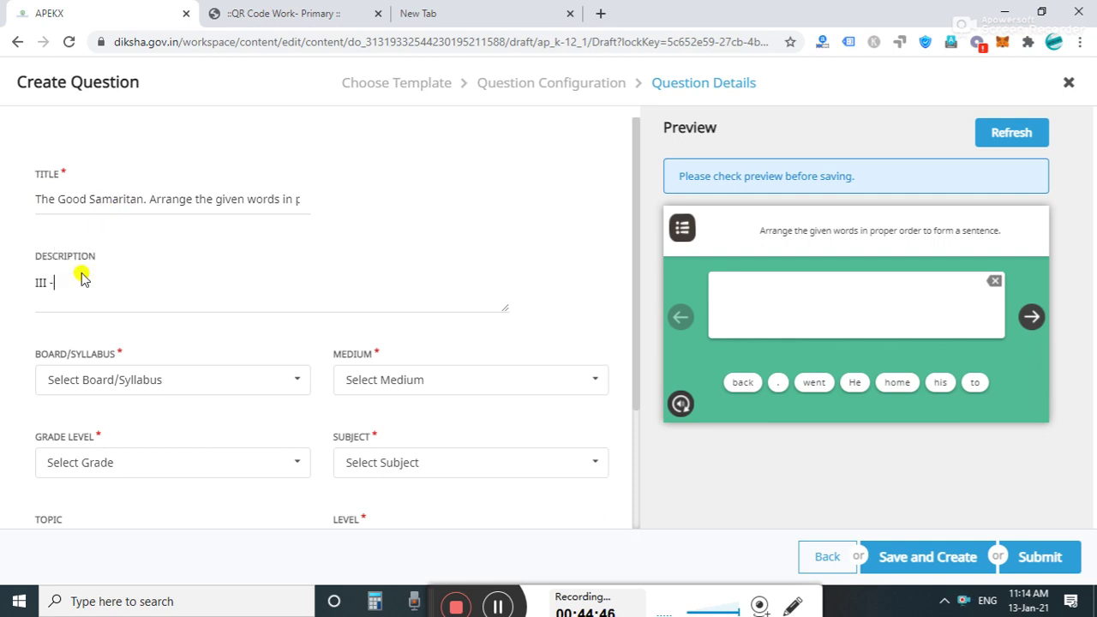
pyautogui.write(' Englis')
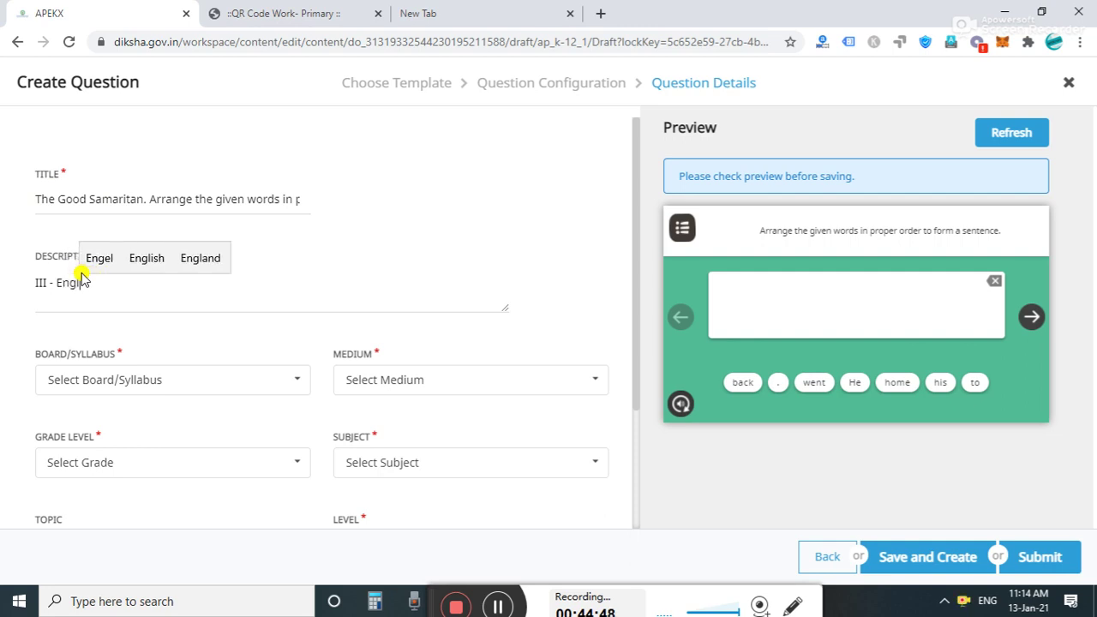
pyautogui.write('h ')
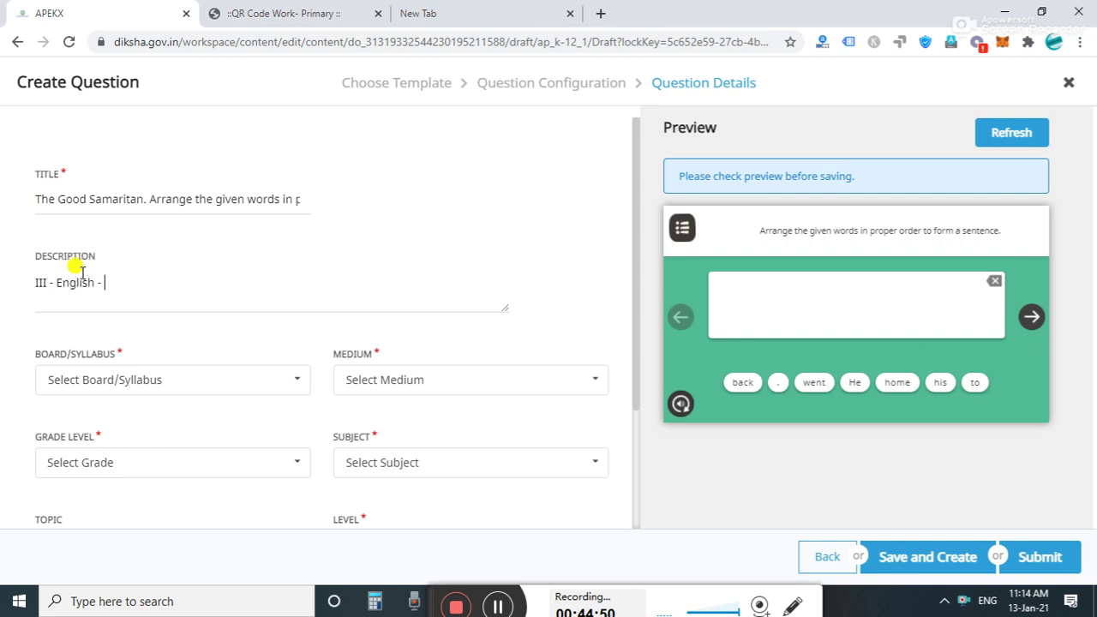
pyautogui.write('- Unit - ')
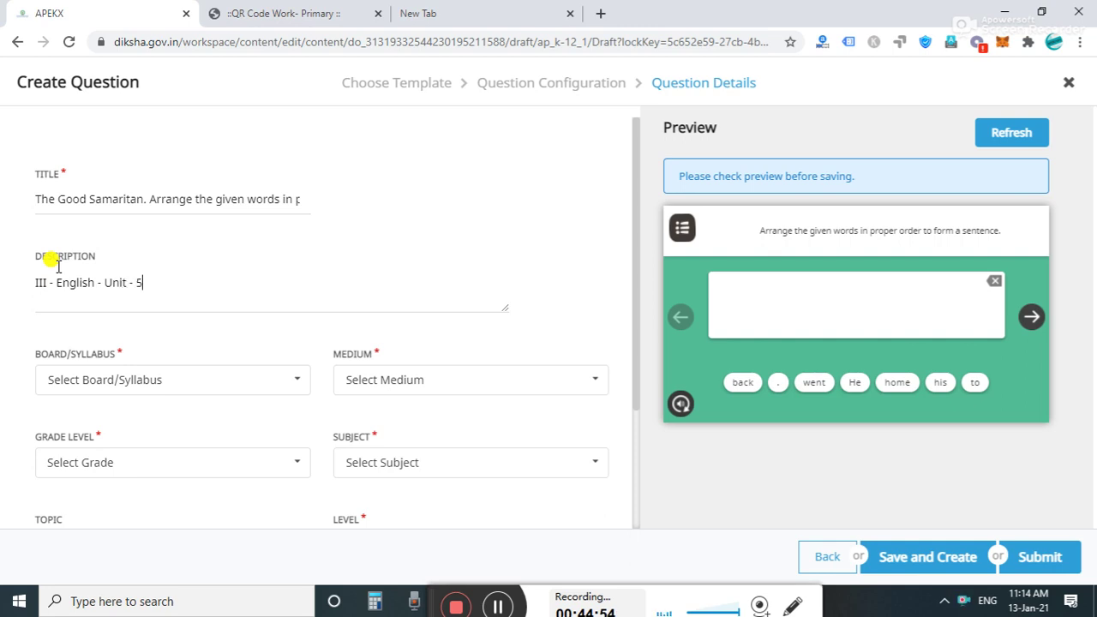
pyautogui.write('5- The Good Samri')
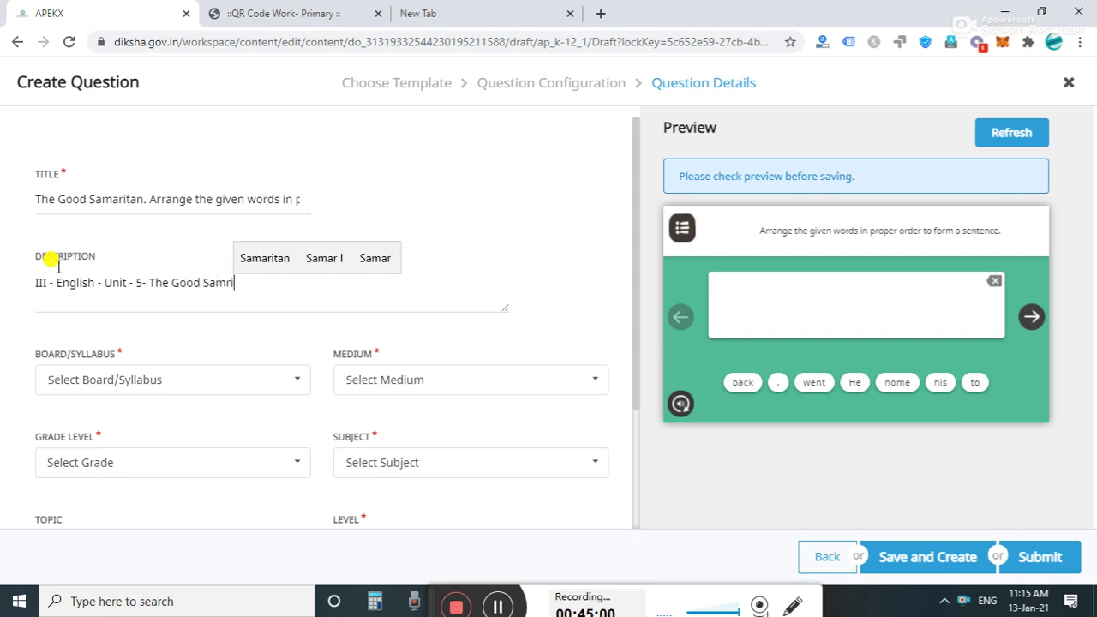
pyautogui.write('tan.')
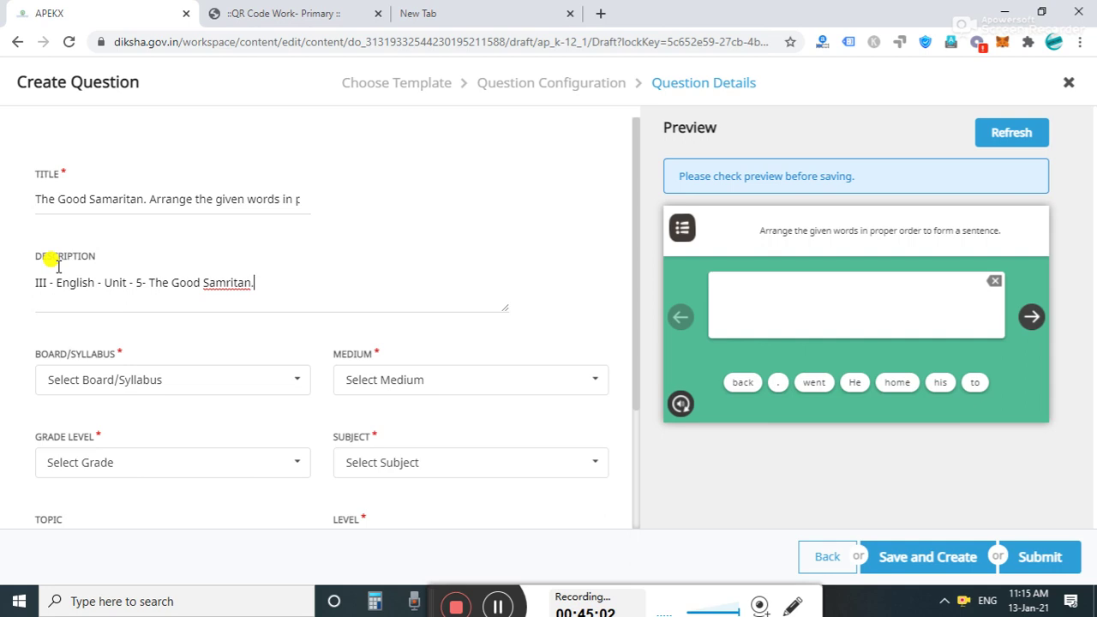
# Set the board to State (Andhra Pradesh), the medium to English, the grade to Class 3 and the subject to English.
pyautogui.click(133, 384)
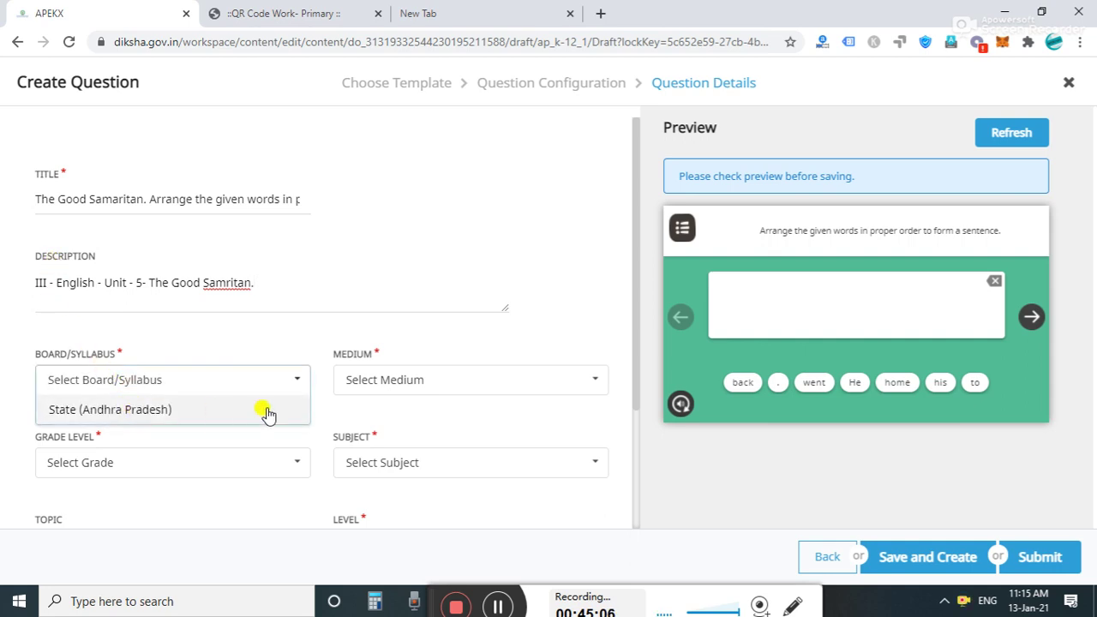
pyautogui.click(373, 391)
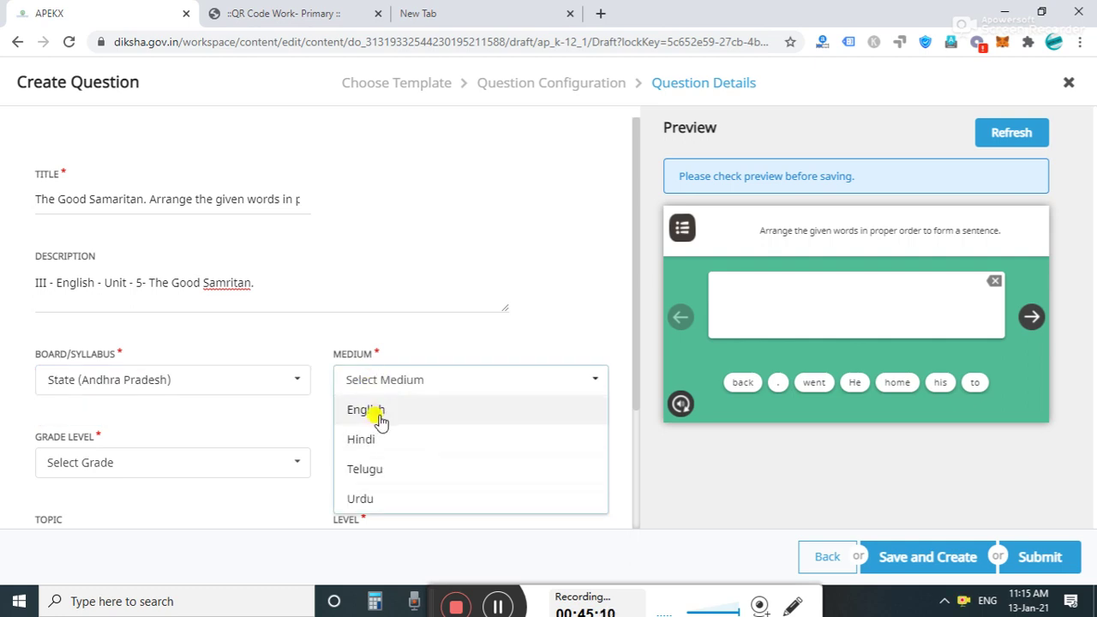
pyautogui.click(374, 413)
pyautogui.click(396, 381)
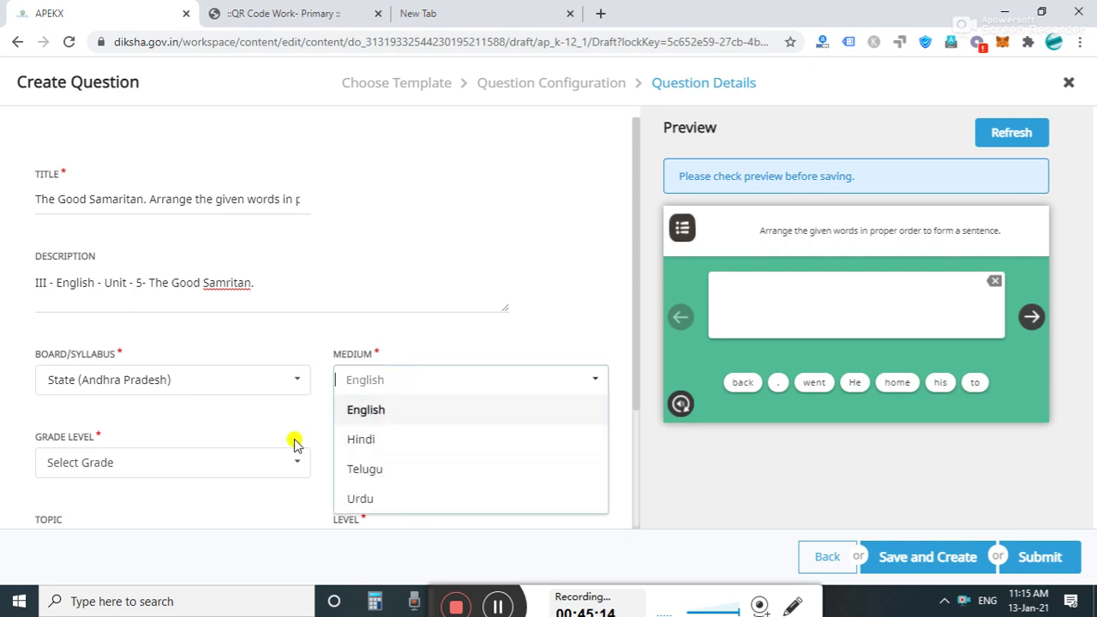
pyautogui.click(230, 454)
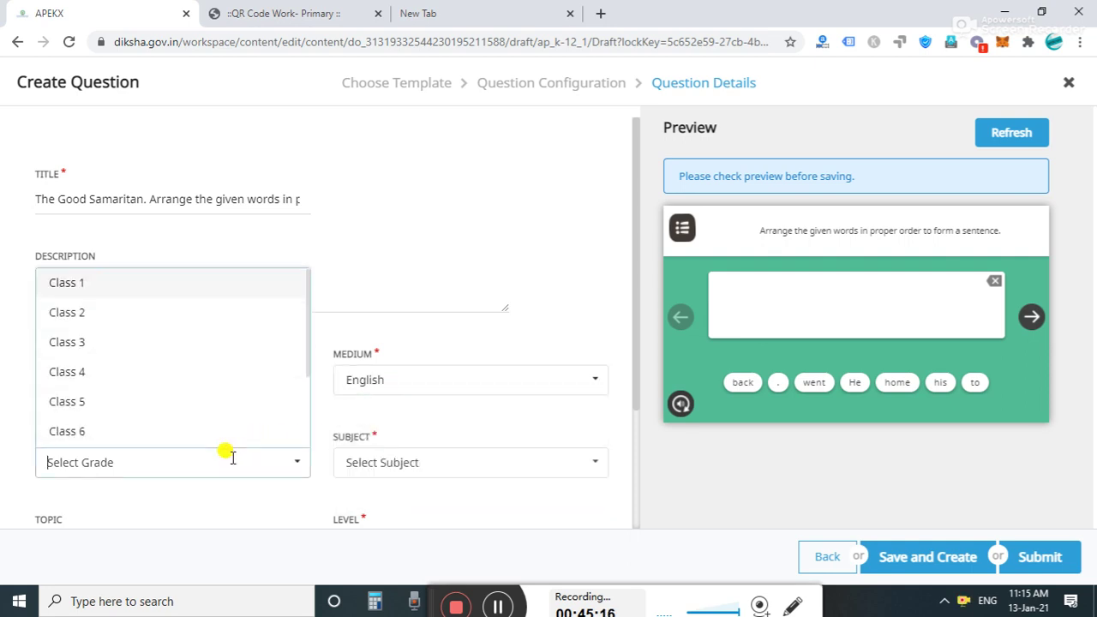
pyautogui.click(179, 344)
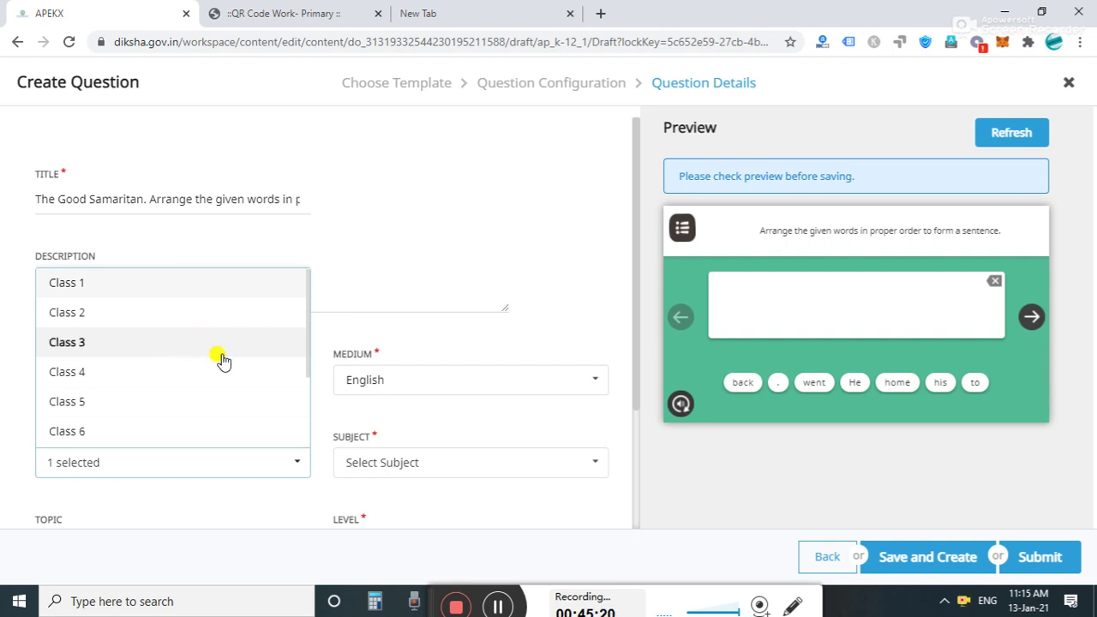
pyautogui.click(390, 454)
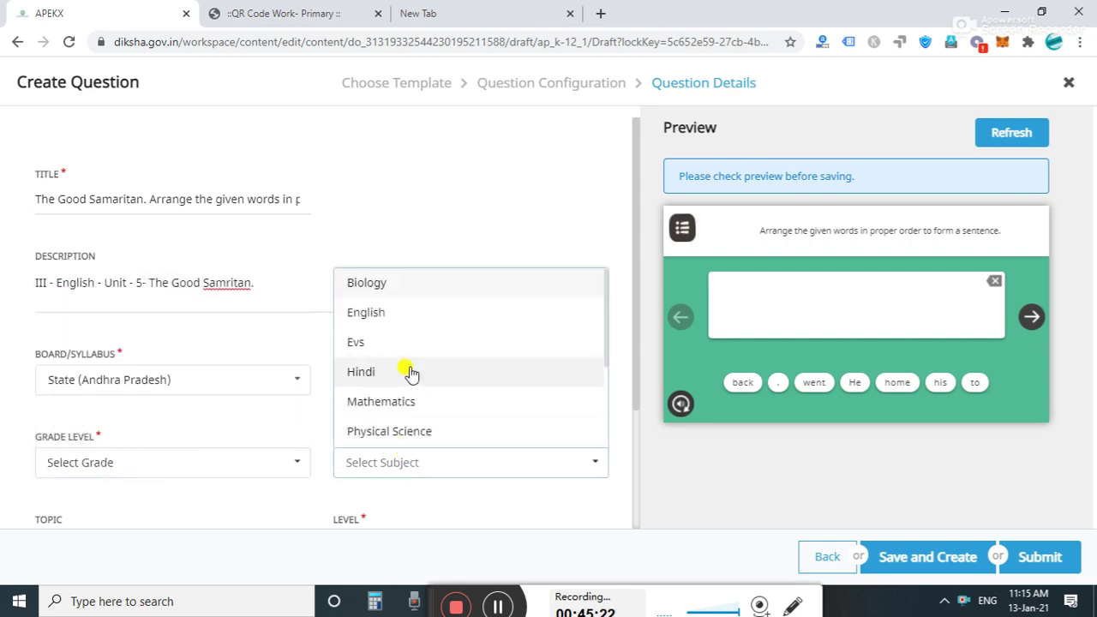
pyautogui.click(406, 316)
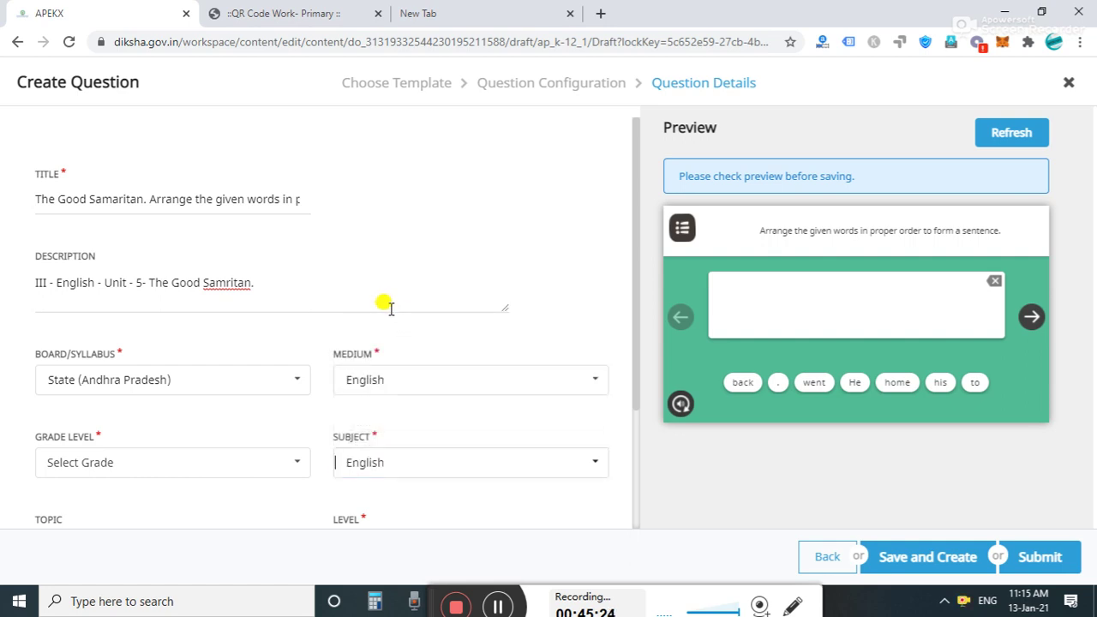
# Set the question's level to EASY and try to submit the question.
pyautogui.moveTo(636, 398); pyautogui.dragTo(633, 497)
pyautogui.click(367, 410)
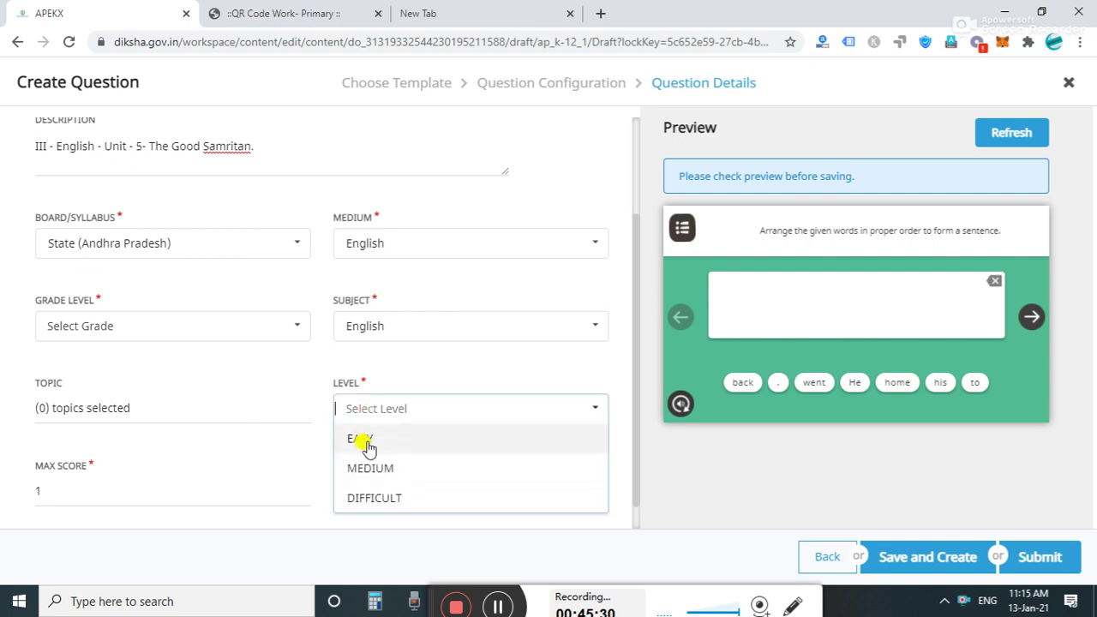
pyautogui.click(366, 440)
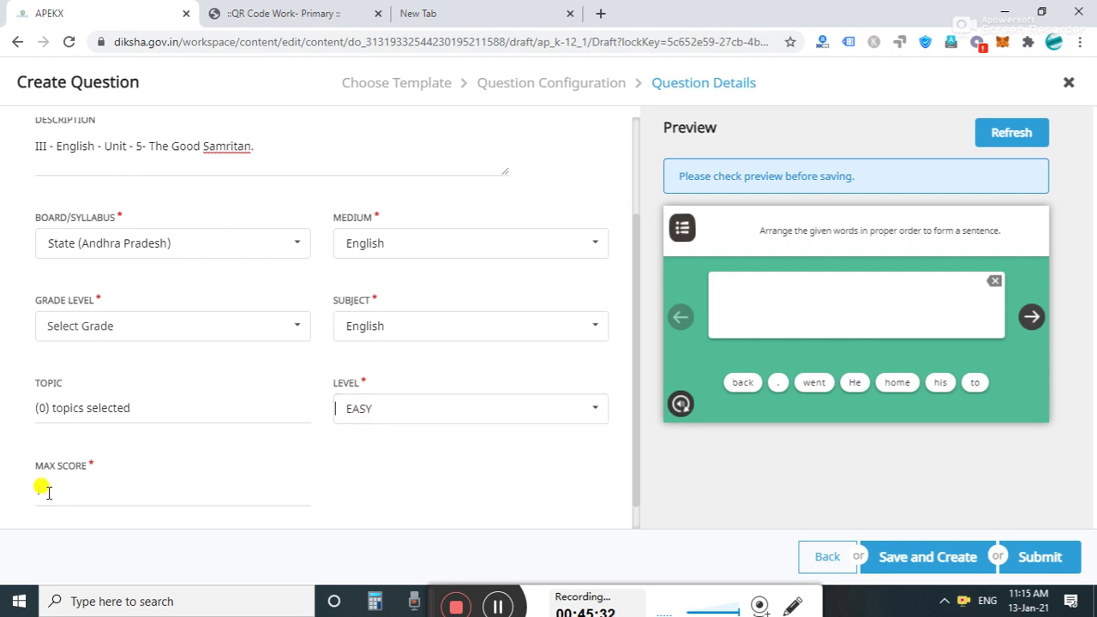
pyautogui.click(1028, 559)
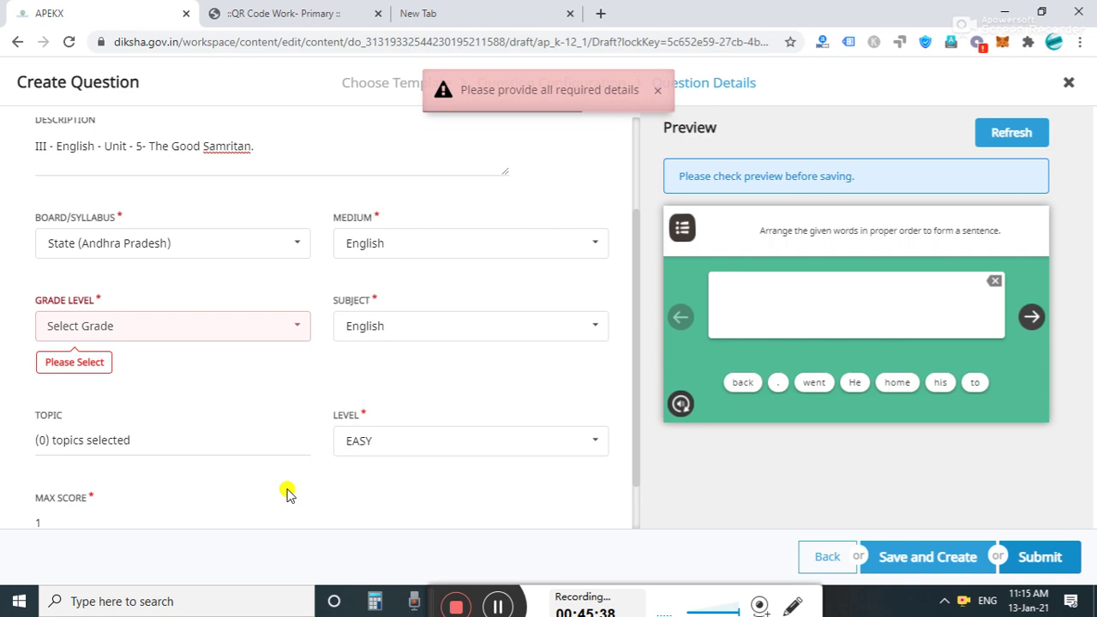
# Choose Class 3 as the grade level and English as the subject again, and try to submit the question.
pyautogui.click(129, 326)
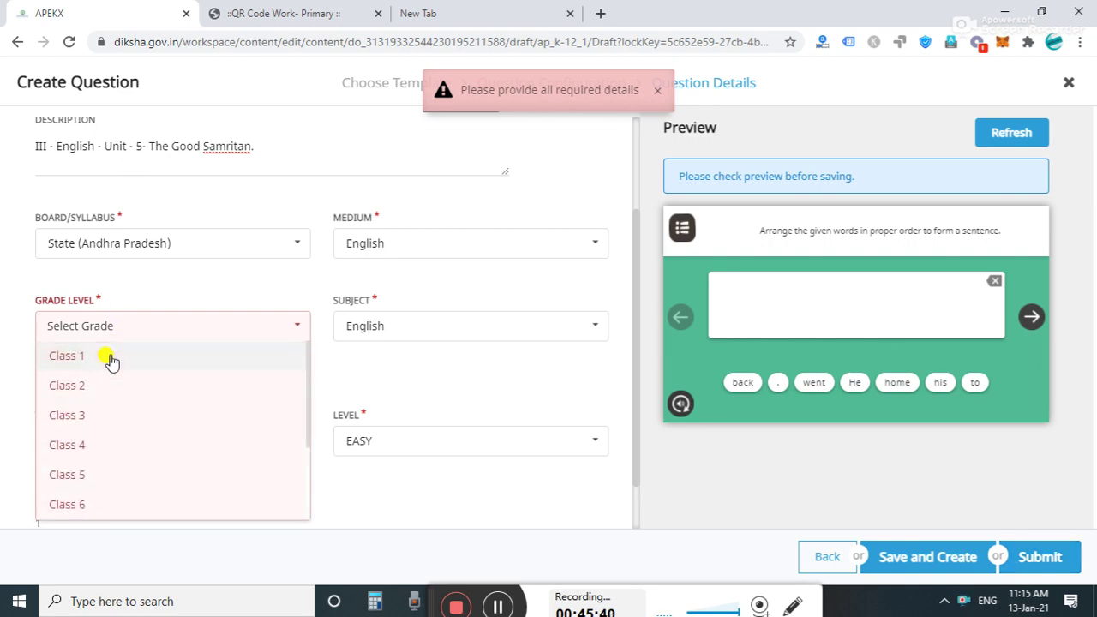
pyautogui.click(73, 420)
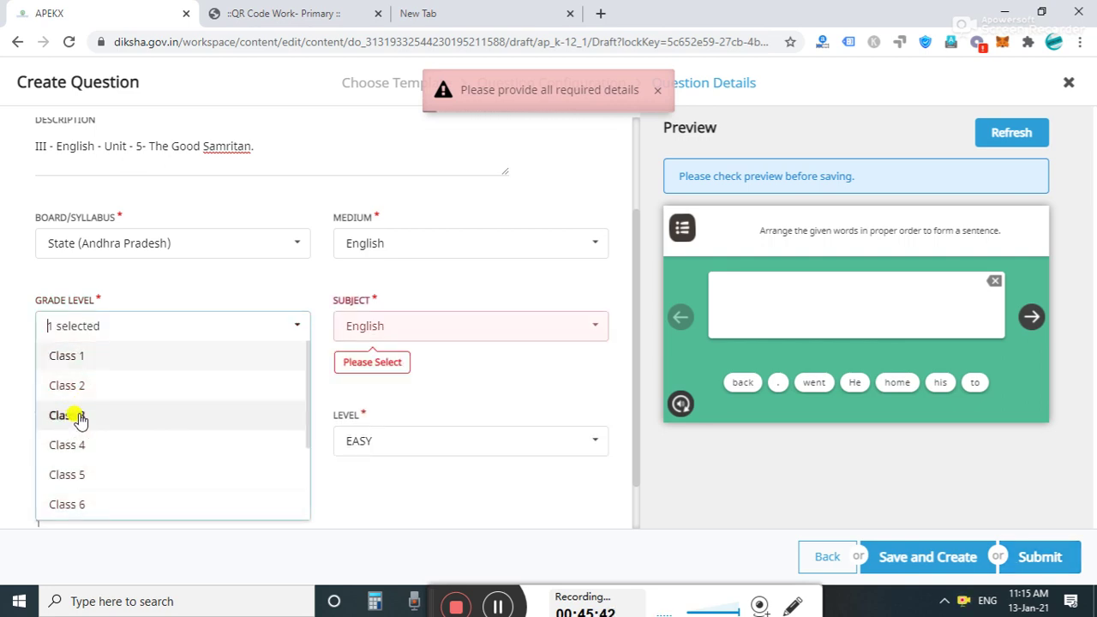
pyautogui.click(405, 318)
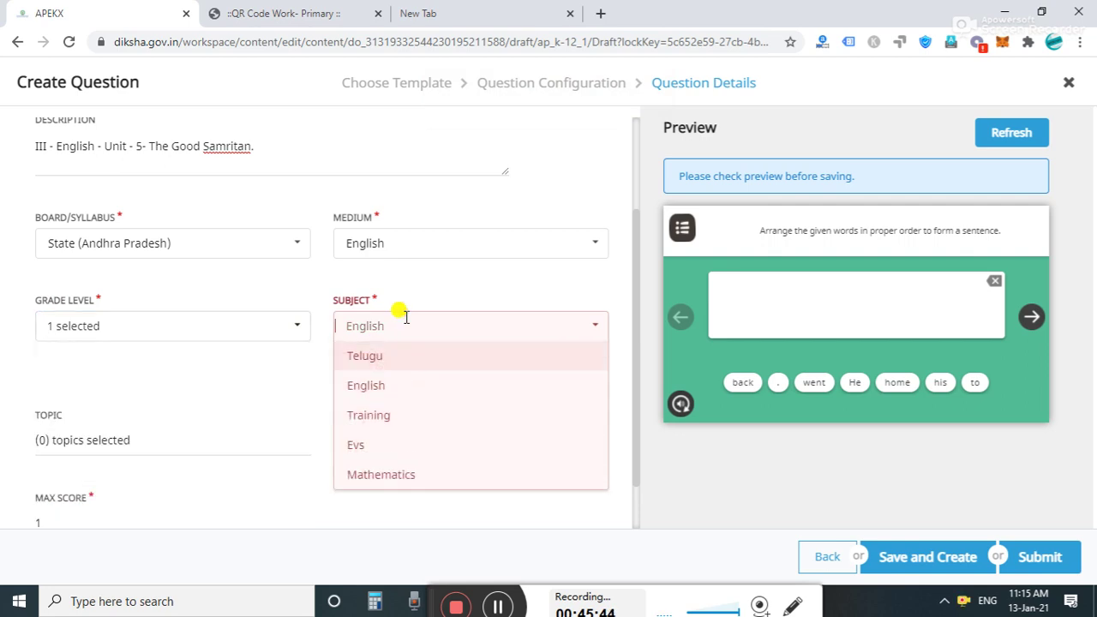
pyautogui.click(377, 390)
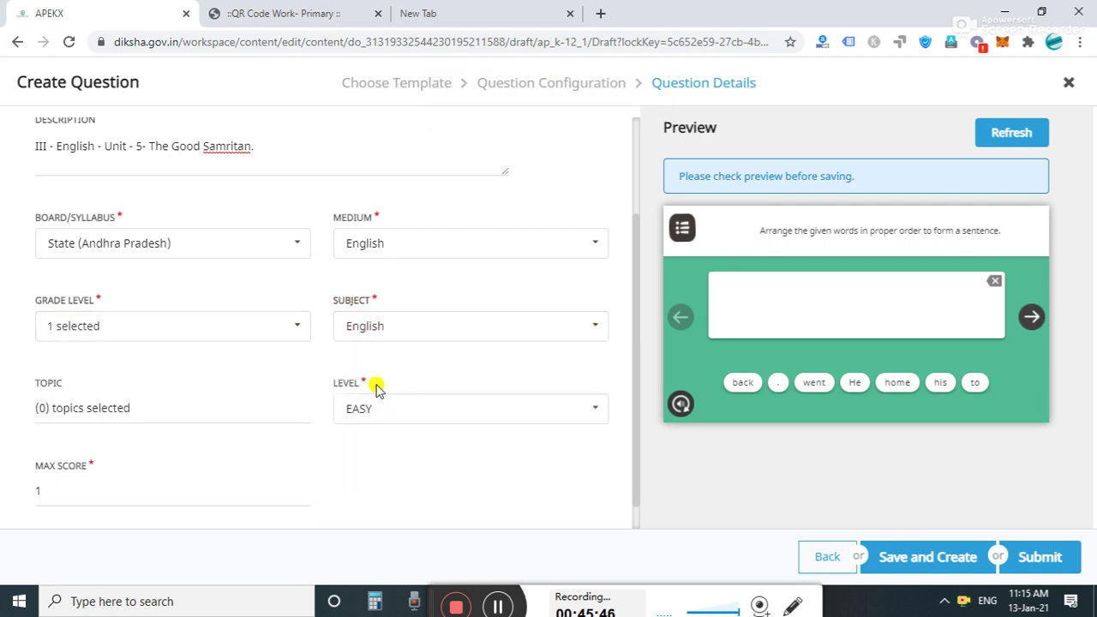
pyautogui.click(1037, 564)
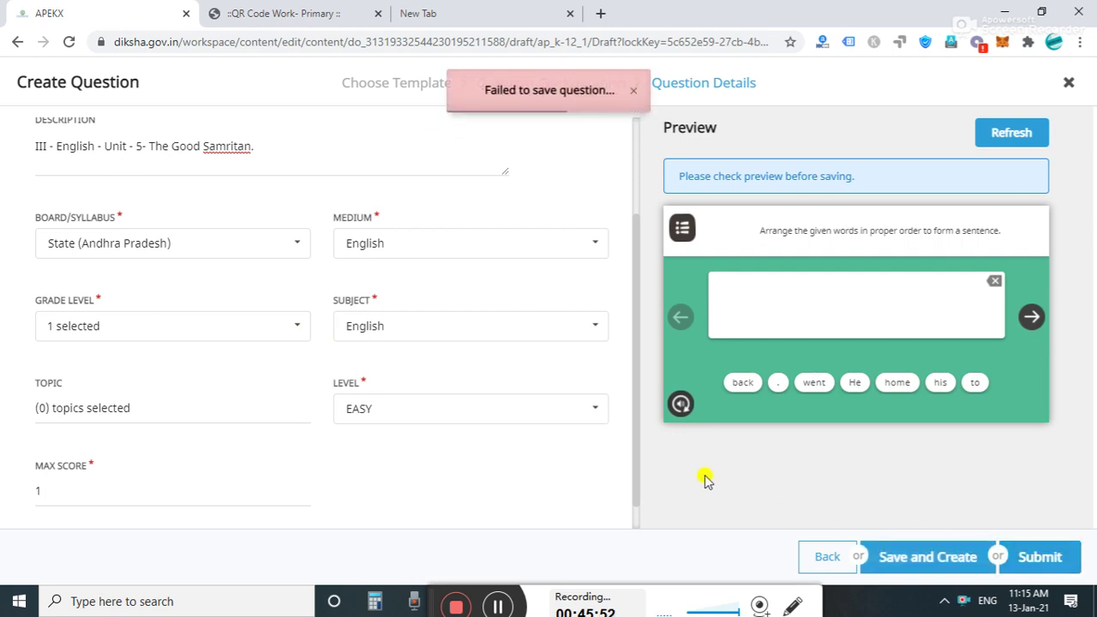
# Correct the misspelled word in the description to "Samaritan" and submit the question.
pyautogui.click(227, 146)
pyautogui.write('a')
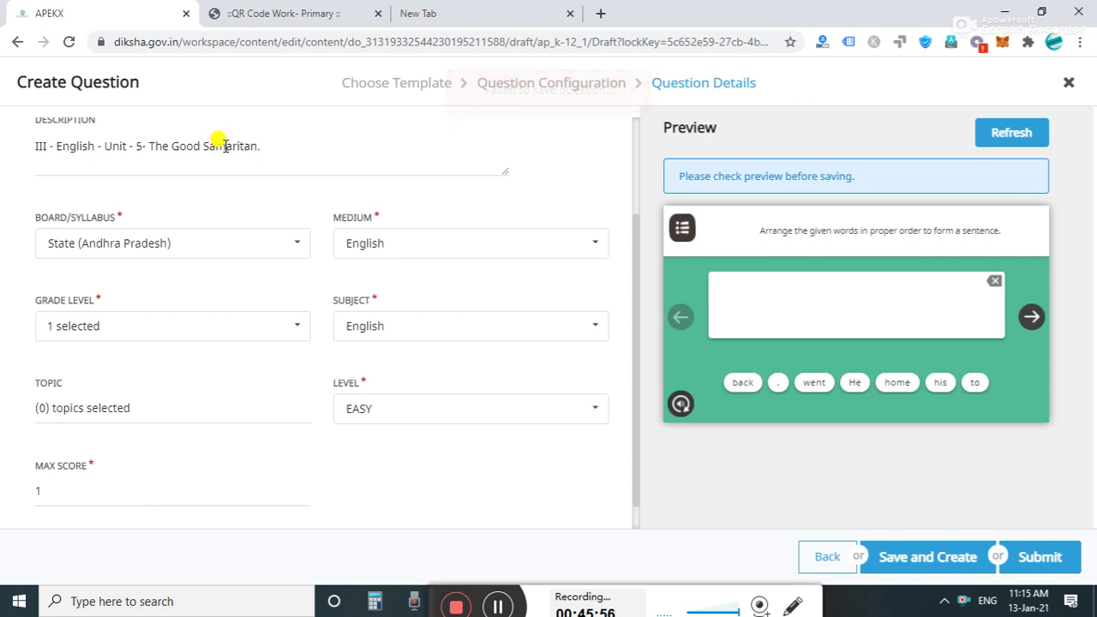
pyautogui.click(1045, 557)
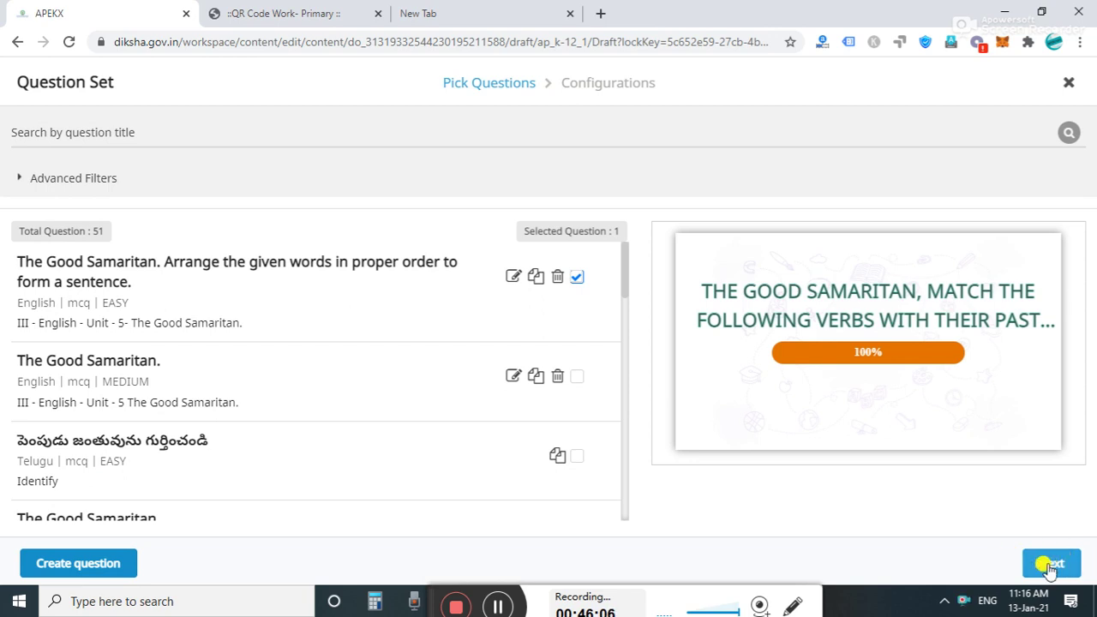
# Proceed with the selected reordering question, title the question set "ROW" and add it to the slide.
pyautogui.click(1051, 565)
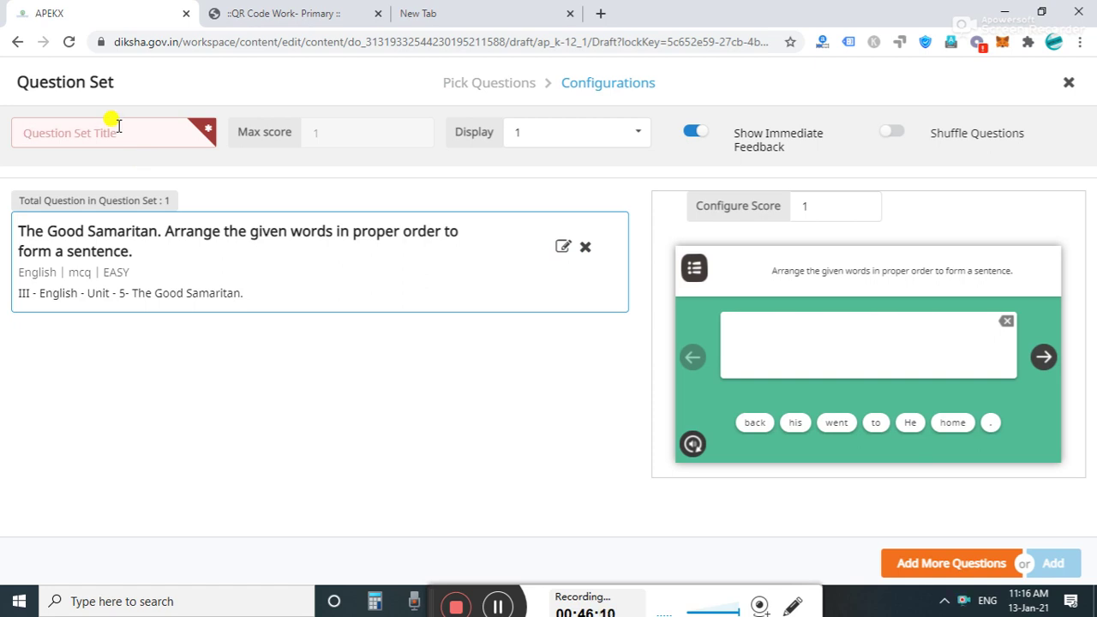
pyautogui.write('ROW')
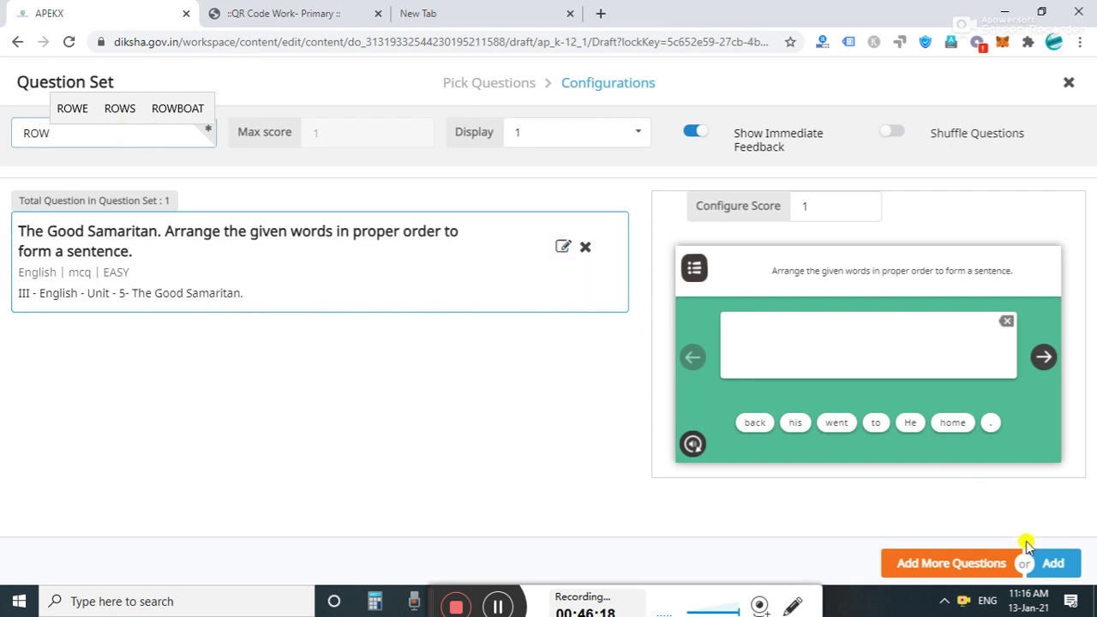
pyautogui.click(1052, 564)
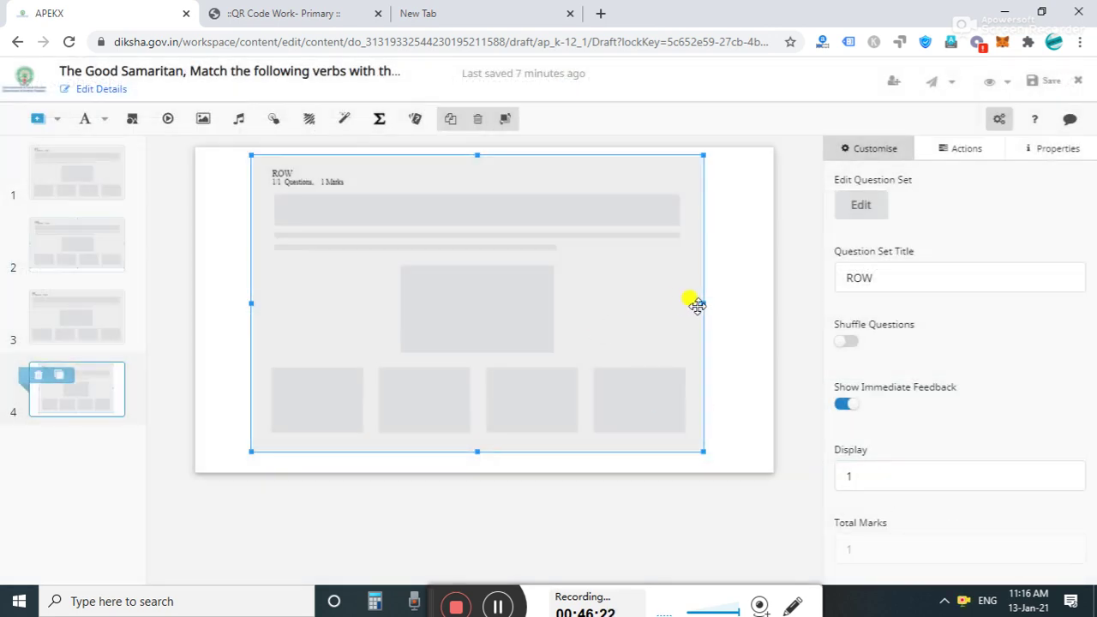
# Stretch the ROW question set across the full width of slide 4 and down to its bottom edge, and save the content.
pyautogui.moveTo(703, 301); pyautogui.dragTo(770, 301)
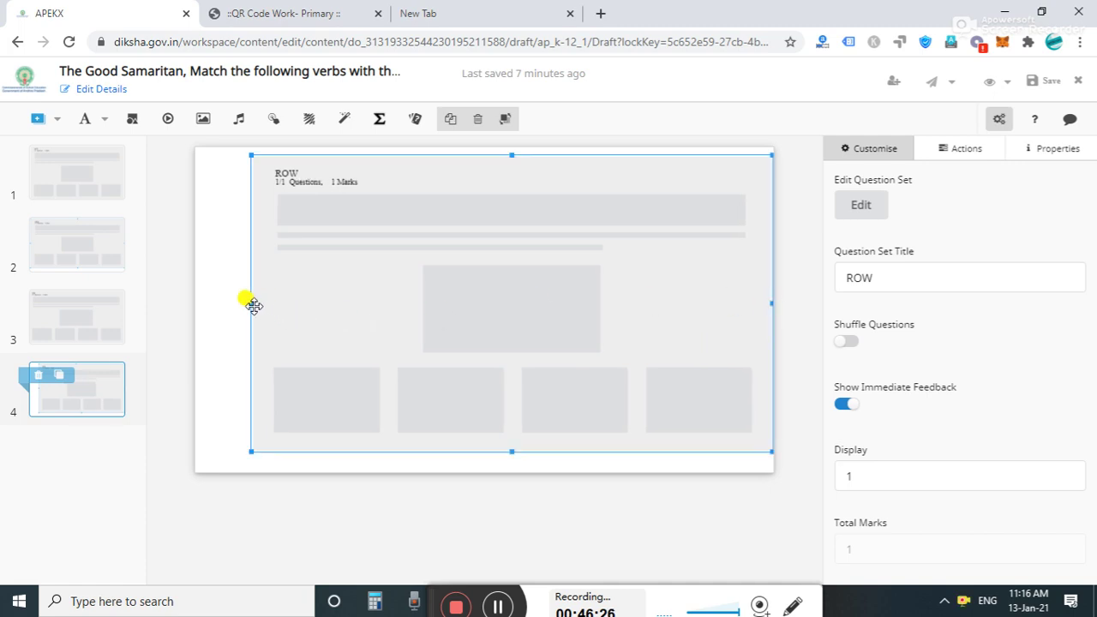
pyautogui.moveTo(248, 303); pyautogui.dragTo(196, 302)
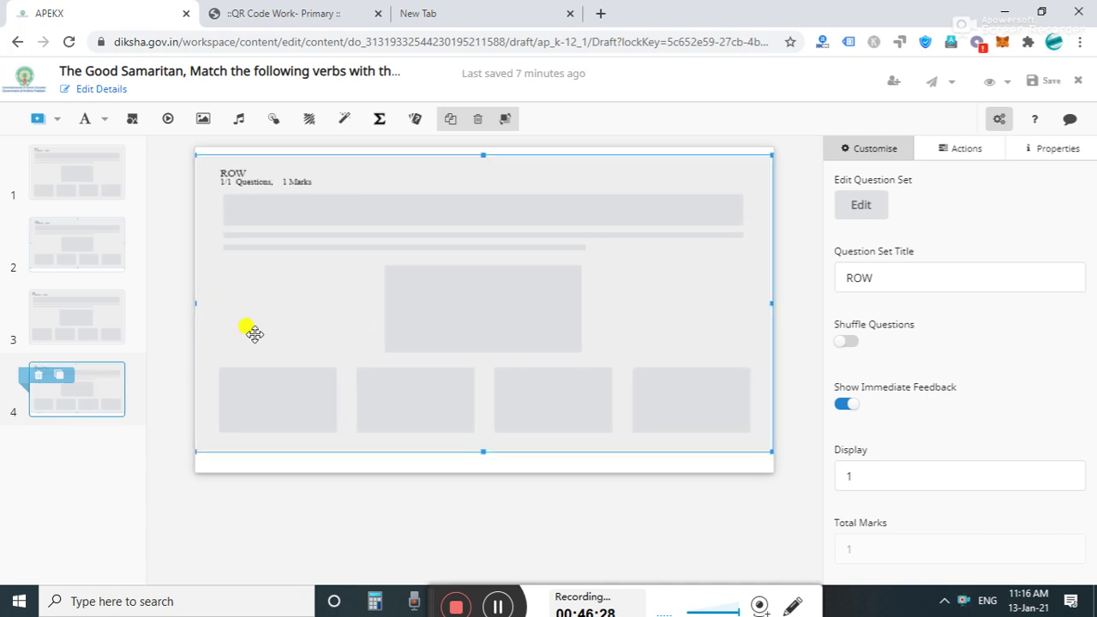
pyautogui.moveTo(483, 451); pyautogui.dragTo(486, 484)
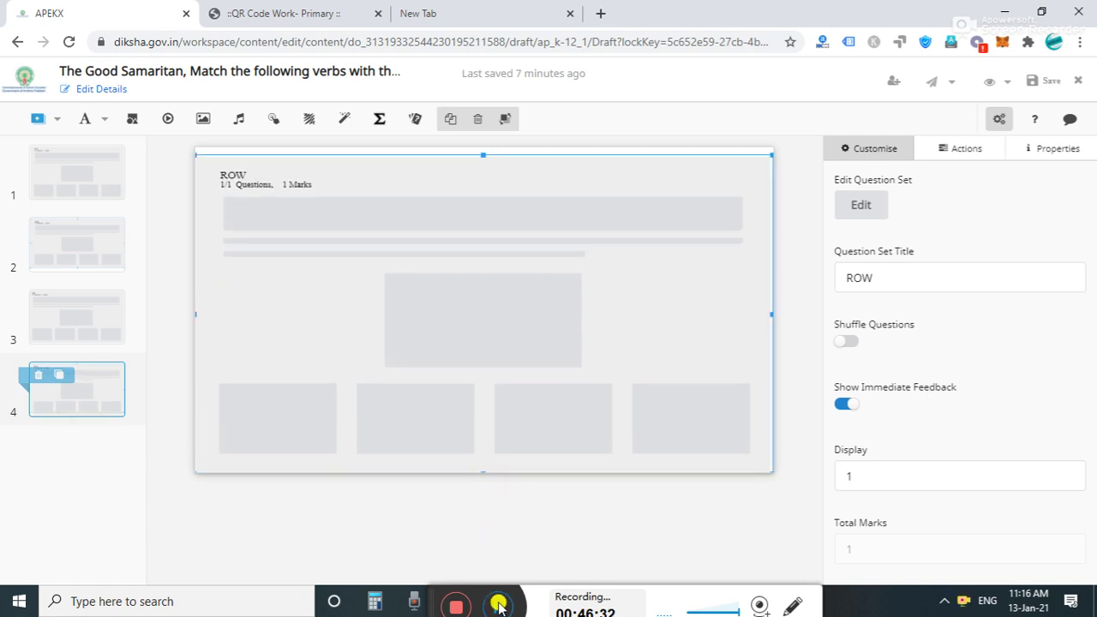
pyautogui.click(1045, 87)
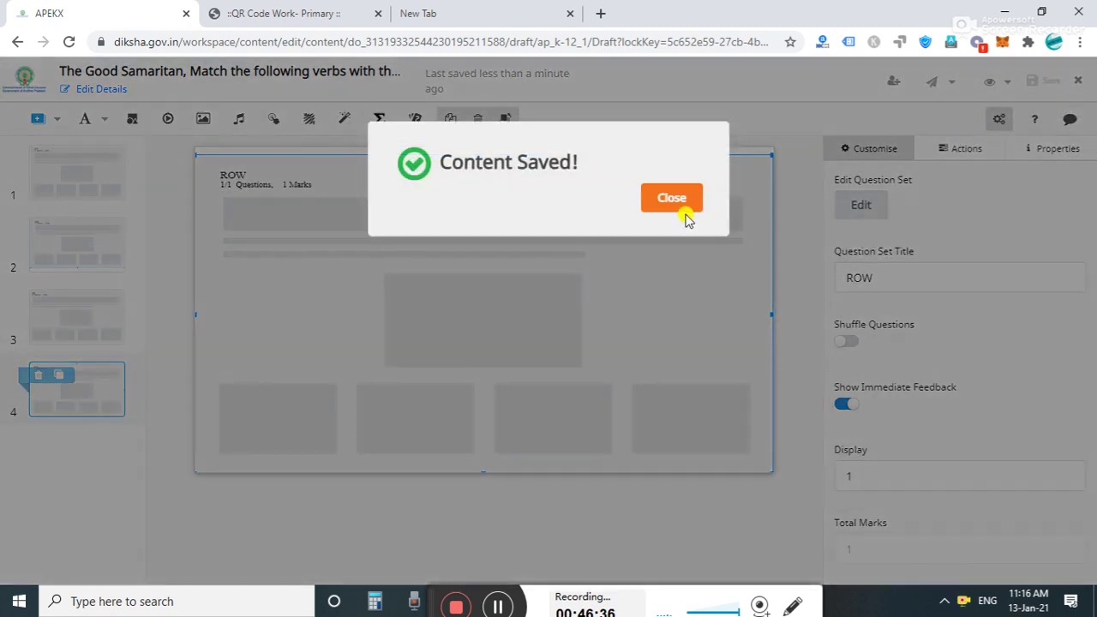
pyautogui.click(675, 200)
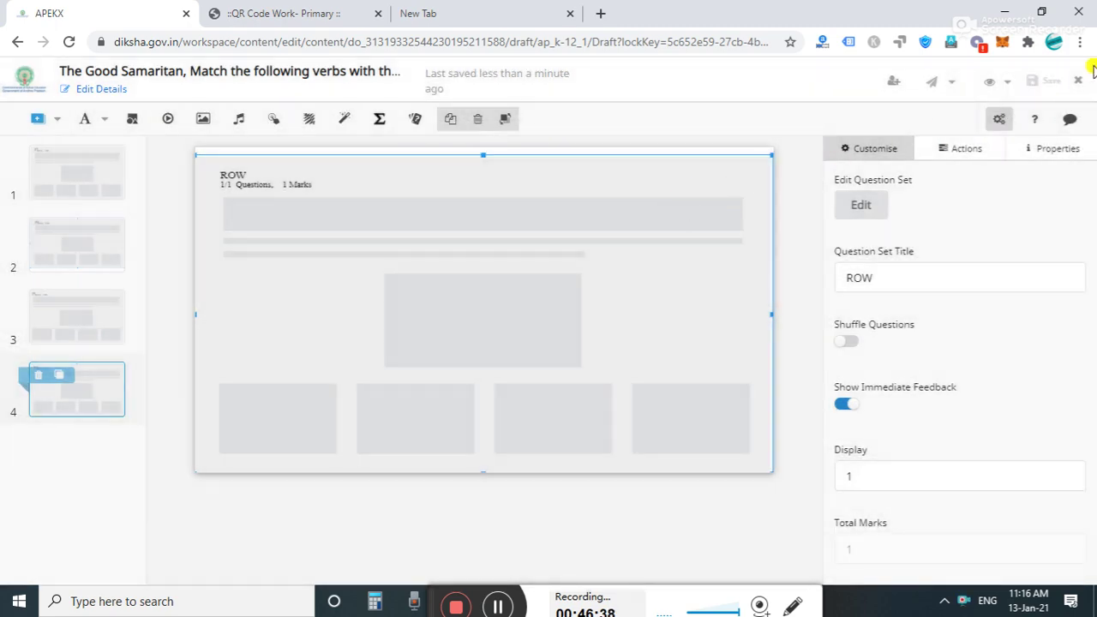
# Preview slide 4 and arrange the given words to form the sentence "He went back to his home .".
pyautogui.click(994, 83)
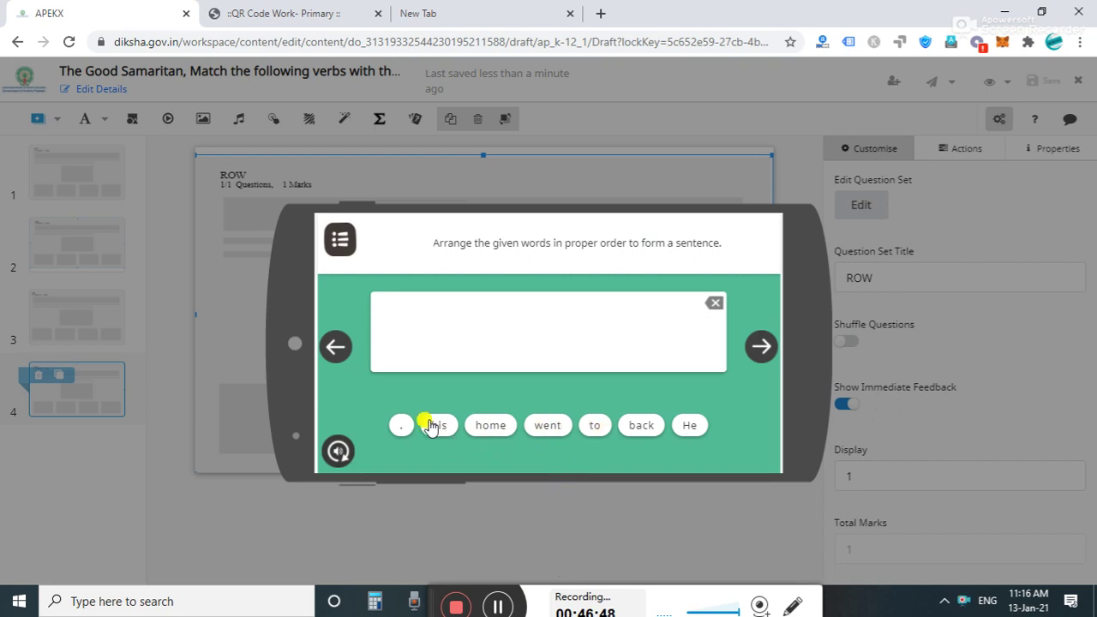
pyautogui.click(690, 424)
pyautogui.click(543, 425)
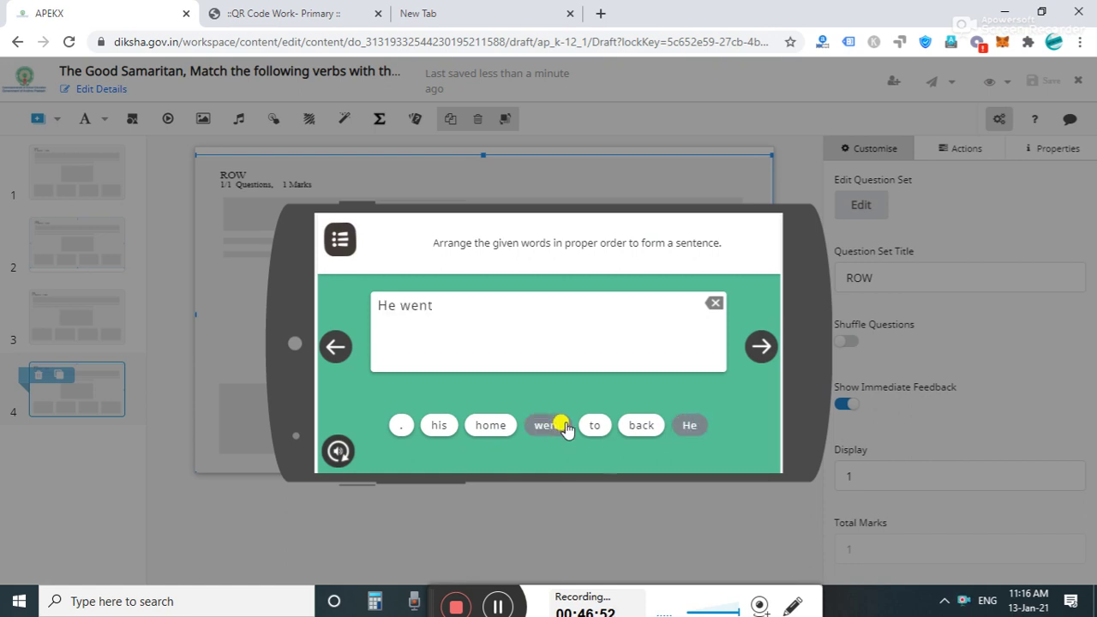
pyautogui.click(641, 425)
pyautogui.click(596, 425)
pyautogui.click(434, 426)
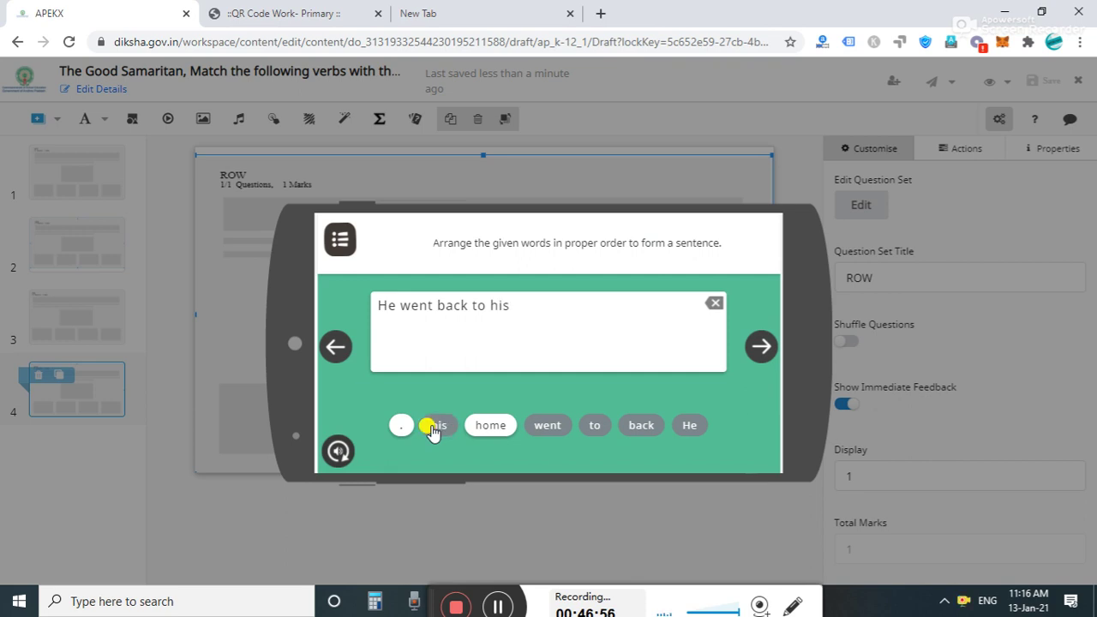
pyautogui.click(490, 425)
pyautogui.click(402, 426)
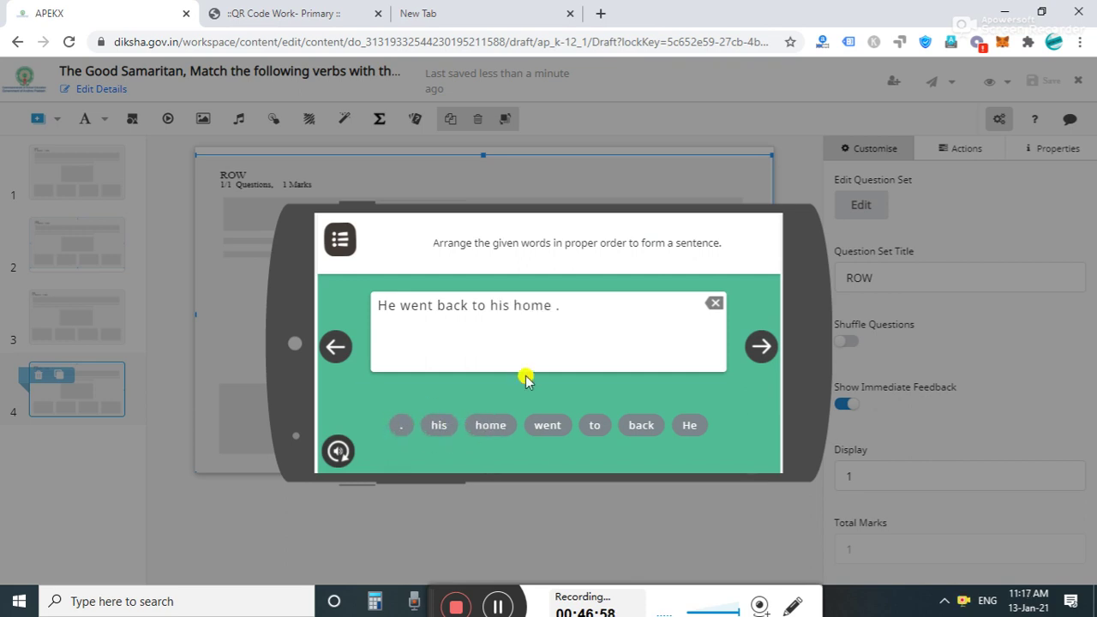
# Submit the reordered sentence in the preview, continue to the results and close the preview.
pyautogui.click(760, 345)
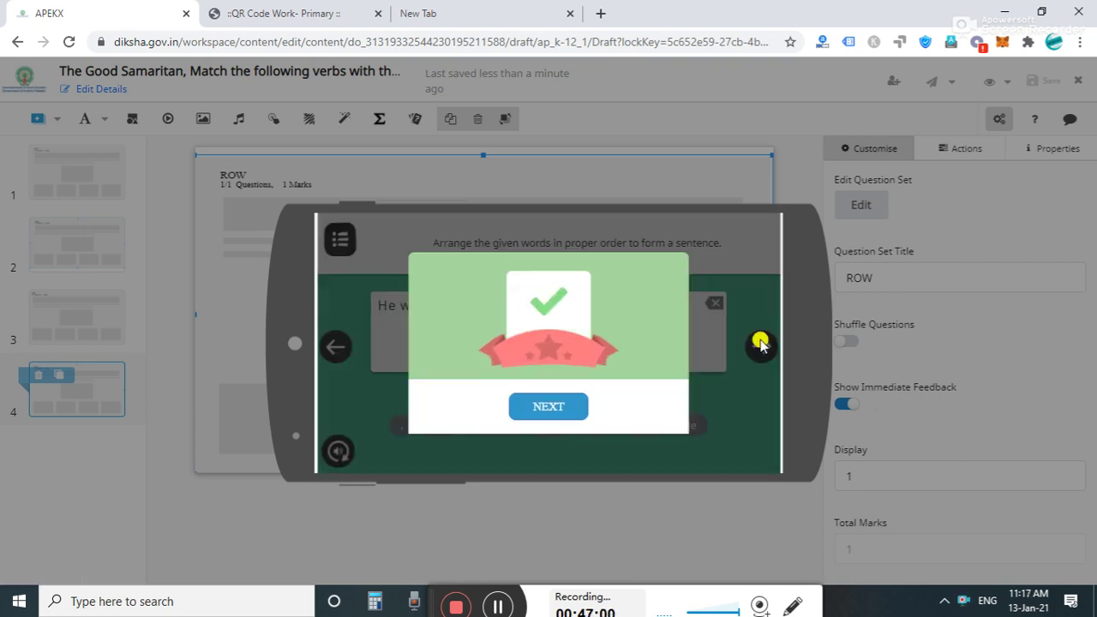
pyautogui.click(544, 410)
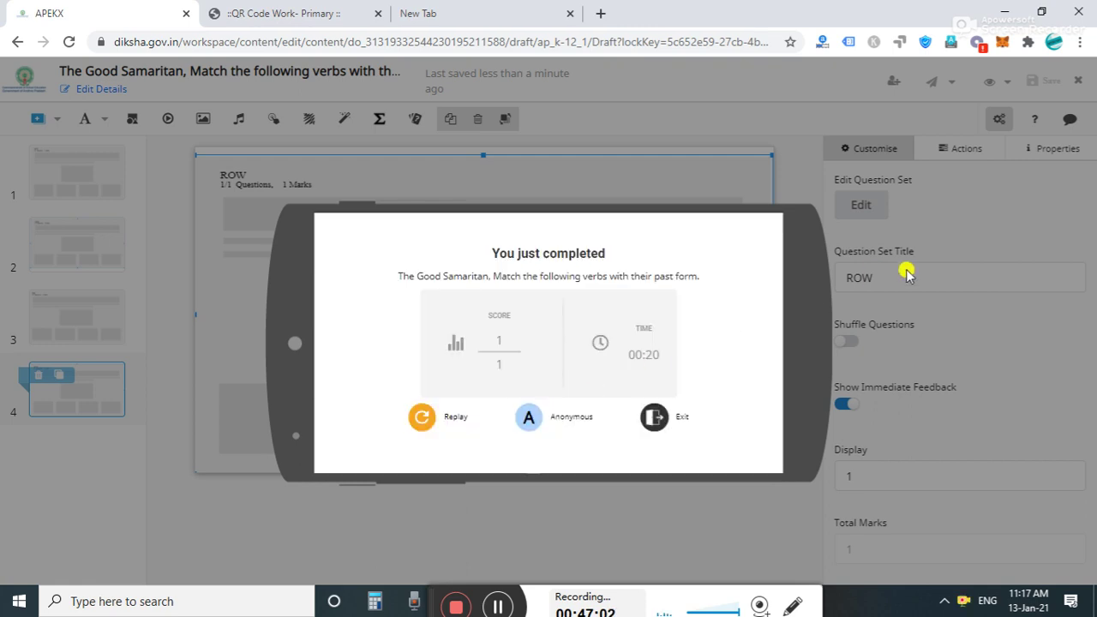
pyautogui.click(936, 369)
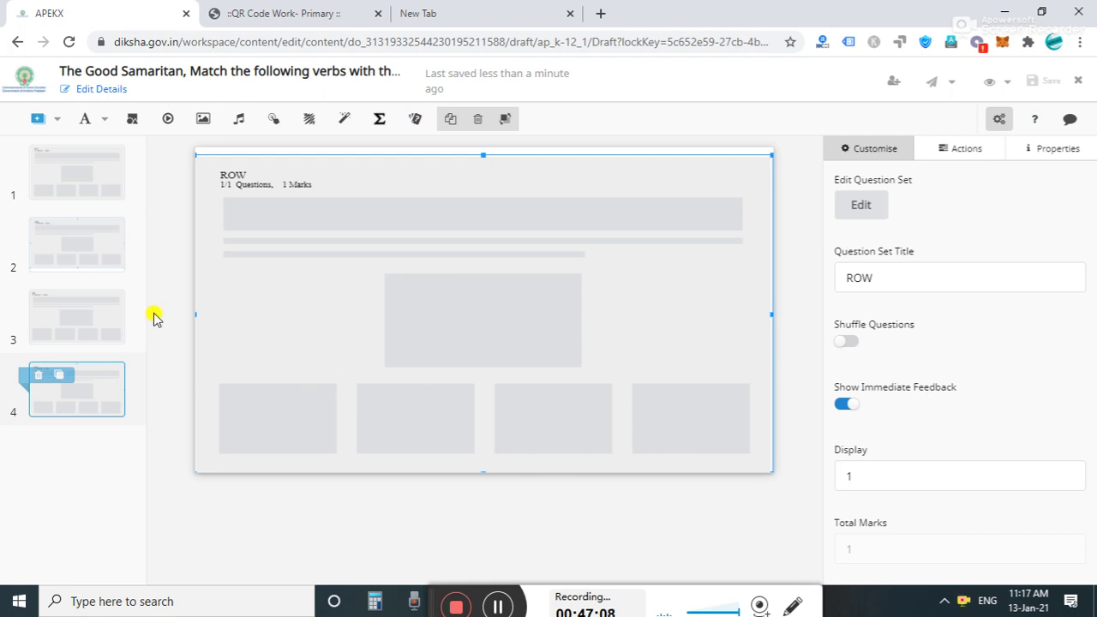
# Add a fifth slide and start a new question set question using the Arrange in Sequence template.
pyautogui.click(37, 121)
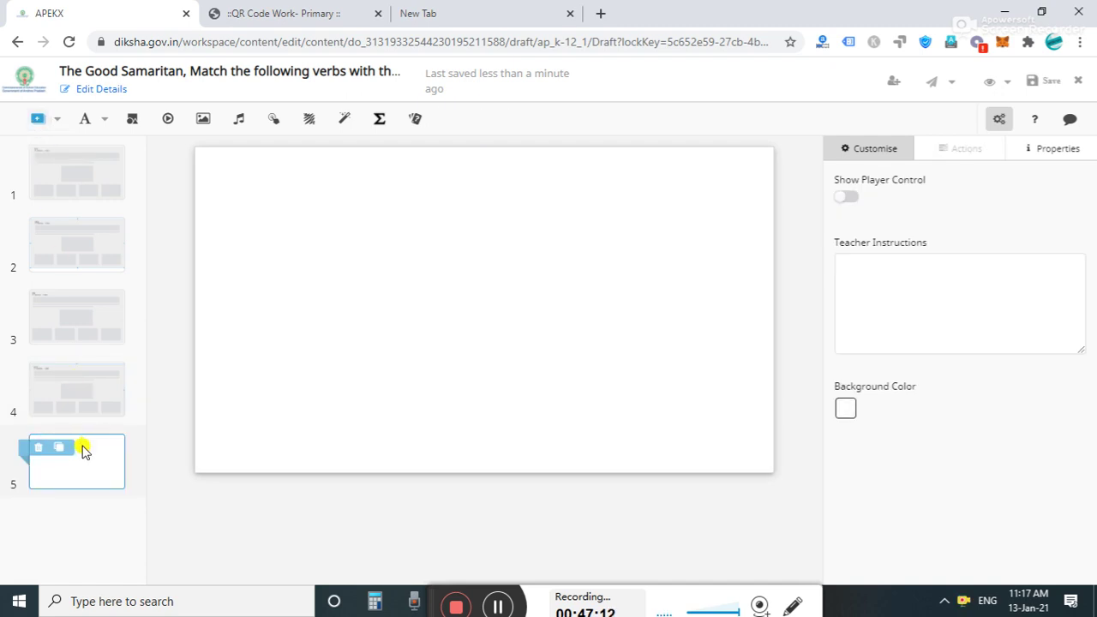
pyautogui.click(416, 120)
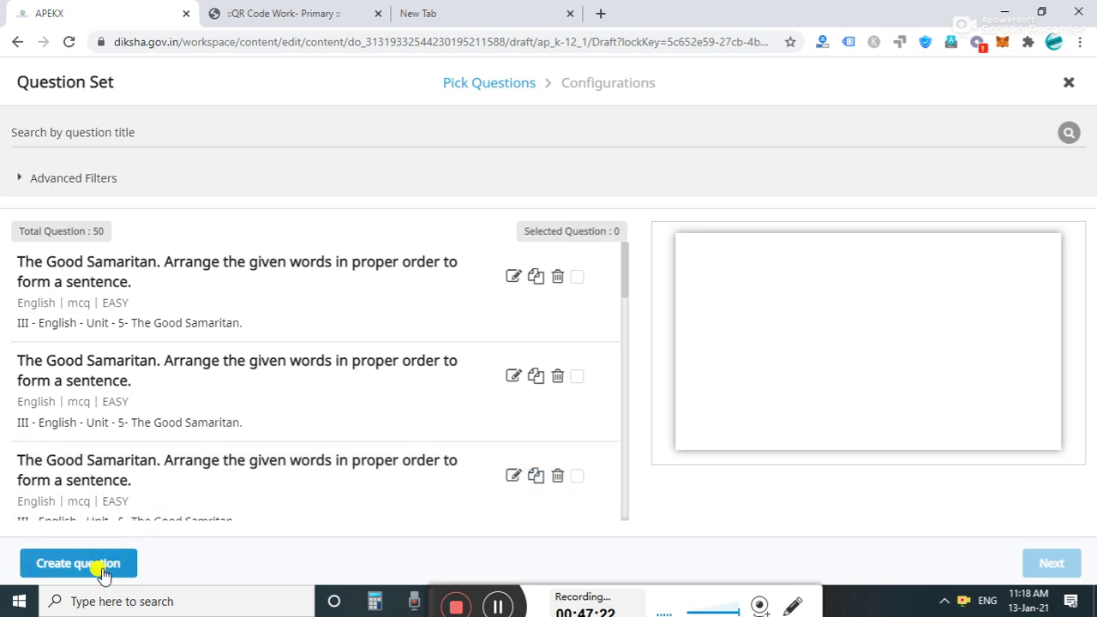
pyautogui.click(101, 569)
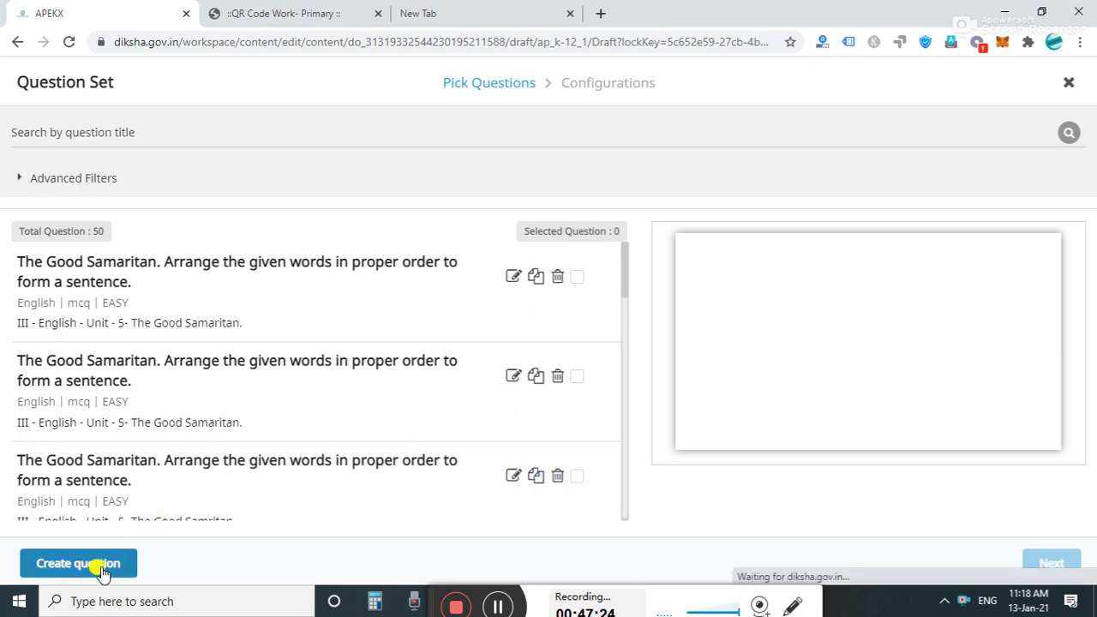
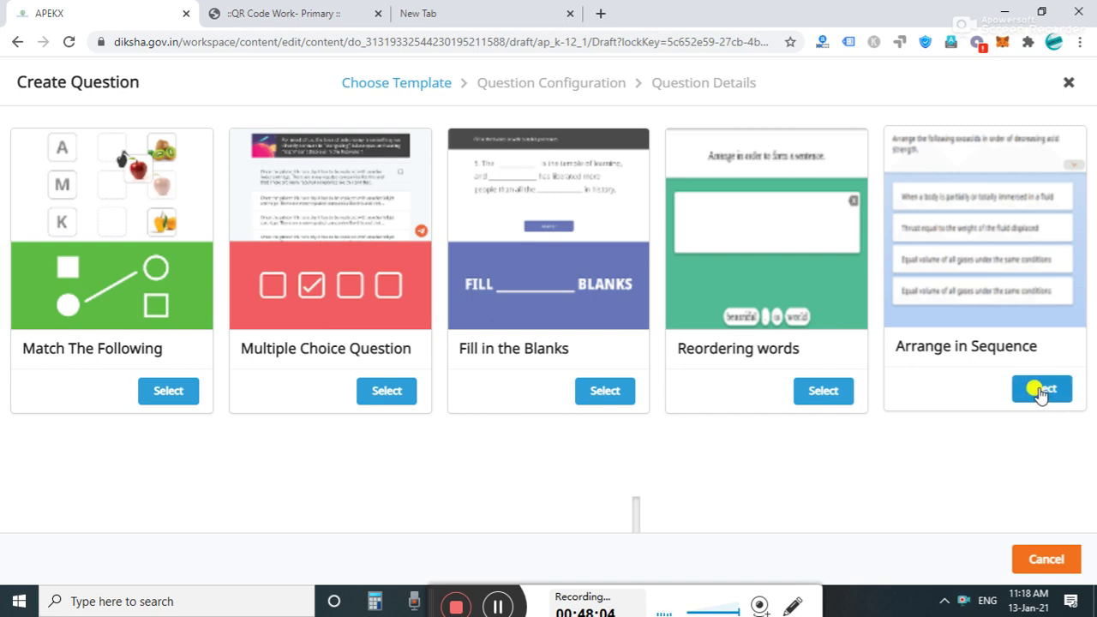
pyautogui.click(1039, 391)
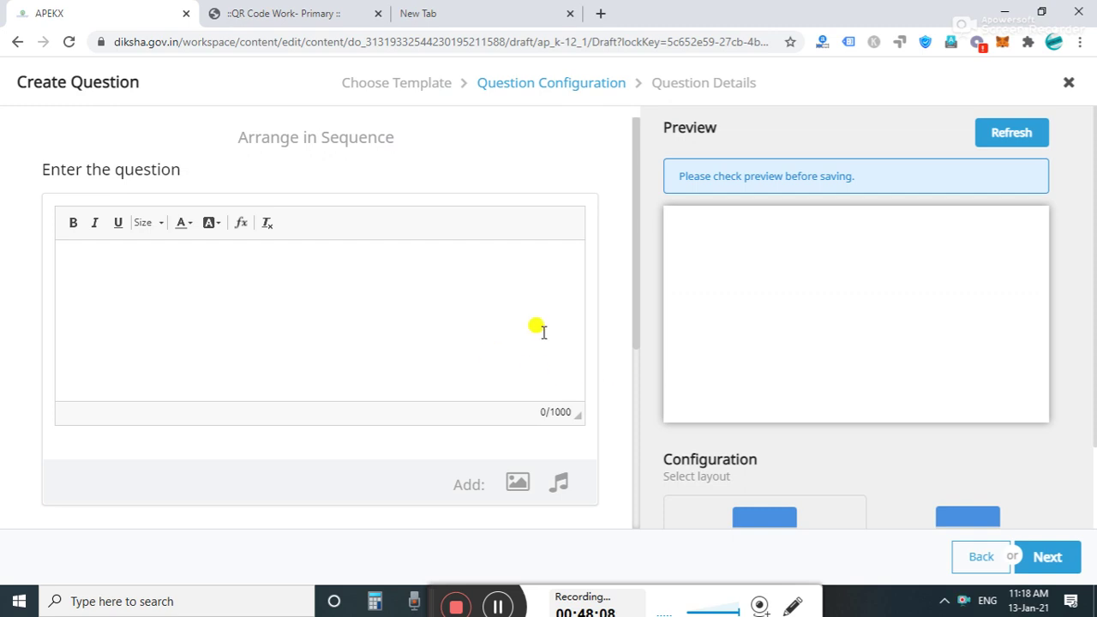
# Enter "Arrange the words in Alphabetical order." as the question text.
pyautogui.moveTo(635, 340); pyautogui.dragTo(636, 299)
pyautogui.click(124, 266)
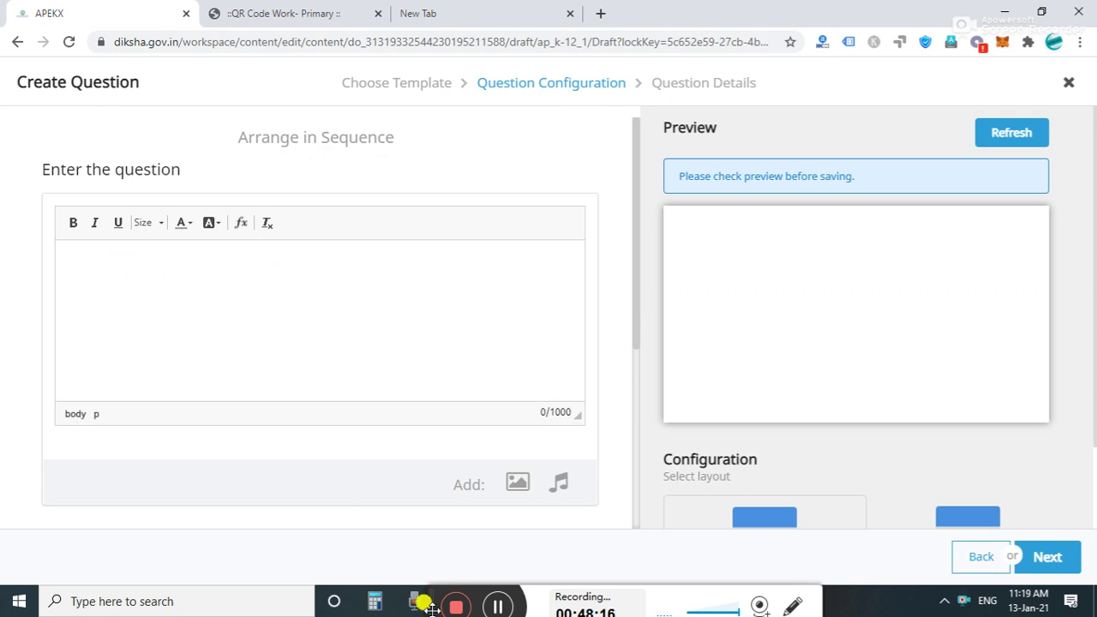
pyautogui.click(496, 607)
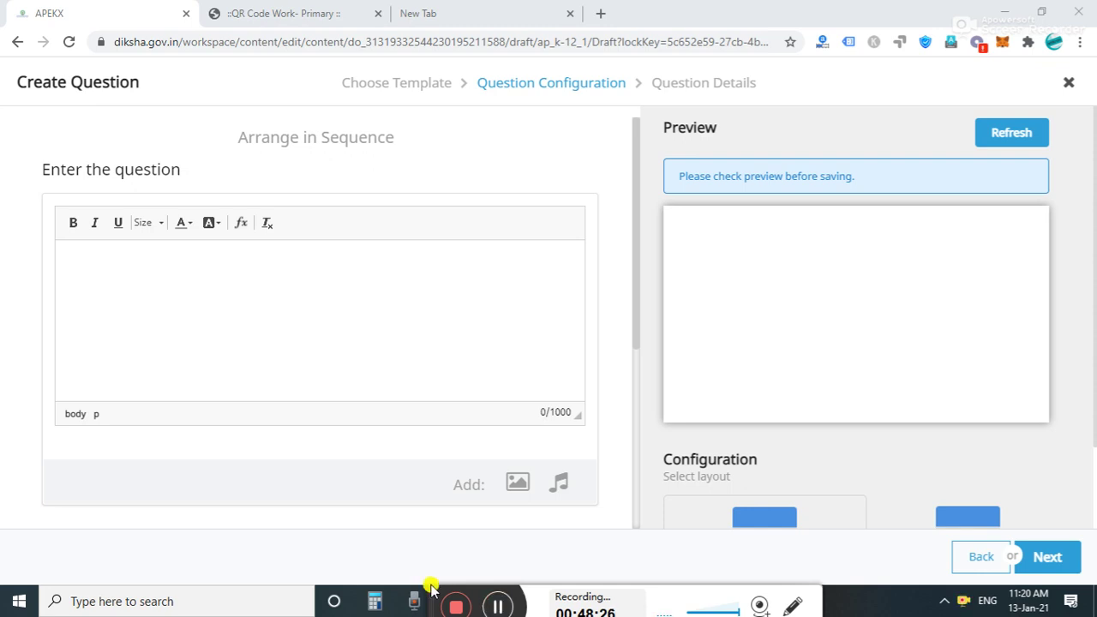
pyautogui.click(87, 282)
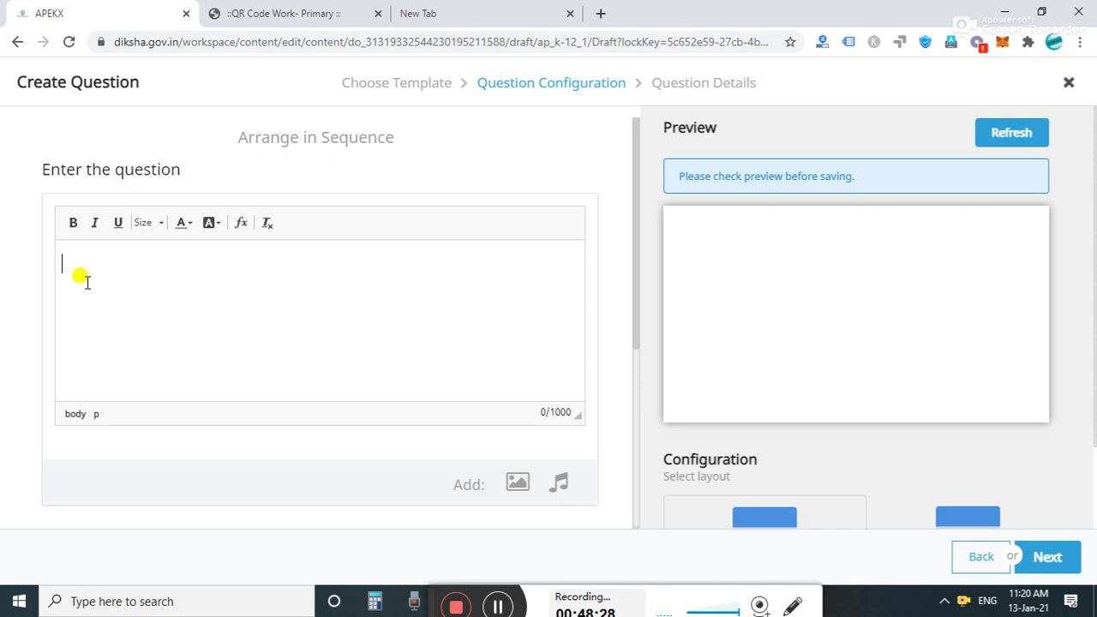
pyautogui.write('Arr')
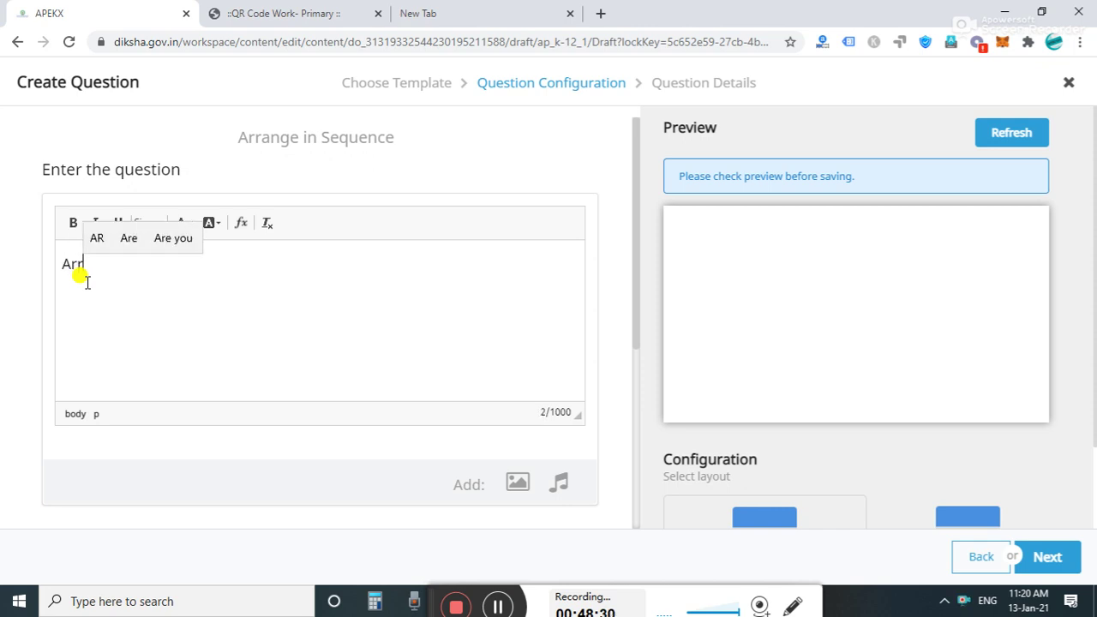
pyautogui.write('ange the ')
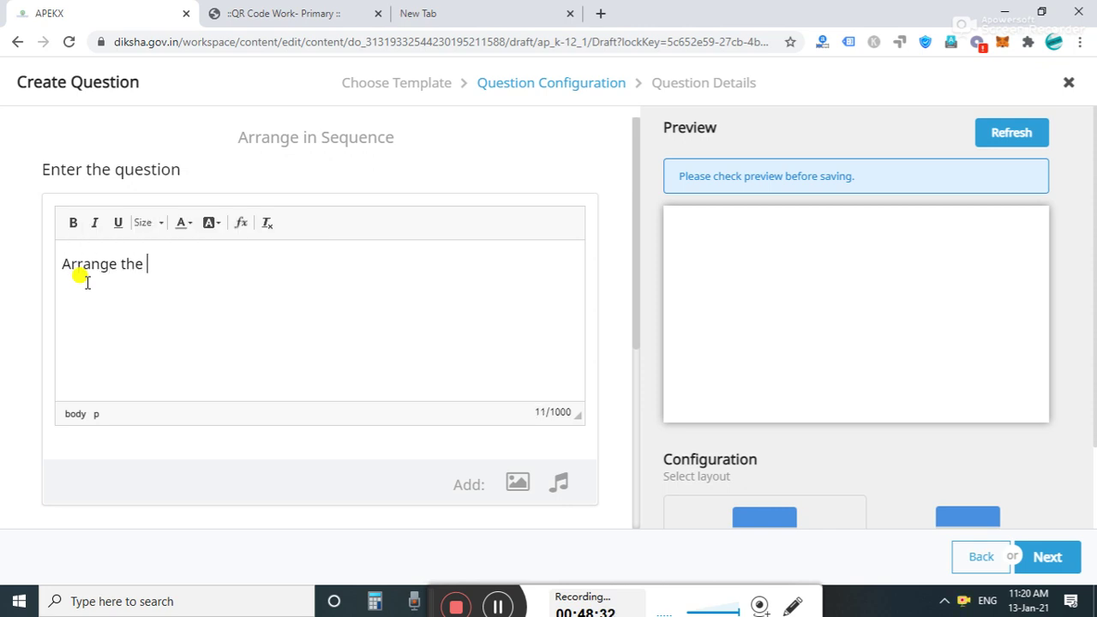
pyautogui.write('words in ')
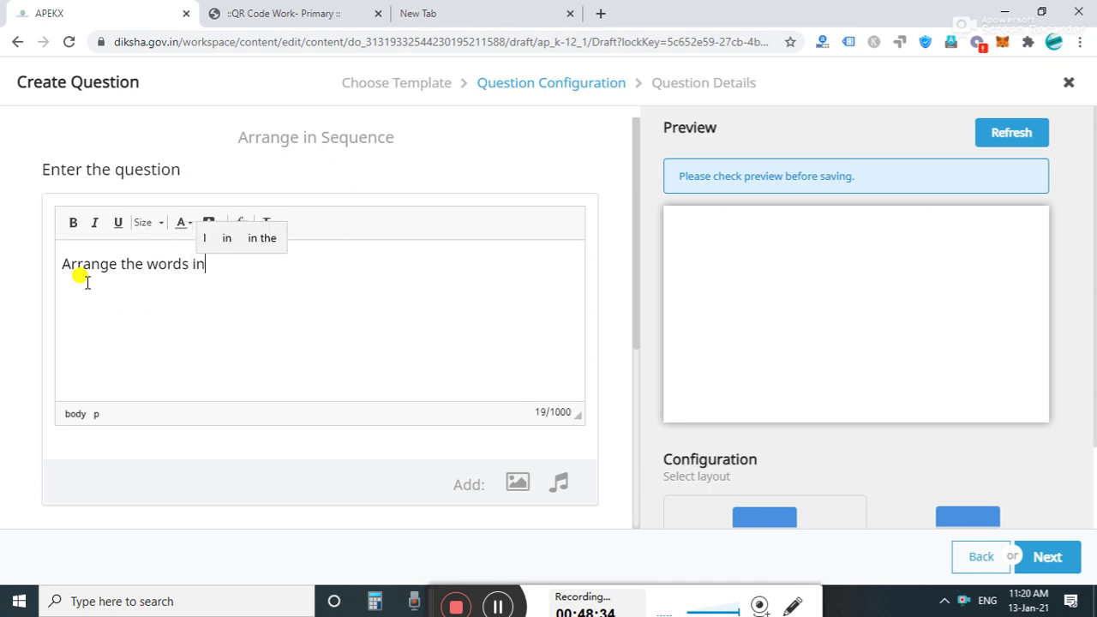
pyautogui.write('Alp')
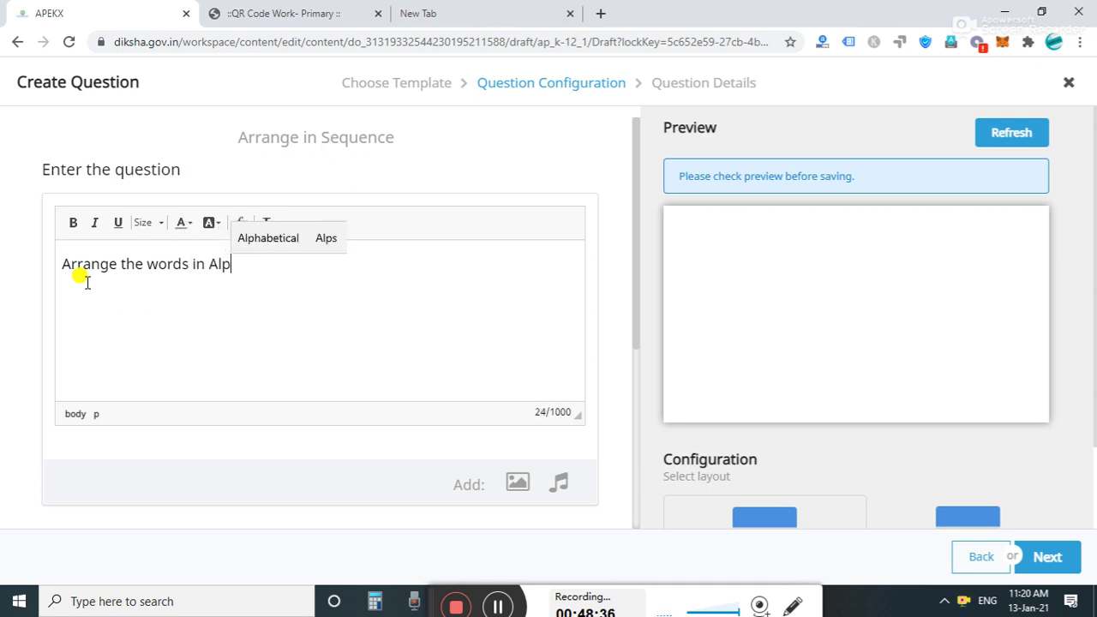
pyautogui.write('habetic')
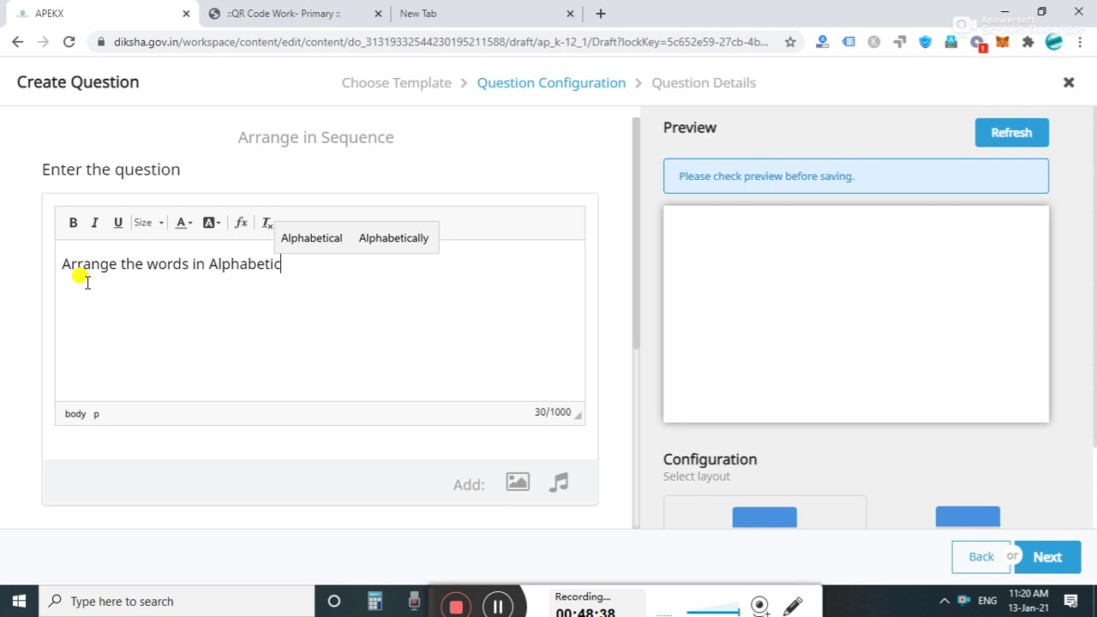
pyautogui.write('al order.')
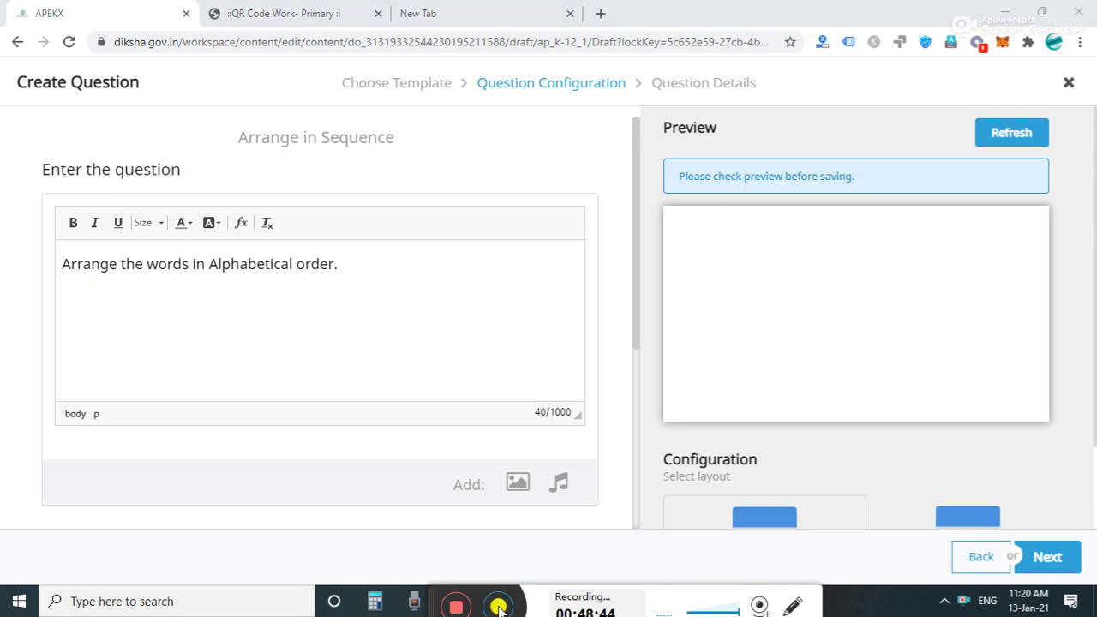
# Set the font size of the whole question text to 20.
pyautogui.moveTo(62, 263); pyautogui.dragTo(360, 266)
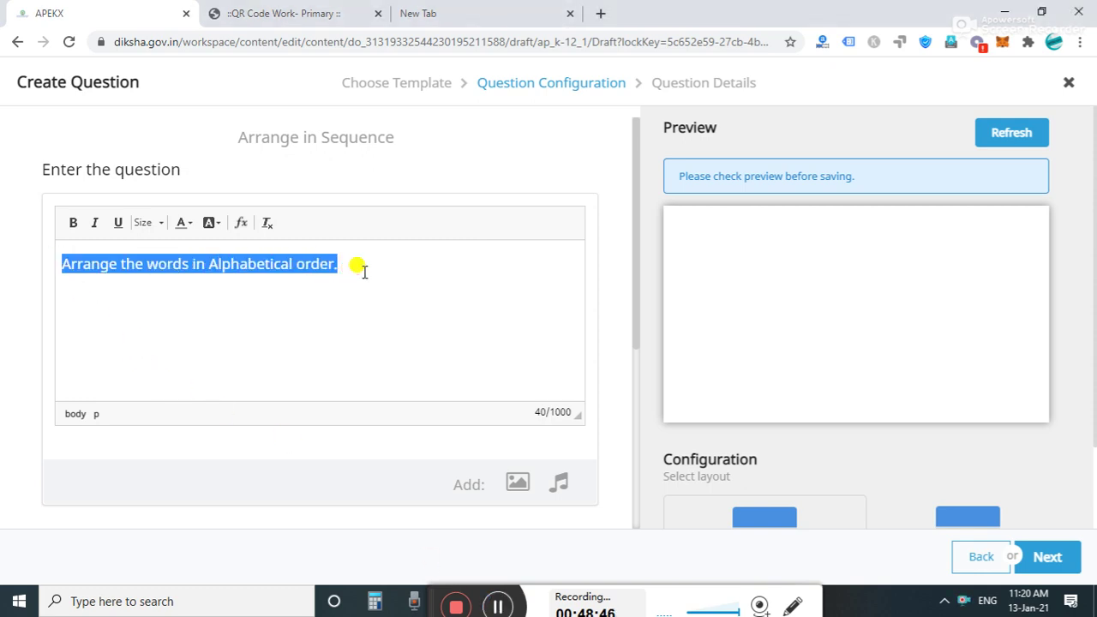
pyautogui.click(147, 222)
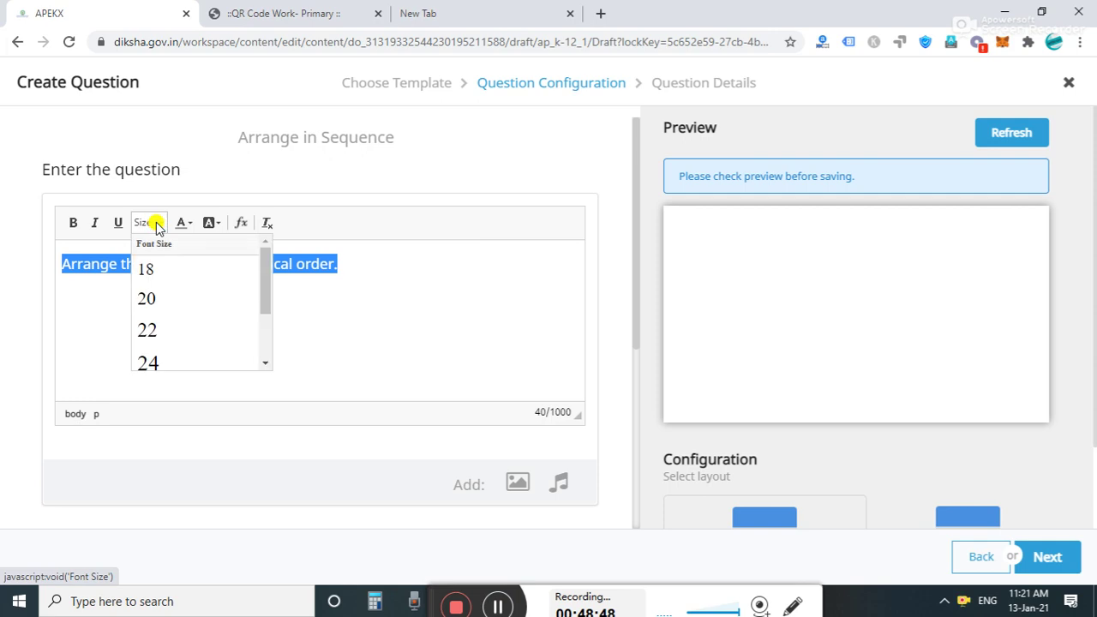
pyautogui.click(147, 302)
pyautogui.click(342, 332)
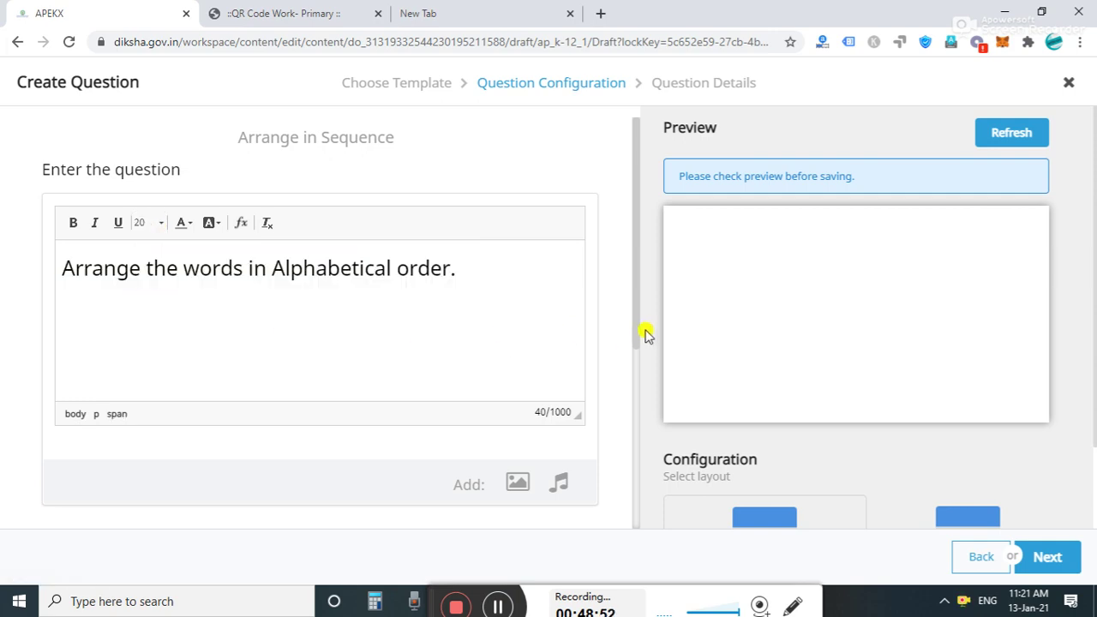
# Enter "beat" as sequence 1 and "eyes" as sequence 2.
pyautogui.moveTo(634, 331); pyautogui.dragTo(640, 475)
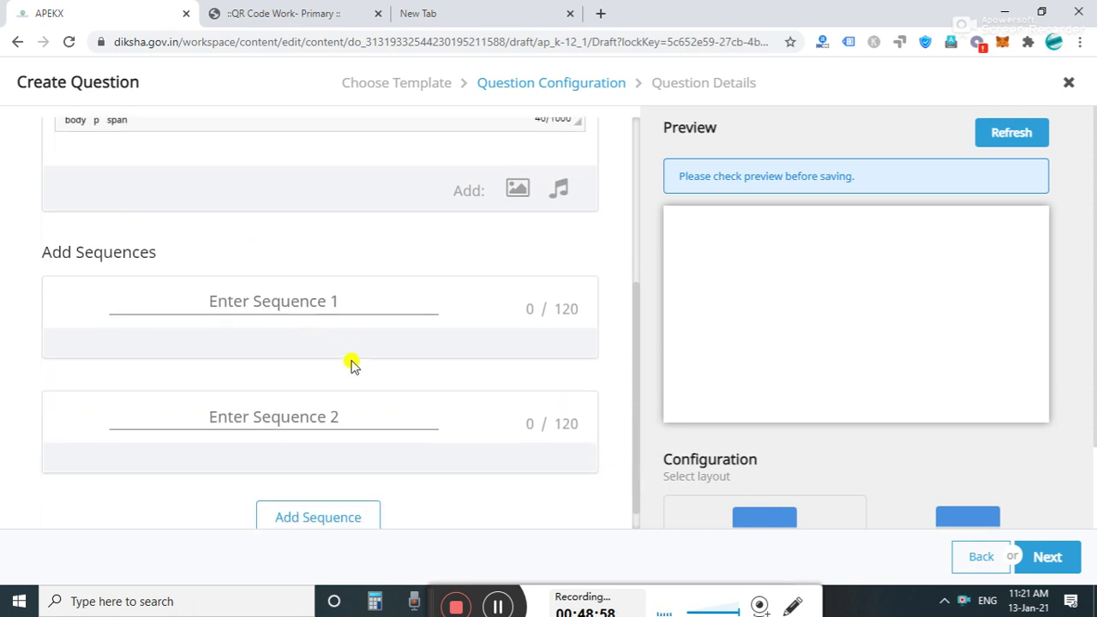
pyautogui.click(216, 297)
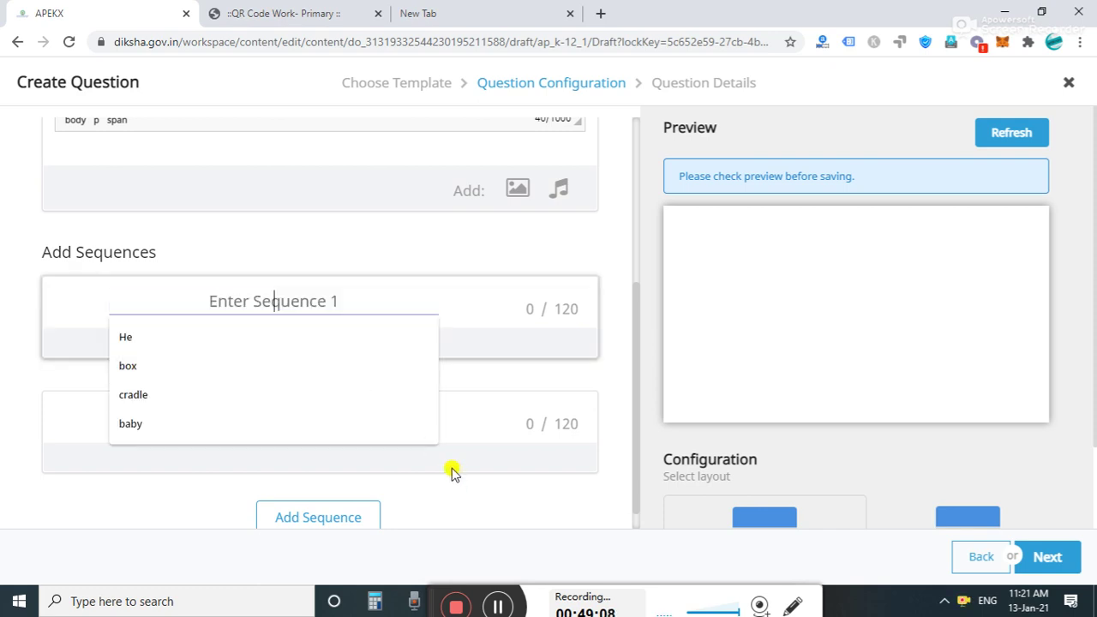
pyautogui.click(495, 606)
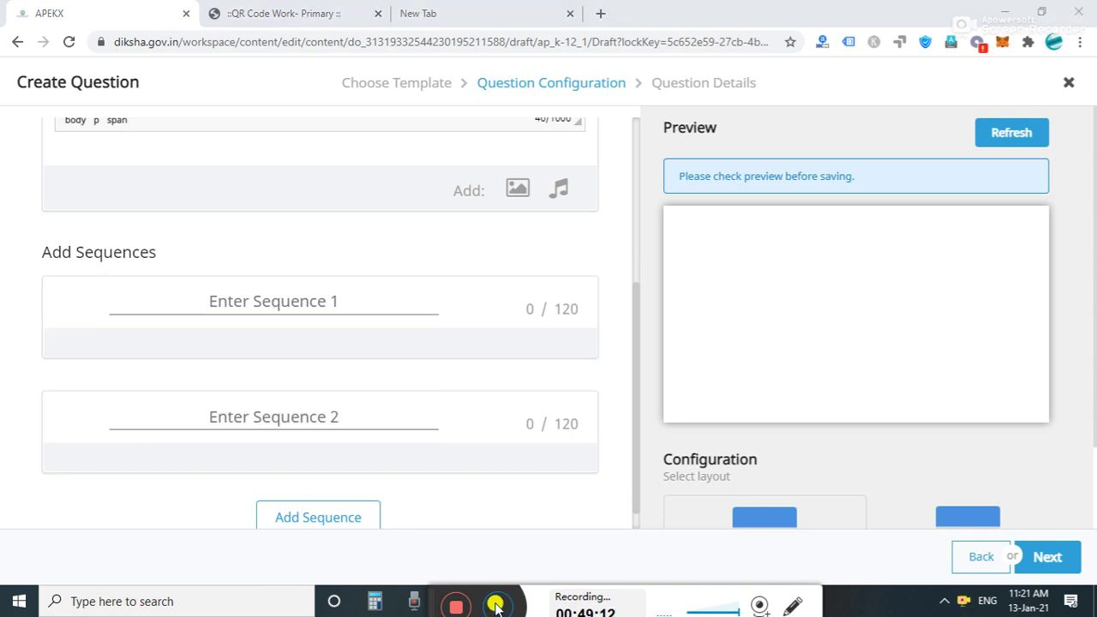
pyautogui.click(327, 301)
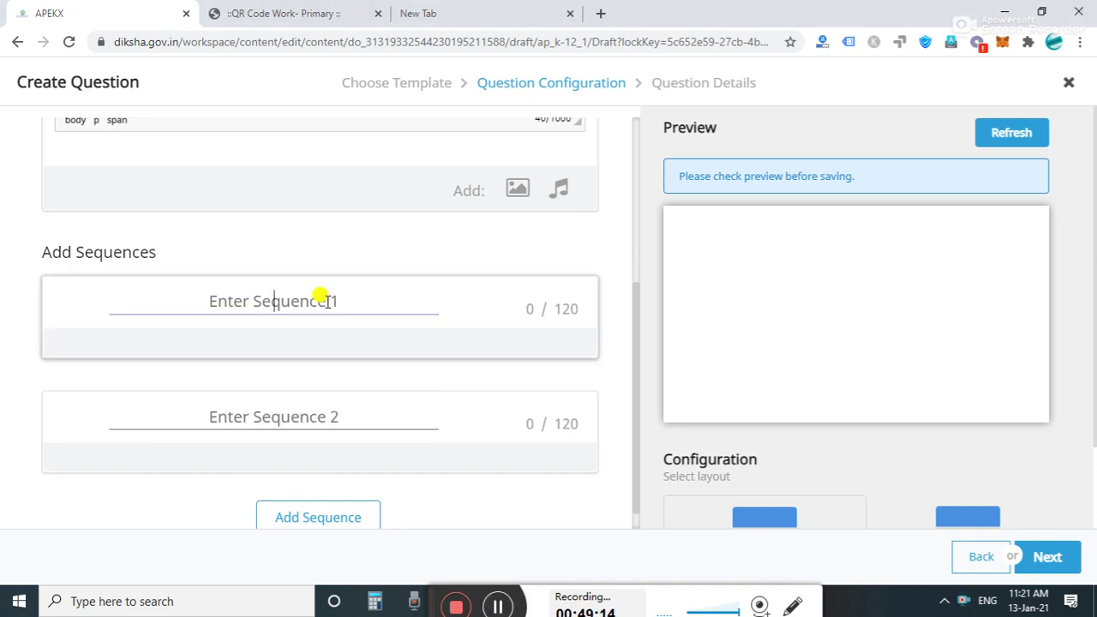
pyautogui.write('beat')
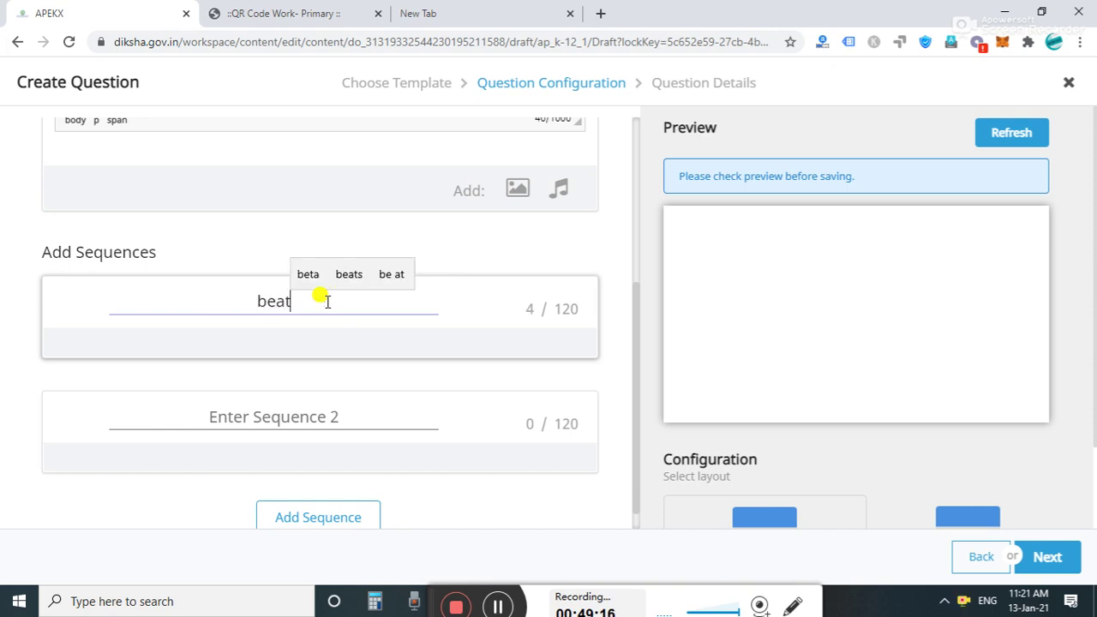
pyautogui.click(317, 417)
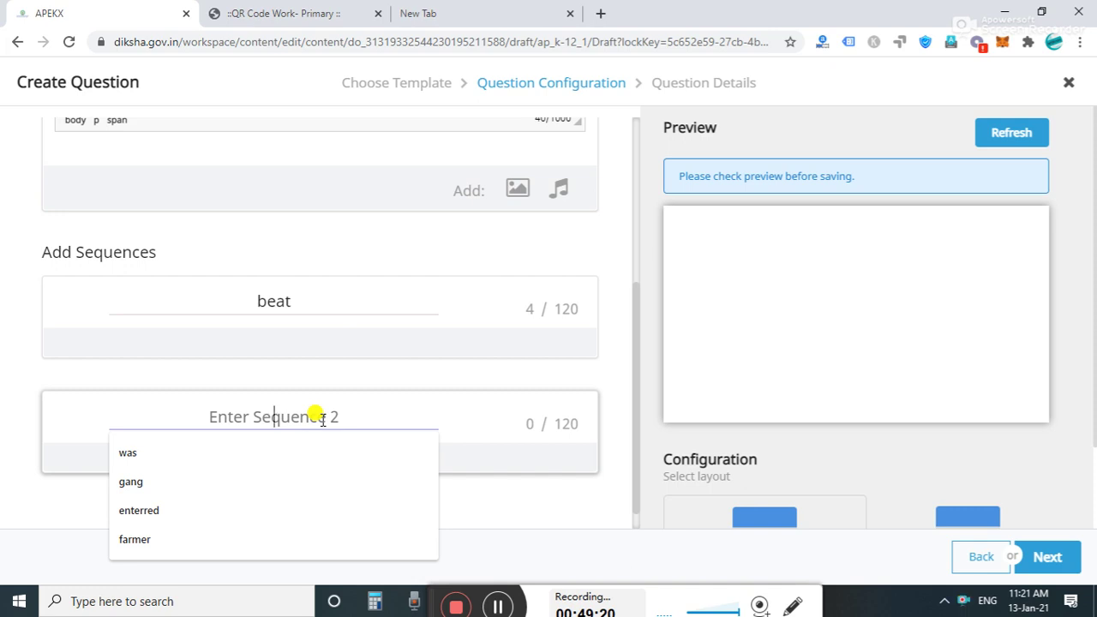
pyautogui.write('eyes')
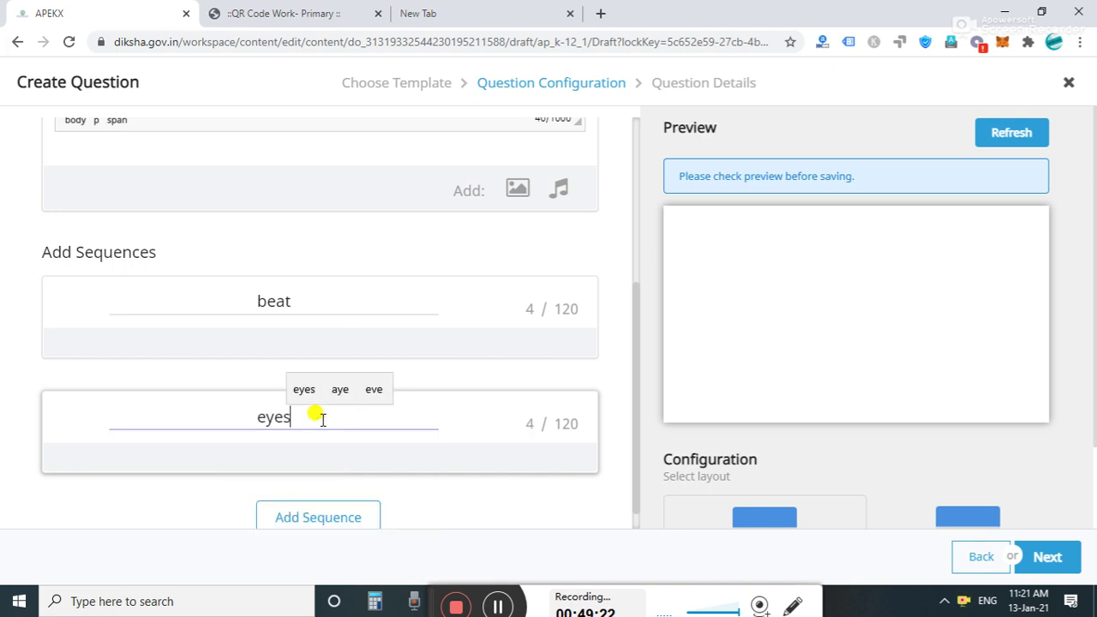
pyautogui.click(497, 605)
pyautogui.click(497, 605)
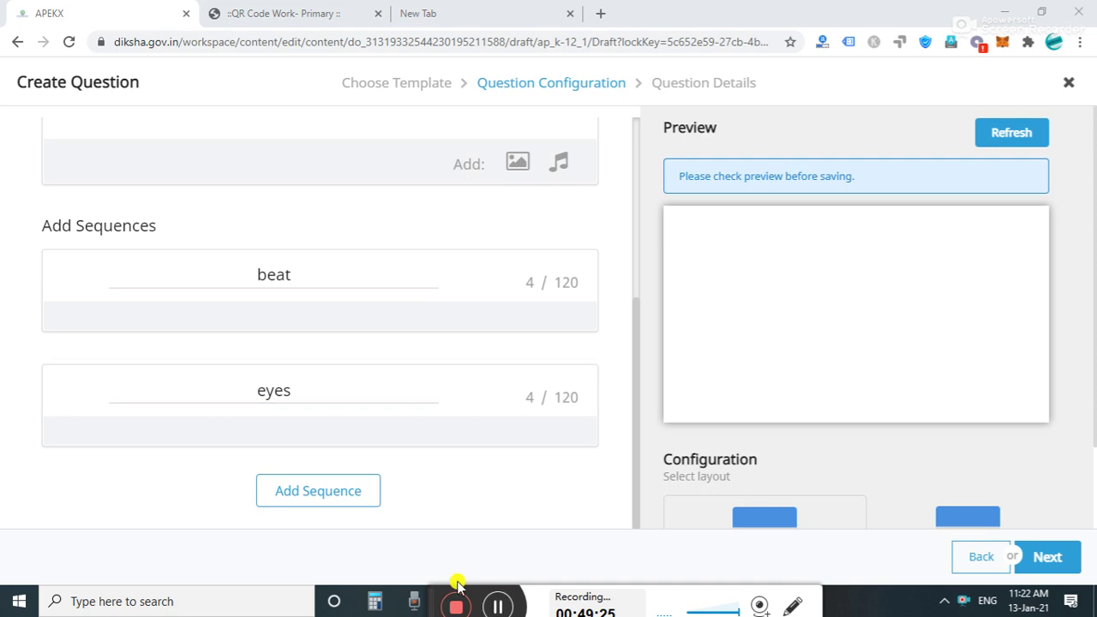
# Add a third sequence to the question and enter "gang" in it.
pyautogui.click(312, 497)
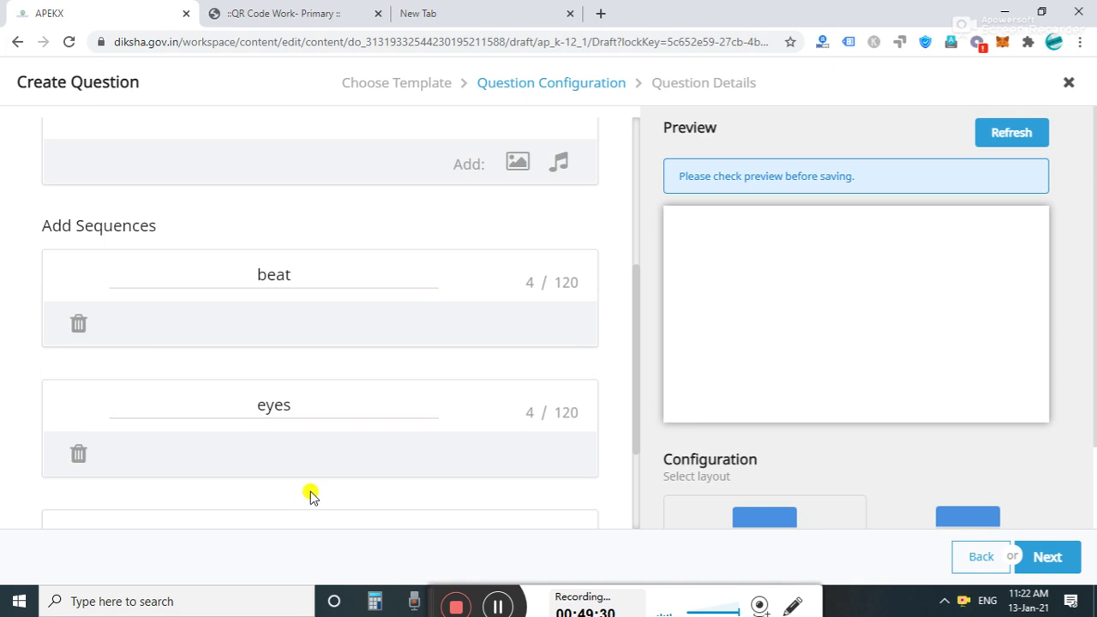
pyautogui.moveTo(634, 445); pyautogui.dragTo(636, 536)
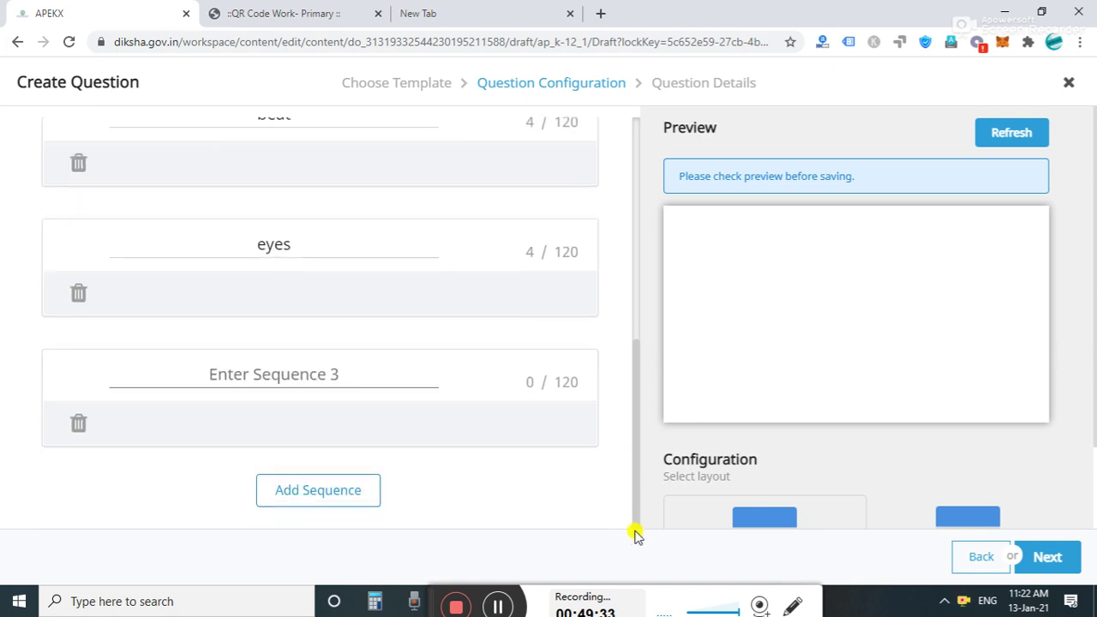
pyautogui.click(331, 376)
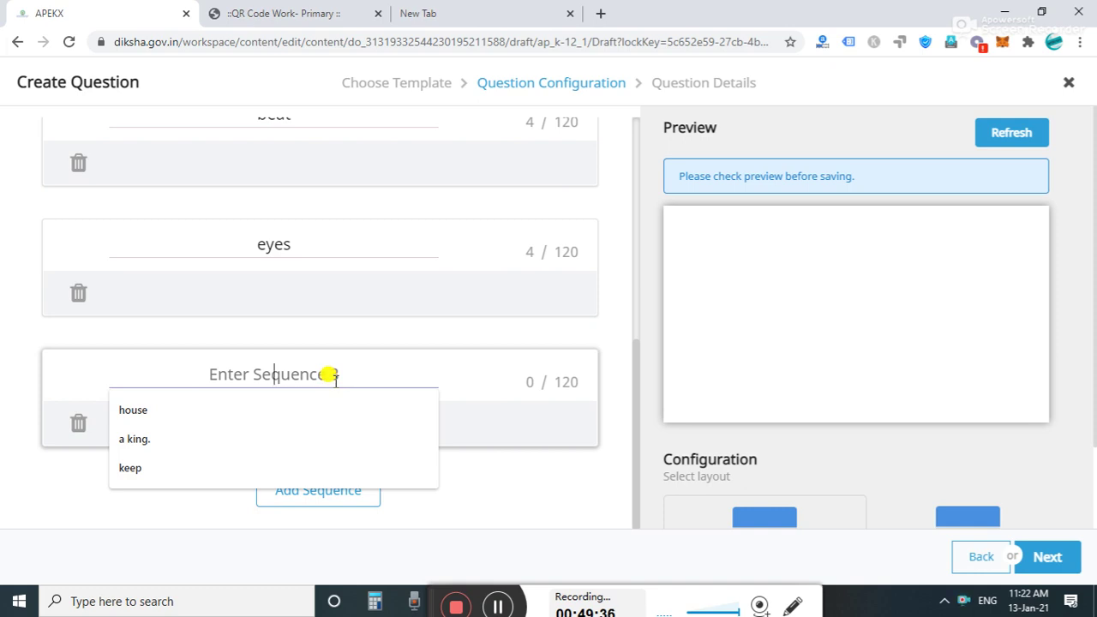
pyautogui.write('gang')
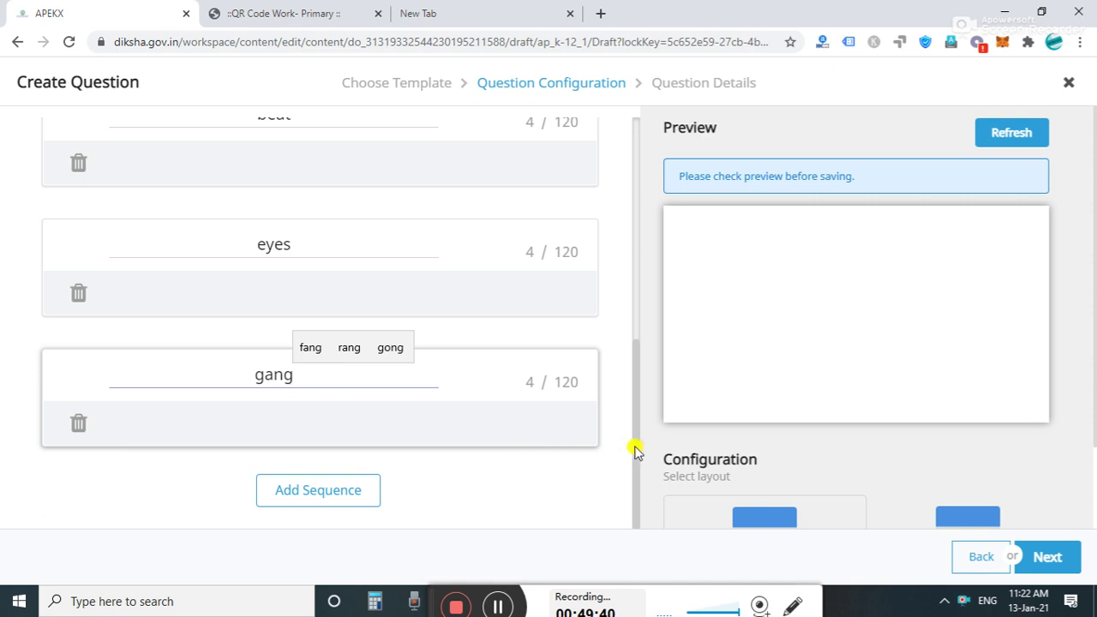
# Add a fourth sequence containing "robbers", dismissing the low-battery notice.
pyautogui.click(322, 490)
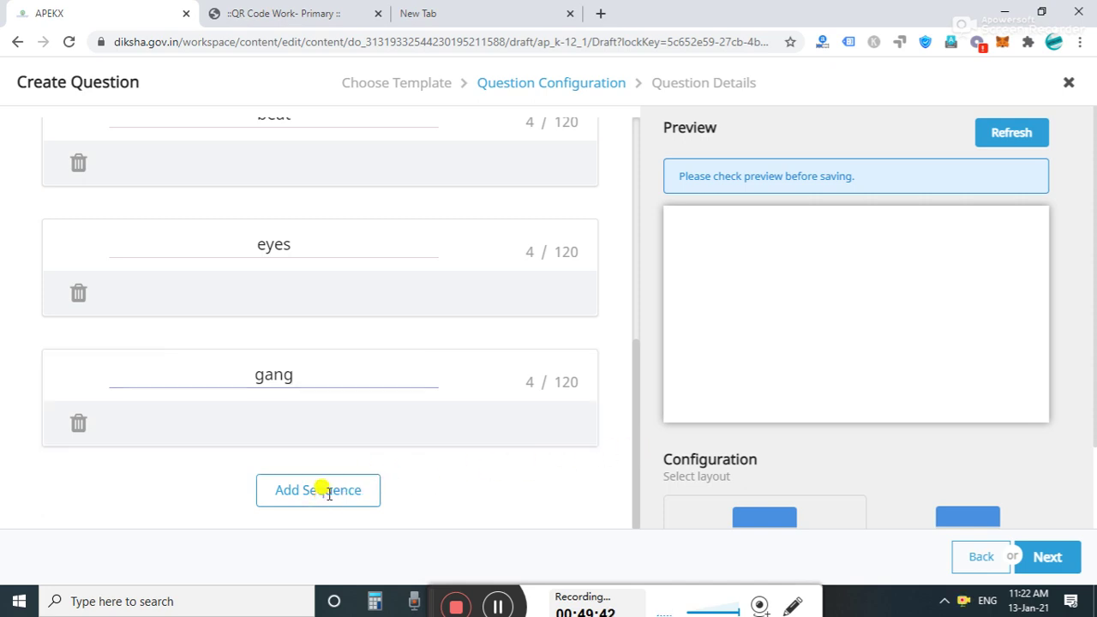
pyautogui.click(345, 504)
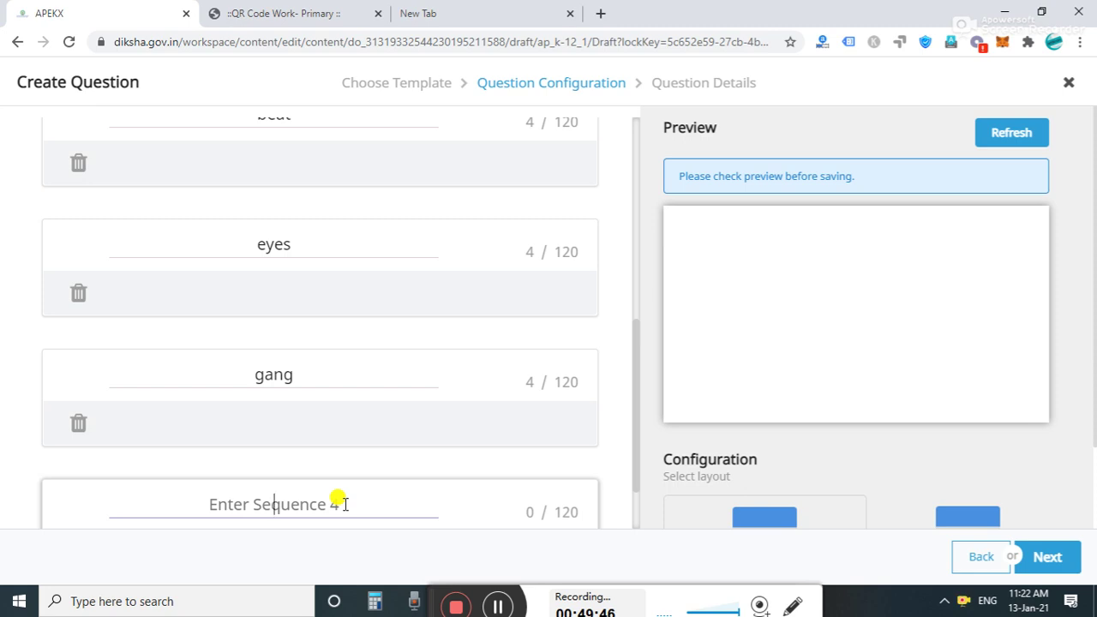
pyautogui.write('rob')
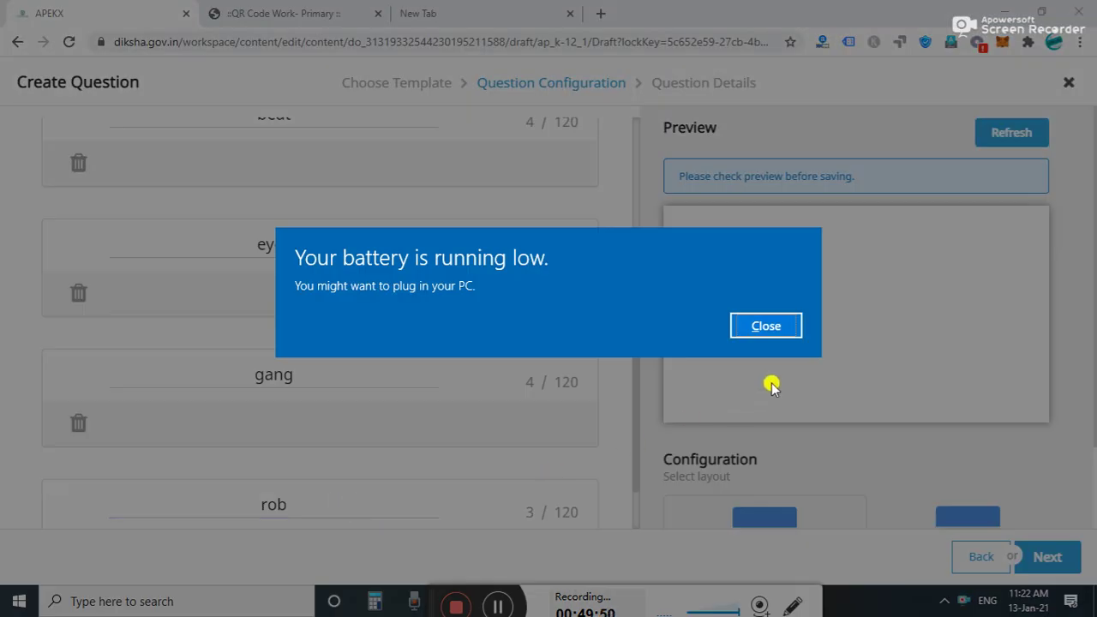
pyautogui.click(766, 325)
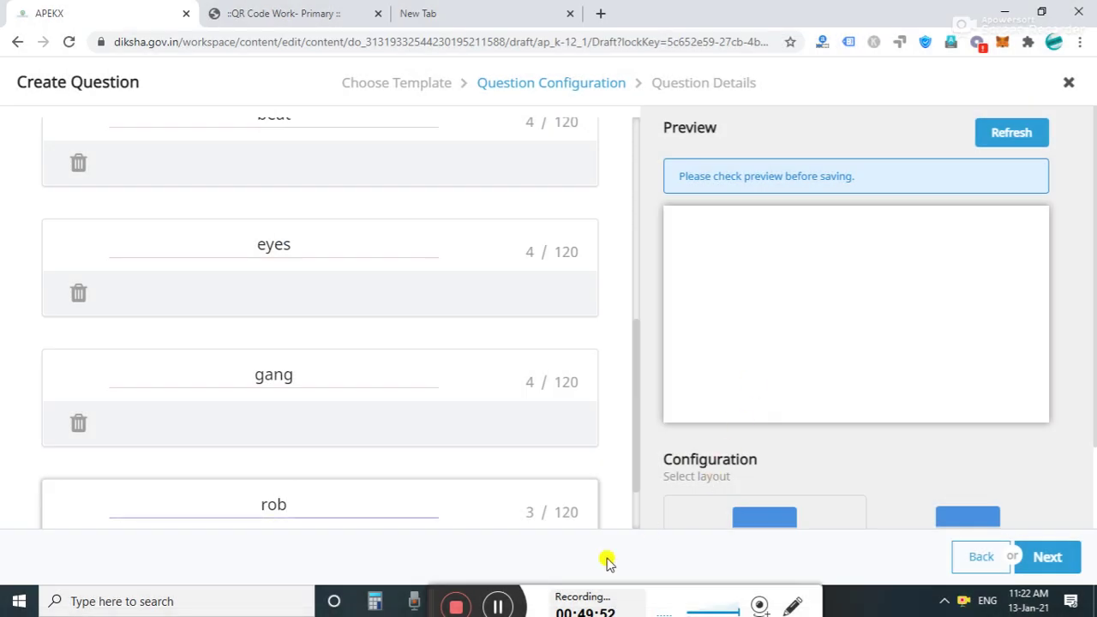
pyautogui.write('bers')
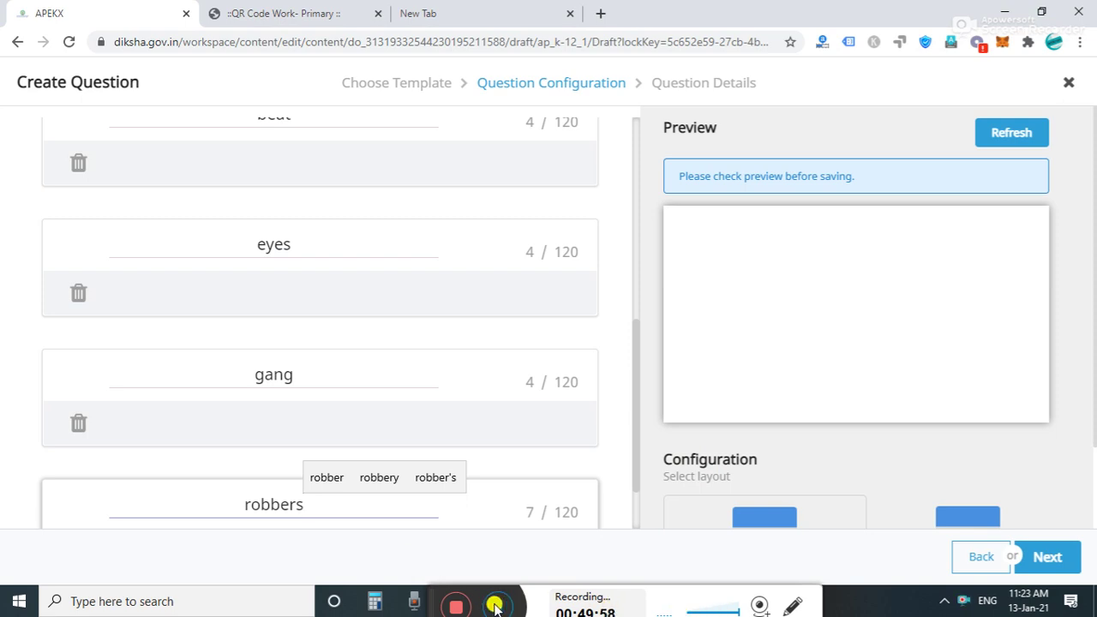
pyautogui.moveTo(635, 439); pyautogui.dragTo(688, 426)
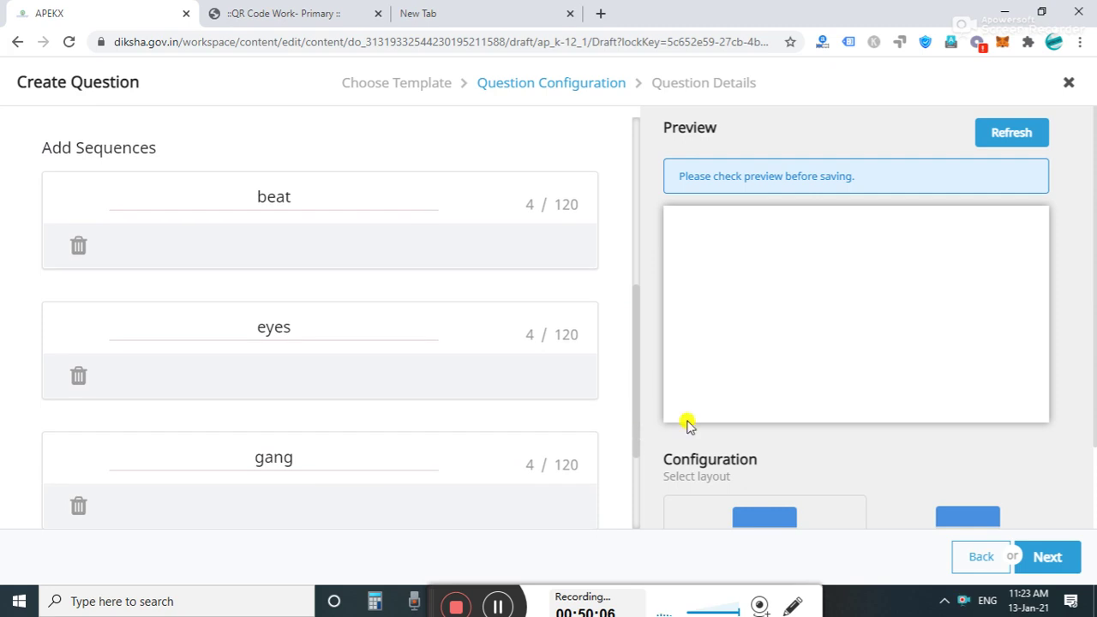
# Refresh the question preview and test it by arranging beat, eyes, gang, robbers and submitting the answer.
pyautogui.click(1016, 137)
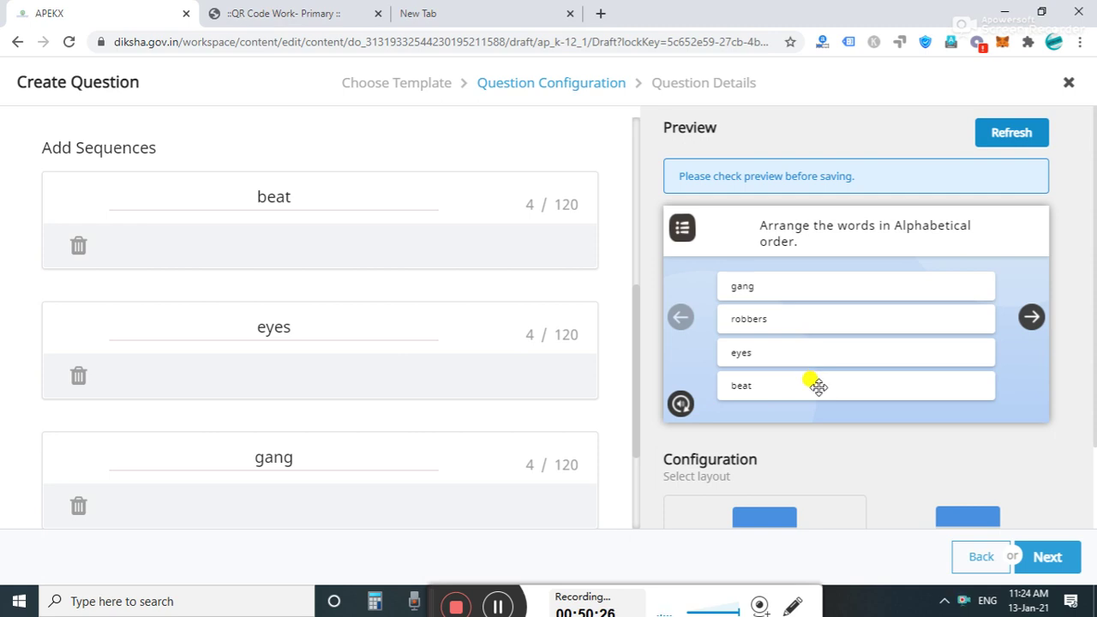
pyautogui.moveTo(814, 386); pyautogui.dragTo(811, 277)
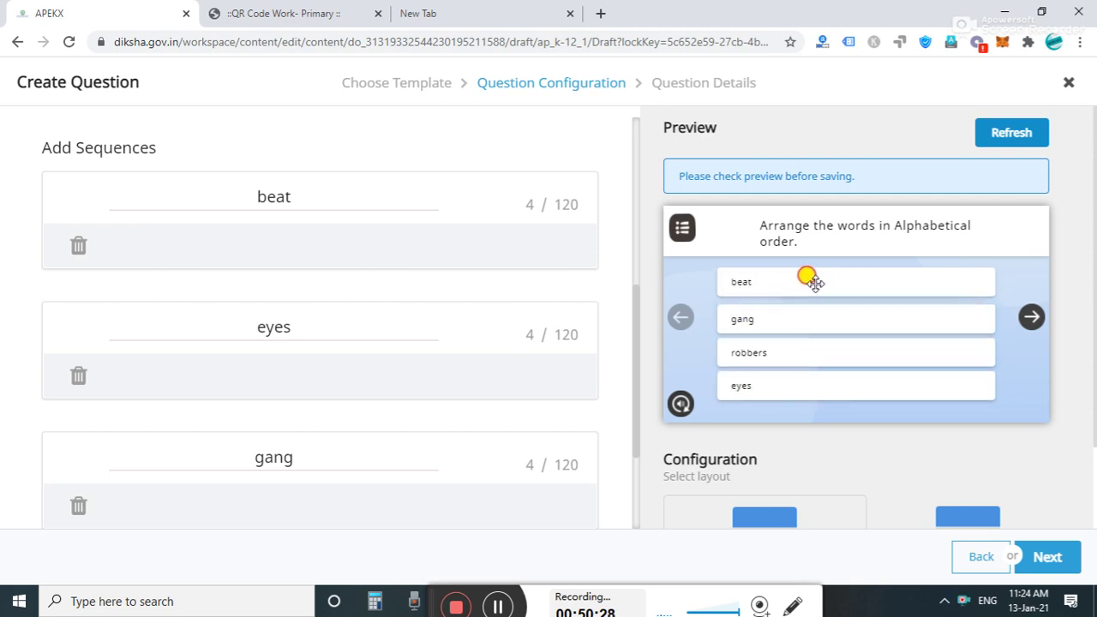
pyautogui.moveTo(788, 386); pyautogui.dragTo(783, 311)
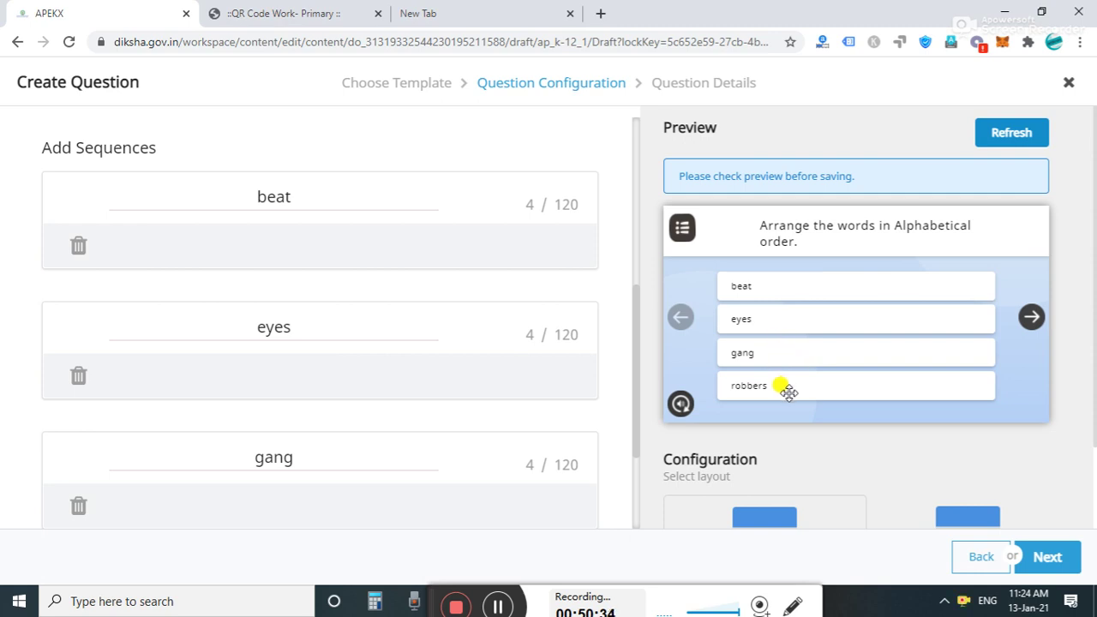
pyautogui.click(1027, 324)
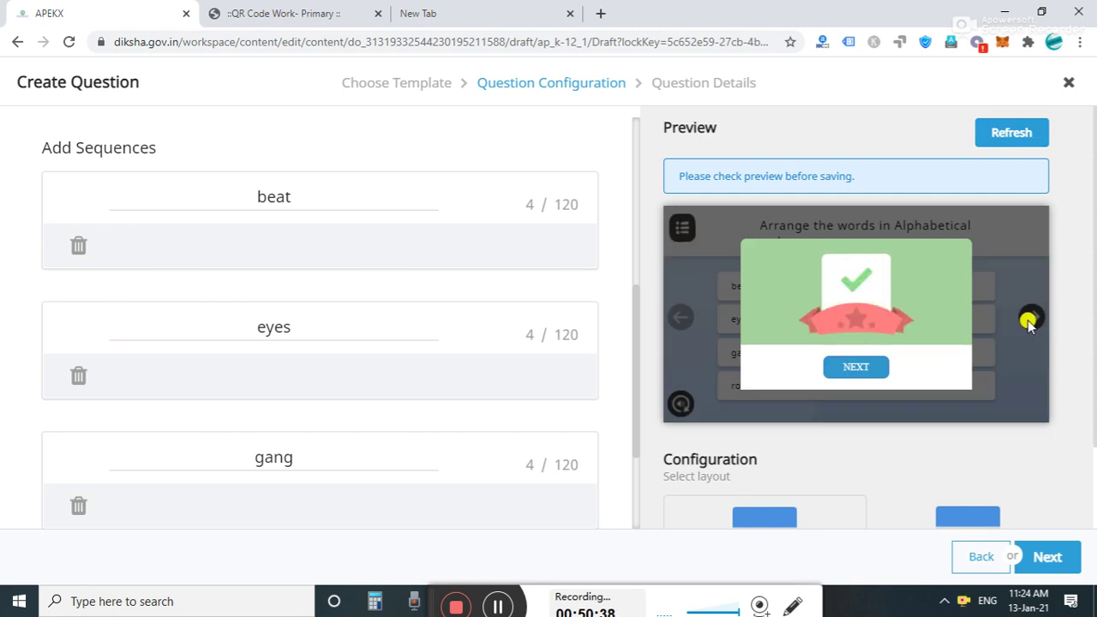
pyautogui.click(861, 369)
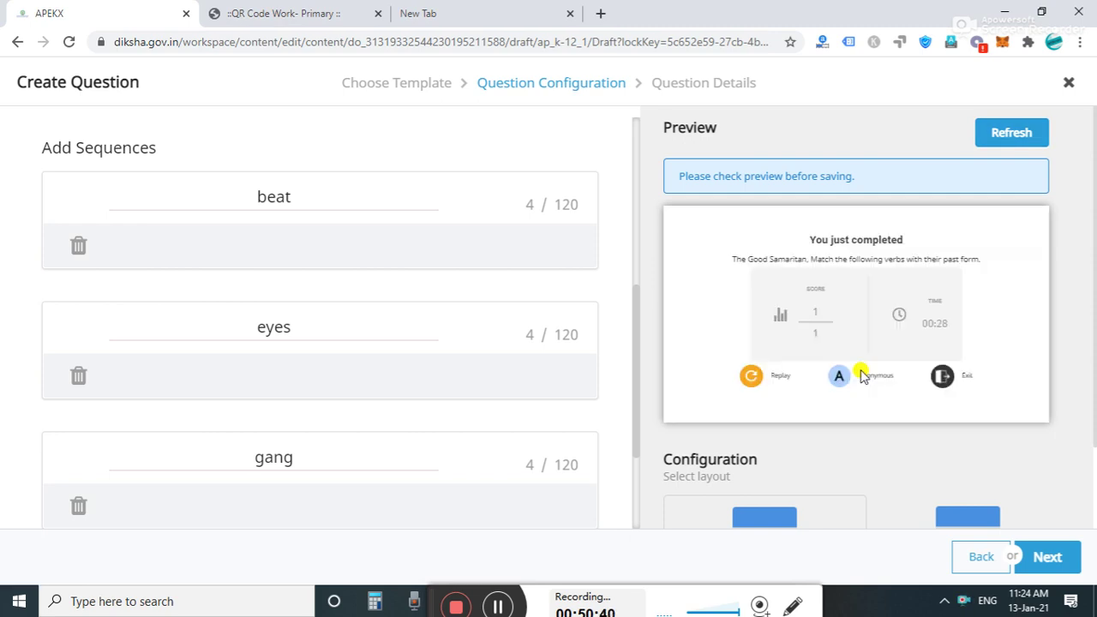
# Proceed to the question details and prefix the title with "The Good Samaritan. ".
pyautogui.click(1045, 558)
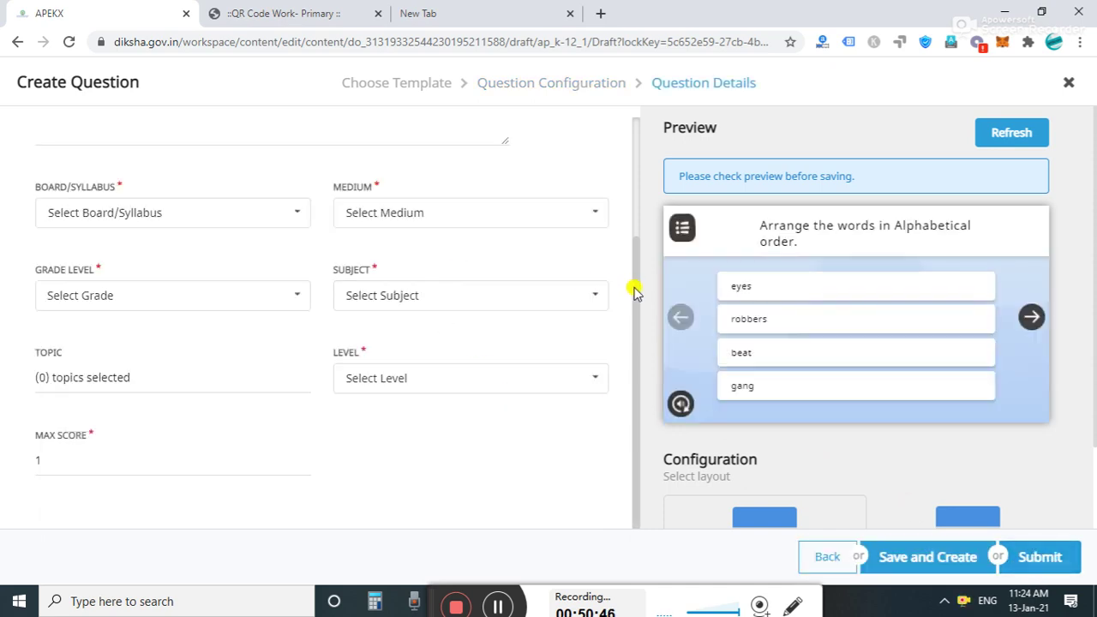
pyautogui.moveTo(635, 293); pyautogui.dragTo(634, 164)
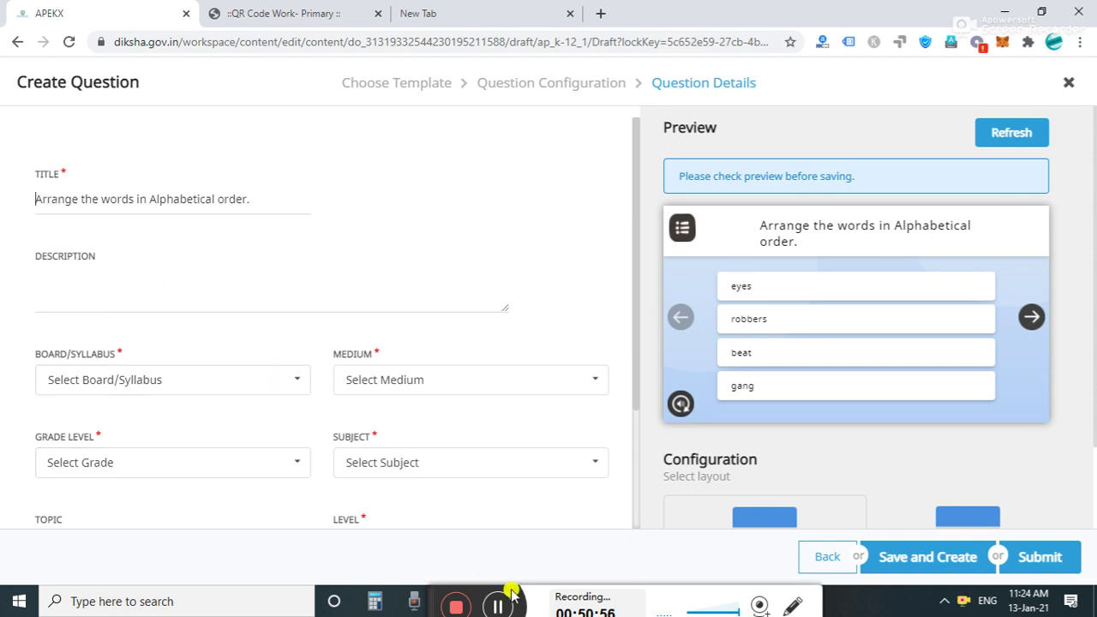
pyautogui.click(493, 608)
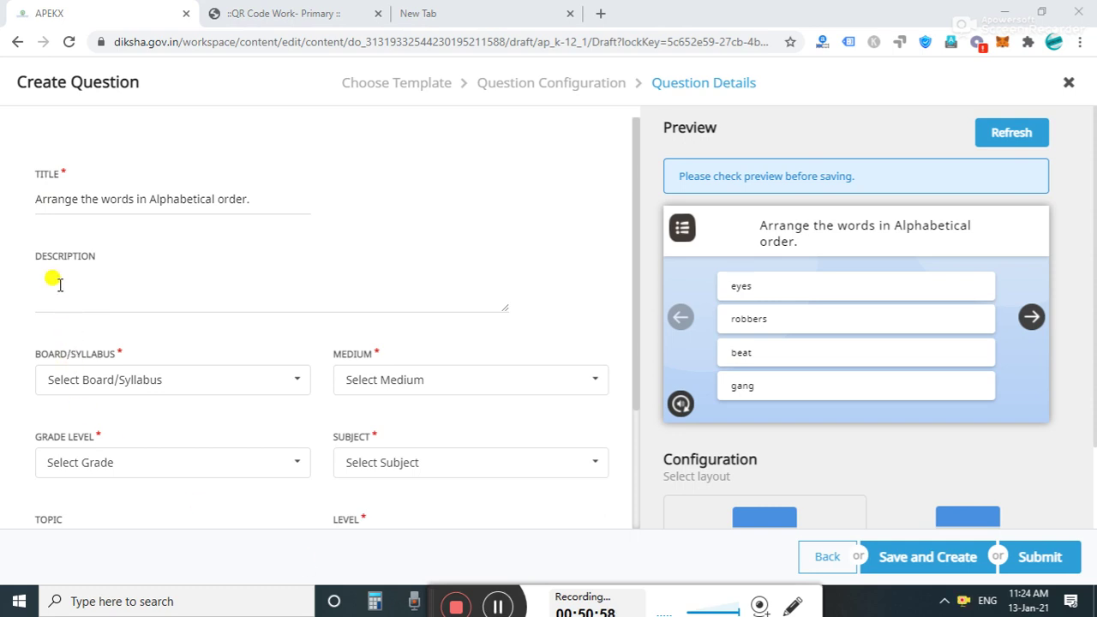
pyautogui.click(34, 197)
pyautogui.write('The Good S')
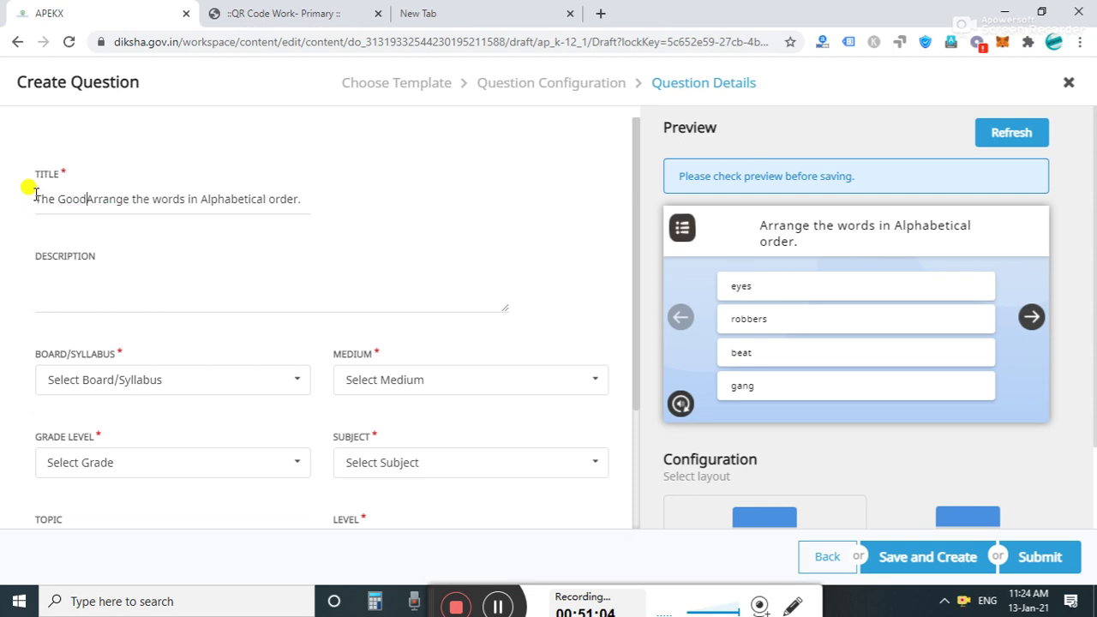
pyautogui.write('a')
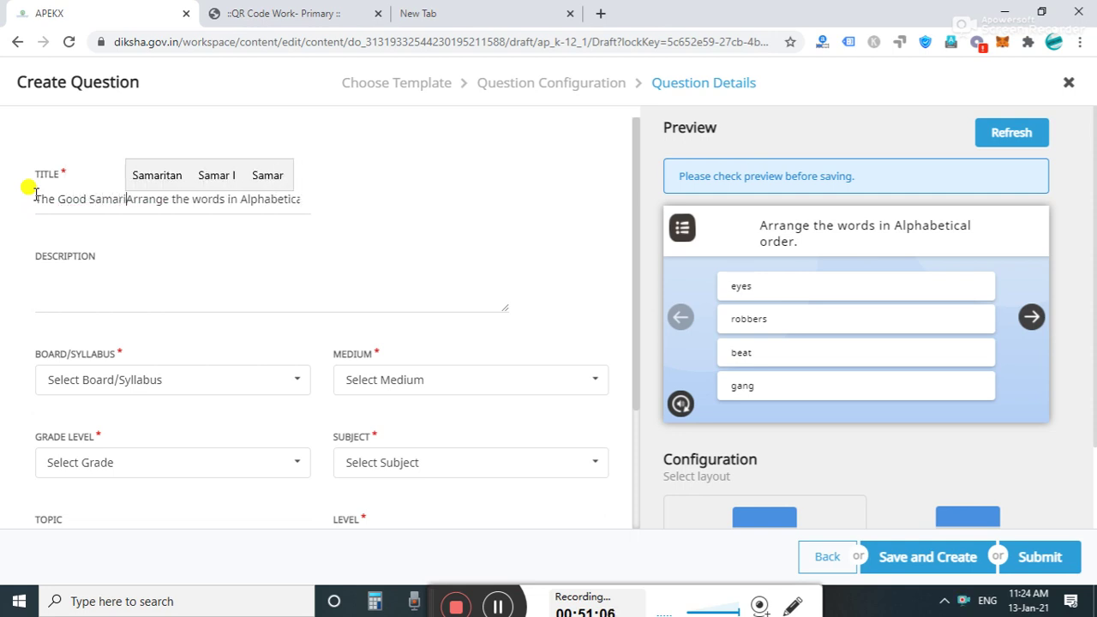
pyautogui.write('maritan.')
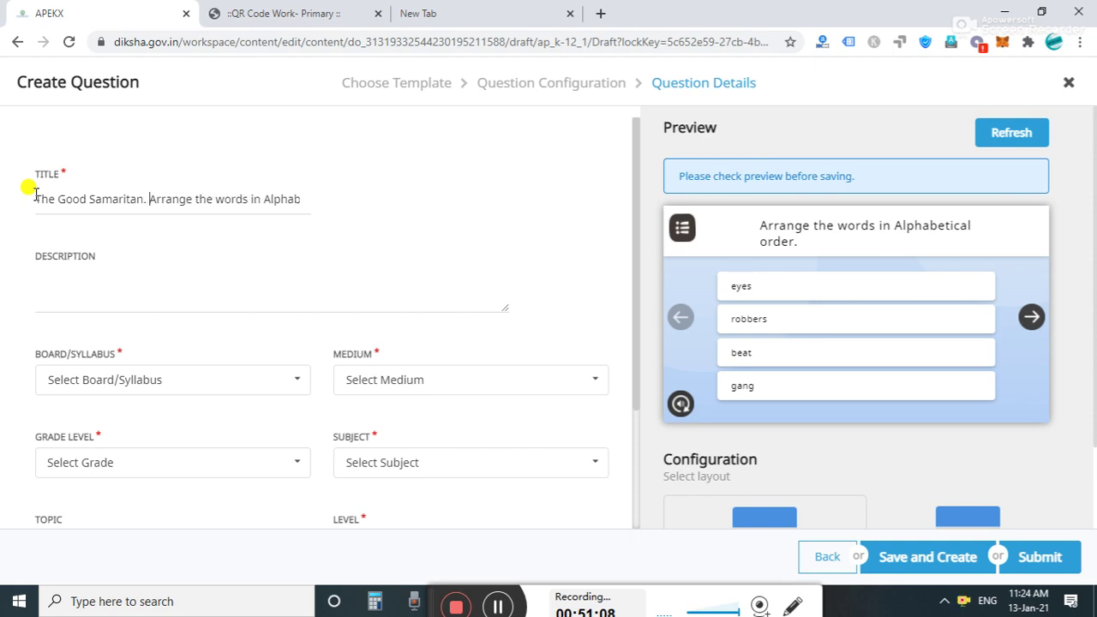
# Enter "III - English - Unit - 5- The Good Samaritan." as the question description.
pyautogui.click(47, 280)
pyautogui.write('I')
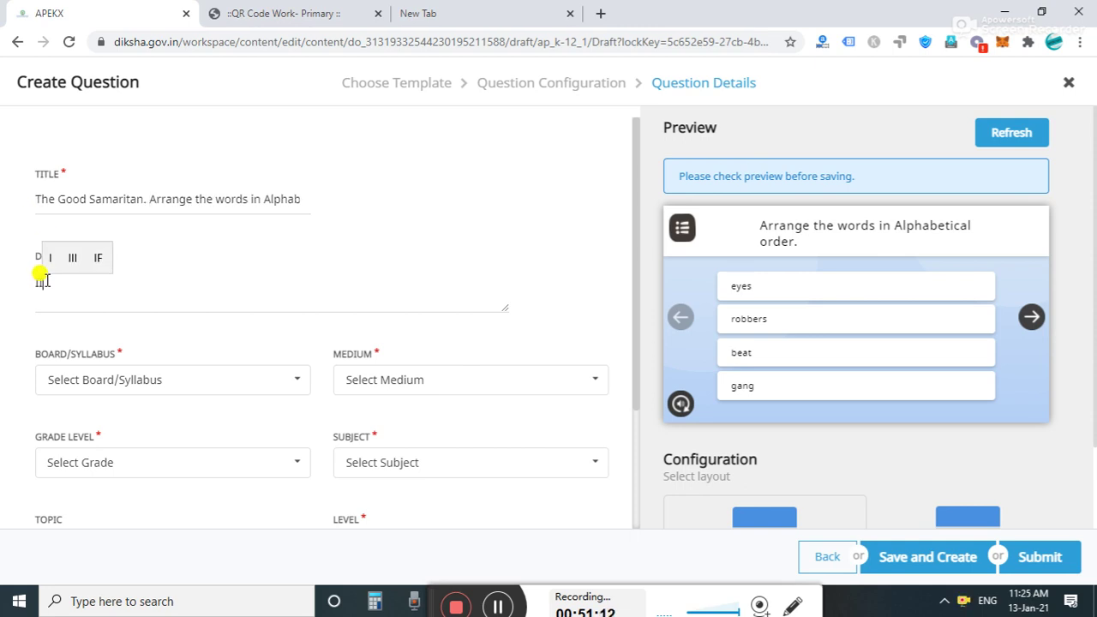
pyautogui.write('II -')
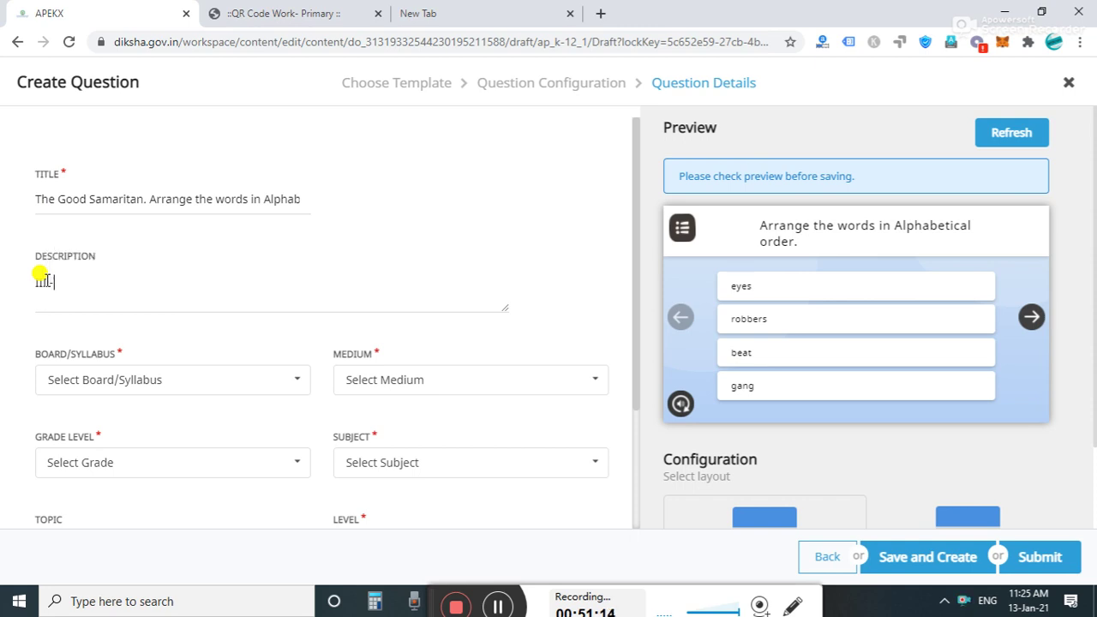
pyautogui.write(' Engli')
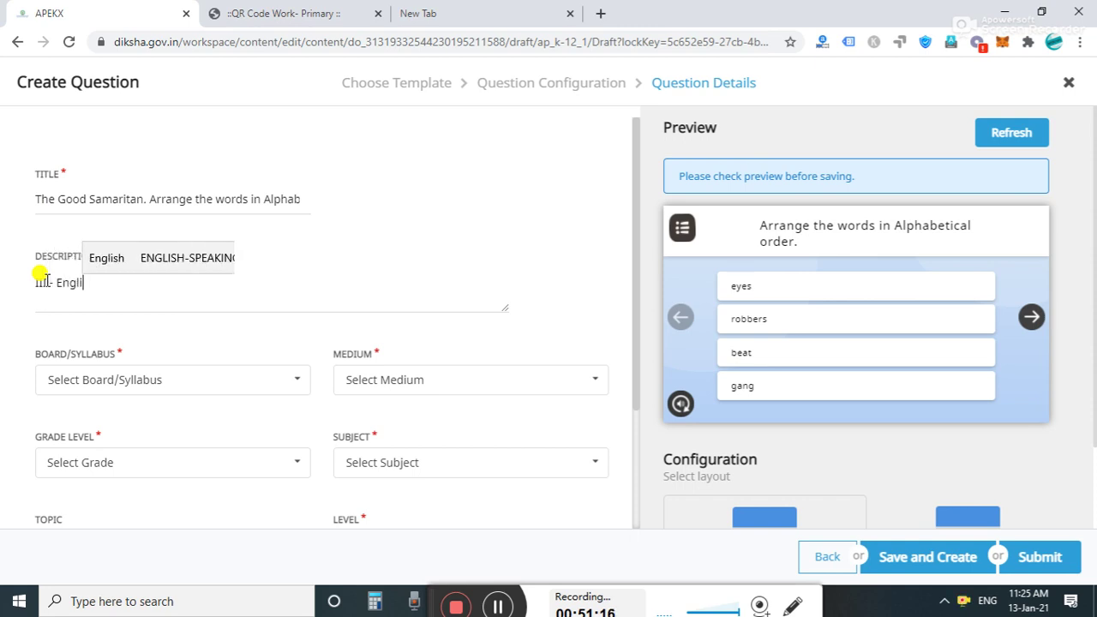
pyautogui.write('sh - Unit -')
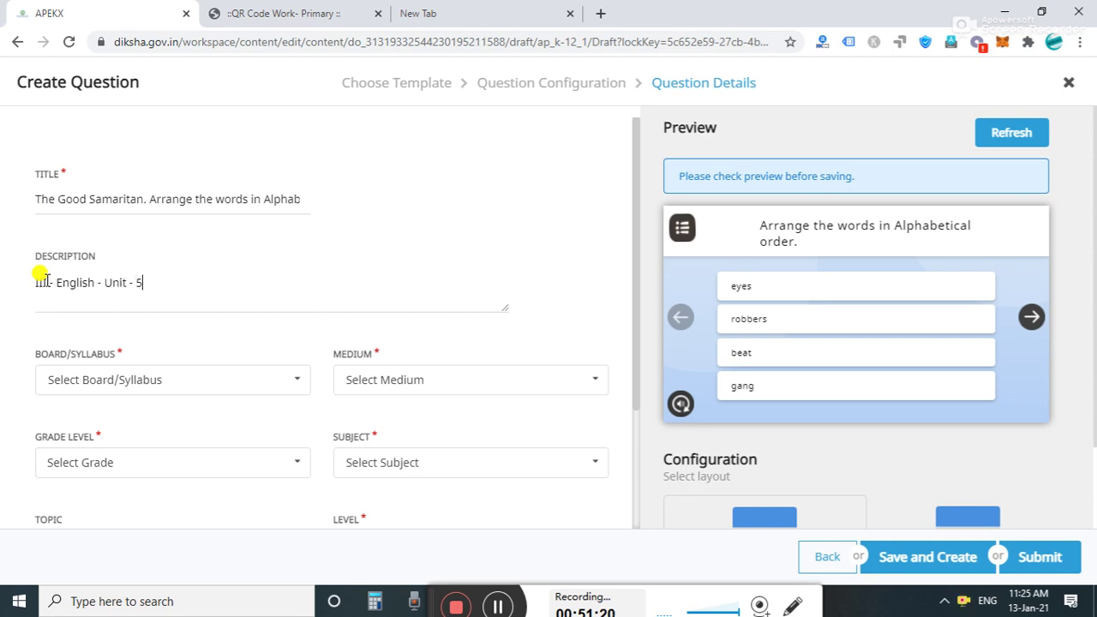
pyautogui.write(' 5- The Good Samaritan.')
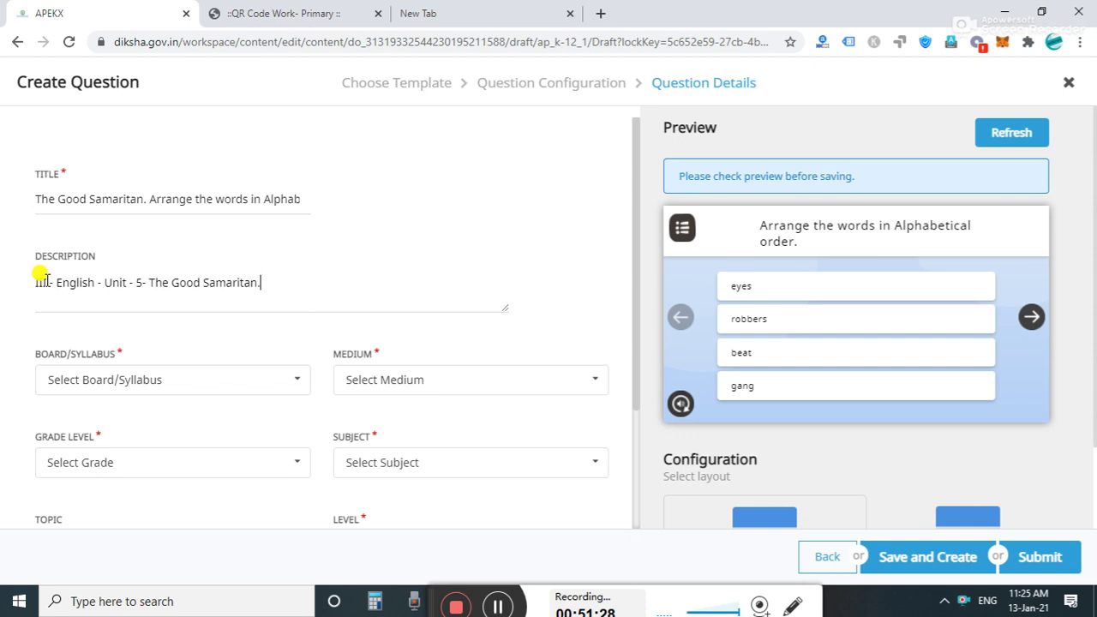
# Set the board/syllabus to State (Andhra Pradesh) and the medium to English.
pyautogui.click(104, 377)
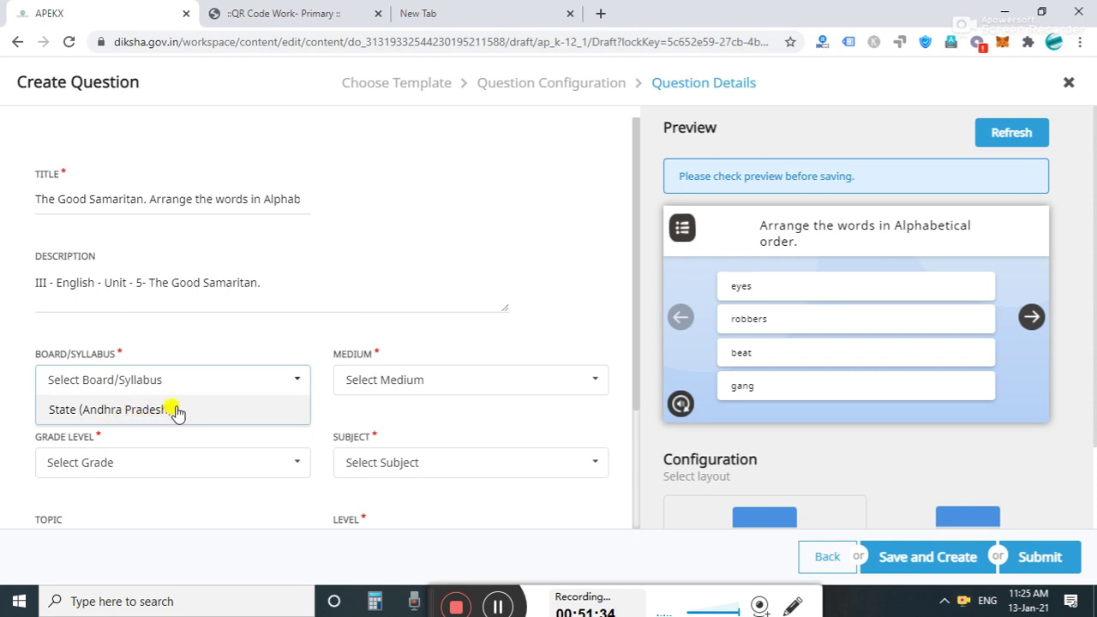
pyautogui.click(386, 379)
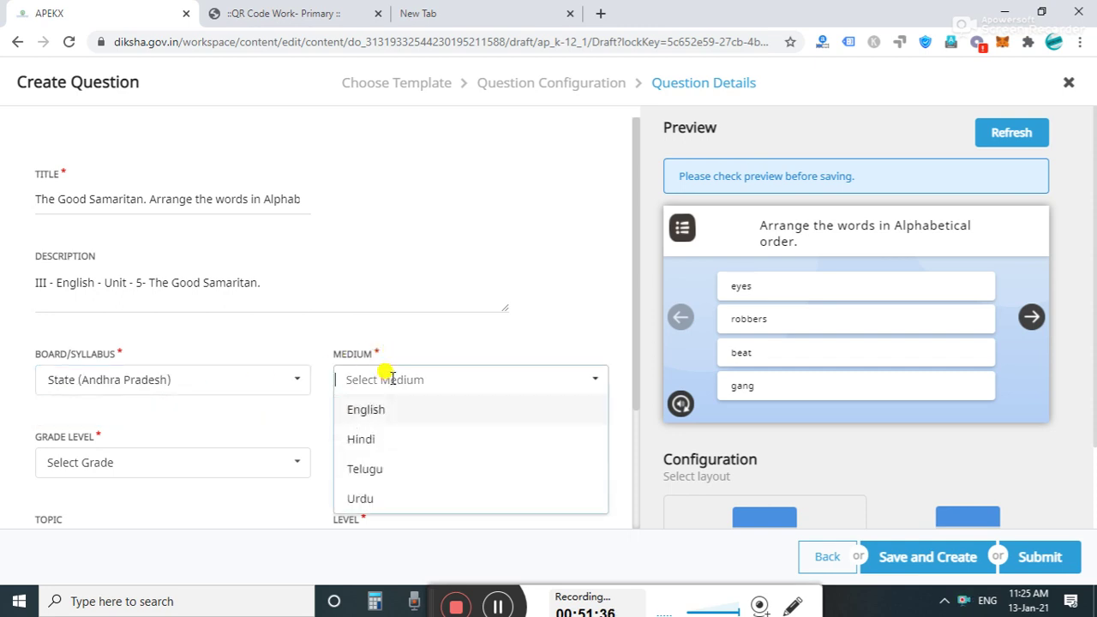
pyautogui.click(361, 410)
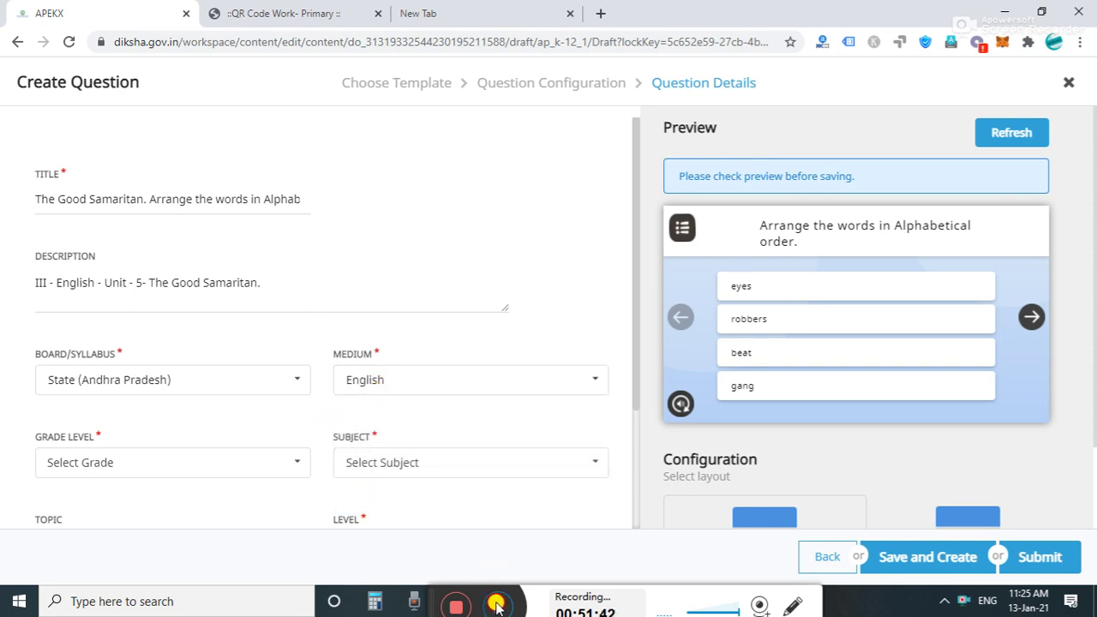
# Try to set the grade level to Class 3.
pyautogui.click(222, 465)
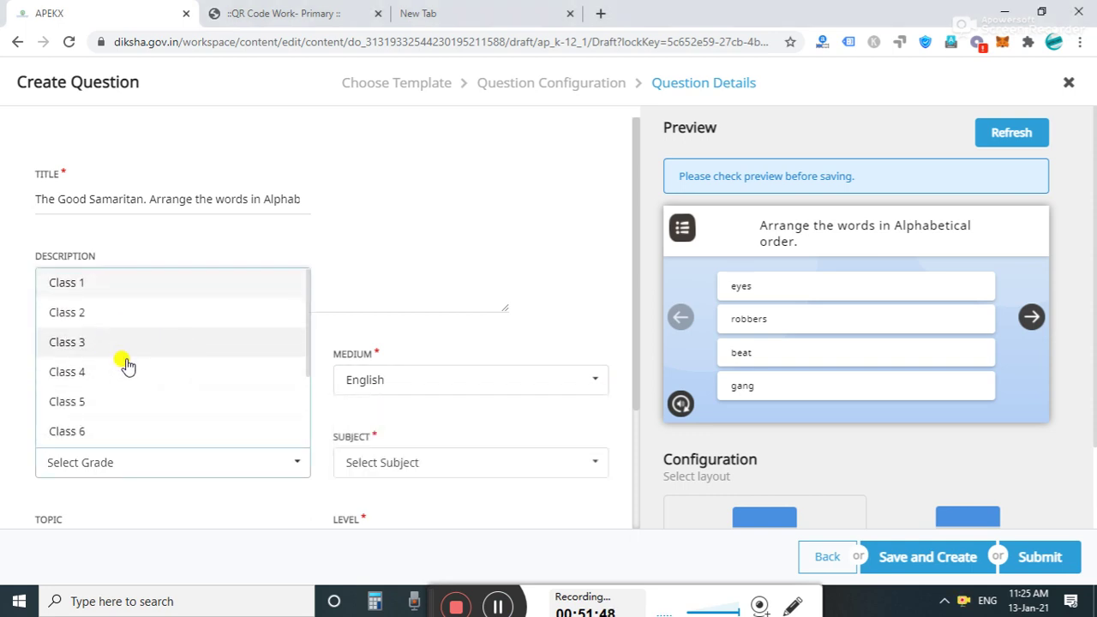
pyautogui.click(255, 526)
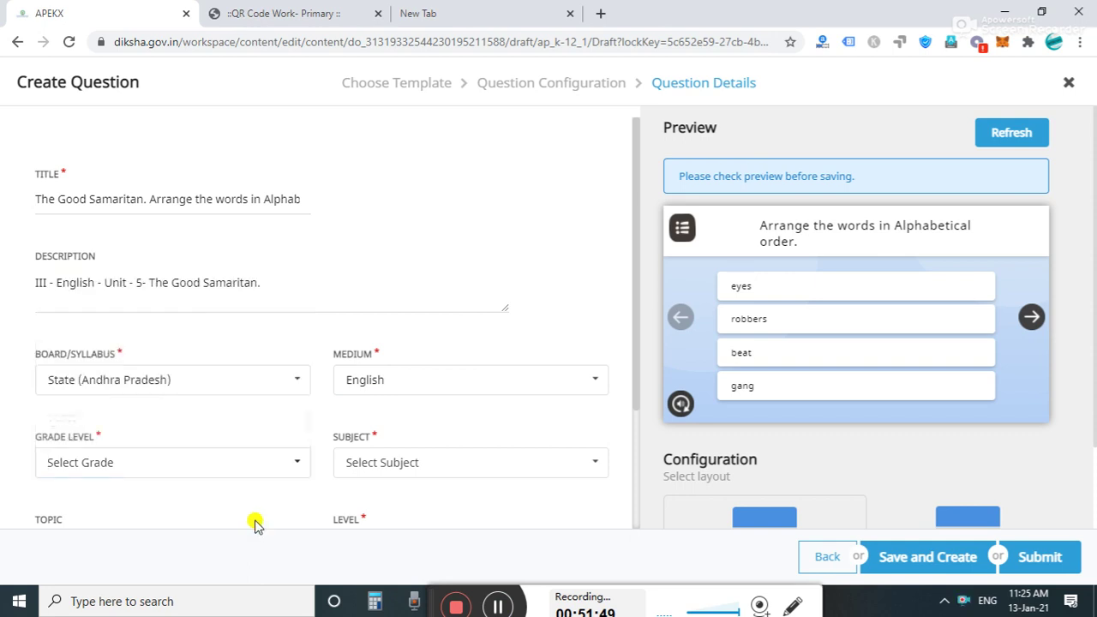
pyautogui.click(162, 458)
pyautogui.click(72, 344)
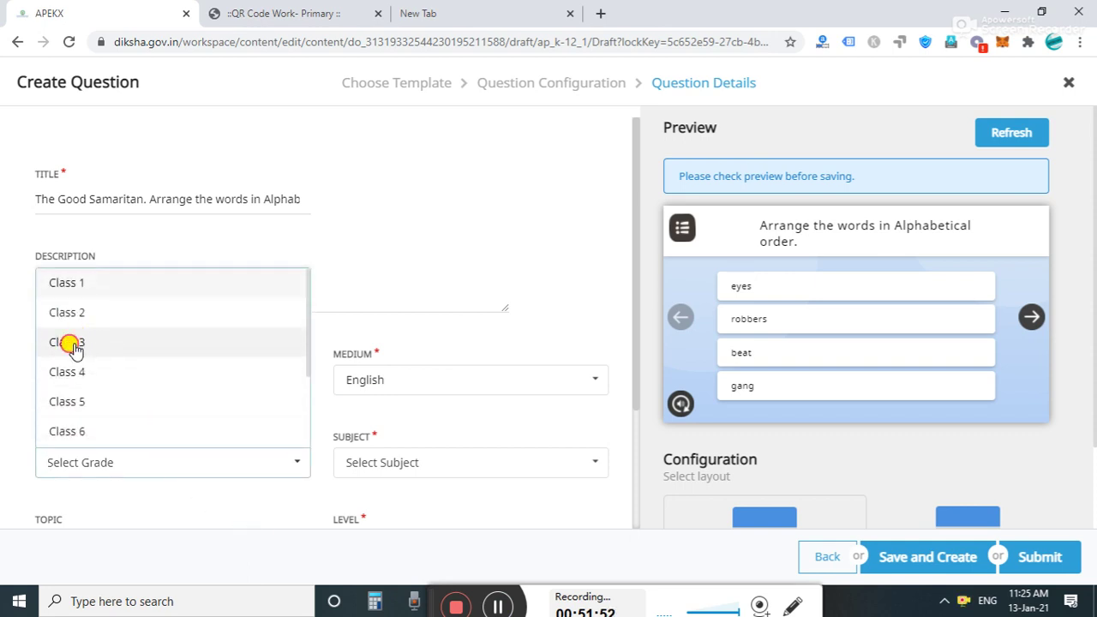
pyautogui.click(90, 344)
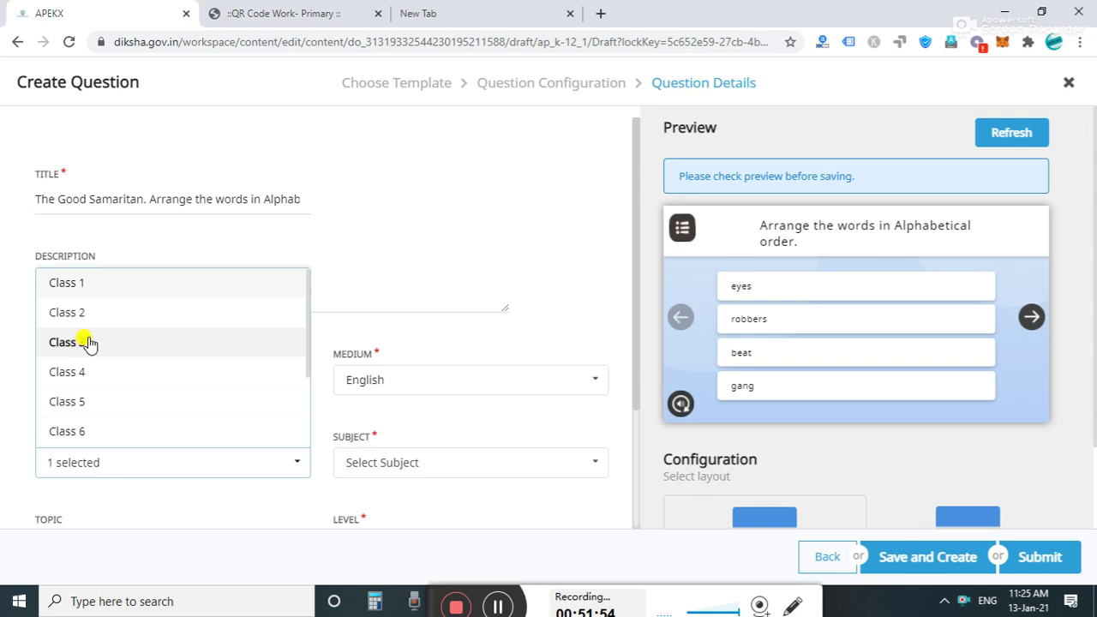
# Set the question's subject to English.
pyautogui.click(385, 461)
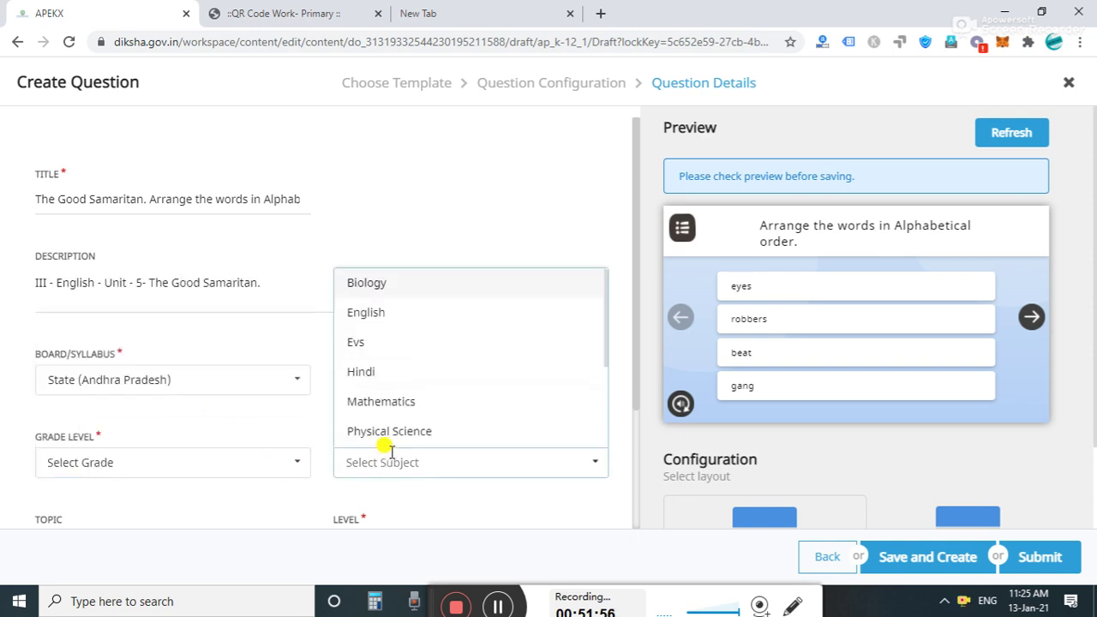
pyautogui.click(374, 315)
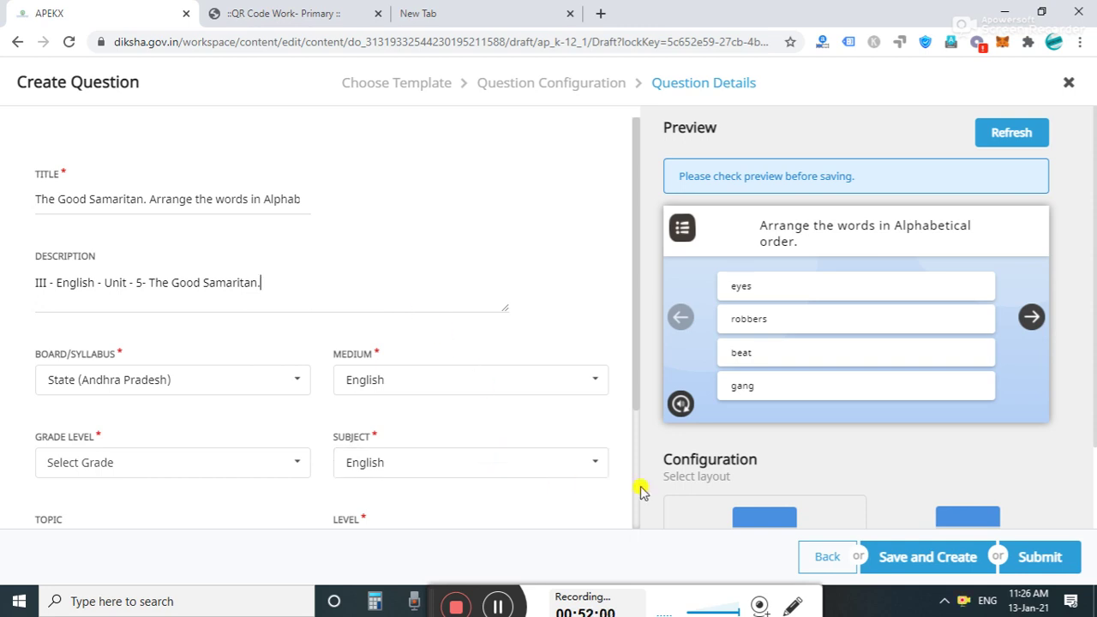
# Set the question's level to MEDIUM and try to submit the question.
pyautogui.scroll(-2, 636, 491)
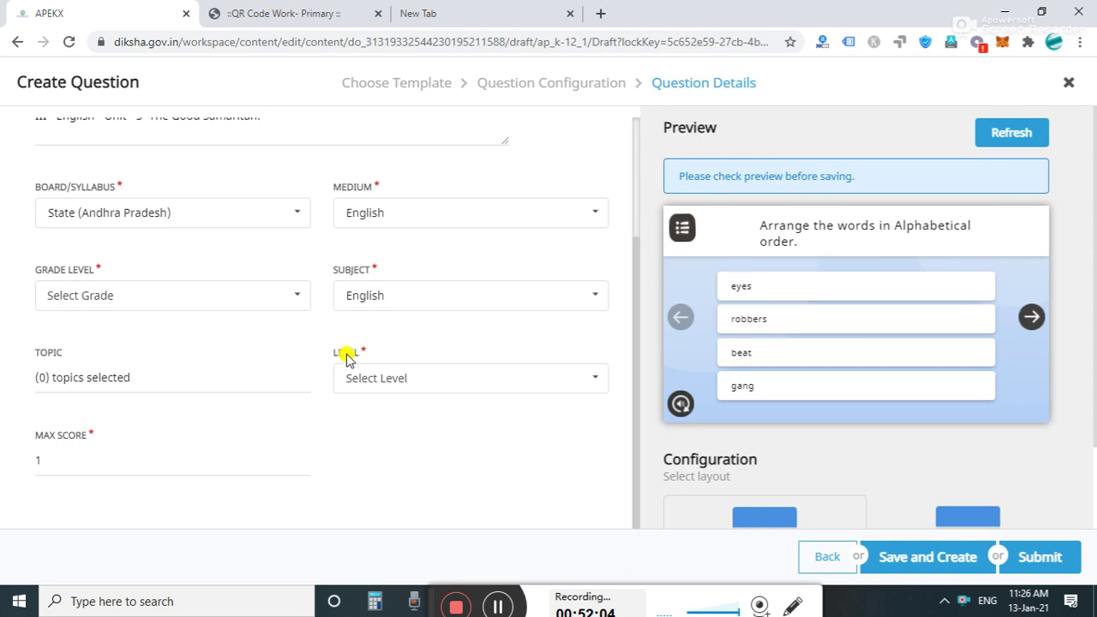
pyautogui.click(396, 383)
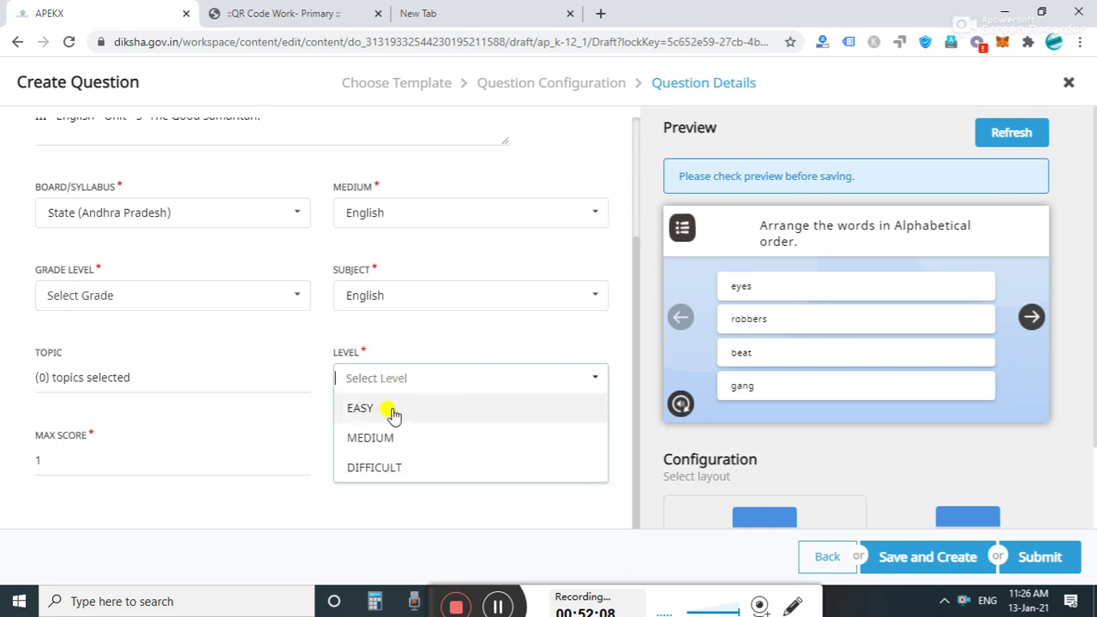
pyautogui.click(385, 440)
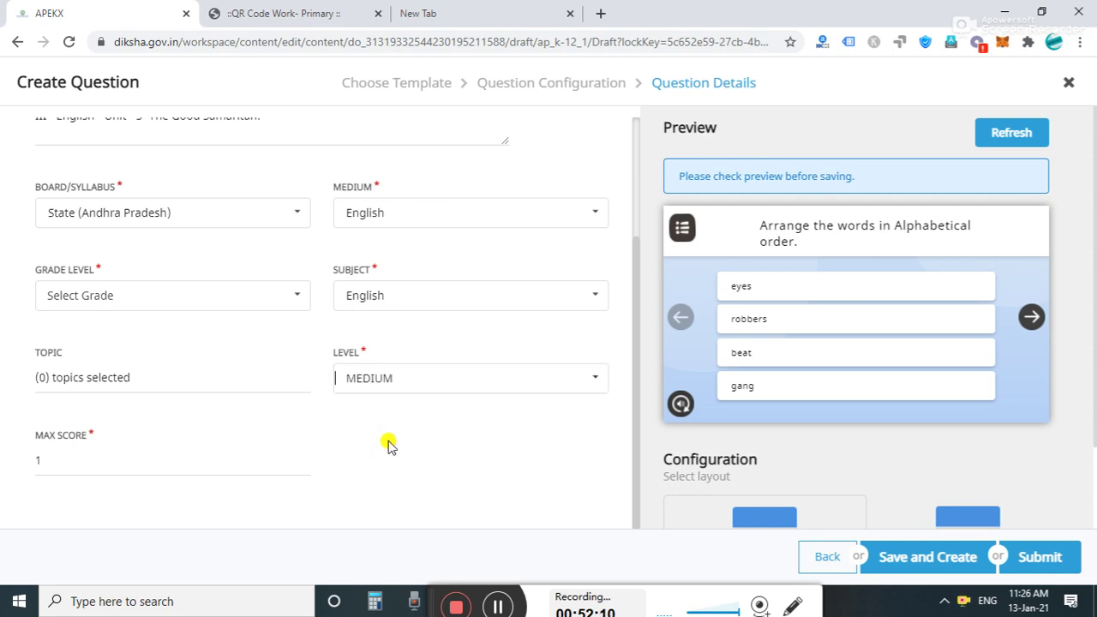
pyautogui.click(1035, 559)
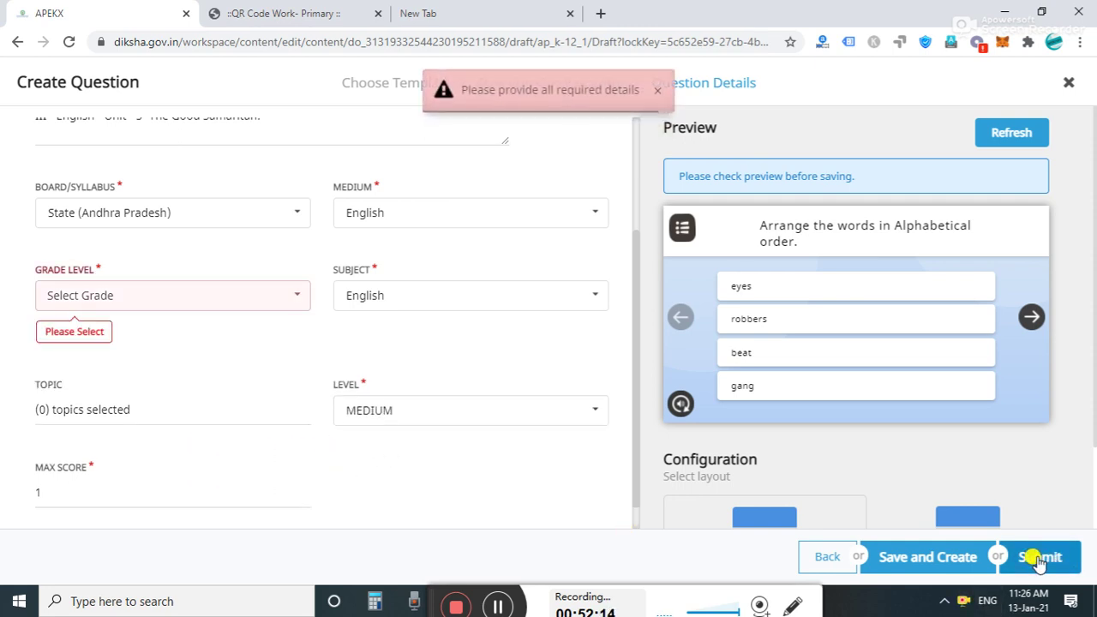
# Set the grade level to Class 3, select English as the subject again, and try to submit the question.
pyautogui.click(169, 290)
pyautogui.click(69, 385)
pyautogui.click(367, 293)
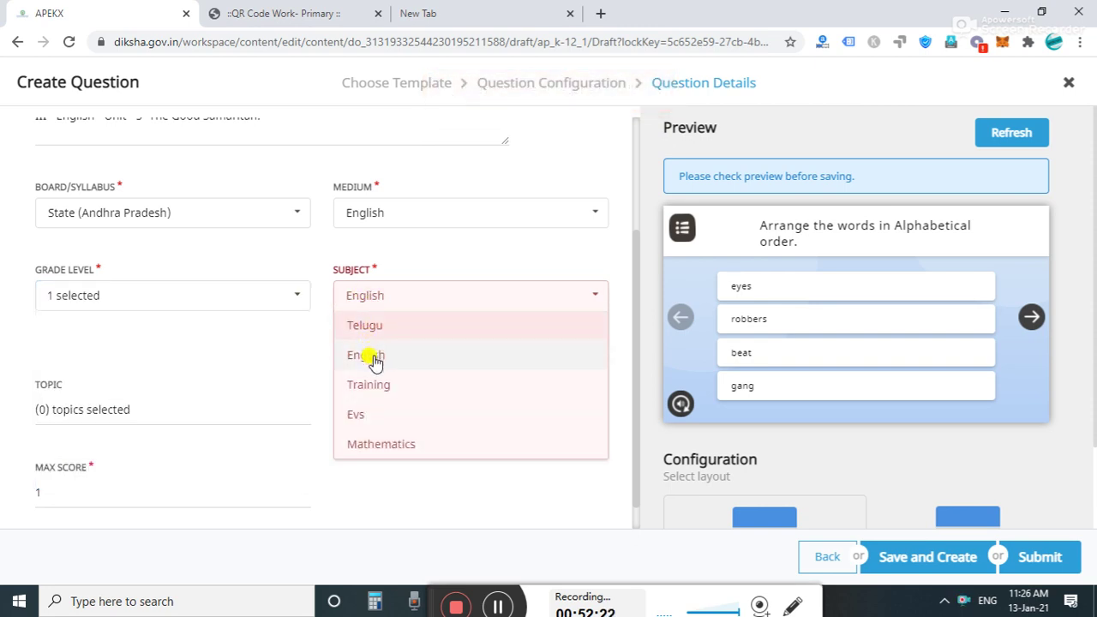
pyautogui.click(373, 360)
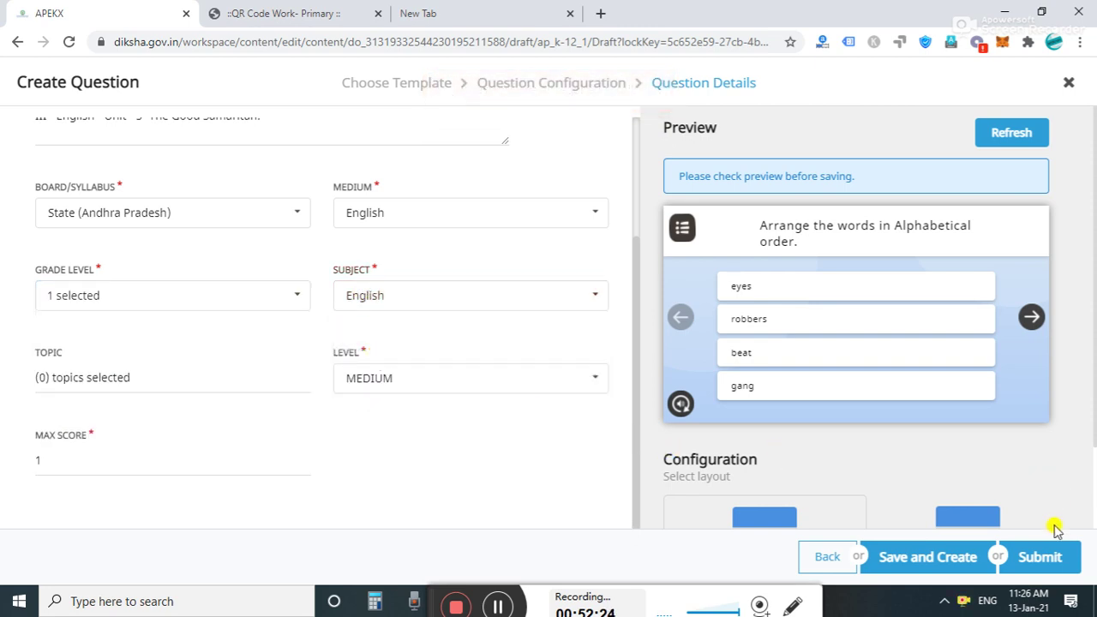
pyautogui.click(1040, 562)
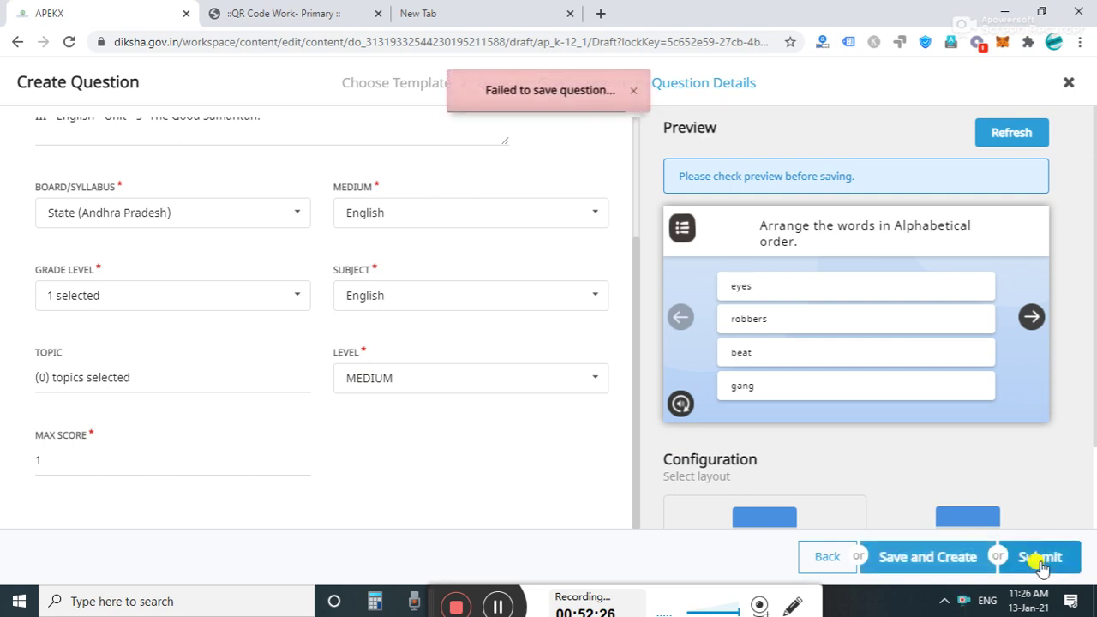
# Set the question's level to EASY and submit the alphabetical-order question.
pyautogui.click(390, 378)
pyautogui.click(375, 409)
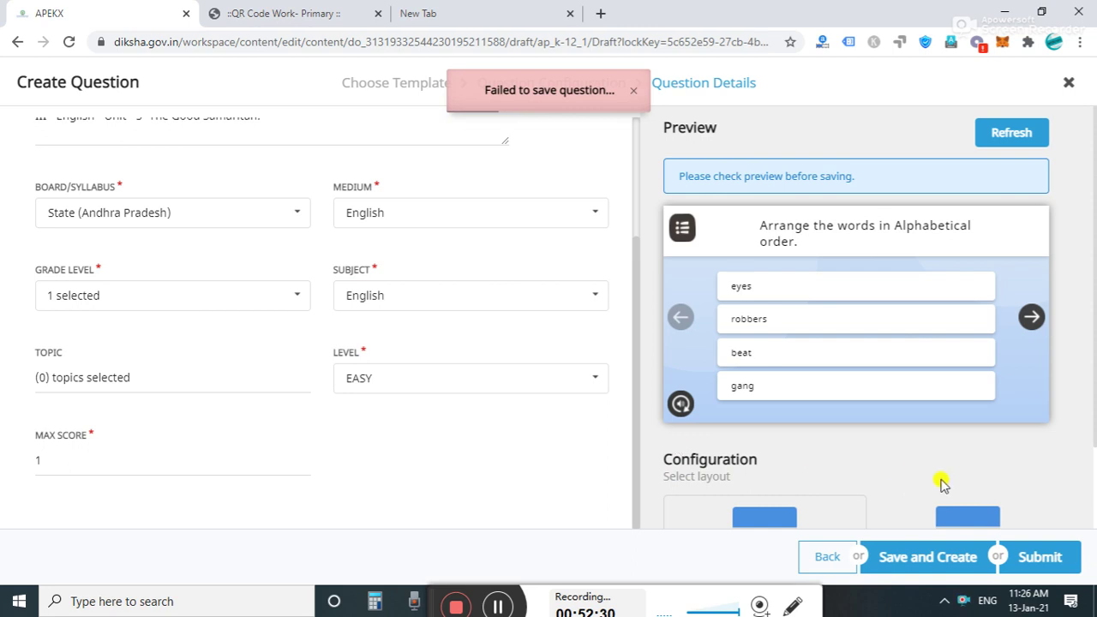
pyautogui.click(1059, 555)
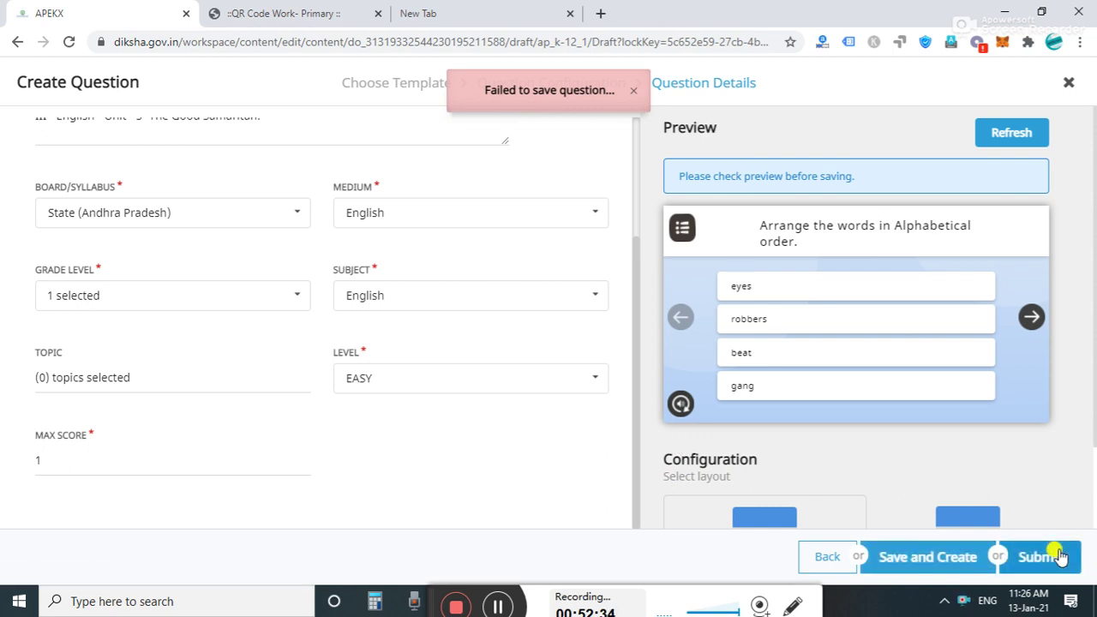
pyautogui.click(1040, 557)
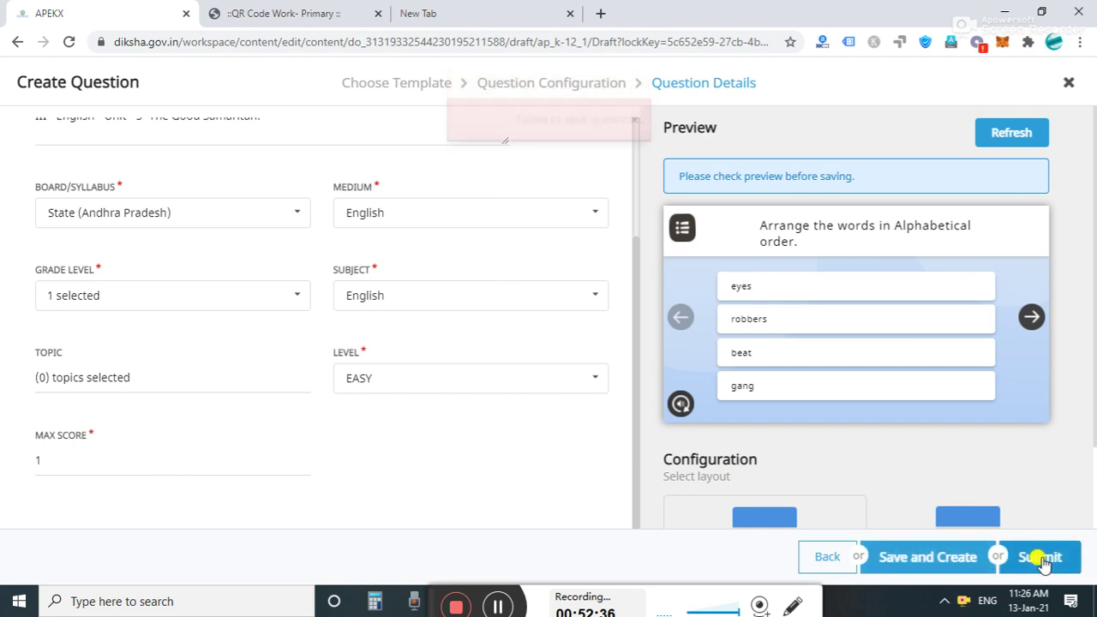
pyautogui.click(1040, 559)
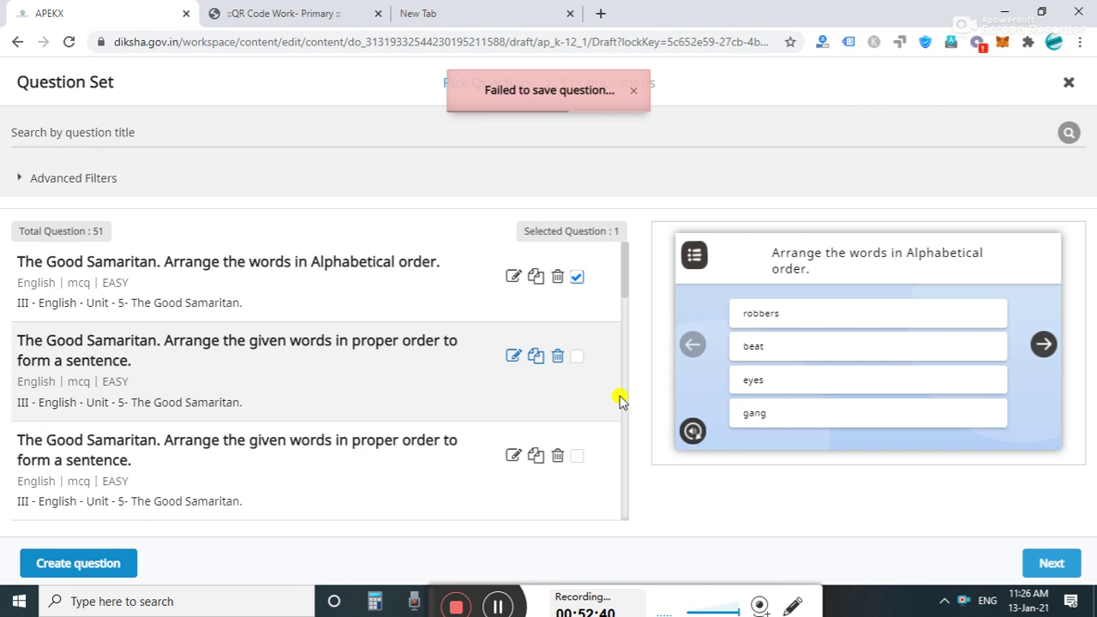
# Title the question set containing the alphabetical-order question "RAW" and add it to the resource.
pyautogui.click(1047, 563)
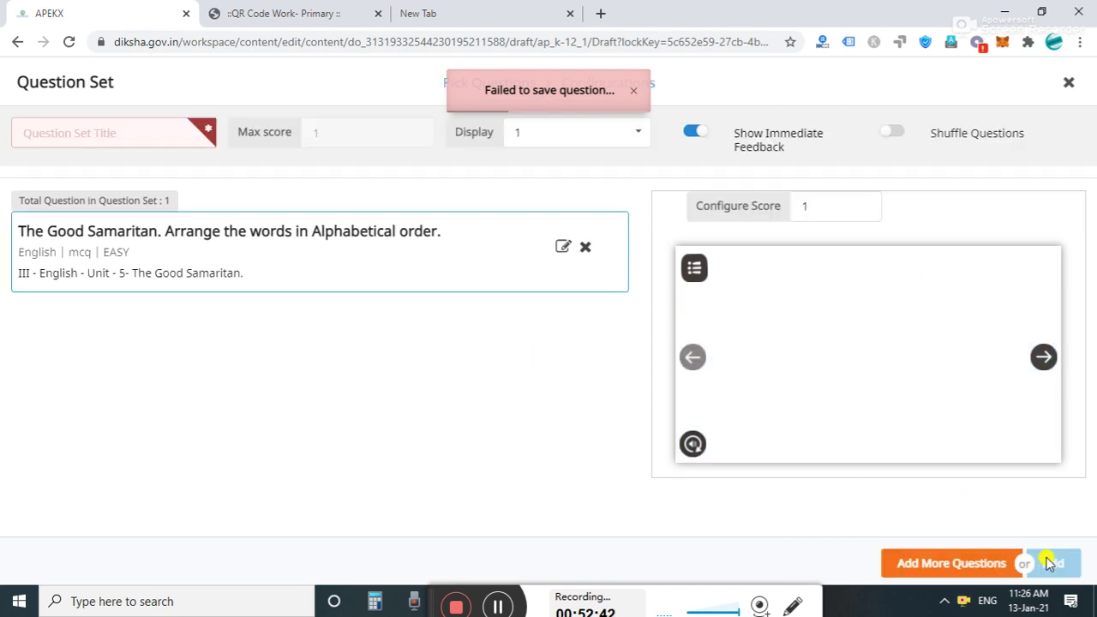
pyautogui.click(110, 134)
pyautogui.write('ROW')
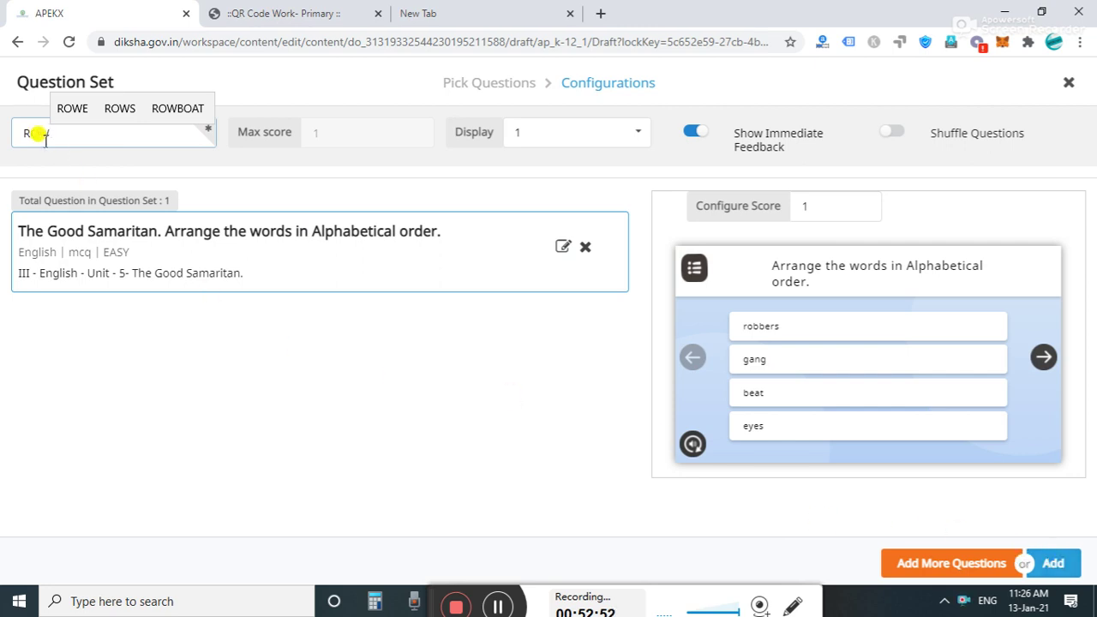
pyautogui.press('BackSpace')
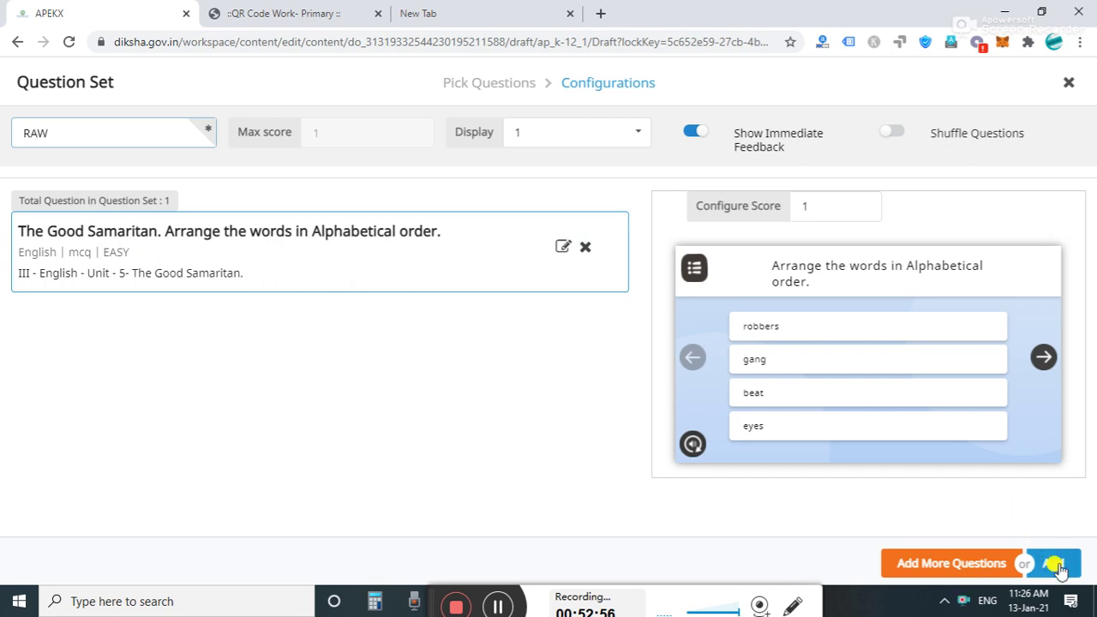
pyautogui.click(1059, 569)
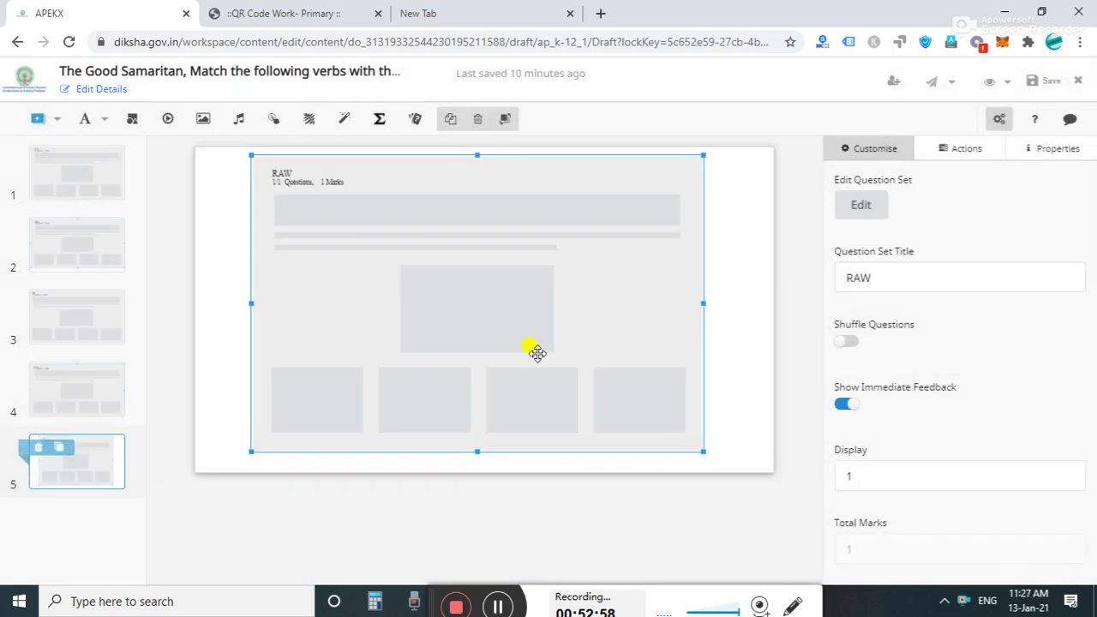
# Stretch the RAW question set on slide 5 to fill the whole slide, and try to save the content.
pyautogui.moveTo(250, 301); pyautogui.dragTo(196, 299)
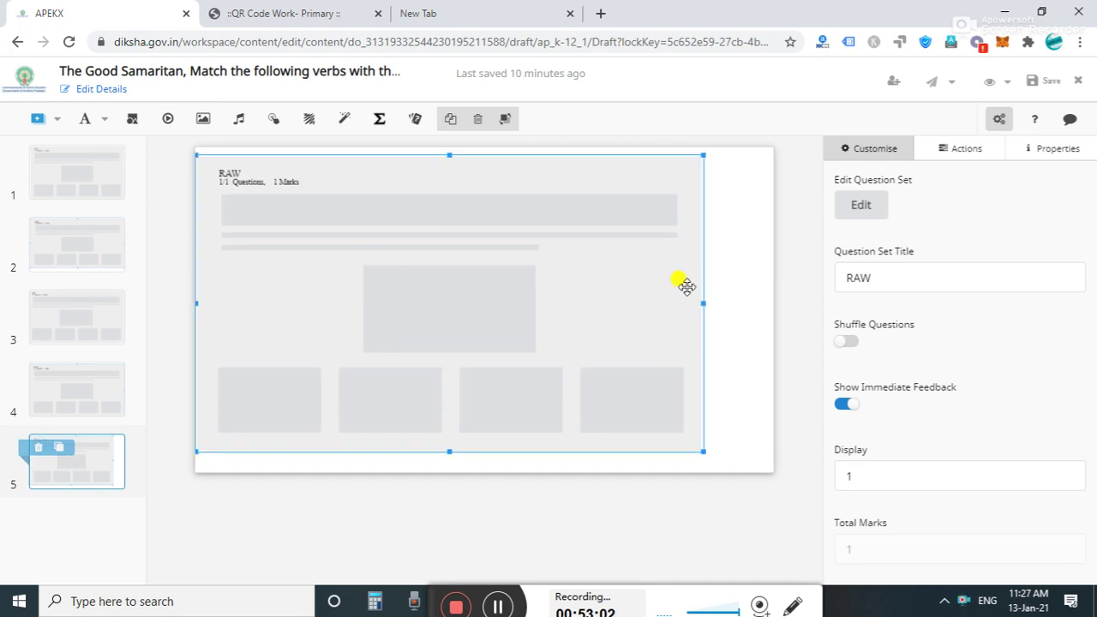
pyautogui.moveTo(701, 304); pyautogui.dragTo(771, 307)
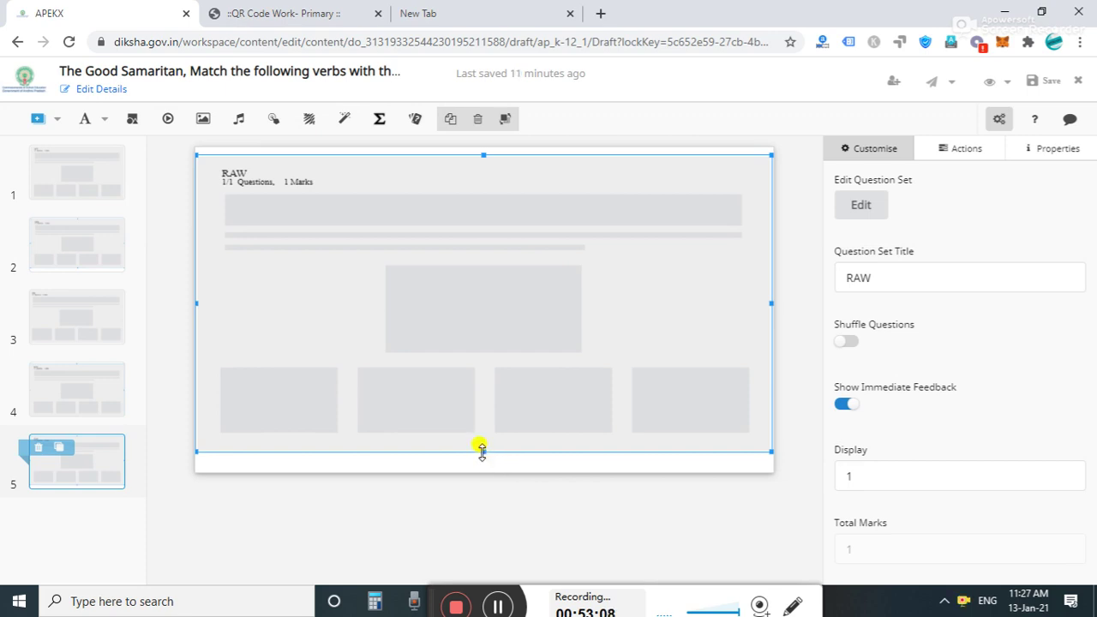
pyautogui.moveTo(481, 448); pyautogui.dragTo(483, 467)
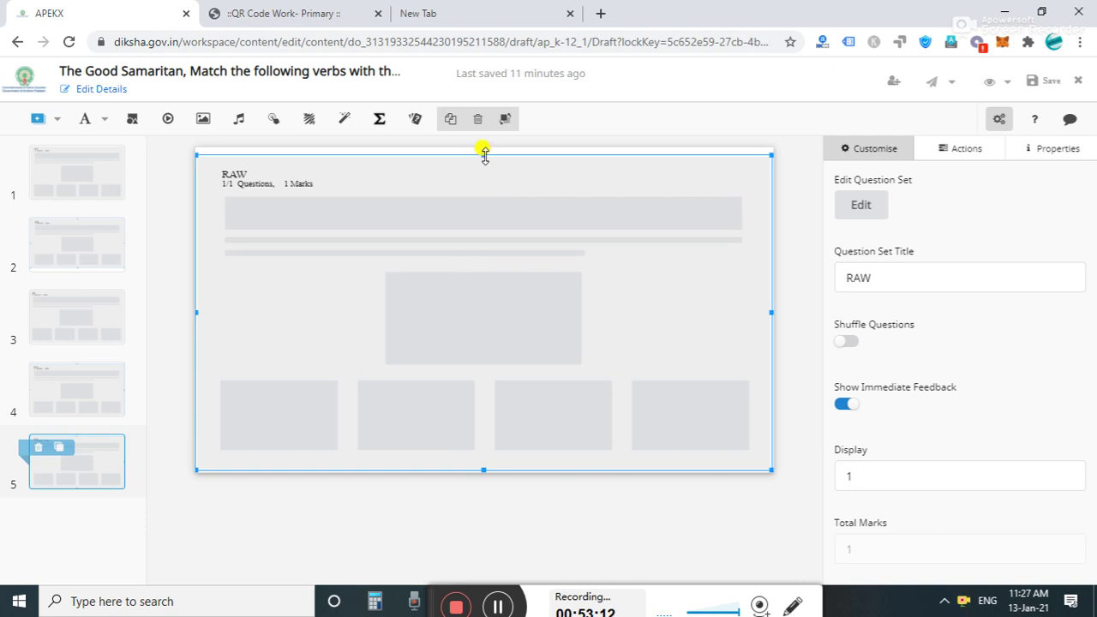
pyautogui.moveTo(484, 153); pyautogui.dragTo(485, 149)
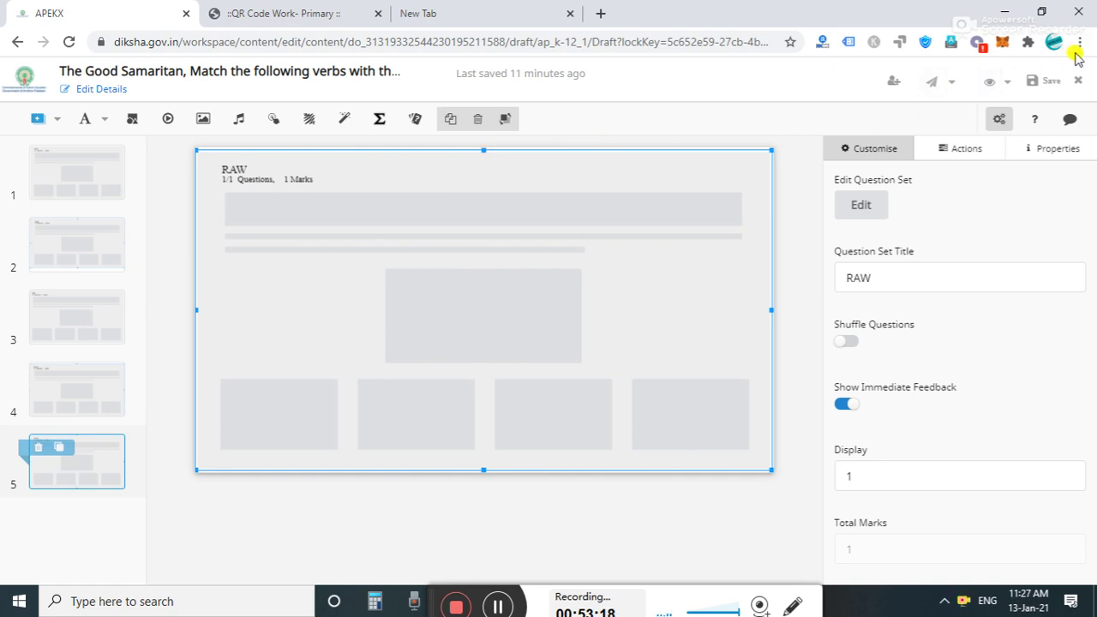
pyautogui.click(1051, 84)
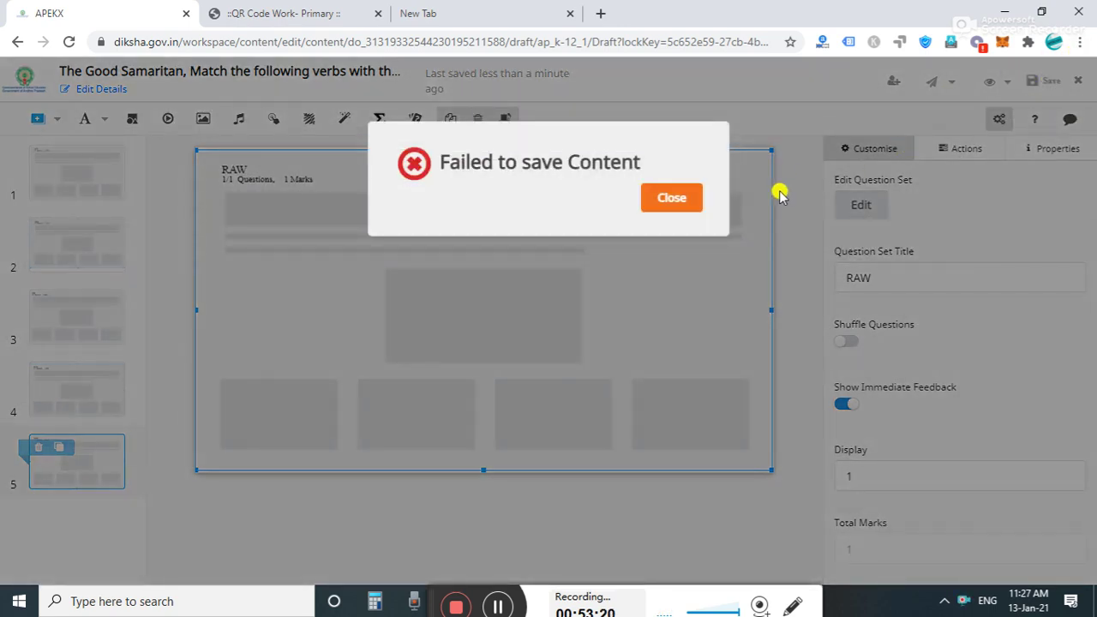
pyautogui.click(672, 198)
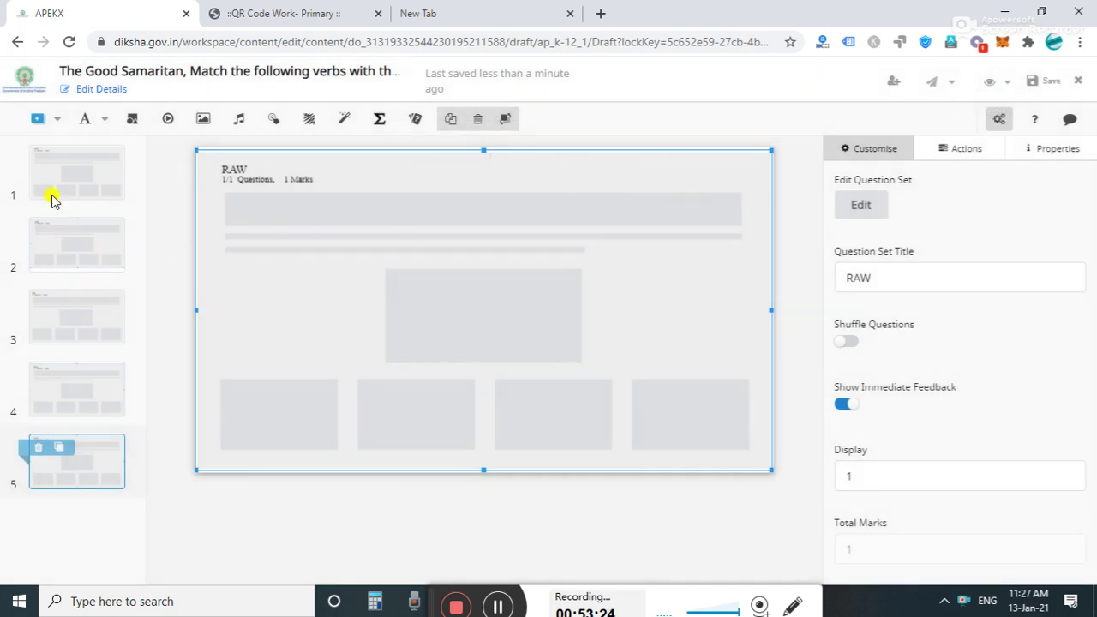
# Preview the resource from slide 1, try matching the verbs with their past forms, submit, and continue to the following question.
pyautogui.click(75, 169)
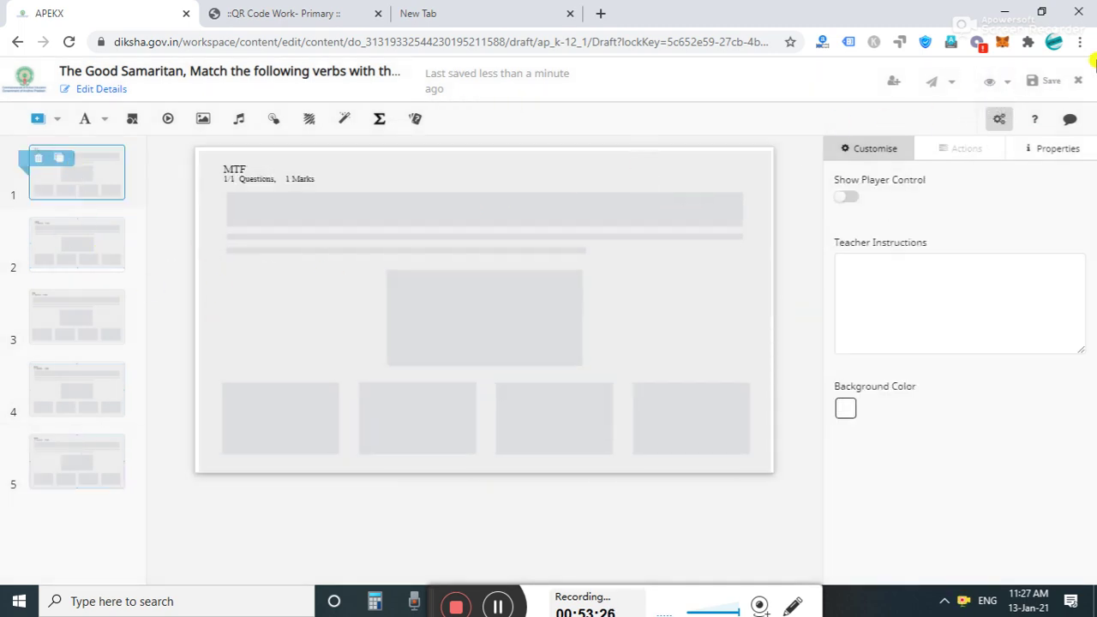
pyautogui.click(988, 83)
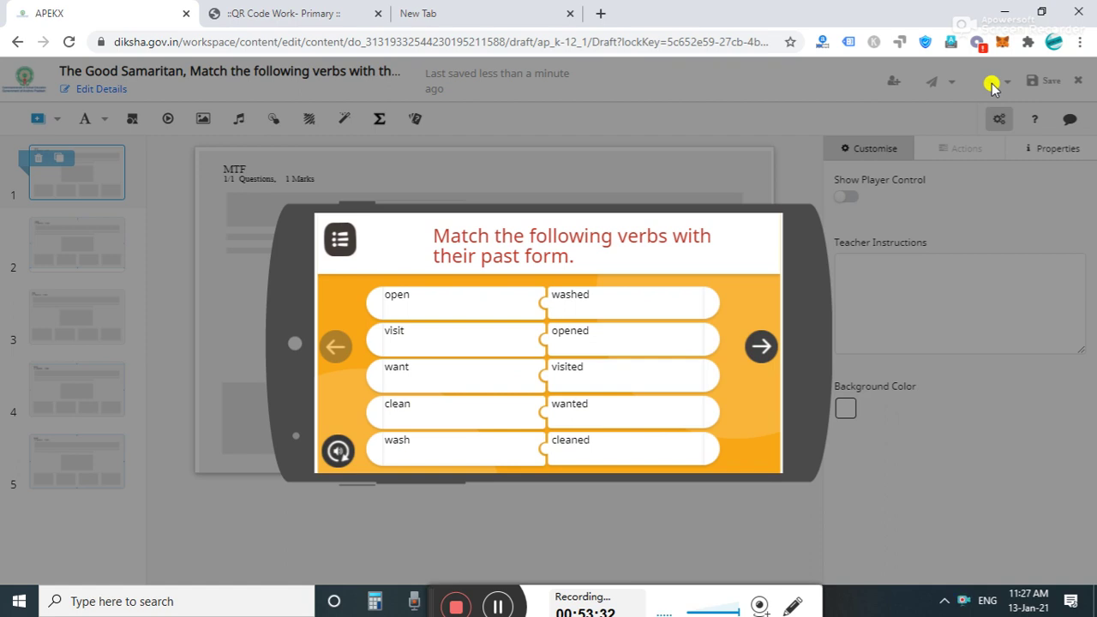
pyautogui.moveTo(577, 347); pyautogui.dragTo(579, 295)
pyautogui.moveTo(596, 392); pyautogui.dragTo(588, 333)
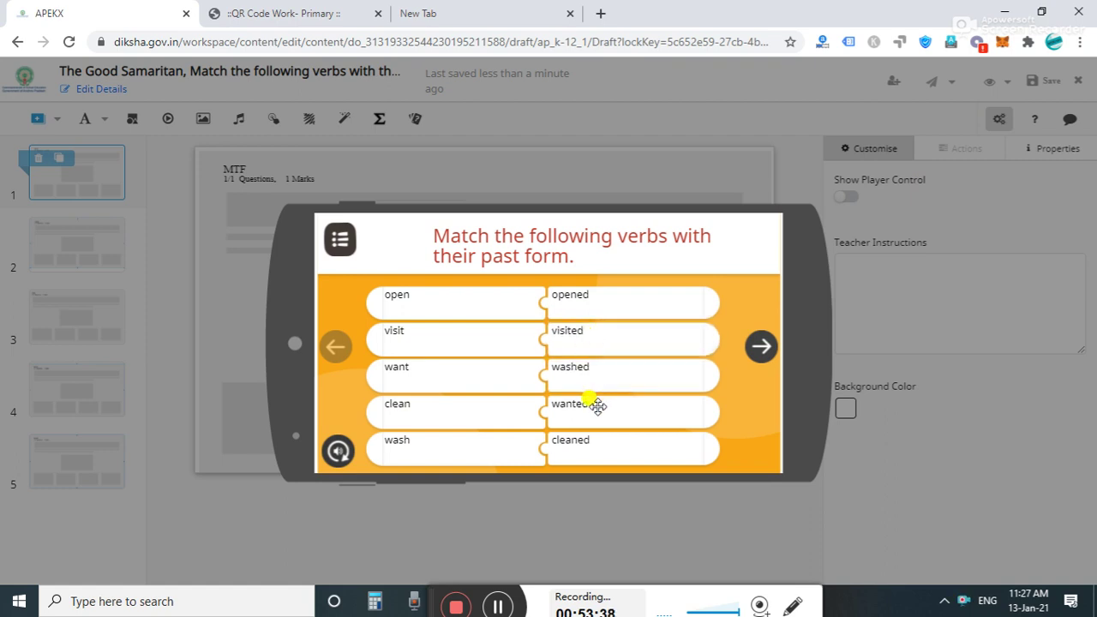
pyautogui.moveTo(603, 407); pyautogui.dragTo(600, 364)
pyautogui.moveTo(608, 410); pyautogui.dragTo(600, 441)
pyautogui.click(759, 351)
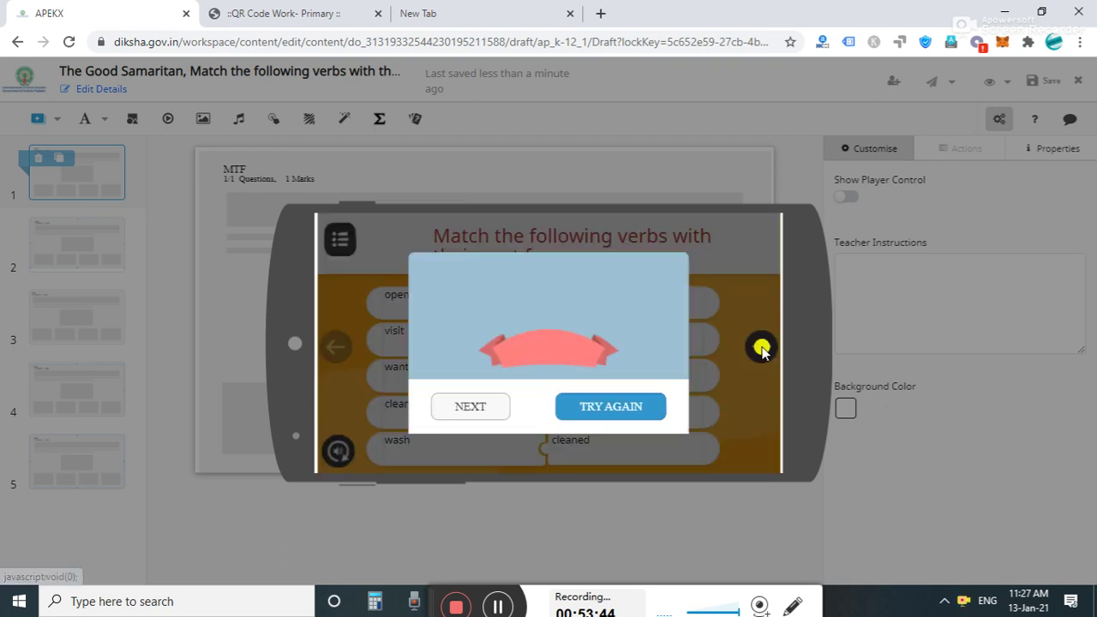
pyautogui.click(472, 413)
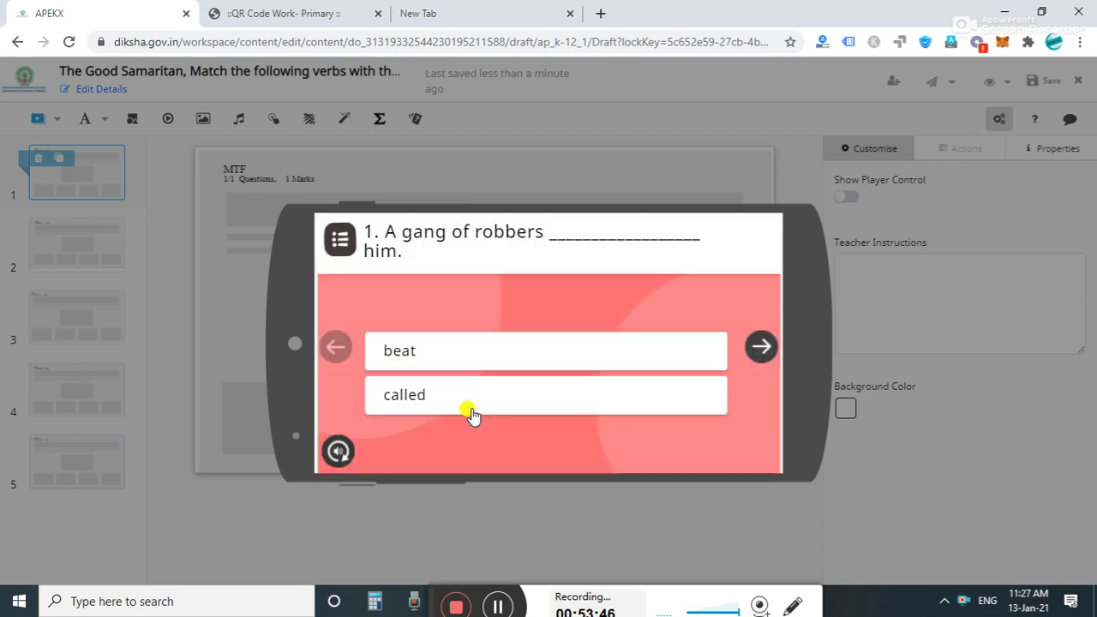
# Return to the verb-matching question in the preview, pair clean with cleaned and wash with washed, and submit the answer.
pyautogui.click(333, 345)
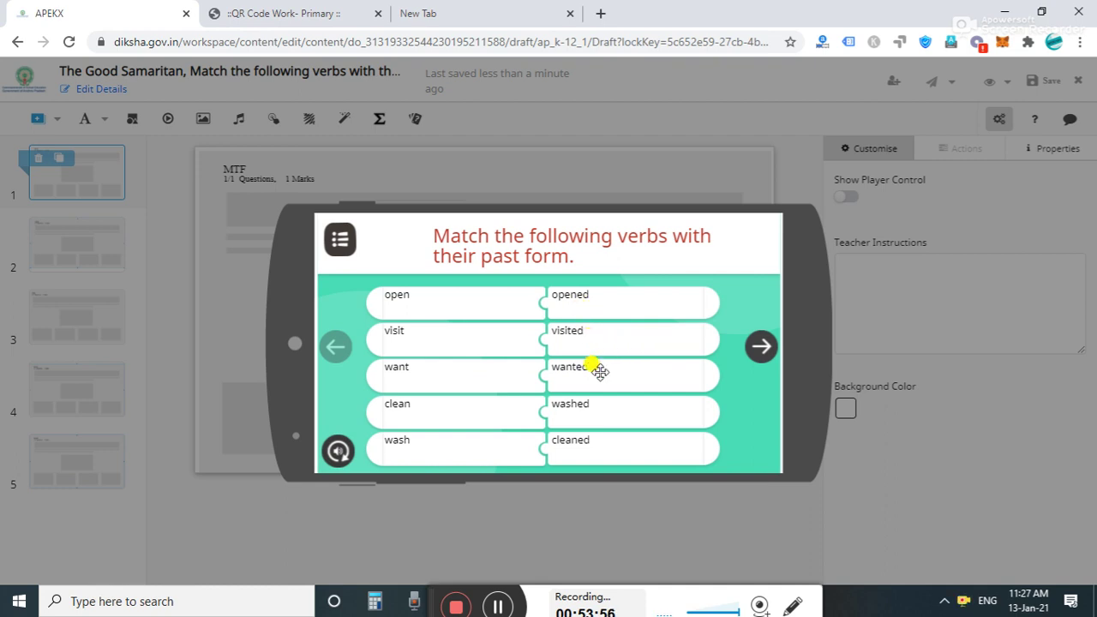
pyautogui.moveTo(597, 416); pyautogui.dragTo(593, 452)
pyautogui.click(759, 344)
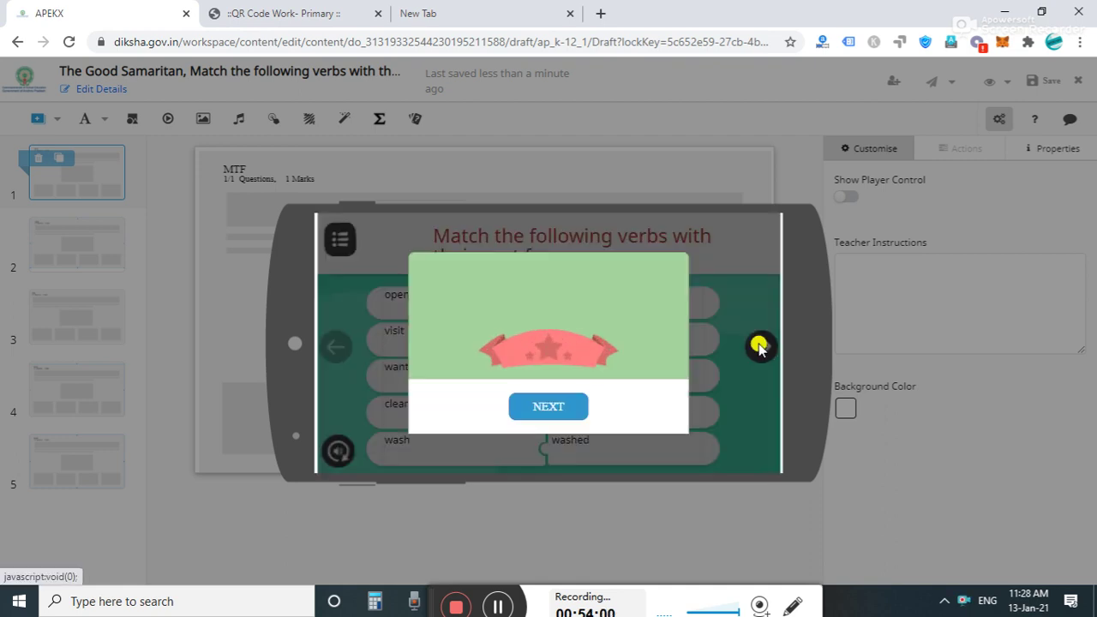
pyautogui.click(555, 406)
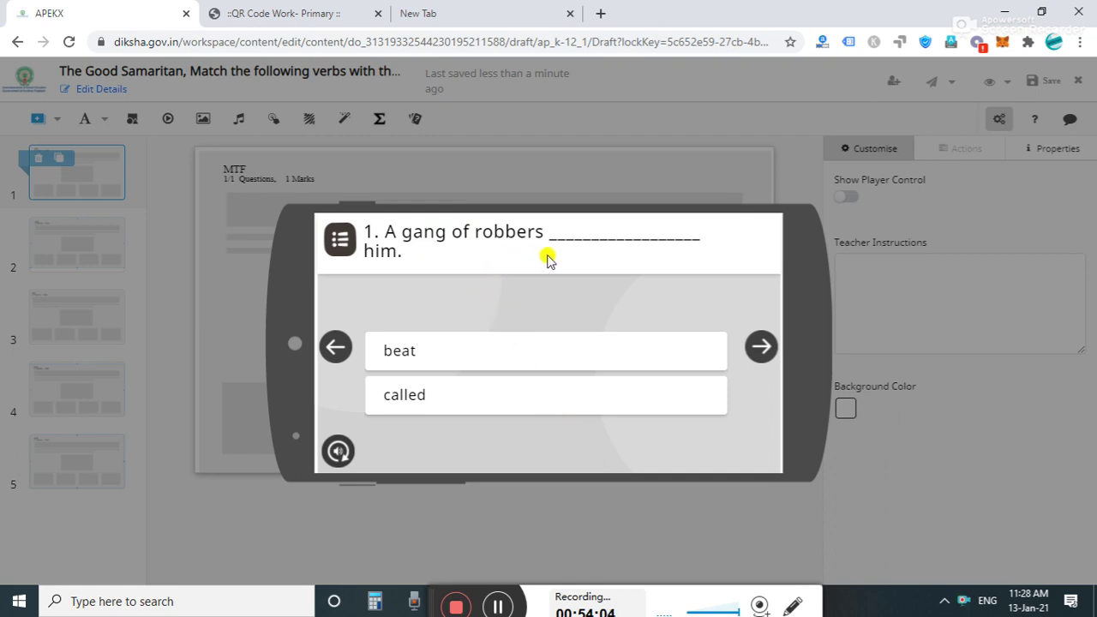
# Answer "A gang of robbers ____ him." with "beat" in the preview and continue.
pyautogui.click(512, 352)
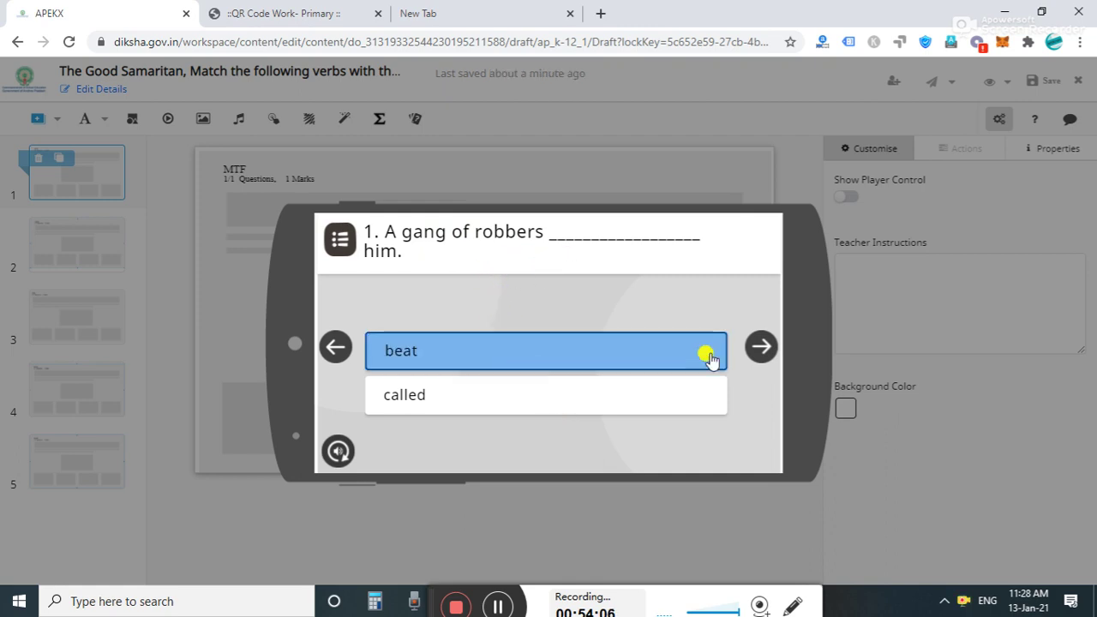
pyautogui.click(762, 346)
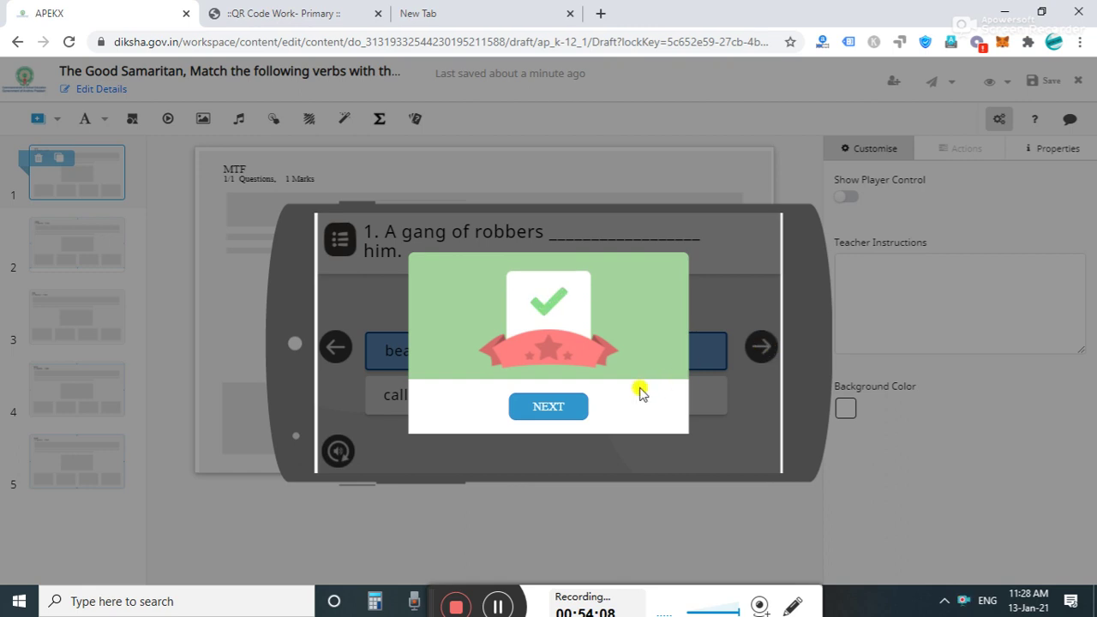
pyautogui.click(559, 406)
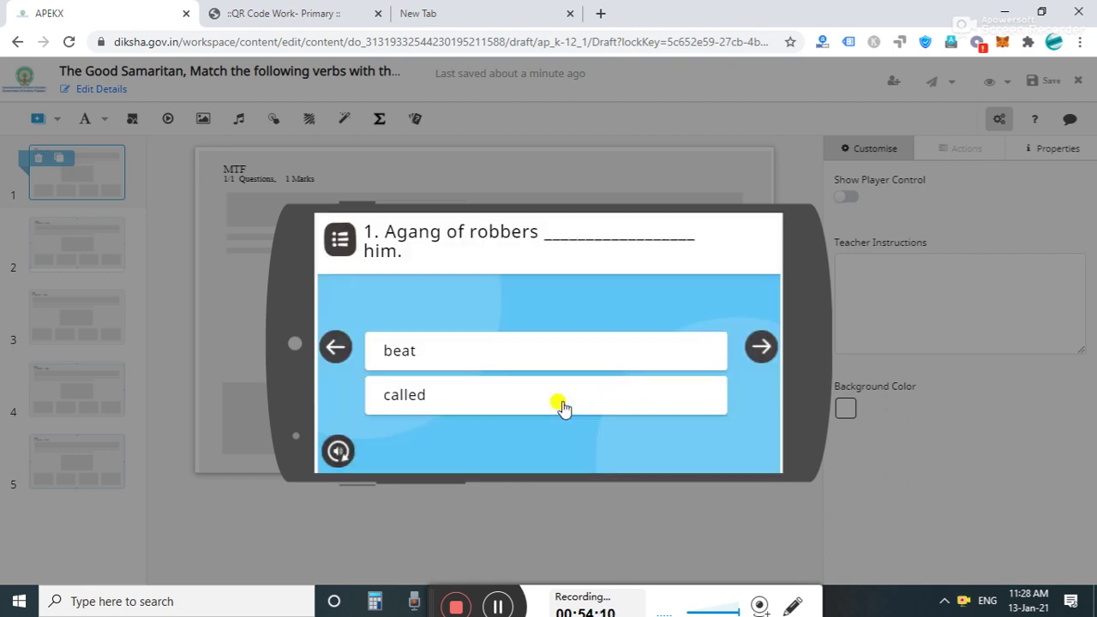
# Skip the unanswered robbers question in the preview, complete "He saw a ____ nearby." with "priest", and continue.
pyautogui.click(760, 346)
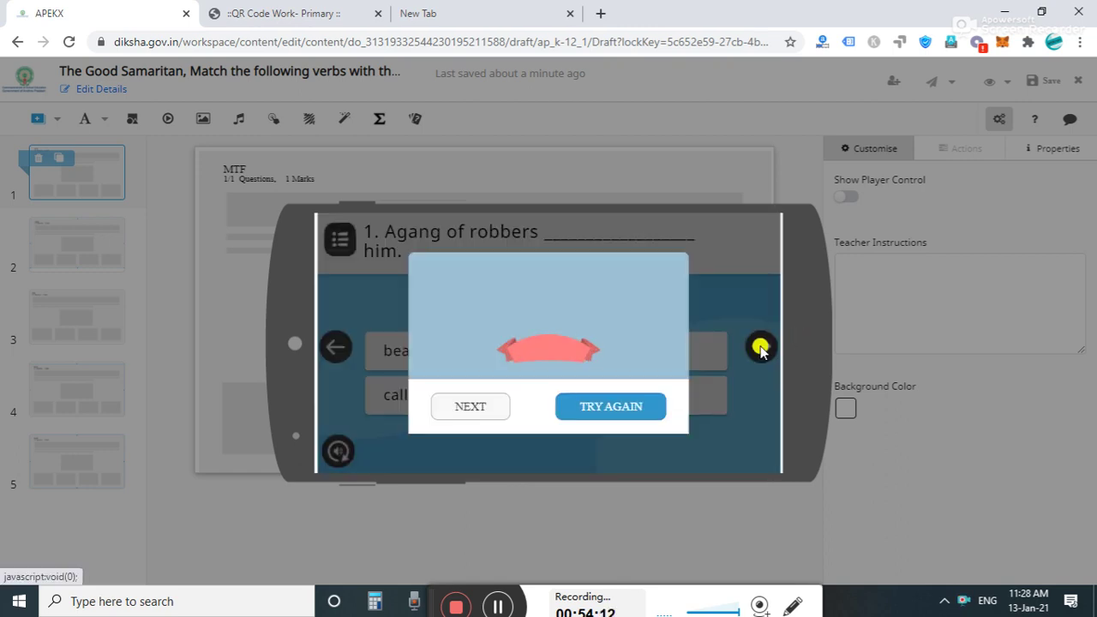
pyautogui.click(472, 405)
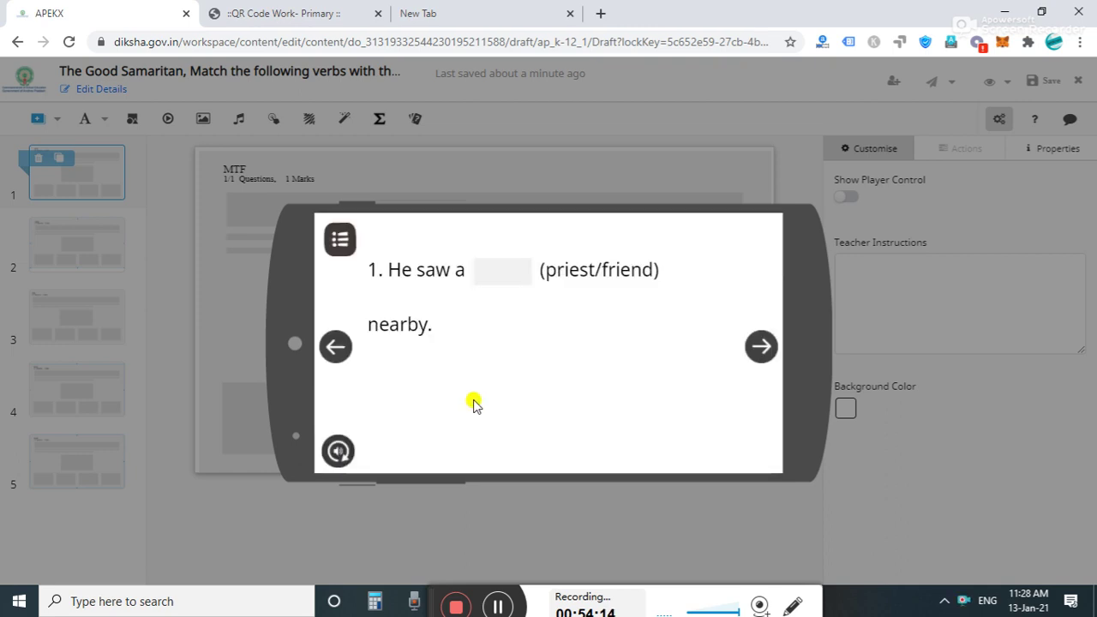
pyautogui.click(489, 277)
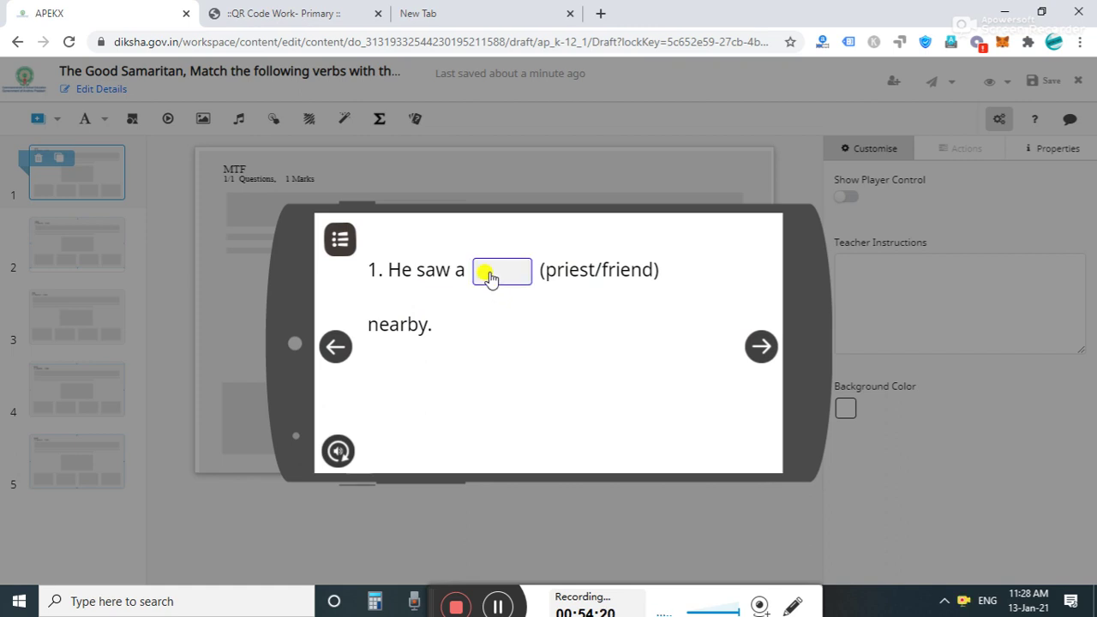
pyautogui.write('priest')
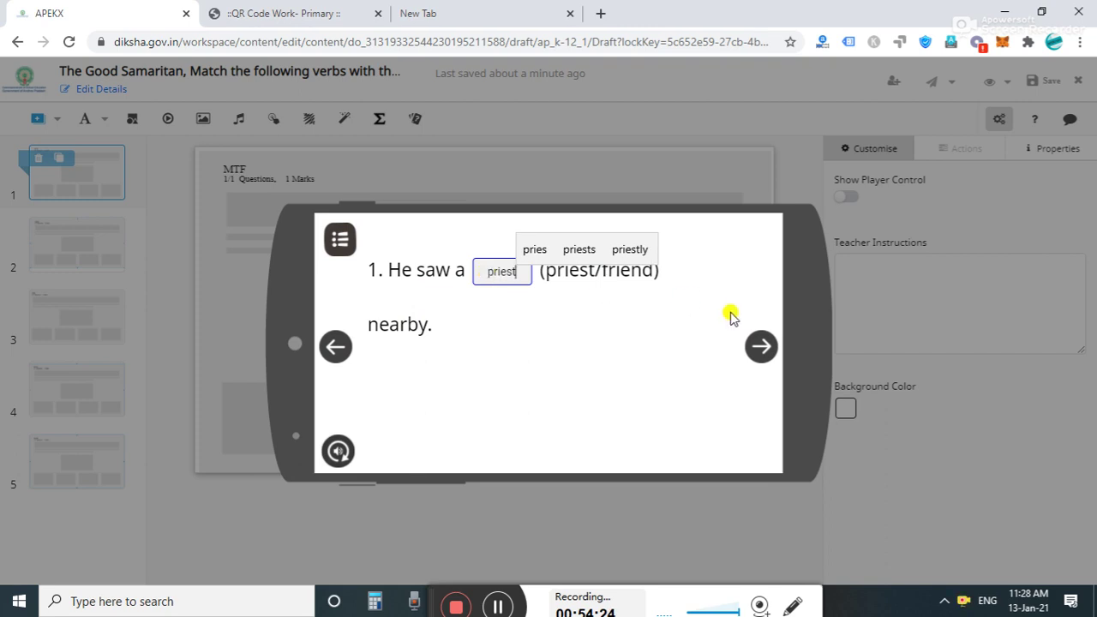
pyautogui.click(761, 349)
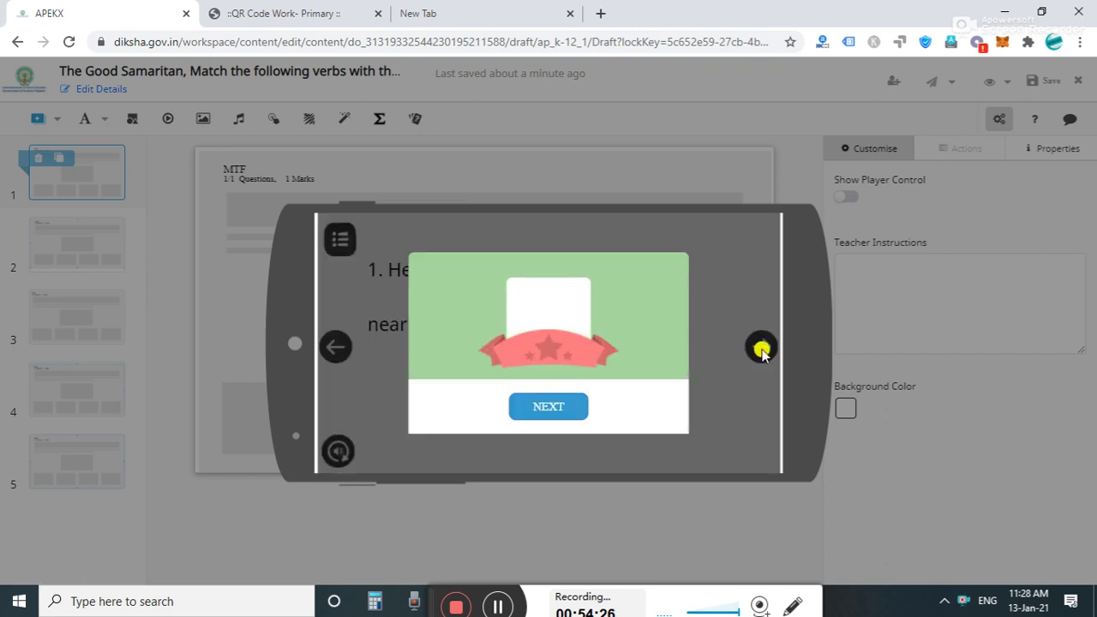
pyautogui.click(551, 409)
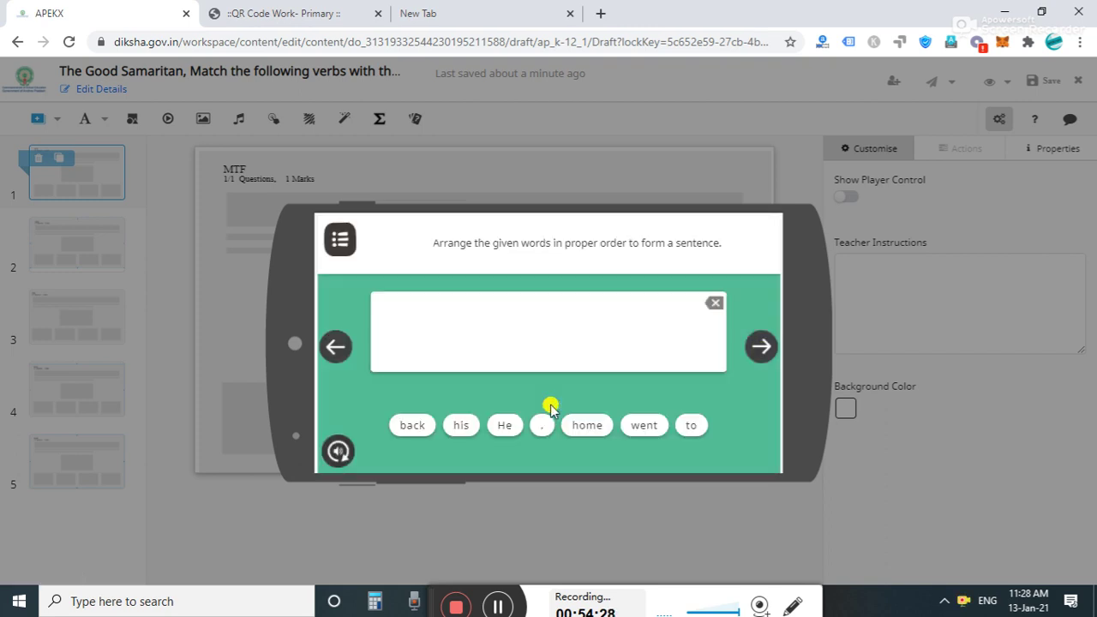
# Arrange the given words into "He went back to his home ." in the preview, submit the answer, and continue.
pyautogui.click(506, 426)
pyautogui.click(638, 427)
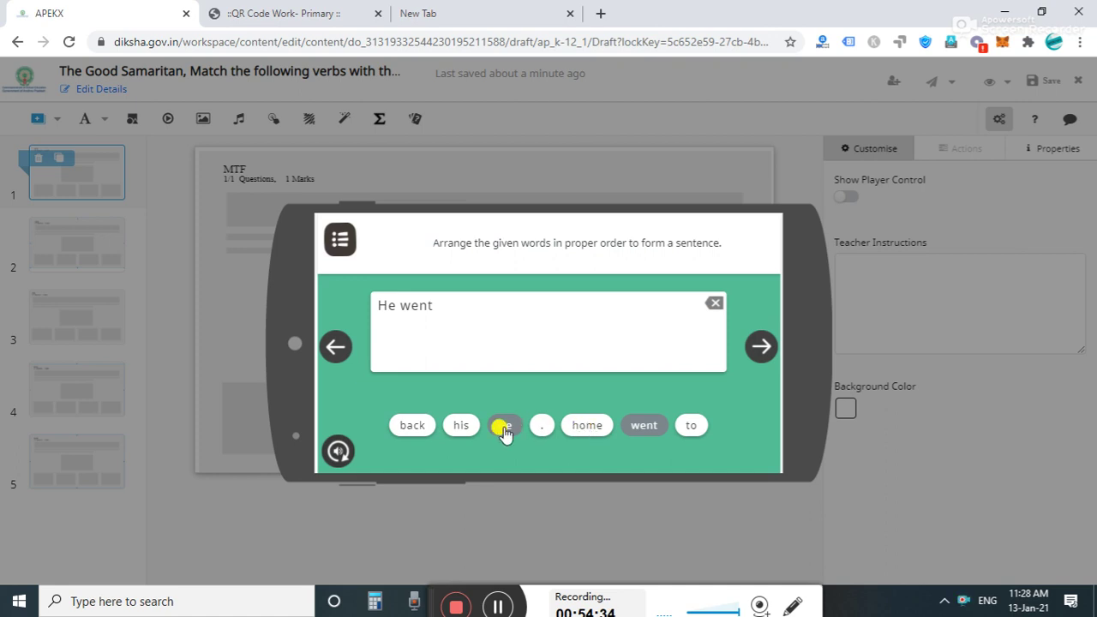
pyautogui.click(462, 426)
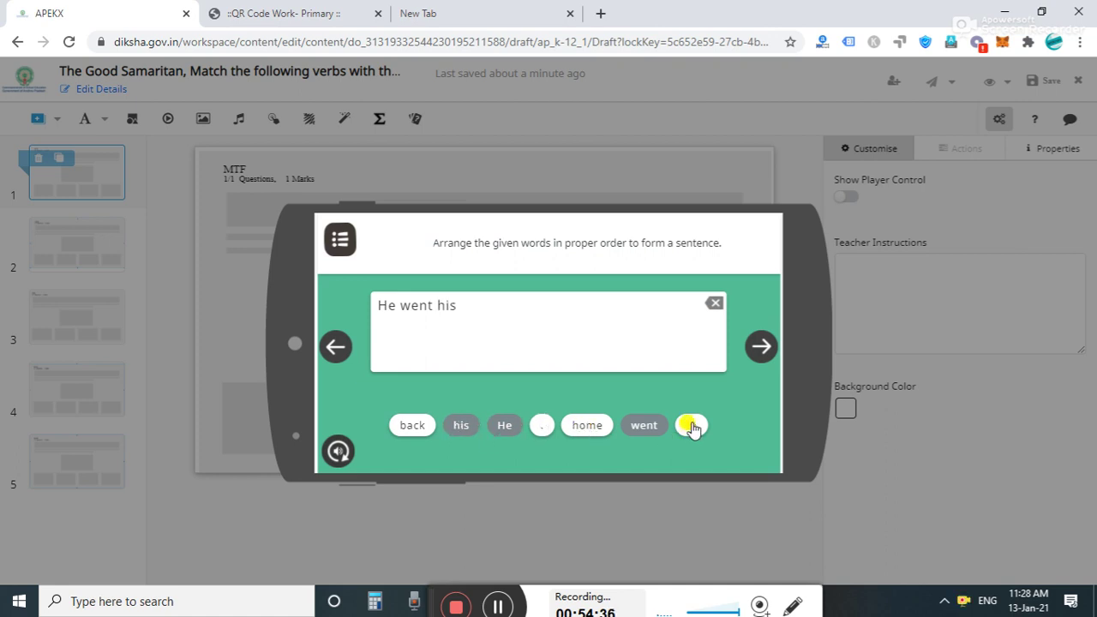
pyautogui.click(713, 302)
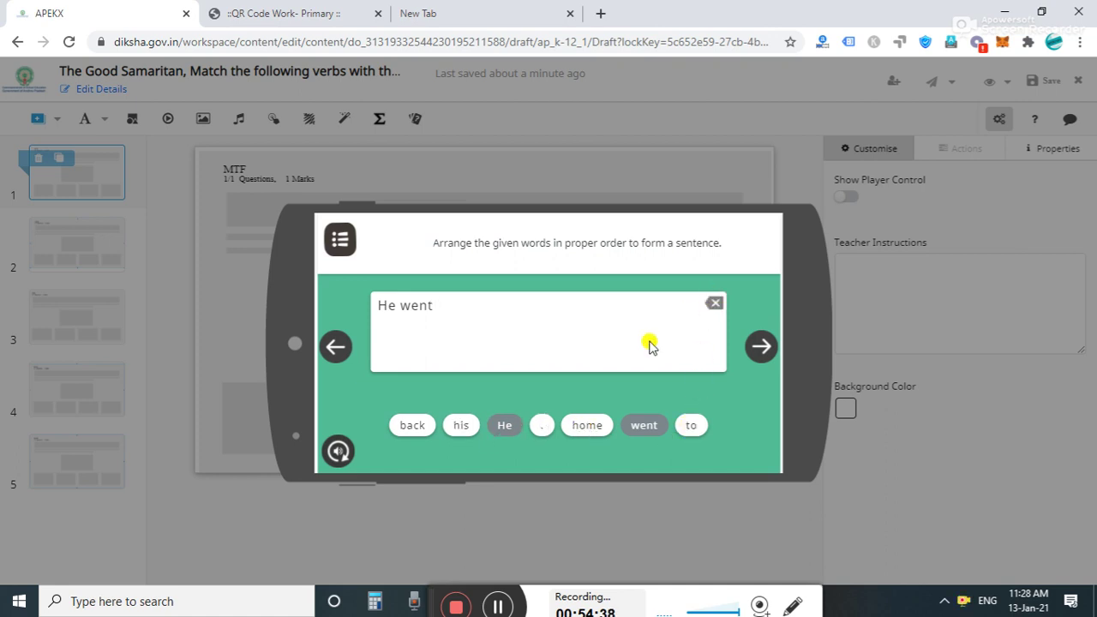
pyautogui.click(416, 423)
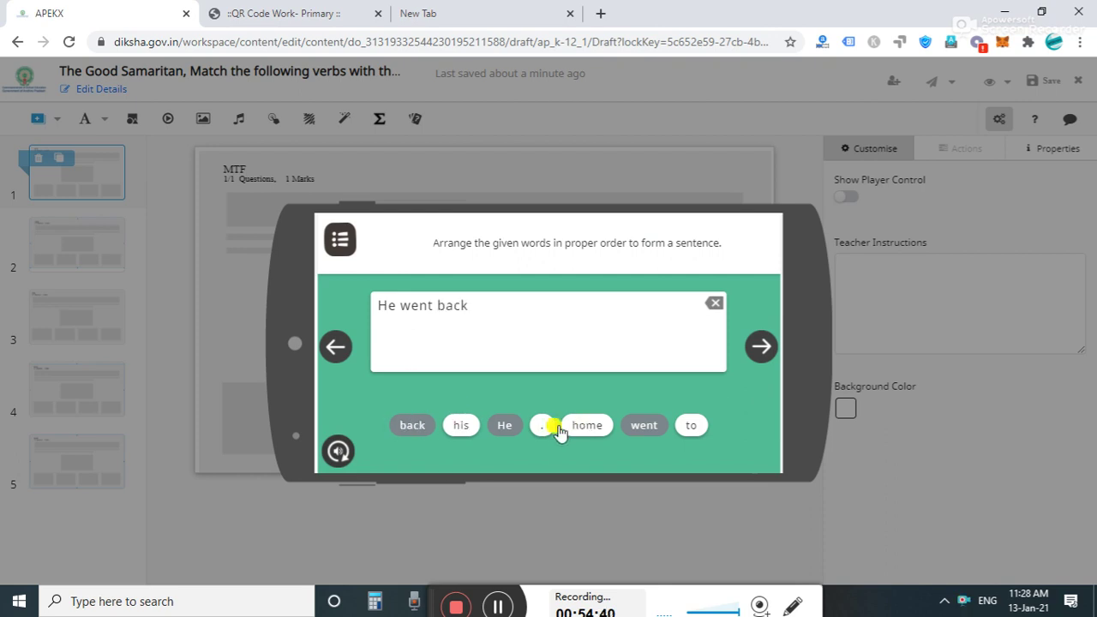
pyautogui.click(692, 425)
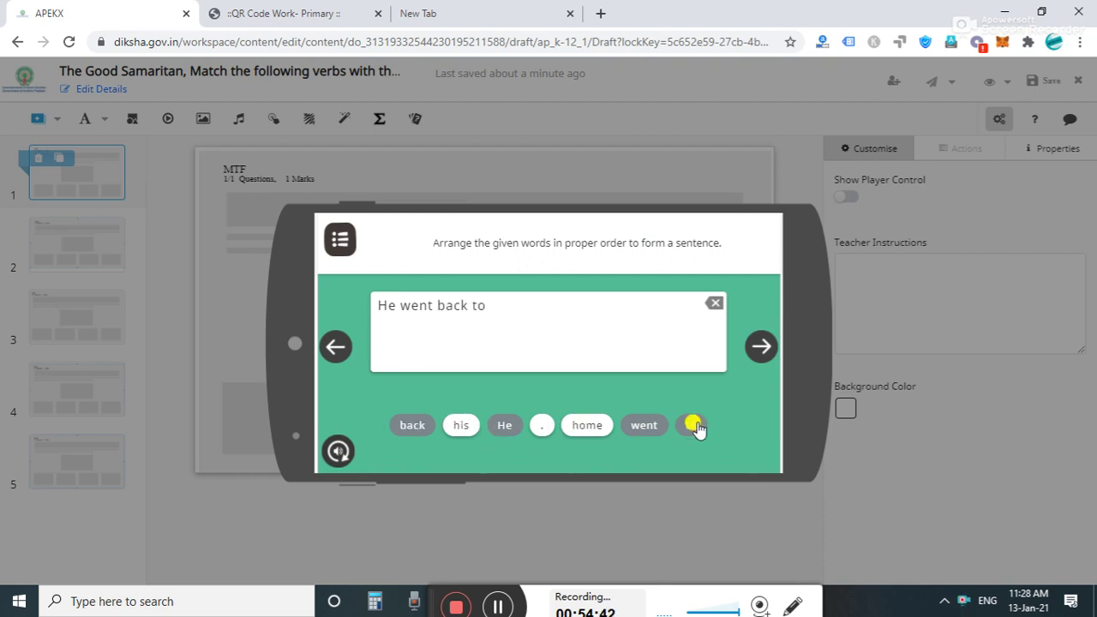
pyautogui.click(458, 429)
pyautogui.click(580, 427)
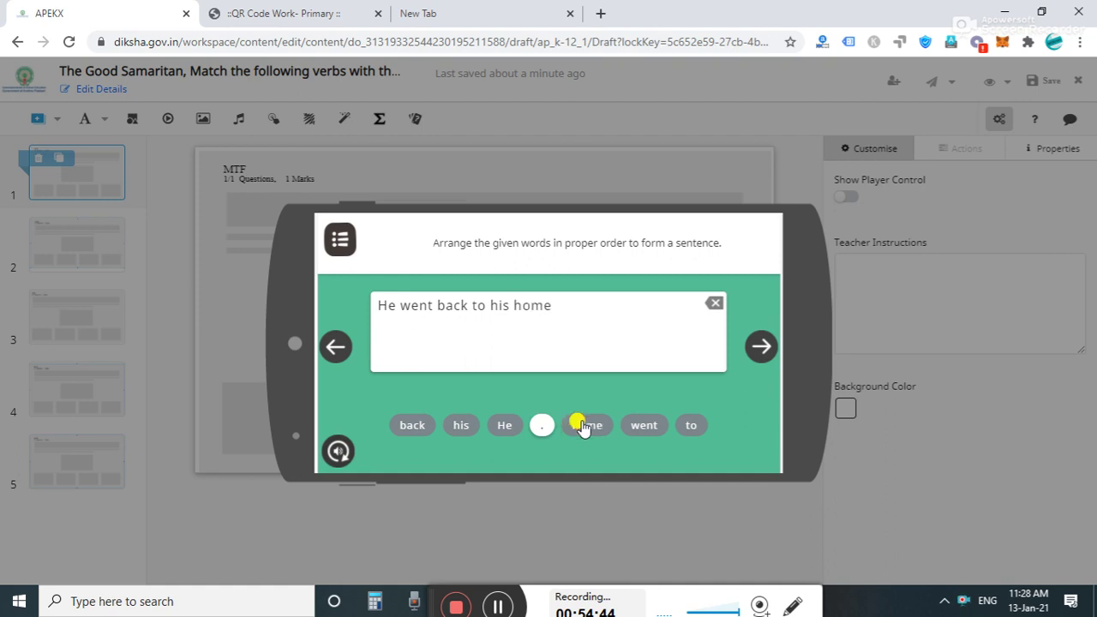
pyautogui.click(540, 429)
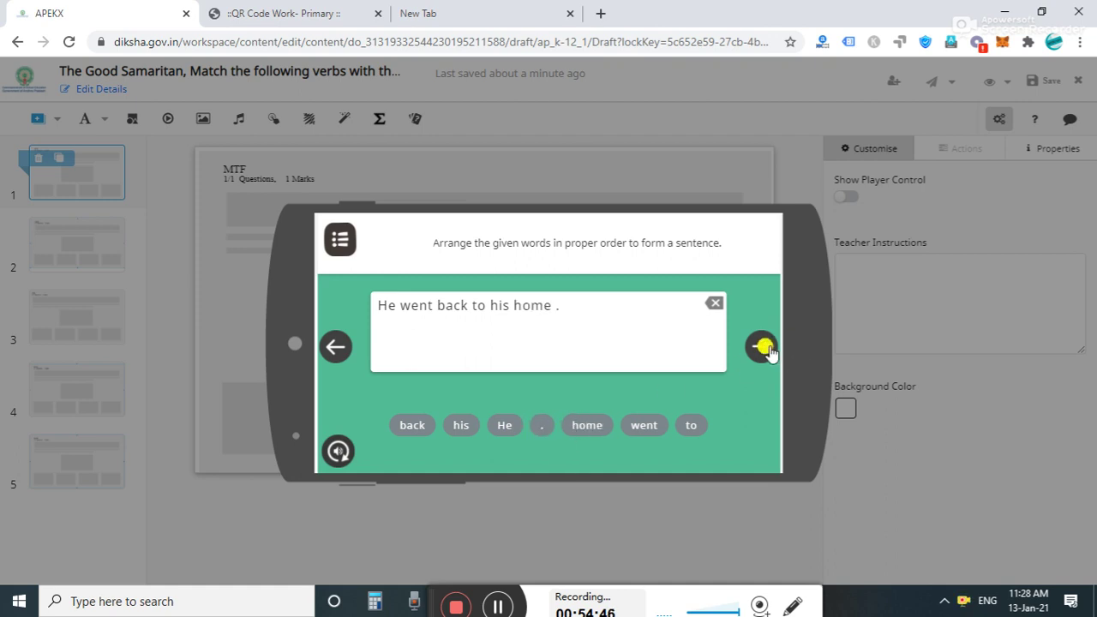
pyautogui.click(765, 346)
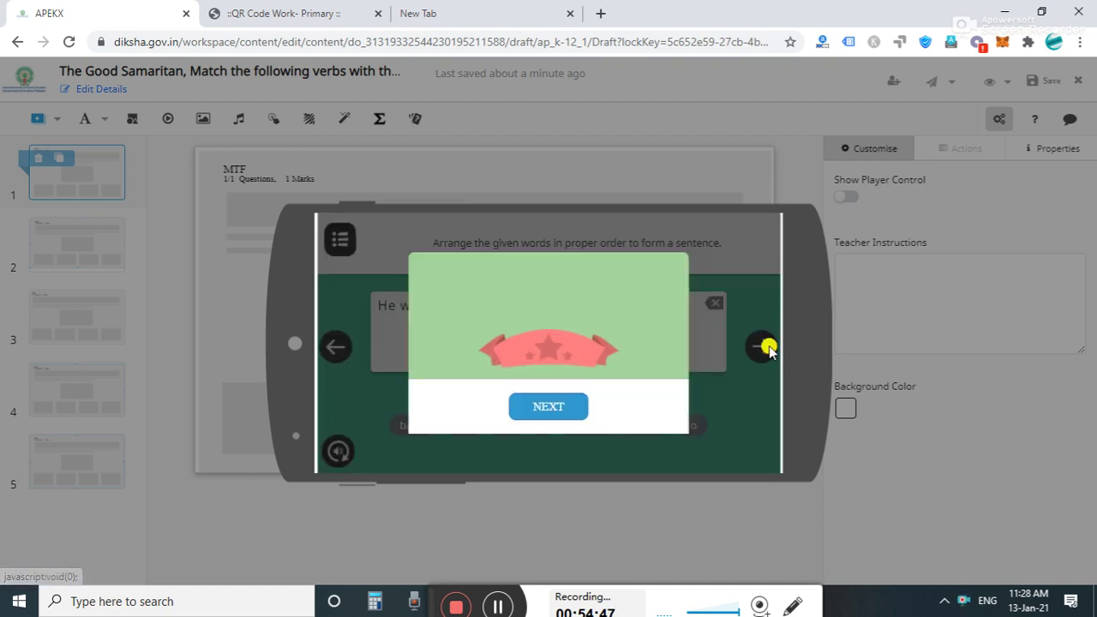
pyautogui.click(557, 403)
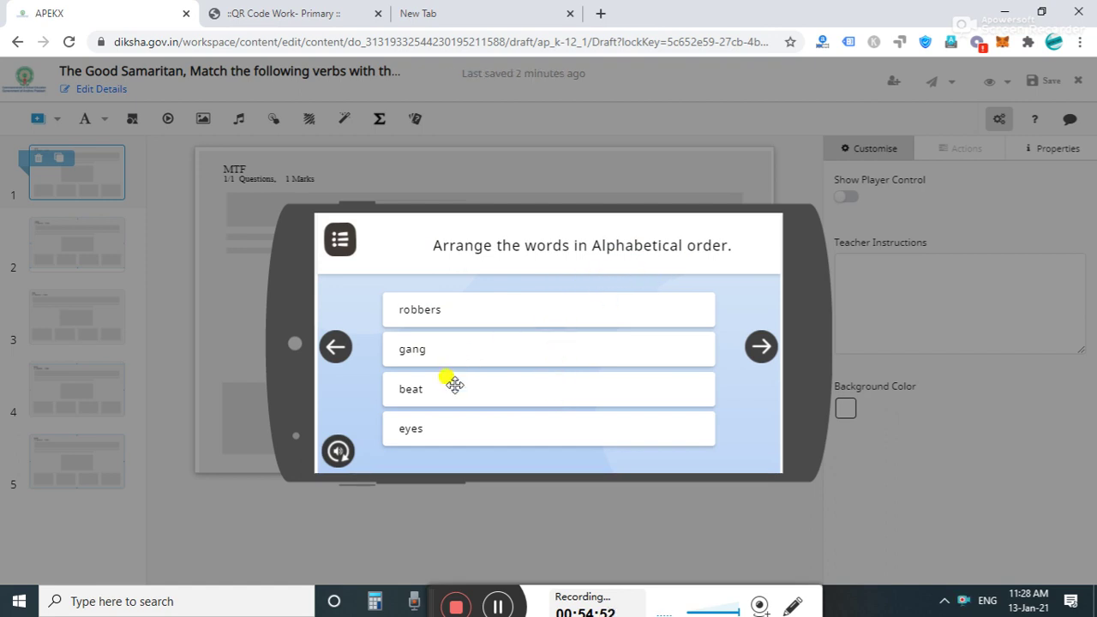
# Arrange the words alphabetically as beat, eyes, gang, robbers in the preview, submit, and proceed to the results.
pyautogui.moveTo(469, 394); pyautogui.dragTo(465, 305)
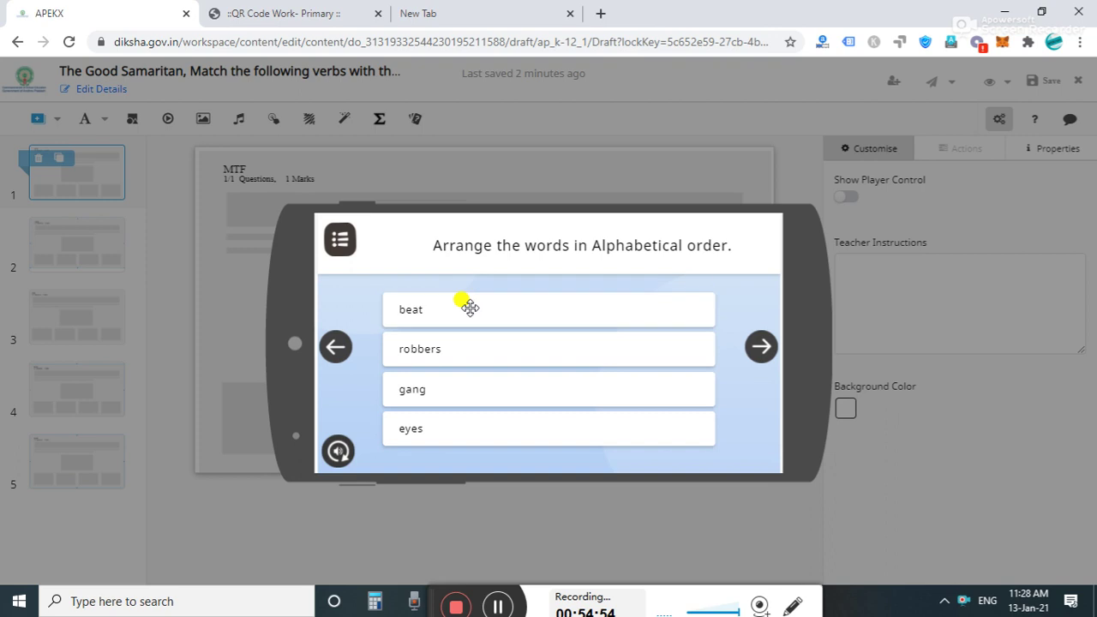
pyautogui.moveTo(472, 422); pyautogui.dragTo(466, 335)
pyautogui.moveTo(472, 397); pyautogui.dragTo(479, 438)
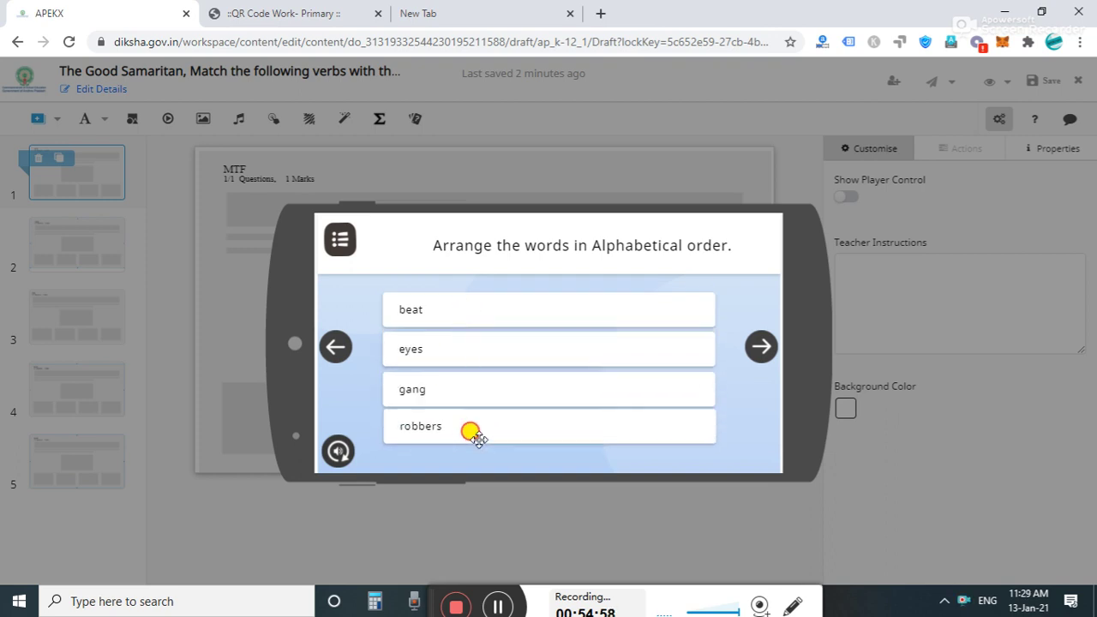
pyautogui.click(758, 351)
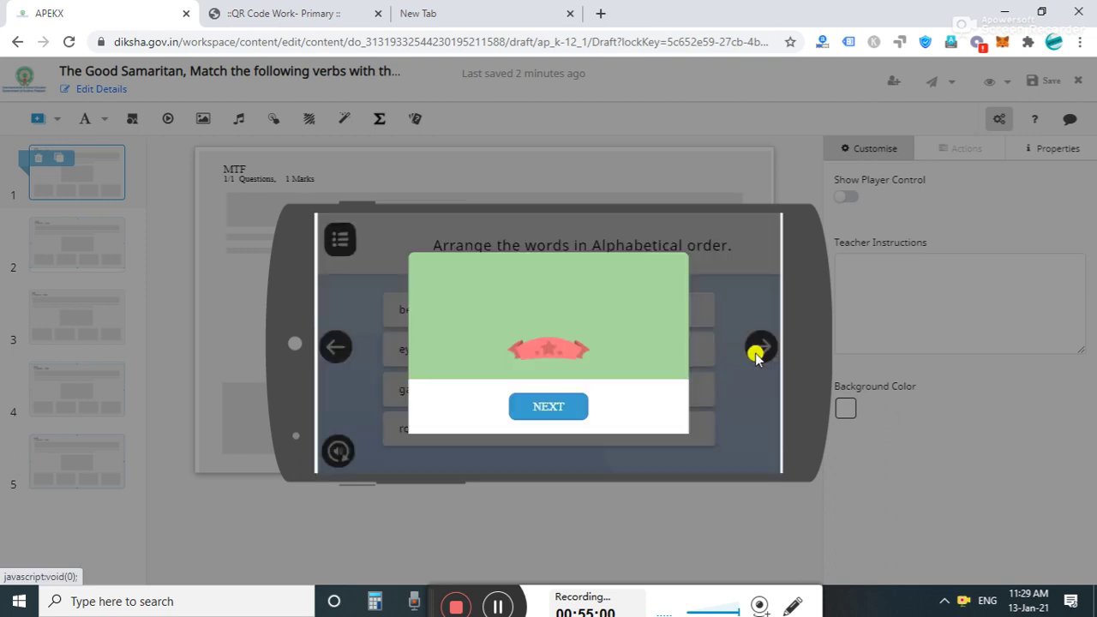
pyautogui.click(548, 410)
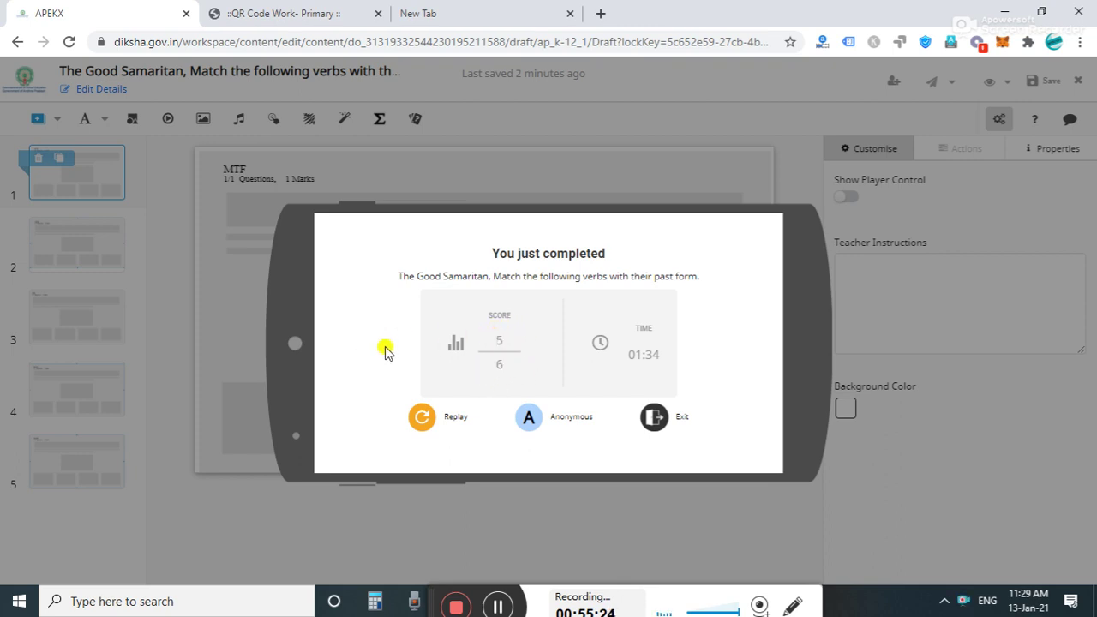
# Close the completed preview and restart it from slide 1.
pyautogui.click(881, 297)
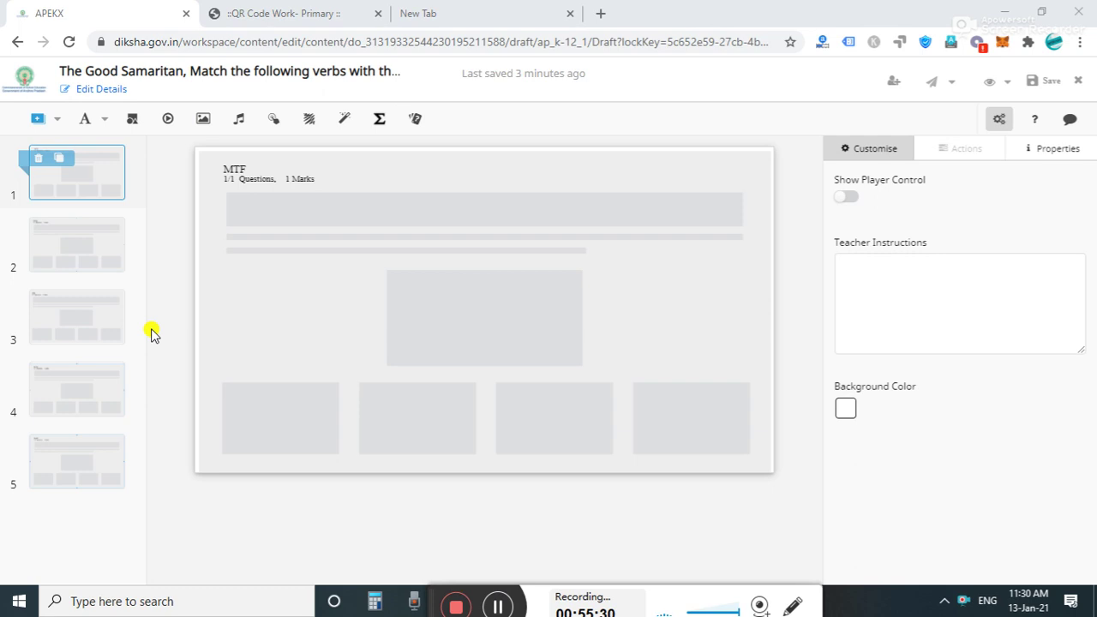
pyautogui.click(76, 257)
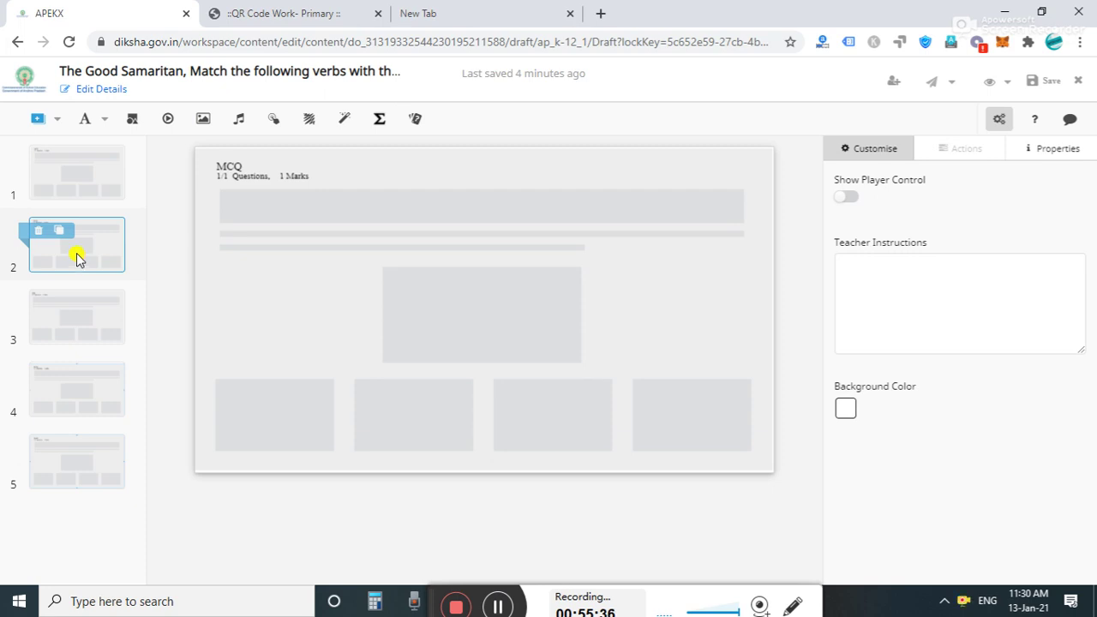
pyautogui.click(99, 169)
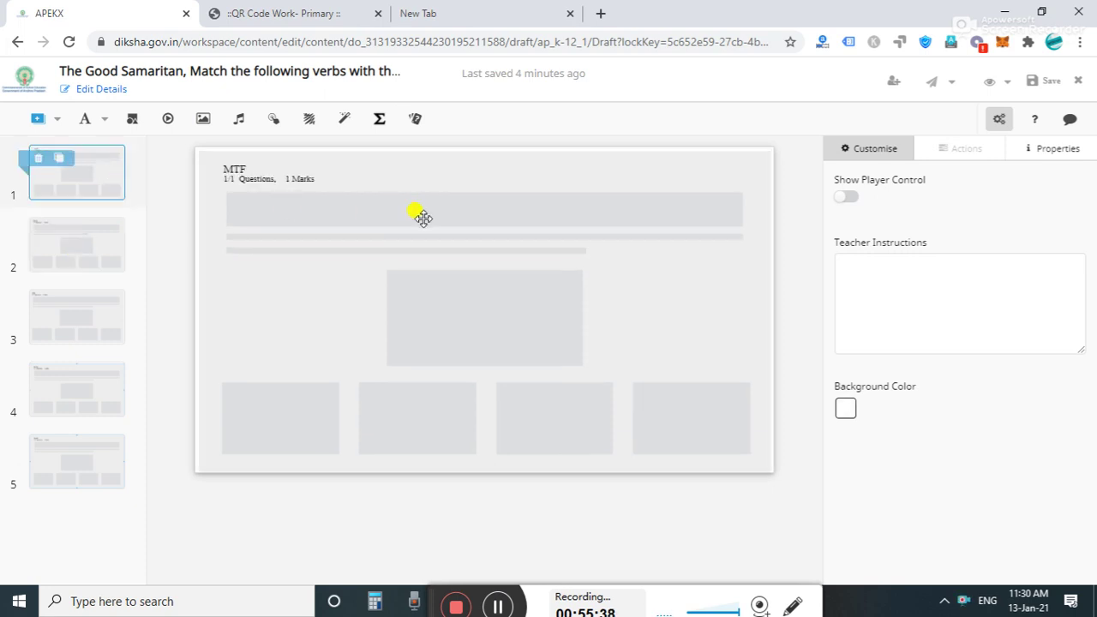
pyautogui.click(991, 84)
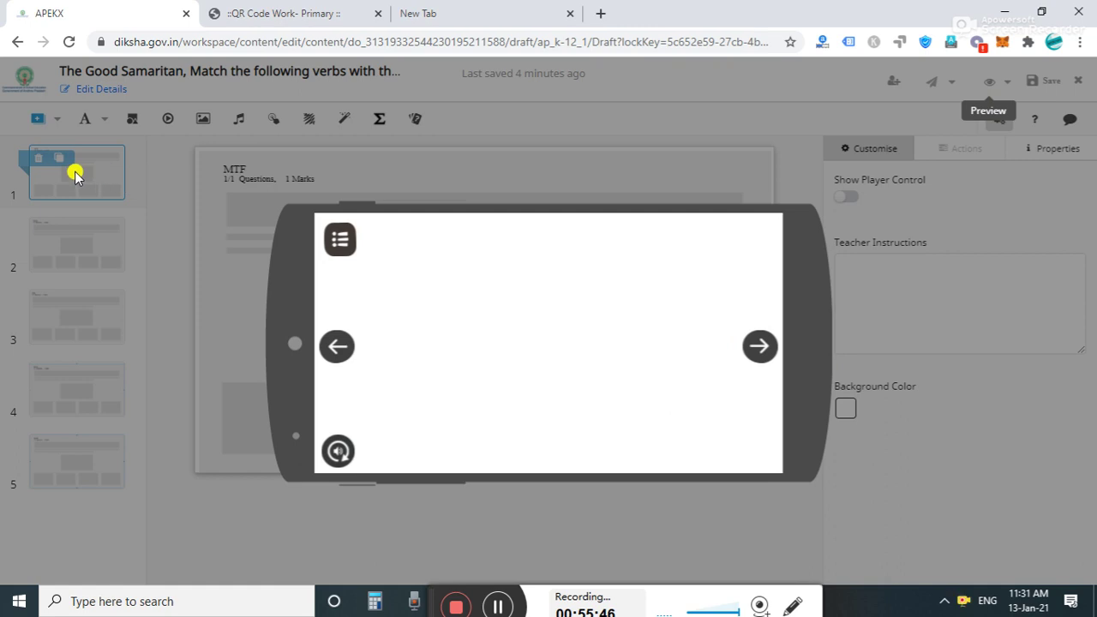
pyautogui.press('Escape')
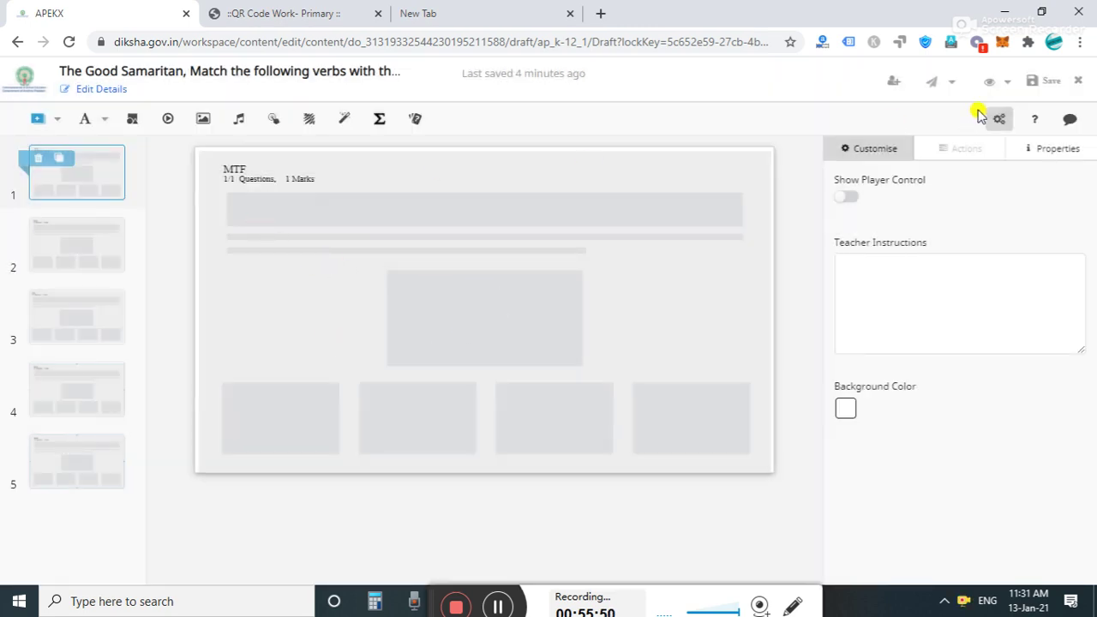
pyautogui.click(993, 83)
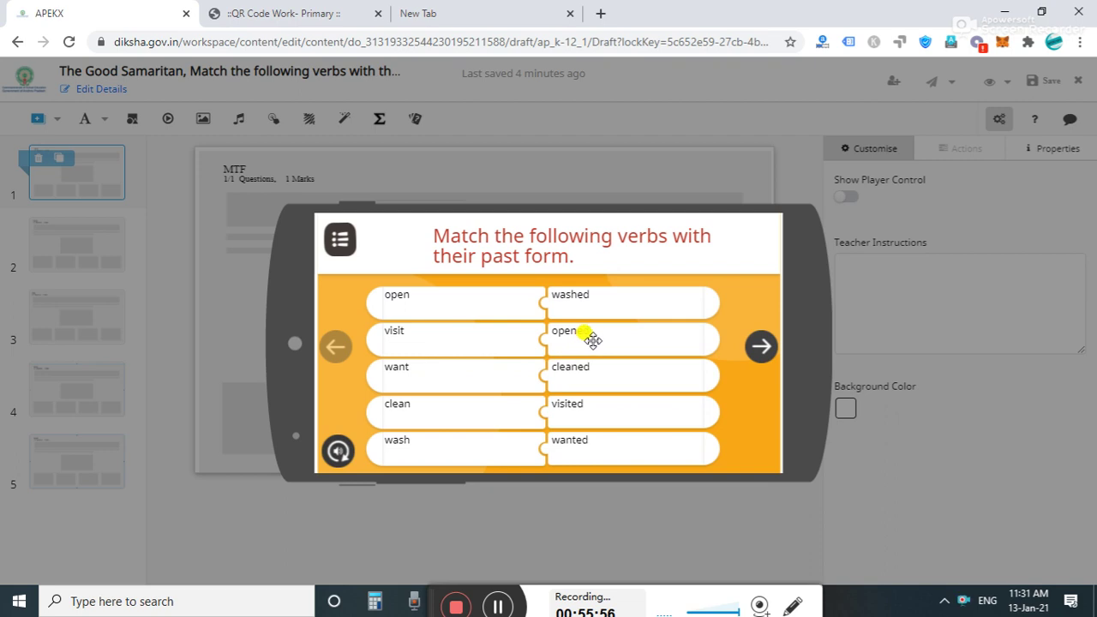
# Match open, visit, want, clean and wash with opened, visited, wanted, cleaned and washed, submit the answer, and continue.
pyautogui.moveTo(593, 341); pyautogui.dragTo(588, 301)
pyautogui.moveTo(586, 399); pyautogui.dragTo(593, 318)
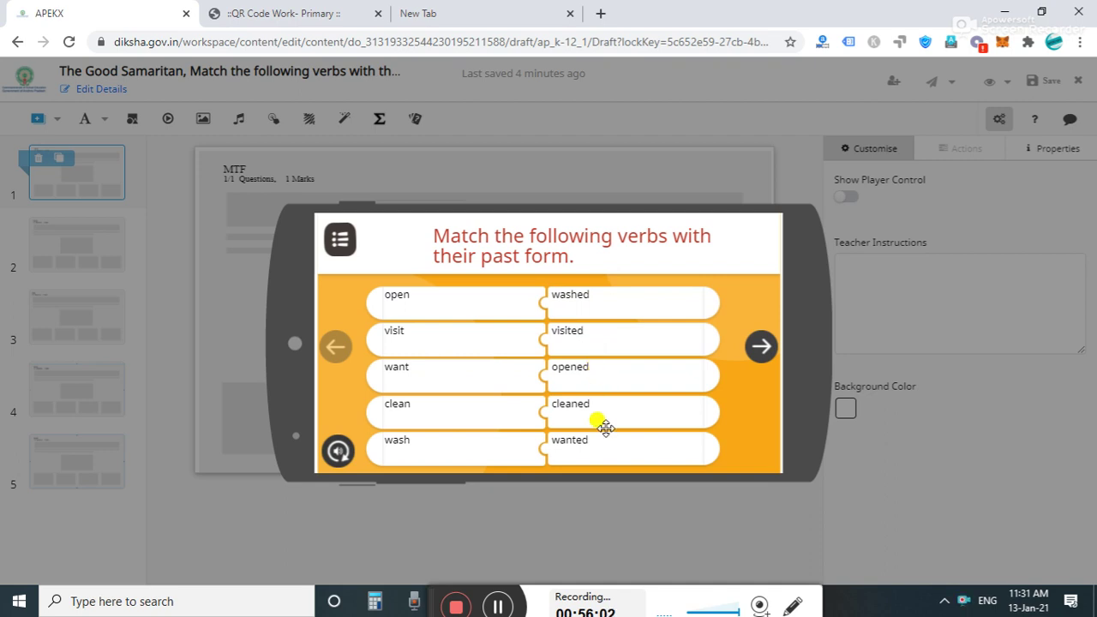
pyautogui.moveTo(603, 449); pyautogui.dragTo(591, 336)
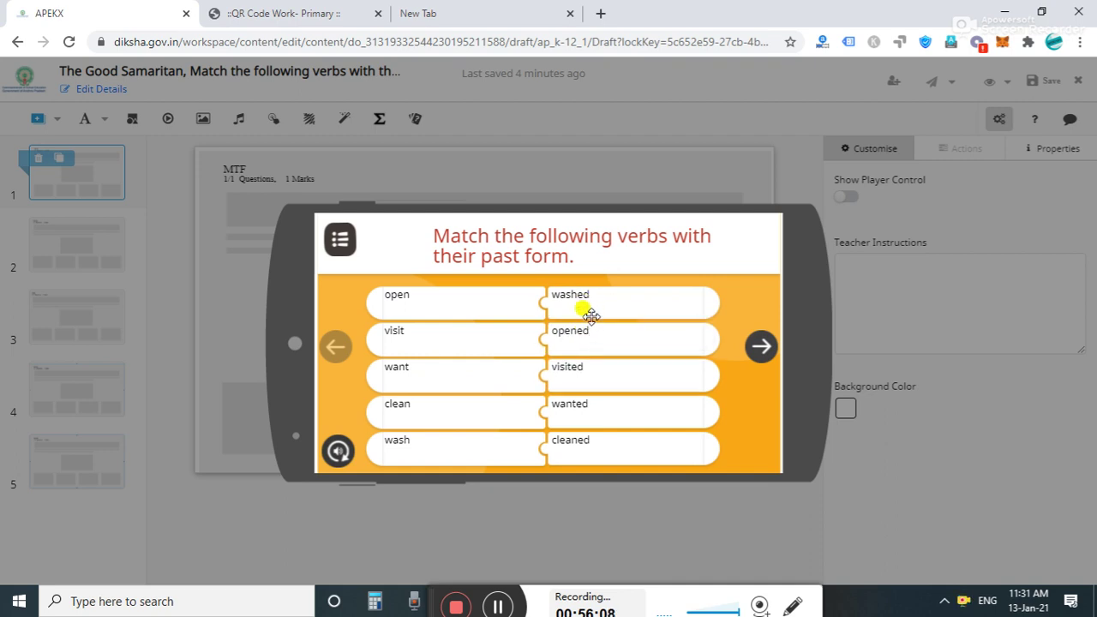
pyautogui.moveTo(588, 329); pyautogui.dragTo(590, 295)
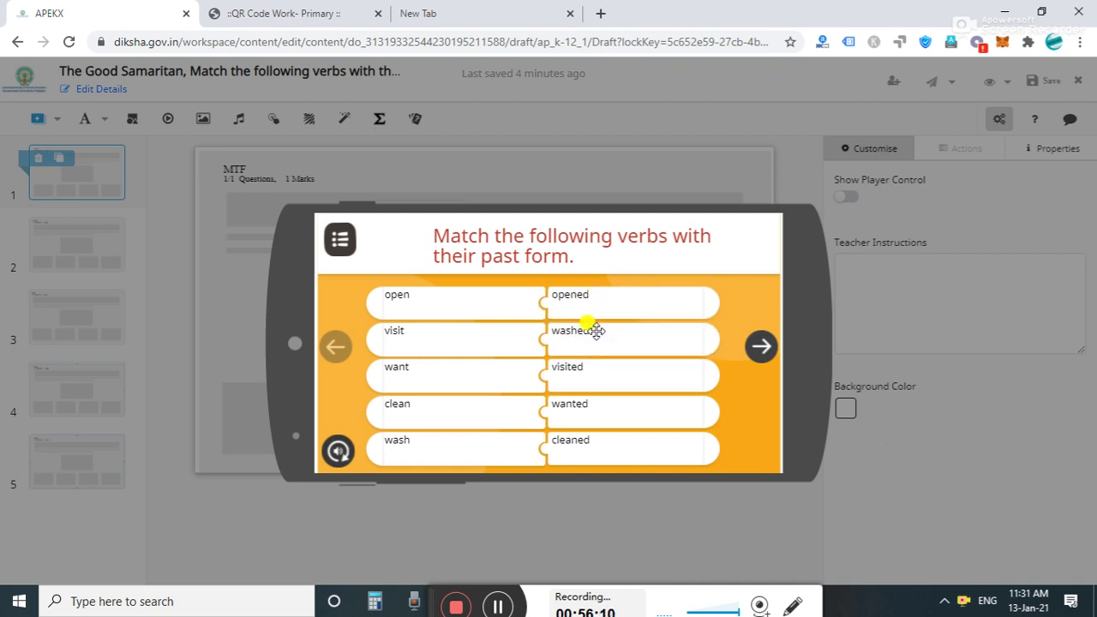
pyautogui.moveTo(595, 340); pyautogui.dragTo(597, 488)
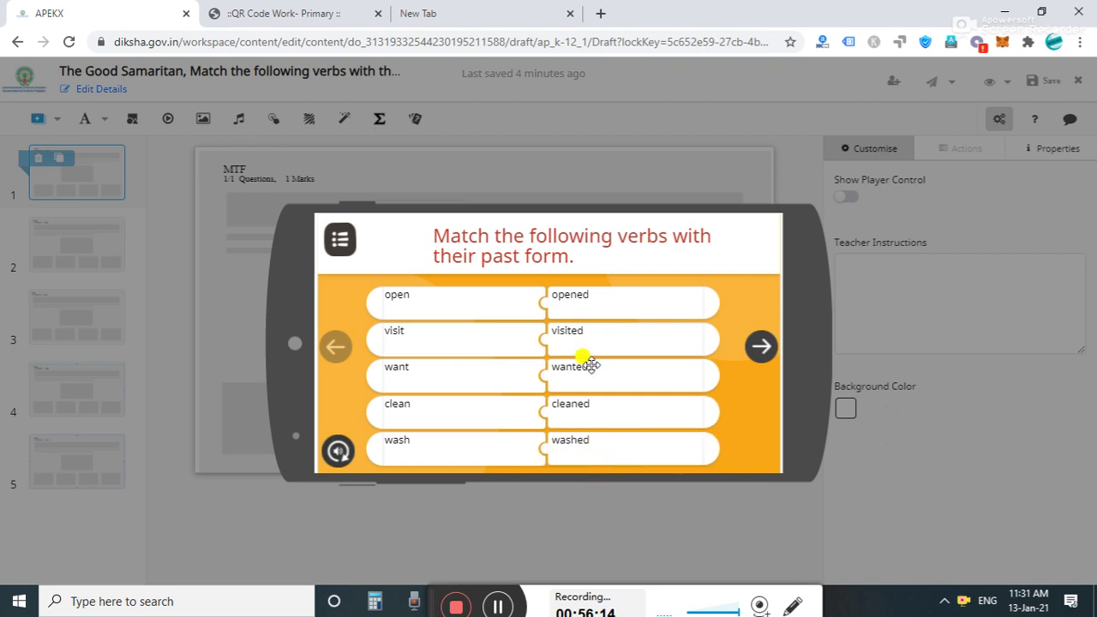
pyautogui.click(761, 346)
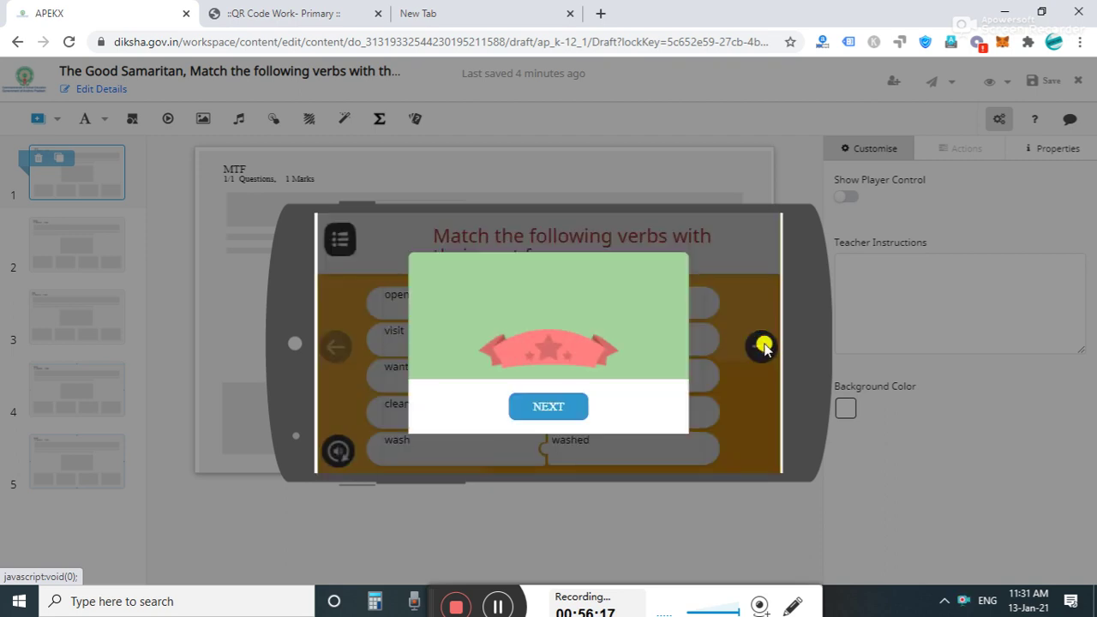
pyautogui.click(554, 403)
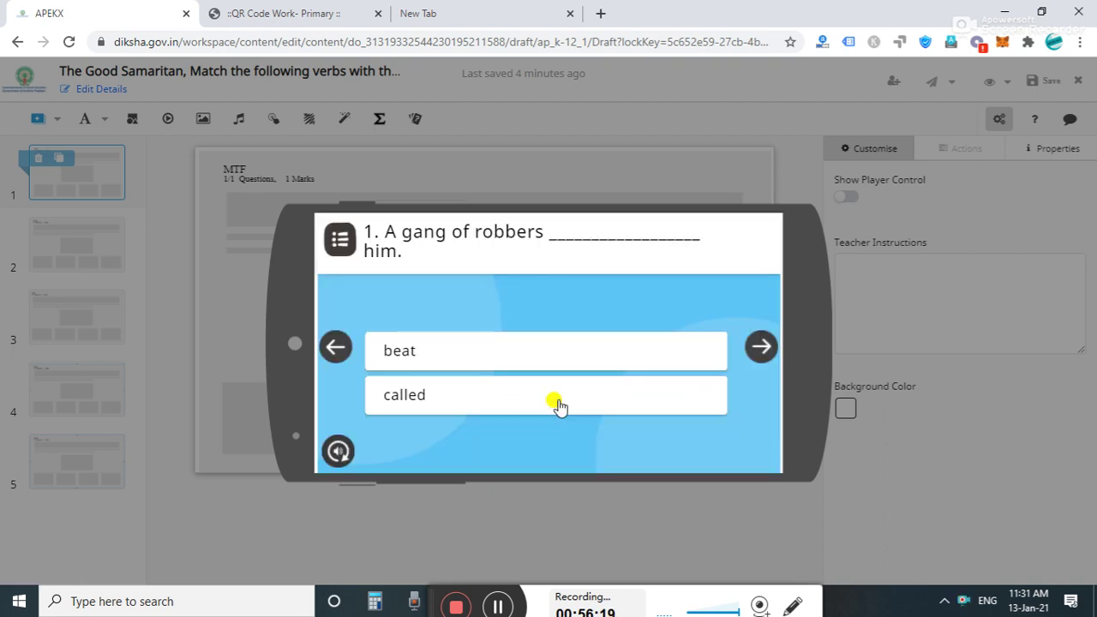
# Answer "A gang of robbers ____ him." with "beat" in the restarted preview, submit, and continue to the following question.
pyautogui.click(520, 346)
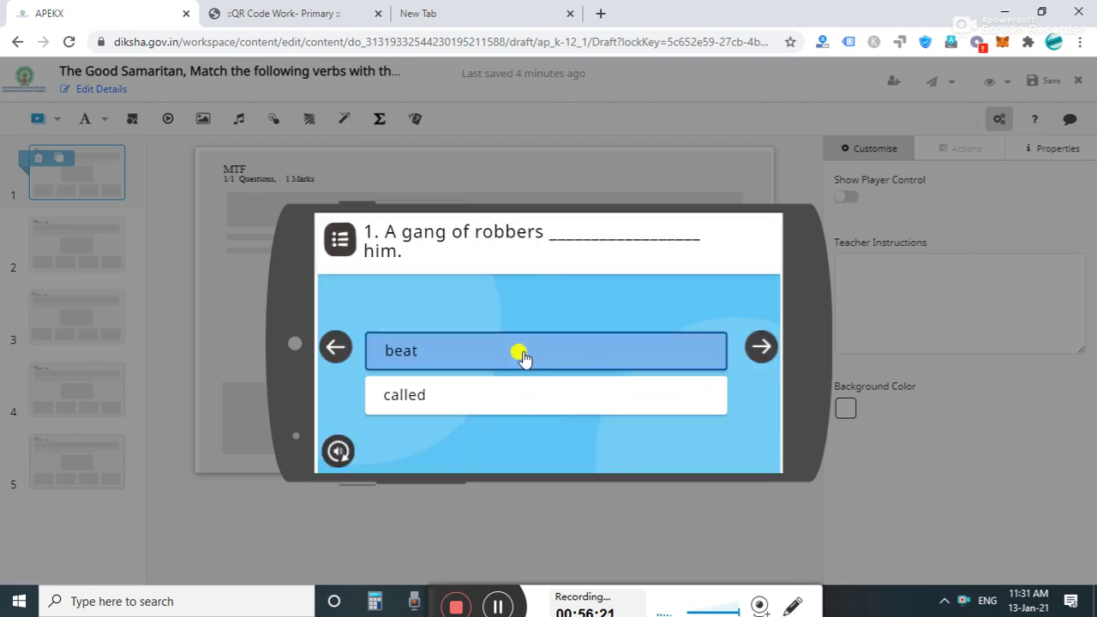
pyautogui.click(758, 348)
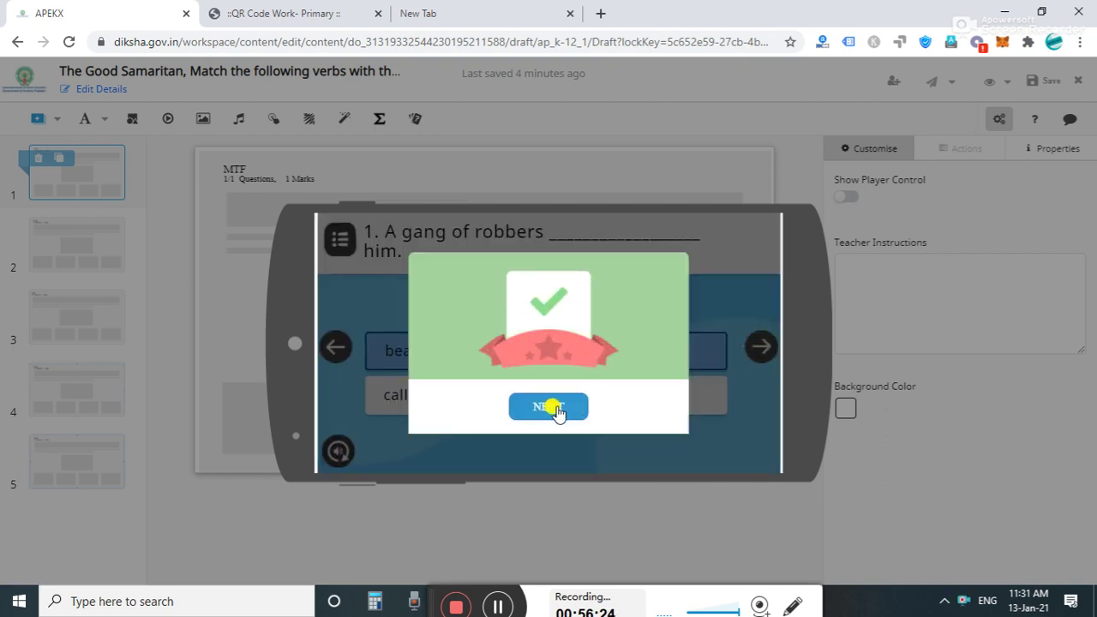
pyautogui.click(555, 408)
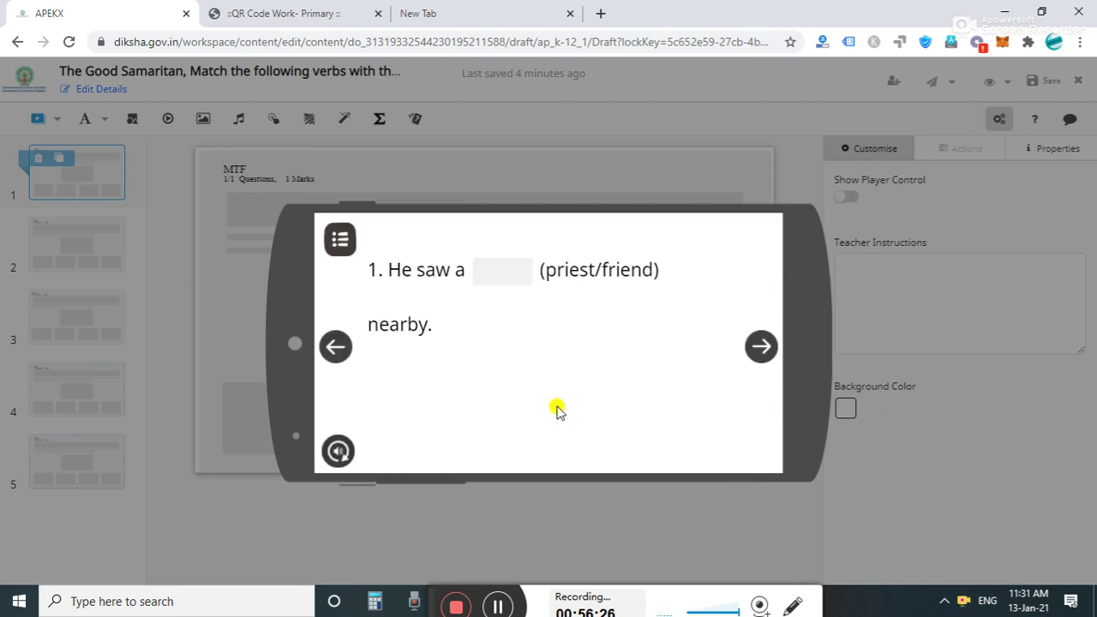
# Answer "He saw a ____ (priest/friend) nearby." with "priest" in the preview, submit, and continue to the following question.
pyautogui.click(494, 276)
pyautogui.write('pris')
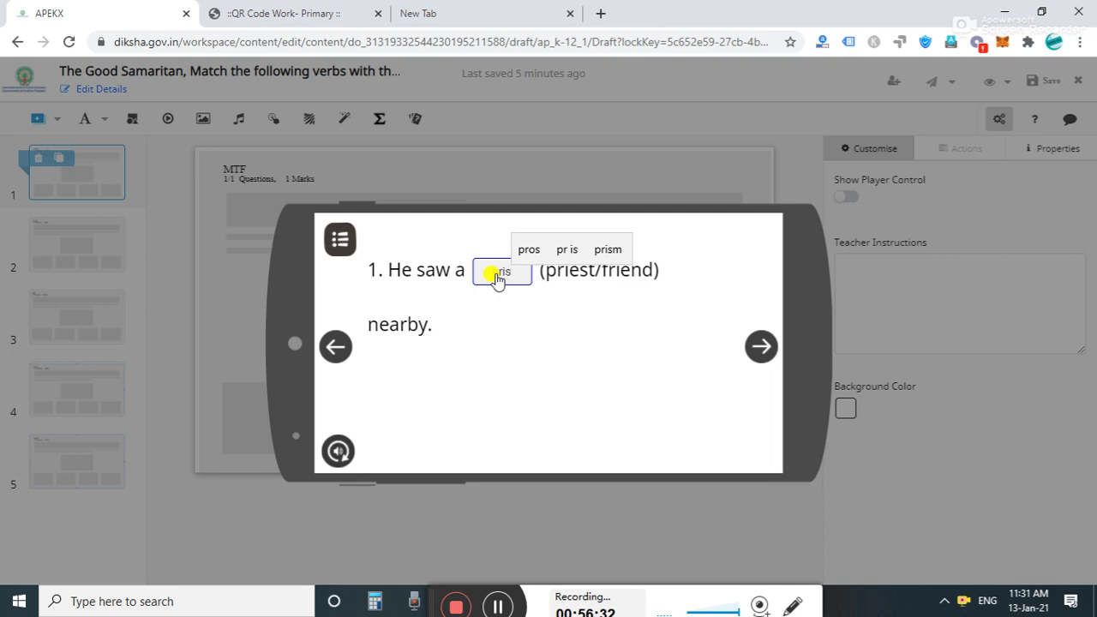
pyautogui.write('t')
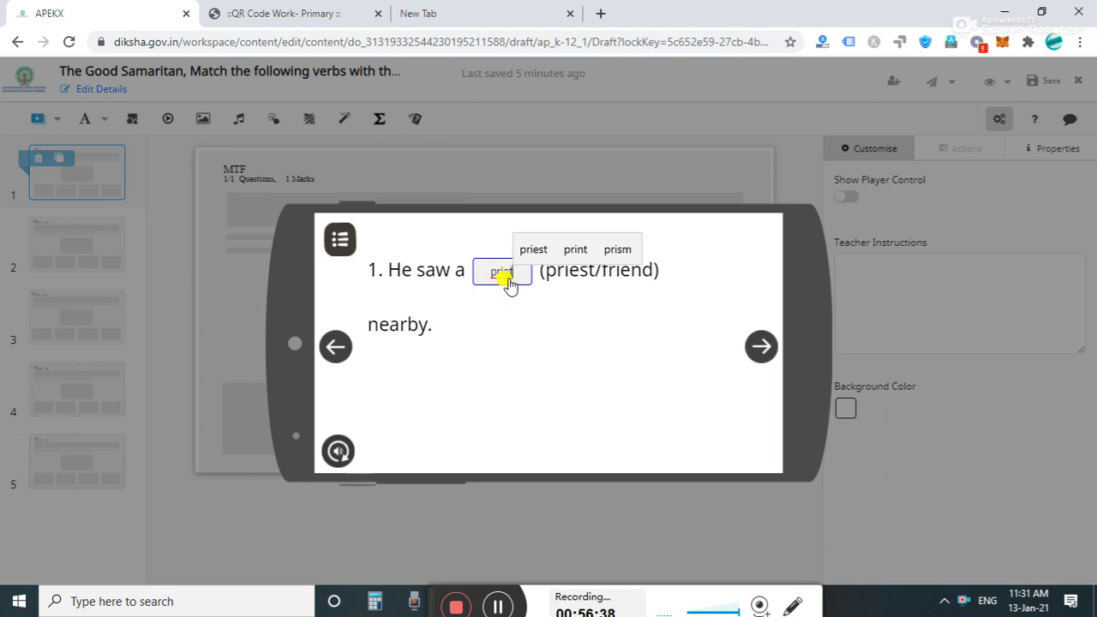
pyautogui.press('BackSpace')
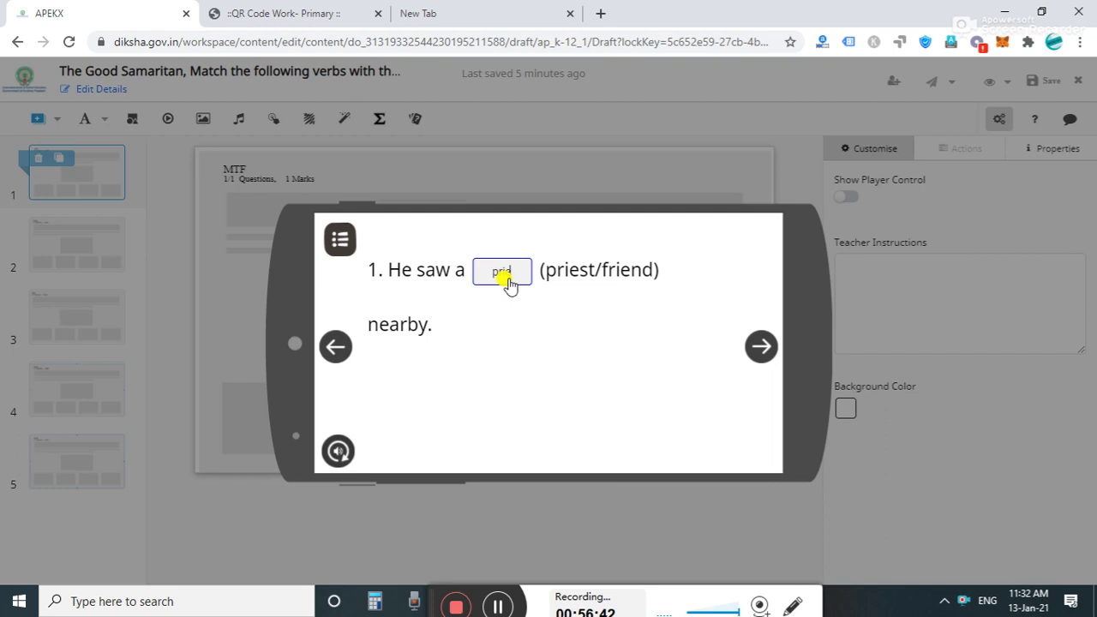
pyautogui.write('est')
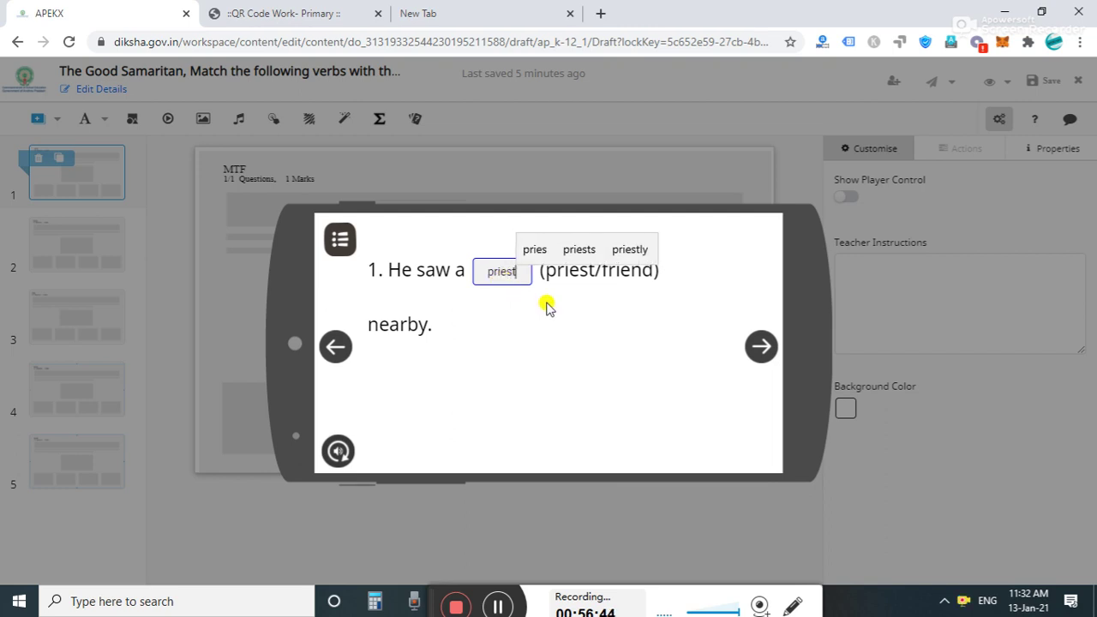
pyautogui.click(761, 347)
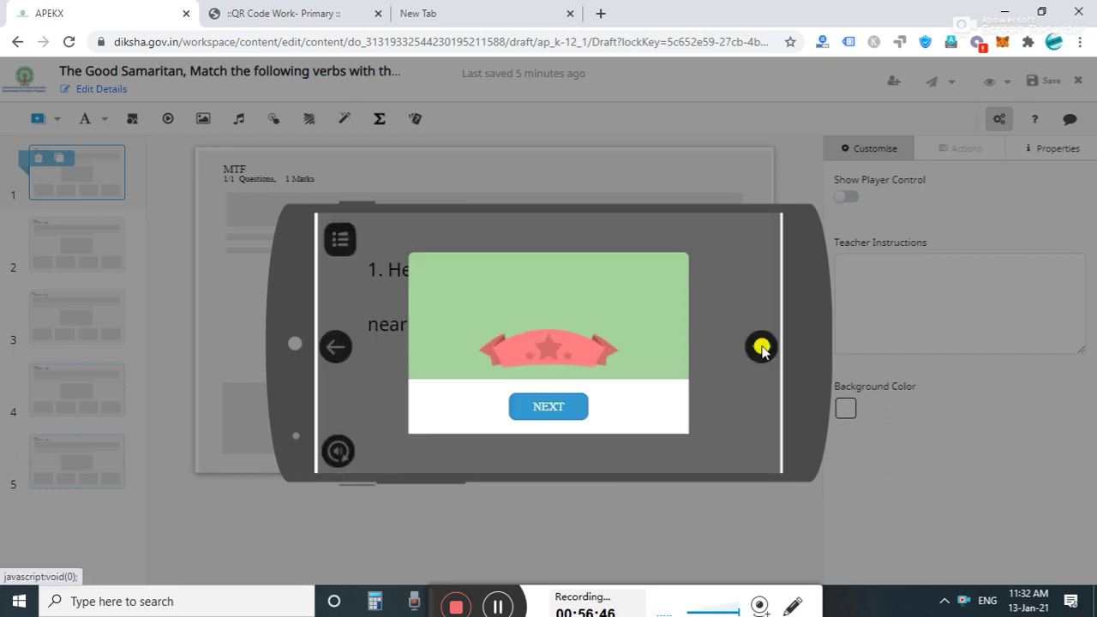
pyautogui.click(553, 406)
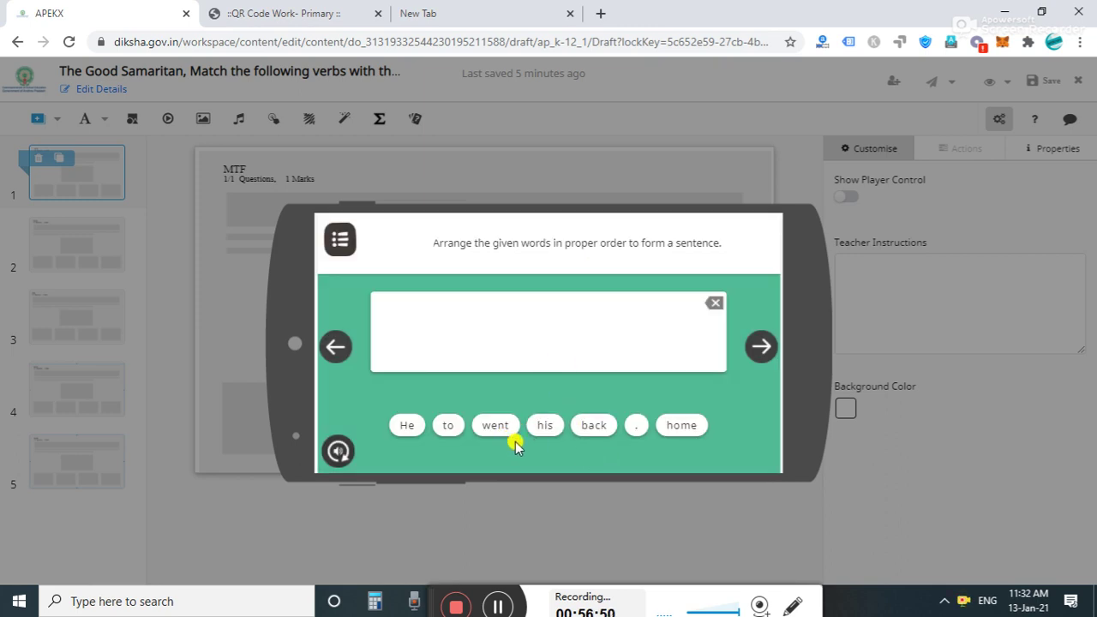
# Arrange the given words to form "He went back to his home ." in the preview, submit, and continue.
pyautogui.click(407, 426)
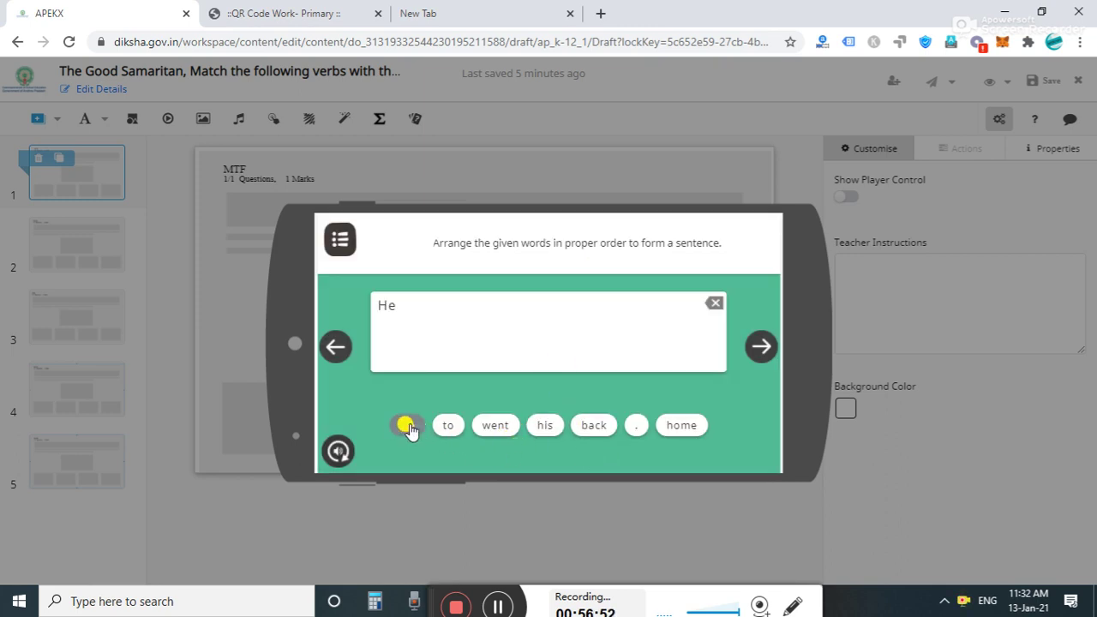
pyautogui.click(497, 425)
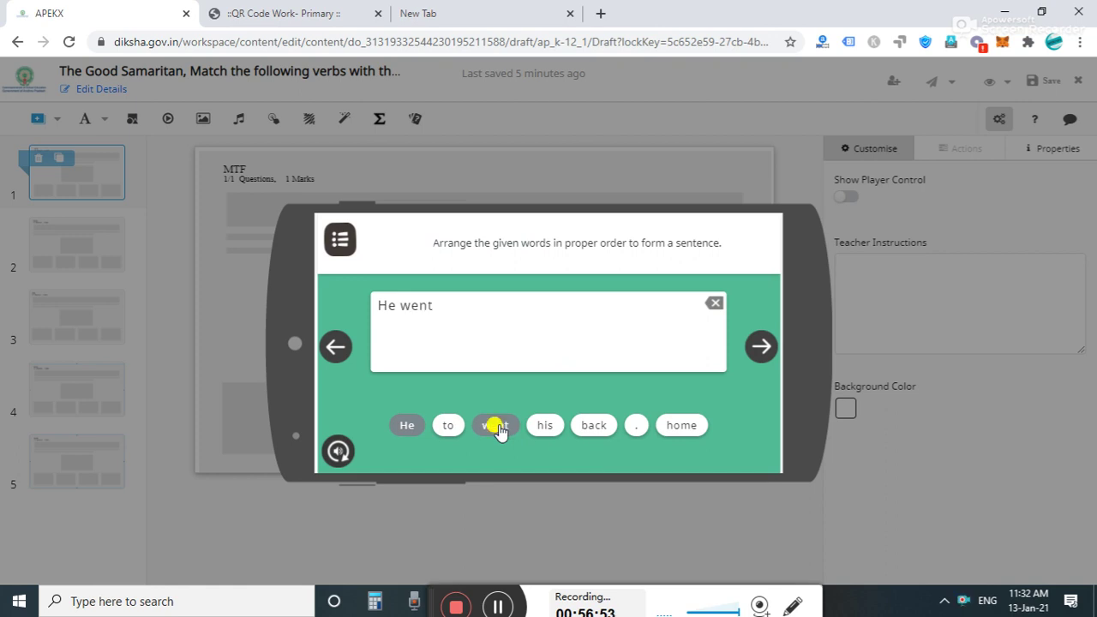
pyautogui.click(587, 428)
pyautogui.click(445, 428)
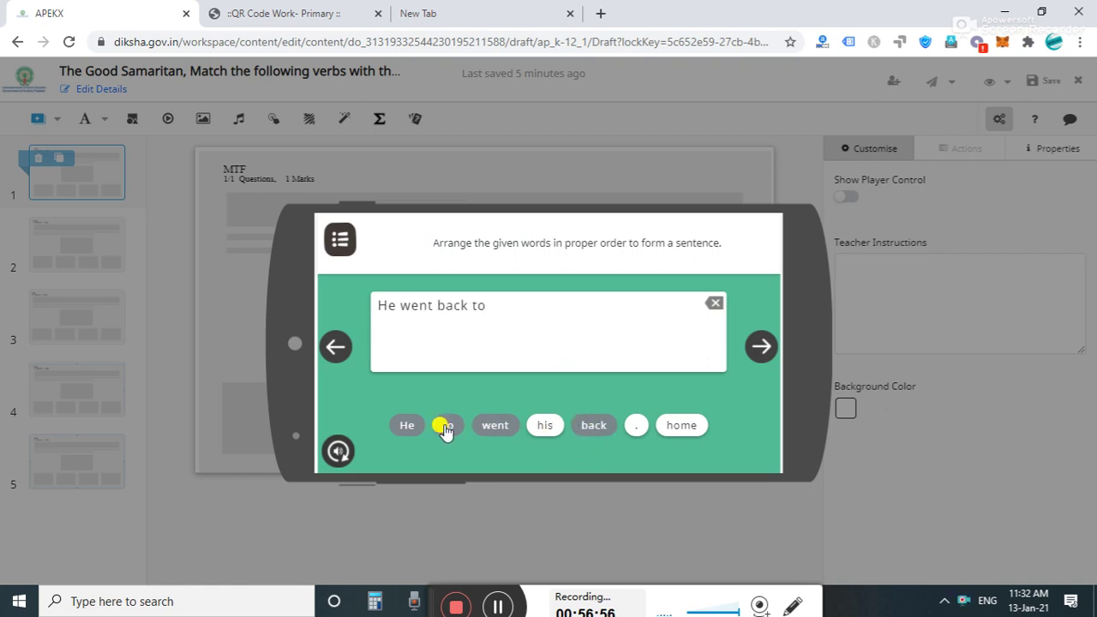
pyautogui.click(540, 427)
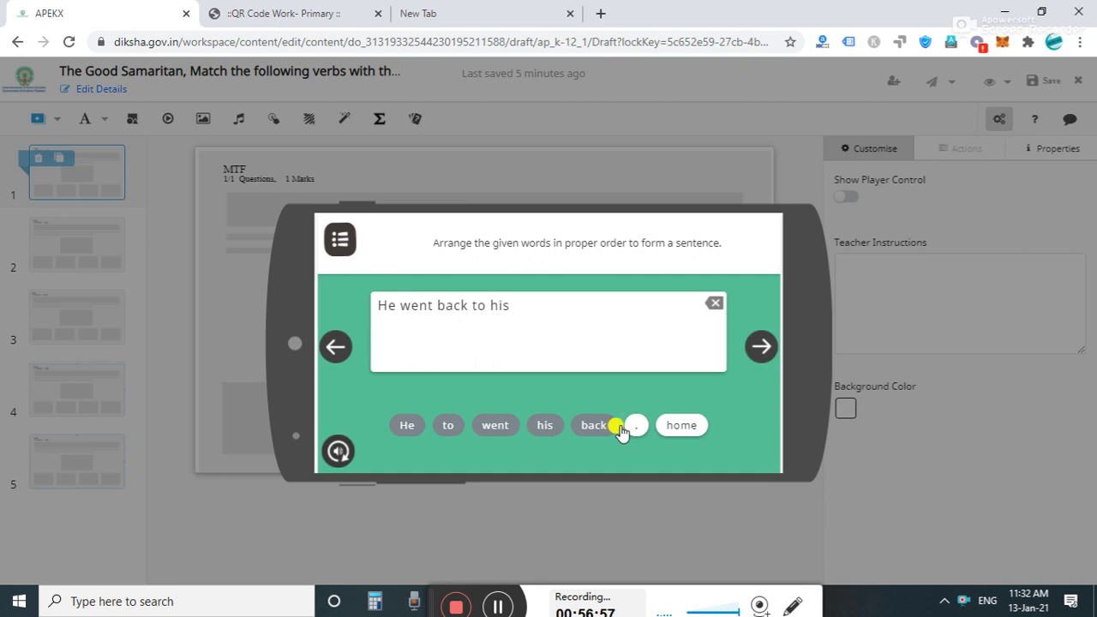
pyautogui.click(683, 425)
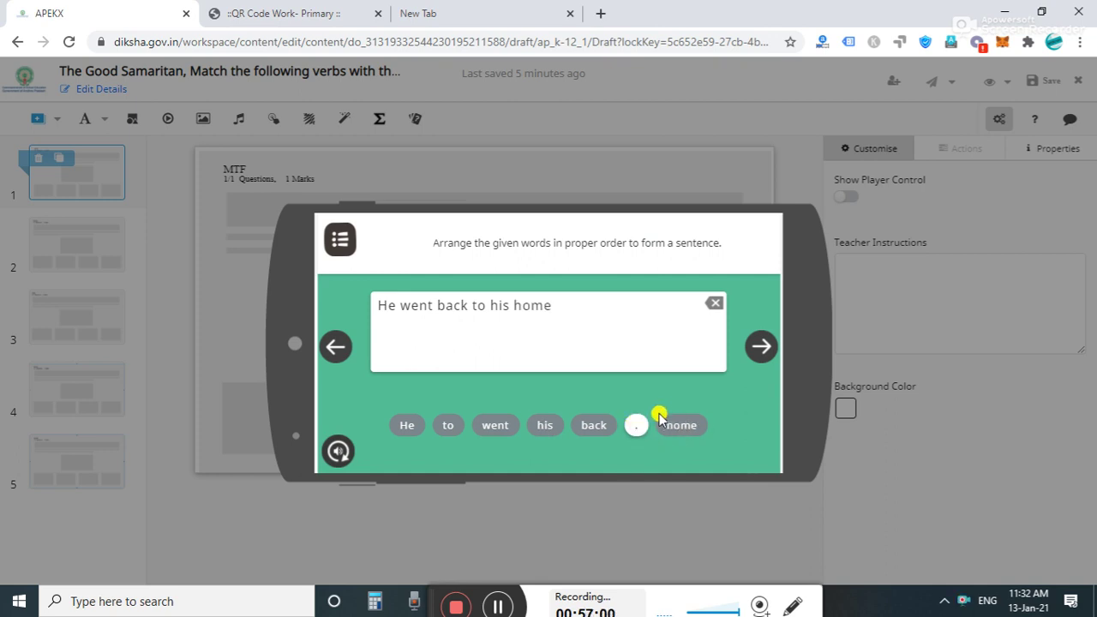
pyautogui.click(636, 426)
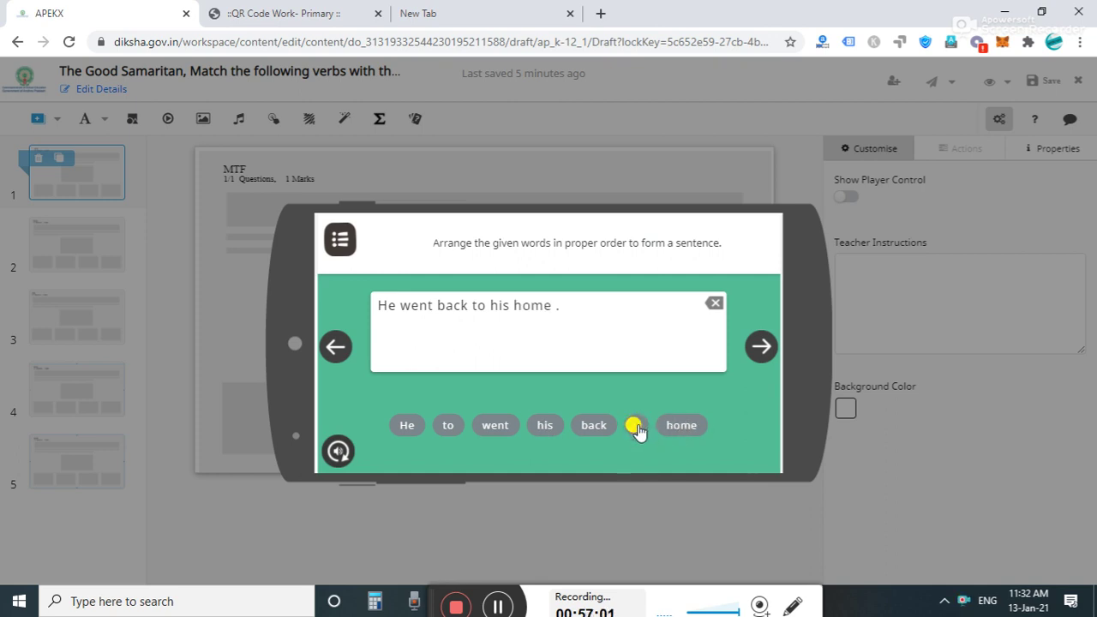
pyautogui.click(759, 348)
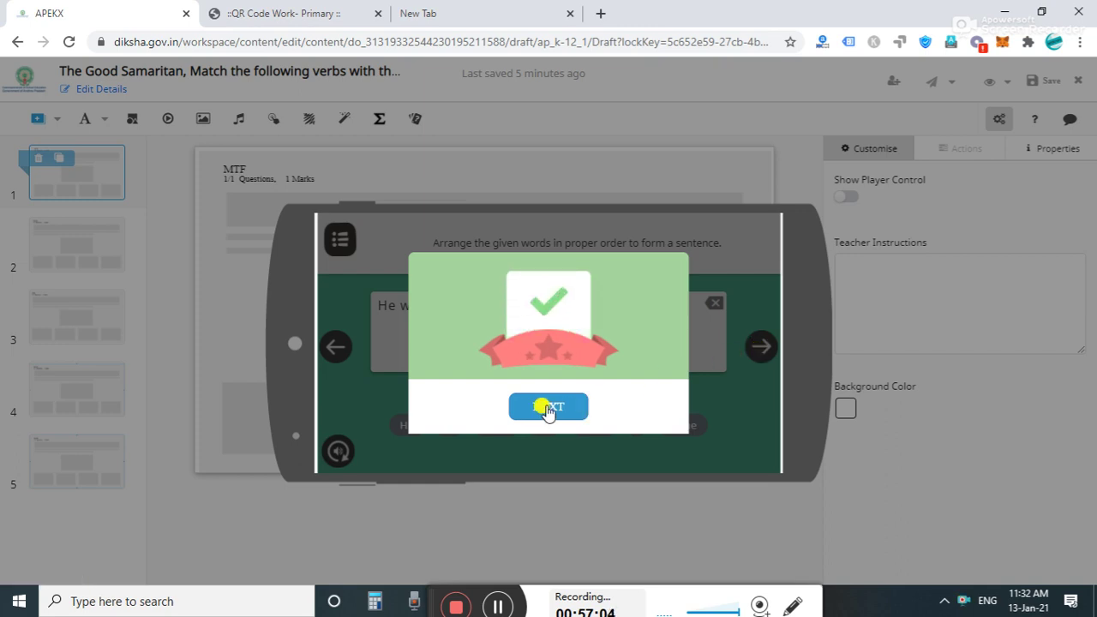
pyautogui.click(546, 405)
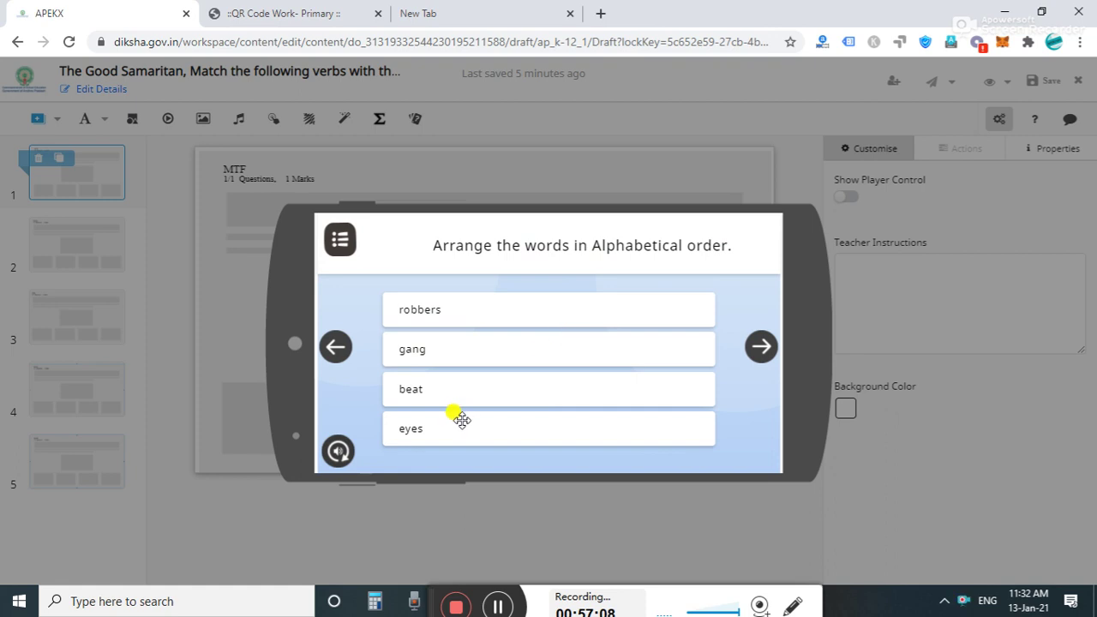
# Order the words alphabetically as beat, eyes, gang, robbers, submit the answer, and close the completed preview.
pyautogui.moveTo(460, 426); pyautogui.dragTo(460, 289)
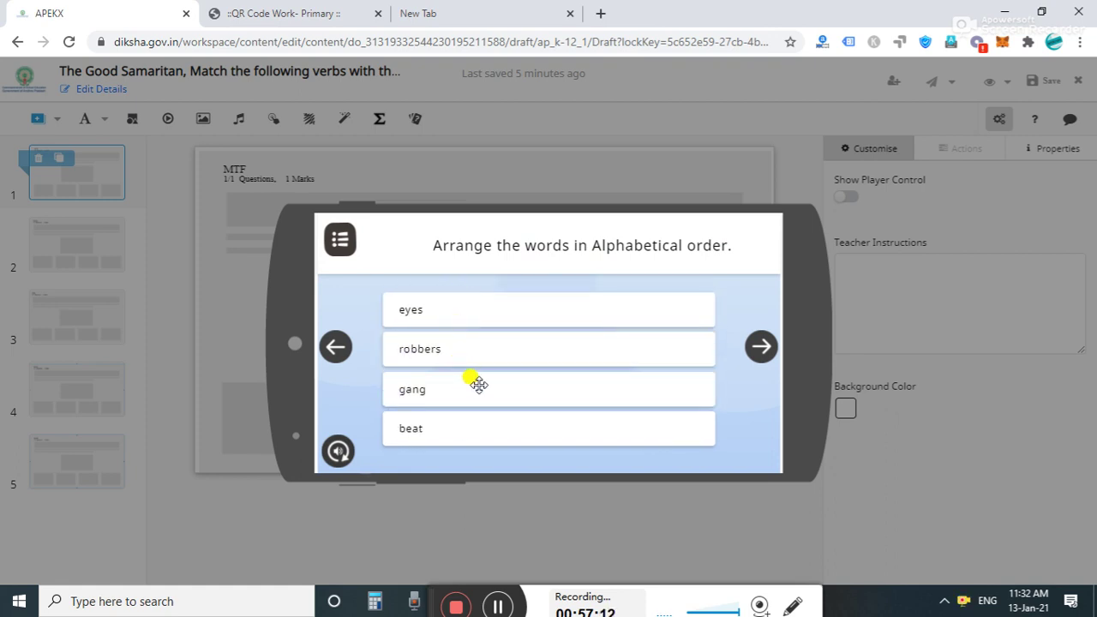
pyautogui.moveTo(477, 431); pyautogui.dragTo(460, 289)
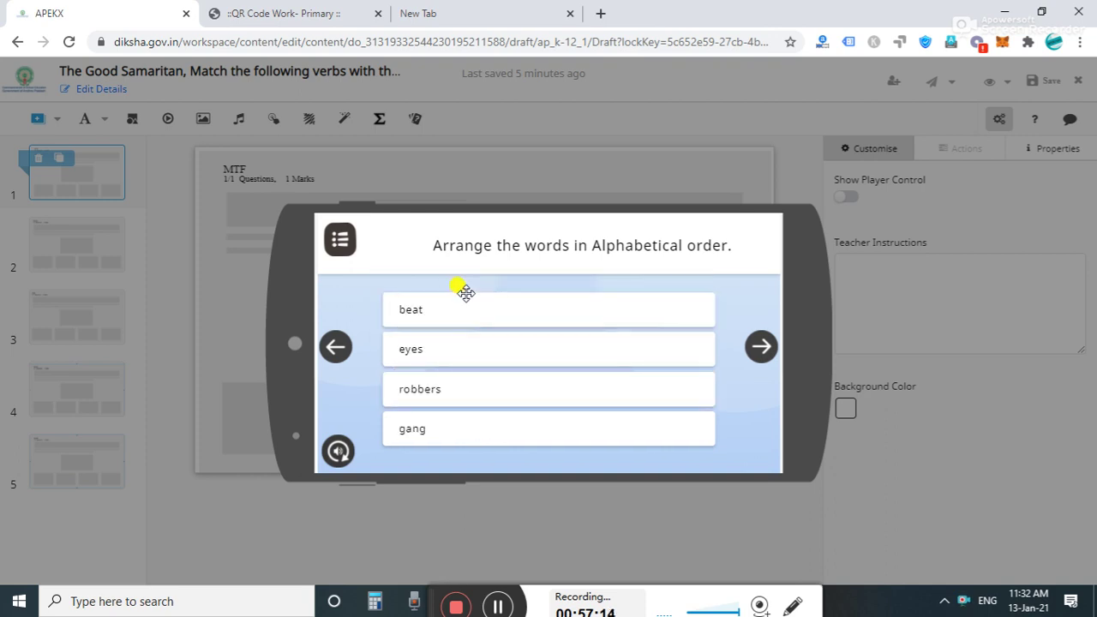
pyautogui.moveTo(465, 387); pyautogui.dragTo(470, 437)
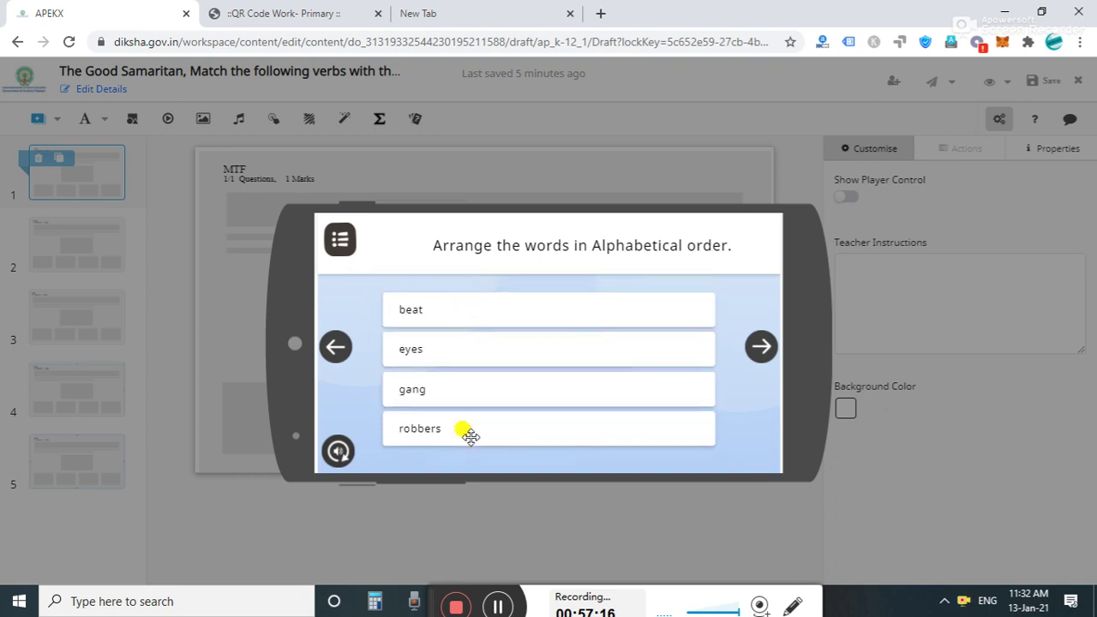
pyautogui.click(758, 352)
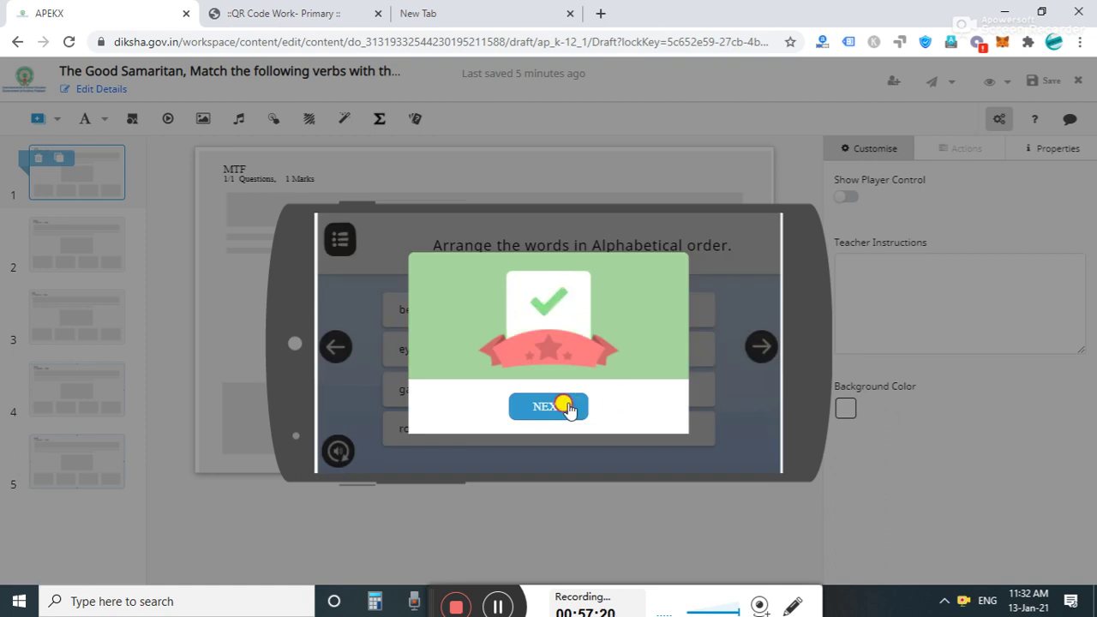
pyautogui.click(568, 405)
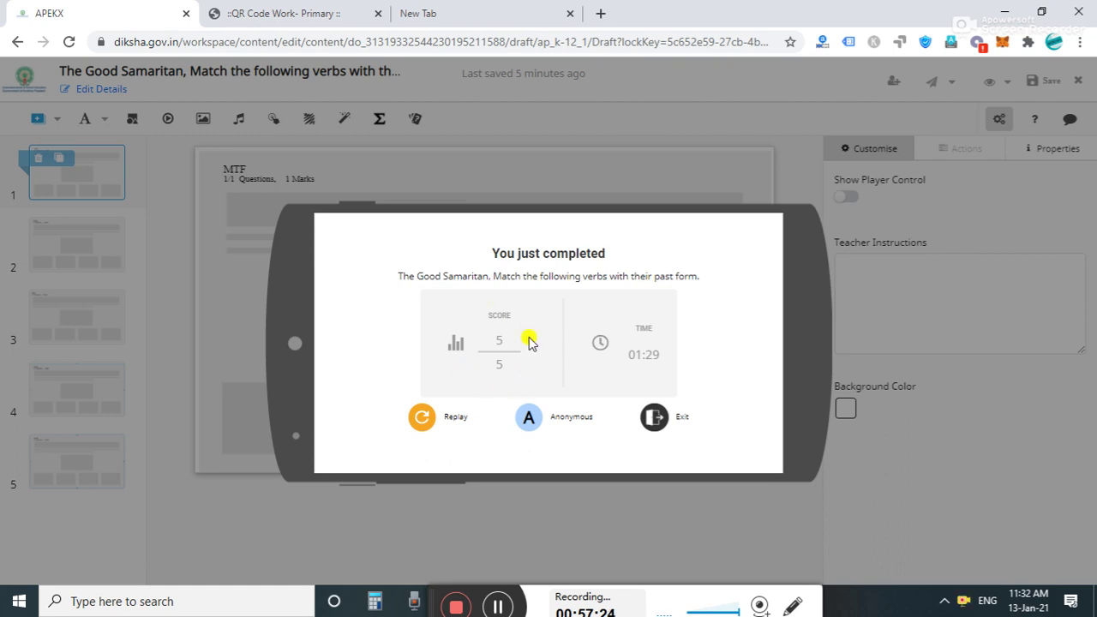
pyautogui.click(868, 448)
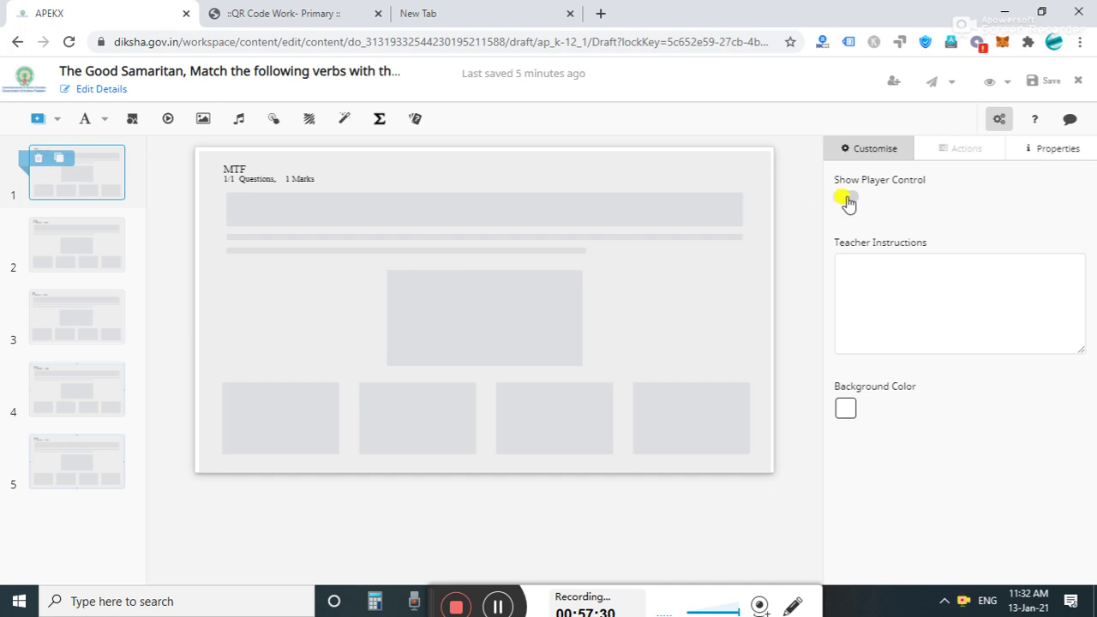
# Open the resource's details for submission and replace the description with "III - English - Unit - 5 - The Good Samaritan.".
pyautogui.click(934, 86)
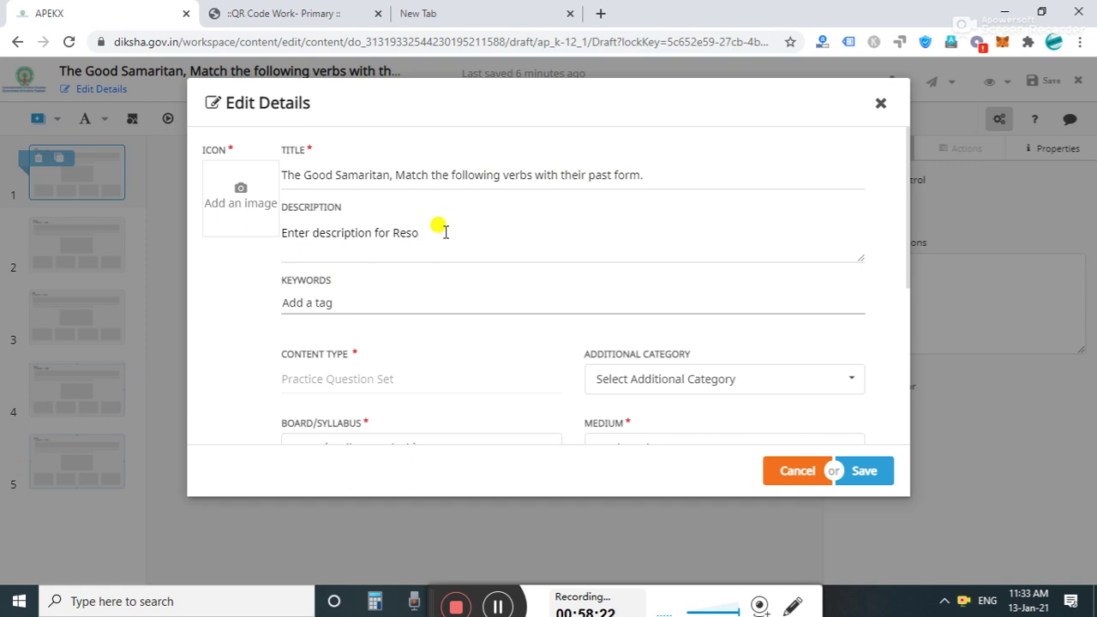
pyautogui.press('BackSpace')
pyautogui.press('BackSpace')
pyautogui.press('BackSpace')
pyautogui.press('BackSpace')
pyautogui.press('BackSpace')
pyautogui.press('BackSpace')
pyautogui.press('BackSpace')
pyautogui.press('BackSpace')
pyautogui.press('BackSpace')
pyautogui.press('BackSpace')
pyautogui.press('BackSpace')
pyautogui.press('BackSpace')
pyautogui.press('BackSpace')
pyautogui.press('BackSpace')
pyautogui.press('BackSpace')
pyautogui.press('BackSpace')
pyautogui.press('BackSpace')
pyautogui.press('BackSpace')
pyautogui.press('BackSpace')
pyautogui.press('BackSpace')
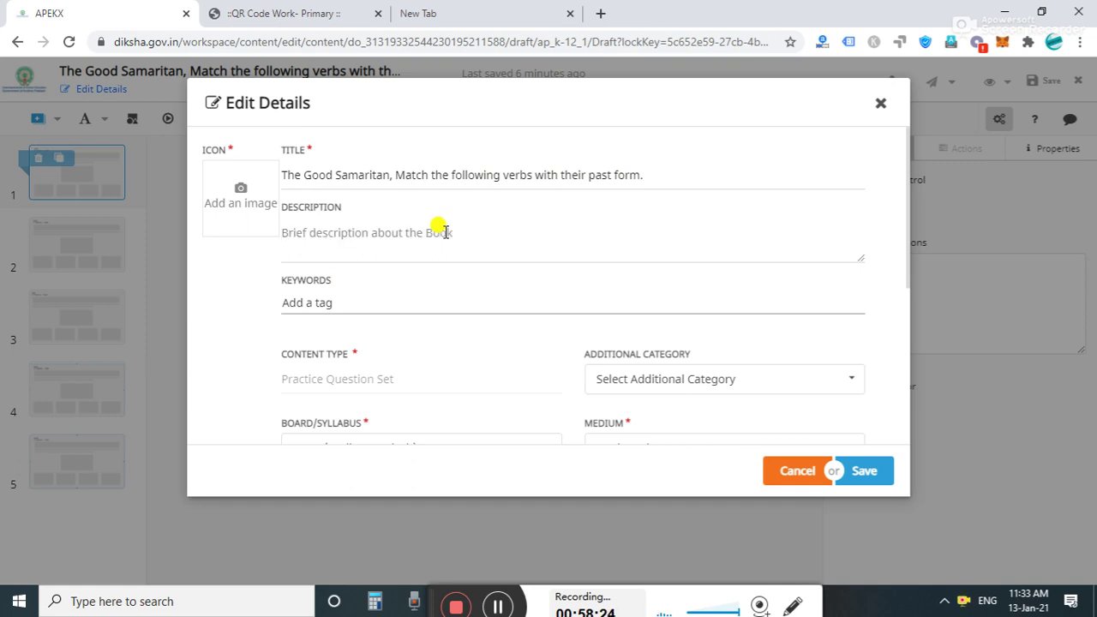
pyautogui.write('III - English - Uni')
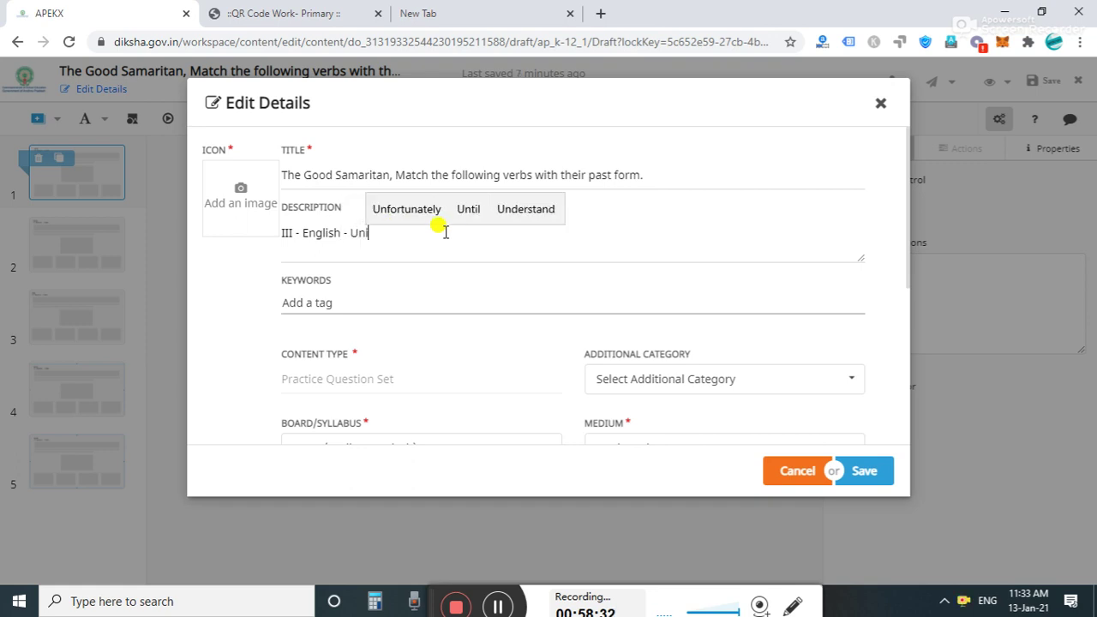
pyautogui.write('t - 5')
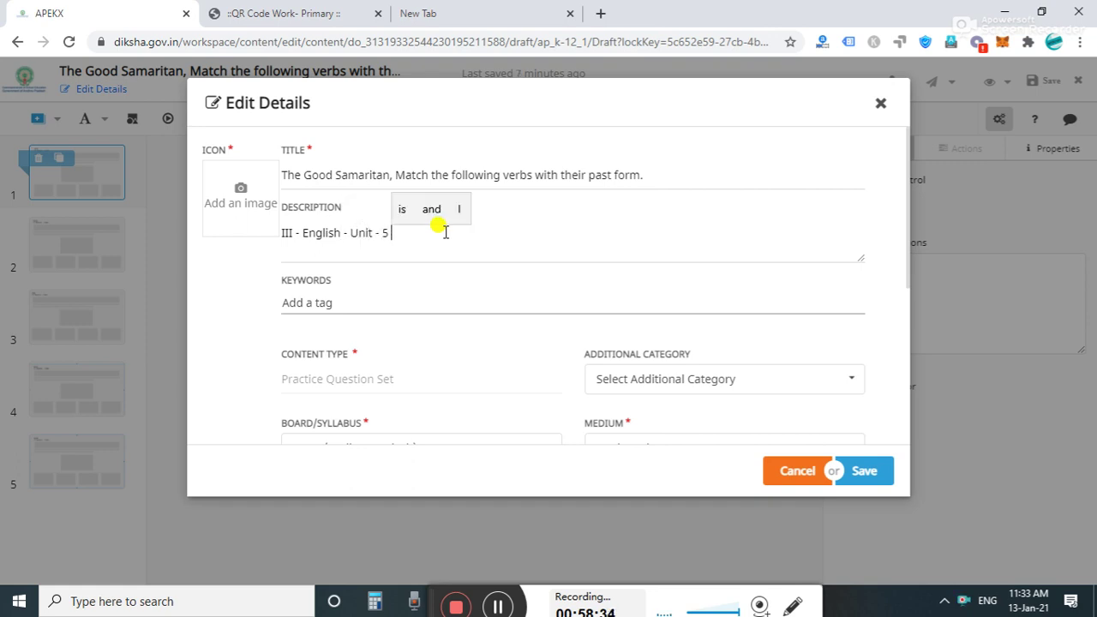
pyautogui.write(' - The')
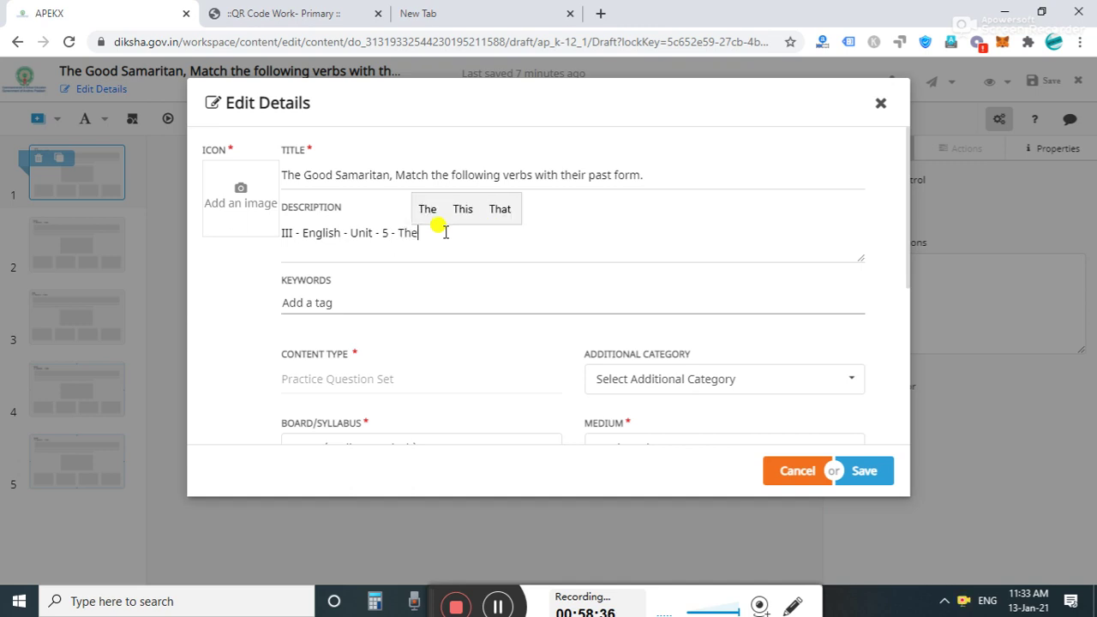
pyautogui.write(' Good S')
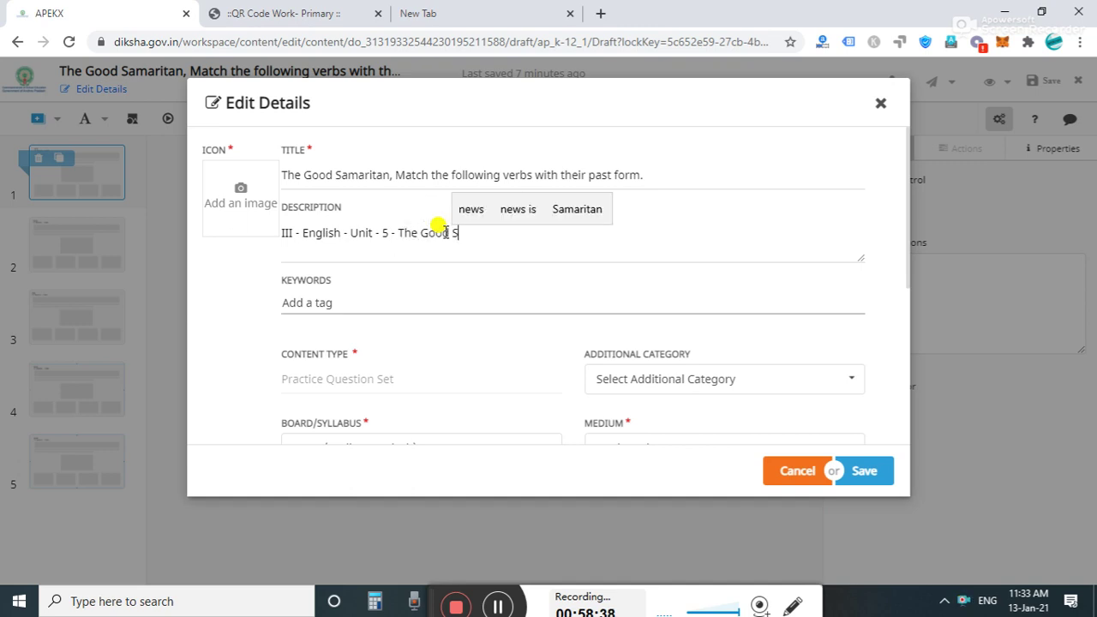
pyautogui.write('amaritan')
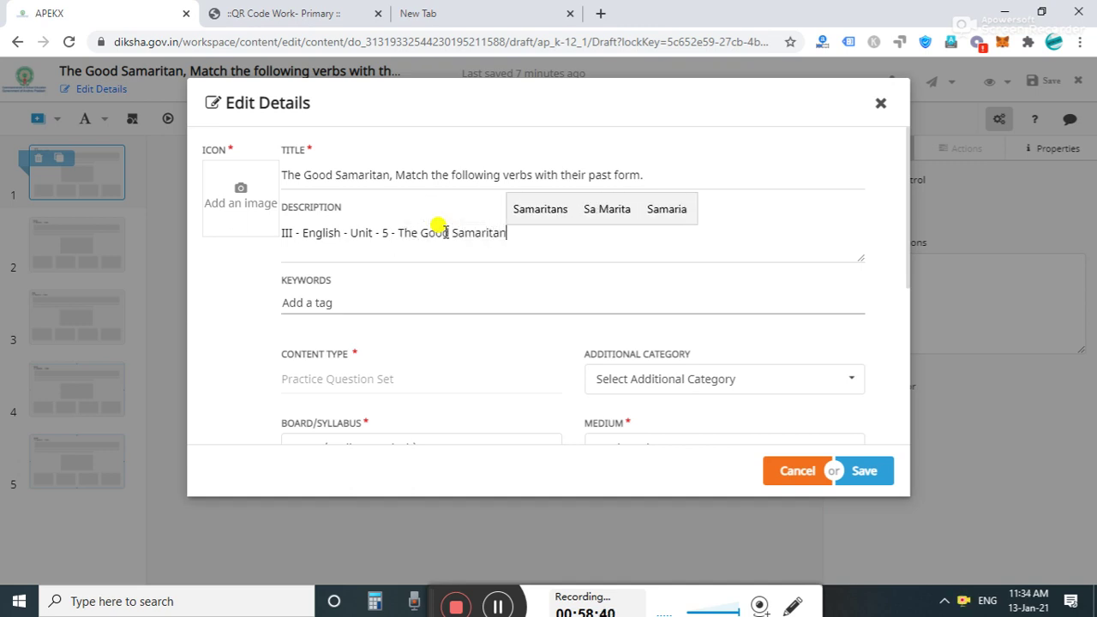
pyautogui.write('.')
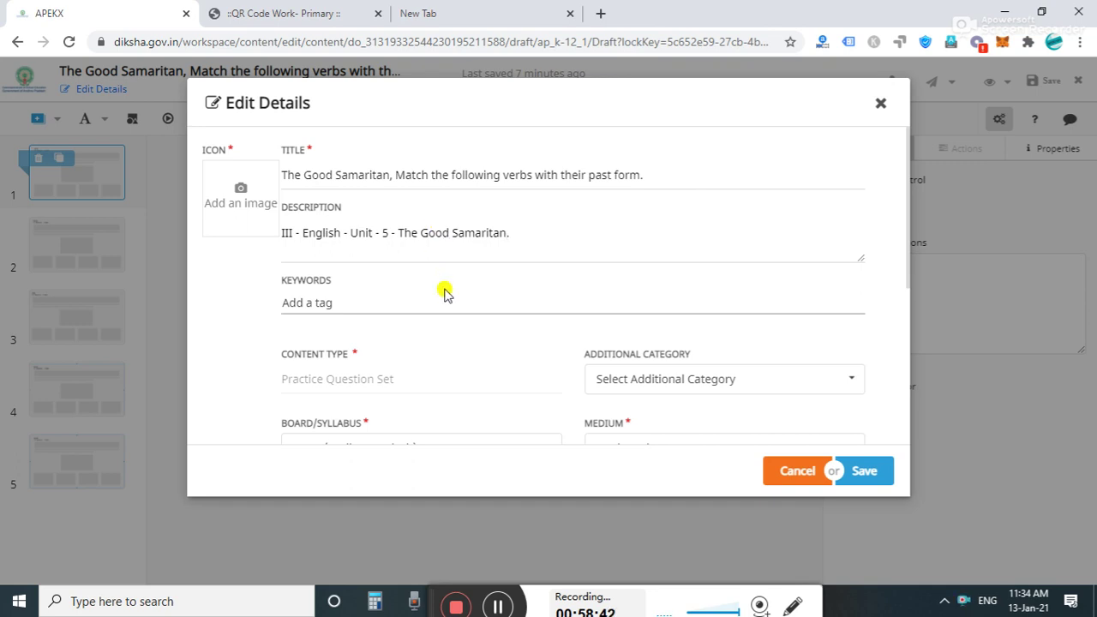
# Add "match the following" as the first keyword of the resource.
pyautogui.click(330, 305)
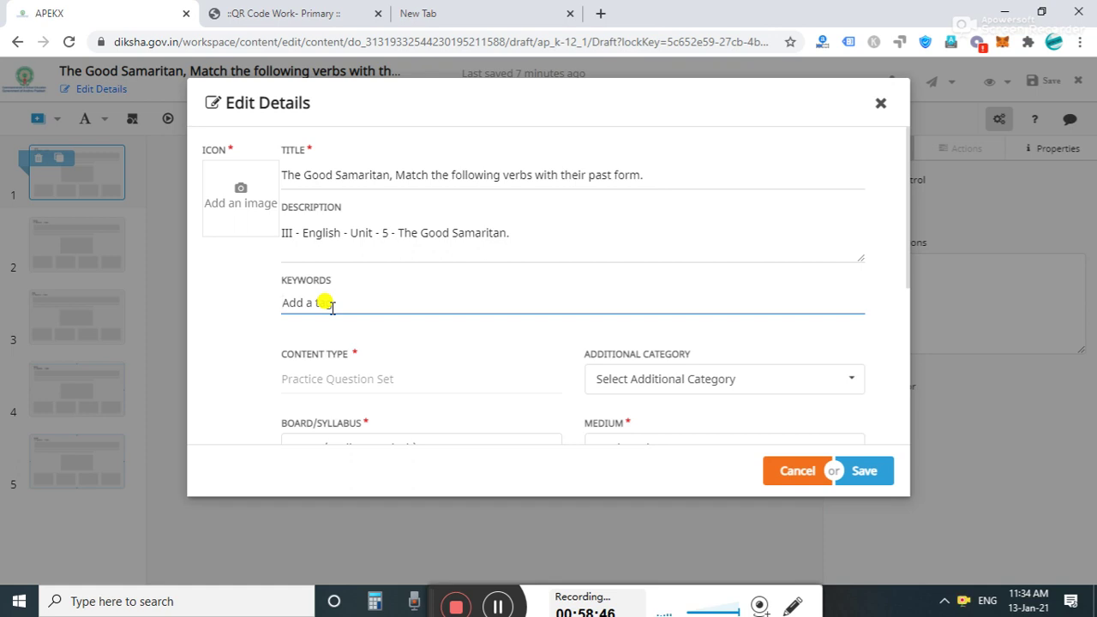
pyautogui.write('ma')
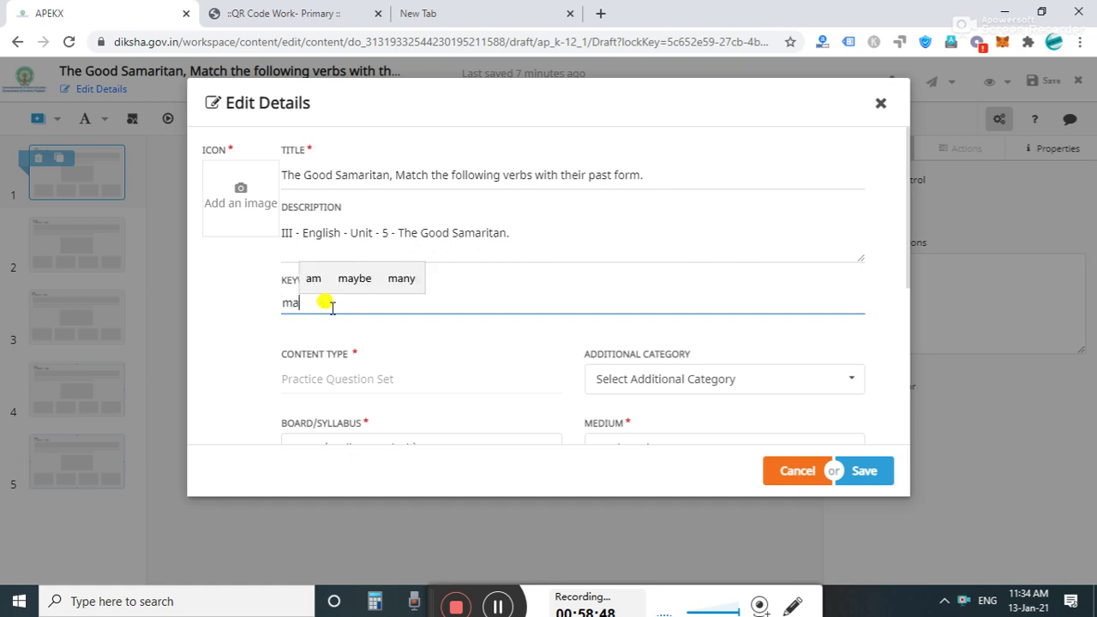
pyautogui.write('tch')
pyautogui.press('Return')
pyautogui.write('following')
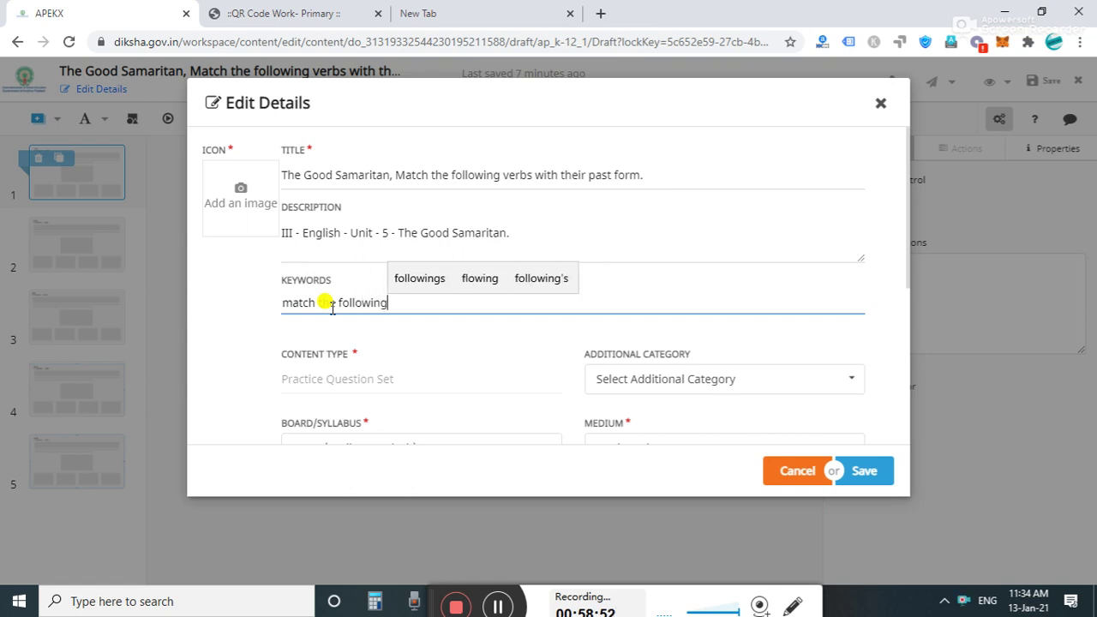
pyautogui.press('Return')
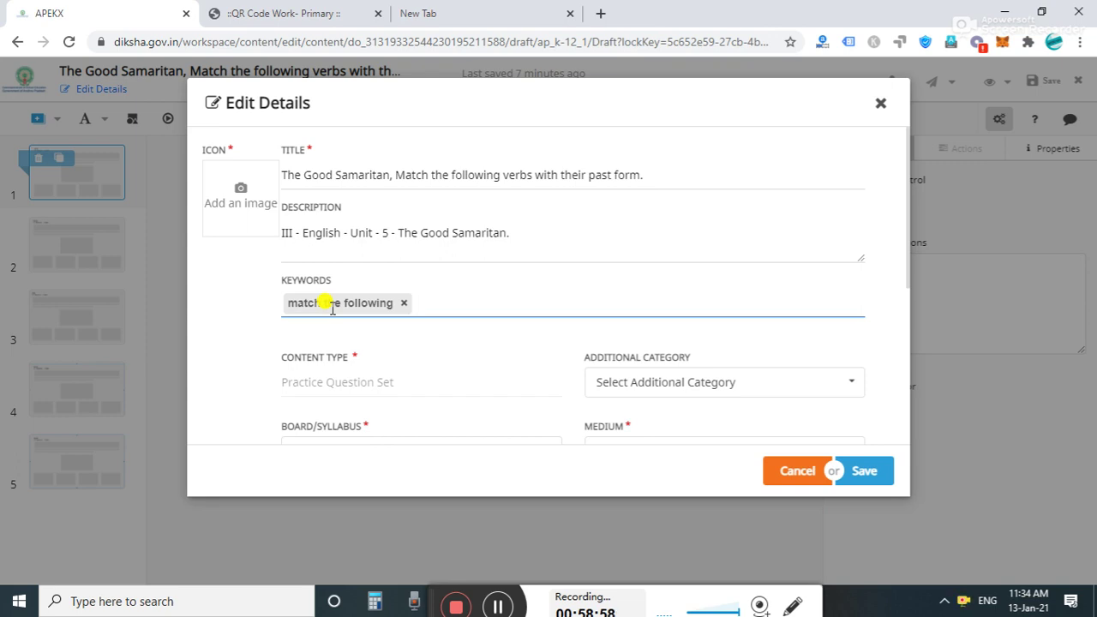
# Add the keywords "MCQ" and "FiB" to the resource.
pyautogui.write('M')
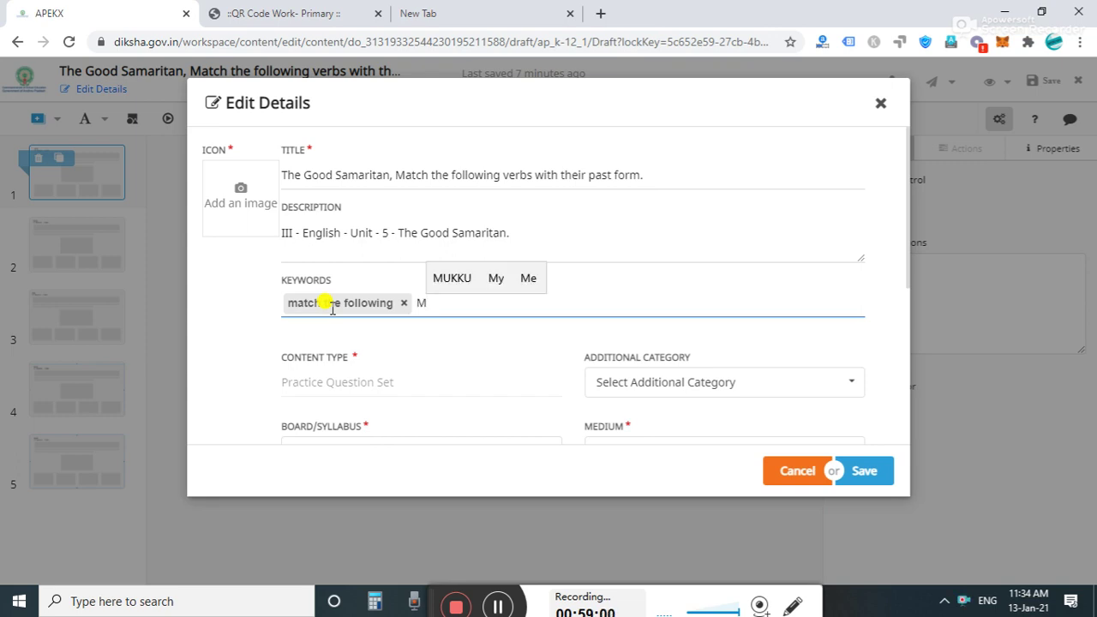
pyautogui.write('CQ')
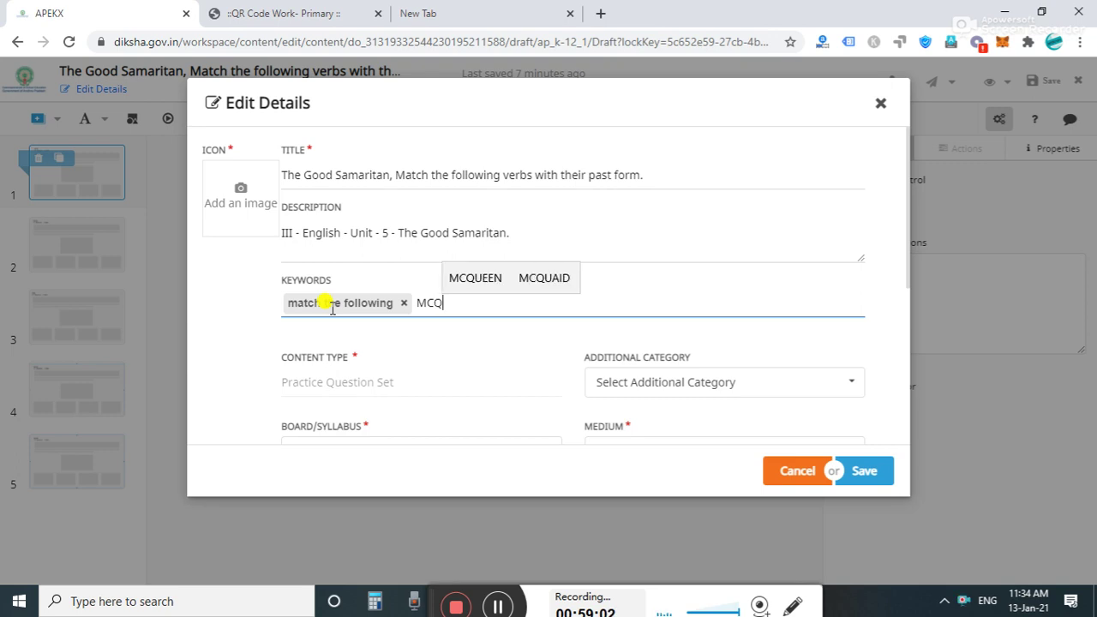
pyautogui.press('Return')
pyautogui.write('Fi')
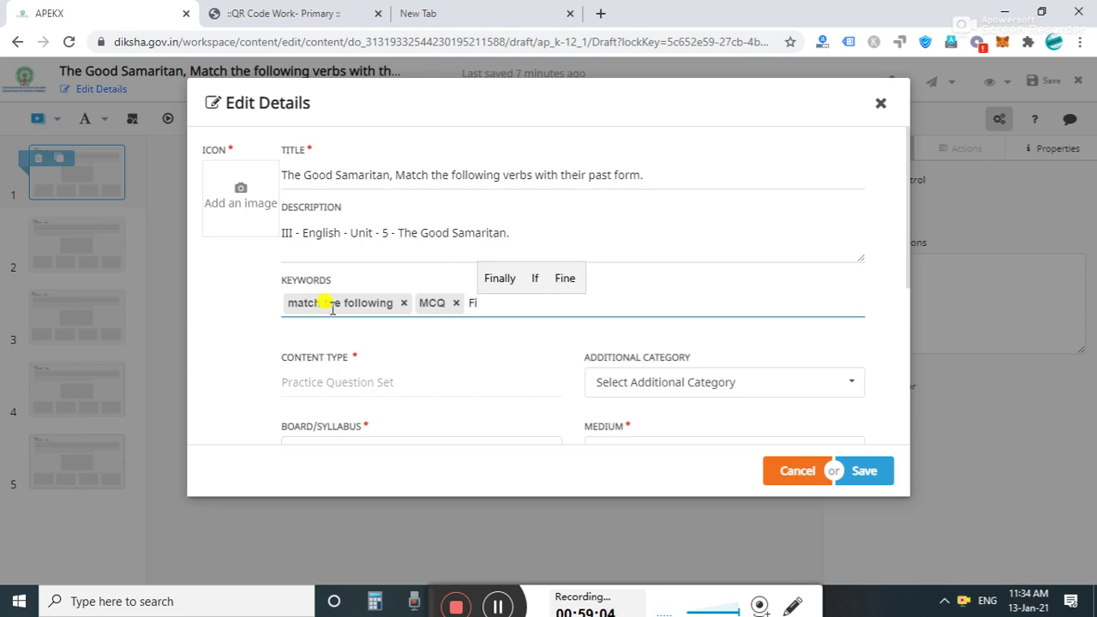
pyautogui.write('B')
pyautogui.press('Return')
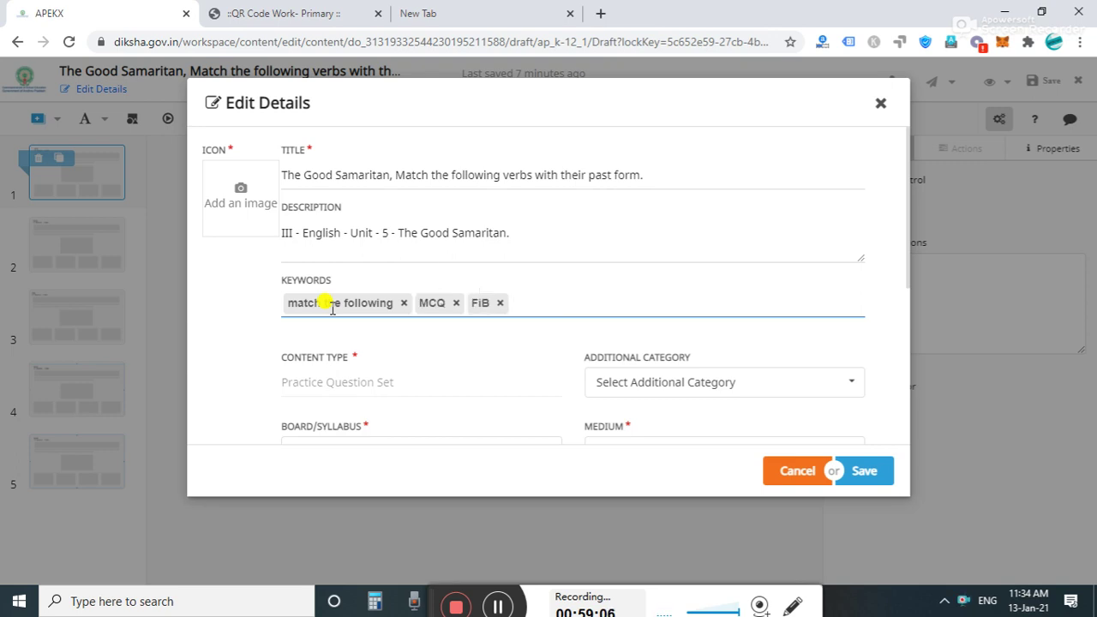
# Add the keywords "ROW" and "RAw" to the resource.
pyautogui.write('R')
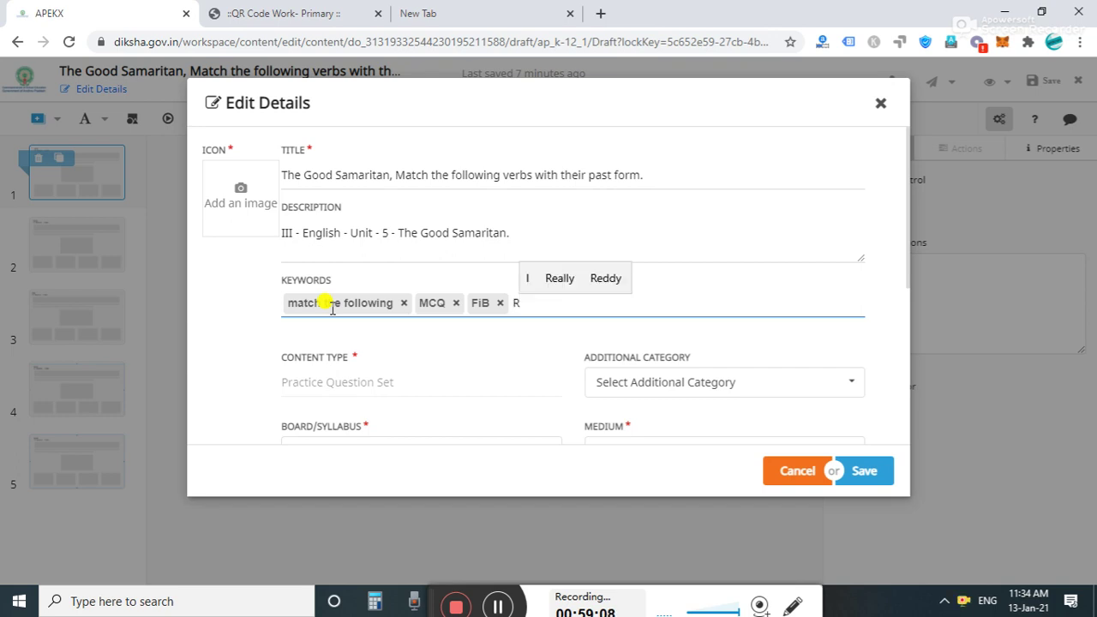
pyautogui.write('o')
pyautogui.press('BackSpace')
pyautogui.write('O')
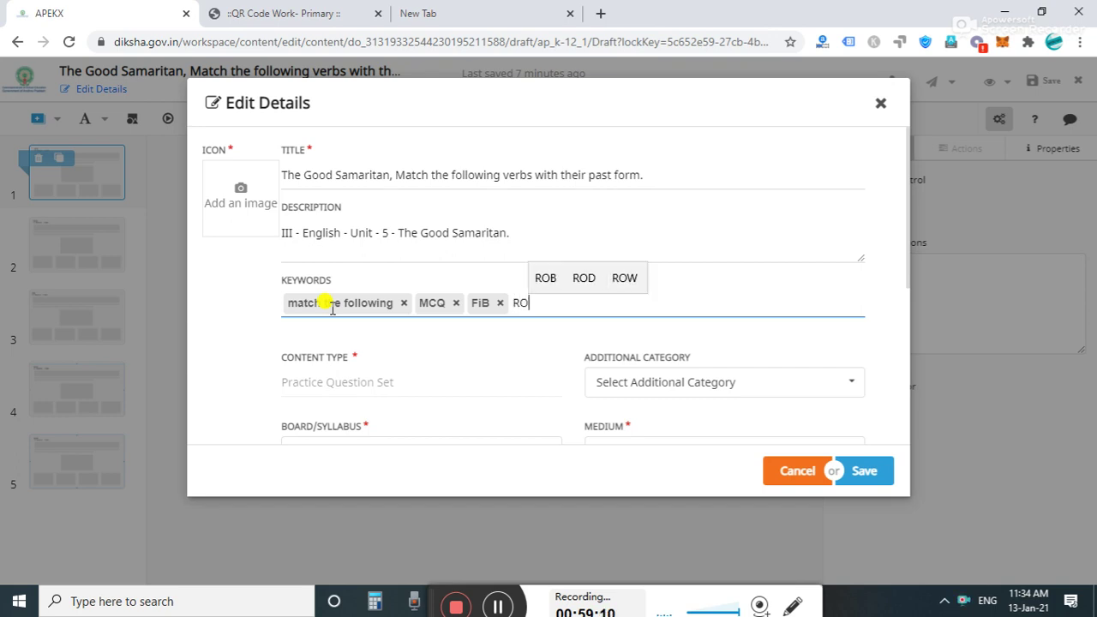
pyautogui.write('W')
pyautogui.press('Return')
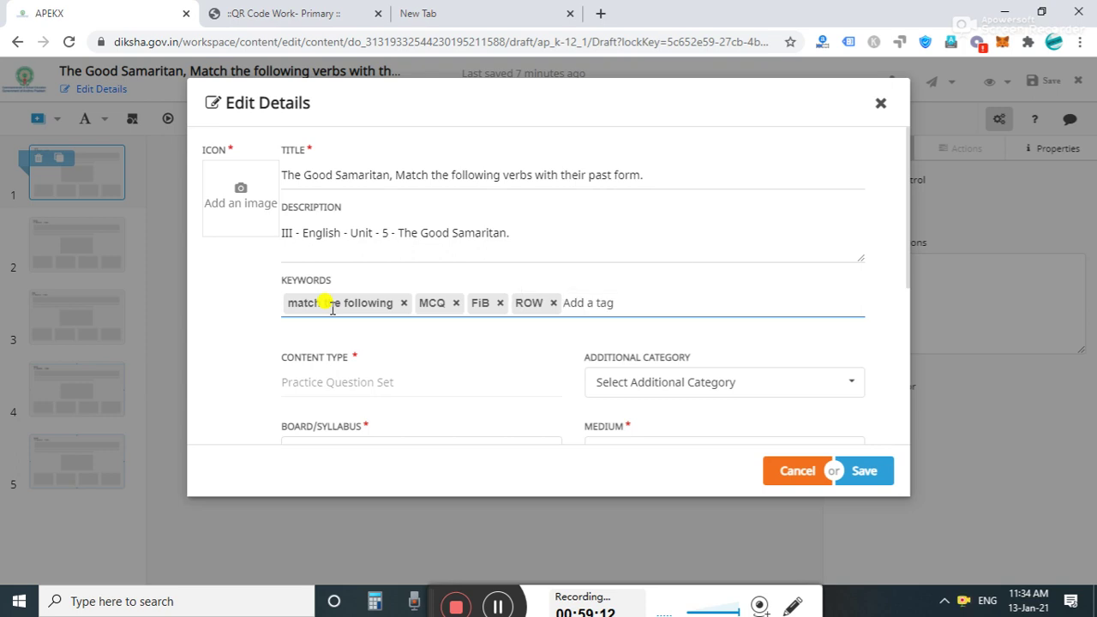
pyautogui.write('R')
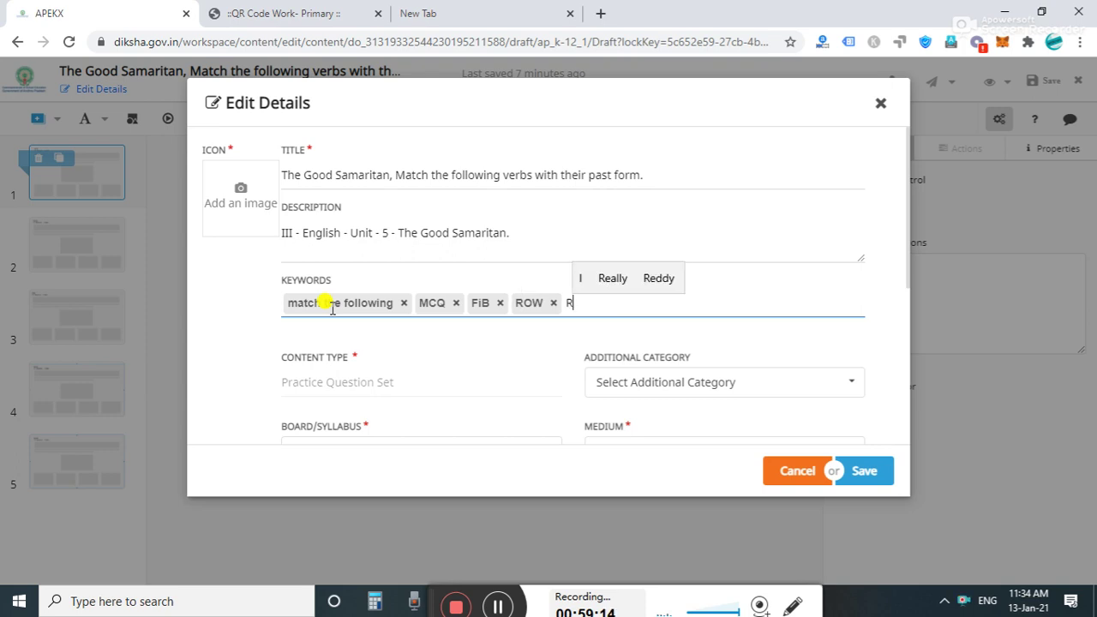
pyautogui.write('Aw')
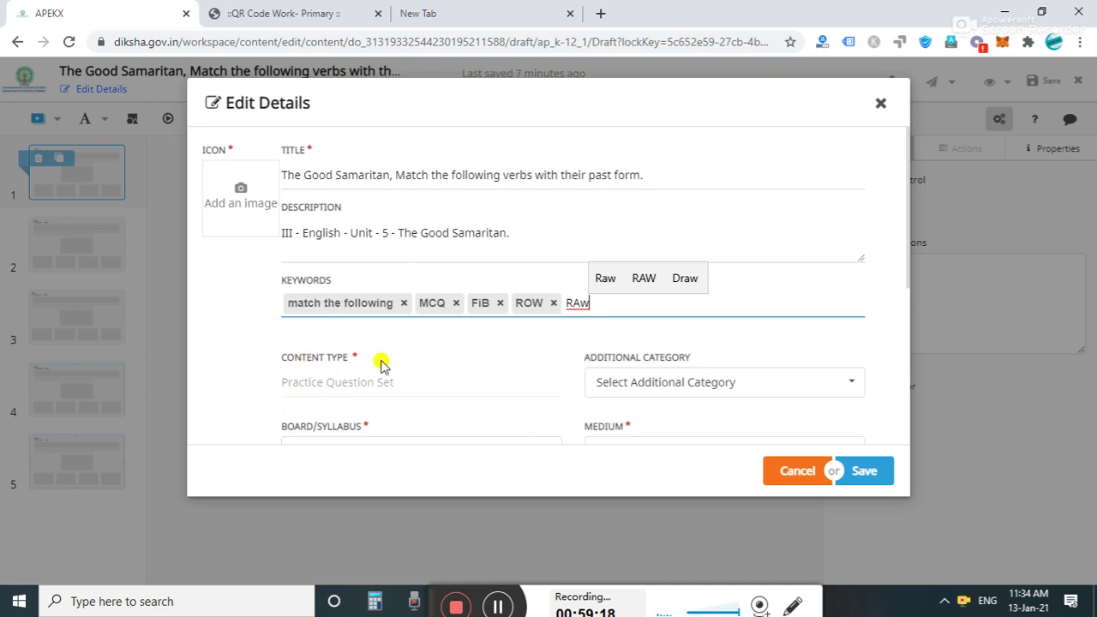
# Choose Curiosity Question Set as the resource's additional category.
pyautogui.click(634, 382)
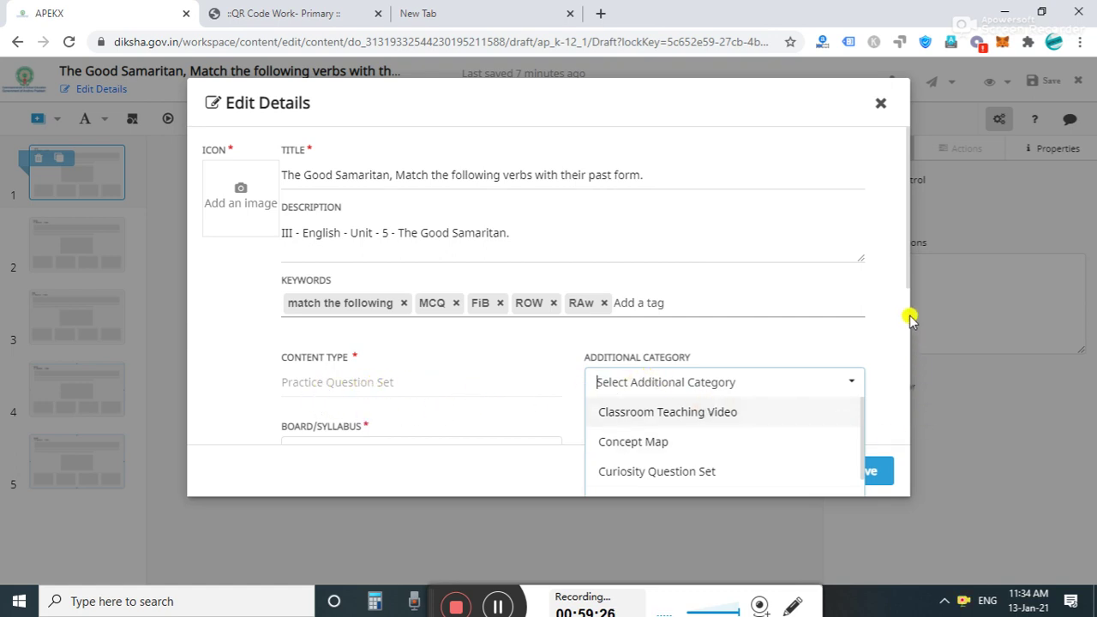
pyautogui.moveTo(909, 273); pyautogui.dragTo(918, 351)
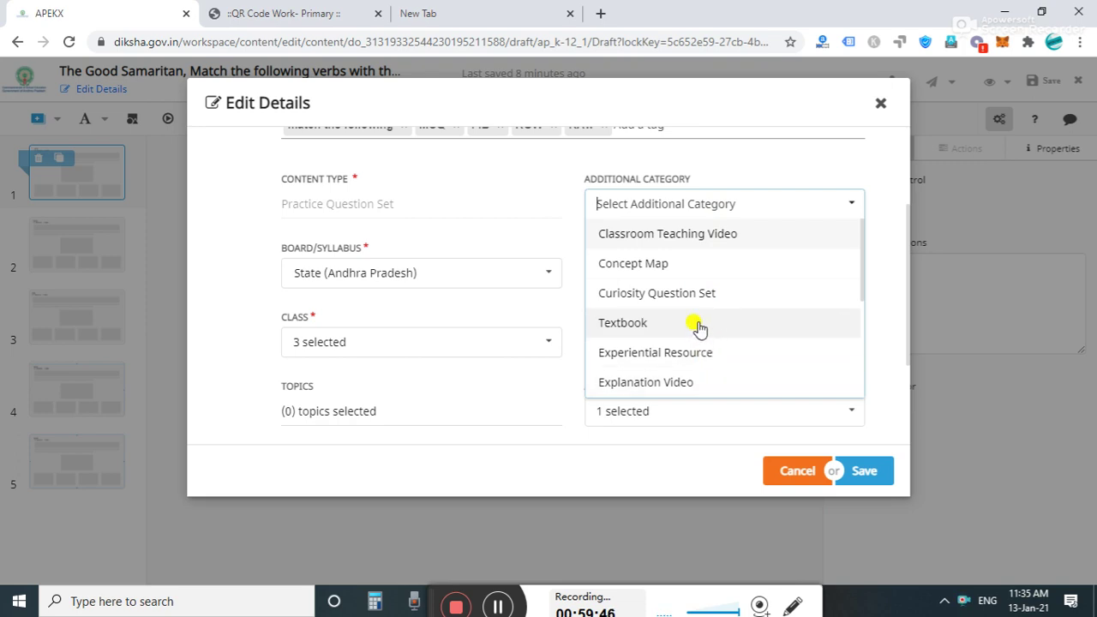
pyautogui.click(679, 294)
pyautogui.click(906, 354)
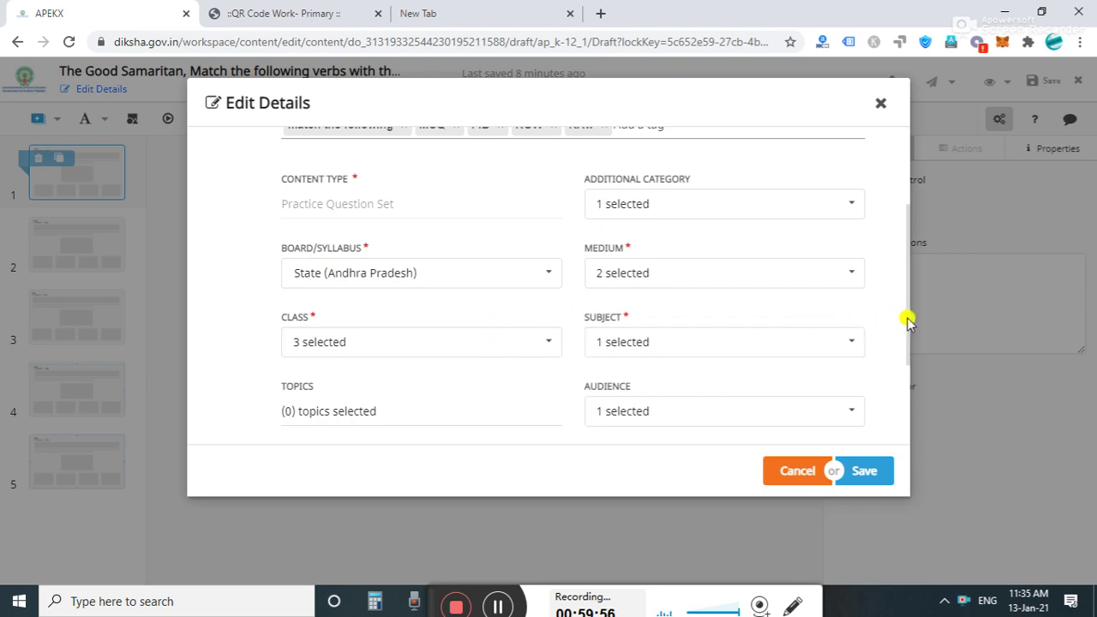
# Deselect Class 4 and Class 5 so that only Class 3 is chosen, and check the audience selection.
pyautogui.moveTo(908, 320); pyautogui.dragTo(908, 352)
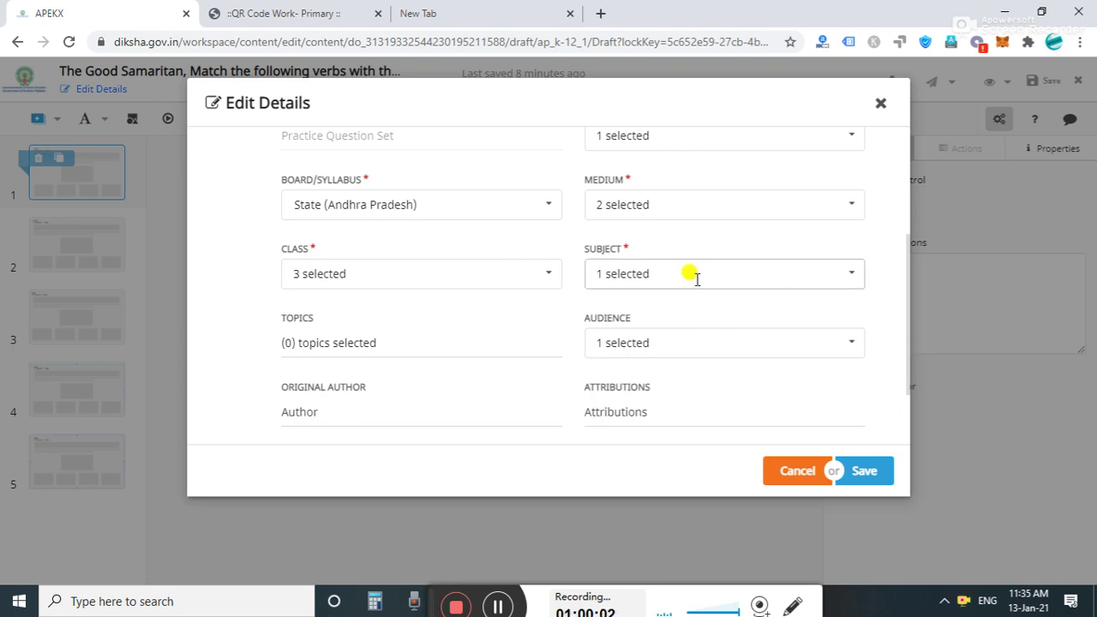
pyautogui.click(477, 275)
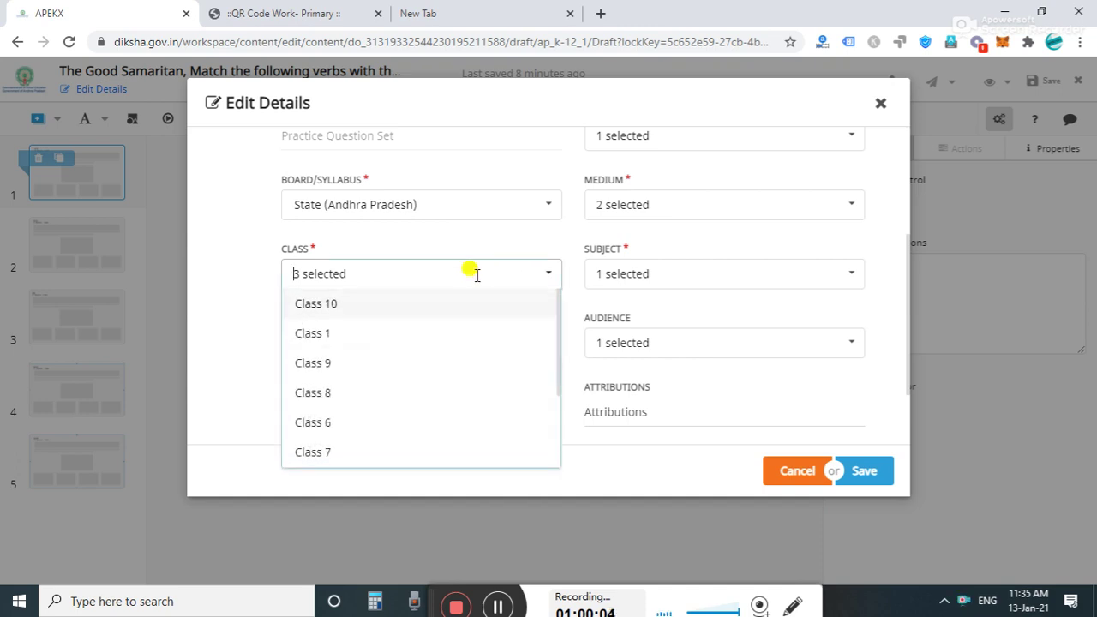
pyautogui.moveTo(557, 297); pyautogui.dragTo(558, 368)
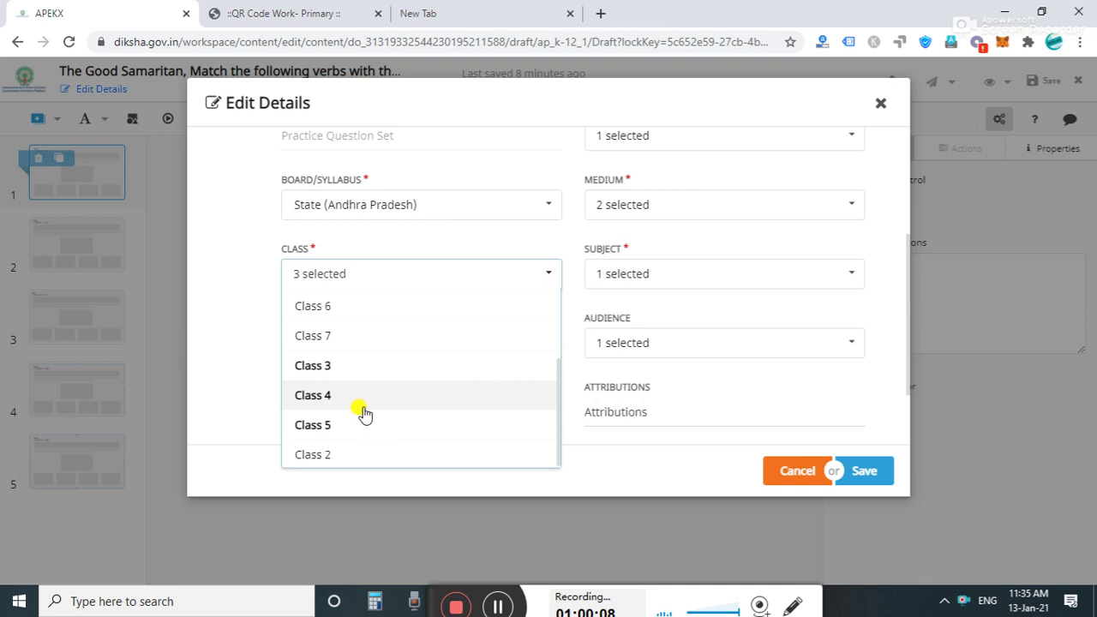
pyautogui.click(318, 428)
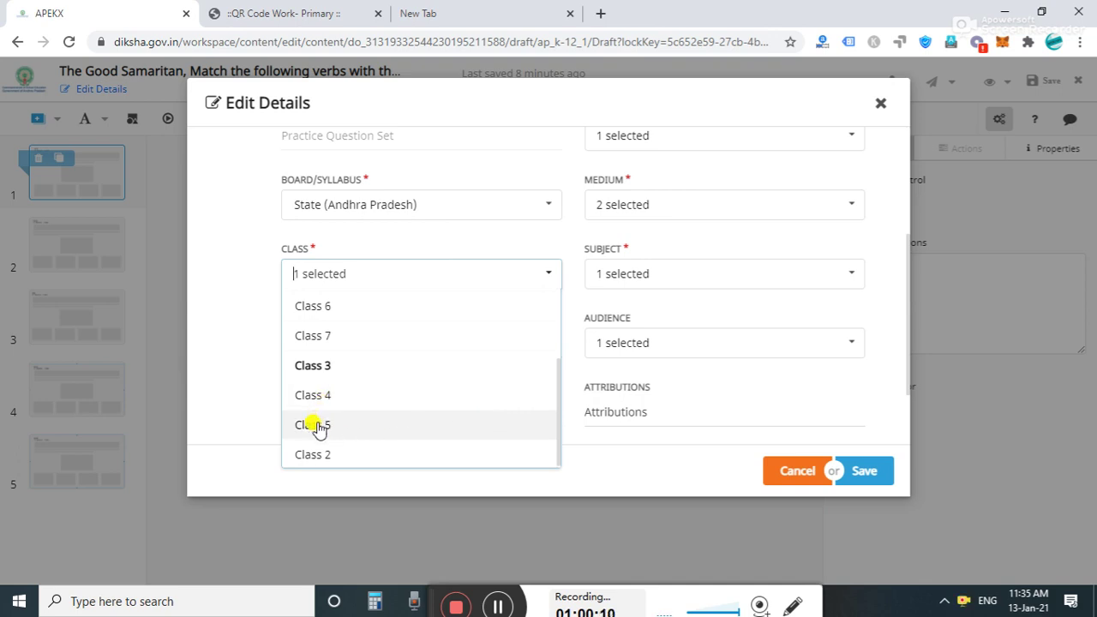
pyautogui.click(589, 460)
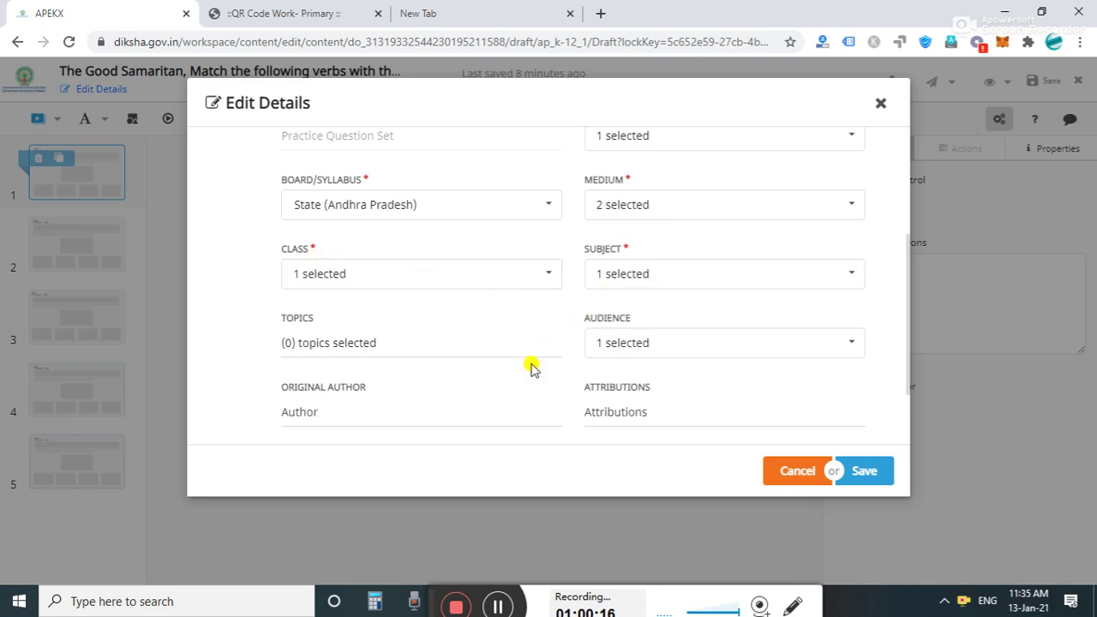
pyautogui.click(739, 342)
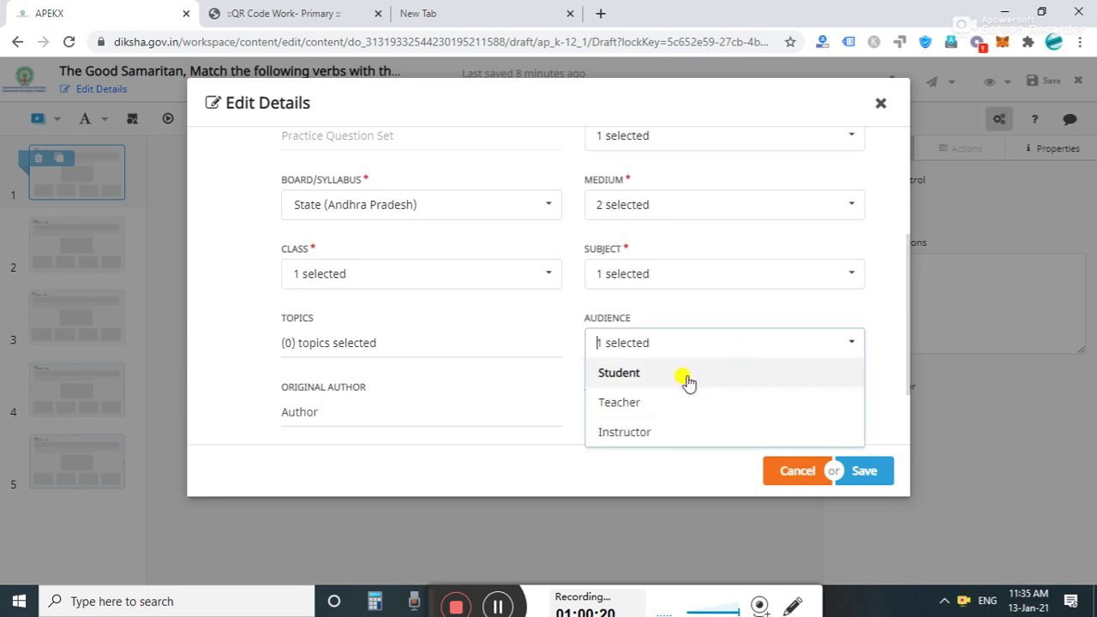
pyautogui.click(906, 368)
# Fill in the original author's full name from the suggested entry.
pyautogui.moveTo(906, 363); pyautogui.dragTo(911, 440)
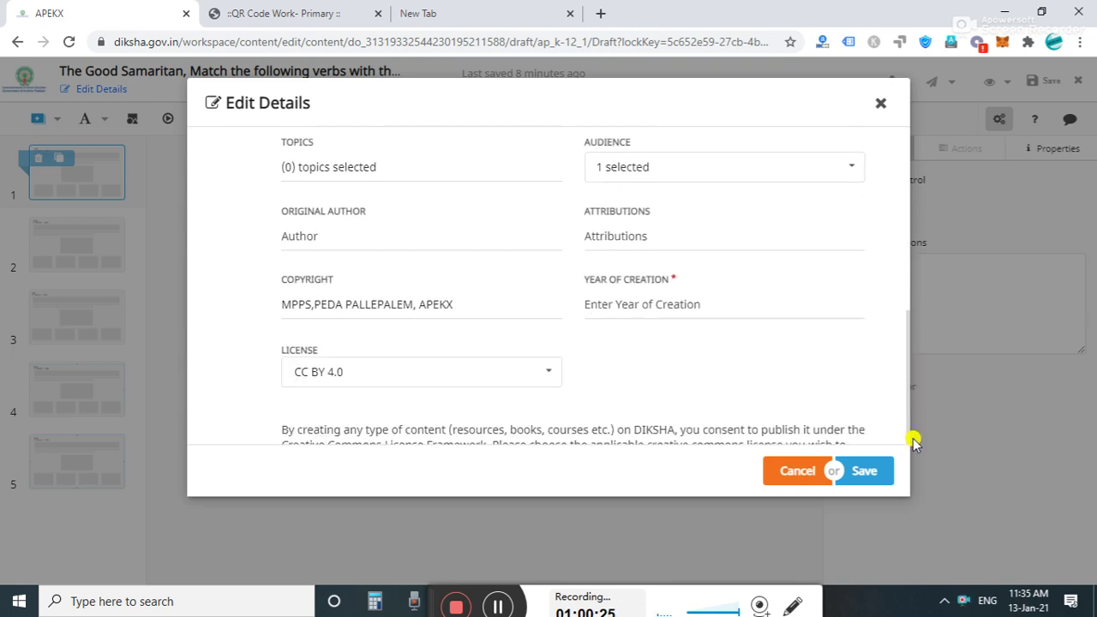
pyautogui.click(315, 235)
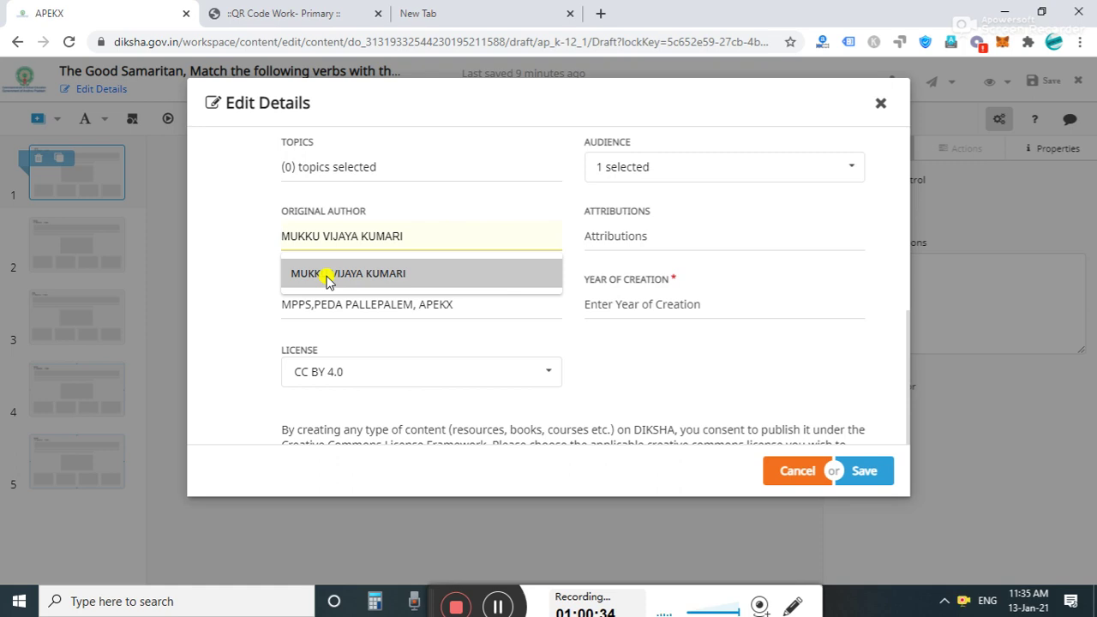
pyautogui.click(329, 274)
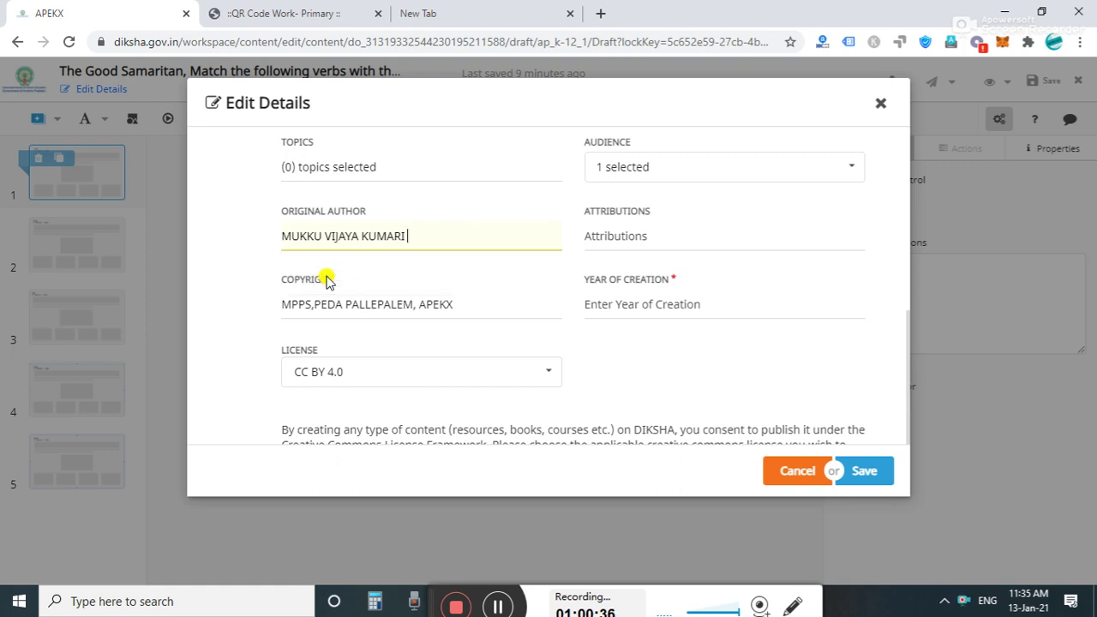
# Fill in the attributions with the author's full name followed by "APEKX" and set the year of creation to 2021.
pyautogui.click(589, 227)
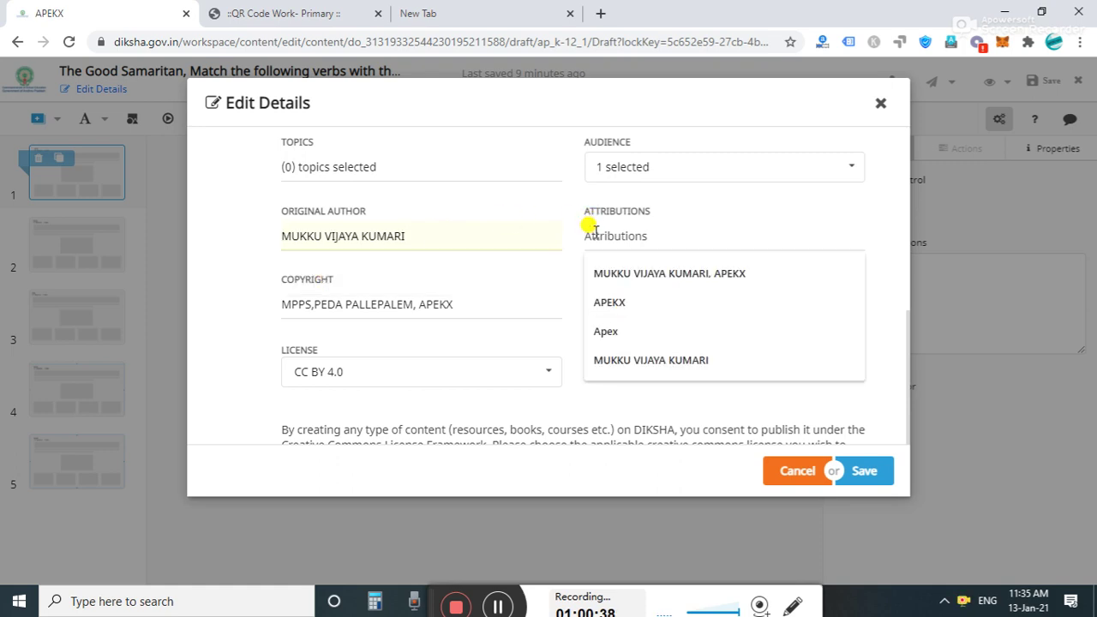
pyautogui.click(619, 272)
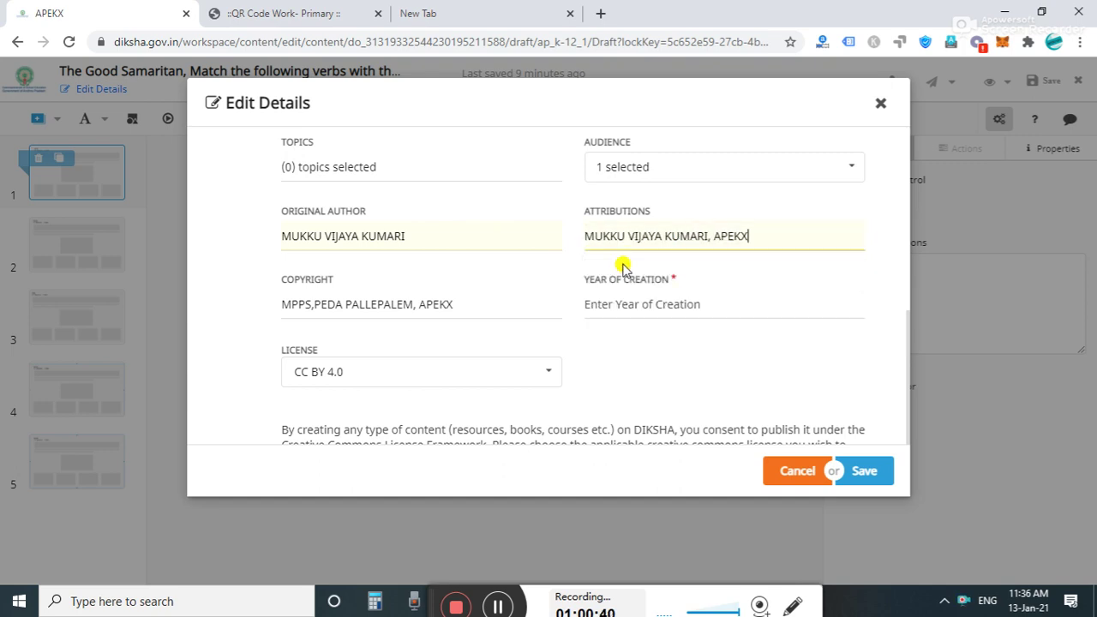
pyautogui.press('BackSpace')
pyautogui.press('BackSpace')
pyautogui.write('X')
pyautogui.click(662, 308)
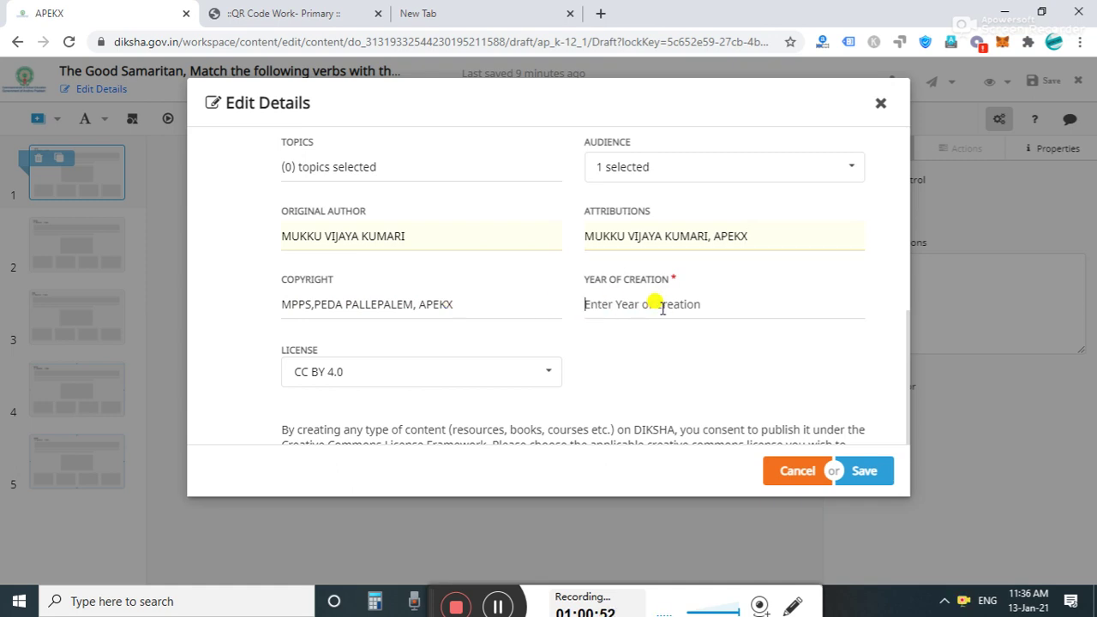
pyautogui.write('2021')
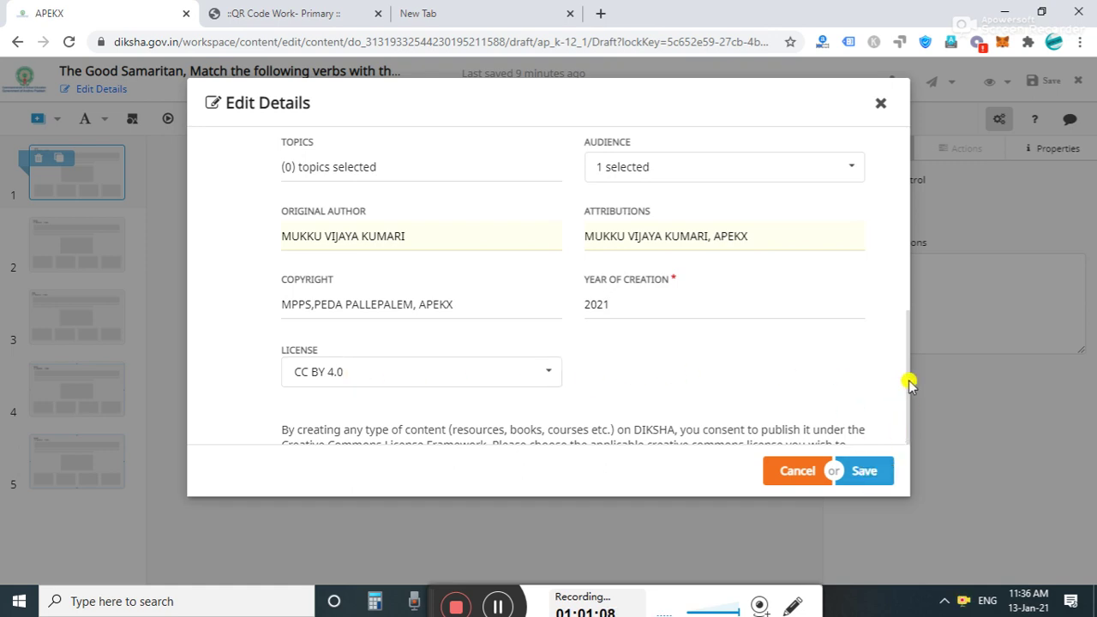
# Open the image selection for the resource's icon and browse the account's own images.
pyautogui.moveTo(908, 379); pyautogui.dragTo(908, 176)
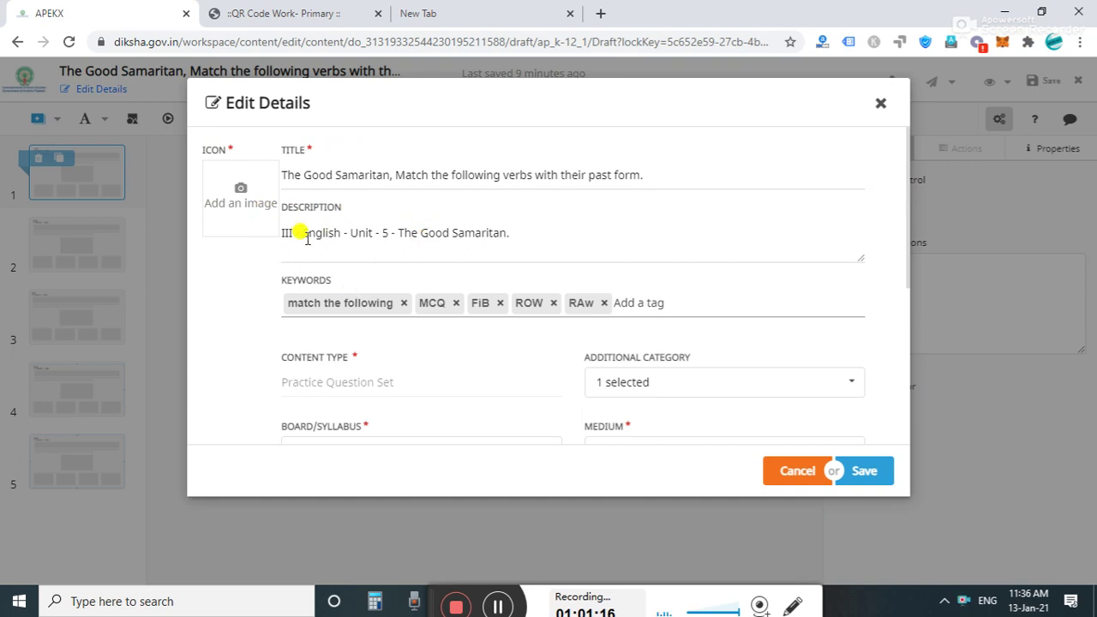
pyautogui.click(239, 196)
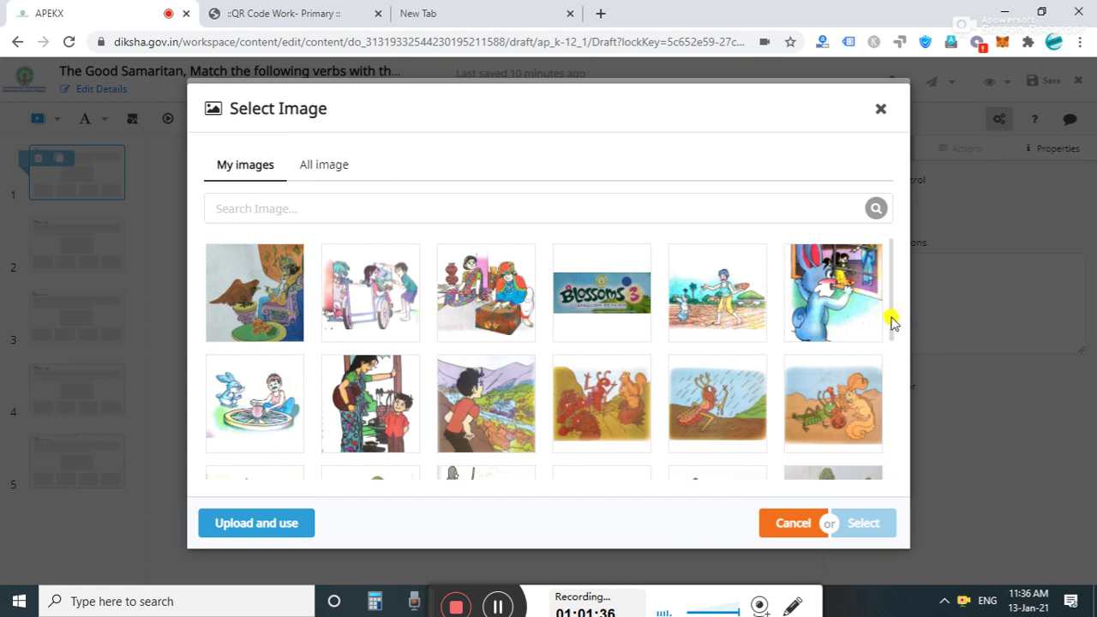
pyautogui.moveTo(891, 322); pyautogui.dragTo(901, 233)
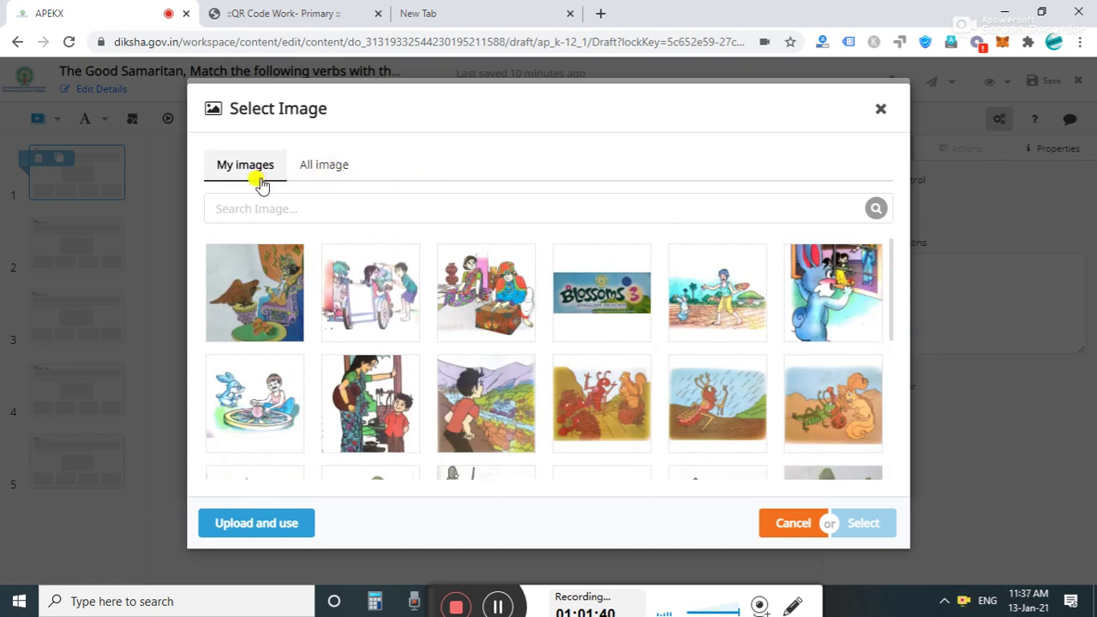
# Look through the library of all images and return to the account's own images.
pyautogui.click(315, 171)
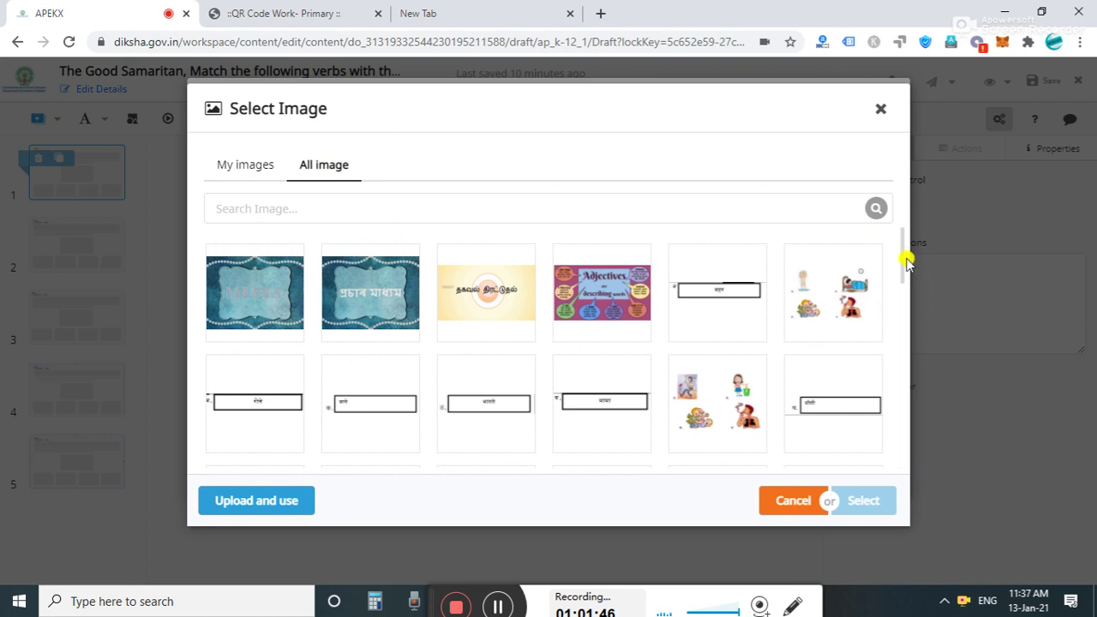
pyautogui.moveTo(903, 247); pyautogui.dragTo(913, 191)
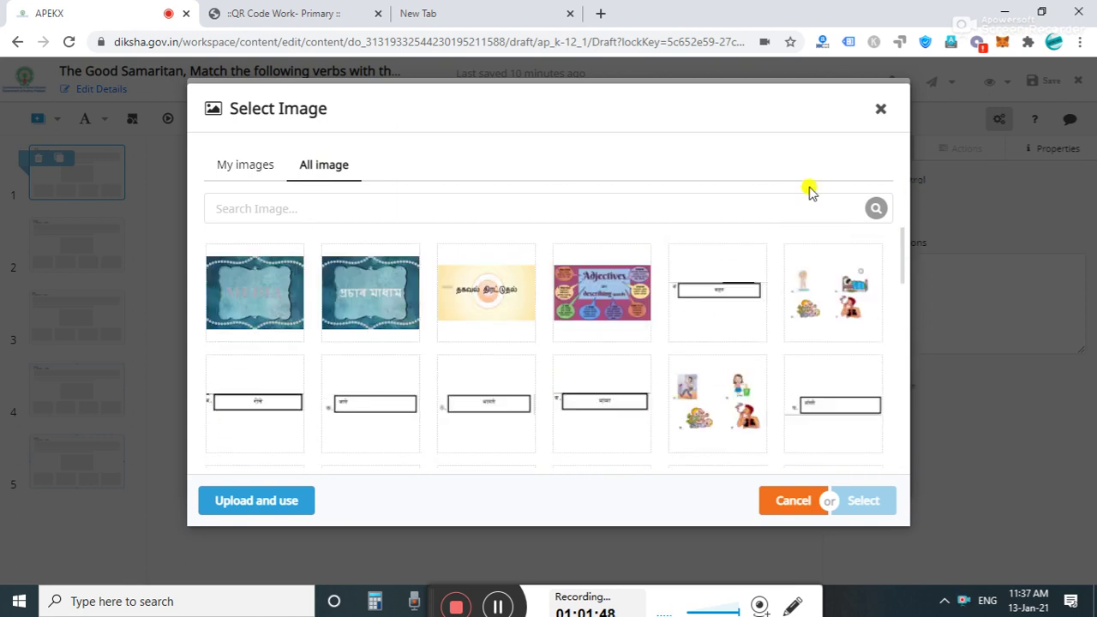
pyautogui.click(371, 197)
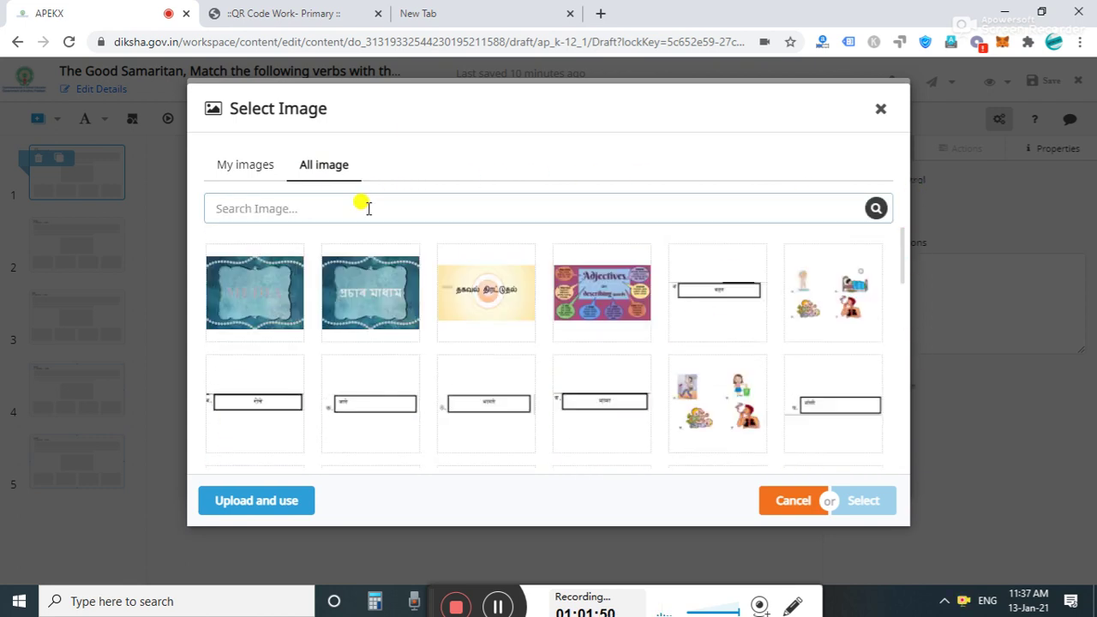
pyautogui.click(257, 171)
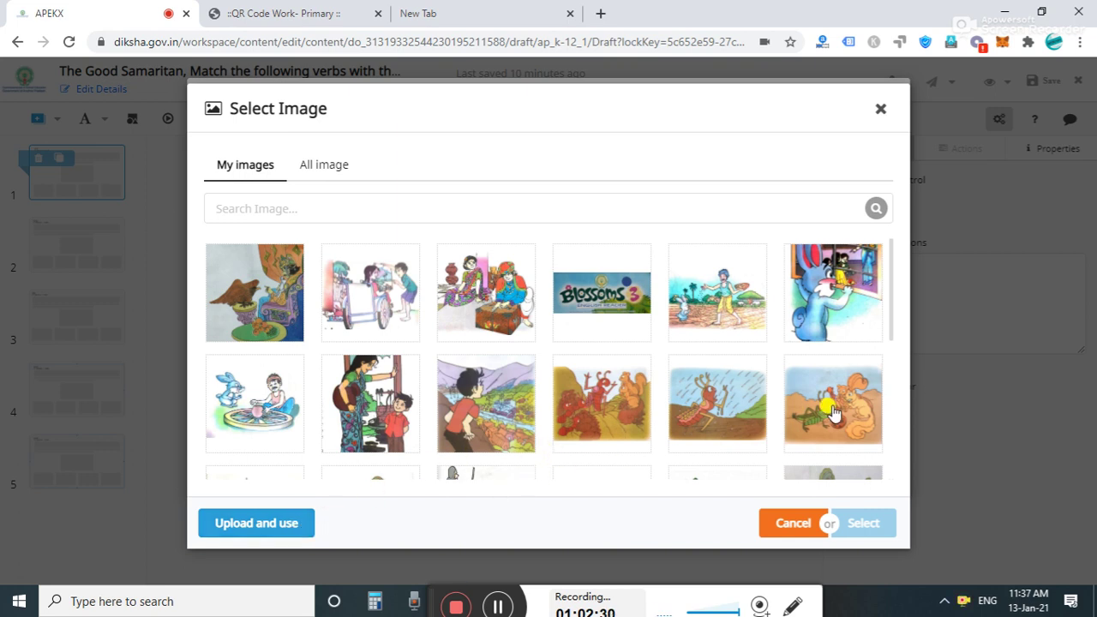
# Use the own image of the man in green robes raising his hand as the icon and save the resource's details.
pyautogui.moveTo(891, 328); pyautogui.dragTo(904, 417)
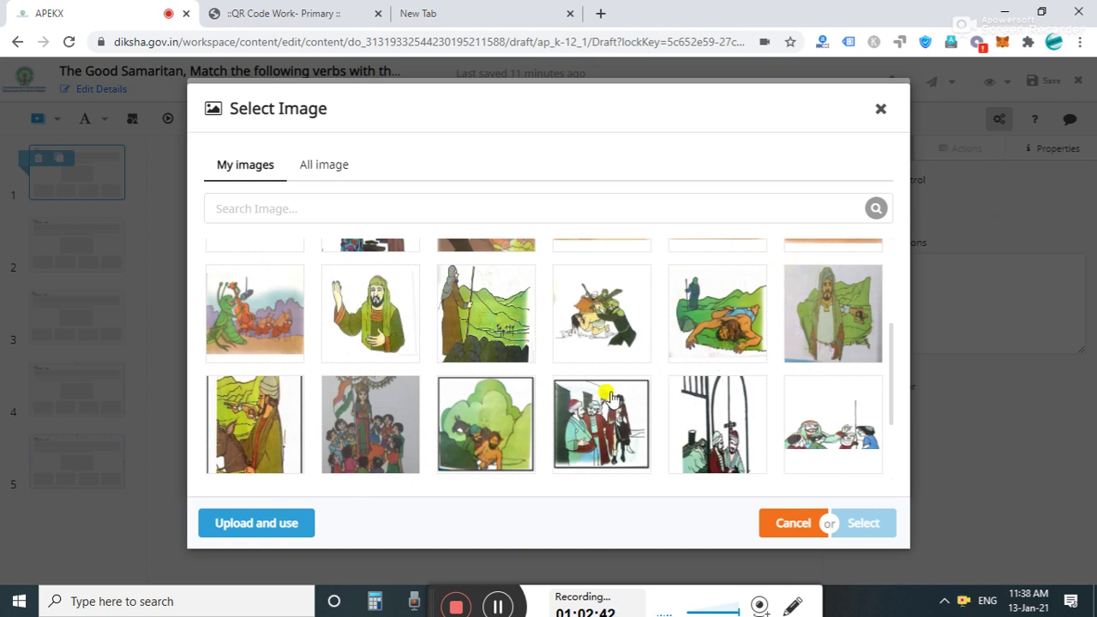
pyautogui.click(382, 334)
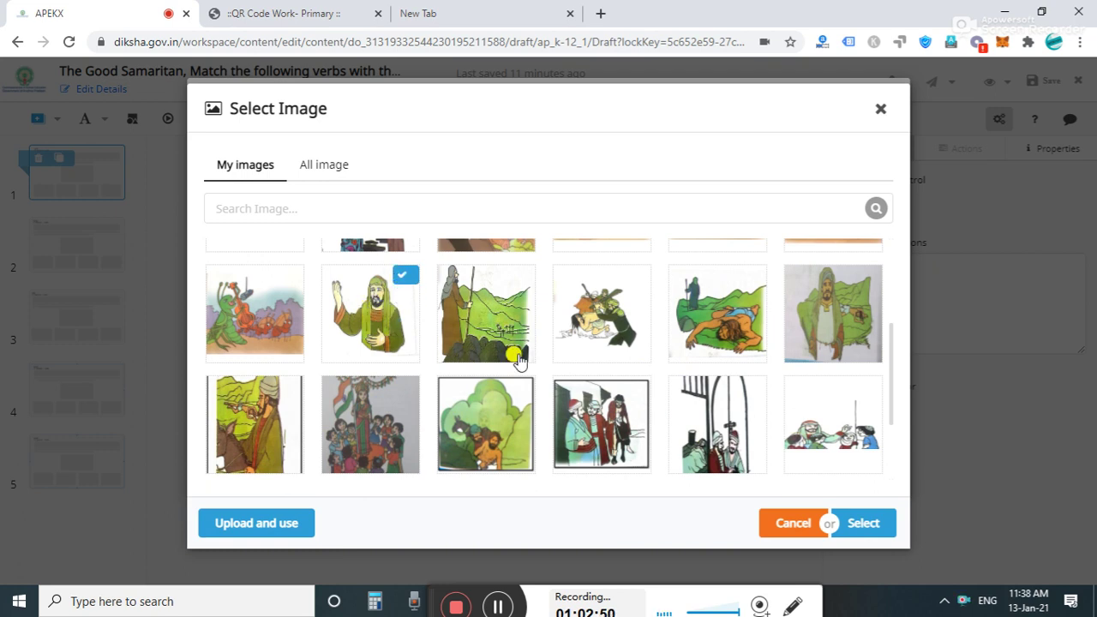
pyautogui.click(866, 524)
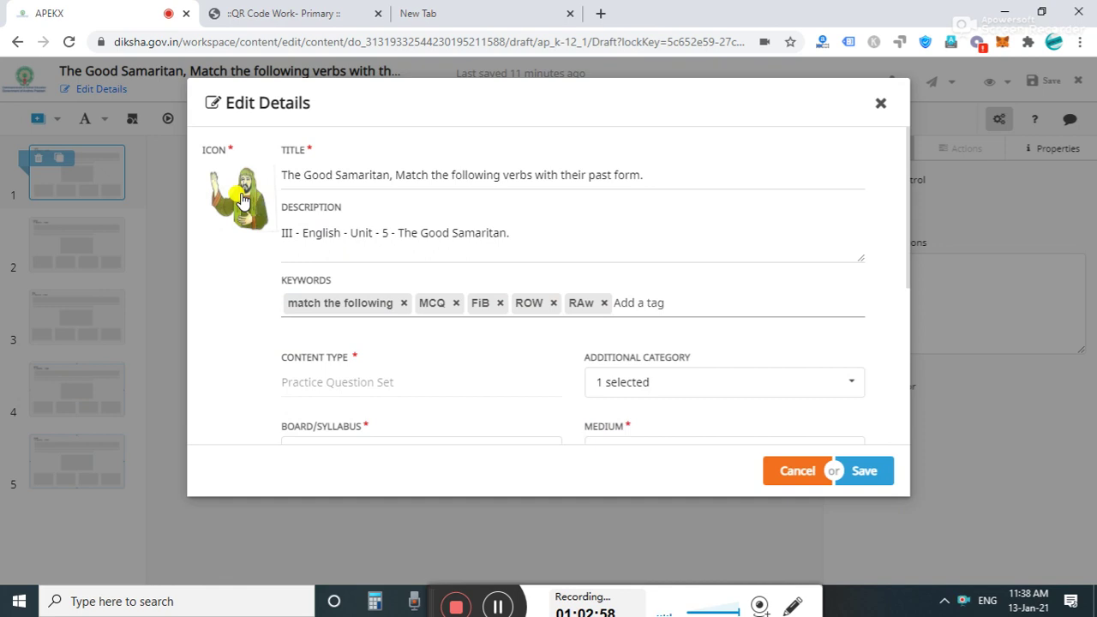
pyautogui.click(864, 472)
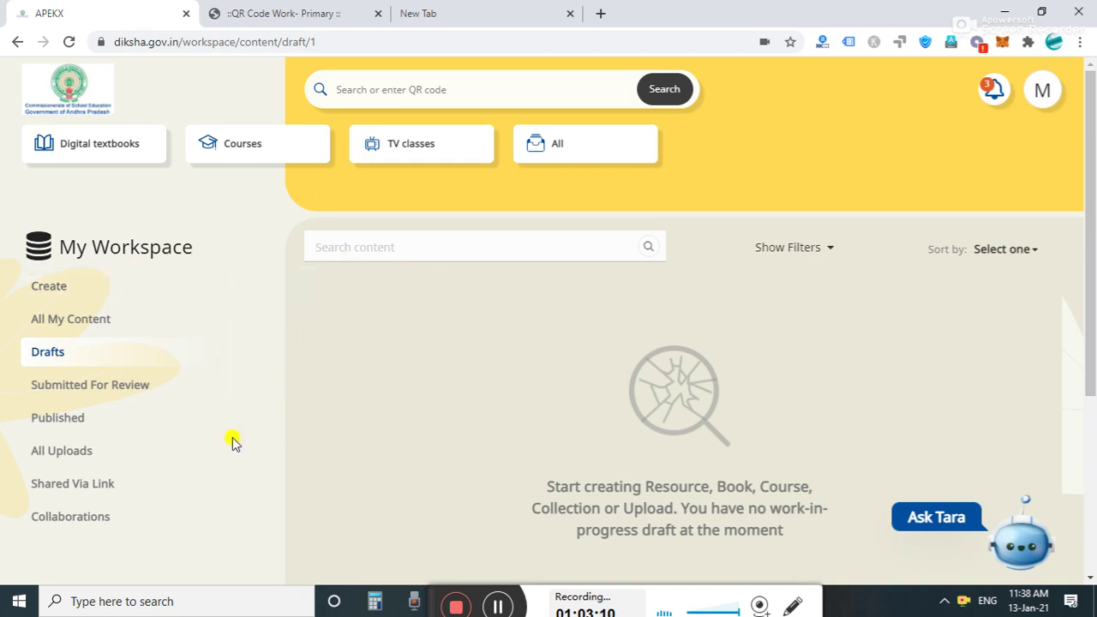
# Check the status of The Good Samaritan resource among all own content and look at the drafts.
pyautogui.click(82, 324)
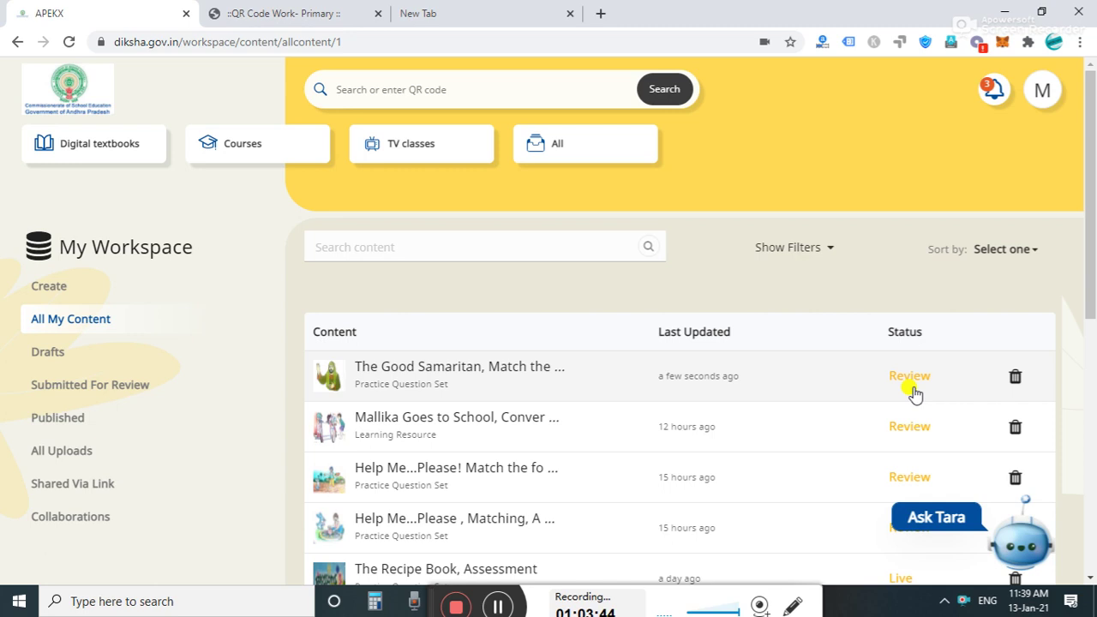
pyautogui.moveTo(913, 377); pyautogui.dragTo(68, 345)
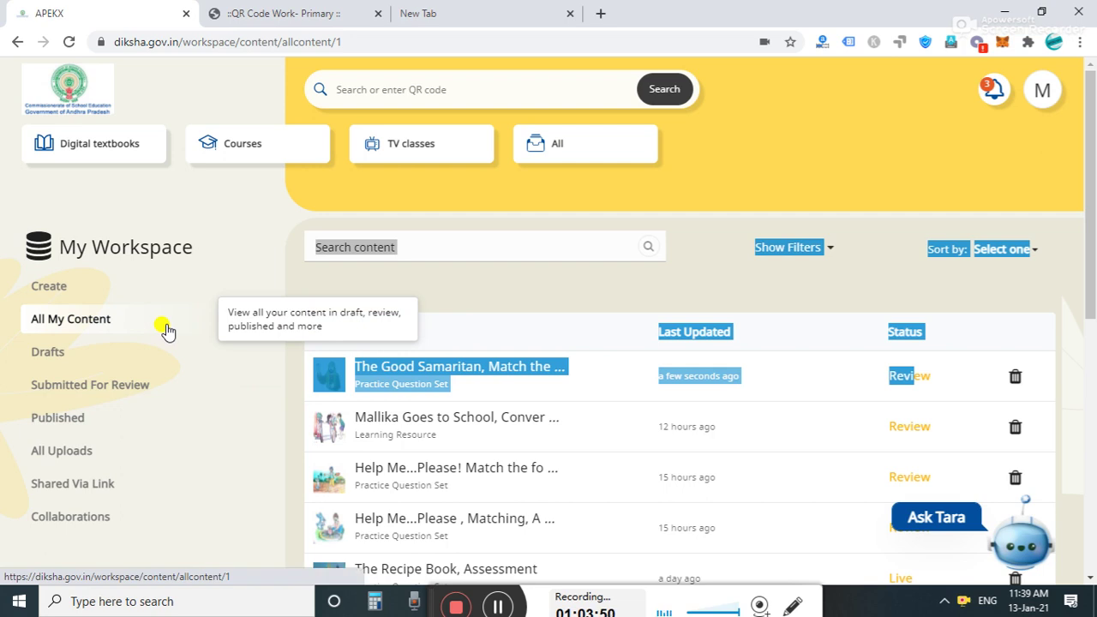
pyautogui.click(157, 362)
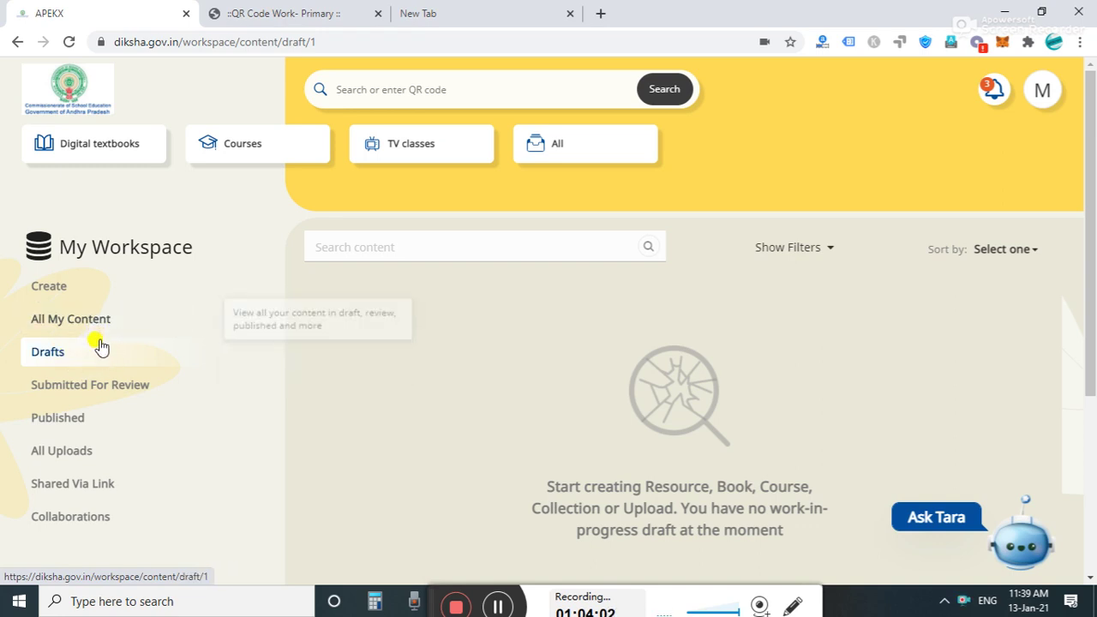
# Examine the workspace's resources submitted for review and those already published.
pyautogui.click(113, 393)
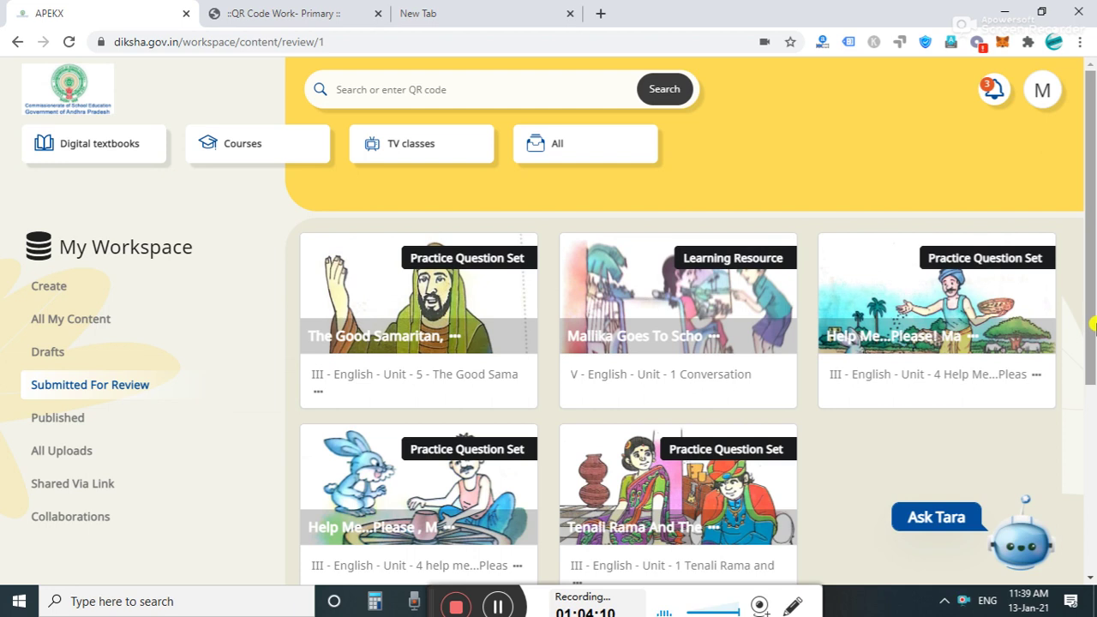
pyautogui.moveTo(1089, 312)
pyautogui.mouseDown()
pyautogui.moveTo(1091, 379)
pyautogui.moveTo(1092, 330)
pyautogui.mouseUp()
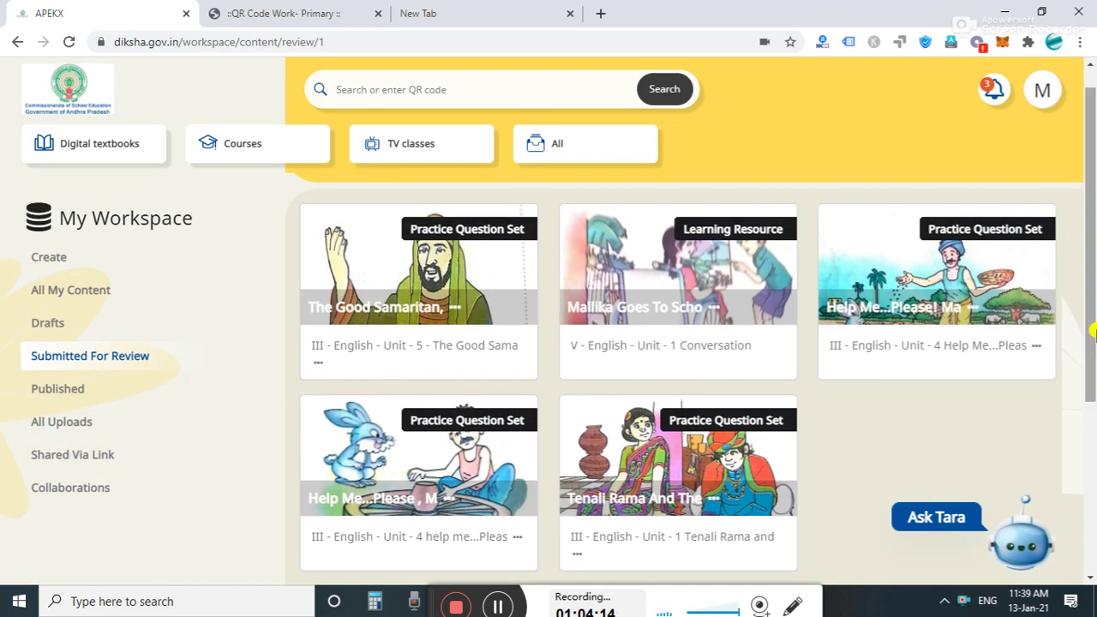
pyautogui.moveTo(1092, 330)
pyautogui.mouseDown()
pyautogui.moveTo(1091, 256)
pyautogui.moveTo(1094, 362)
pyautogui.moveTo(1093, 324)
pyautogui.mouseUp()
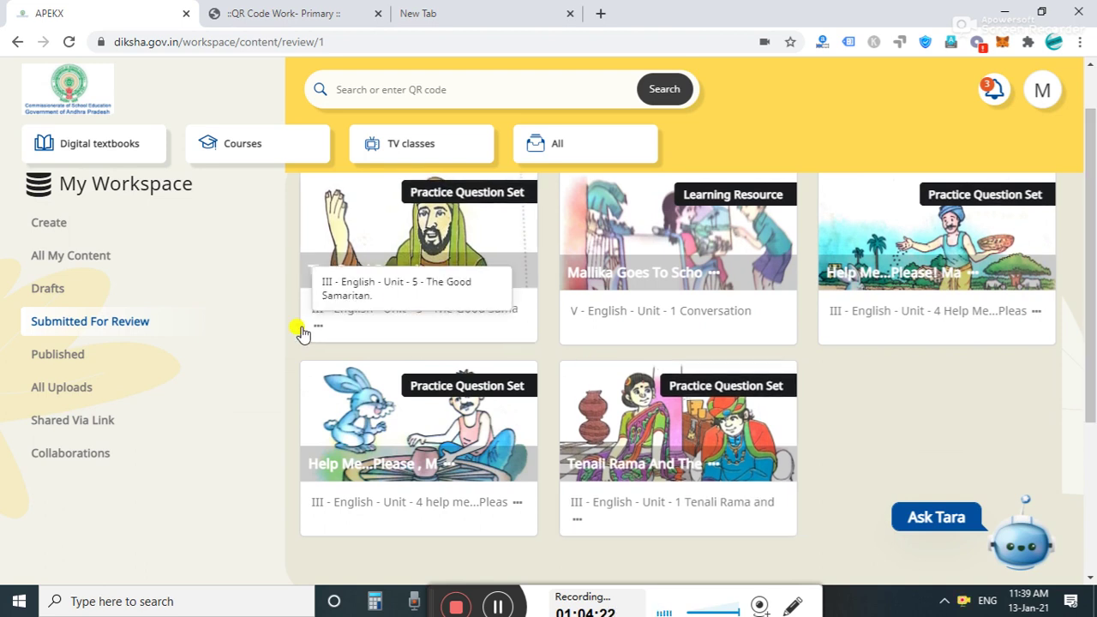
pyautogui.click(74, 355)
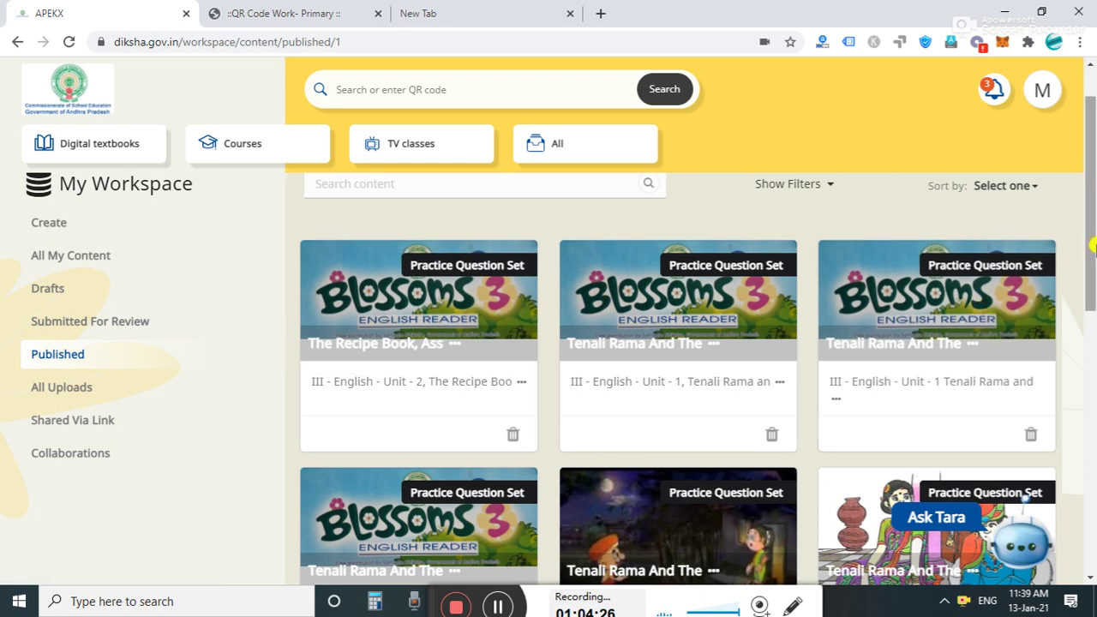
pyautogui.moveTo(1091, 247); pyautogui.dragTo(1094, 366)
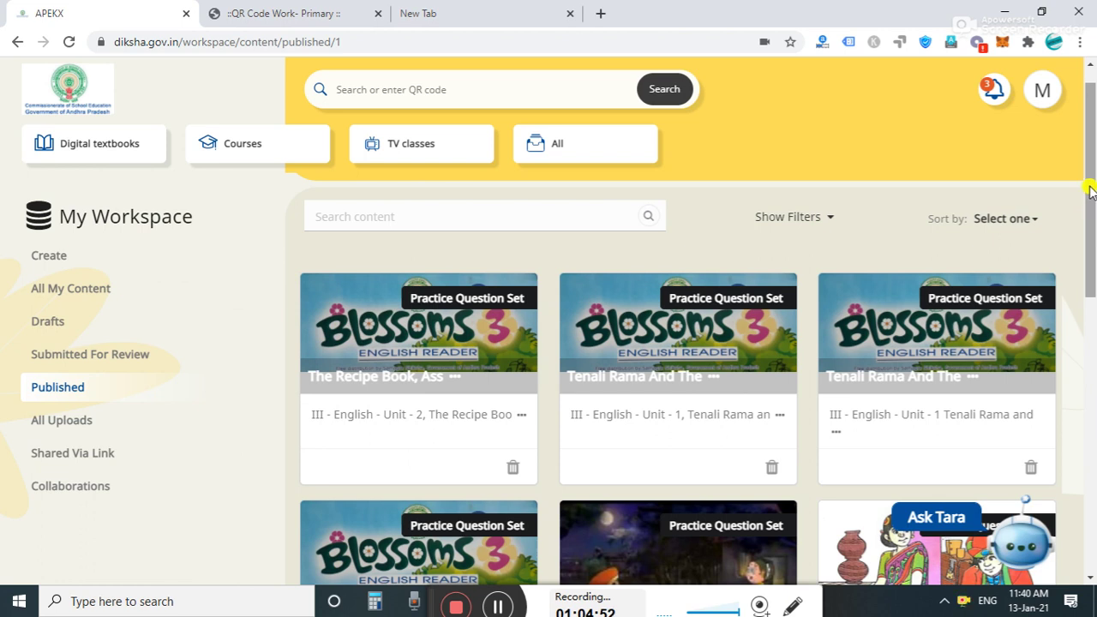
# Open the account's profile page and view its contributions section.
pyautogui.click(1047, 96)
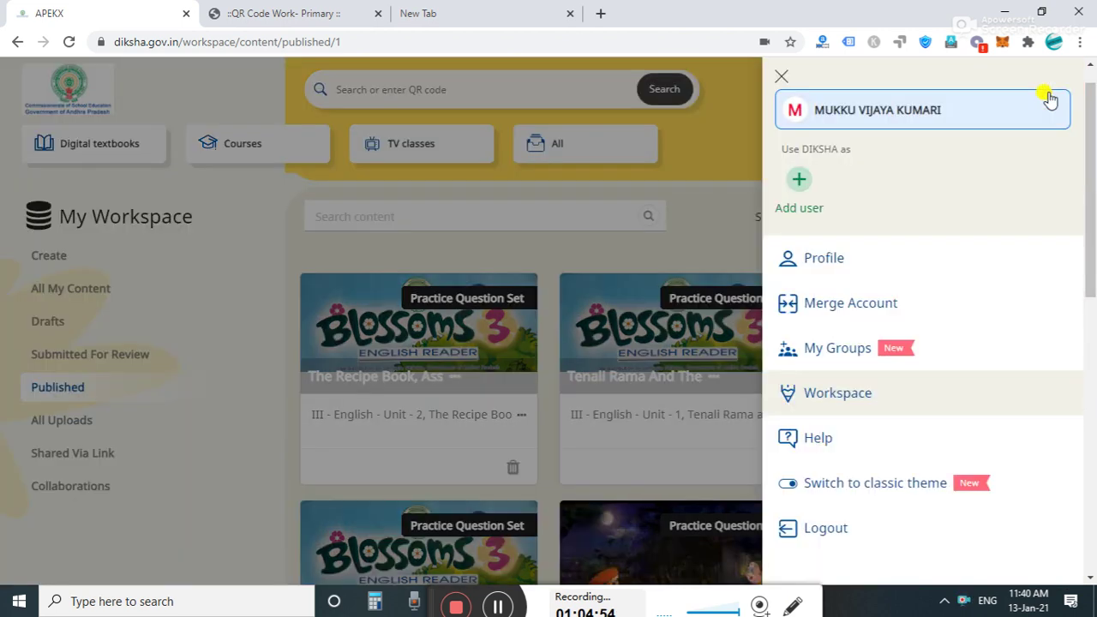
pyautogui.click(831, 262)
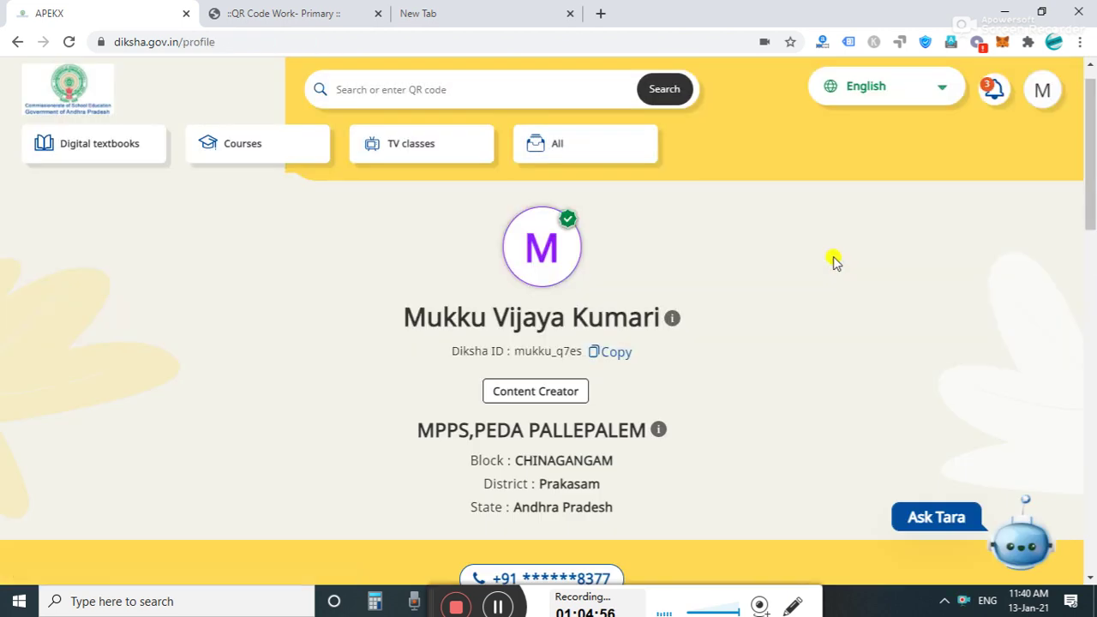
pyautogui.moveTo(1091, 195); pyautogui.dragTo(1091, 359)
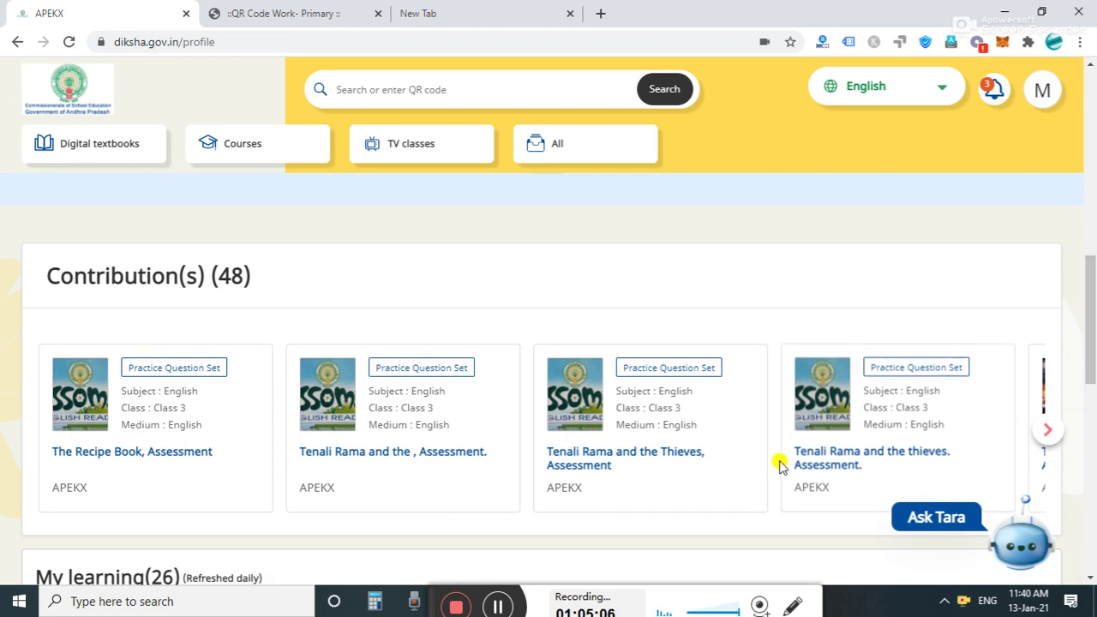
# Return to the workspace and review the status of each resource in the list of all own content.
pyautogui.click(1037, 86)
pyautogui.click(849, 396)
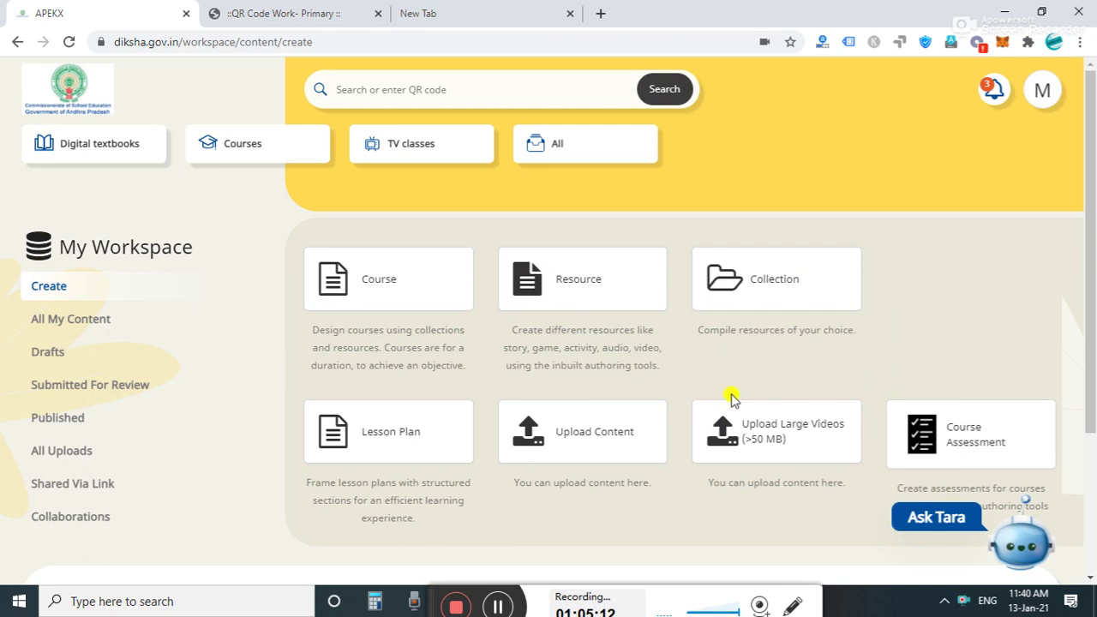
pyautogui.click(84, 323)
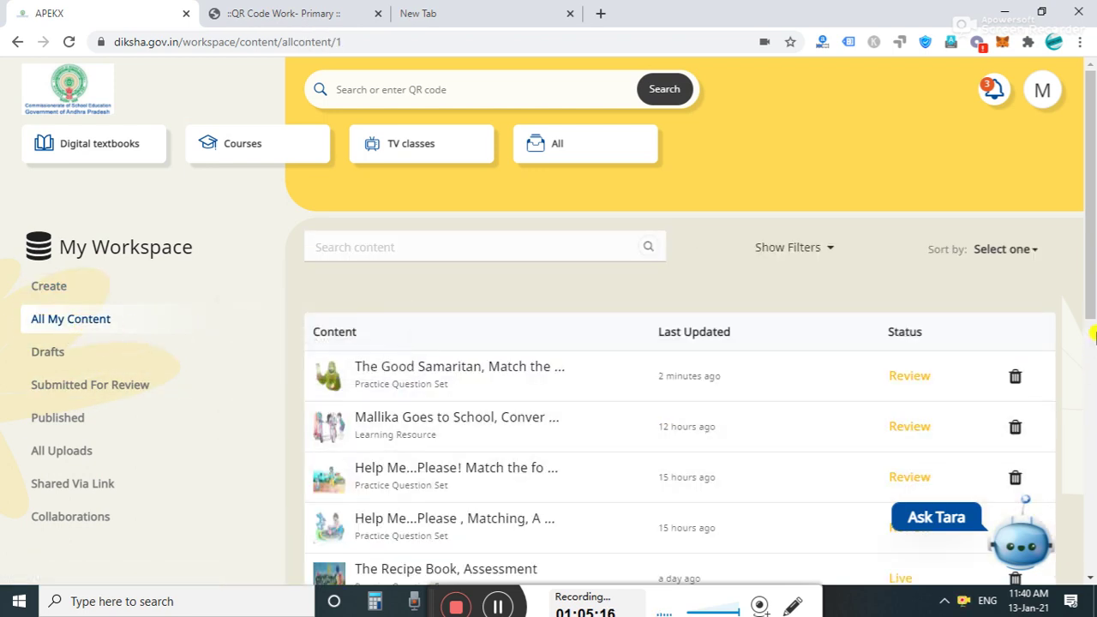
pyautogui.moveTo(1091, 301); pyautogui.dragTo(1092, 410)
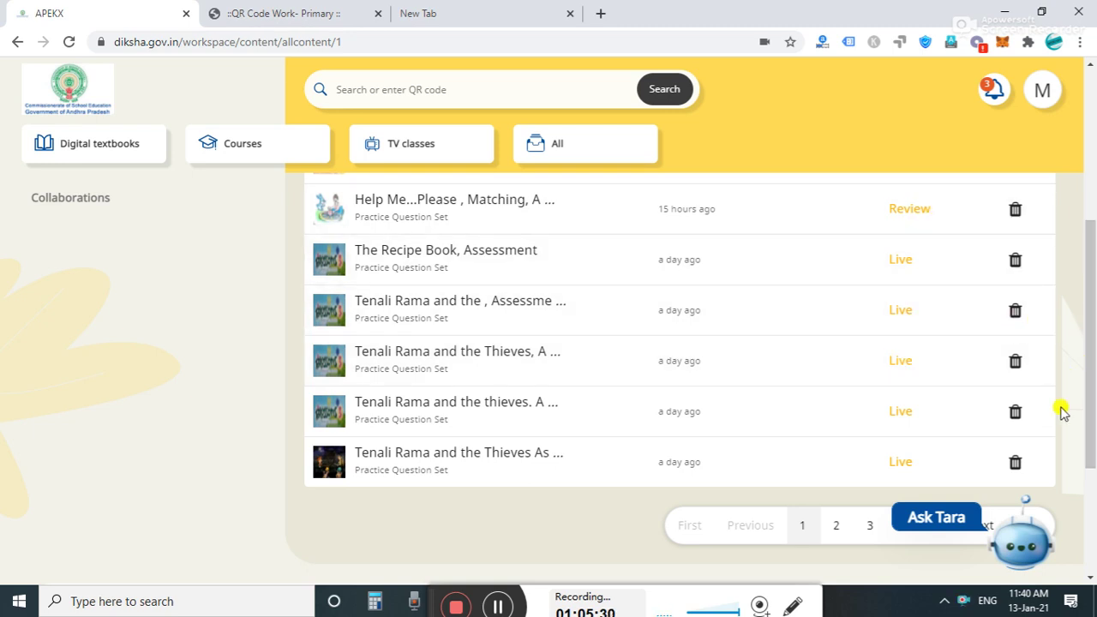
pyautogui.moveTo(1086, 404); pyautogui.dragTo(1093, 246)
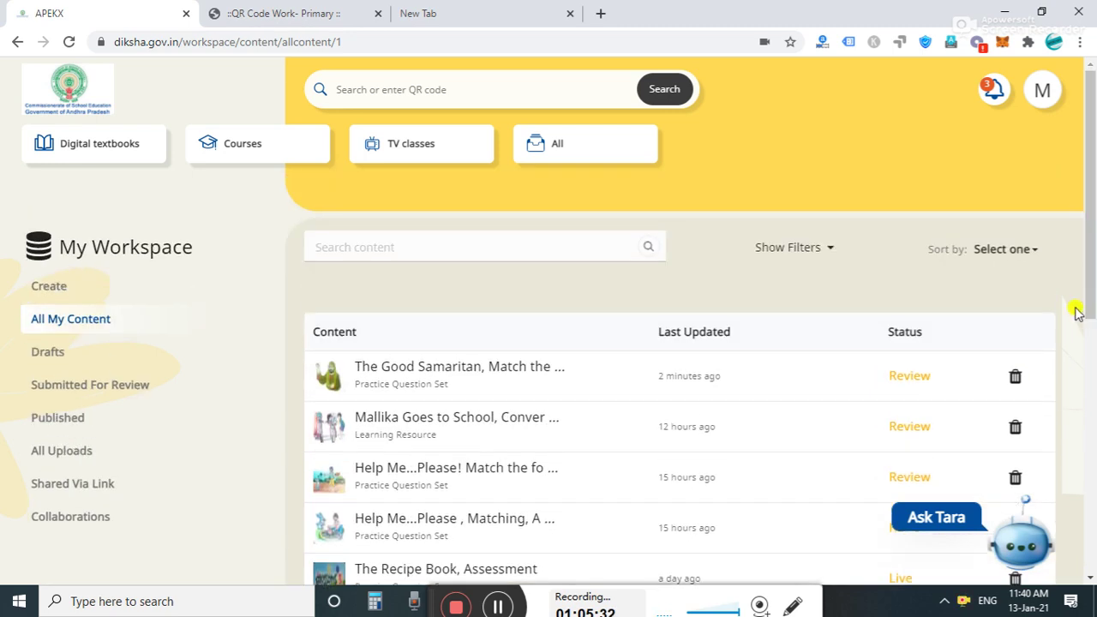